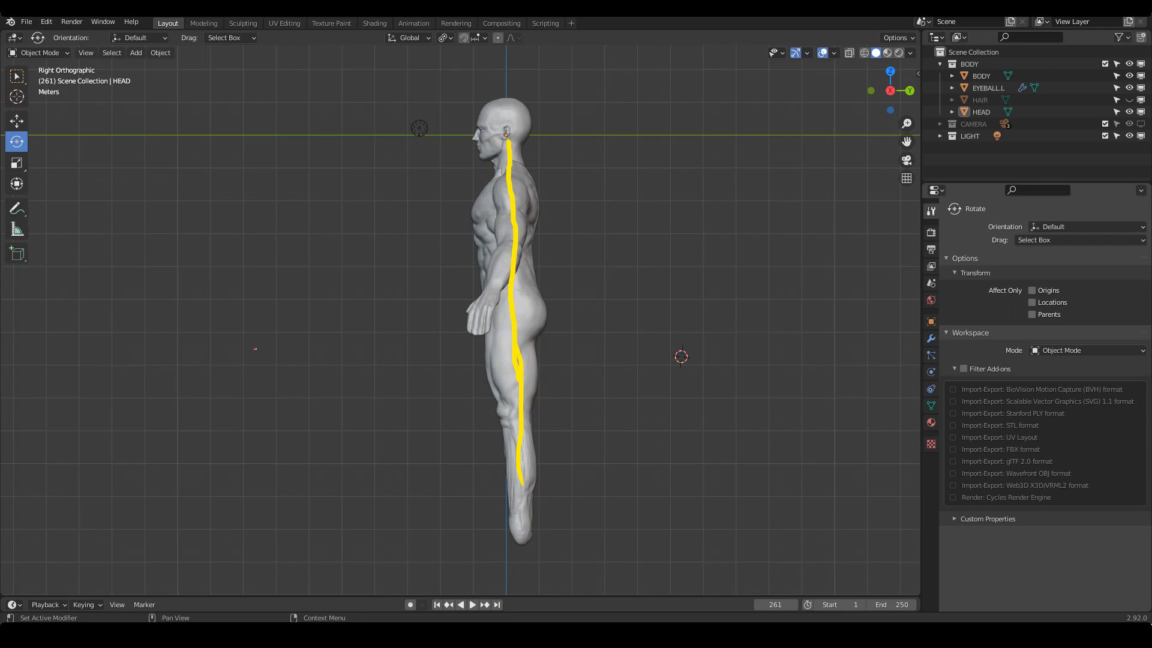
Switch to the browser's spine image results and examine the side-view illustration of the spine's curvature
{"action": "key", "text": "Escape"}
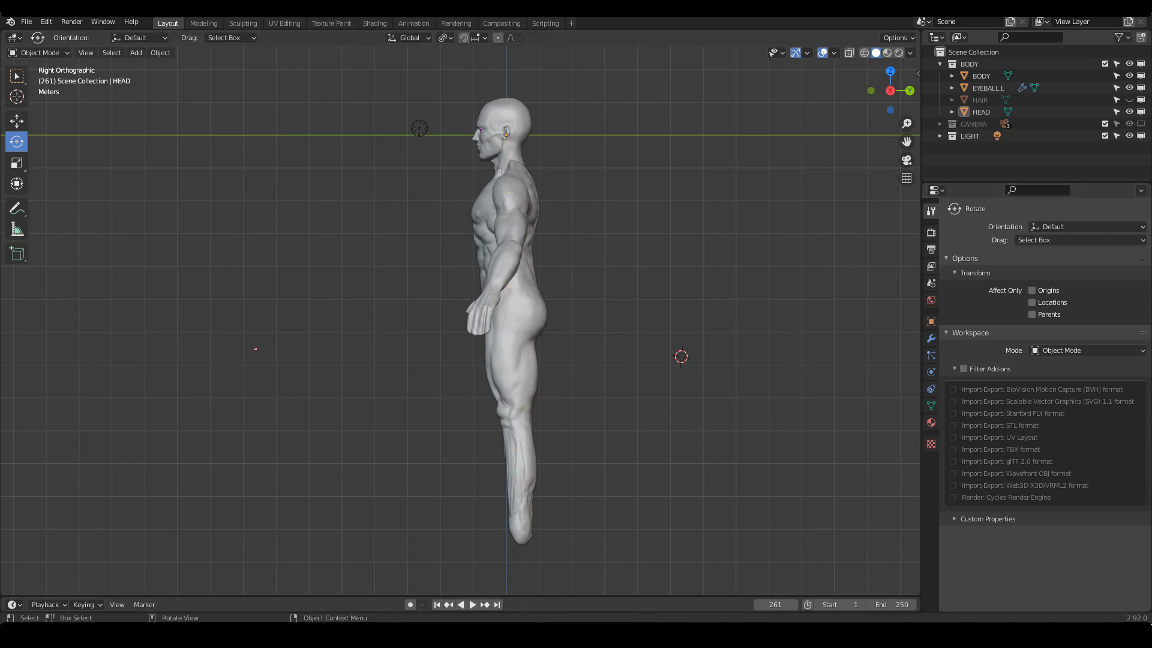
{"action": "key", "text": "alt+Tab"}
{"action": "scroll", "coordinate": [415, 306], "scroll_direction": "up", "scroll_amount": 3}
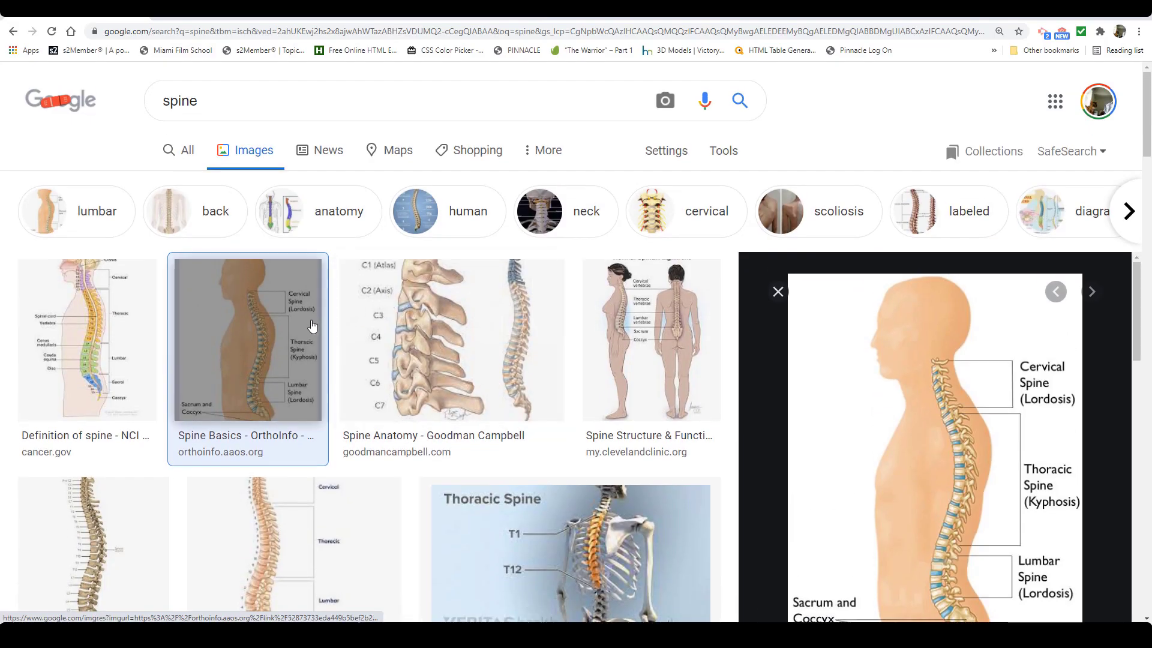
{"action": "scroll", "coordinate": [1039, 460], "scroll_direction": "down", "scroll_amount": 2}
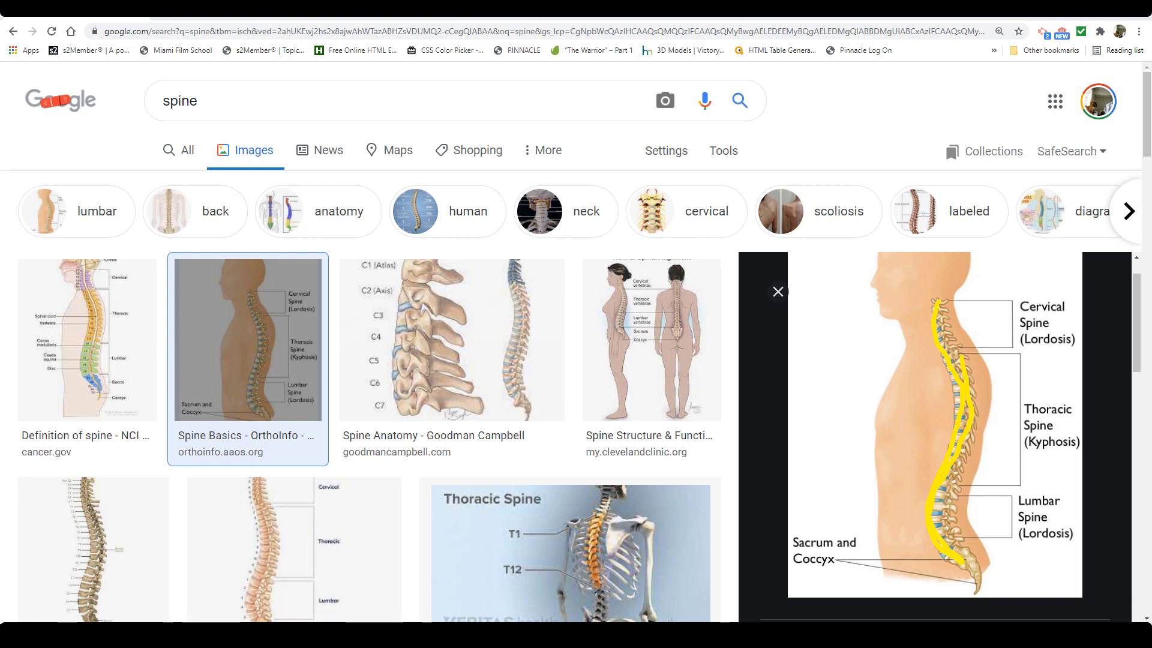
{"action": "left_click", "coordinate": [652, 336]}
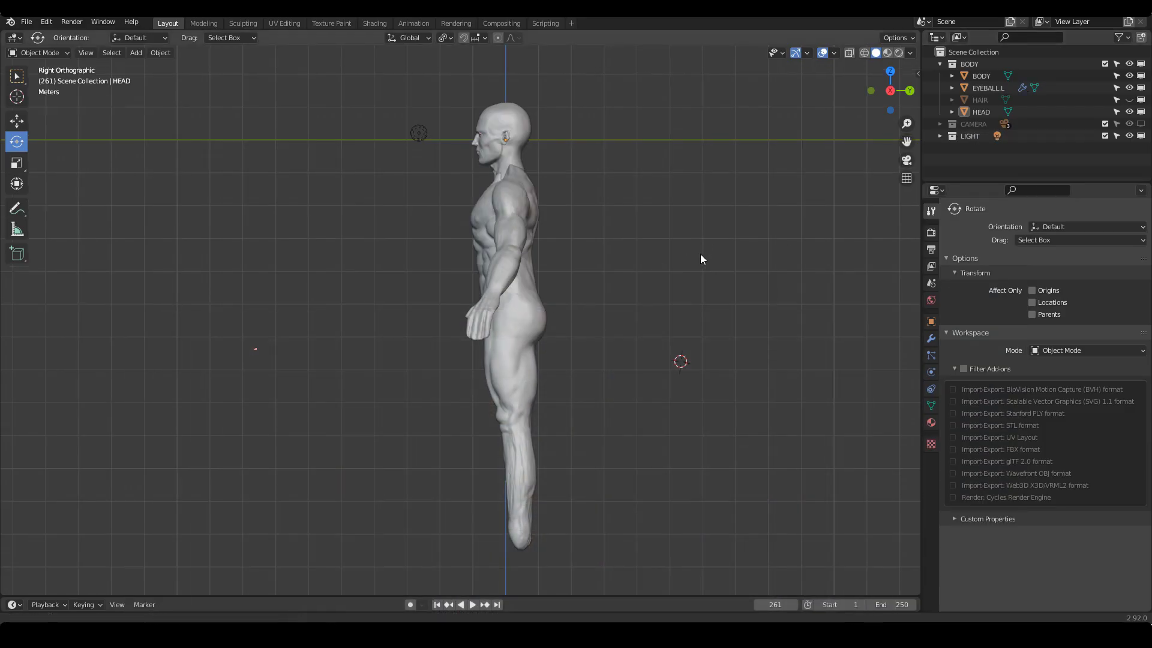
Switch to Blender, select the BODY mesh in front view and enter Sculpt Mode
{"action": "middle_click_drag", "start_coordinate": [701, 253], "coordinate": [704, 304], "text": "shift"}
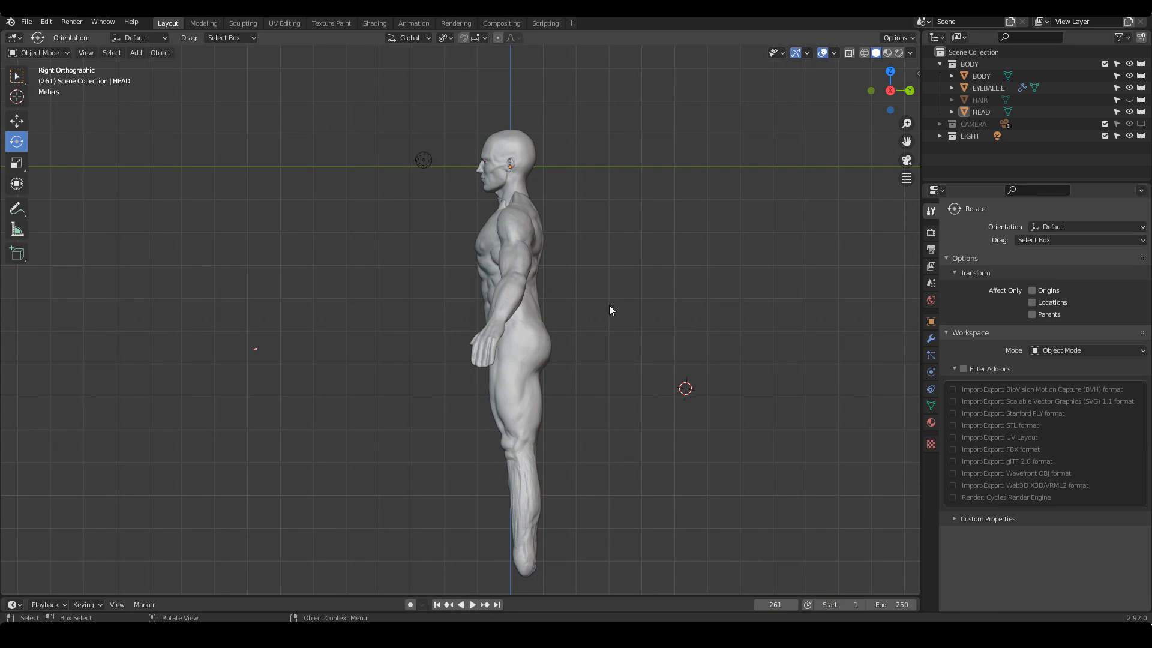
{"action": "key", "text": "KP_1"}
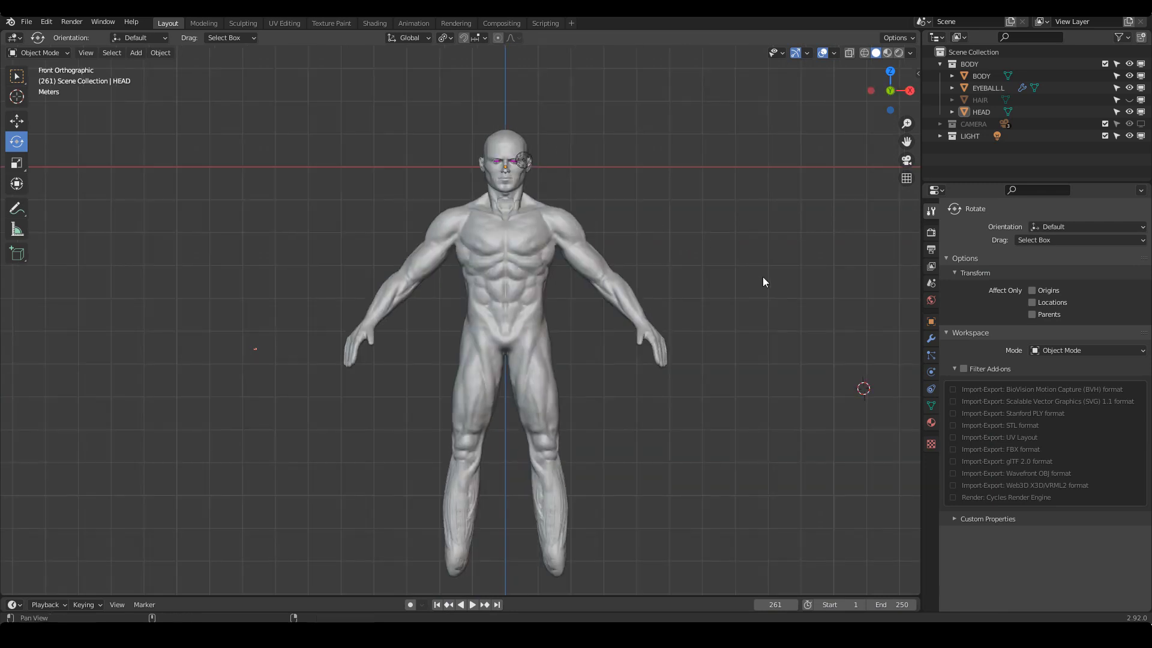
{"action": "middle_click_drag", "start_coordinate": [762, 276], "coordinate": [791, 270], "text": "shift"}
{"action": "left_click", "coordinate": [578, 240]}
{"action": "key", "text": "ctrl+Tab"}
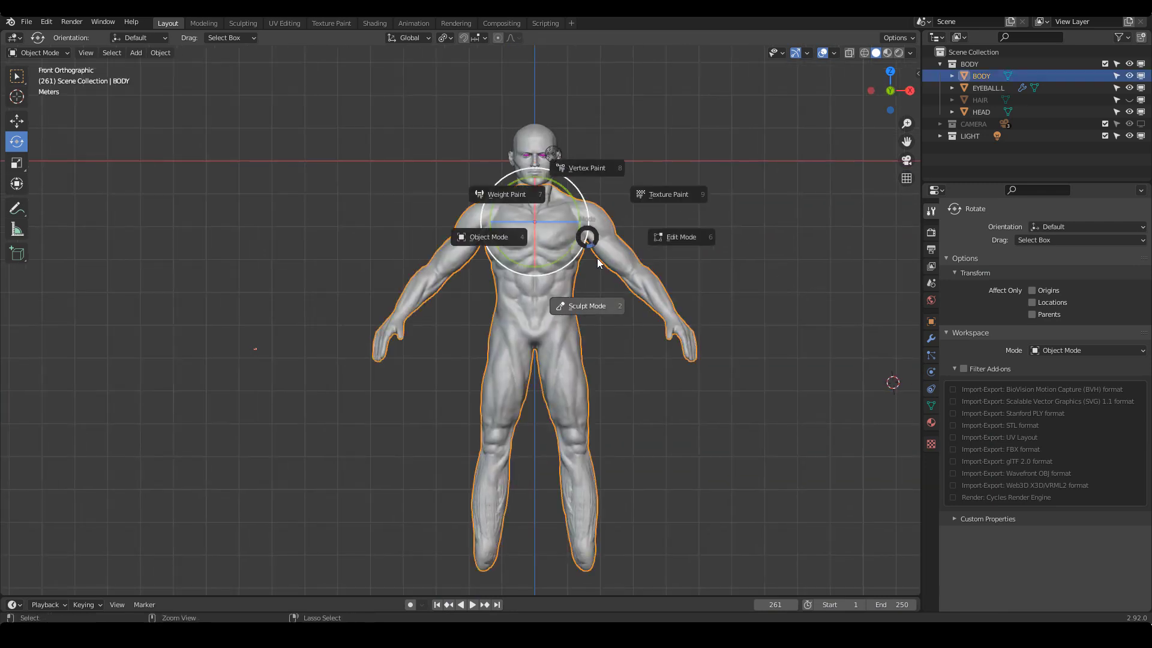
{"action": "left_click", "coordinate": [603, 306]}
Hide both arms of the BODY mesh up to the shoulders with the Box Hide tool
{"action": "middle_click_drag", "start_coordinate": [703, 244], "coordinate": [711, 273], "text": "shift"}
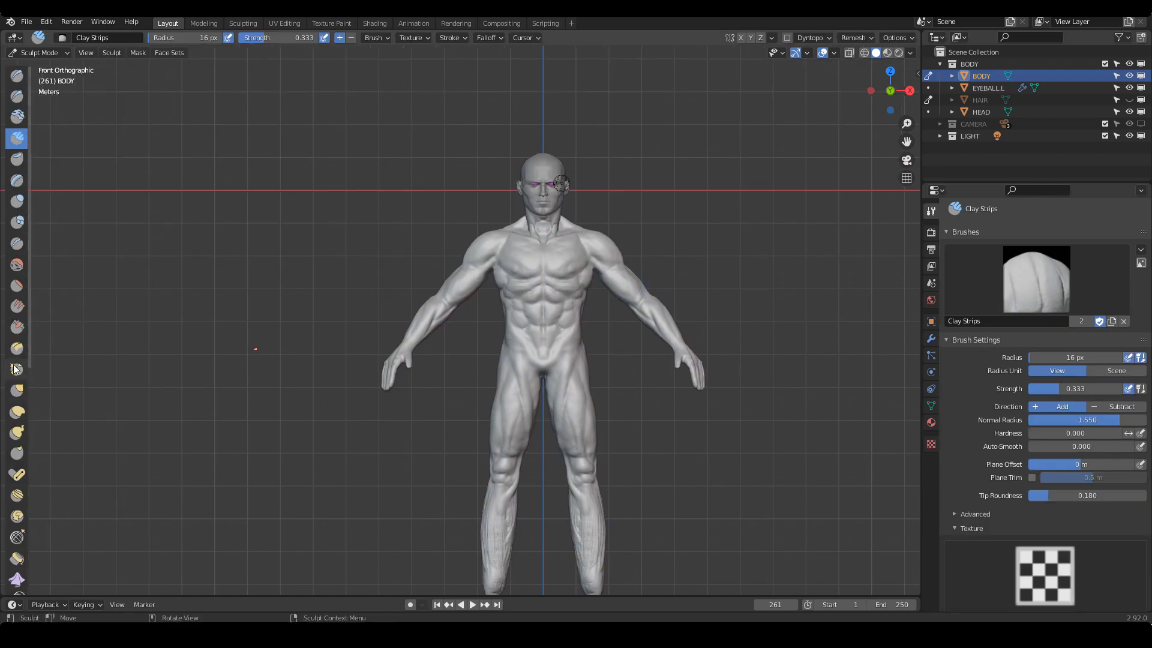
{"action": "mouse_move", "coordinate": [32, 376]}
{"action": "left_mouse_down"}
{"action": "mouse_move", "coordinate": [240, 372]}
{"action": "mouse_move", "coordinate": [55, 379]}
{"action": "left_mouse_up"}
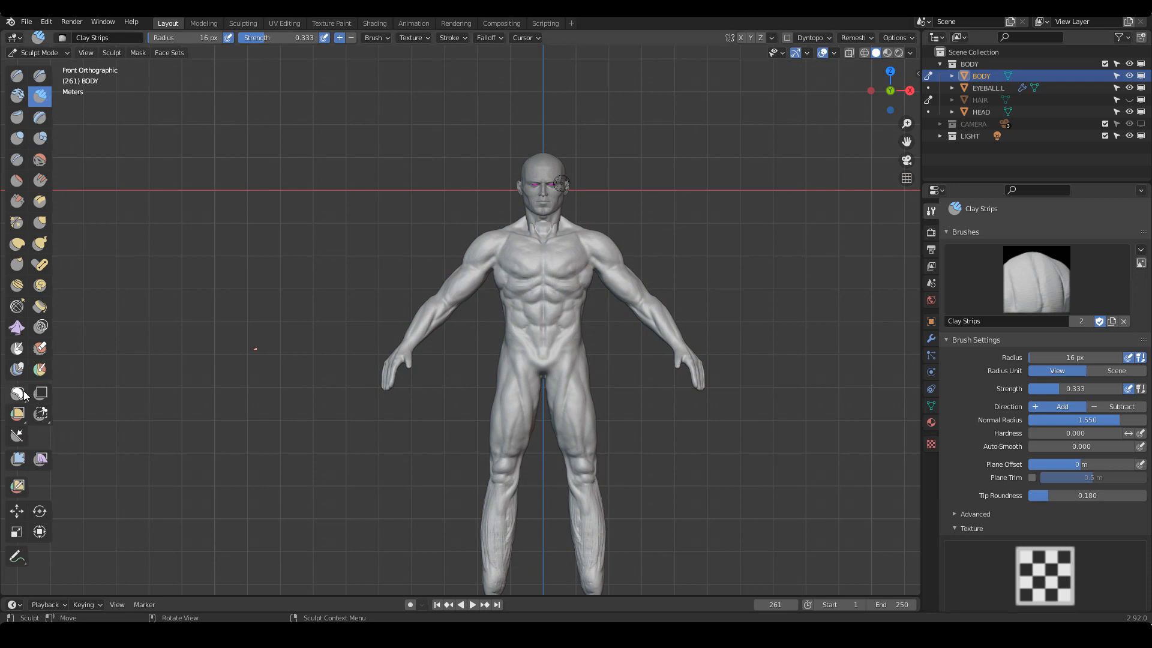
{"action": "left_click", "coordinate": [41, 394]}
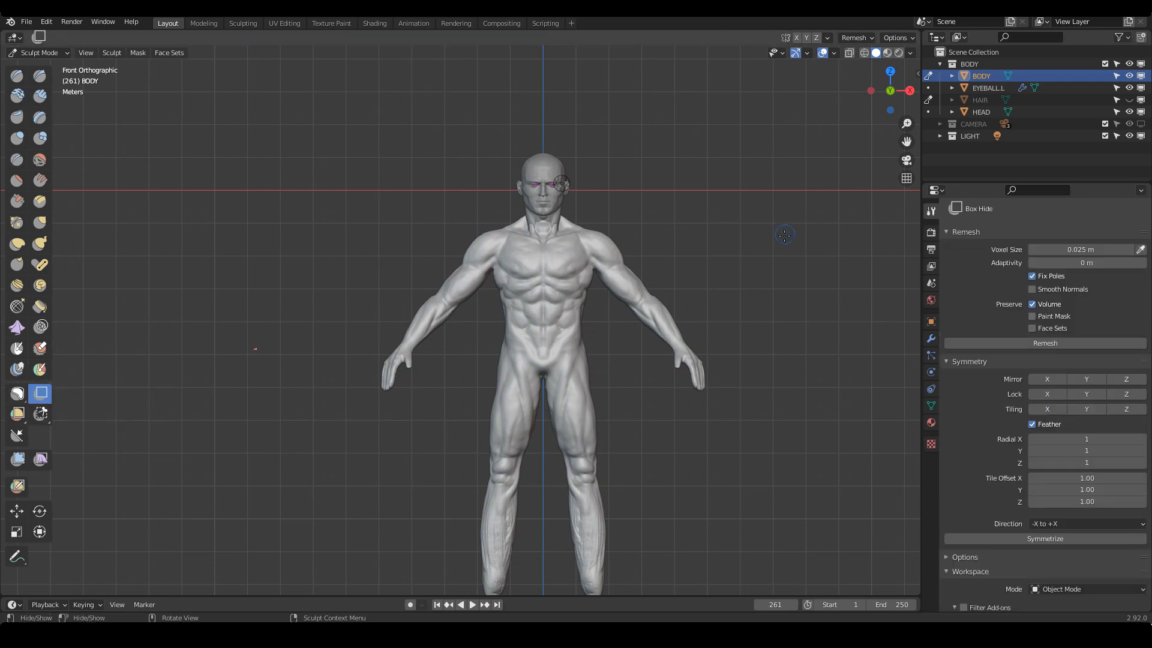
{"action": "scroll", "coordinate": [557, 276], "scroll_direction": "up", "scroll_amount": 3}
{"action": "left_click_drag", "start_coordinate": [873, 472], "coordinate": [640, 180]}
{"action": "left_click_drag", "start_coordinate": [725, 313], "coordinate": [627, 170]}
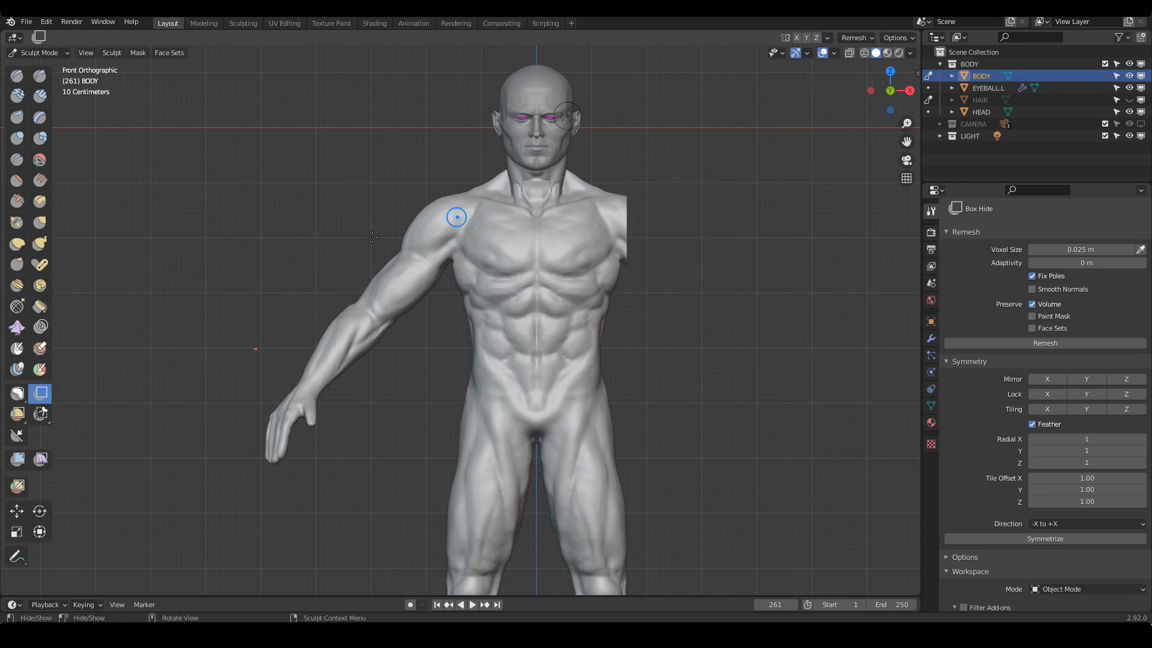
{"action": "left_click_drag", "start_coordinate": [187, 190], "coordinate": [385, 508]}
{"action": "left_click_drag", "start_coordinate": [315, 148], "coordinate": [444, 378]}
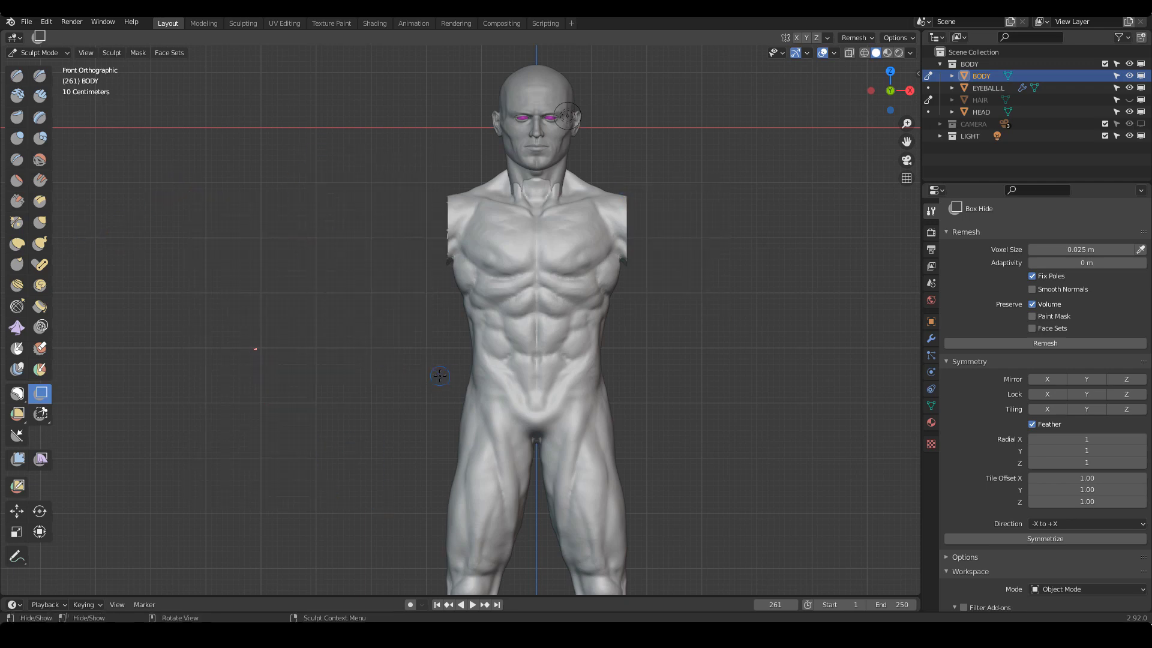
Return to Object Mode in right side view and move the BODY slightly backward along the Y axis
{"action": "key", "text": "KP_3"}
{"action": "left_click_drag", "start_coordinate": [735, 303], "coordinate": [711, 366], "text": "ctrl+alt"}
{"action": "left_click_drag", "start_coordinate": [685, 320], "coordinate": [655, 241], "text": "alt+shift"}
{"action": "left_click_drag", "start_coordinate": [655, 241], "coordinate": [630, 291], "text": "alt+shift"}
{"action": "key", "text": "ctrl+Tab"}
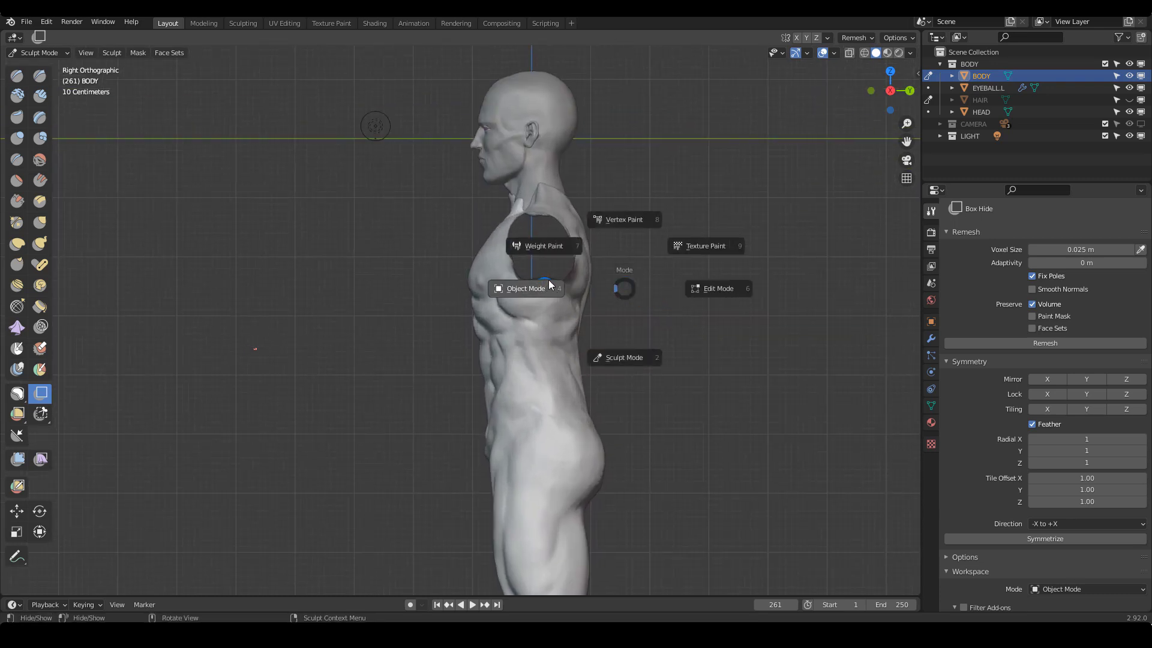
{"action": "left_click", "coordinate": [549, 282]}
{"action": "left_click", "coordinate": [19, 101]}
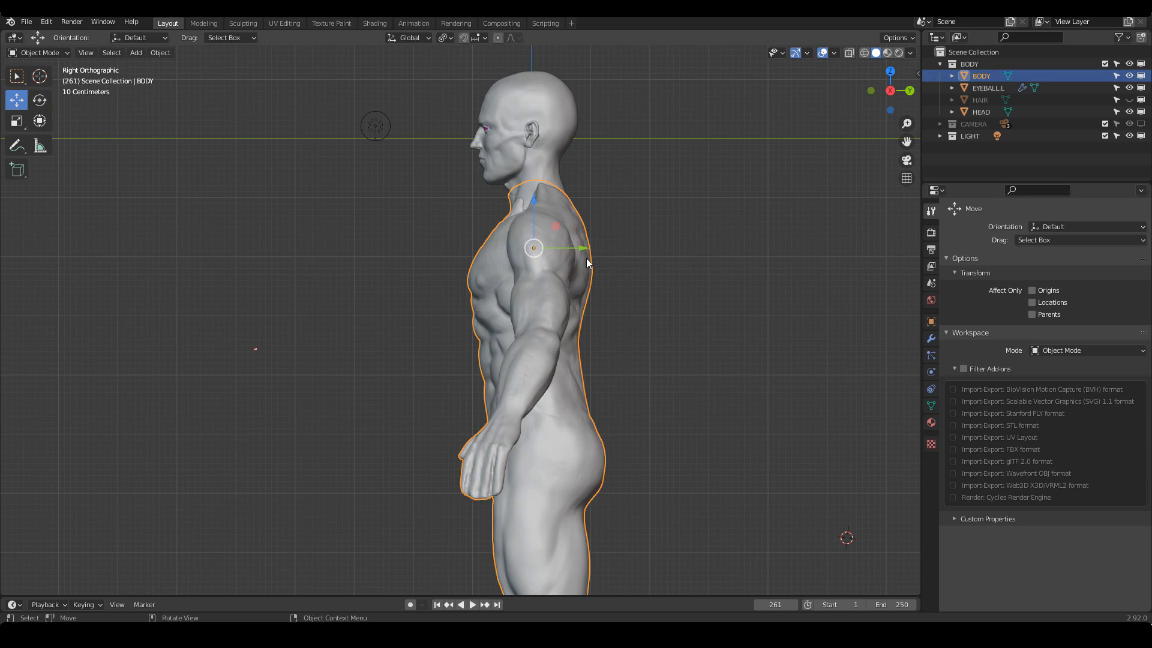
{"action": "left_click_drag", "start_coordinate": [587, 259], "coordinate": [598, 251]}
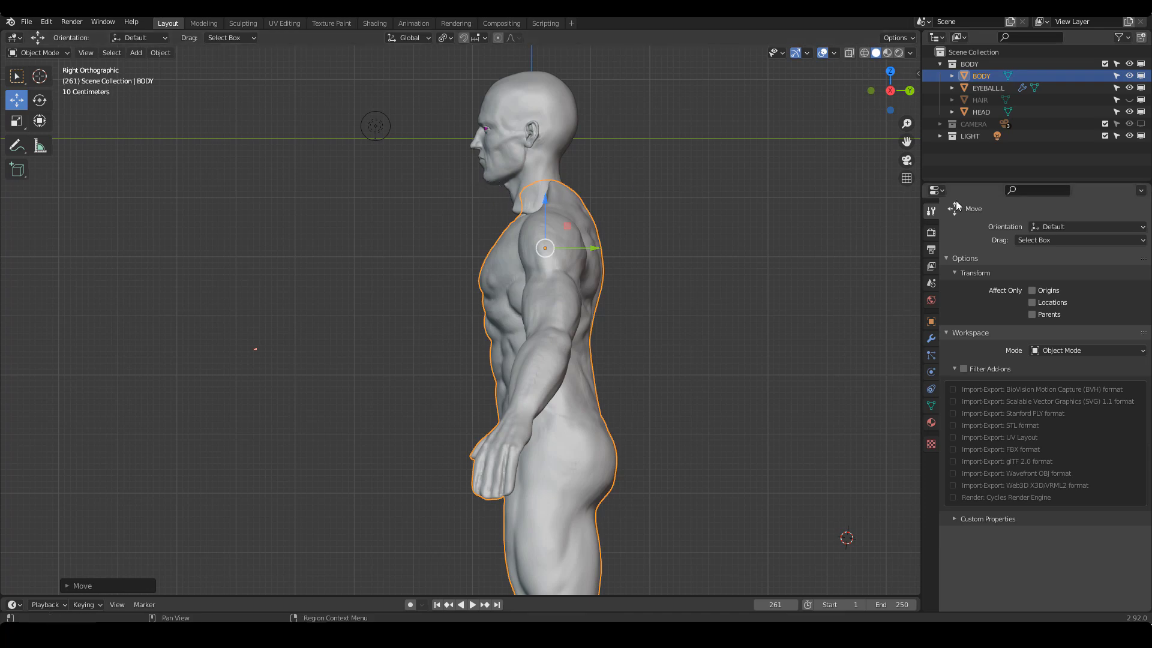
Sculpt the HEAD mesh with the Grab brush, pulling the base of the neck backward to follow the body
{"action": "left_click", "coordinate": [711, 242]}
{"action": "scroll", "coordinate": [612, 214], "scroll_direction": "up", "scroll_amount": 2}
{"action": "left_click", "coordinate": [599, 183]}
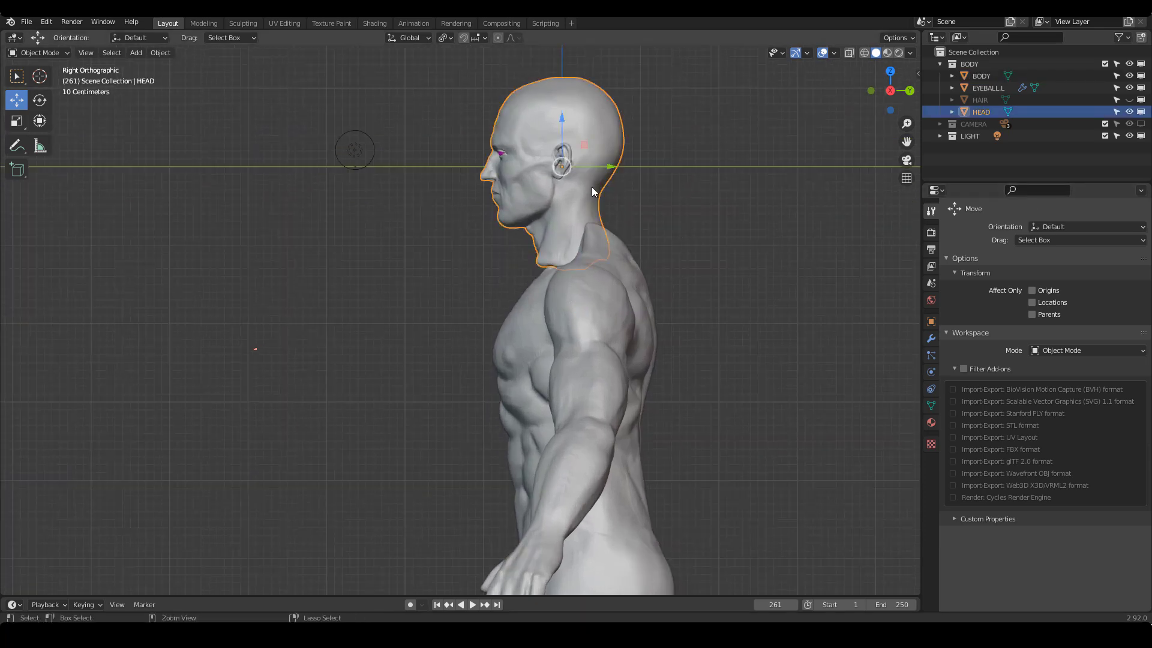
{"action": "key", "text": "ctrl+Tab"}
{"action": "left_click", "coordinate": [559, 246]}
{"action": "key", "text": "g"}
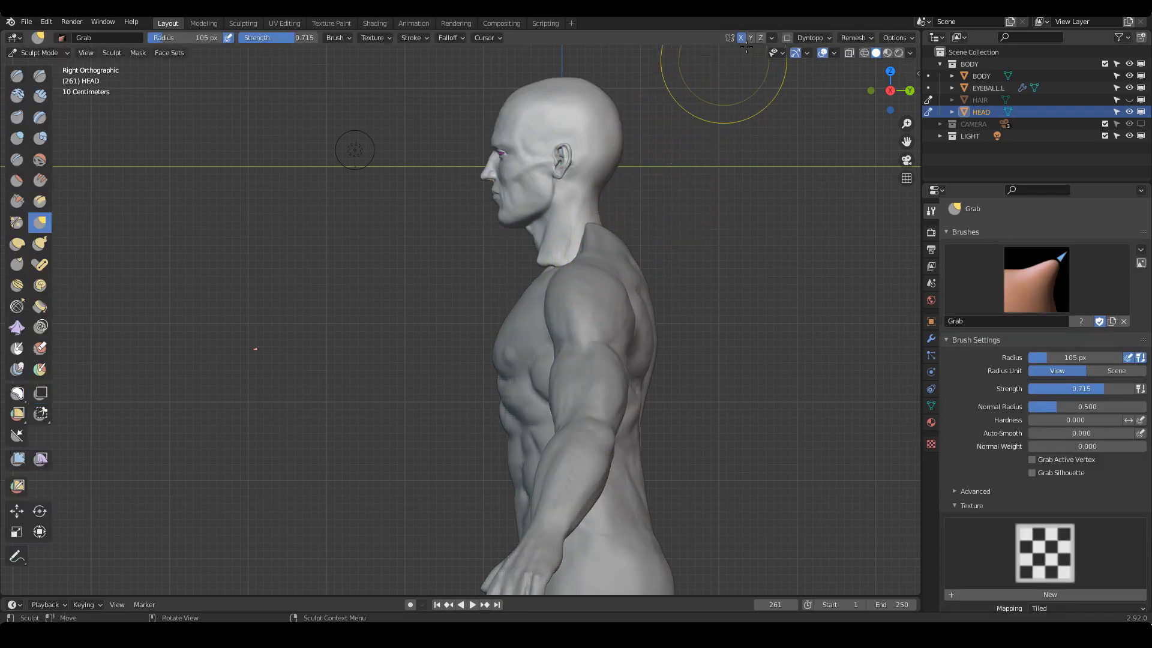
{"action": "key", "text": "f"}
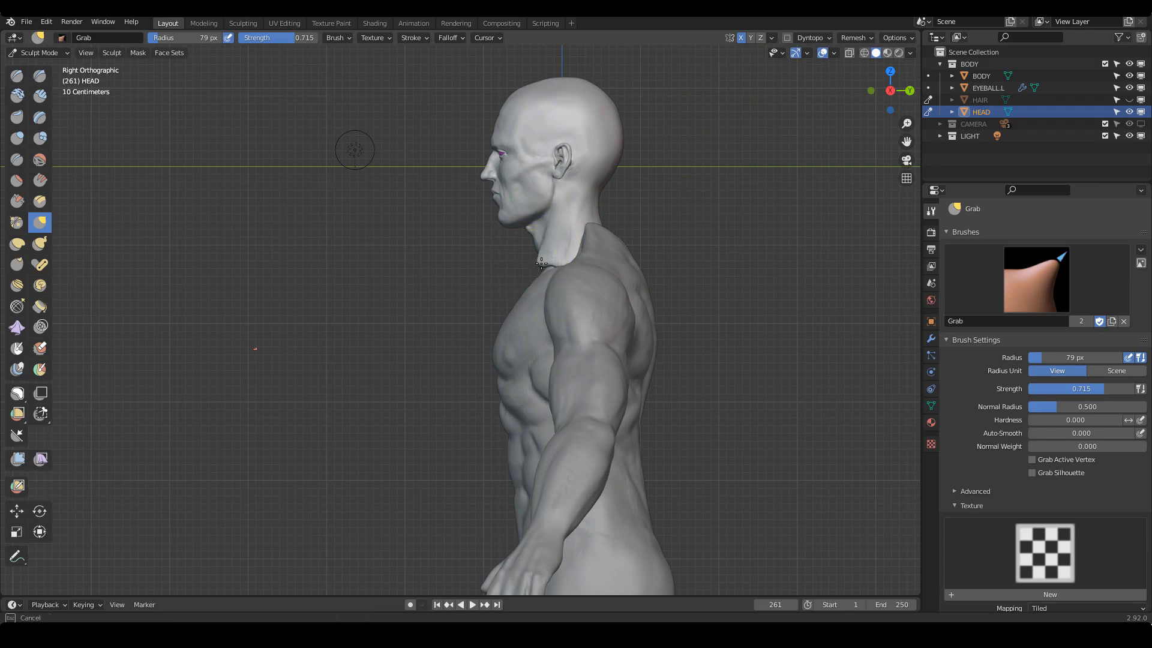
{"action": "left_click", "coordinate": [602, 239]}
{"action": "left_click_drag", "start_coordinate": [612, 237], "coordinate": [615, 237]}
{"action": "mouse_move", "coordinate": [637, 242]}
{"action": "middle_mouse_down", "text": "ctrl"}
{"action": "mouse_move", "coordinate": [653, 285]}
{"action": "mouse_move", "coordinate": [663, 244]}
{"action": "middle_mouse_up", "text": "ctrl"}
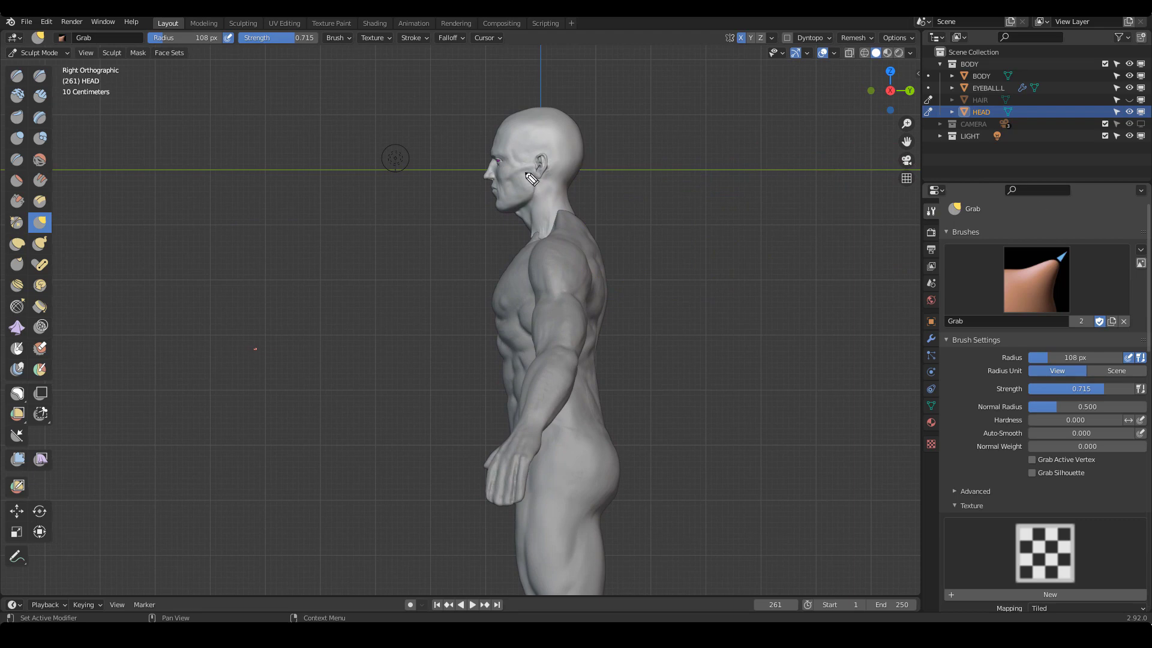
{"action": "mouse_move", "coordinate": [502, 137]}
{"action": "left_mouse_down"}
{"action": "mouse_move", "coordinate": [576, 173]}
{"action": "mouse_move", "coordinate": [546, 197]}
{"action": "left_mouse_up"}
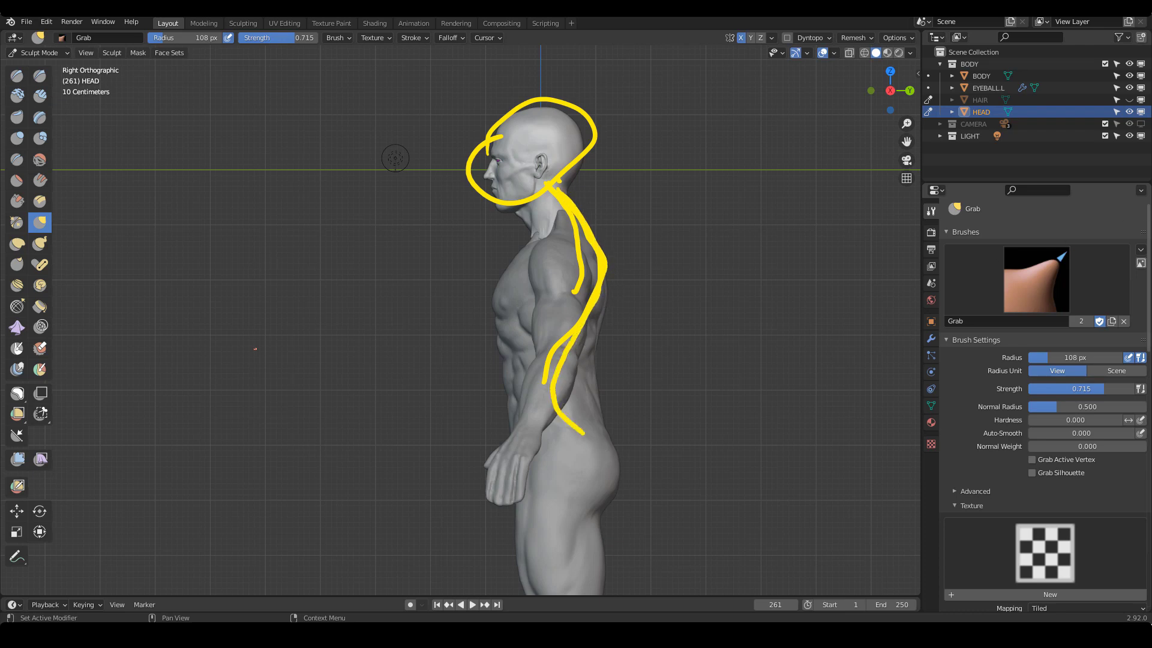
{"action": "key", "text": "Escape"}
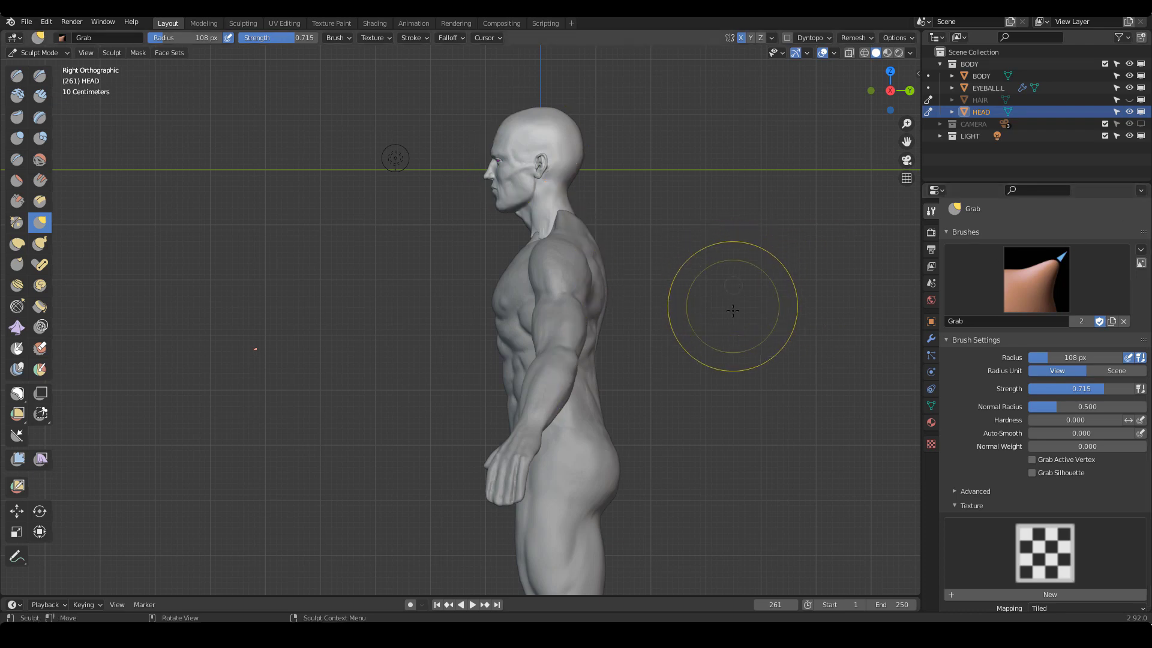
Put the BODY mesh into Sculpt Mode and enable sculpt symmetry on the X axis
{"action": "middle_click_drag", "start_coordinate": [747, 335], "coordinate": [730, 335], "text": "shift"}
{"action": "key", "text": "ctrl+Tab"}
{"action": "left_click", "coordinate": [575, 305]}
{"action": "left_click", "coordinate": [552, 276]}
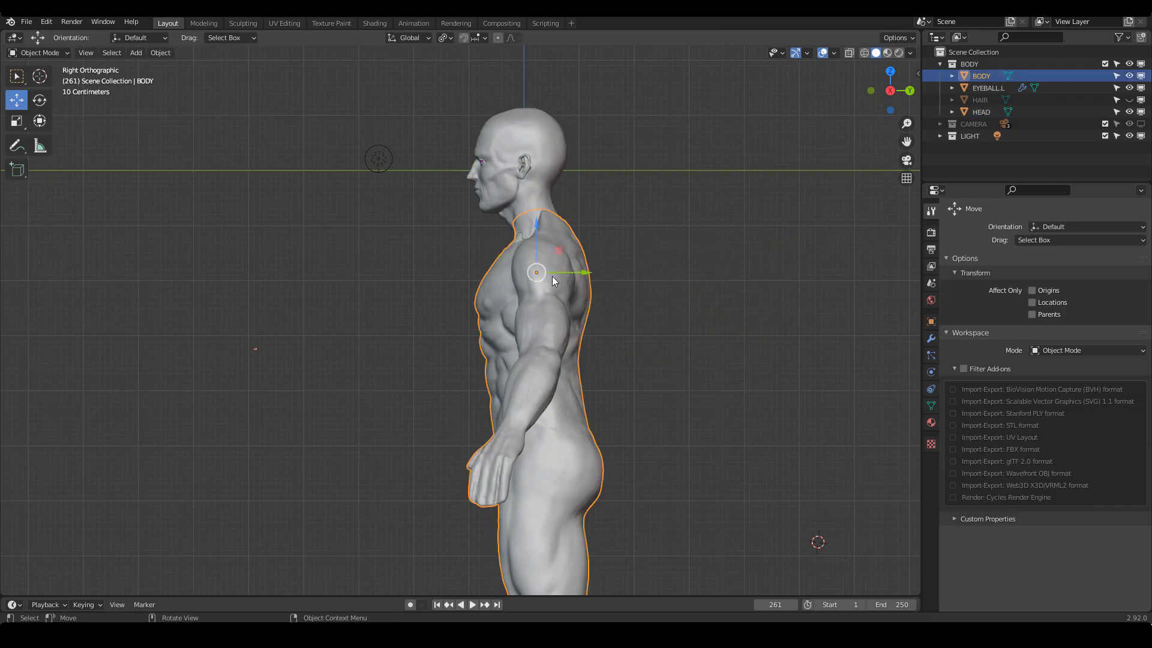
{"action": "scroll", "coordinate": [712, 322], "scroll_direction": "down", "scroll_amount": 1, "text": "shift"}
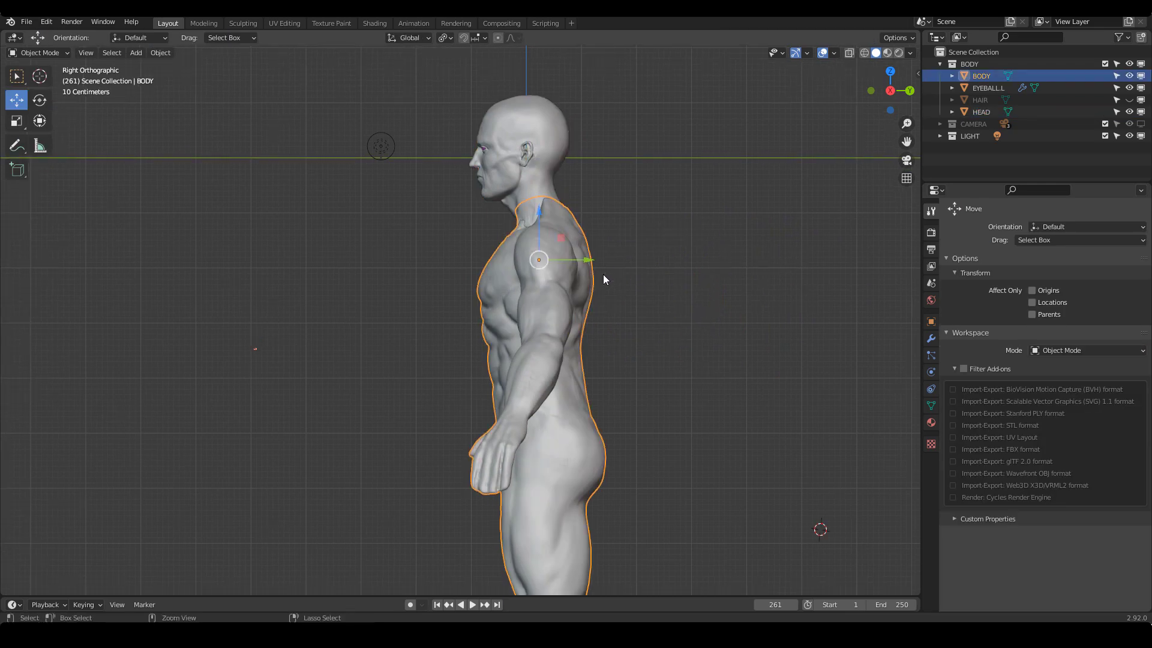
{"action": "key", "text": "ctrl+Tab"}
{"action": "left_click", "coordinate": [600, 335]}
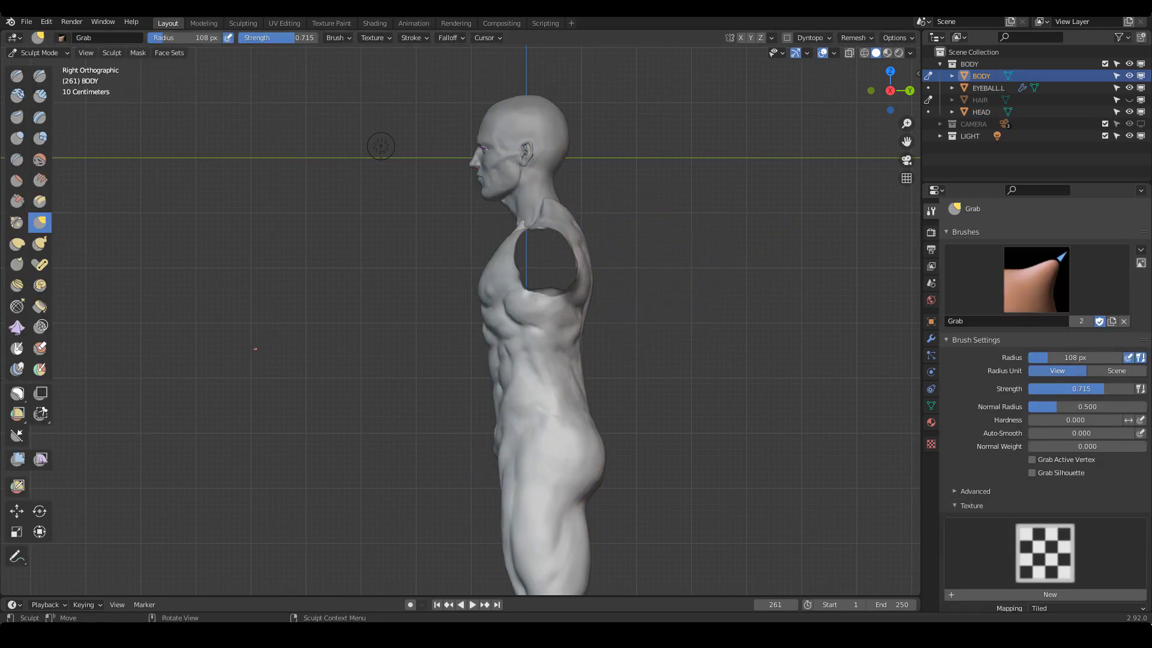
{"action": "left_click", "coordinate": [741, 38]}
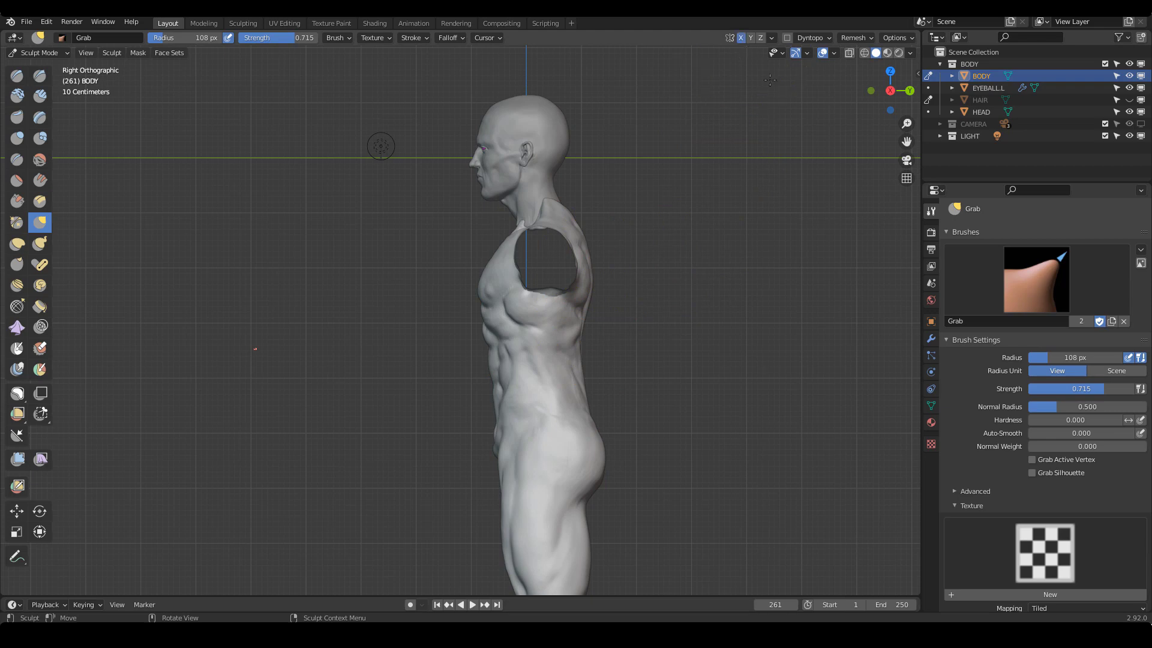
Reshape the BODY's upper back in side view with large Grab strokes, adjusting the brush radius as needed
{"action": "key", "text": "f"}
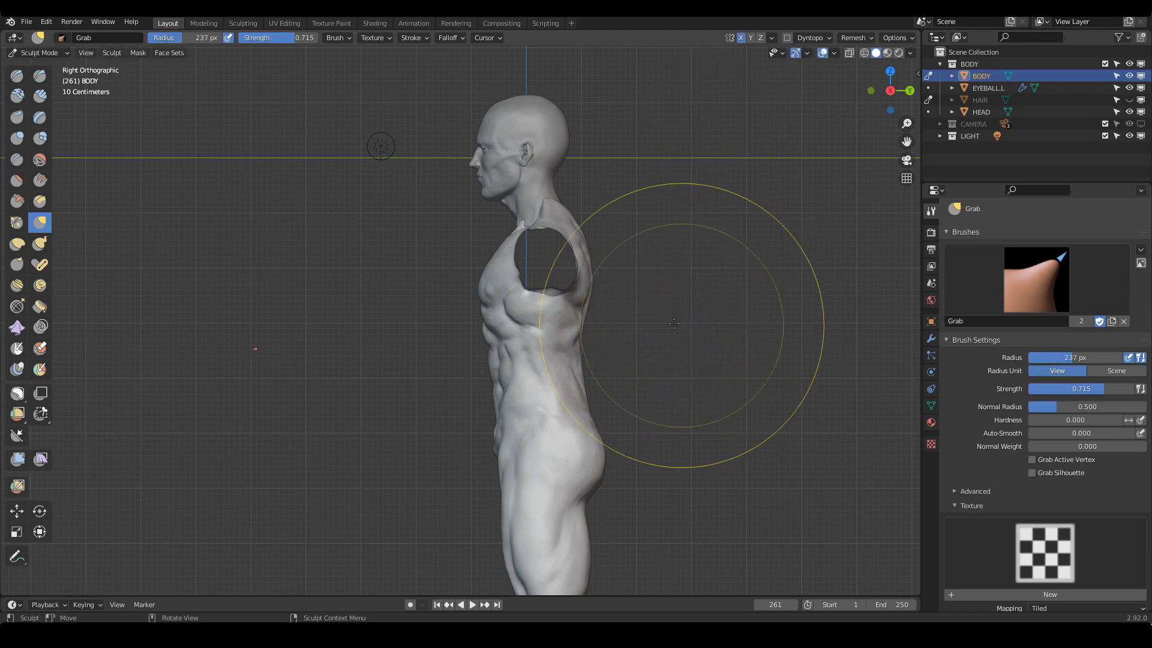
{"action": "left_click", "coordinate": [614, 300]}
{"action": "scroll", "coordinate": [615, 300], "scroll_direction": "down", "scroll_amount": 1}
{"action": "middle_click_drag", "start_coordinate": [615, 300], "coordinate": [605, 323], "text": "shift"}
{"action": "mouse_move", "coordinate": [560, 287]}
{"action": "left_mouse_down"}
{"action": "mouse_move", "coordinate": [574, 295]}
{"action": "mouse_move", "coordinate": [551, 276]}
{"action": "left_mouse_up"}
{"action": "key", "text": "f"}
{"action": "left_click", "coordinate": [551, 277]}
{"action": "key", "text": "f"}
{"action": "left_click", "coordinate": [544, 323]}
{"action": "key", "text": "f"}
{"action": "left_click", "coordinate": [563, 358]}
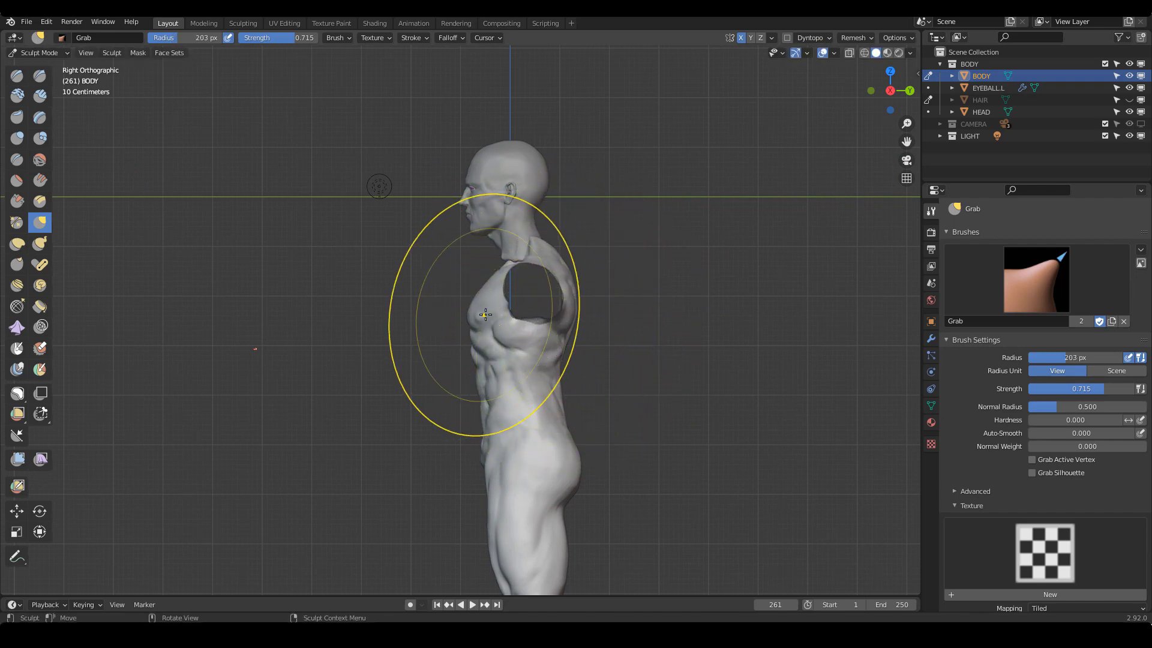
Push the chest backward and reshape the shoulder area with the Grab brush to follow the thoracic curve
{"action": "key", "text": "f"}
{"action": "left_click", "coordinate": [485, 315]}
{"action": "left_click_drag", "start_coordinate": [477, 310], "coordinate": [484, 315]}
{"action": "mouse_move", "coordinate": [532, 258]}
{"action": "left_mouse_down"}
{"action": "mouse_move", "coordinate": [562, 264]}
{"action": "mouse_move", "coordinate": [521, 253]}
{"action": "mouse_move", "coordinate": [494, 286]}
{"action": "left_mouse_up"}
{"action": "key", "text": "f"}
{"action": "left_click", "coordinate": [553, 252]}
{"action": "key", "text": "f"}
{"action": "left_click", "coordinate": [520, 252]}
{"action": "key", "text": "f"}
{"action": "left_click", "coordinate": [527, 268]}
Push the lower back inward with the Grab brush to form the lumbar curve
{"action": "key", "text": "f"}
{"action": "left_click", "coordinate": [555, 387]}
{"action": "left_click_drag", "start_coordinate": [558, 404], "coordinate": [549, 406]}
{"action": "key", "text": "f"}
{"action": "left_click", "coordinate": [546, 415]}
{"action": "key", "text": "f"}
{"action": "left_click", "coordinate": [547, 302]}
Check the back from an angle and pull the abdomen forward in side view with the Grab brush
{"action": "middle_click_drag", "start_coordinate": [609, 311], "coordinate": [569, 315]}
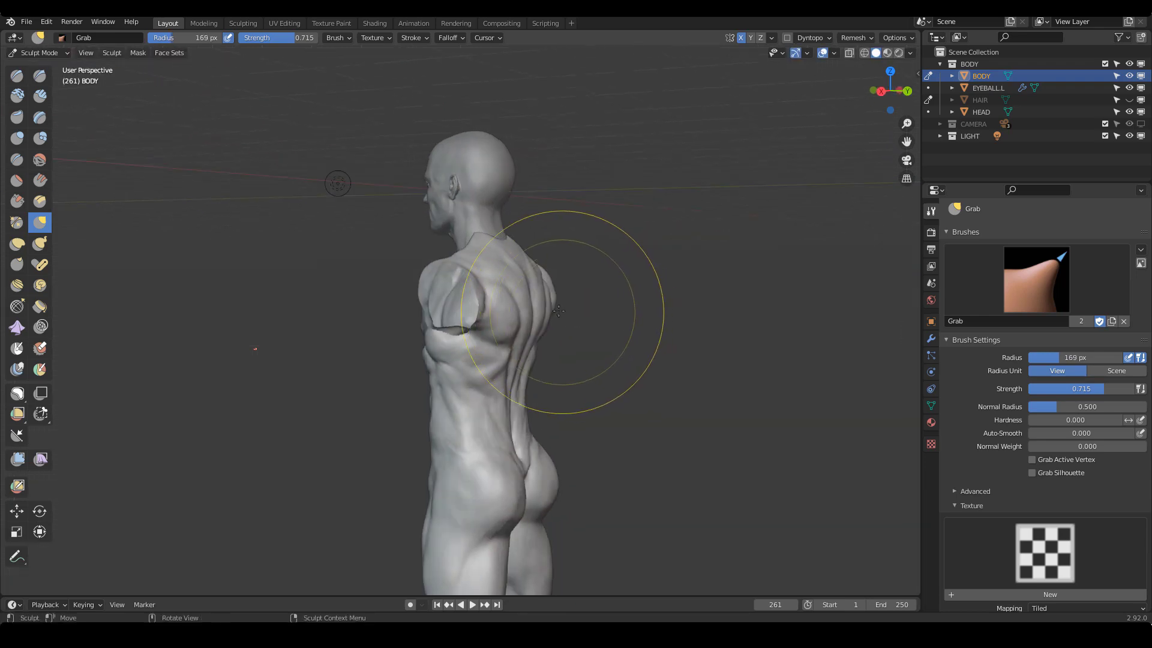
{"action": "middle_click_drag", "start_coordinate": [518, 357], "coordinate": [609, 352]}
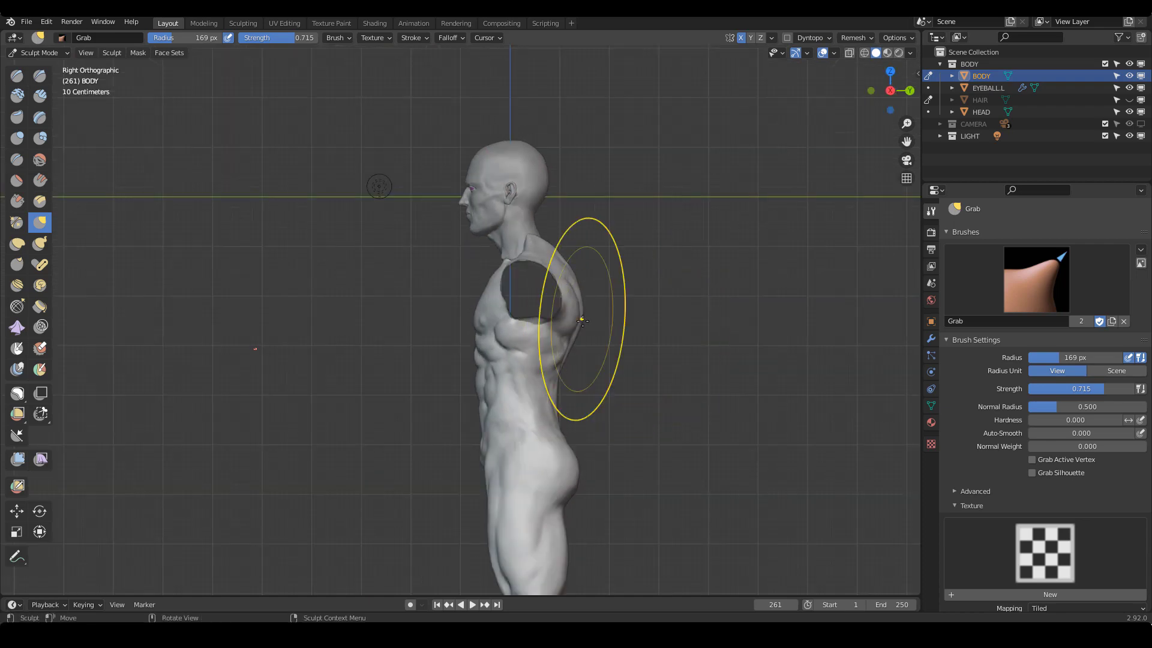
{"action": "key", "text": "f"}
{"action": "left_click", "coordinate": [765, 411]}
{"action": "key", "text": "KP_3"}
{"action": "key", "text": "f"}
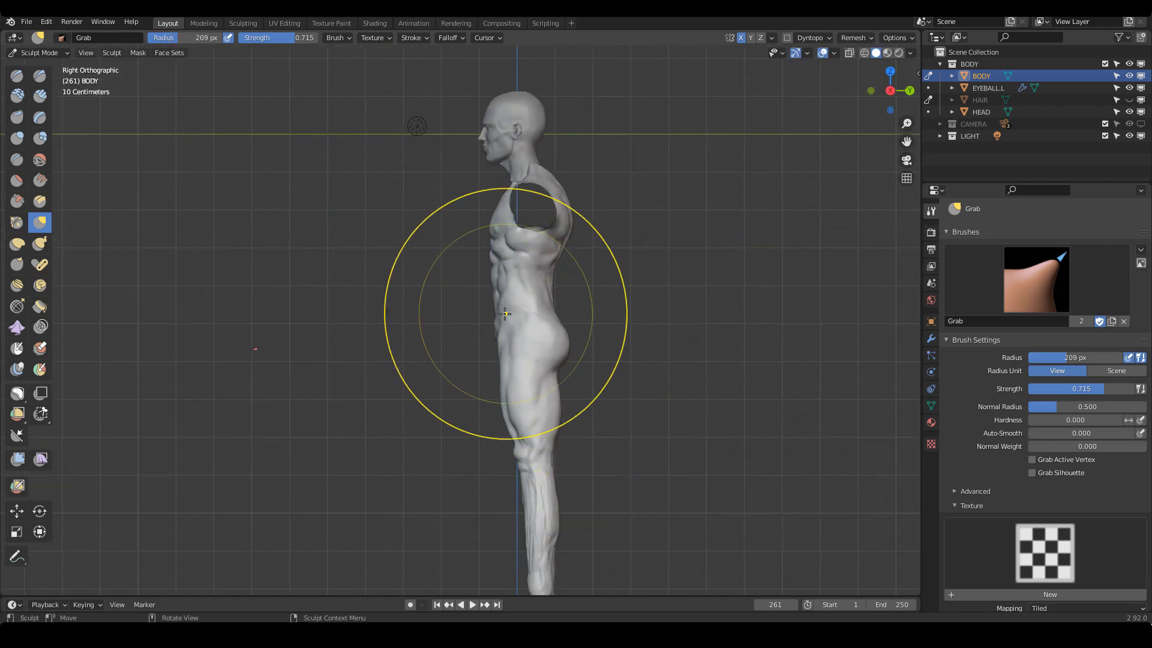
{"action": "left_click", "coordinate": [523, 318]}
{"action": "left_click_drag", "start_coordinate": [510, 273], "coordinate": [498, 263]}
{"action": "key", "text": "f"}
{"action": "left_click", "coordinate": [503, 259]}
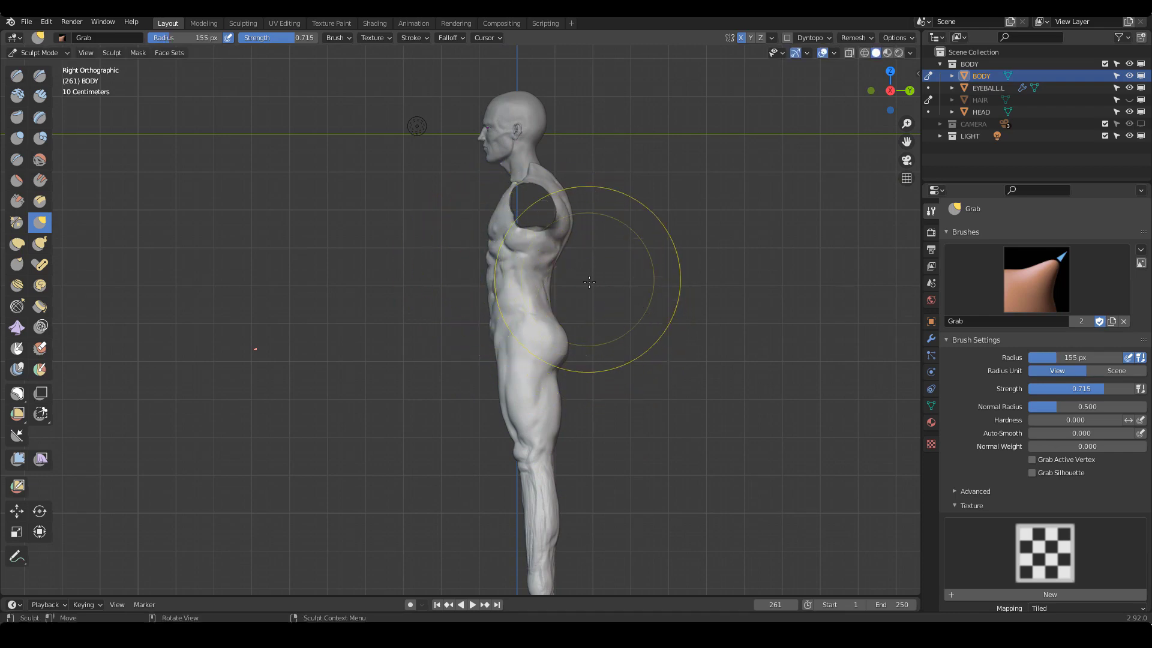
Pull the hips and upper thighs forward in side view with a large Grab brush
{"action": "key", "text": "f"}
{"action": "left_click", "coordinate": [584, 340]}
{"action": "mouse_move", "coordinate": [586, 354]}
{"action": "middle_mouse_down", "text": "ctrl"}
{"action": "mouse_move", "coordinate": [592, 384]}
{"action": "mouse_move", "coordinate": [602, 349]}
{"action": "middle_mouse_up", "text": "ctrl"}
{"action": "key", "text": "f"}
{"action": "left_click", "coordinate": [609, 354]}
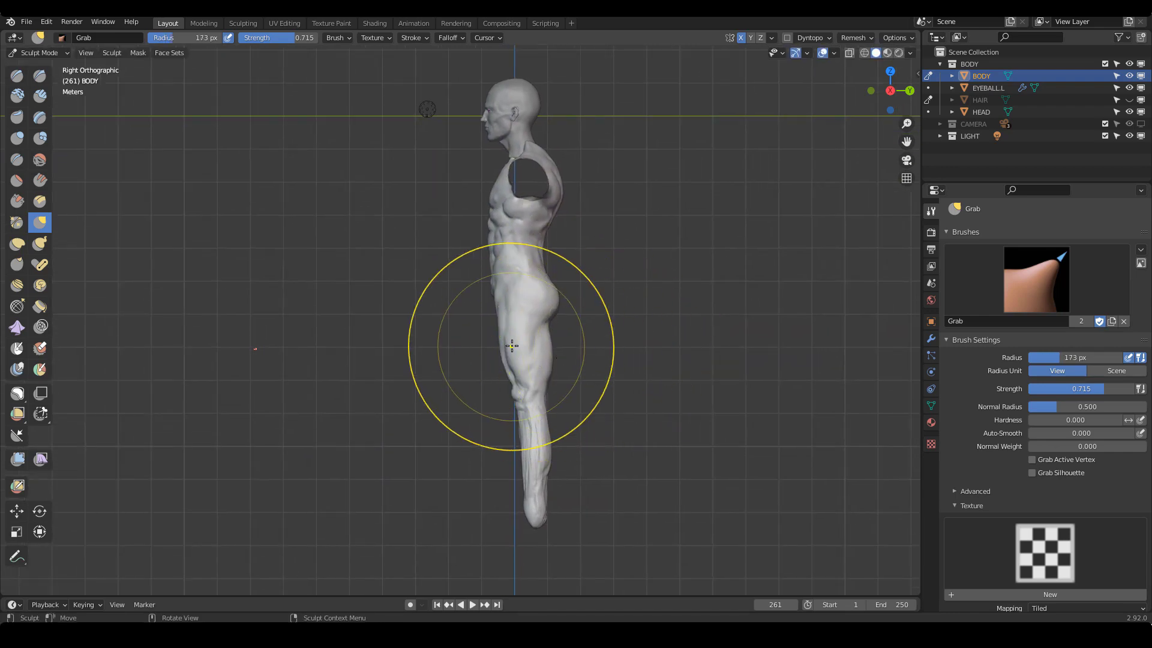
{"action": "key", "text": "f"}
{"action": "mouse_move", "coordinate": [513, 347]}
{"action": "left_mouse_down"}
{"action": "mouse_move", "coordinate": [532, 306]}
{"action": "mouse_move", "coordinate": [504, 342]}
{"action": "mouse_move", "coordinate": [495, 332]}
{"action": "left_mouse_up"}
{"action": "left_click", "coordinate": [539, 340]}
Refine the side profile of the lower thighs above the knees with the Grab brush
{"action": "key", "text": "f"}
{"action": "left_click", "coordinate": [508, 318]}
{"action": "key", "text": "f"}
{"action": "left_click", "coordinate": [494, 348]}
{"action": "mouse_move", "coordinate": [514, 369]}
{"action": "left_mouse_down"}
{"action": "mouse_move", "coordinate": [510, 356]}
{"action": "mouse_move", "coordinate": [524, 363]}
{"action": "left_mouse_up"}
{"action": "key", "text": "f"}
{"action": "left_click", "coordinate": [492, 369]}
Pull the lower ends of the legs slightly backward with the Grab brush at a 188 px radius
{"action": "key", "text": "f"}
{"action": "left_click", "coordinate": [588, 481]}
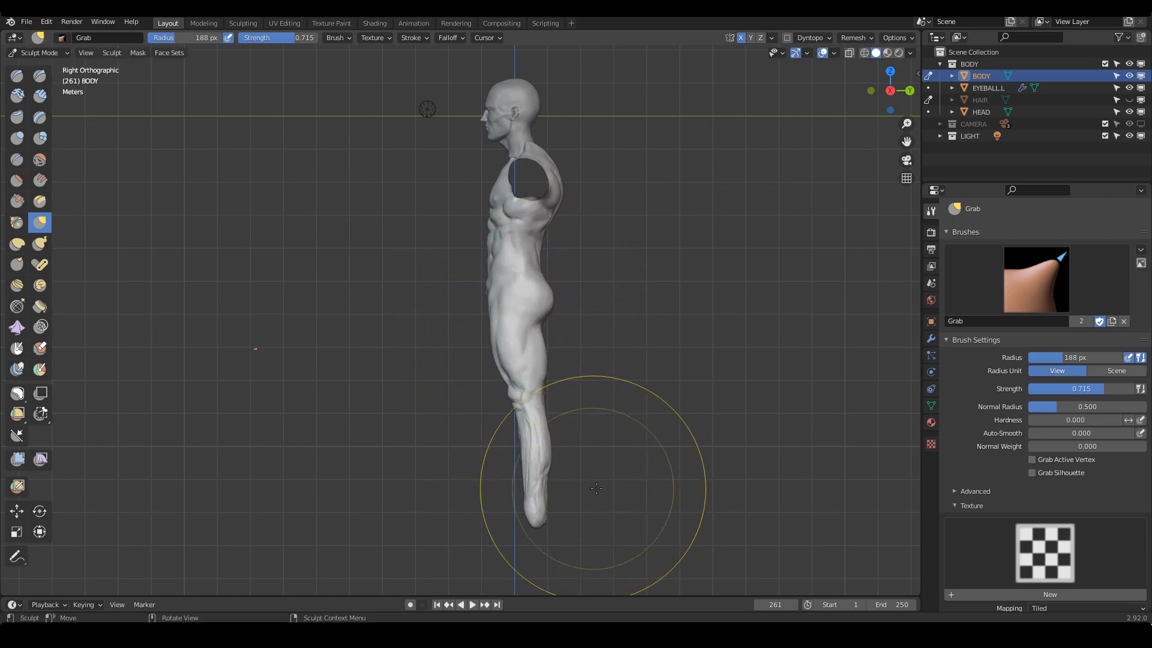
{"action": "middle_click_drag", "start_coordinate": [594, 491], "coordinate": [594, 489], "text": "ctrl"}
{"action": "left_click_drag", "start_coordinate": [534, 513], "coordinate": [540, 513]}
Try to pull the knees slightly forward with the Grab brush at a 148 px radius
{"action": "key", "text": "f"}
{"action": "left_click", "coordinate": [502, 403]}
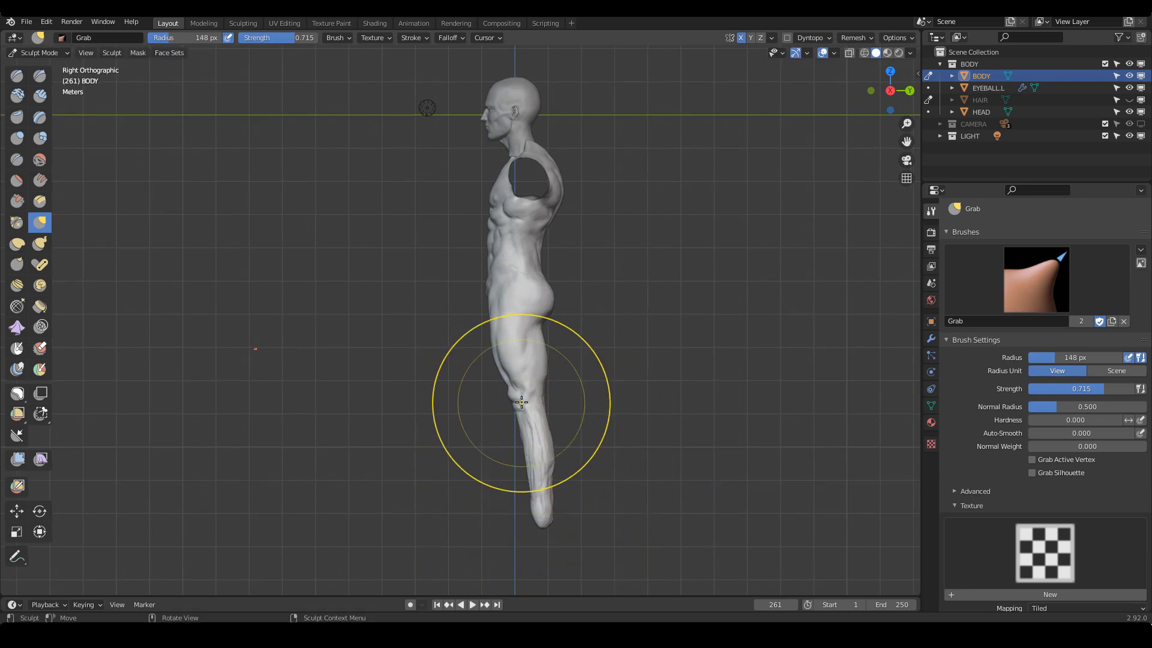
{"action": "left_click_drag", "start_coordinate": [521, 403], "coordinate": [514, 402]}
{"action": "key", "text": "ctrl+z"}
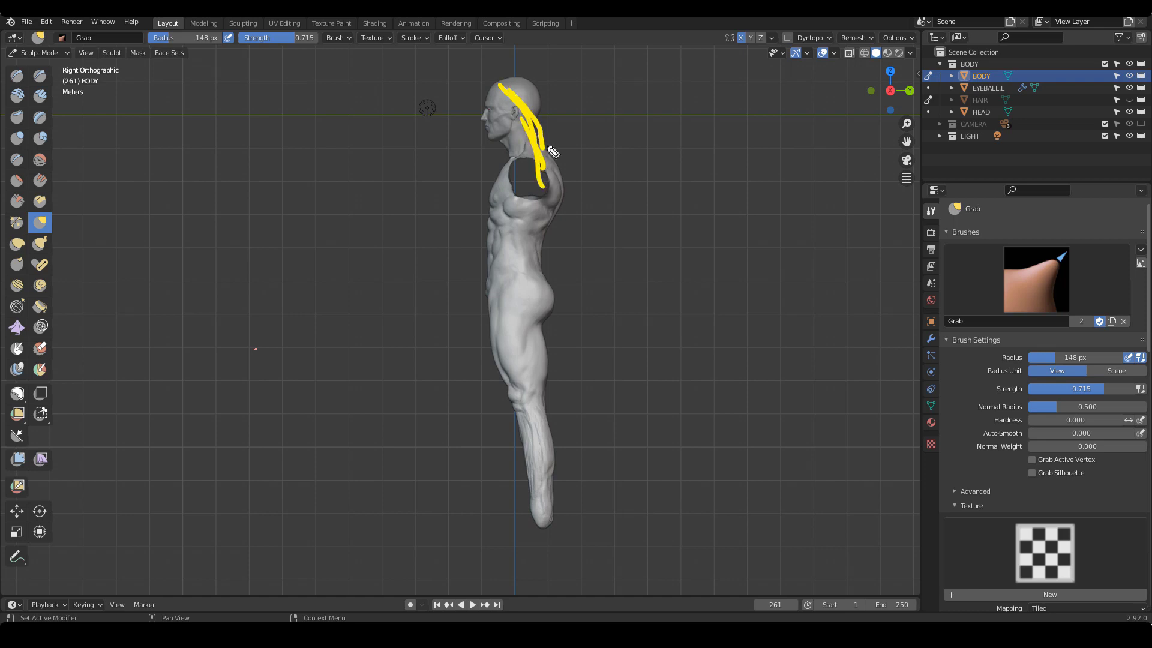
{"action": "key", "text": "ctrl+shift+7"}
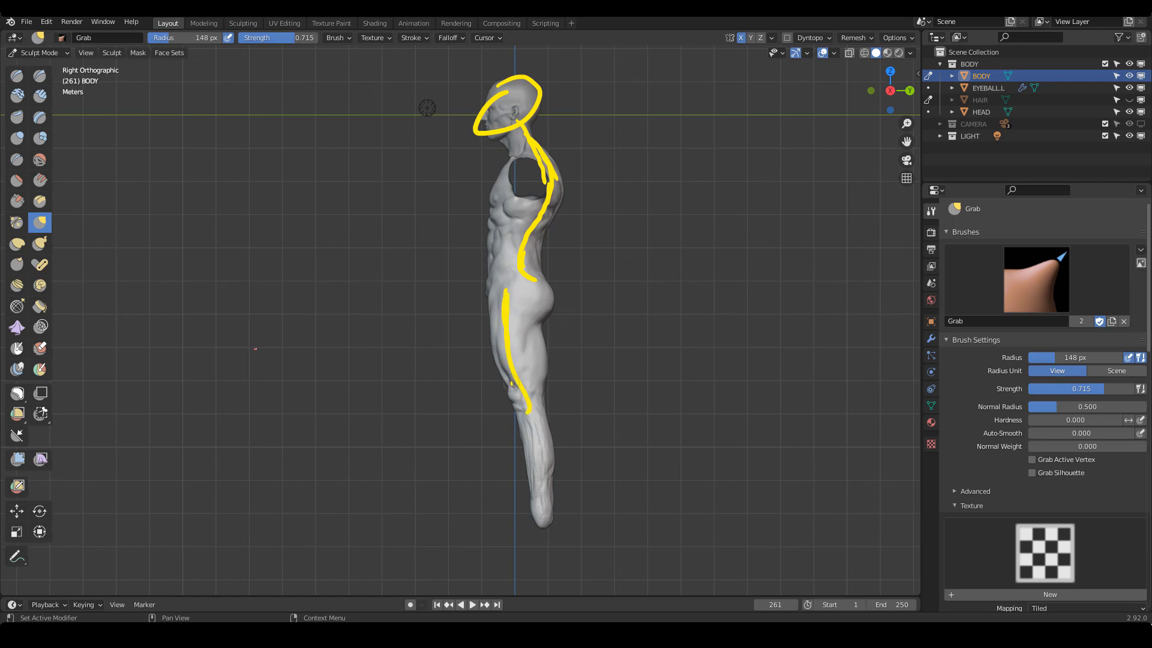
{"action": "key", "text": "Delete"}
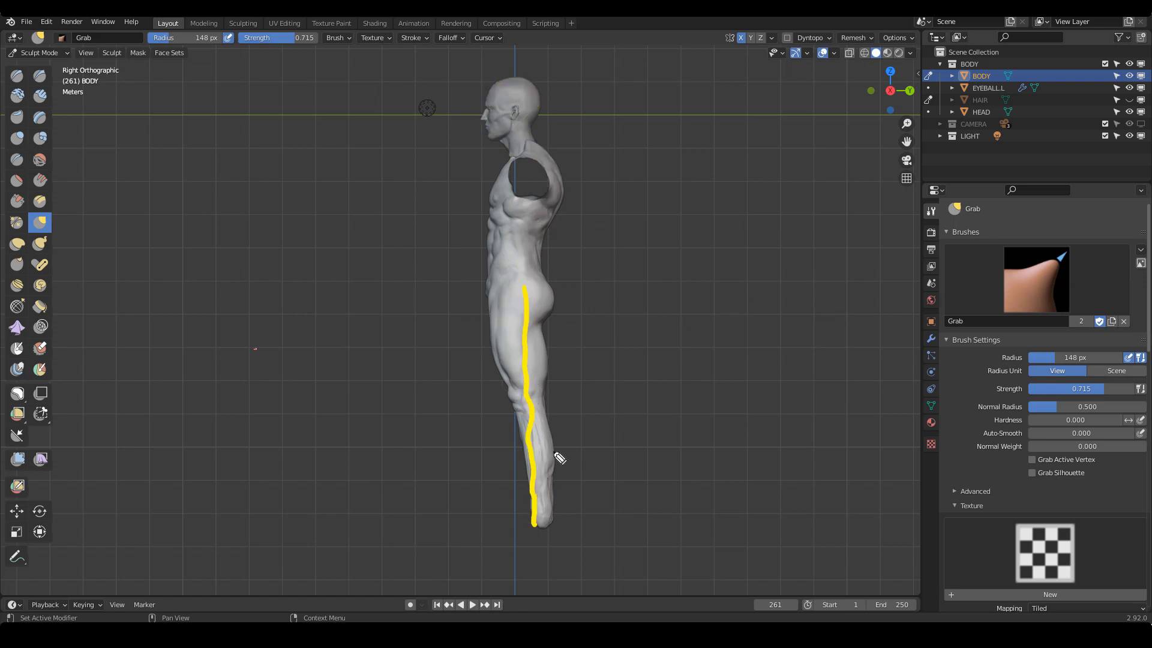
{"action": "key", "text": "Delete"}
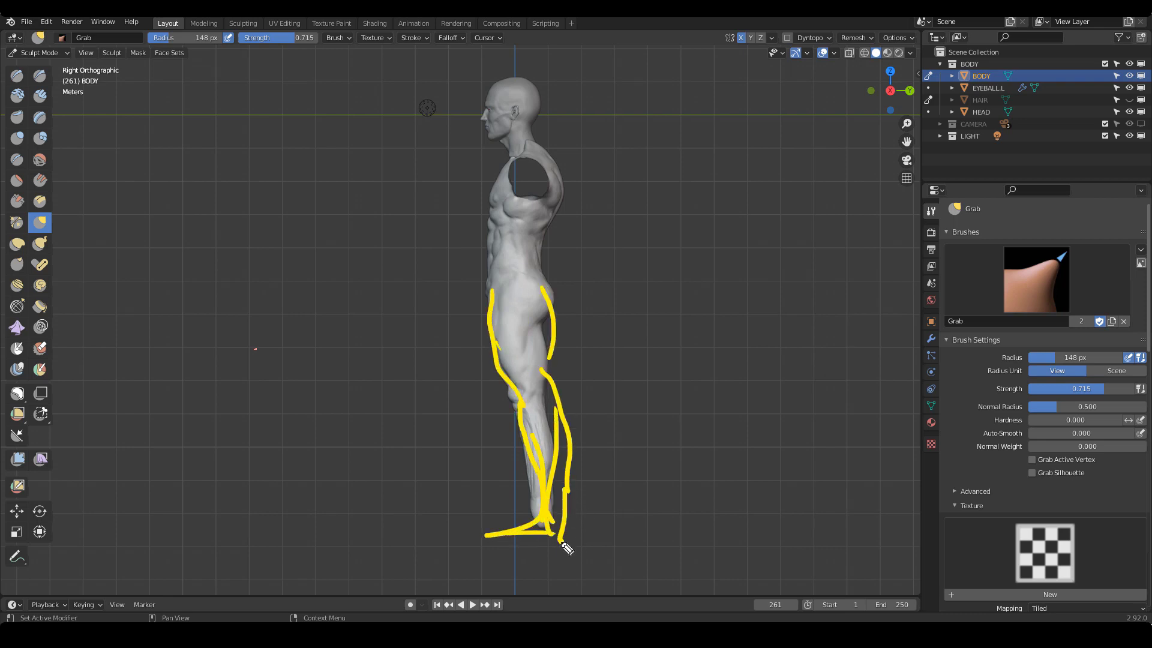
{"action": "key", "text": "Escape"}
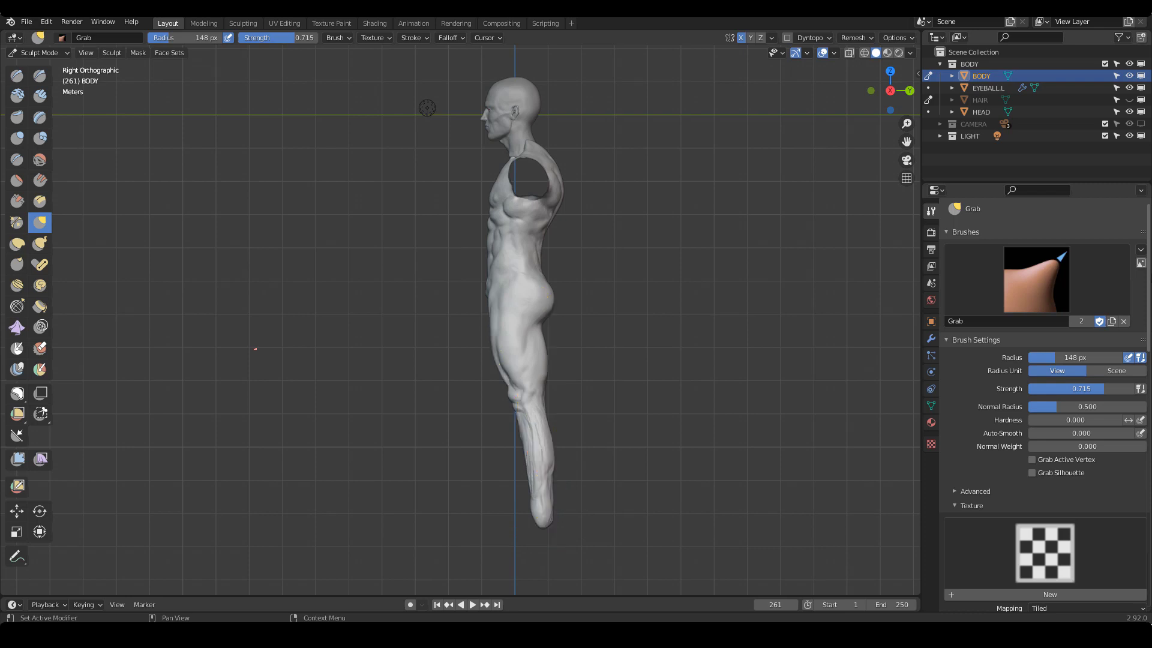
Refine the front of the lower thighs and knees in side view with the Grab brush at a 124 px radius
{"action": "key", "text": "f"}
{"action": "left_click", "coordinate": [519, 373]}
{"action": "left_click_drag", "start_coordinate": [503, 353], "coordinate": [509, 339]}
{"action": "key", "text": "f"}
{"action": "left_click", "coordinate": [496, 355]}
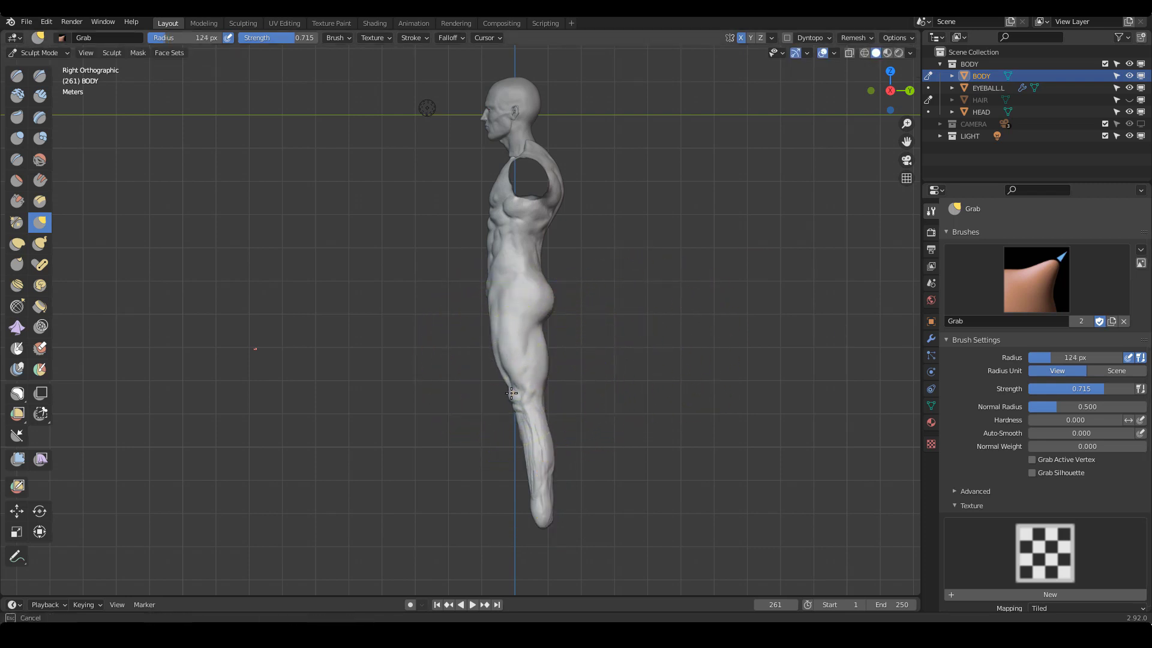
{"action": "mouse_move", "coordinate": [609, 416]}
{"action": "middle_mouse_down"}
{"action": "mouse_move", "coordinate": [749, 431]}
{"action": "mouse_move", "coordinate": [679, 425]}
{"action": "mouse_move", "coordinate": [707, 283]}
{"action": "middle_mouse_up"}
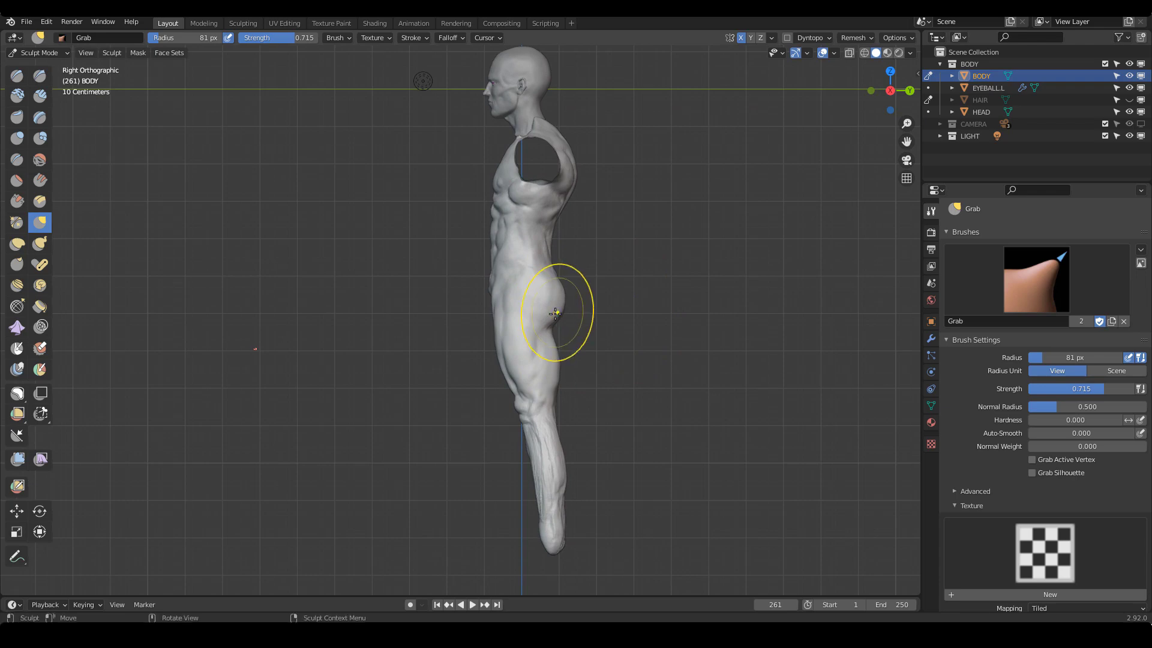
Refine the hips and thighs from the back and front with the Grab brush, using radii between 76 and 113 px
{"action": "mouse_move", "coordinate": [562, 306]}
{"action": "middle_mouse_down"}
{"action": "mouse_move", "coordinate": [660, 303]}
{"action": "mouse_move", "coordinate": [548, 304]}
{"action": "mouse_move", "coordinate": [702, 350]}
{"action": "mouse_move", "coordinate": [552, 345]}
{"action": "middle_mouse_up"}
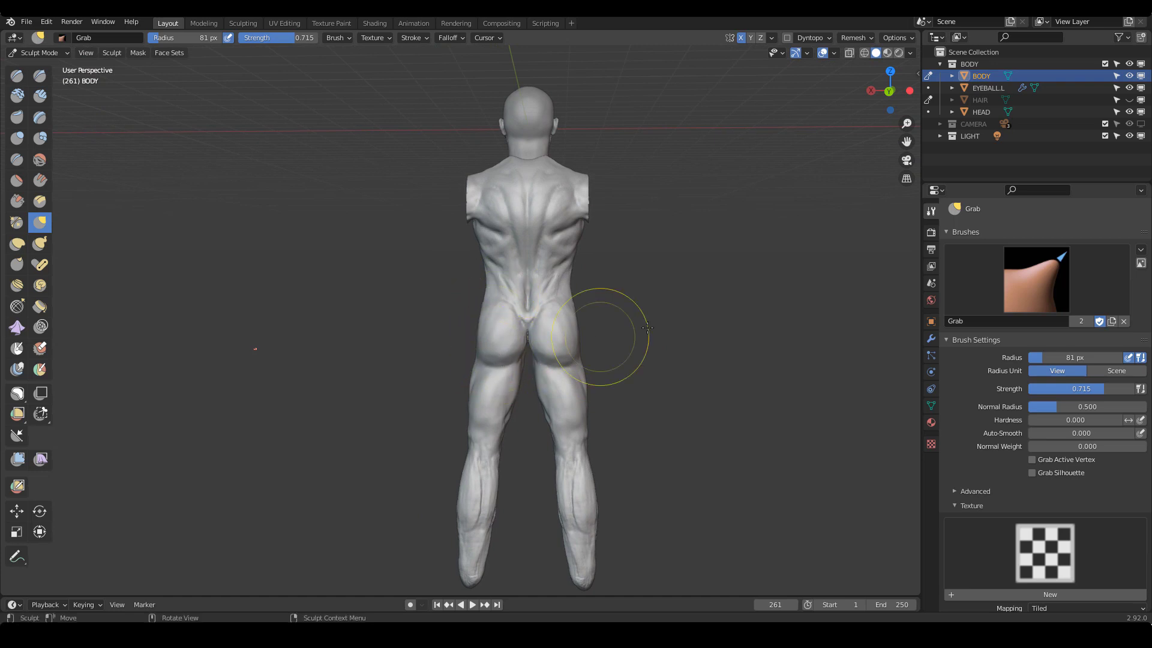
{"action": "middle_click_drag", "start_coordinate": [647, 327], "coordinate": [684, 377]}
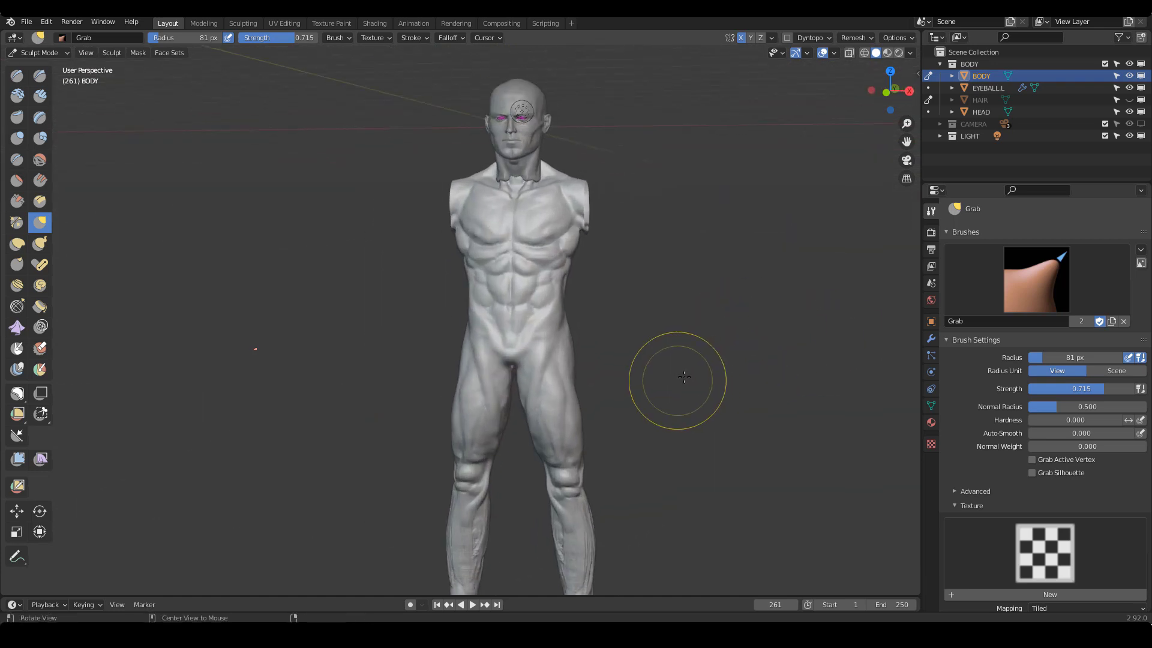
{"action": "mouse_move", "coordinate": [684, 376]}
{"action": "left_mouse_down", "text": "alt"}
{"action": "mouse_move", "coordinate": [689, 358]}
{"action": "mouse_move", "coordinate": [664, 318]}
{"action": "mouse_move", "coordinate": [534, 302]}
{"action": "left_mouse_up", "text": "alt"}
{"action": "key", "text": "f"}
{"action": "left_click", "coordinate": [566, 313]}
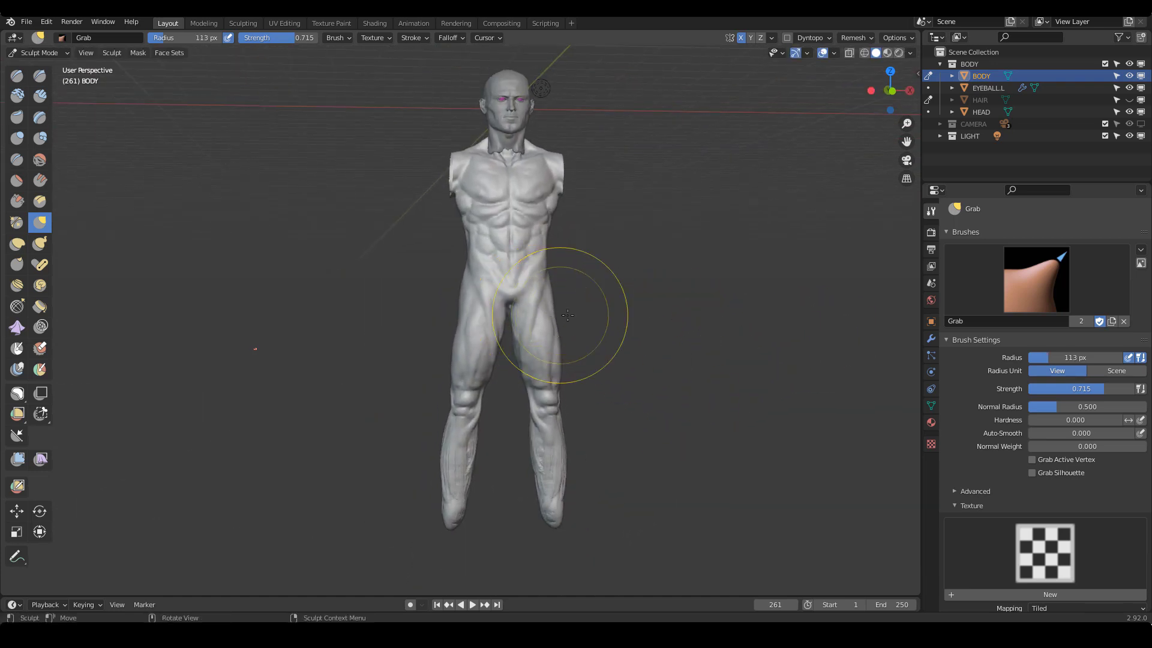
{"action": "middle_click_drag", "start_coordinate": [568, 315], "coordinate": [586, 319], "text": "ctrl"}
{"action": "middle_click_drag", "start_coordinate": [557, 243], "coordinate": [568, 327], "text": "shift"}
{"action": "mouse_move", "coordinate": [585, 306]}
{"action": "middle_mouse_down", "text": "ctrl"}
{"action": "mouse_move", "coordinate": [622, 291]}
{"action": "mouse_move", "coordinate": [645, 298]}
{"action": "mouse_move", "coordinate": [623, 307]}
{"action": "middle_mouse_up", "text": "ctrl"}
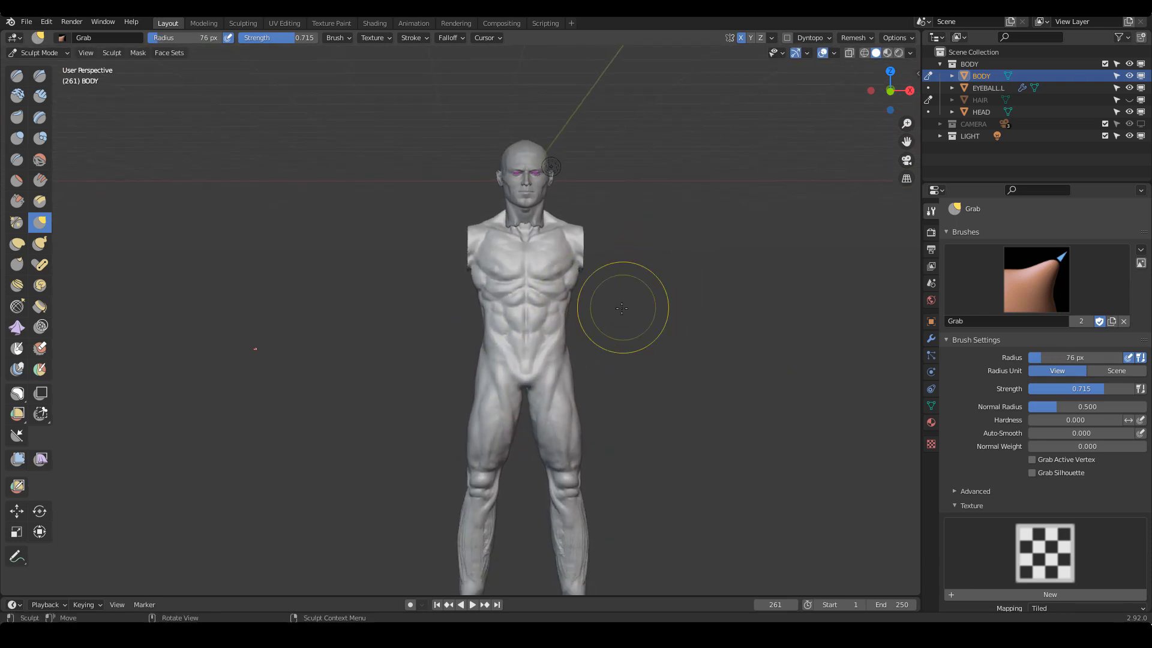
Reveal the hidden arms of the body with the Box Hide tool
{"action": "left_click", "coordinate": [41, 392]}
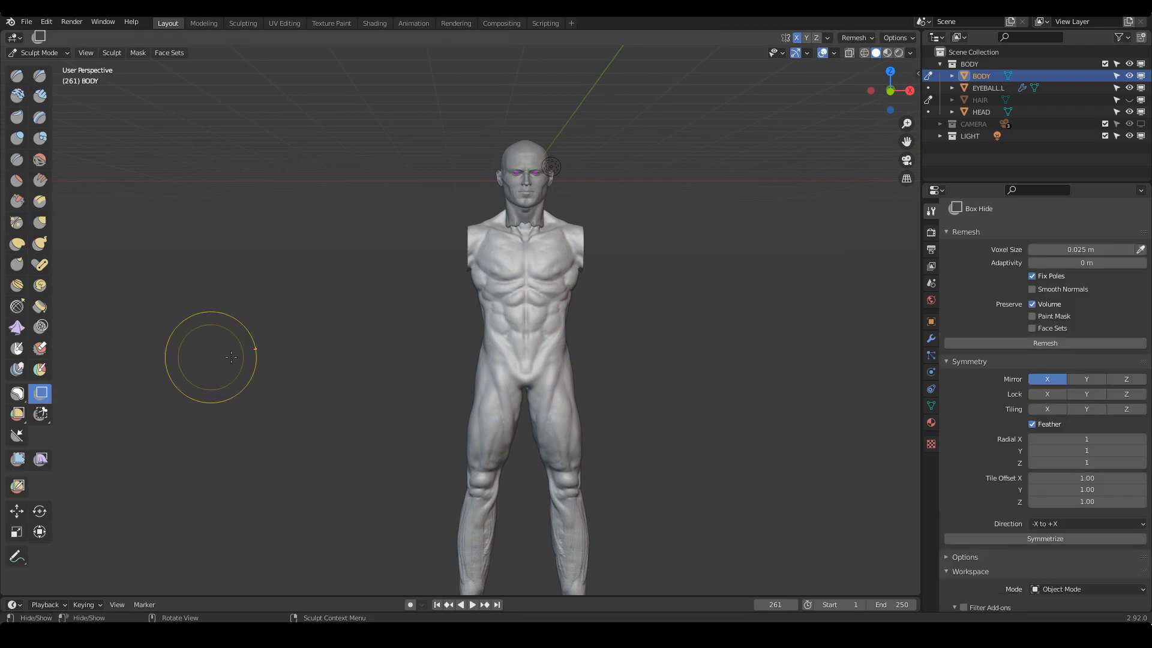
{"action": "middle_click_drag", "start_coordinate": [210, 355], "coordinate": [660, 325], "text": "ctrl"}
{"action": "middle_click_drag", "start_coordinate": [871, 217], "coordinate": [778, 336]}
{"action": "left_click_drag", "start_coordinate": [778, 336], "coordinate": [786, 273], "text": "ctrl+alt"}
{"action": "mouse_move", "coordinate": [786, 273]}
{"action": "left_mouse_down", "text": "alt+shift"}
{"action": "mouse_move", "coordinate": [740, 348]}
{"action": "mouse_move", "coordinate": [840, 355]}
{"action": "mouse_move", "coordinate": [780, 288]}
{"action": "left_mouse_up", "text": "alt+shift"}
Switch to the Clay Strips brush and set its radius to 53 px for the shoulder area
{"action": "key", "text": "c"}
{"action": "middle_click_drag", "start_coordinate": [385, 314], "coordinate": [401, 329]}
{"action": "middle_click_drag", "start_coordinate": [401, 329], "coordinate": [410, 330], "text": "ctrl"}
{"action": "key", "text": "f"}
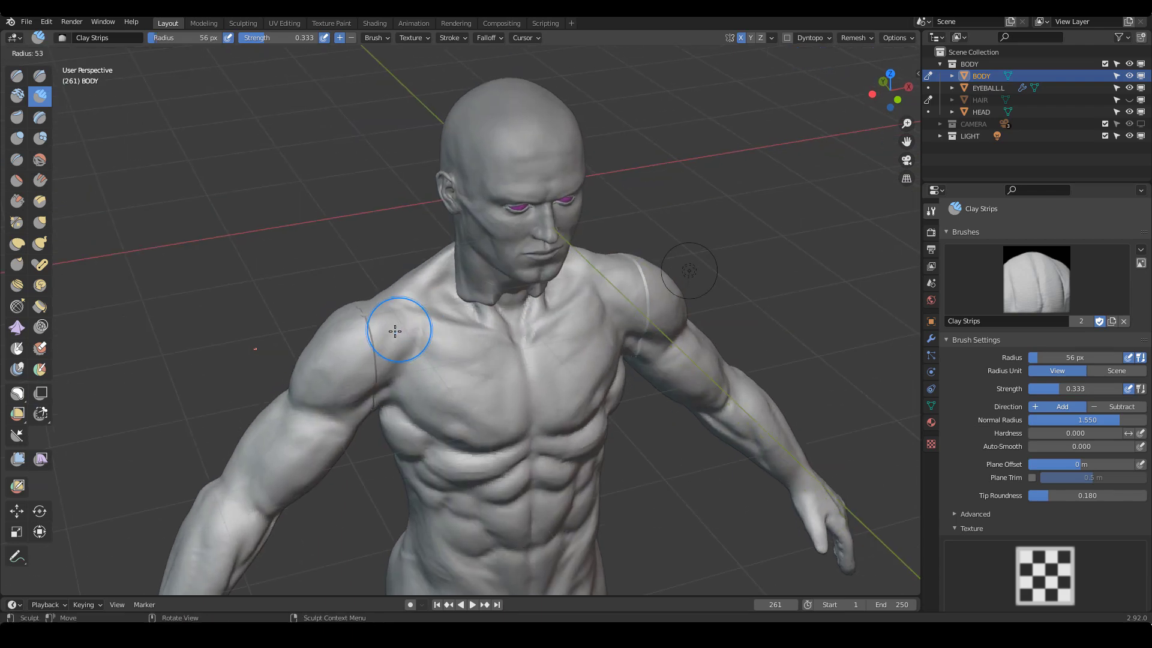
{"action": "left_click", "coordinate": [396, 329]}
{"action": "mouse_move", "coordinate": [639, 429]}
{"action": "middle_mouse_down"}
{"action": "mouse_move", "coordinate": [631, 393]}
{"action": "mouse_move", "coordinate": [678, 361]}
{"action": "middle_mouse_up"}
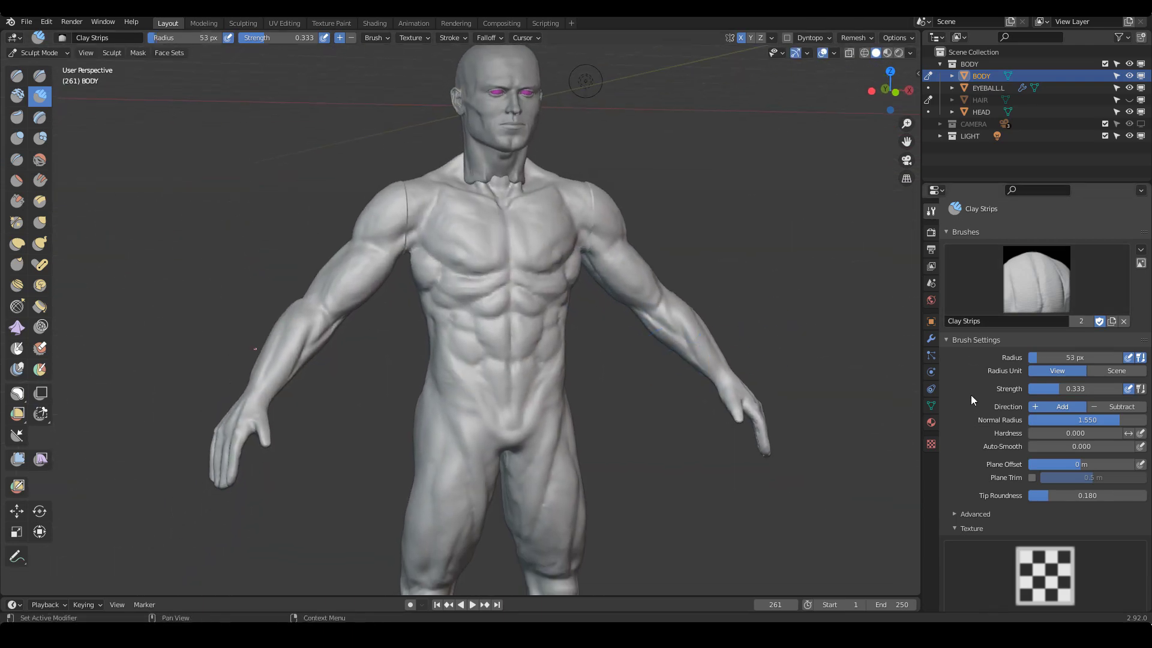
Try to remesh the body with a voxel size of 0.07 m
{"action": "scroll", "coordinate": [969, 394], "scroll_direction": "down", "scroll_amount": 20}
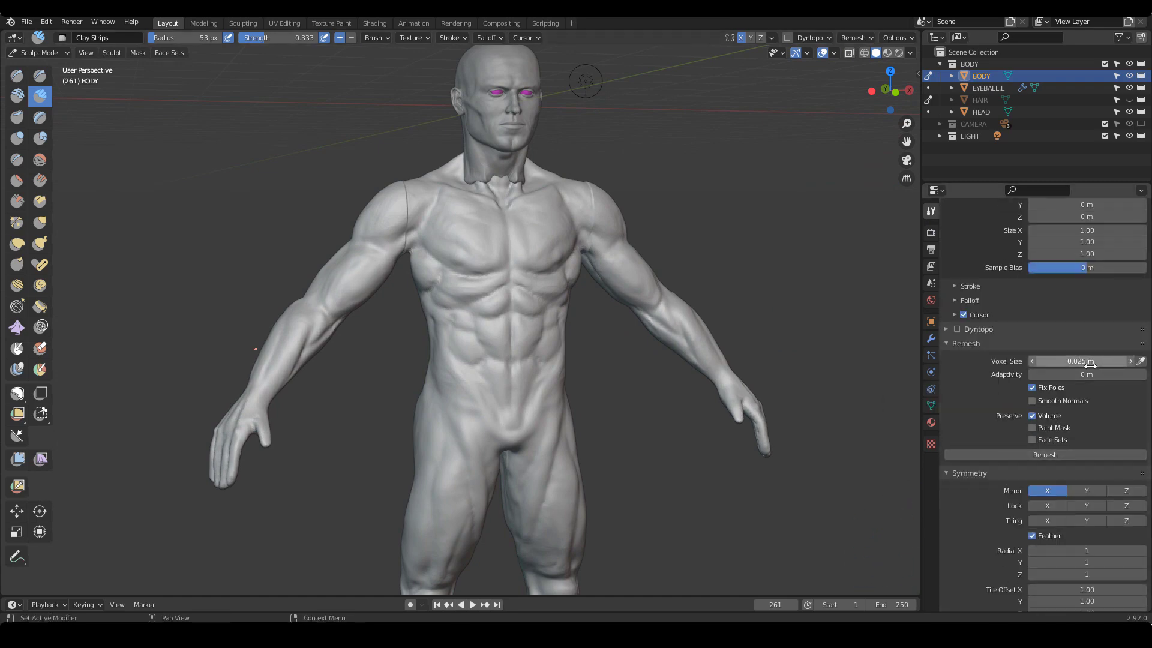
{"action": "scroll", "coordinate": [784, 366], "scroll_direction": "down", "scroll_amount": 8}
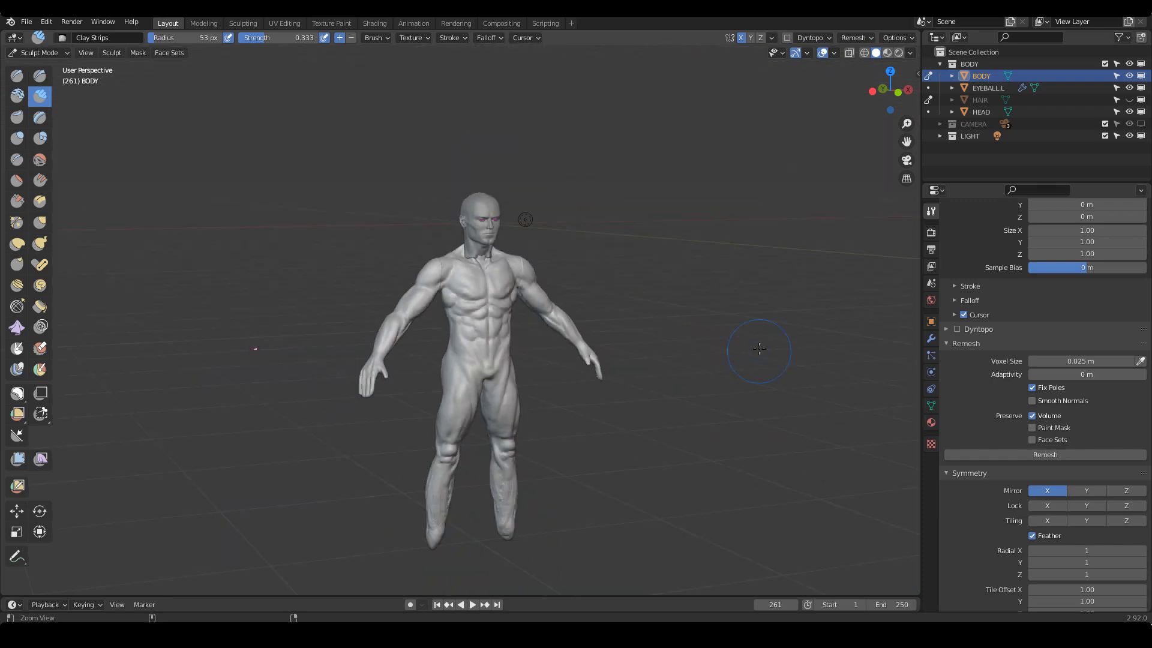
{"action": "scroll", "coordinate": [738, 380], "scroll_direction": "up", "scroll_amount": 5}
{"action": "middle_click_drag", "start_coordinate": [738, 381], "coordinate": [696, 265], "text": "shift"}
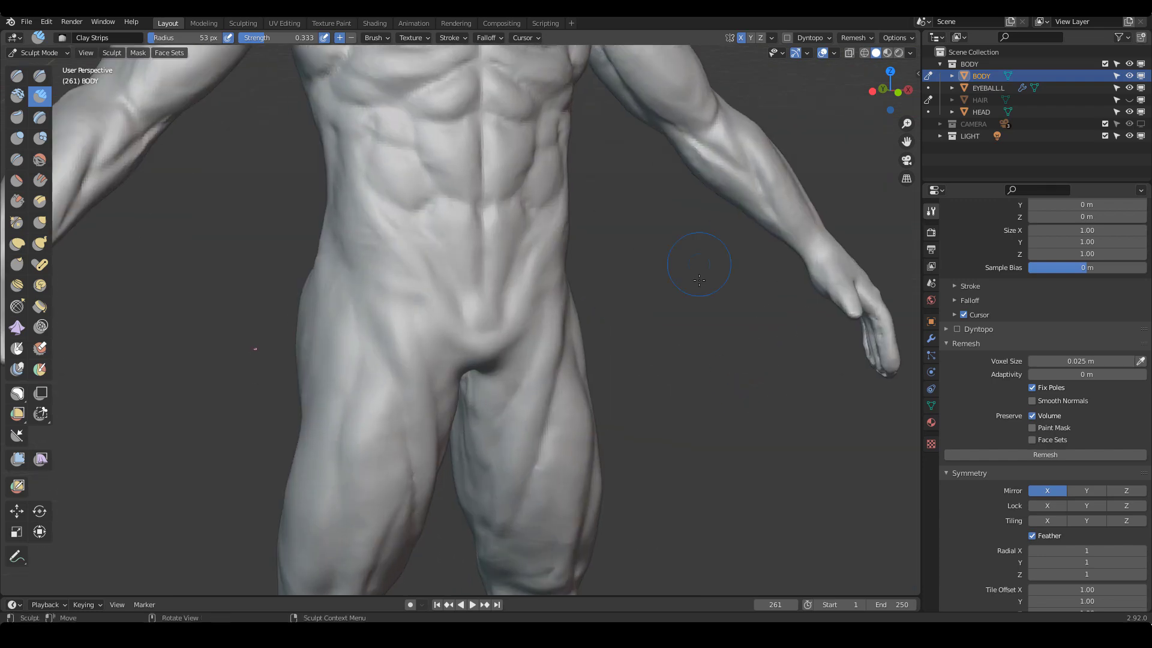
{"action": "scroll", "coordinate": [696, 264], "scroll_direction": "up", "scroll_amount": 2}
{"action": "middle_click_drag", "start_coordinate": [726, 360], "coordinate": [738, 455], "text": "shift"}
{"action": "scroll", "coordinate": [720, 348], "scroll_direction": "down", "scroll_amount": 2}
{"action": "mouse_move", "coordinate": [716, 327]}
{"action": "middle_mouse_down", "text": "shift"}
{"action": "mouse_move", "coordinate": [719, 318]}
{"action": "mouse_move", "coordinate": [772, 404]}
{"action": "mouse_move", "coordinate": [682, 381]}
{"action": "mouse_move", "coordinate": [825, 411]}
{"action": "mouse_move", "coordinate": [754, 378]}
{"action": "mouse_move", "coordinate": [716, 407]}
{"action": "middle_mouse_up", "text": "shift"}
{"action": "middle_click_drag", "start_coordinate": [678, 391], "coordinate": [846, 390]}
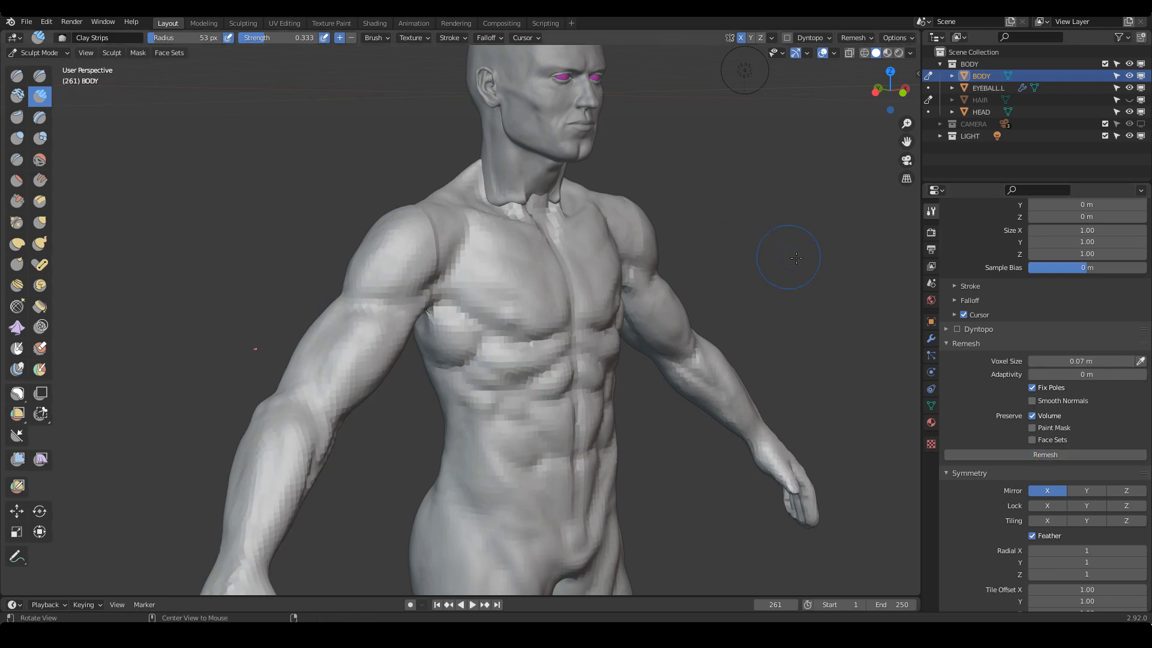
{"action": "middle_click_drag", "start_coordinate": [789, 254], "coordinate": [852, 269]}
{"action": "key", "text": "ctrl+z"}
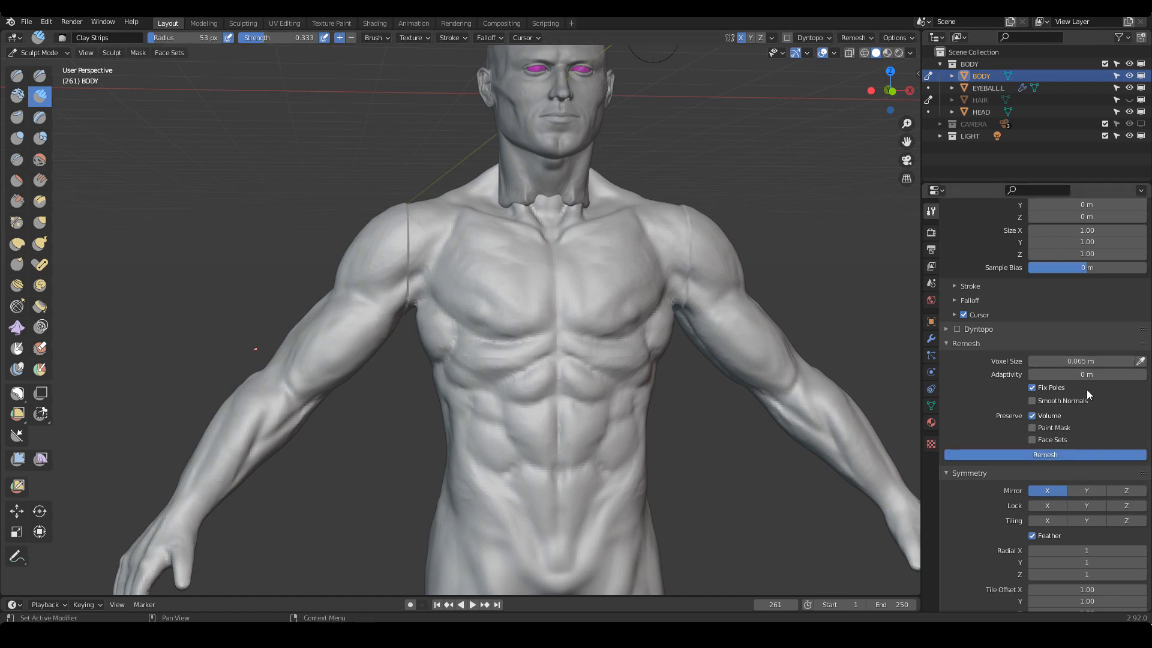
Remesh the body with a voxel size of 0.065 m
{"action": "middle_click_drag", "start_coordinate": [738, 258], "coordinate": [778, 248]}
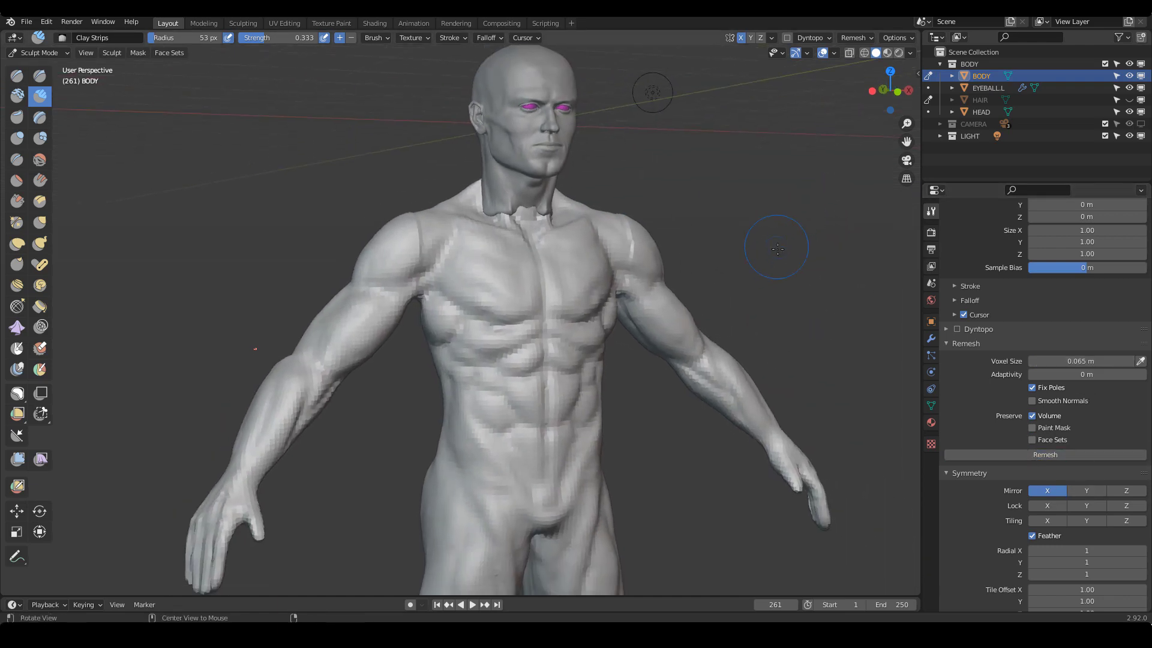
{"action": "left_click_drag", "start_coordinate": [777, 249], "coordinate": [750, 249], "text": "alt"}
{"action": "mouse_move", "coordinate": [780, 249]}
{"action": "left_mouse_down", "text": "ctrl+alt"}
{"action": "mouse_move", "coordinate": [803, 219]}
{"action": "mouse_move", "coordinate": [778, 282]}
{"action": "mouse_move", "coordinate": [757, 288]}
{"action": "mouse_move", "coordinate": [774, 280]}
{"action": "left_mouse_up", "text": "ctrl+alt"}
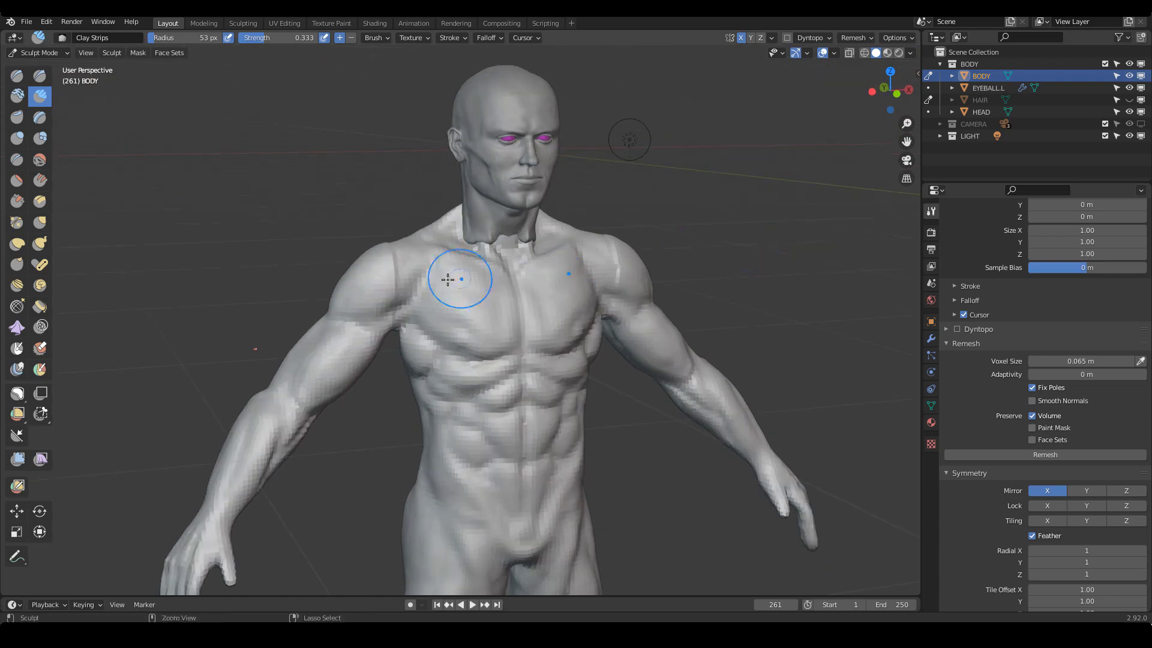
Blend the joins between the chest and the shoulders using the Clay Strips brush and smoothing
{"action": "left_click_drag", "start_coordinate": [432, 293], "coordinate": [452, 270], "text": "ctrl+alt"}
{"action": "mouse_move", "coordinate": [451, 270]}
{"action": "left_mouse_down", "text": "alt+shift"}
{"action": "mouse_move", "coordinate": [494, 345]}
{"action": "mouse_move", "coordinate": [392, 284]}
{"action": "left_mouse_up", "text": "alt+shift"}
{"action": "mouse_move", "coordinate": [422, 306]}
{"action": "left_mouse_down", "text": "alt"}
{"action": "mouse_move", "coordinate": [403, 288]}
{"action": "mouse_move", "coordinate": [440, 308]}
{"action": "mouse_move", "coordinate": [530, 290]}
{"action": "mouse_move", "coordinate": [497, 290]}
{"action": "left_mouse_up", "text": "alt"}
{"action": "mouse_move", "coordinate": [498, 289]}
{"action": "left_mouse_down", "text": "shift"}
{"action": "mouse_move", "coordinate": [499, 318]}
{"action": "mouse_move", "coordinate": [500, 300]}
{"action": "left_mouse_up", "text": "shift"}
{"action": "left_click_drag", "start_coordinate": [501, 300], "coordinate": [627, 285], "text": "alt"}
Soften the shoulder joins and upper back with the Smooth brush, reducing its strength to 0.242
{"action": "left_click", "coordinate": [48, 157]}
{"action": "key", "text": "shift+f"}
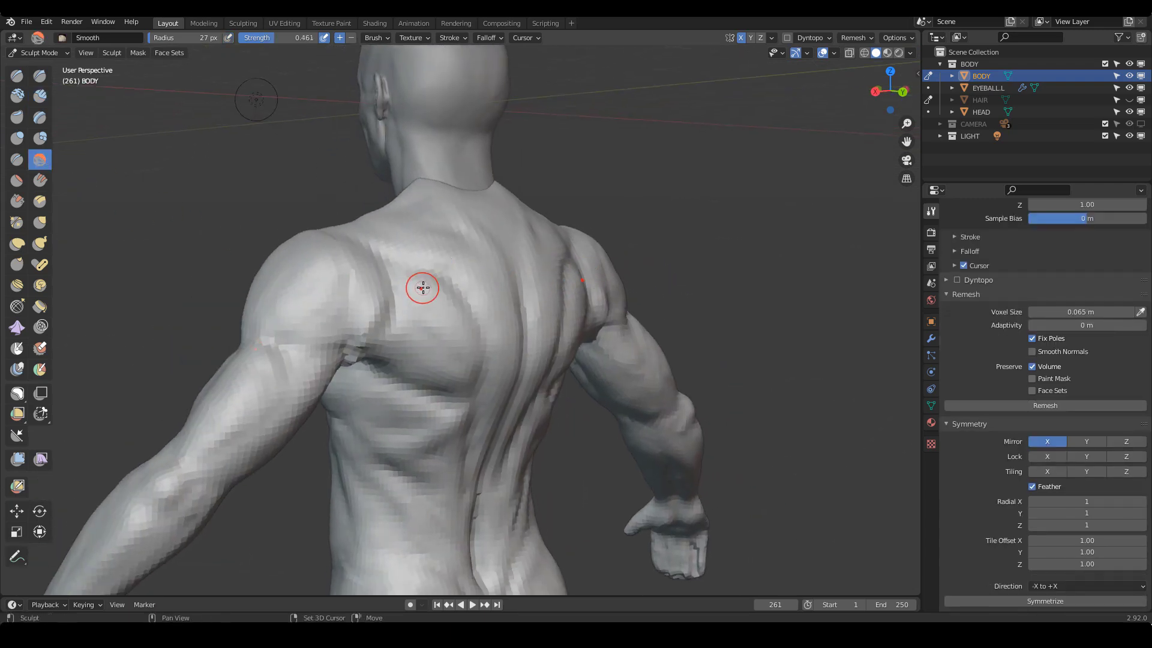
{"action": "left_click", "coordinate": [404, 287]}
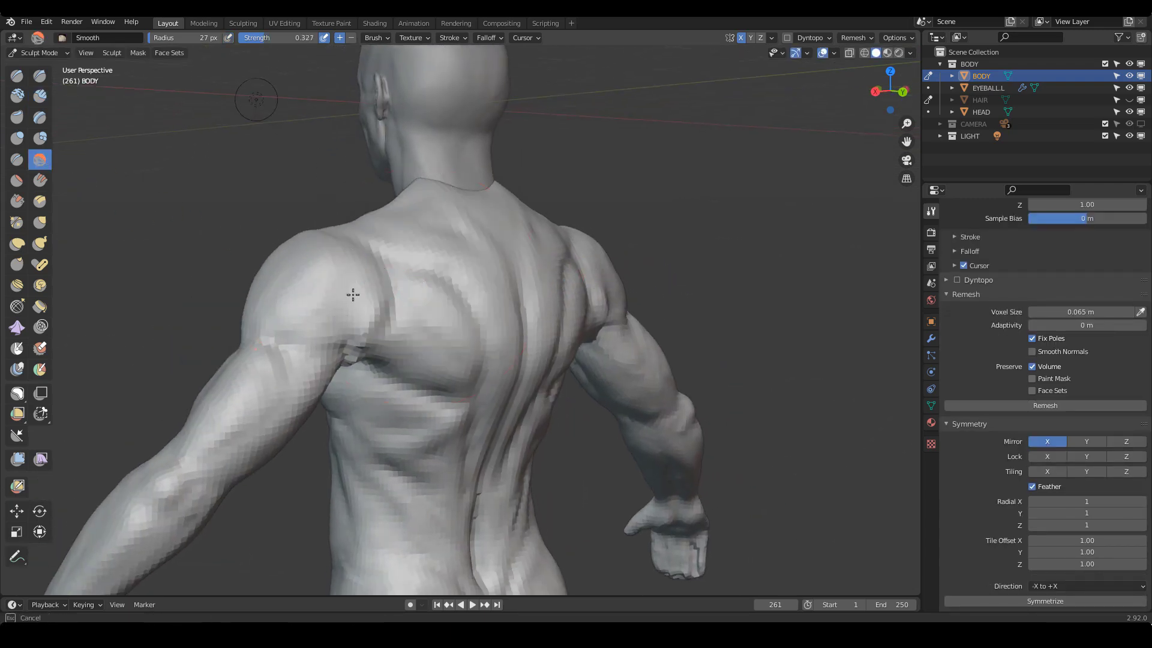
{"action": "middle_click_drag", "start_coordinate": [353, 294], "coordinate": [368, 302]}
{"action": "mouse_move", "coordinate": [296, 366]}
{"action": "middle_mouse_down"}
{"action": "mouse_move", "coordinate": [366, 246]}
{"action": "mouse_move", "coordinate": [423, 289]}
{"action": "mouse_move", "coordinate": [502, 270]}
{"action": "mouse_move", "coordinate": [468, 257]}
{"action": "mouse_move", "coordinate": [442, 278]}
{"action": "mouse_move", "coordinate": [450, 300]}
{"action": "mouse_move", "coordinate": [725, 303]}
{"action": "mouse_move", "coordinate": [598, 264]}
{"action": "mouse_move", "coordinate": [674, 332]}
{"action": "mouse_move", "coordinate": [597, 346]}
{"action": "middle_mouse_up"}
{"action": "left_click_drag", "start_coordinate": [598, 346], "coordinate": [543, 273], "text": "alt"}
{"action": "left_click_drag", "start_coordinate": [620, 290], "coordinate": [649, 308], "text": "ctrl+alt"}
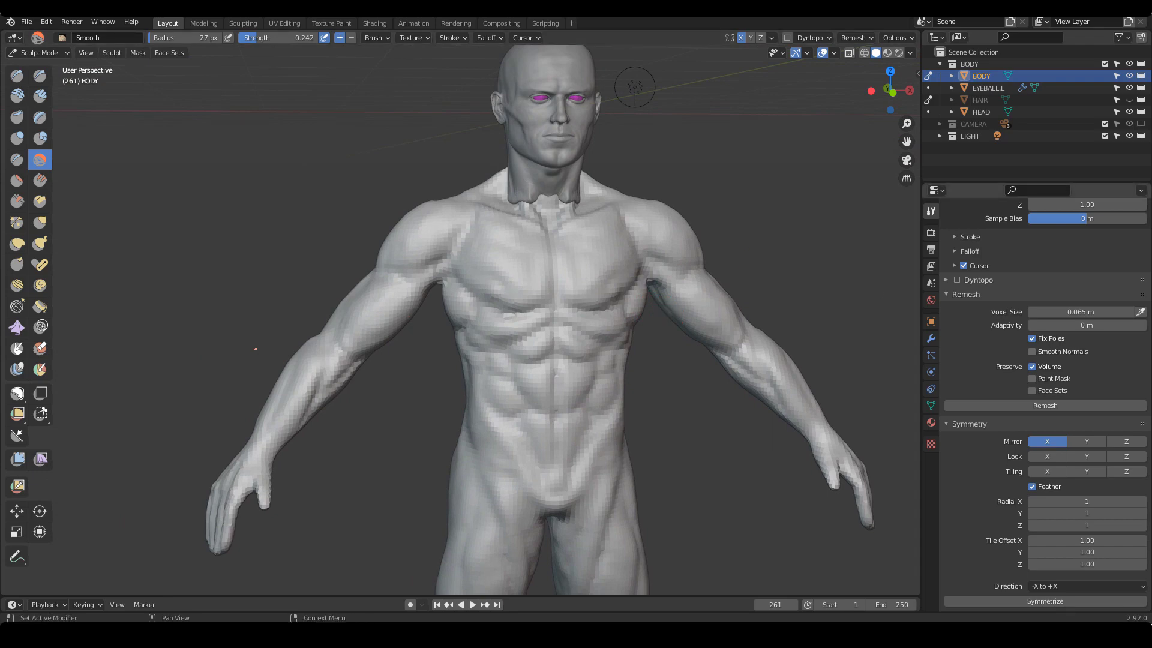
Reshape the trapezius slope beside the neck with the Grab brush at a 79 px radius
{"action": "left_click_drag", "start_coordinate": [803, 211], "coordinate": [771, 211], "text": "alt"}
{"action": "mouse_move", "coordinate": [771, 211]}
{"action": "left_mouse_down", "text": "ctrl+alt"}
{"action": "mouse_move", "coordinate": [774, 264]}
{"action": "mouse_move", "coordinate": [762, 235]}
{"action": "mouse_move", "coordinate": [739, 271]}
{"action": "left_mouse_up", "text": "ctrl+alt"}
{"action": "key", "text": "g"}
{"action": "mouse_move", "coordinate": [560, 223]}
{"action": "left_mouse_down", "text": "ctrl+alt"}
{"action": "mouse_move", "coordinate": [548, 245]}
{"action": "mouse_move", "coordinate": [544, 202]}
{"action": "mouse_move", "coordinate": [552, 243]}
{"action": "left_mouse_up", "text": "ctrl+alt"}
{"action": "key", "text": "f"}
{"action": "left_click", "coordinate": [507, 203]}
{"action": "left_click_drag", "start_coordinate": [523, 200], "coordinate": [534, 200], "text": "alt"}
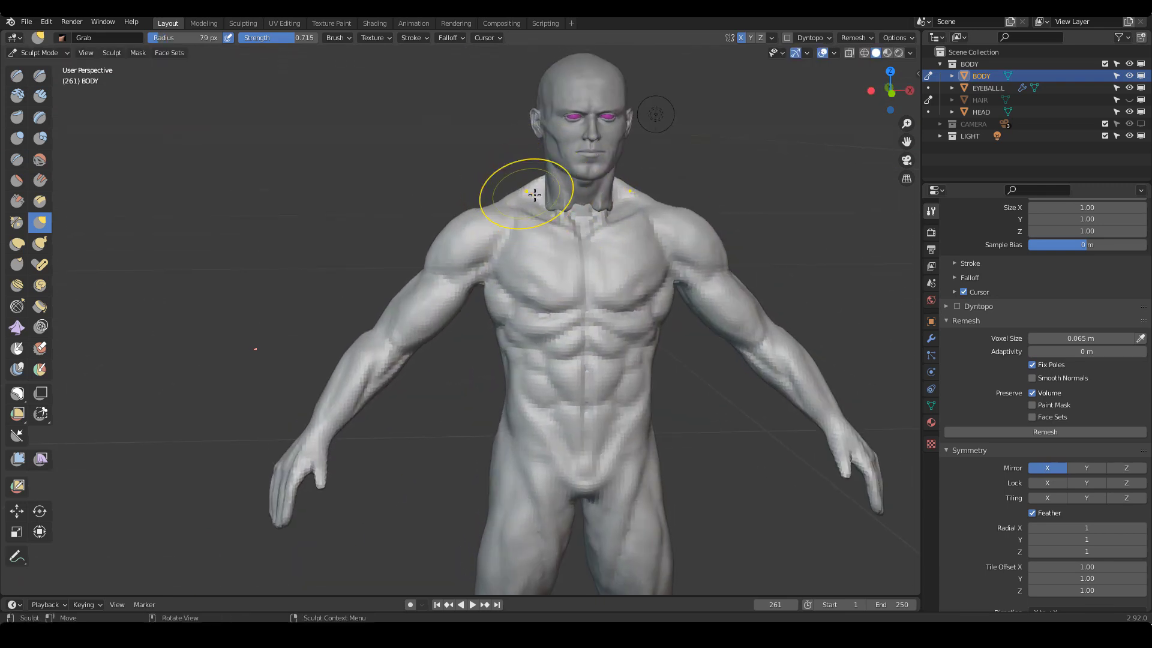
{"action": "left_click_drag", "start_coordinate": [534, 195], "coordinate": [582, 229], "text": "ctrl+alt"}
{"action": "mouse_move", "coordinate": [587, 229]}
{"action": "left_mouse_down", "text": "alt+shift"}
{"action": "mouse_move", "coordinate": [573, 193]}
{"action": "mouse_move", "coordinate": [602, 229]}
{"action": "mouse_move", "coordinate": [631, 200]}
{"action": "mouse_move", "coordinate": [593, 240]}
{"action": "left_mouse_up", "text": "alt+shift"}
Adjust the shoulder contours from the front and above with the Grab brush at varying radii
{"action": "key", "text": "f"}
{"action": "left_click", "coordinate": [591, 208]}
{"action": "key", "text": "f"}
{"action": "left_click_drag", "start_coordinate": [468, 254], "coordinate": [471, 257]}
{"action": "mouse_move", "coordinate": [489, 258]}
{"action": "left_mouse_down", "text": "ctrl+alt"}
{"action": "mouse_move", "coordinate": [501, 275]}
{"action": "mouse_move", "coordinate": [534, 270]}
{"action": "left_mouse_up", "text": "ctrl+alt"}
{"action": "mouse_move", "coordinate": [534, 267]}
{"action": "left_mouse_down", "text": "alt+shift"}
{"action": "mouse_move", "coordinate": [484, 340]}
{"action": "mouse_move", "coordinate": [492, 333]}
{"action": "left_mouse_up", "text": "alt+shift"}
{"action": "mouse_move", "coordinate": [492, 328]}
{"action": "left_mouse_down", "text": "alt+shift"}
{"action": "mouse_move", "coordinate": [483, 311]}
{"action": "mouse_move", "coordinate": [588, 308]}
{"action": "mouse_move", "coordinate": [553, 335]}
{"action": "mouse_move", "coordinate": [385, 322]}
{"action": "mouse_move", "coordinate": [398, 347]}
{"action": "mouse_move", "coordinate": [446, 341]}
{"action": "left_mouse_up", "text": "alt+shift"}
{"action": "key", "text": "f"}
{"action": "left_click", "coordinate": [452, 326]}
Add volume to the upper back and shoulder blades with the Draw brush, starting at a 109 px radius
{"action": "key", "text": "x"}
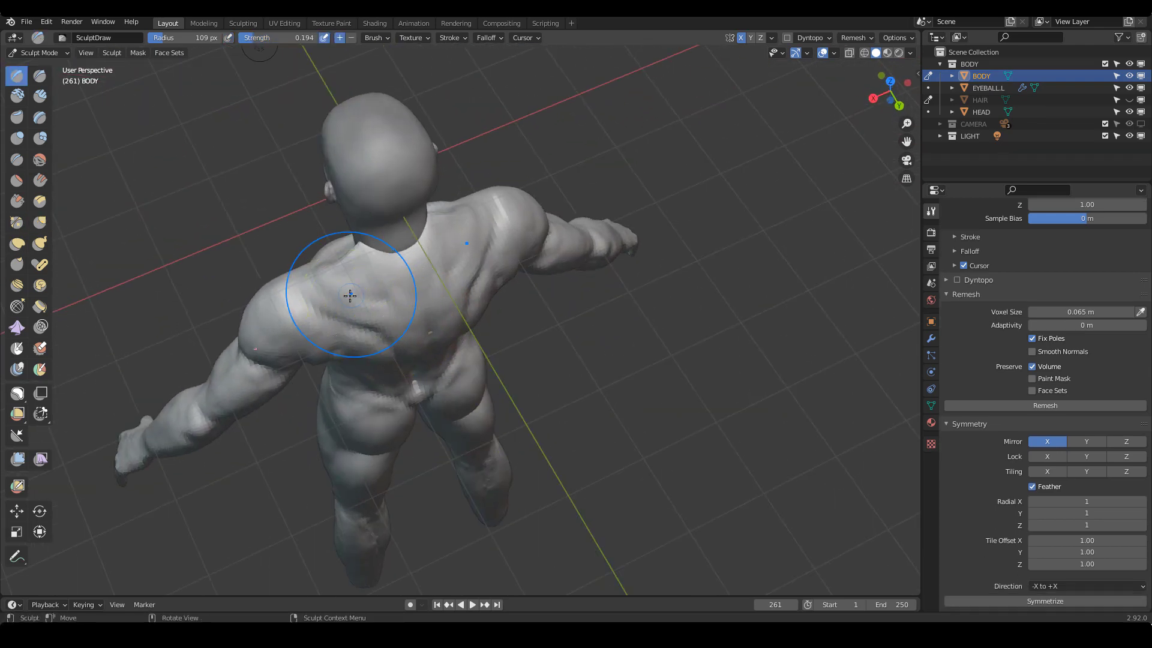
{"action": "key", "text": "f"}
{"action": "left_click", "coordinate": [321, 296]}
{"action": "mouse_move", "coordinate": [390, 295]}
{"action": "left_mouse_down", "text": "alt"}
{"action": "mouse_move", "coordinate": [434, 295]}
{"action": "mouse_move", "coordinate": [249, 342]}
{"action": "mouse_move", "coordinate": [527, 303]}
{"action": "mouse_move", "coordinate": [671, 256]}
{"action": "mouse_move", "coordinate": [498, 276]}
{"action": "mouse_move", "coordinate": [675, 288]}
{"action": "mouse_move", "coordinate": [564, 210]}
{"action": "left_mouse_up", "text": "alt"}
{"action": "mouse_move", "coordinate": [558, 210]}
{"action": "left_mouse_down", "text": "alt+shift"}
{"action": "mouse_move", "coordinate": [631, 324]}
{"action": "mouse_move", "coordinate": [708, 336]}
{"action": "left_mouse_up", "text": "alt+shift"}
{"action": "mouse_move", "coordinate": [600, 318]}
{"action": "left_mouse_down", "text": "ctrl+alt"}
{"action": "mouse_move", "coordinate": [550, 268]}
{"action": "mouse_move", "coordinate": [487, 285]}
{"action": "mouse_move", "coordinate": [510, 247]}
{"action": "left_mouse_up", "text": "ctrl+alt"}
Build up the trapezius and collarbone area with the Clay Strips brush at a 32 px radius
{"action": "key", "text": "f"}
{"action": "left_click", "coordinate": [543, 283]}
{"action": "key", "text": "c"}
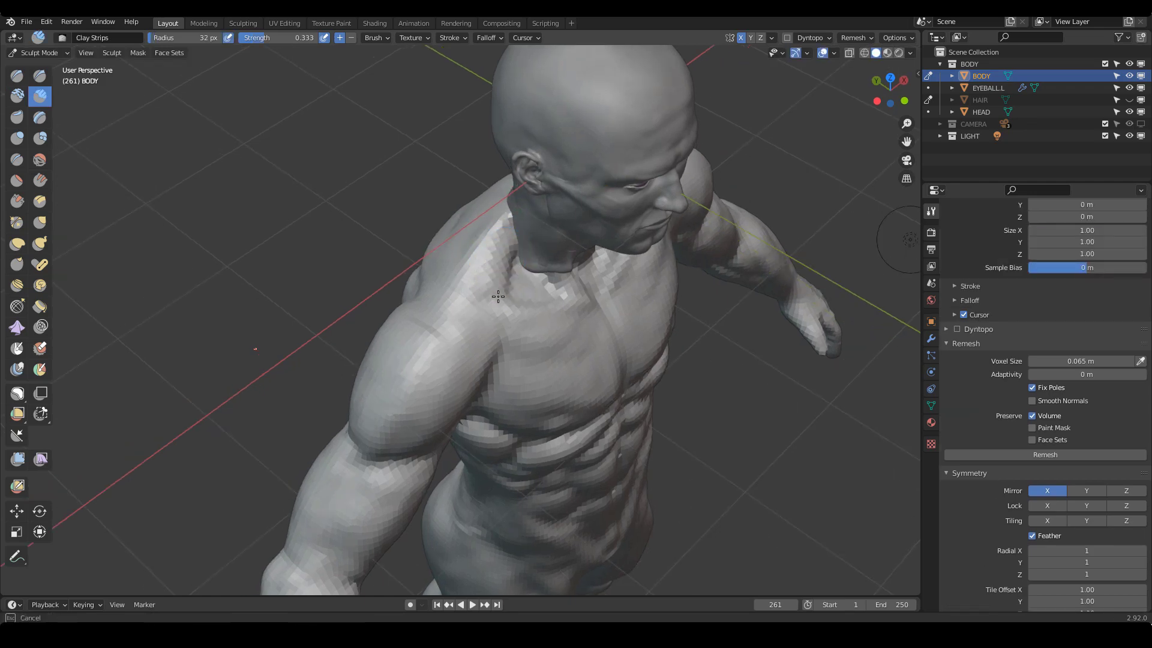
{"action": "left_click_drag", "start_coordinate": [498, 296], "coordinate": [495, 239], "text": "alt"}
Fill out the top of the shoulders and neck base with the Draw brush at 91 and 62 px radii
{"action": "key", "text": "x"}
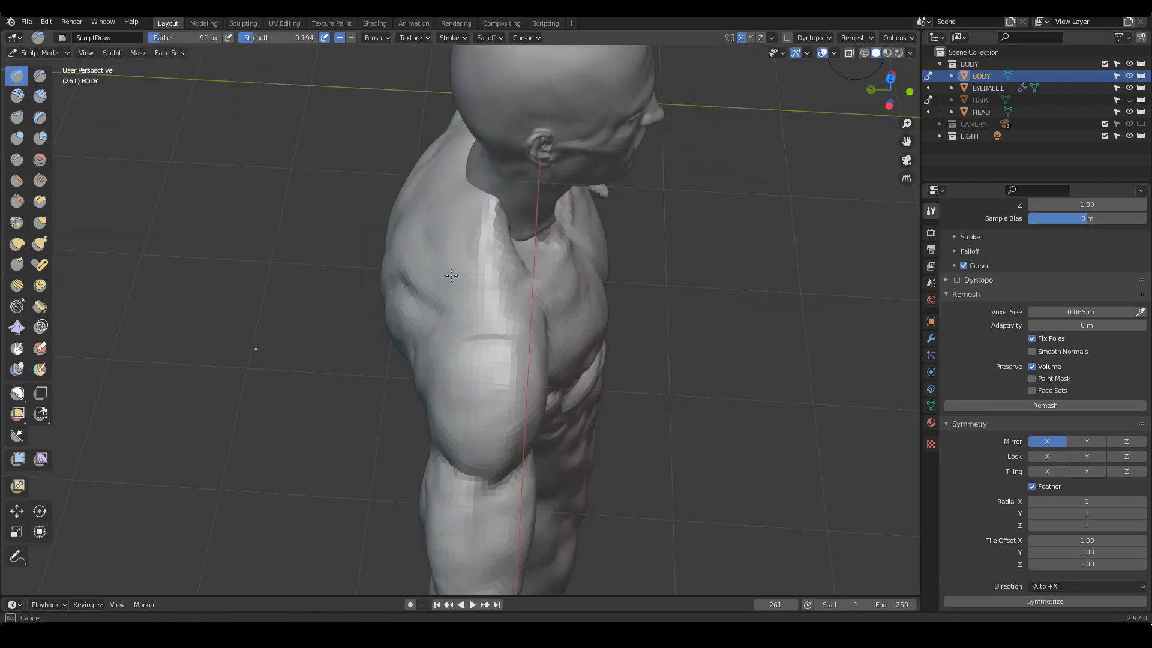
{"action": "mouse_move", "coordinate": [450, 272]}
{"action": "left_mouse_down", "text": "alt"}
{"action": "mouse_move", "coordinate": [476, 270]}
{"action": "mouse_move", "coordinate": [453, 274]}
{"action": "left_mouse_up", "text": "alt"}
{"action": "mouse_move", "coordinate": [516, 253]}
{"action": "left_mouse_down", "text": "alt"}
{"action": "mouse_move", "coordinate": [496, 257]}
{"action": "mouse_move", "coordinate": [442, 227]}
{"action": "mouse_move", "coordinate": [473, 321]}
{"action": "mouse_move", "coordinate": [477, 286]}
{"action": "left_mouse_up", "text": "alt"}
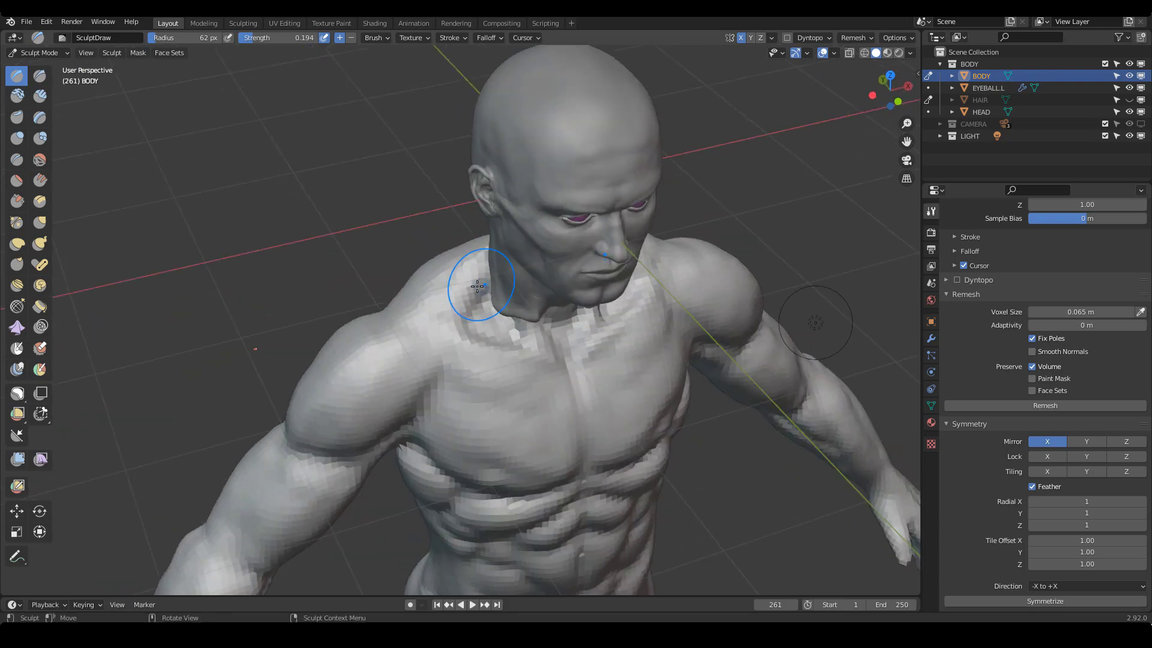
{"action": "scroll", "coordinate": [510, 288], "scroll_direction": "down", "scroll_amount": 2}
{"action": "middle_click_drag", "start_coordinate": [484, 301], "coordinate": [561, 285]}
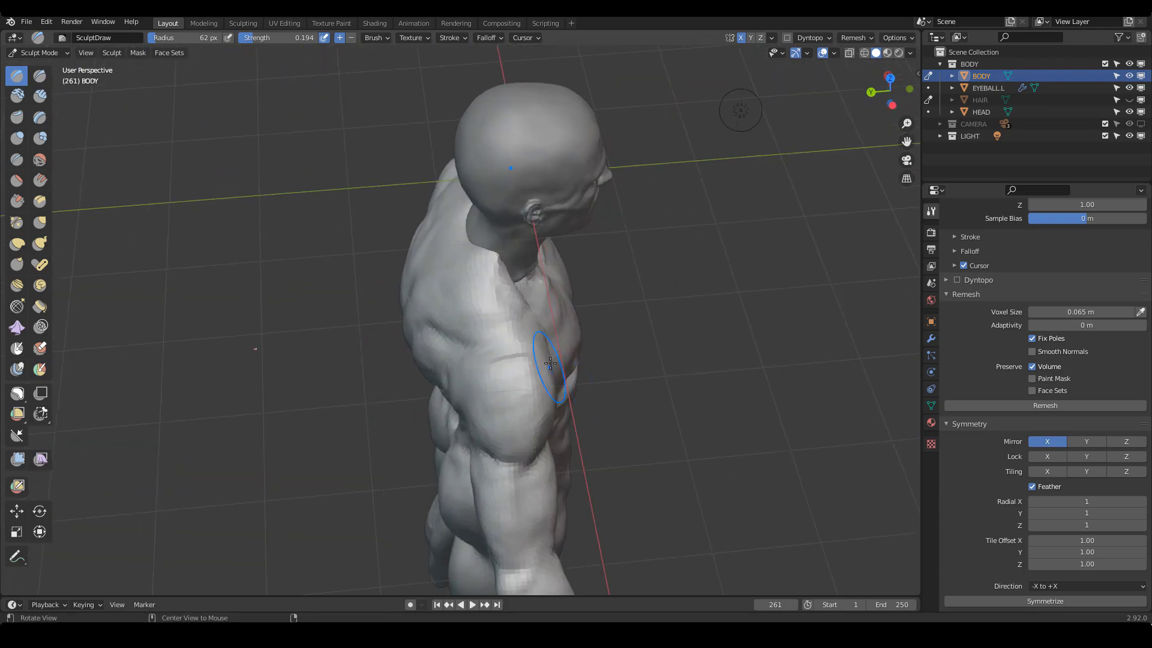
Sculpt the trapezius where it meets the shoulder from the side with the Draw brush
{"action": "middle_click_drag", "start_coordinate": [462, 264], "coordinate": [534, 300]}
{"action": "left_click_drag", "start_coordinate": [501, 270], "coordinate": [508, 291]}
{"action": "mouse_move", "coordinate": [508, 291]}
{"action": "middle_mouse_down"}
{"action": "mouse_move", "coordinate": [607, 324]}
{"action": "mouse_move", "coordinate": [396, 317]}
{"action": "mouse_move", "coordinate": [474, 324]}
{"action": "mouse_move", "coordinate": [488, 306]}
{"action": "middle_mouse_up"}
{"action": "scroll", "coordinate": [454, 358], "scroll_direction": "up", "scroll_amount": 1}
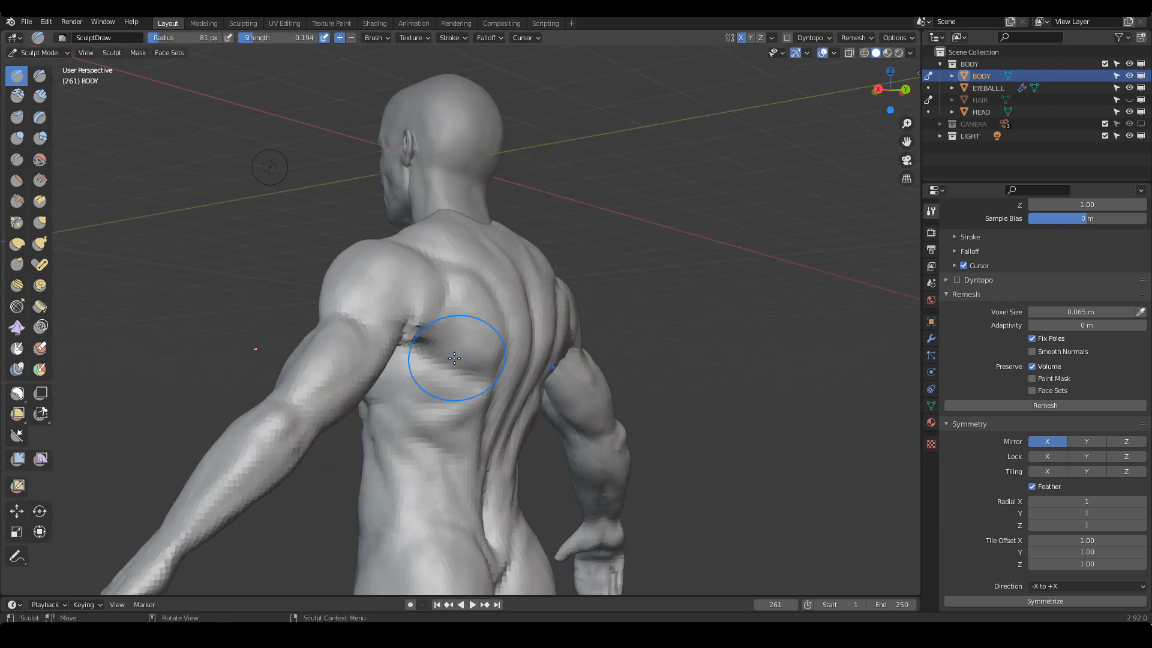
Refine the muscle forms of the back below the shoulder blades with the Draw brush
{"action": "mouse_move", "coordinate": [456, 375]}
{"action": "middle_mouse_down"}
{"action": "mouse_move", "coordinate": [466, 301]}
{"action": "mouse_move", "coordinate": [424, 286]}
{"action": "mouse_move", "coordinate": [431, 264]}
{"action": "middle_mouse_up"}
{"action": "key", "text": "f"}
{"action": "key", "text": "f"}
{"action": "left_click", "coordinate": [441, 273]}
{"action": "middle_click_drag", "start_coordinate": [452, 367], "coordinate": [530, 316]}
{"action": "left_click_drag", "start_coordinate": [504, 391], "coordinate": [512, 372]}
{"action": "mouse_move", "coordinate": [540, 342]}
{"action": "middle_mouse_down"}
{"action": "mouse_move", "coordinate": [474, 294]}
{"action": "mouse_move", "coordinate": [567, 285]}
{"action": "middle_mouse_up"}
{"action": "mouse_move", "coordinate": [426, 291]}
{"action": "middle_mouse_down"}
{"action": "mouse_move", "coordinate": [647, 265]}
{"action": "mouse_move", "coordinate": [504, 237]}
{"action": "middle_mouse_up"}
Shape the front of the shoulders and upper arms with the Draw brush, reducing its radius to 47 px
{"action": "key", "text": "f"}
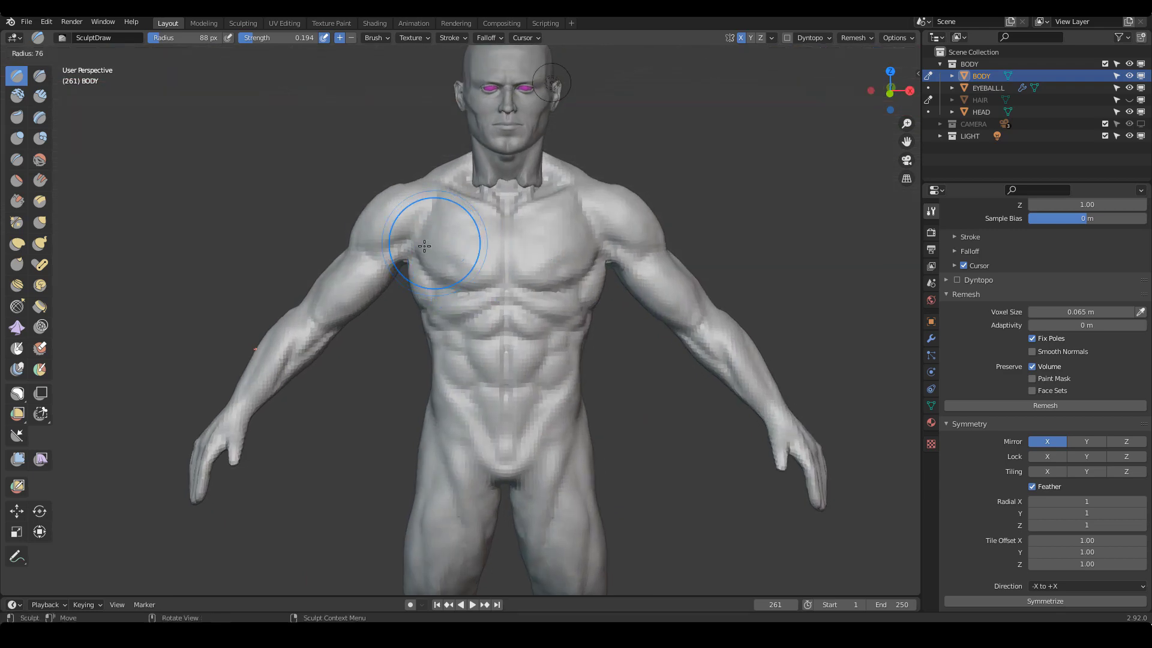
{"action": "left_click_drag", "start_coordinate": [386, 253], "coordinate": [384, 264]}
{"action": "mouse_move", "coordinate": [384, 264]}
{"action": "middle_mouse_down", "text": "ctrl"}
{"action": "mouse_move", "coordinate": [375, 297]}
{"action": "mouse_move", "coordinate": [386, 267]}
{"action": "mouse_move", "coordinate": [420, 265]}
{"action": "middle_mouse_up", "text": "ctrl"}
{"action": "key", "text": "f"}
{"action": "left_click_drag", "start_coordinate": [360, 282], "coordinate": [348, 309]}
{"action": "mouse_move", "coordinate": [408, 297]}
{"action": "middle_mouse_down"}
{"action": "mouse_move", "coordinate": [362, 298]}
{"action": "mouse_move", "coordinate": [476, 335]}
{"action": "mouse_move", "coordinate": [432, 290]}
{"action": "middle_mouse_up"}
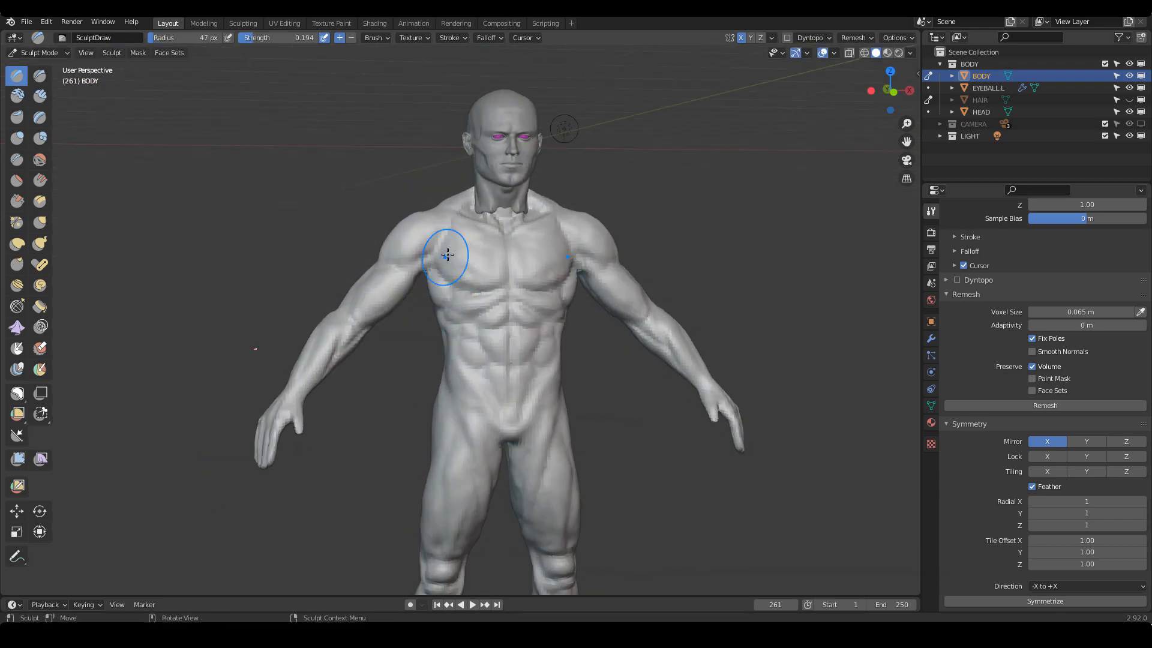
Build up and smooth the back muscles below the armpits with the Clay Strips brush at a 47 px radius
{"action": "middle_click_drag", "start_coordinate": [459, 339], "coordinate": [529, 234]}
{"action": "middle_click_drag", "start_coordinate": [489, 317], "coordinate": [547, 301]}
{"action": "scroll", "coordinate": [594, 278], "scroll_direction": "down", "scroll_amount": 3}
{"action": "scroll", "coordinate": [550, 288], "scroll_direction": "up", "scroll_amount": 3}
{"action": "left_click_drag", "start_coordinate": [530, 295], "coordinate": [531, 325], "text": "shift"}
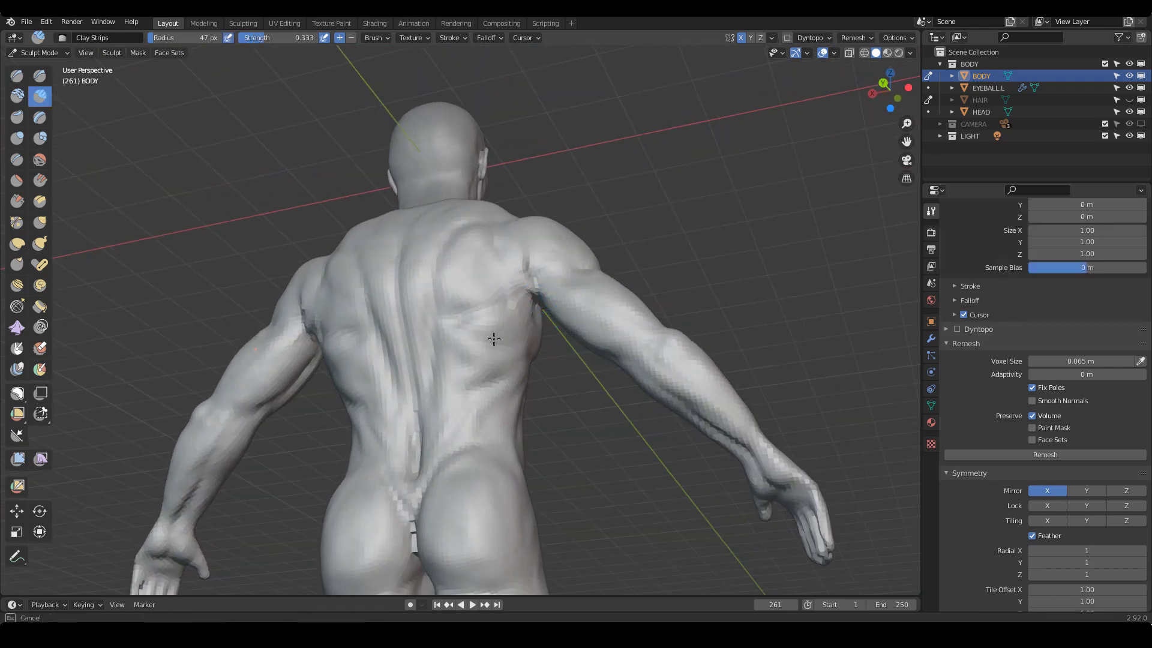
{"action": "middle_click_drag", "start_coordinate": [505, 370], "coordinate": [477, 299]}
Shape the back of the shoulders and upper arms with the Draw brush at a 43 px radius
{"action": "key", "text": "x"}
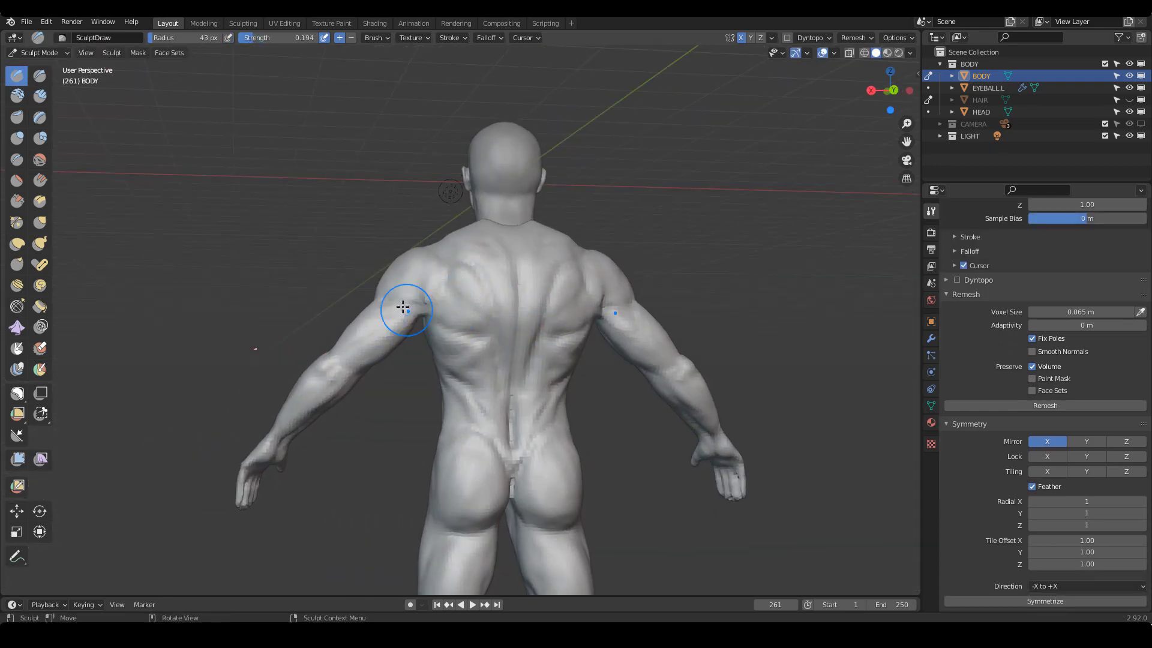
{"action": "middle_click_drag", "start_coordinate": [389, 328], "coordinate": [424, 329]}
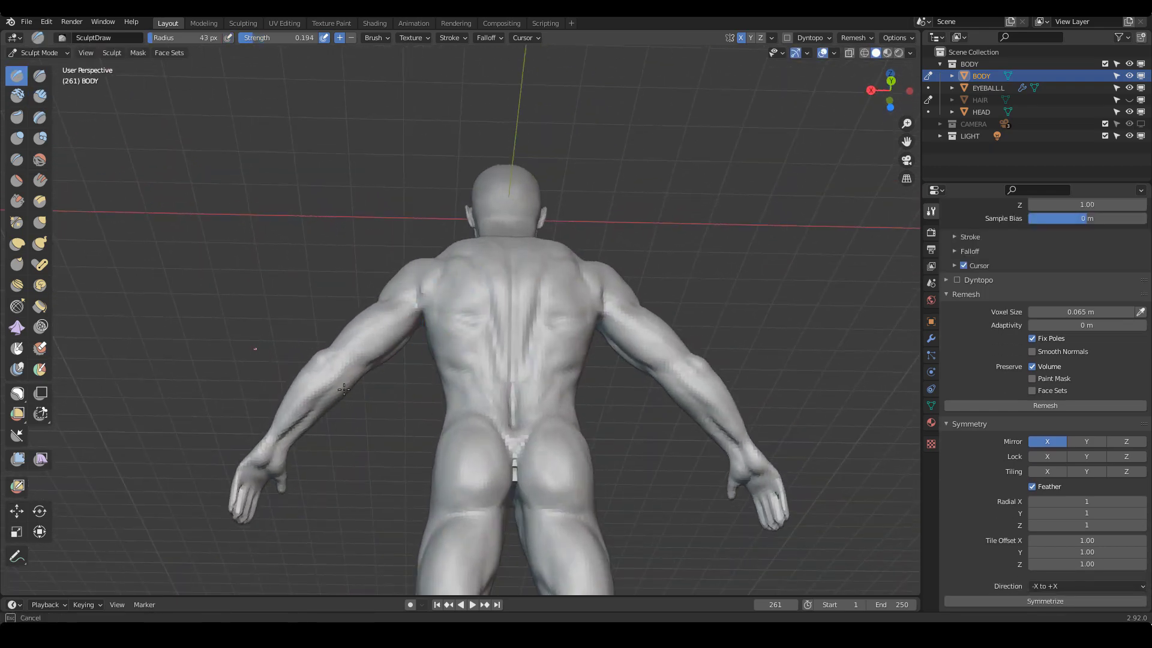
{"action": "mouse_move", "coordinate": [344, 390]}
{"action": "middle_mouse_down"}
{"action": "mouse_move", "coordinate": [600, 420]}
{"action": "mouse_move", "coordinate": [630, 438]}
{"action": "mouse_move", "coordinate": [609, 312]}
{"action": "mouse_move", "coordinate": [548, 366]}
{"action": "mouse_move", "coordinate": [523, 345]}
{"action": "mouse_move", "coordinate": [492, 350]}
{"action": "mouse_move", "coordinate": [520, 369]}
{"action": "mouse_move", "coordinate": [488, 340]}
{"action": "mouse_move", "coordinate": [494, 359]}
{"action": "middle_mouse_up"}
Define the lower abdomen and groin lines with the Clay Strips brush at a 30 px radius and 0.382 strength
{"action": "key", "text": "c"}
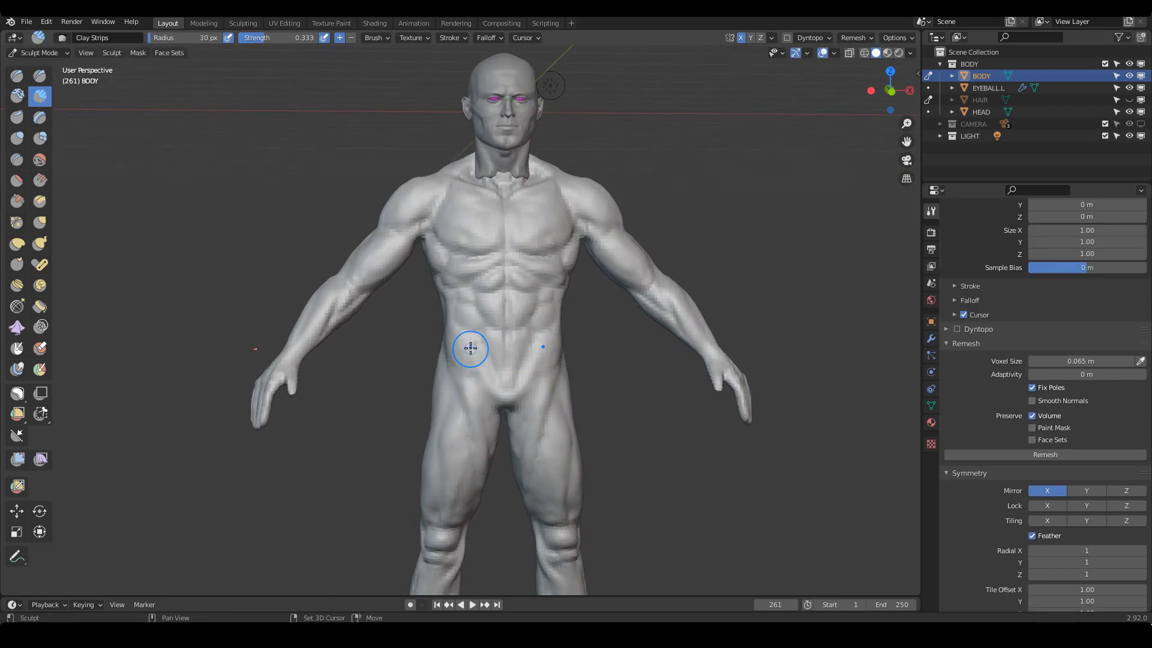
{"action": "key", "text": "shift+f"}
{"action": "left_click", "coordinate": [473, 349]}
{"action": "middle_click_drag", "start_coordinate": [483, 364], "coordinate": [472, 360]}
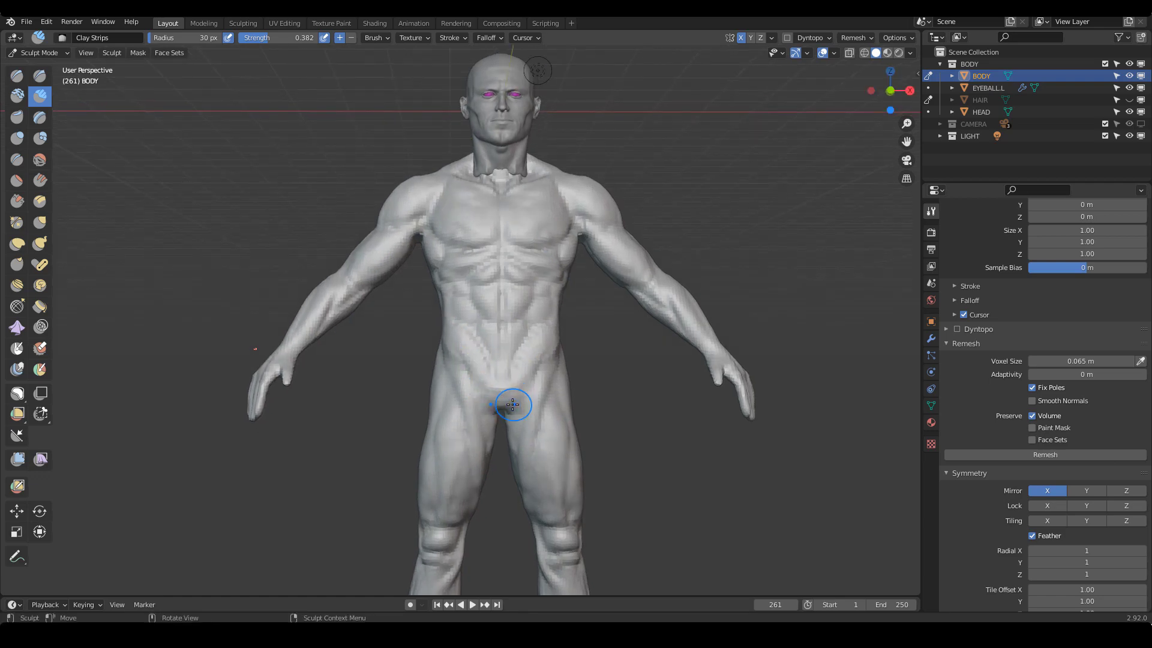
{"action": "middle_click_drag", "start_coordinate": [519, 394], "coordinate": [527, 334], "text": "shift"}
Build out the front of the groin with the Draw brush at a 42 px radius and 0.279 strength
{"action": "key", "text": "x"}
{"action": "key", "text": "f"}
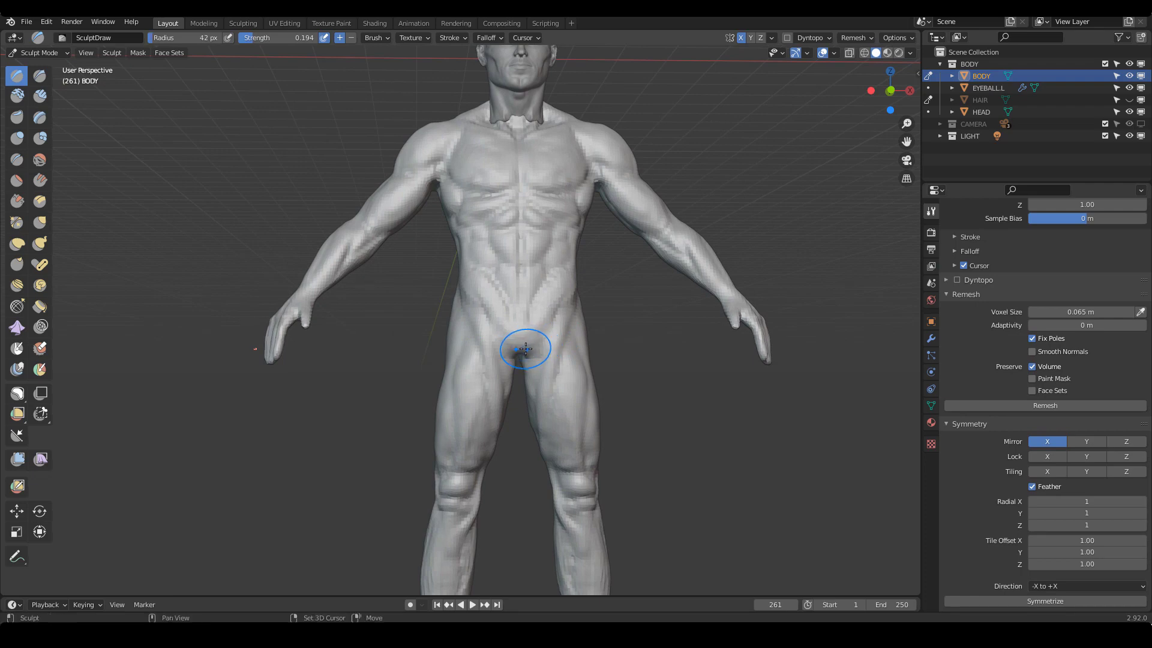
{"action": "key", "text": "shift+f"}
{"action": "left_click", "coordinate": [520, 345]}
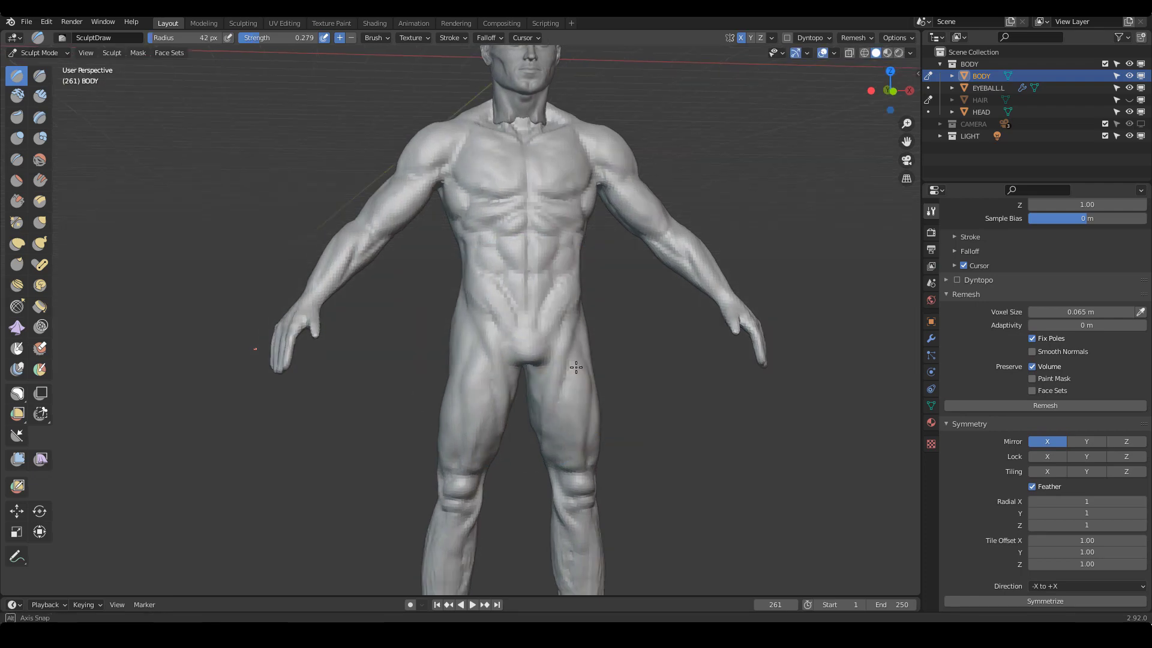
{"action": "key", "text": "g"}
{"action": "mouse_move", "coordinate": [527, 360]}
{"action": "middle_mouse_down"}
{"action": "mouse_move", "coordinate": [549, 356]}
{"action": "mouse_move", "coordinate": [530, 341]}
{"action": "mouse_move", "coordinate": [548, 334]}
{"action": "mouse_move", "coordinate": [557, 298]}
{"action": "middle_mouse_up"}
Sculpt the crotch between the inner thighs and the hip lines with the Clay Strips brush, reducing its radius to 24 px
{"action": "key", "text": "c"}
{"action": "key", "text": "f"}
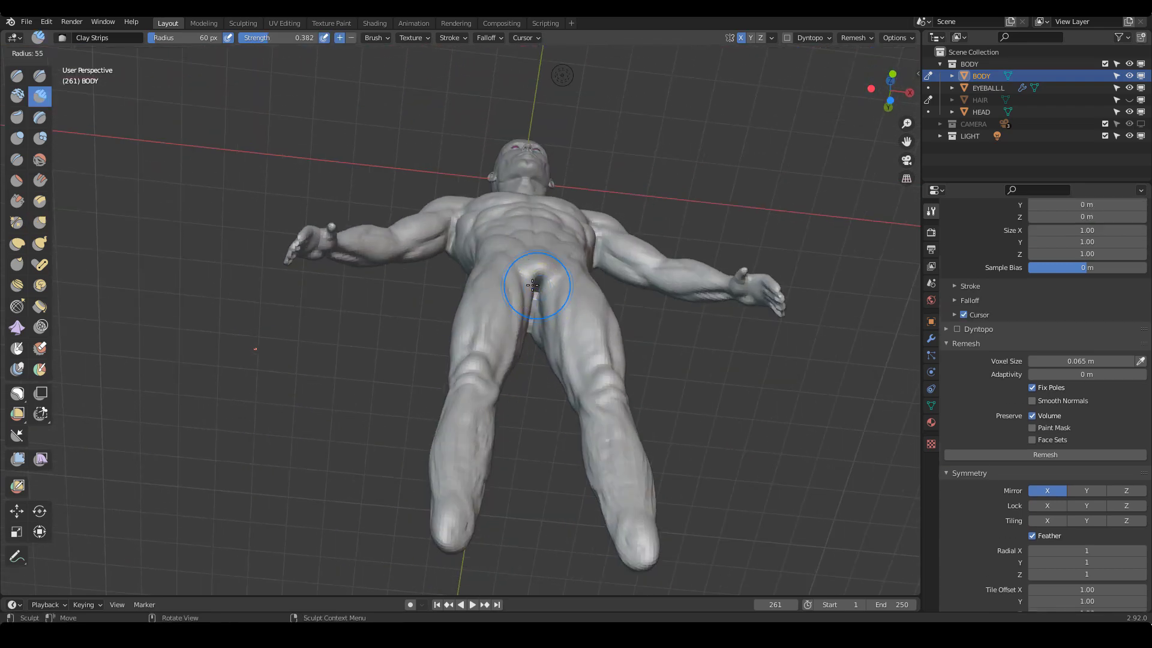
{"action": "key", "text": "f"}
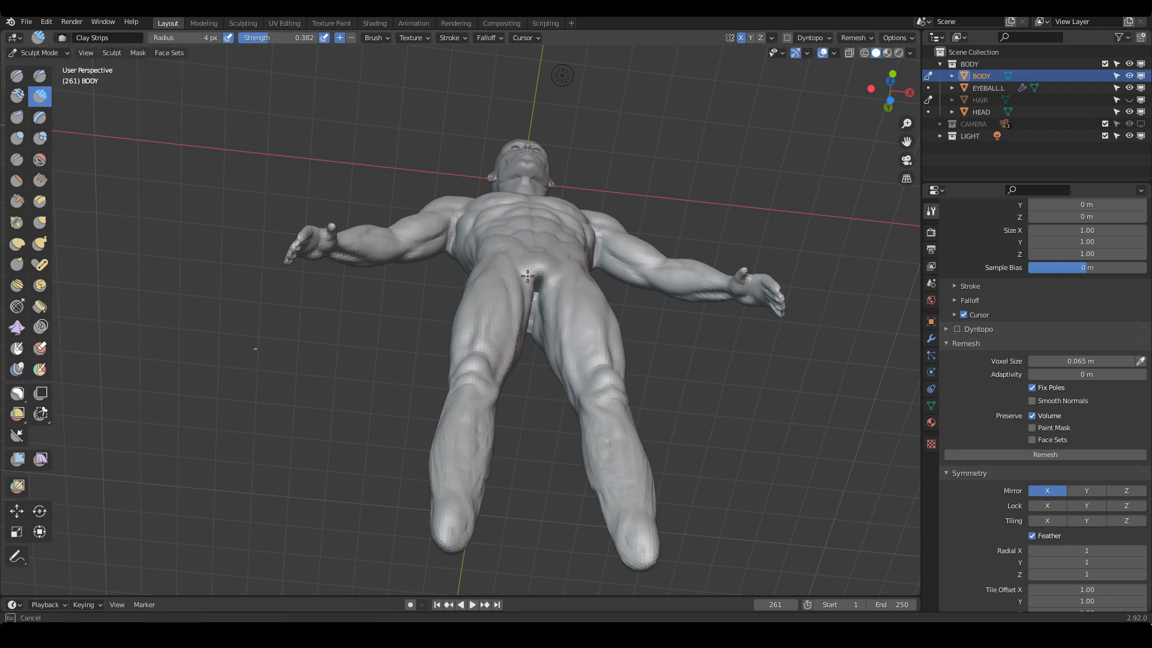
{"action": "mouse_move", "coordinate": [541, 275]}
{"action": "middle_mouse_down"}
{"action": "mouse_move", "coordinate": [543, 309]}
{"action": "mouse_move", "coordinate": [594, 303]}
{"action": "mouse_move", "coordinate": [576, 324]}
{"action": "mouse_move", "coordinate": [594, 330]}
{"action": "middle_mouse_up"}
{"action": "scroll", "coordinate": [594, 329], "scroll_direction": "up", "scroll_amount": 2}
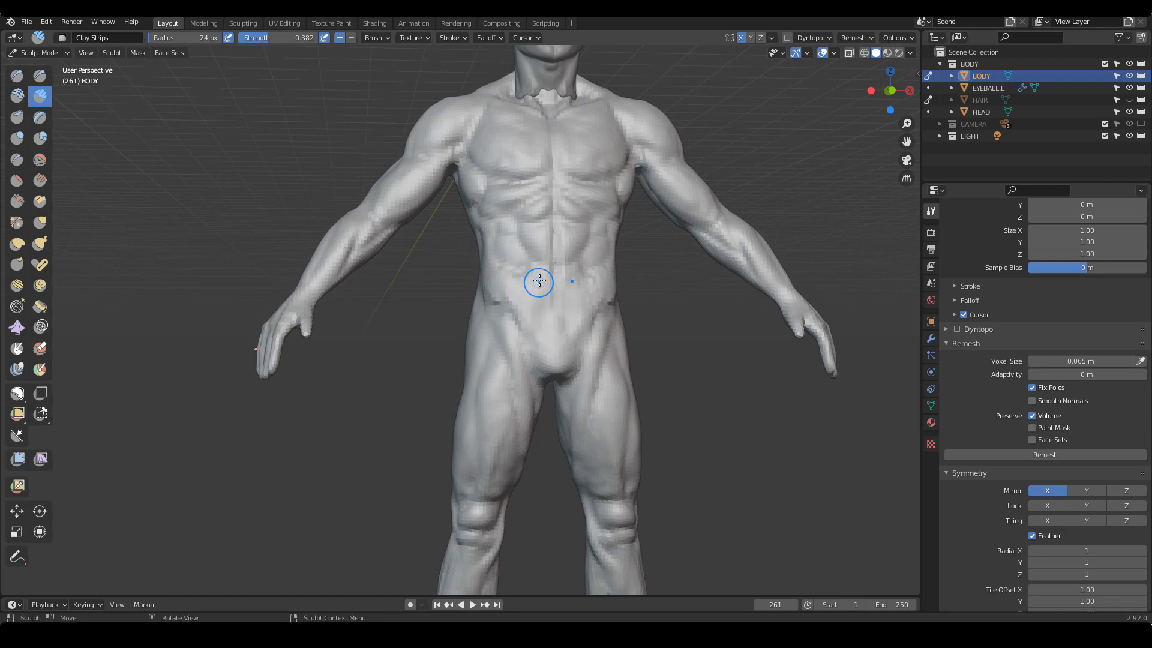
Refine the waist, lower back and upper buttocks with the Clay Strips brush, enlarging its radius to 38 px
{"action": "left_click_drag", "start_coordinate": [556, 291], "coordinate": [591, 326], "text": "ctrl+alt"}
{"action": "middle_click_drag", "start_coordinate": [591, 326], "coordinate": [440, 362]}
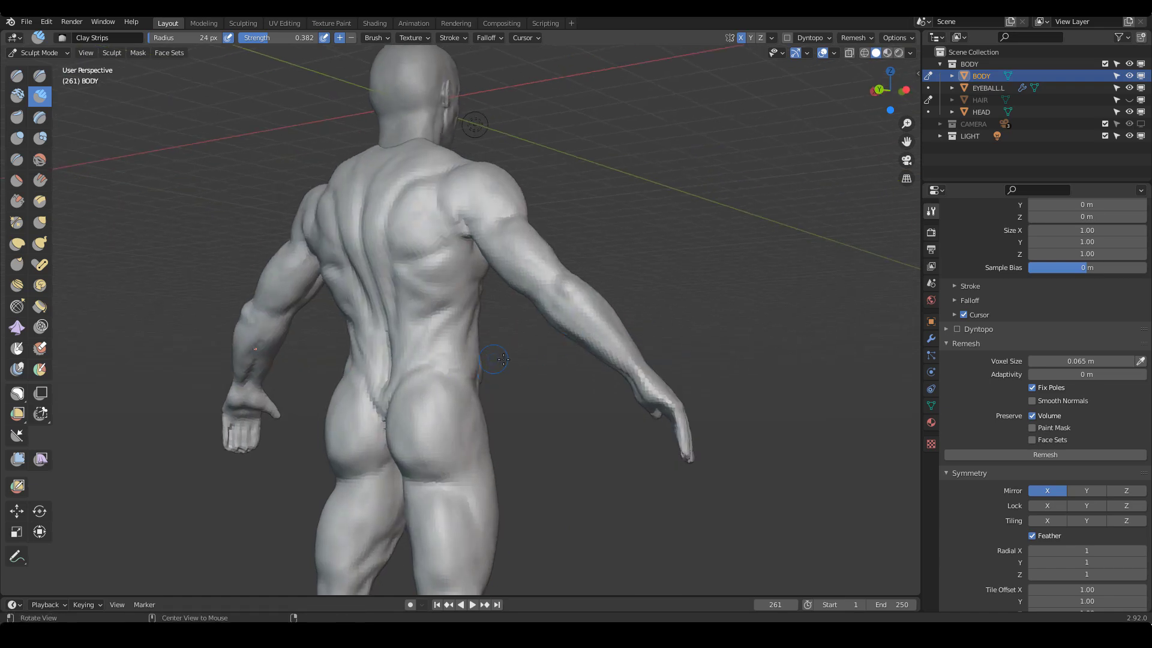
{"action": "left_click_drag", "start_coordinate": [503, 360], "coordinate": [546, 387], "text": "alt"}
{"action": "left_click_drag", "start_coordinate": [466, 347], "coordinate": [543, 327], "text": "alt"}
{"action": "left_click_drag", "start_coordinate": [543, 327], "coordinate": [581, 354], "text": "ctrl+alt"}
{"action": "mouse_move", "coordinate": [581, 354]}
{"action": "left_mouse_down", "text": "ctrl+alt"}
{"action": "mouse_move", "coordinate": [579, 293]}
{"action": "mouse_move", "coordinate": [607, 322]}
{"action": "mouse_move", "coordinate": [564, 361]}
{"action": "left_mouse_up", "text": "ctrl+alt"}
{"action": "left_click_drag", "start_coordinate": [564, 361], "coordinate": [614, 322], "text": "alt+shift"}
{"action": "mouse_move", "coordinate": [615, 322]}
{"action": "left_mouse_down", "text": "alt+shift"}
{"action": "mouse_move", "coordinate": [608, 288]}
{"action": "mouse_move", "coordinate": [612, 328]}
{"action": "left_mouse_up", "text": "alt+shift"}
{"action": "mouse_move", "coordinate": [612, 328]}
{"action": "left_mouse_down", "text": "ctrl+alt"}
{"action": "mouse_move", "coordinate": [624, 341]}
{"action": "mouse_move", "coordinate": [632, 306]}
{"action": "mouse_move", "coordinate": [696, 324]}
{"action": "mouse_move", "coordinate": [633, 313]}
{"action": "mouse_move", "coordinate": [630, 334]}
{"action": "left_mouse_up", "text": "ctrl+alt"}
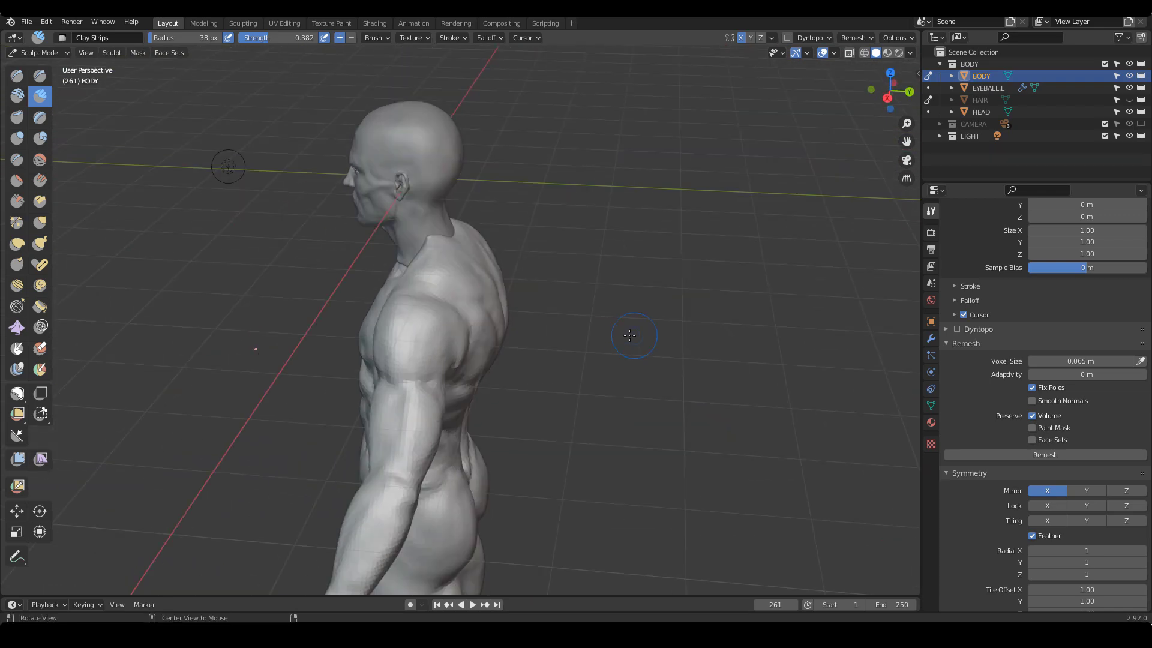
Shape the side of the deltoid with the Draw brush at a 66 px radius, then reduce the radius to 36 px
{"action": "key", "text": "x"}
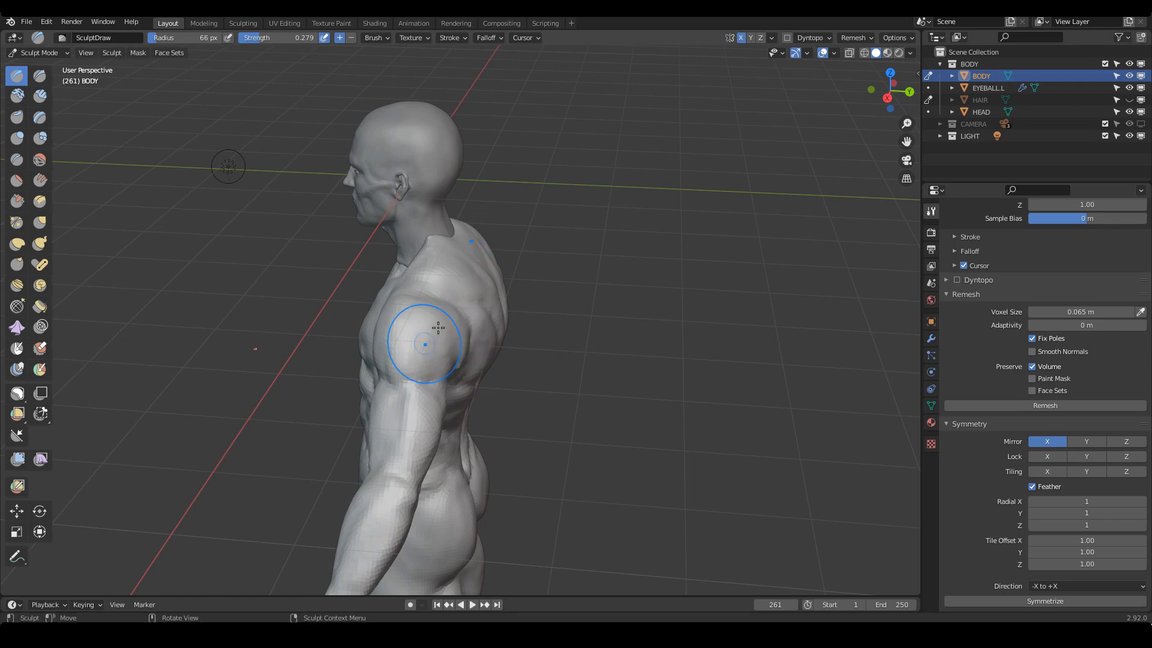
{"action": "mouse_move", "coordinate": [437, 441]}
{"action": "middle_mouse_down"}
{"action": "mouse_move", "coordinate": [558, 362]}
{"action": "mouse_move", "coordinate": [555, 342]}
{"action": "mouse_move", "coordinate": [690, 327]}
{"action": "mouse_move", "coordinate": [660, 336]}
{"action": "middle_mouse_up"}
{"action": "key", "text": "f"}
{"action": "middle_click_drag", "start_coordinate": [532, 289], "coordinate": [614, 361]}
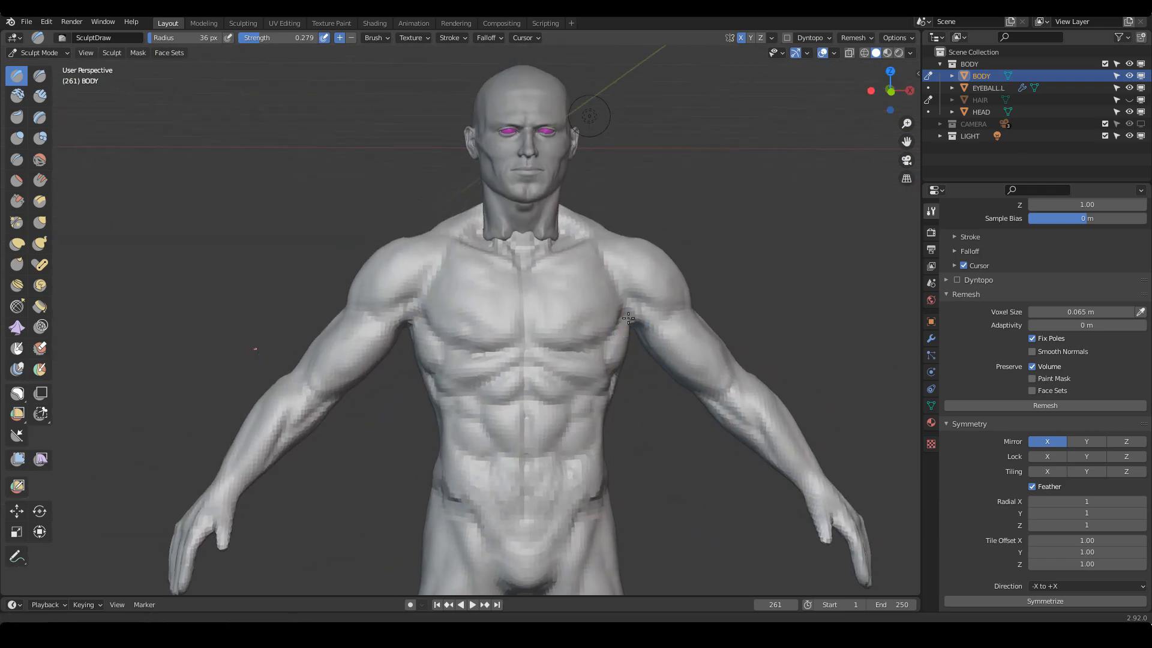
Examine from the front how the biceps, deltoid and chest muscle meet at the armpit
{"action": "scroll", "coordinate": [617, 317], "scroll_direction": "up", "scroll_amount": 2}
{"action": "scroll", "coordinate": [613, 325], "scroll_direction": "down", "scroll_amount": 3}
{"action": "scroll", "coordinate": [612, 342], "scroll_direction": "up", "scroll_amount": 4}
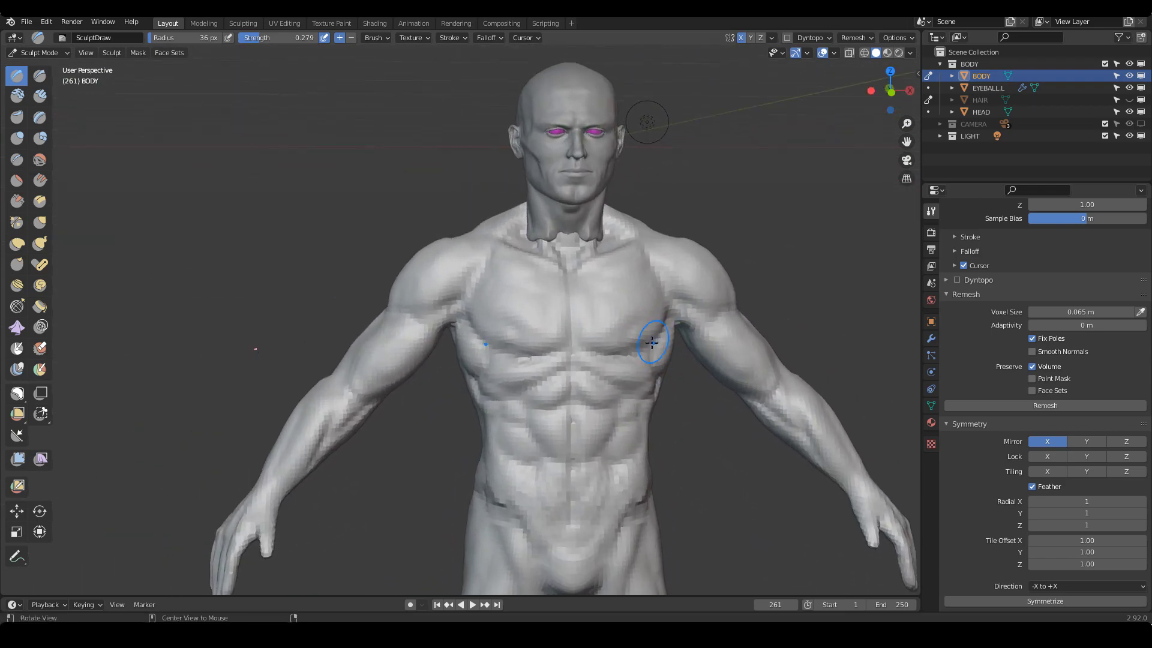
{"action": "middle_click_drag", "start_coordinate": [635, 342], "coordinate": [637, 374], "text": "shift"}
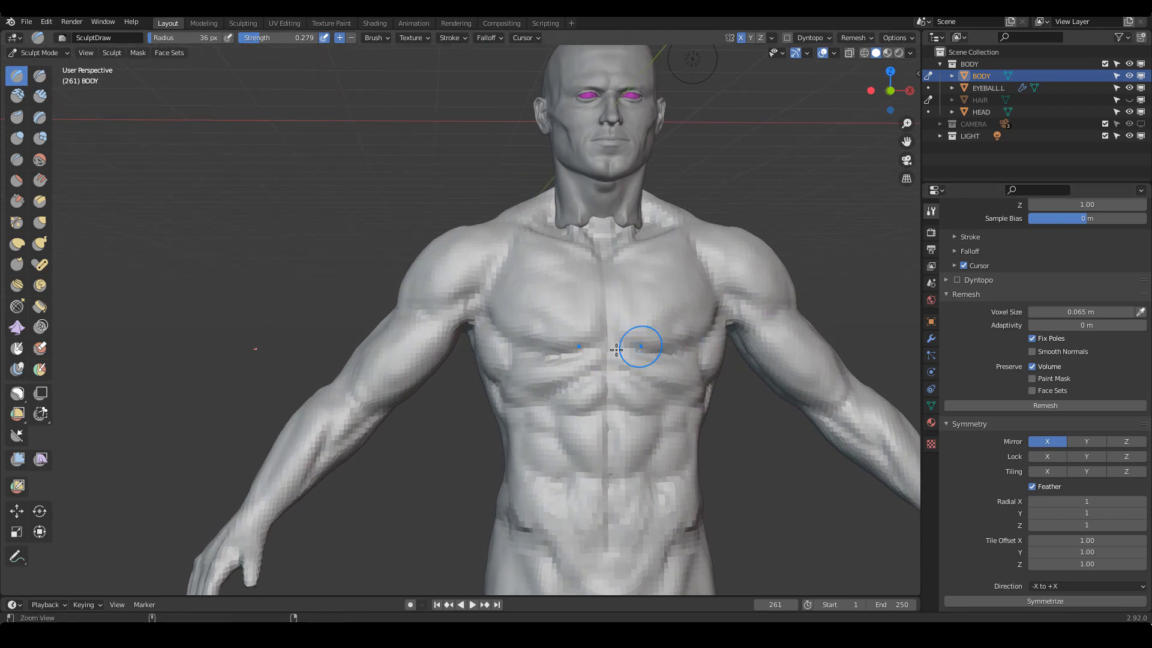
{"action": "scroll", "coordinate": [648, 336], "scroll_direction": "up", "scroll_amount": 1}
{"action": "middle_click_drag", "start_coordinate": [653, 317], "coordinate": [638, 337], "text": "shift"}
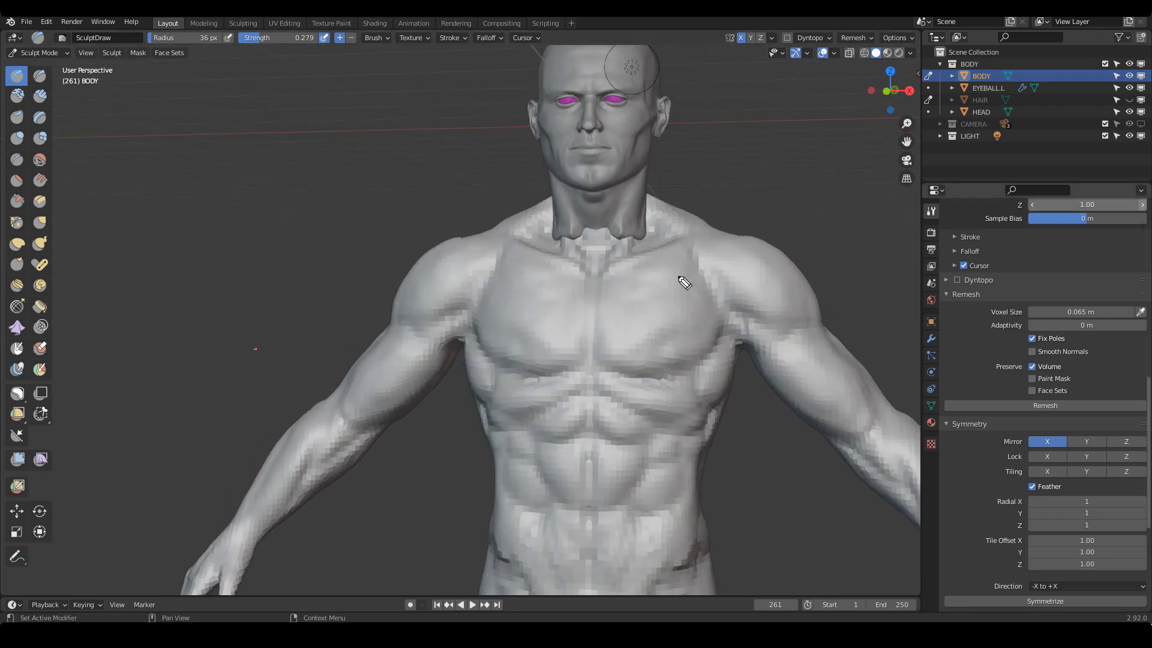
{"action": "mouse_move", "coordinate": [401, 327]}
{"action": "left_mouse_down"}
{"action": "mouse_move", "coordinate": [513, 285]}
{"action": "mouse_move", "coordinate": [465, 375]}
{"action": "mouse_move", "coordinate": [385, 380]}
{"action": "mouse_move", "coordinate": [421, 328]}
{"action": "mouse_move", "coordinate": [507, 336]}
{"action": "mouse_move", "coordinate": [432, 314]}
{"action": "left_mouse_up"}
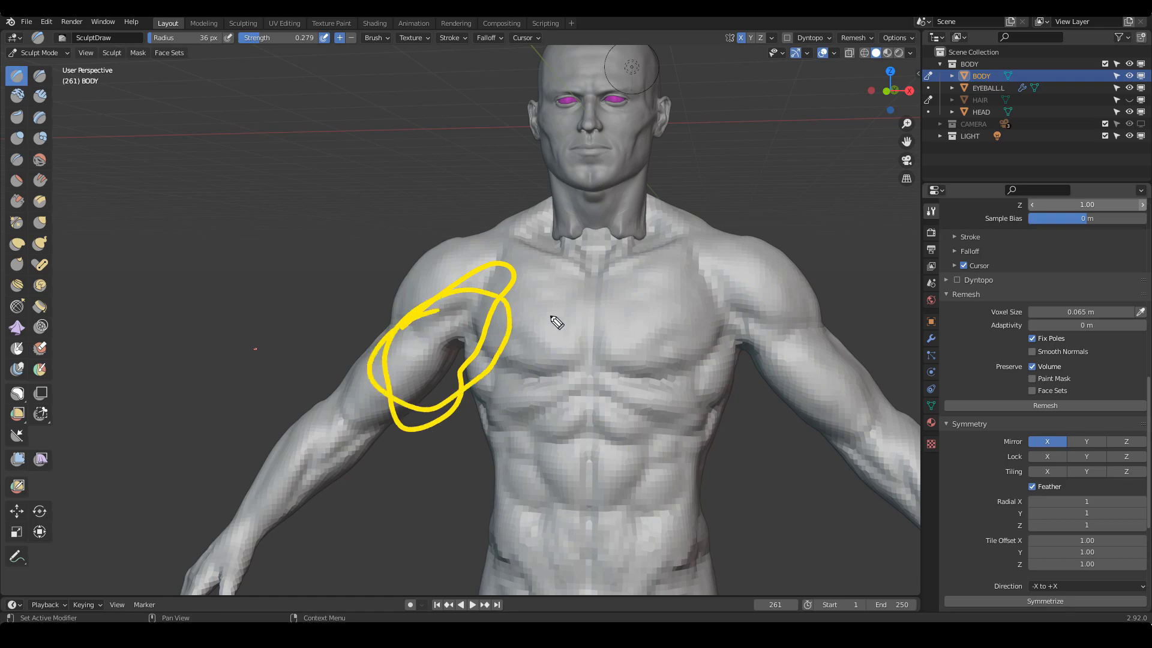
{"action": "key", "text": "Escape"}
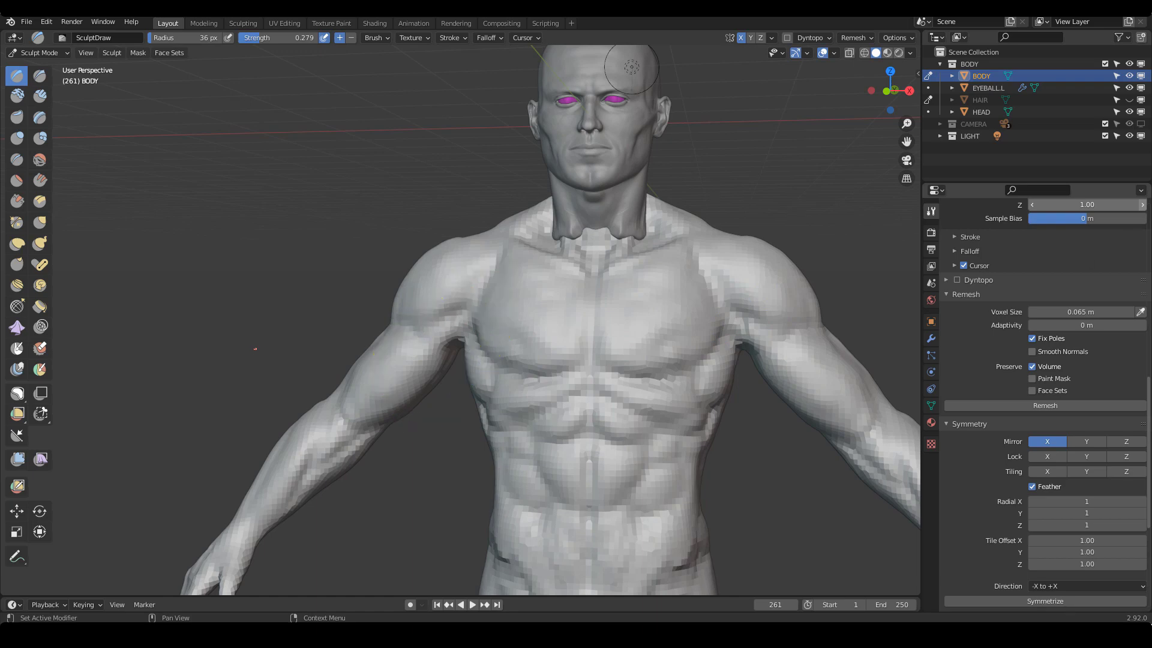
{"action": "mouse_move", "coordinate": [782, 209]}
{"action": "middle_mouse_down"}
{"action": "mouse_move", "coordinate": [801, 219]}
{"action": "mouse_move", "coordinate": [771, 249]}
{"action": "middle_mouse_up"}
{"action": "middle_click_drag", "start_coordinate": [637, 304], "coordinate": [574, 325], "text": "shift"}
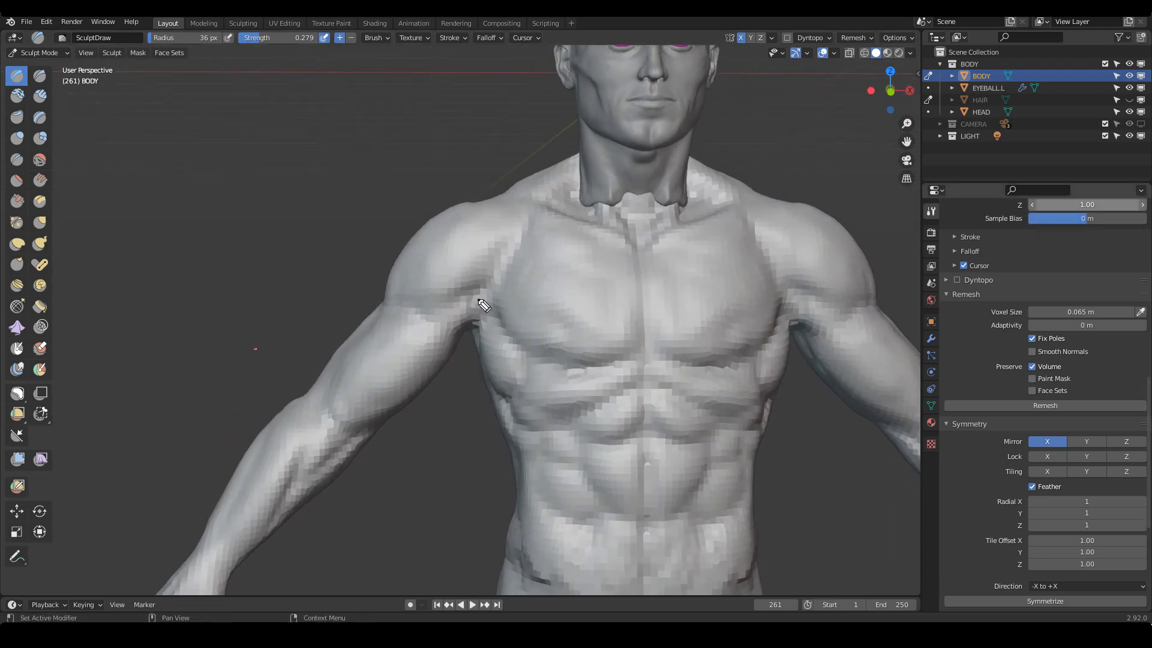
{"action": "mouse_move", "coordinate": [481, 294]}
{"action": "left_mouse_down"}
{"action": "mouse_move", "coordinate": [391, 419]}
{"action": "mouse_move", "coordinate": [345, 390]}
{"action": "left_mouse_up"}
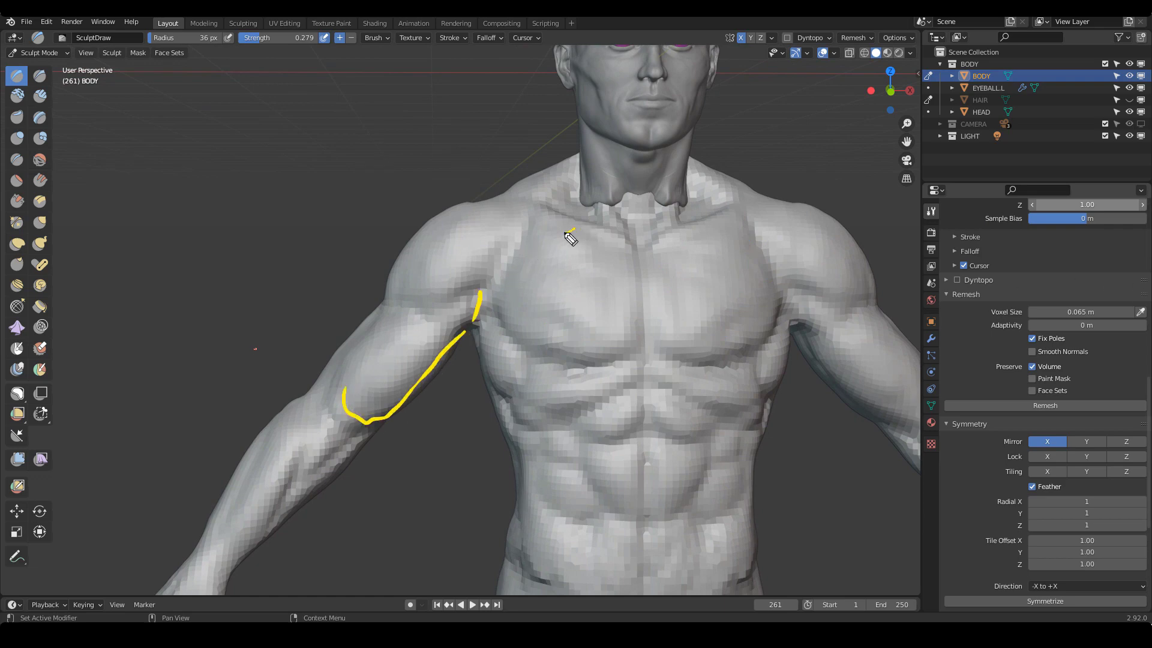
{"action": "mouse_move", "coordinate": [570, 231]}
{"action": "left_mouse_down"}
{"action": "mouse_move", "coordinate": [454, 298]}
{"action": "mouse_move", "coordinate": [538, 336]}
{"action": "left_mouse_up"}
{"action": "left_click_drag", "start_coordinate": [531, 278], "coordinate": [457, 298]}
{"action": "mouse_move", "coordinate": [603, 228]}
{"action": "left_mouse_down"}
{"action": "mouse_move", "coordinate": [459, 297]}
{"action": "mouse_move", "coordinate": [575, 229]}
{"action": "left_mouse_up"}
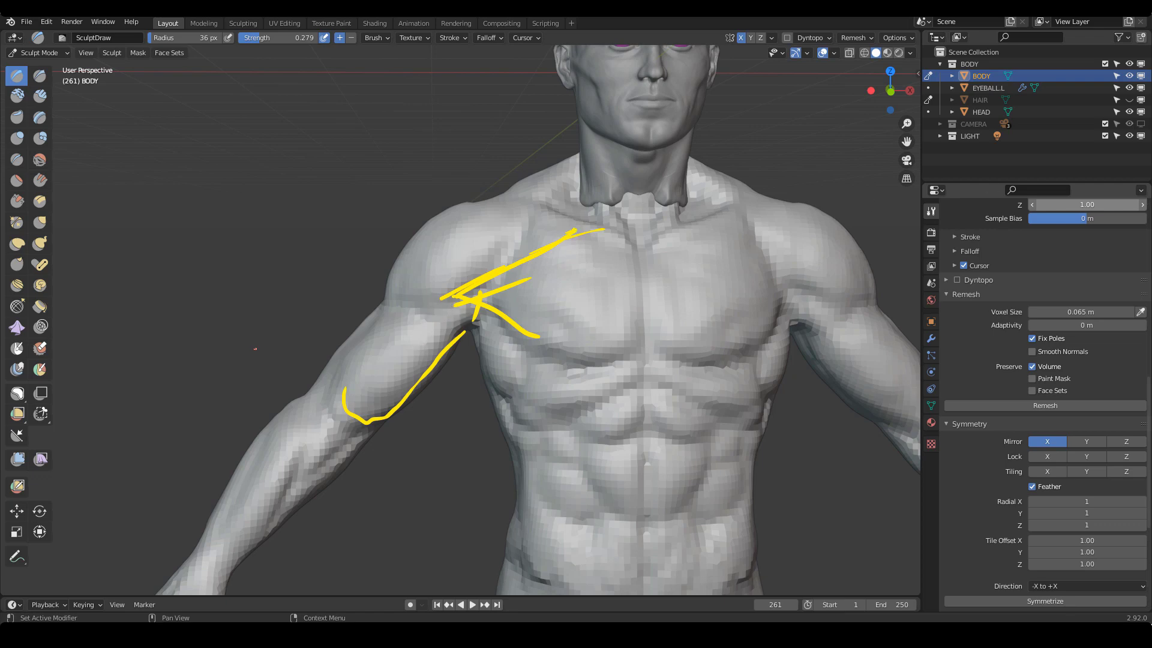
{"action": "key", "text": "Escape"}
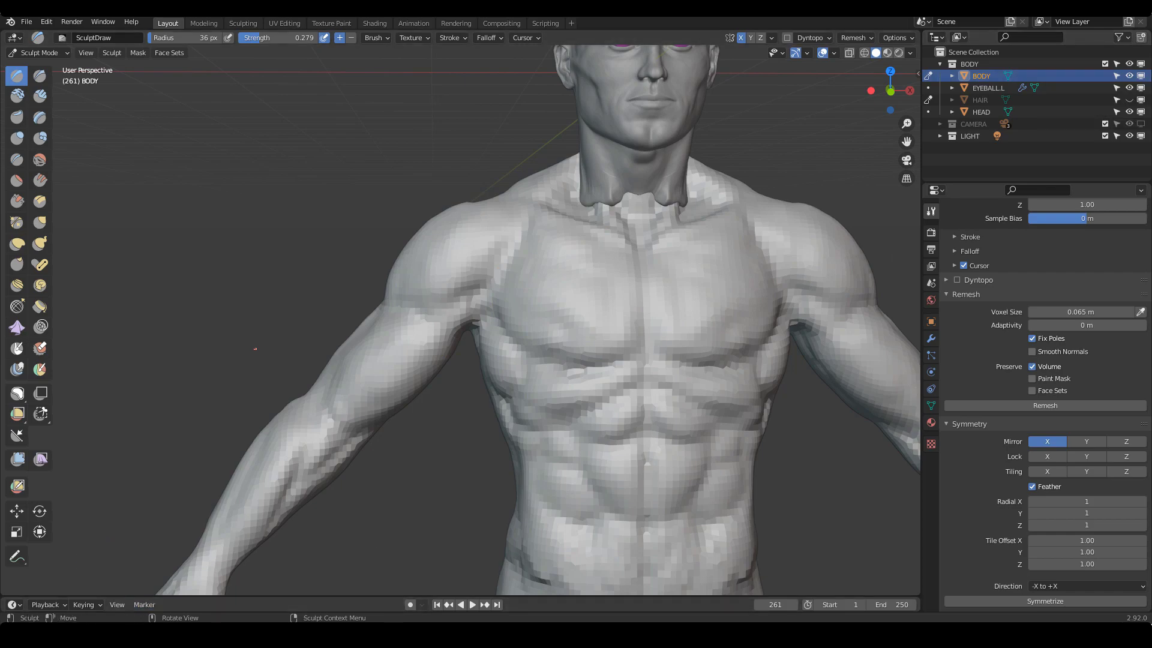
Switch to the browser and study the biceps origin and insertion reference image, including its attachment to the scapula
{"action": "left_click", "coordinate": [159, 635]}
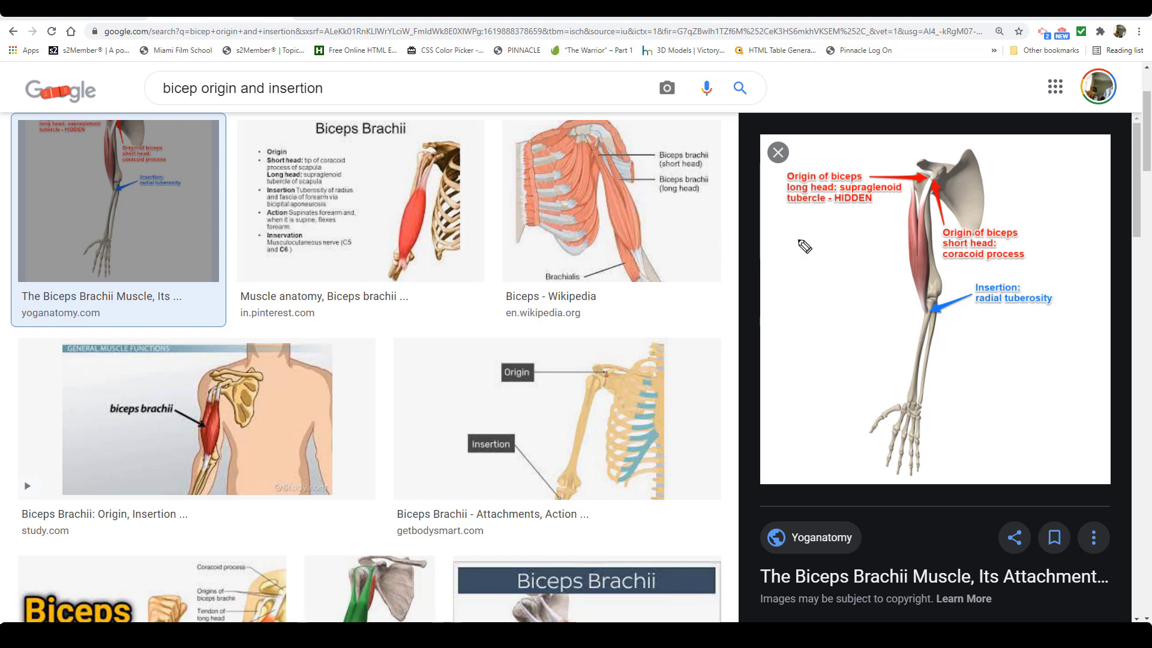
{"action": "mouse_move", "coordinate": [910, 219]}
{"action": "left_mouse_down"}
{"action": "mouse_move", "coordinate": [902, 259]}
{"action": "mouse_move", "coordinate": [921, 307]}
{"action": "left_mouse_up"}
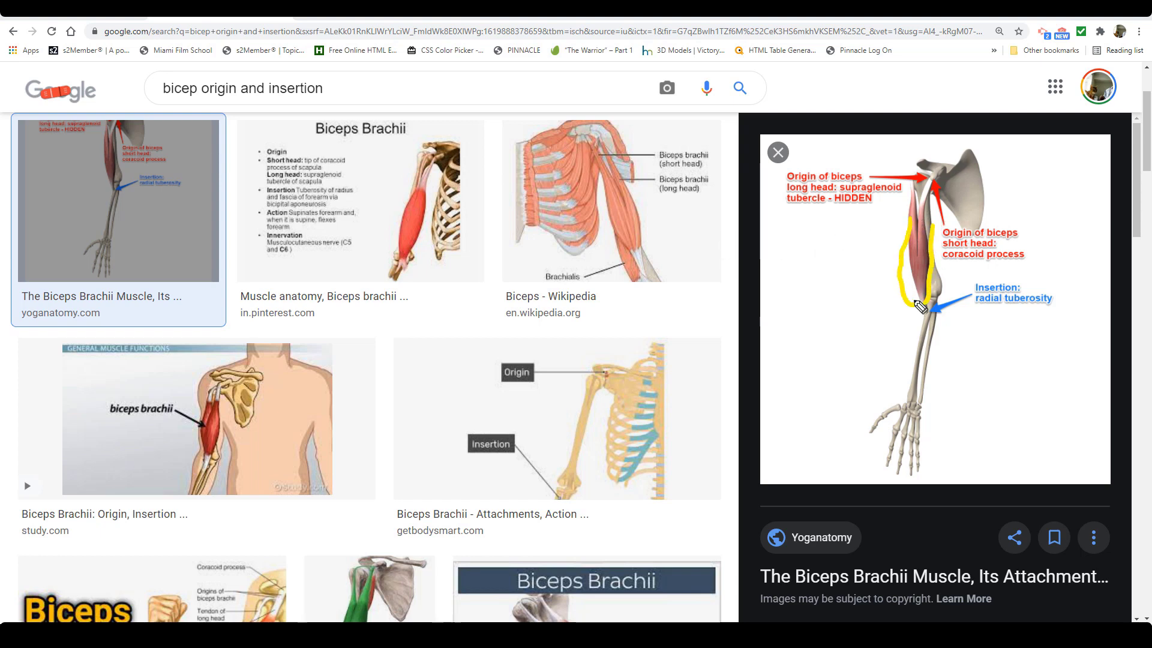
{"action": "key", "text": "Escape"}
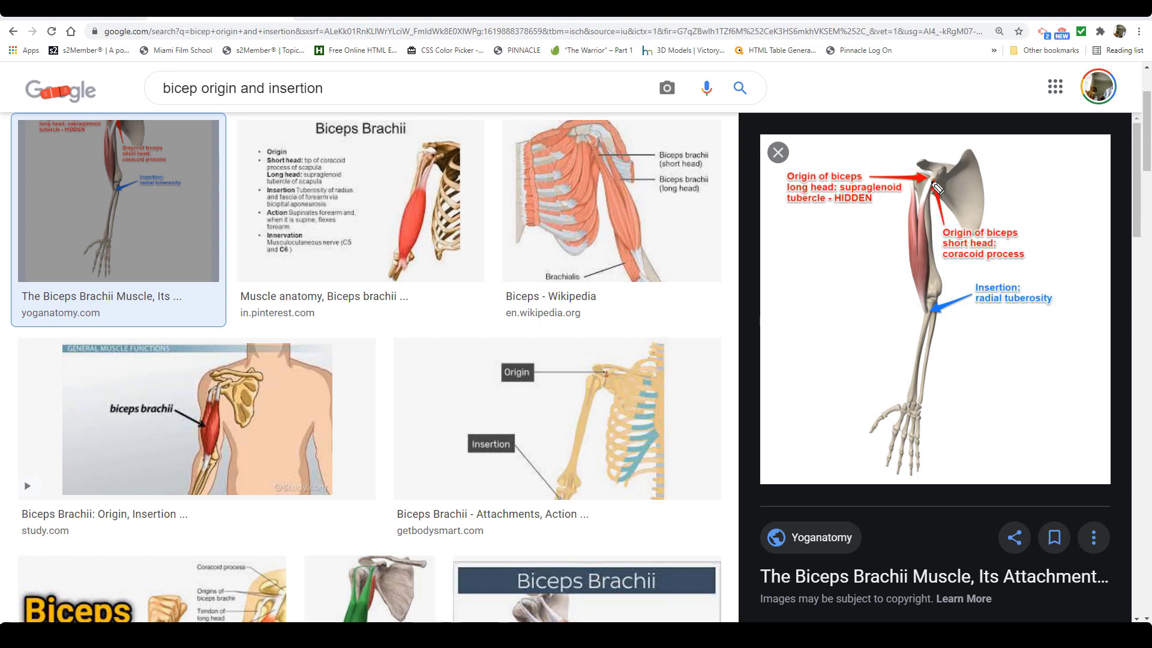
{"action": "mouse_move", "coordinate": [932, 168]}
{"action": "left_mouse_down"}
{"action": "mouse_move", "coordinate": [982, 217]}
{"action": "mouse_move", "coordinate": [939, 179]}
{"action": "mouse_move", "coordinate": [959, 170]}
{"action": "left_mouse_up"}
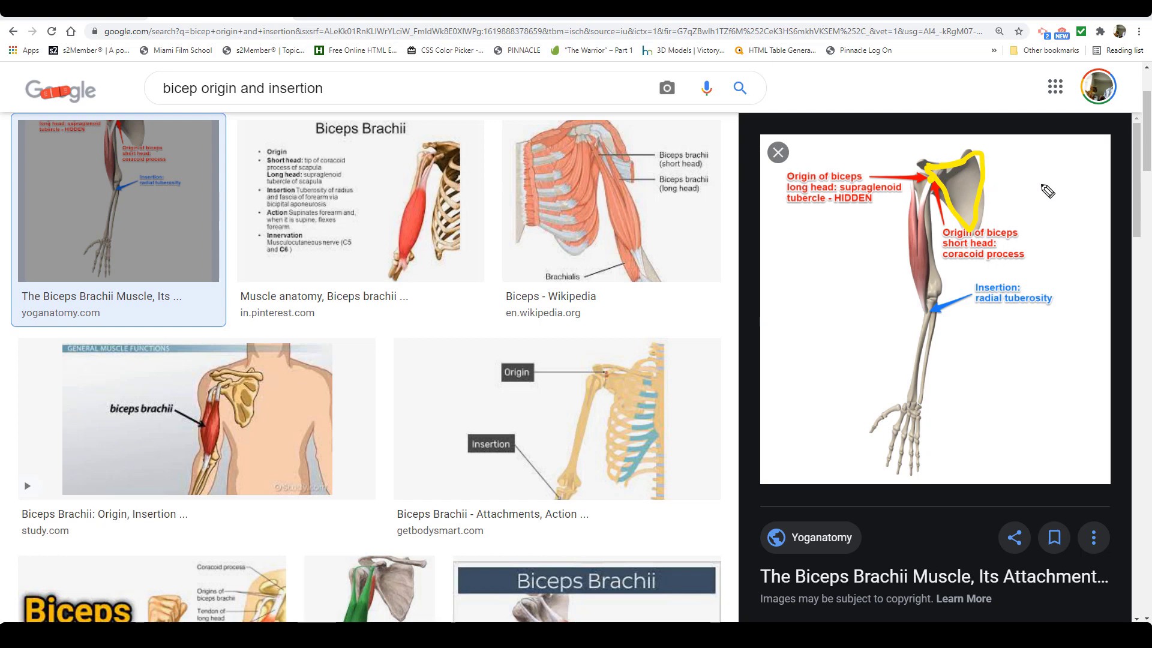
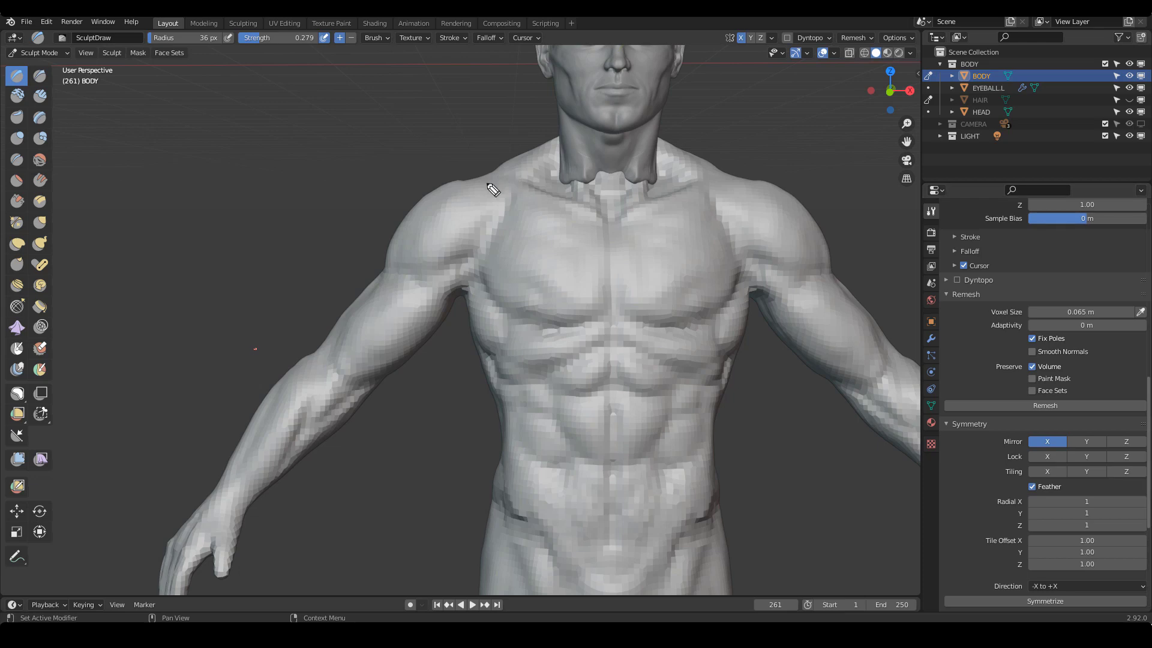
{"action": "left_click_drag", "start_coordinate": [486, 183], "coordinate": [545, 188]}
{"action": "left_click_drag", "start_coordinate": [485, 187], "coordinate": [504, 271]}
{"action": "left_click_drag", "start_coordinate": [585, 201], "coordinate": [528, 298]}
{"action": "mouse_move", "coordinate": [433, 206]}
{"action": "left_mouse_down"}
{"action": "mouse_move", "coordinate": [480, 208]}
{"action": "mouse_move", "coordinate": [364, 357]}
{"action": "left_mouse_up"}
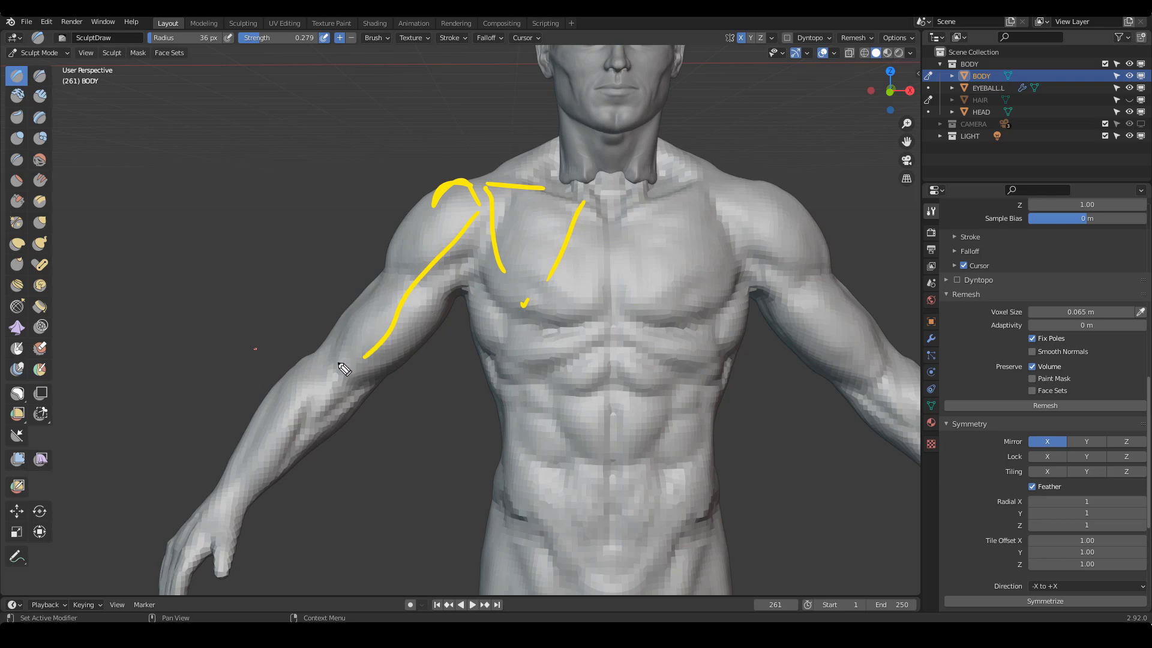
{"action": "left_click_drag", "start_coordinate": [337, 364], "coordinate": [370, 377]}
{"action": "left_click_drag", "start_coordinate": [384, 292], "coordinate": [340, 354]}
{"action": "mouse_move", "coordinate": [377, 319]}
{"action": "left_mouse_down"}
{"action": "mouse_move", "coordinate": [362, 358]}
{"action": "mouse_move", "coordinate": [399, 348]}
{"action": "left_mouse_up"}
{"action": "mouse_move", "coordinate": [396, 283]}
{"action": "left_mouse_down"}
{"action": "mouse_move", "coordinate": [420, 333]}
{"action": "mouse_move", "coordinate": [501, 198]}
{"action": "mouse_move", "coordinate": [491, 189]}
{"action": "mouse_move", "coordinate": [420, 303]}
{"action": "mouse_move", "coordinate": [390, 312]}
{"action": "mouse_move", "coordinate": [495, 204]}
{"action": "mouse_move", "coordinate": [414, 337]}
{"action": "mouse_move", "coordinate": [370, 341]}
{"action": "mouse_move", "coordinate": [451, 268]}
{"action": "mouse_move", "coordinate": [496, 193]}
{"action": "left_mouse_up"}
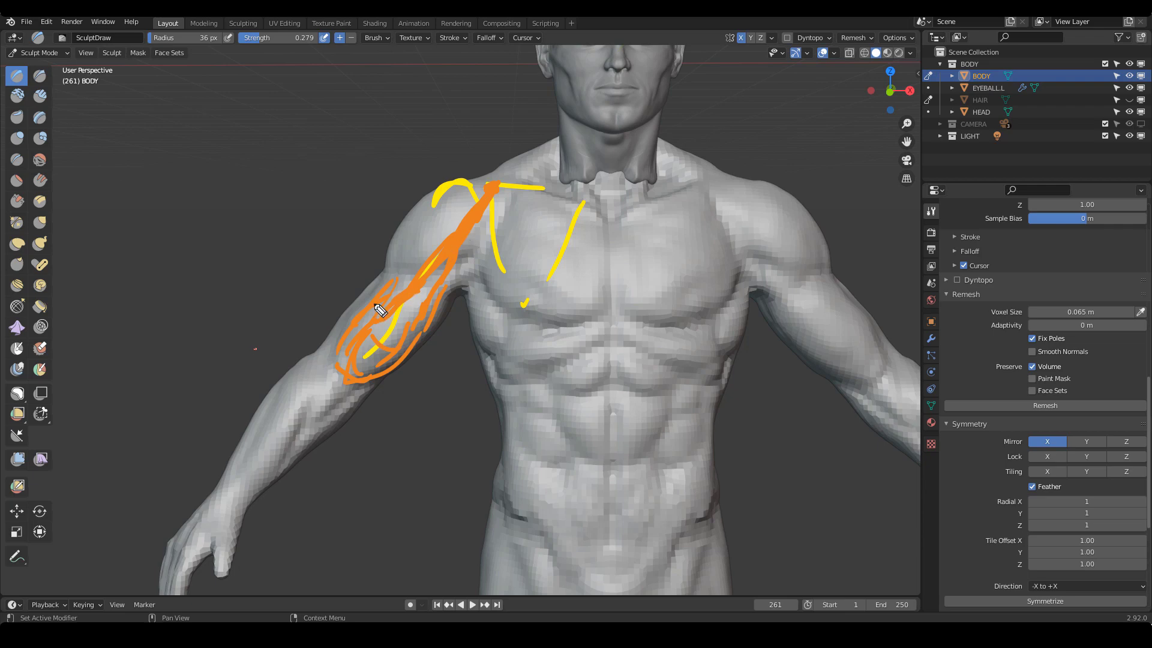
{"action": "mouse_move", "coordinate": [380, 322]}
{"action": "left_mouse_down"}
{"action": "mouse_move", "coordinate": [444, 210]}
{"action": "mouse_move", "coordinate": [381, 322]}
{"action": "mouse_move", "coordinate": [359, 337]}
{"action": "mouse_move", "coordinate": [354, 327]}
{"action": "mouse_move", "coordinate": [458, 188]}
{"action": "mouse_move", "coordinate": [382, 293]}
{"action": "mouse_move", "coordinate": [411, 270]}
{"action": "mouse_move", "coordinate": [406, 318]}
{"action": "left_mouse_up"}
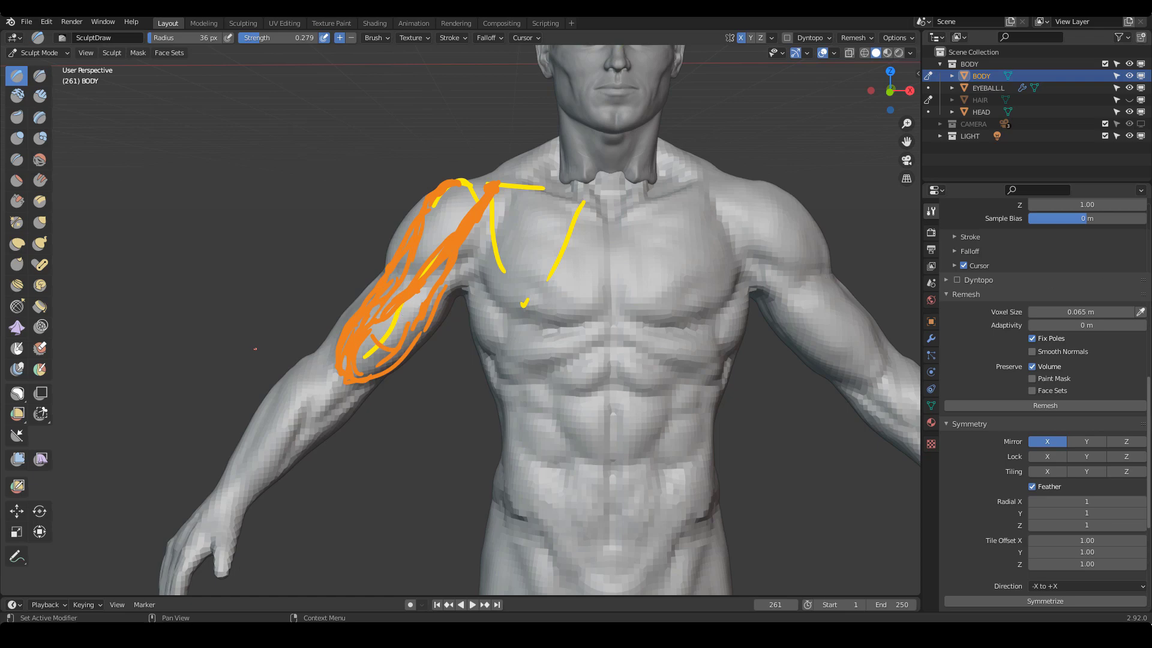
{"action": "key", "text": "ctrl+shift+7"}
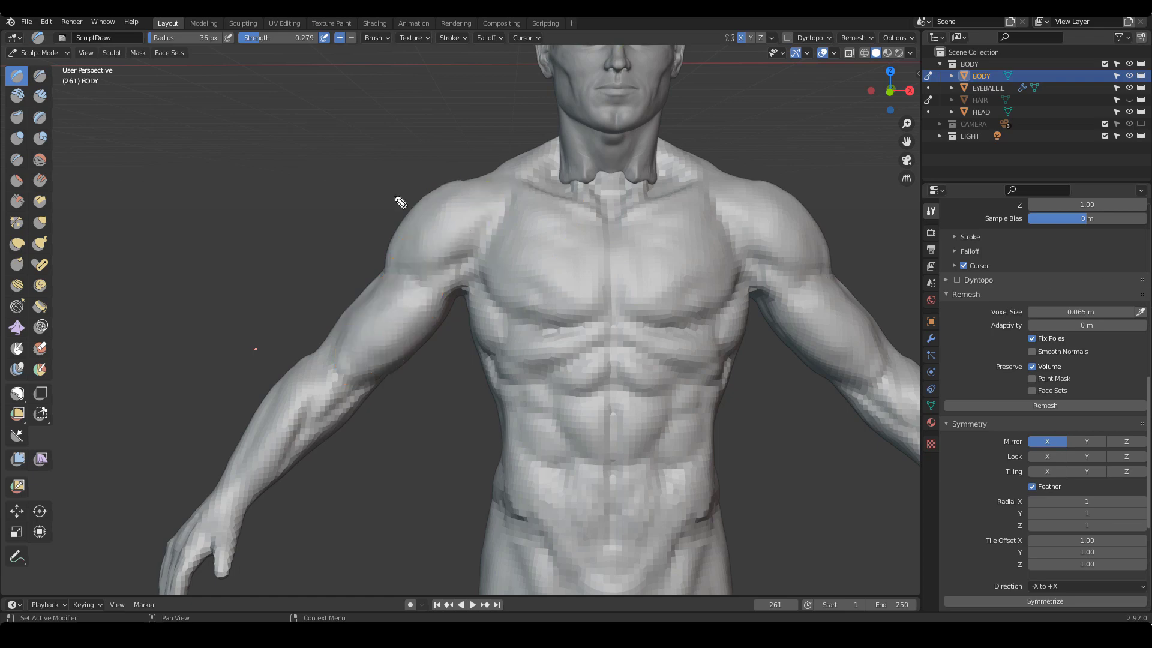
{"action": "left_click_drag", "start_coordinate": [379, 108], "coordinate": [279, 114]}
{"action": "left_click_drag", "start_coordinate": [377, 109], "coordinate": [324, 98]}
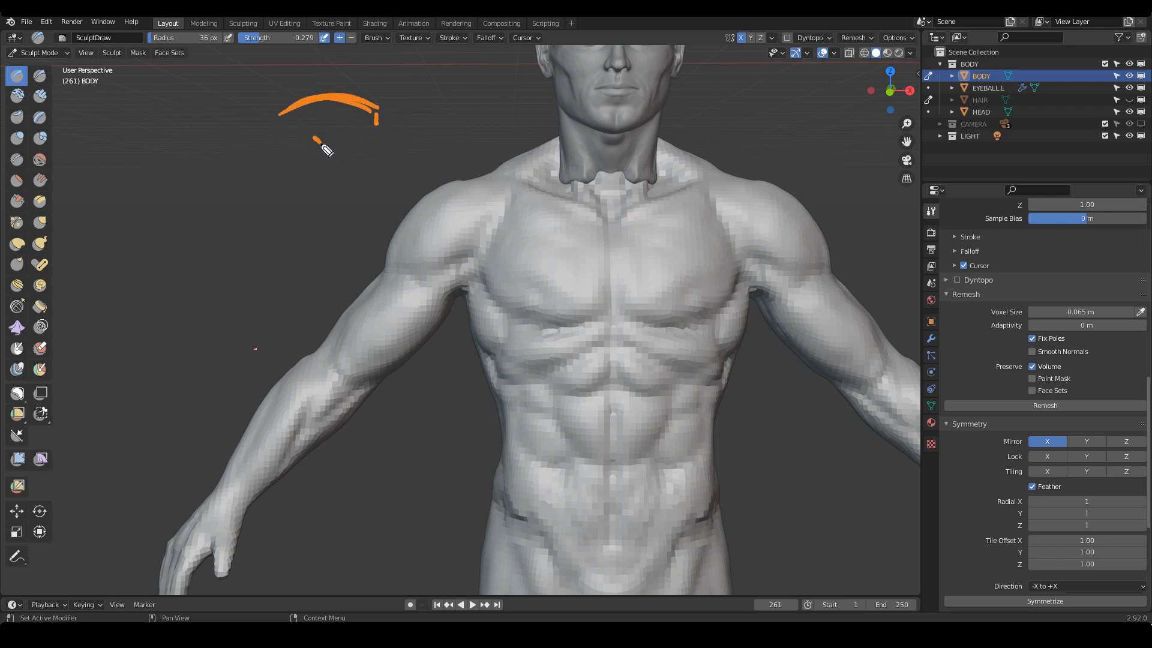
{"action": "left_click_drag", "start_coordinate": [323, 145], "coordinate": [258, 115]}
{"action": "mouse_move", "coordinate": [378, 113]}
{"action": "left_mouse_down"}
{"action": "mouse_move", "coordinate": [199, 114]}
{"action": "mouse_move", "coordinate": [318, 153]}
{"action": "left_mouse_up"}
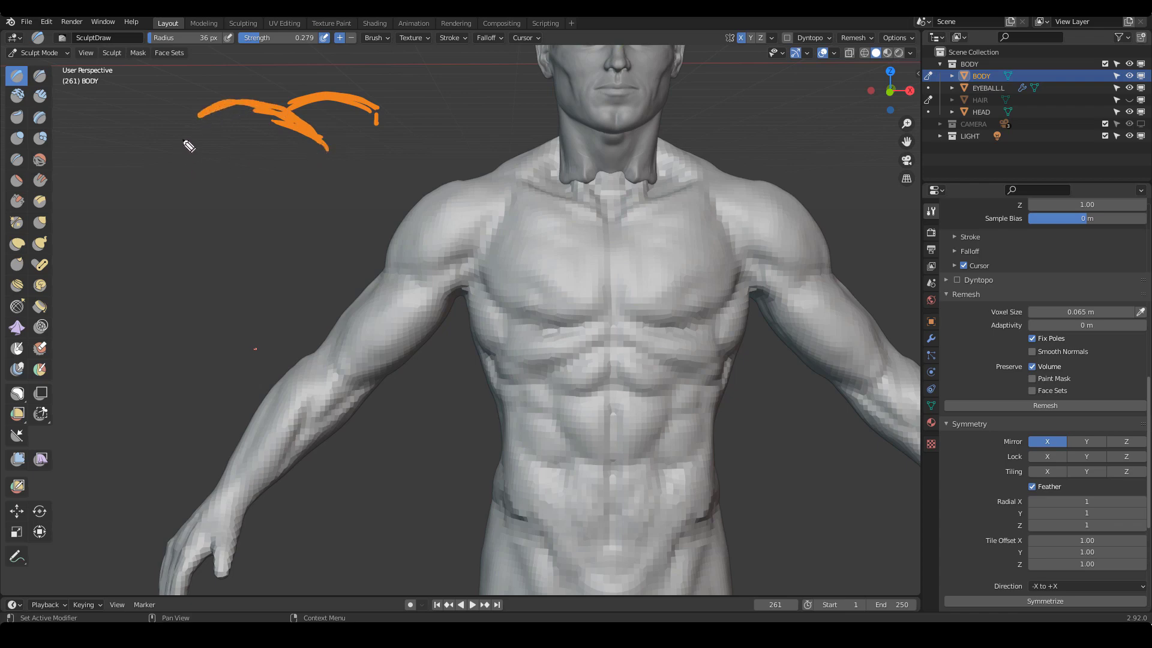
{"action": "left_click_drag", "start_coordinate": [213, 111], "coordinate": [288, 116]}
{"action": "left_click_drag", "start_coordinate": [175, 103], "coordinate": [185, 133]}
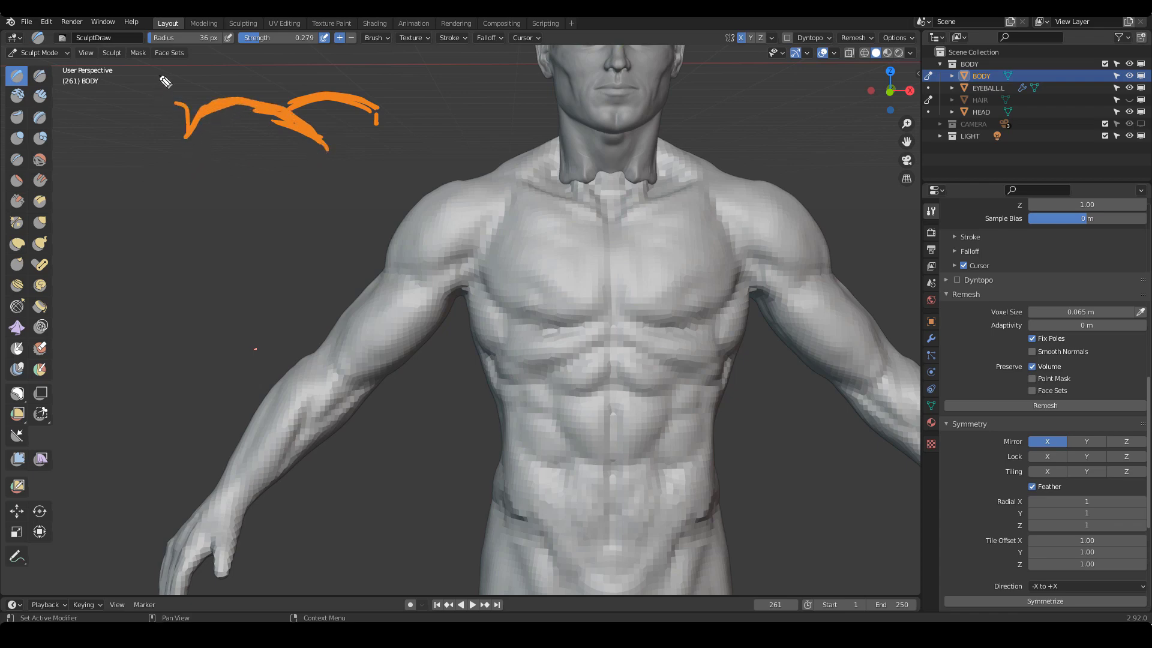
{"action": "key", "text": "shift+F9"}
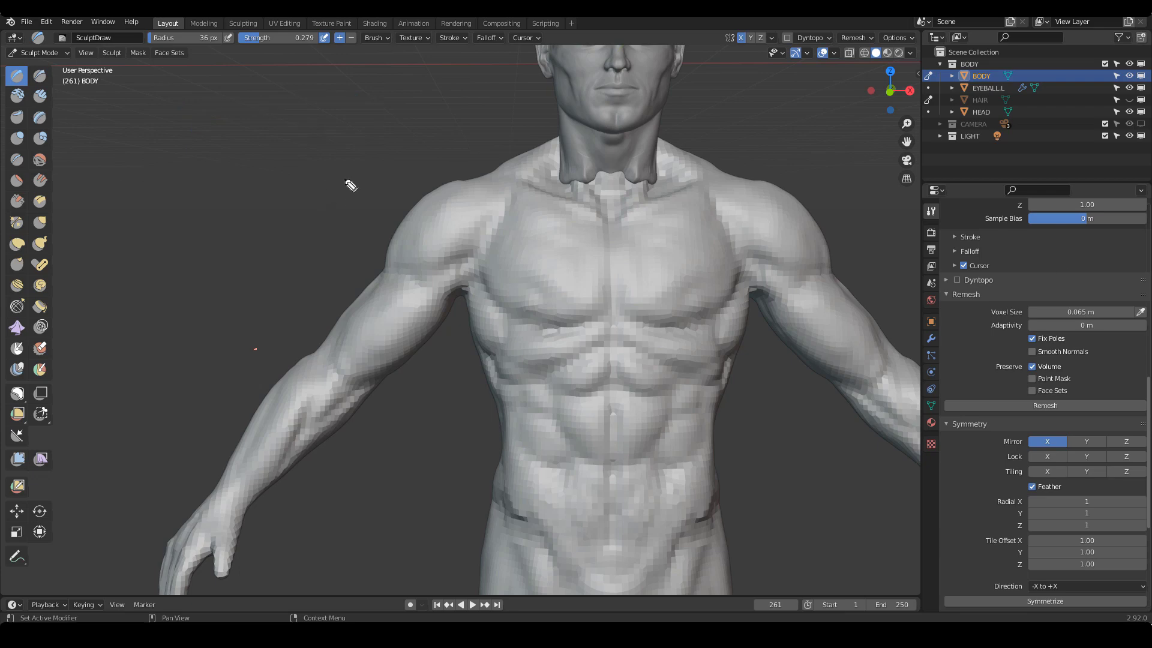
Sketch a flexed arm in orange beside the model's shoulder, outlining the biceps, deltoid, forearm and elbow
{"action": "mouse_move", "coordinate": [409, 157]}
{"action": "left_mouse_down"}
{"action": "mouse_move", "coordinate": [359, 146]}
{"action": "mouse_move", "coordinate": [418, 176]}
{"action": "mouse_move", "coordinate": [223, 167]}
{"action": "left_mouse_up"}
{"action": "left_click_drag", "start_coordinate": [251, 110], "coordinate": [198, 186]}
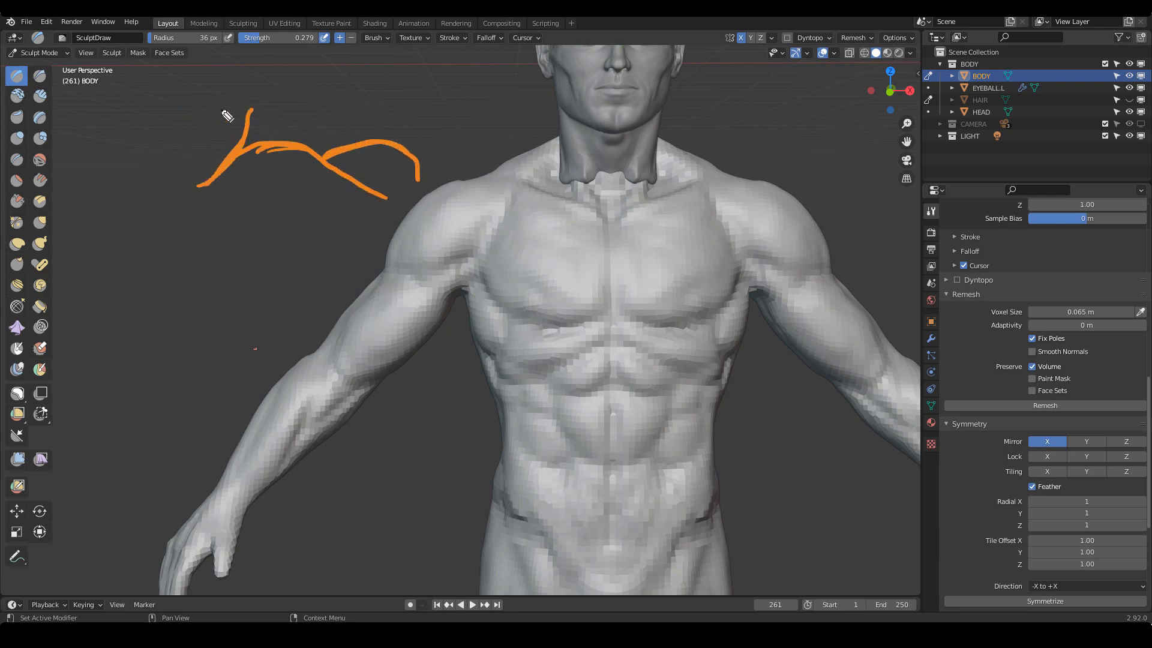
{"action": "left_click_drag", "start_coordinate": [197, 93], "coordinate": [150, 138]}
{"action": "left_click_drag", "start_coordinate": [149, 138], "coordinate": [270, 51]}
{"action": "left_click_drag", "start_coordinate": [197, 94], "coordinate": [141, 149]}
{"action": "mouse_move", "coordinate": [158, 129]}
{"action": "left_mouse_down"}
{"action": "mouse_move", "coordinate": [135, 200]}
{"action": "mouse_move", "coordinate": [224, 244]}
{"action": "mouse_move", "coordinate": [174, 241]}
{"action": "left_mouse_up"}
{"action": "left_click_drag", "start_coordinate": [280, 89], "coordinate": [258, 114]}
{"action": "mouse_move", "coordinate": [250, 58]}
{"action": "left_mouse_down"}
{"action": "mouse_move", "coordinate": [333, 37]}
{"action": "mouse_move", "coordinate": [353, 80]}
{"action": "left_mouse_up"}
{"action": "left_click", "coordinate": [344, 99]}
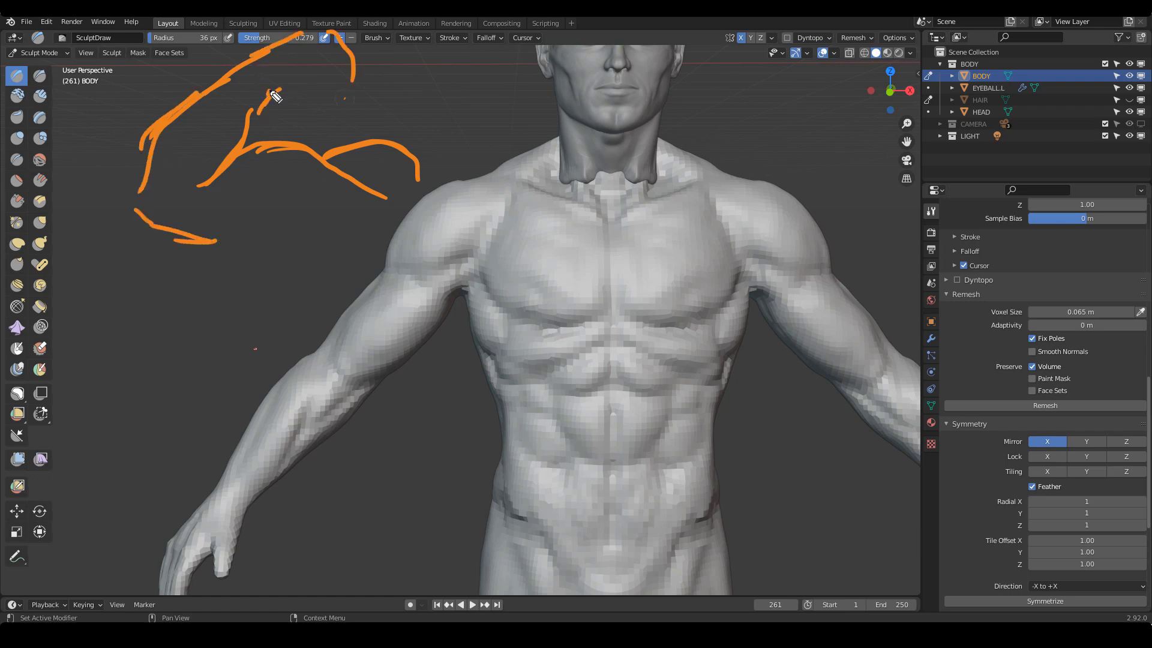
Add the hand and finger lines to the orange flexed-arm sketch
{"action": "left_click_drag", "start_coordinate": [266, 91], "coordinate": [304, 120]}
{"action": "mouse_move", "coordinate": [300, 113]}
{"action": "left_mouse_down"}
{"action": "mouse_move", "coordinate": [316, 121]}
{"action": "mouse_move", "coordinate": [306, 120]}
{"action": "left_mouse_up"}
{"action": "left_click", "coordinate": [310, 66]}
{"action": "left_click_drag", "start_coordinate": [297, 75], "coordinate": [302, 93]}
{"action": "left_click_drag", "start_coordinate": [357, 64], "coordinate": [347, 97]}
{"action": "left_click_drag", "start_coordinate": [322, 61], "coordinate": [324, 99]}
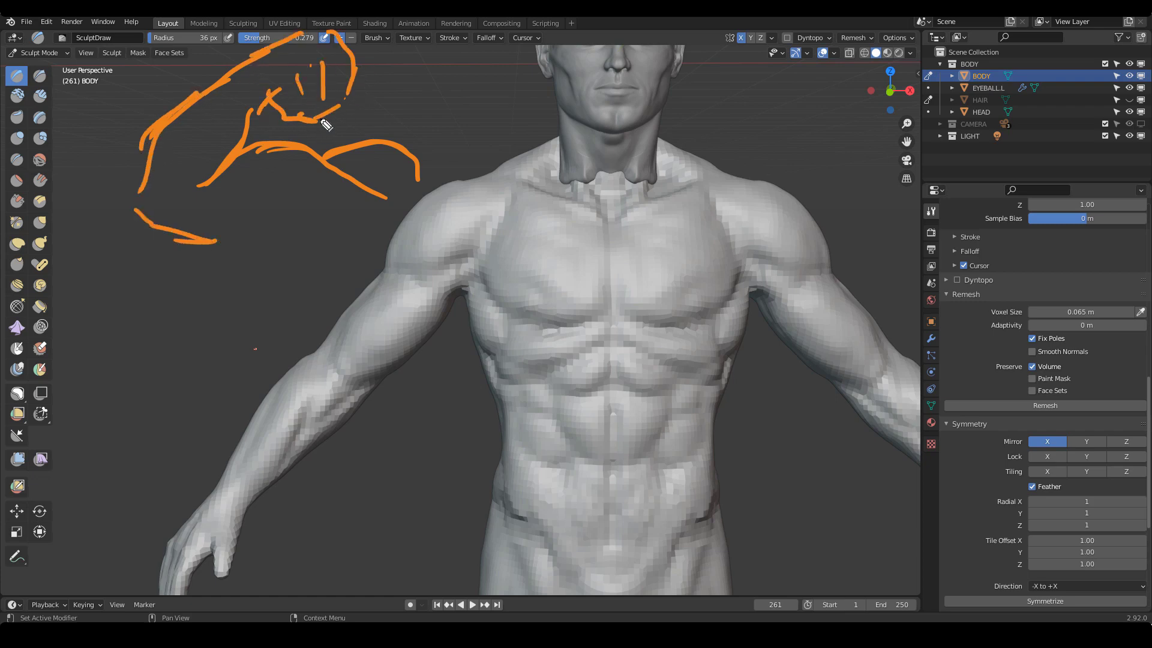
Reinforce the sketch's elbow, deltoid and underside of the upper arm, and clear the drawing
{"action": "left_click_drag", "start_coordinate": [219, 167], "coordinate": [210, 195]}
{"action": "left_click_drag", "start_coordinate": [156, 144], "coordinate": [118, 207]}
{"action": "mouse_move", "coordinate": [184, 243]}
{"action": "left_mouse_down"}
{"action": "mouse_move", "coordinate": [198, 257]}
{"action": "mouse_move", "coordinate": [186, 243]}
{"action": "left_mouse_up"}
{"action": "left_click_drag", "start_coordinate": [138, 177], "coordinate": [140, 226]}
{"action": "left_click_drag", "start_coordinate": [213, 253], "coordinate": [309, 262]}
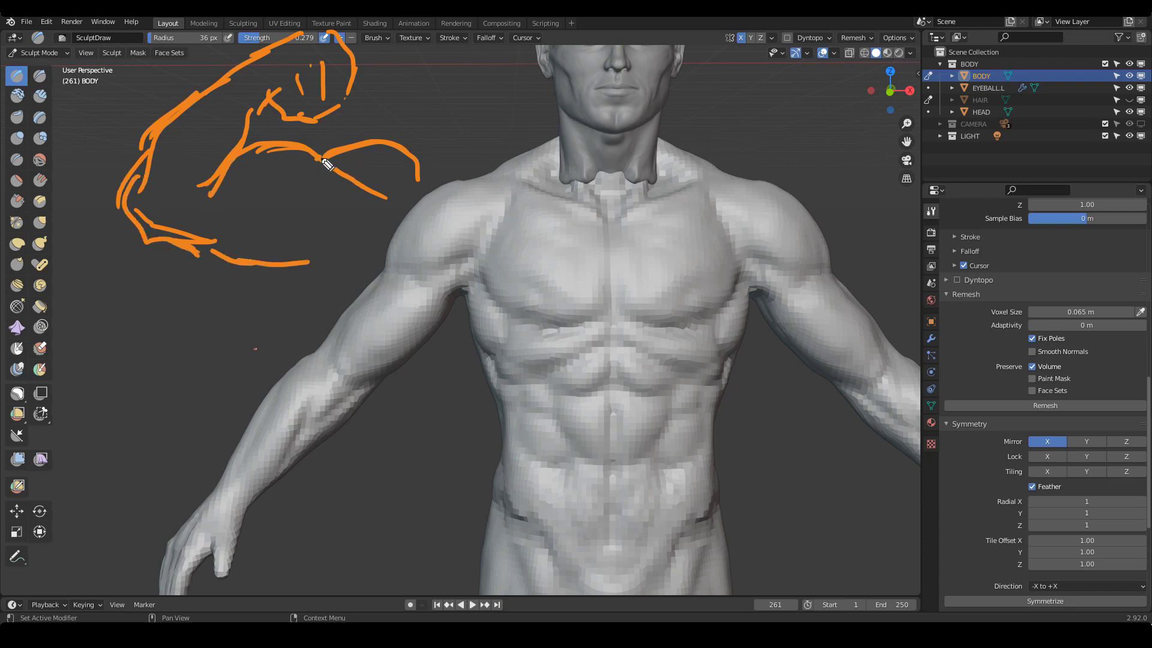
{"action": "mouse_move", "coordinate": [321, 159]}
{"action": "left_mouse_down"}
{"action": "mouse_move", "coordinate": [380, 142]}
{"action": "mouse_move", "coordinate": [450, 169]}
{"action": "left_mouse_up"}
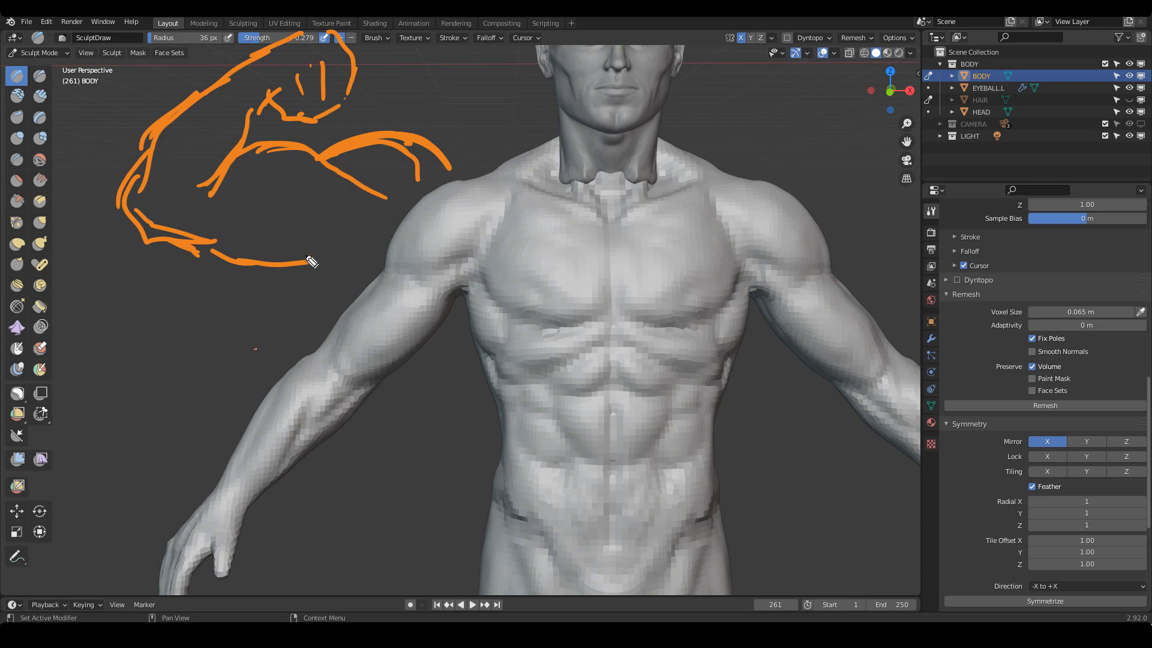
{"action": "left_click_drag", "start_coordinate": [194, 247], "coordinate": [307, 259]}
{"action": "key", "text": "ctrl+shift+7"}
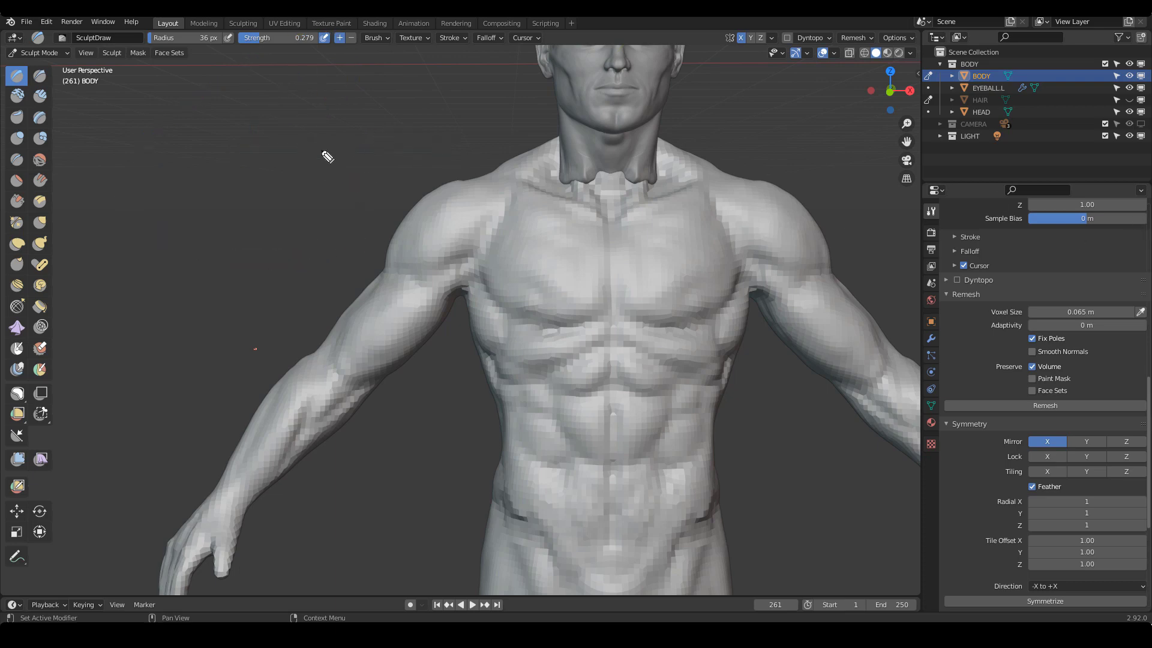
Redraw the flexed arm in orange beside the shoulder, with its deltoid, biceps, hand, forearm and elbow
{"action": "mouse_move", "coordinate": [305, 157]}
{"action": "left_mouse_down"}
{"action": "mouse_move", "coordinate": [399, 154]}
{"action": "mouse_move", "coordinate": [421, 172]}
{"action": "left_mouse_up"}
{"action": "mouse_move", "coordinate": [417, 151]}
{"action": "left_mouse_down"}
{"action": "mouse_move", "coordinate": [298, 150]}
{"action": "mouse_move", "coordinate": [278, 163]}
{"action": "mouse_move", "coordinate": [413, 147]}
{"action": "mouse_move", "coordinate": [427, 183]}
{"action": "left_mouse_up"}
{"action": "key", "text": "ctrl+shift+7"}
{"action": "mouse_move", "coordinate": [368, 208]}
{"action": "left_mouse_down"}
{"action": "mouse_move", "coordinate": [303, 161]}
{"action": "mouse_move", "coordinate": [242, 154]}
{"action": "mouse_move", "coordinate": [242, 132]}
{"action": "mouse_move", "coordinate": [198, 200]}
{"action": "left_mouse_up"}
{"action": "mouse_move", "coordinate": [123, 141]}
{"action": "left_mouse_down"}
{"action": "mouse_move", "coordinate": [237, 60]}
{"action": "mouse_move", "coordinate": [324, 30]}
{"action": "mouse_move", "coordinate": [330, 50]}
{"action": "left_mouse_up"}
{"action": "mouse_move", "coordinate": [240, 102]}
{"action": "left_mouse_down"}
{"action": "mouse_move", "coordinate": [288, 117]}
{"action": "mouse_move", "coordinate": [326, 90]}
{"action": "left_mouse_up"}
{"action": "left_click", "coordinate": [270, 92]}
{"action": "left_click_drag", "start_coordinate": [223, 134], "coordinate": [351, 75]}
{"action": "mouse_move", "coordinate": [204, 86]}
{"action": "left_mouse_down"}
{"action": "mouse_move", "coordinate": [146, 137]}
{"action": "mouse_move", "coordinate": [120, 210]}
{"action": "mouse_move", "coordinate": [131, 233]}
{"action": "left_mouse_up"}
{"action": "left_click_drag", "start_coordinate": [141, 231], "coordinate": [261, 274]}
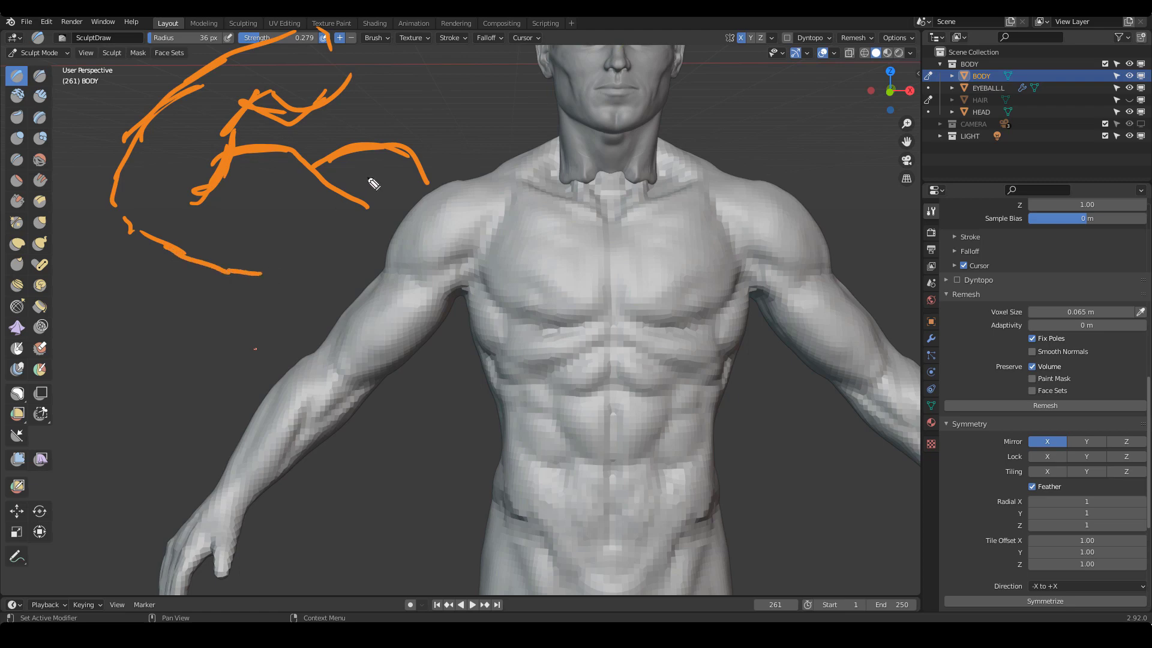
{"action": "mouse_move", "coordinate": [334, 160]}
{"action": "left_mouse_down"}
{"action": "mouse_move", "coordinate": [429, 157]}
{"action": "mouse_move", "coordinate": [444, 185]}
{"action": "left_mouse_up"}
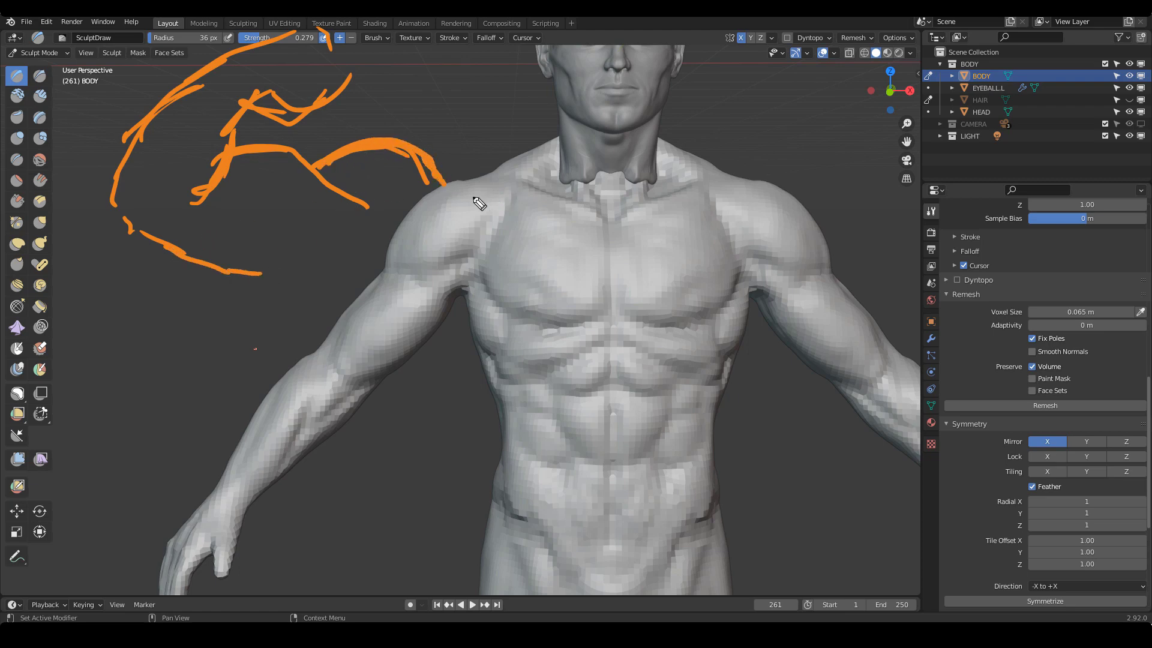
Draw pink lines from below the sketched deltoid towards the upper chest to show the chest muscle's upper fibres
{"action": "left_click", "coordinate": [427, 209]}
{"action": "left_click", "coordinate": [419, 233]}
{"action": "mouse_move", "coordinate": [366, 209]}
{"action": "left_mouse_down"}
{"action": "mouse_move", "coordinate": [321, 176]}
{"action": "mouse_move", "coordinate": [405, 220]}
{"action": "left_mouse_up"}
{"action": "mouse_move", "coordinate": [460, 195]}
{"action": "left_mouse_down"}
{"action": "mouse_move", "coordinate": [387, 211]}
{"action": "mouse_move", "coordinate": [414, 208]}
{"action": "left_mouse_up"}
{"action": "left_click_drag", "start_coordinate": [455, 184], "coordinate": [479, 222]}
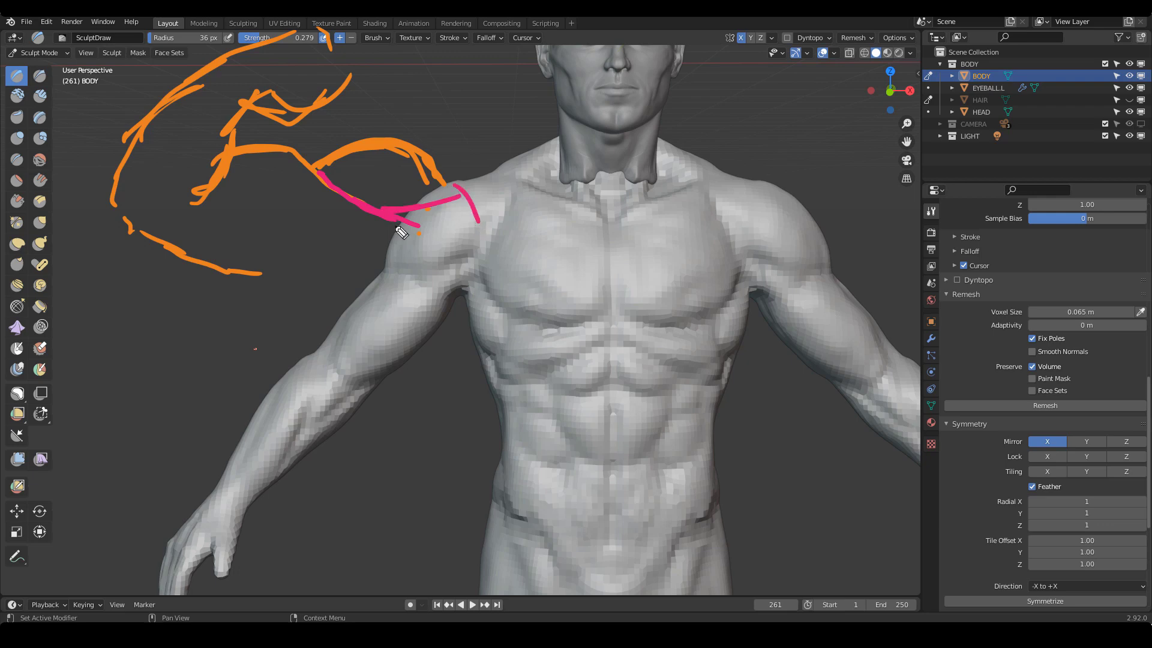
{"action": "mouse_move", "coordinate": [331, 195]}
{"action": "left_mouse_down"}
{"action": "mouse_move", "coordinate": [448, 209]}
{"action": "mouse_move", "coordinate": [487, 234]}
{"action": "mouse_move", "coordinate": [514, 208]}
{"action": "left_mouse_up"}
{"action": "left_click_drag", "start_coordinate": [447, 202], "coordinate": [514, 209]}
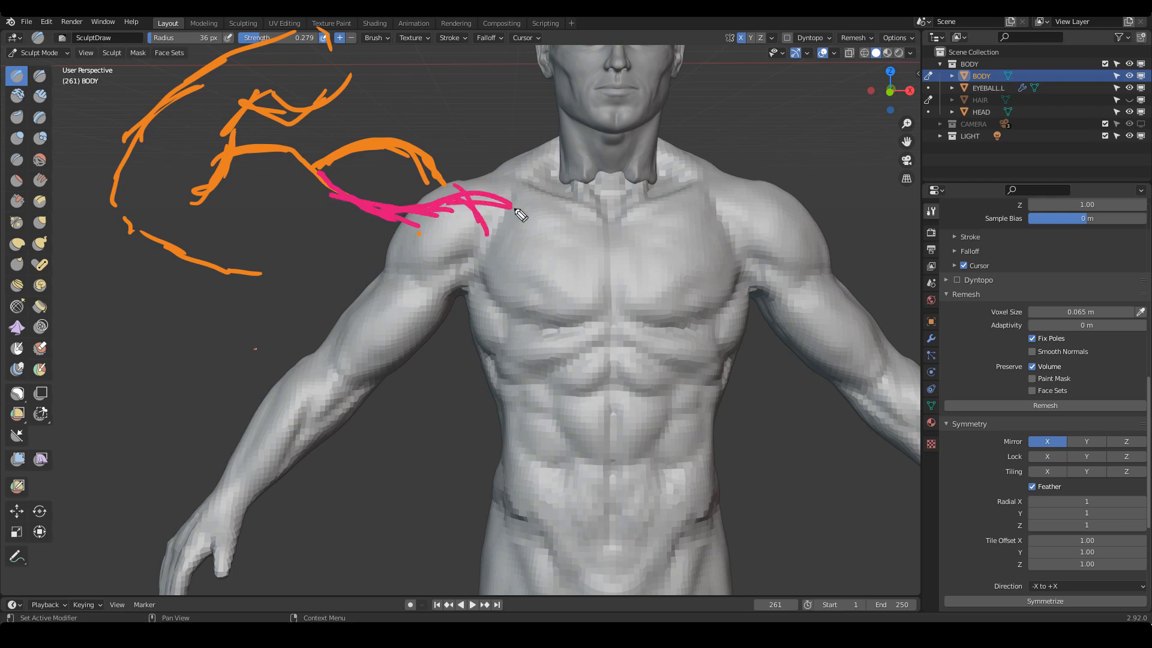
Fan pink chest muscle fibres towards the torso and armpit, and trace the sketched deltoid and shoulder line
{"action": "left_click_drag", "start_coordinate": [349, 202], "coordinate": [432, 243]}
{"action": "left_click_drag", "start_coordinate": [346, 201], "coordinate": [438, 252]}
{"action": "left_click_drag", "start_coordinate": [367, 221], "coordinate": [478, 335]}
{"action": "left_click_drag", "start_coordinate": [342, 198], "coordinate": [438, 305]}
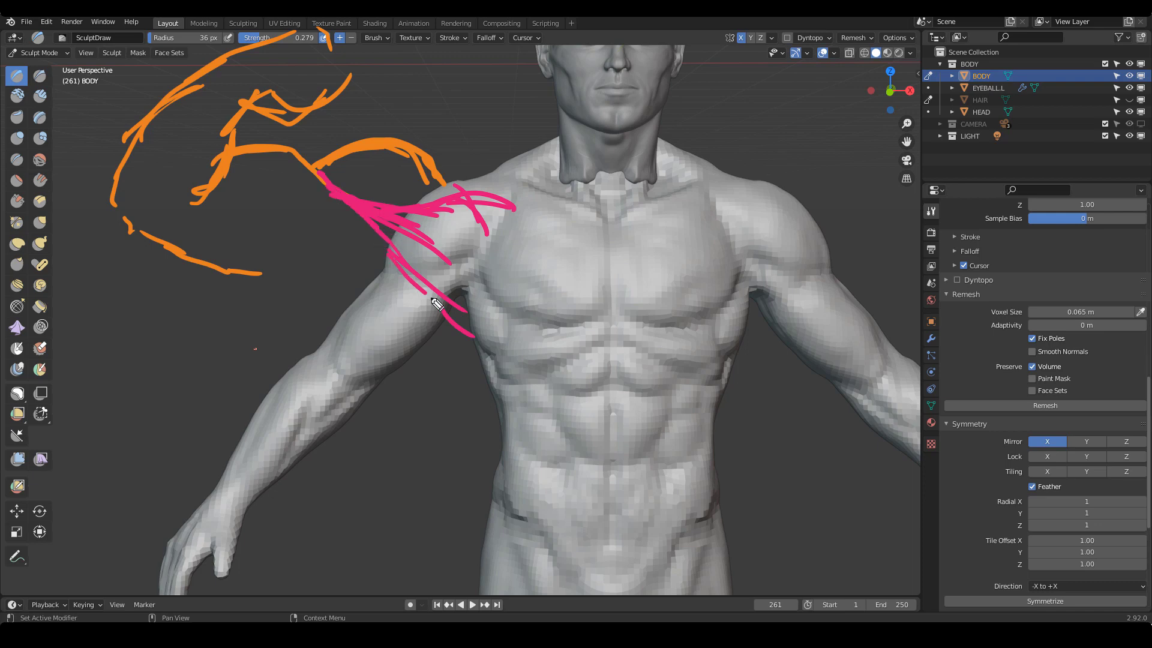
{"action": "mouse_move", "coordinate": [340, 202]}
{"action": "left_mouse_down"}
{"action": "mouse_move", "coordinate": [457, 190]}
{"action": "mouse_move", "coordinate": [535, 216]}
{"action": "mouse_move", "coordinate": [550, 295]}
{"action": "left_mouse_up"}
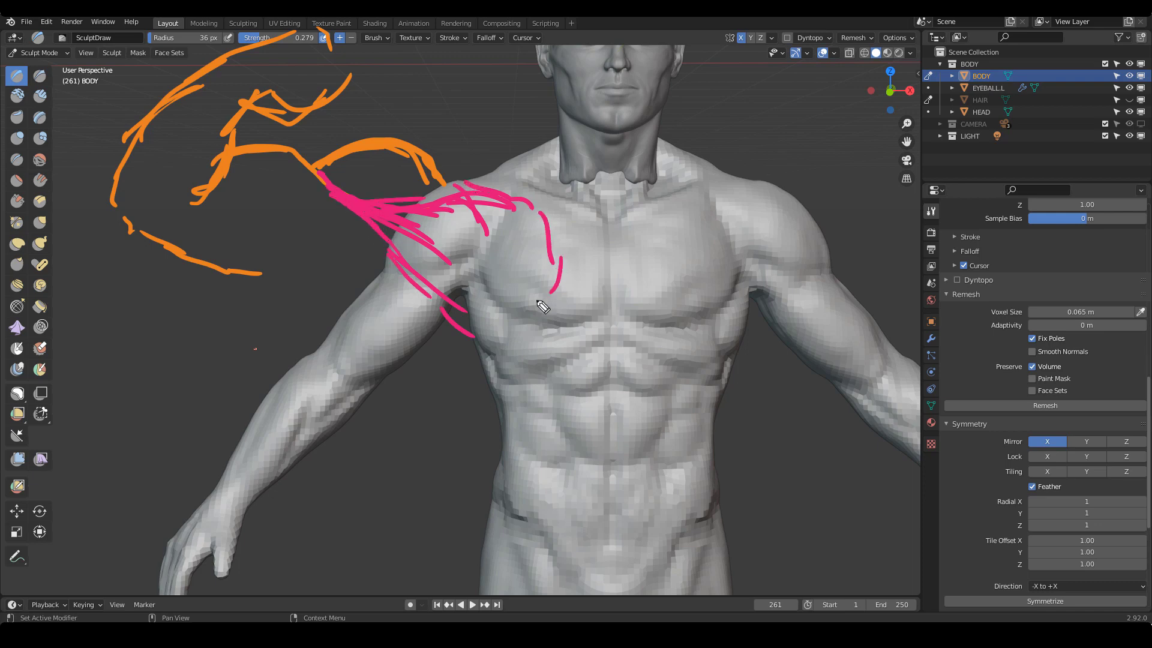
{"action": "mouse_move", "coordinate": [392, 239]}
{"action": "left_mouse_down"}
{"action": "mouse_move", "coordinate": [414, 294]}
{"action": "mouse_move", "coordinate": [463, 335]}
{"action": "left_mouse_up"}
{"action": "left_click_drag", "start_coordinate": [440, 167], "coordinate": [509, 137]}
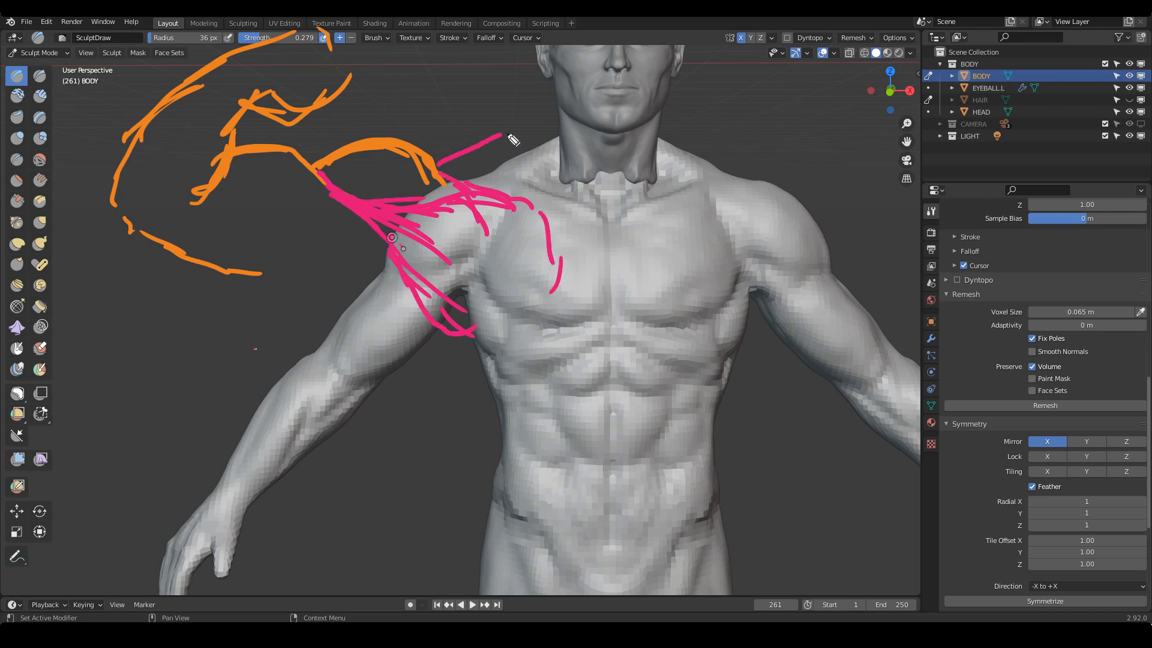
{"action": "mouse_move", "coordinate": [445, 174]}
{"action": "left_mouse_down"}
{"action": "mouse_move", "coordinate": [414, 146]}
{"action": "mouse_move", "coordinate": [309, 164]}
{"action": "left_mouse_up"}
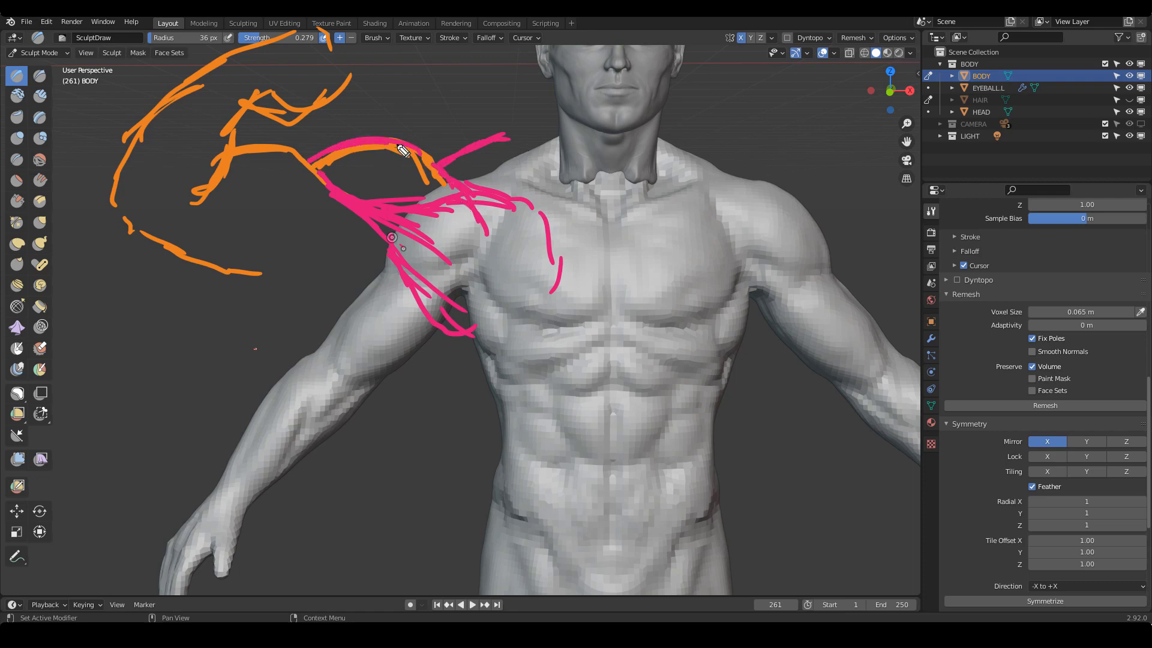
{"action": "left_click_drag", "start_coordinate": [485, 199], "coordinate": [324, 201]}
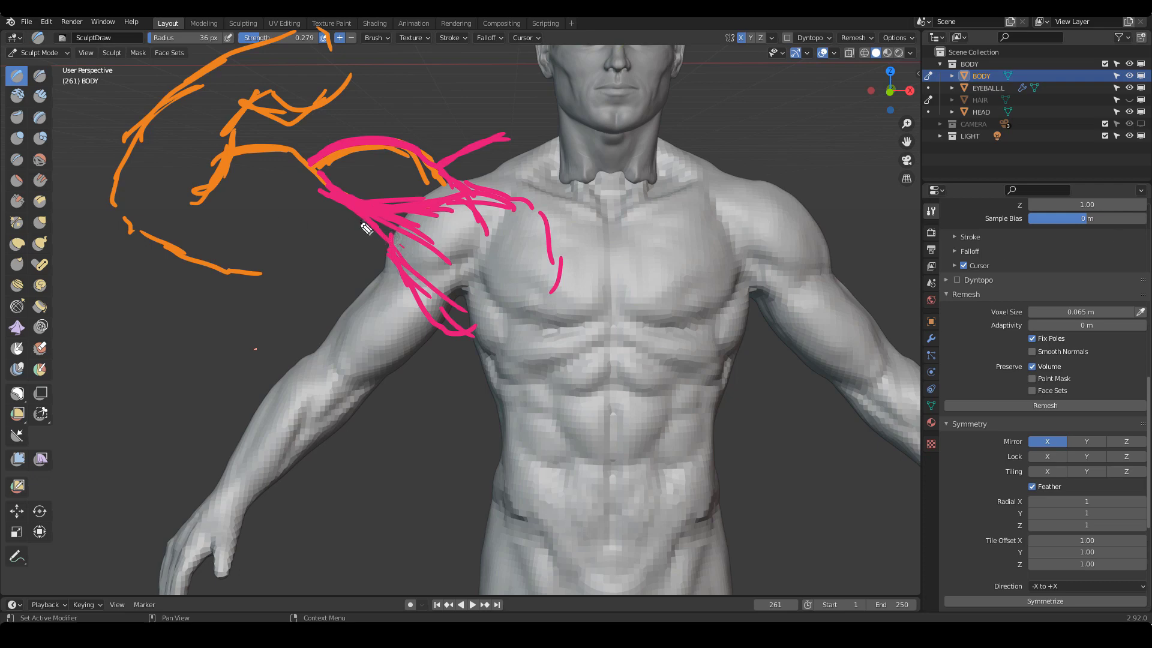
Add blue and yellow lines along the sketched upper arm to show muscles running from the armpit to the elbow
{"action": "mouse_move", "coordinate": [366, 223]}
{"action": "left_mouse_down"}
{"action": "mouse_move", "coordinate": [269, 244]}
{"action": "mouse_move", "coordinate": [196, 210]}
{"action": "left_mouse_up"}
{"action": "mouse_move", "coordinate": [364, 221]}
{"action": "left_mouse_down"}
{"action": "mouse_move", "coordinate": [207, 212]}
{"action": "mouse_move", "coordinate": [297, 235]}
{"action": "left_mouse_up"}
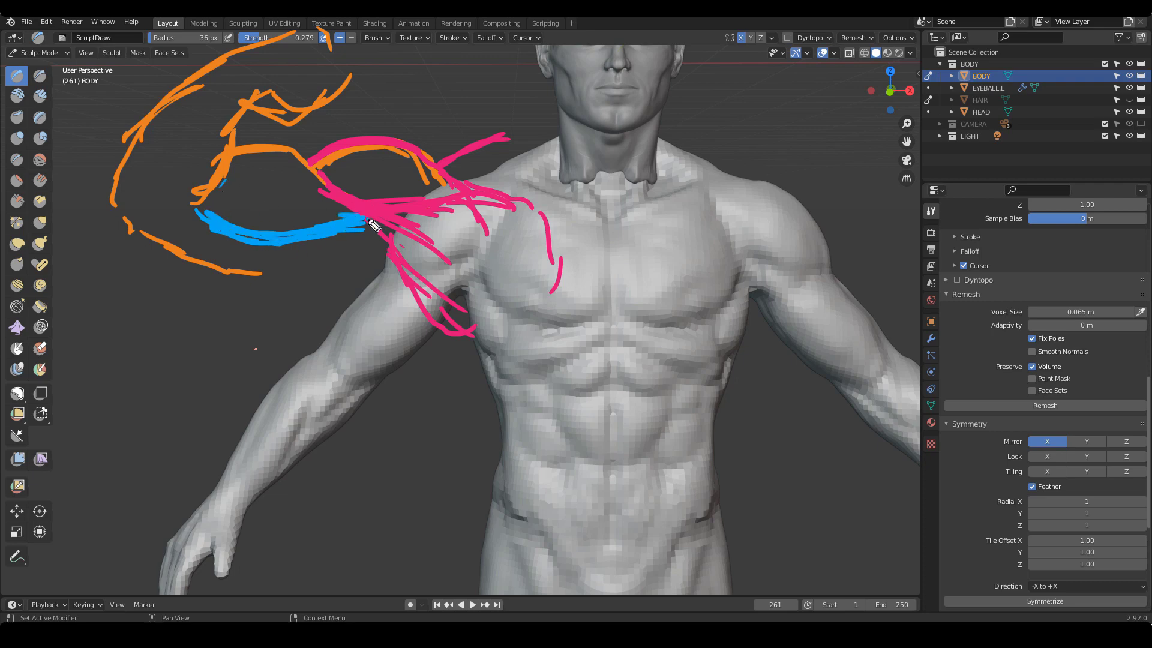
{"action": "left_click_drag", "start_coordinate": [370, 221], "coordinate": [240, 227]}
{"action": "mouse_move", "coordinate": [367, 220]}
{"action": "left_mouse_down"}
{"action": "mouse_move", "coordinate": [315, 233]}
{"action": "mouse_move", "coordinate": [345, 246]}
{"action": "mouse_move", "coordinate": [378, 243]}
{"action": "mouse_move", "coordinate": [231, 234]}
{"action": "mouse_move", "coordinate": [191, 210]}
{"action": "left_mouse_up"}
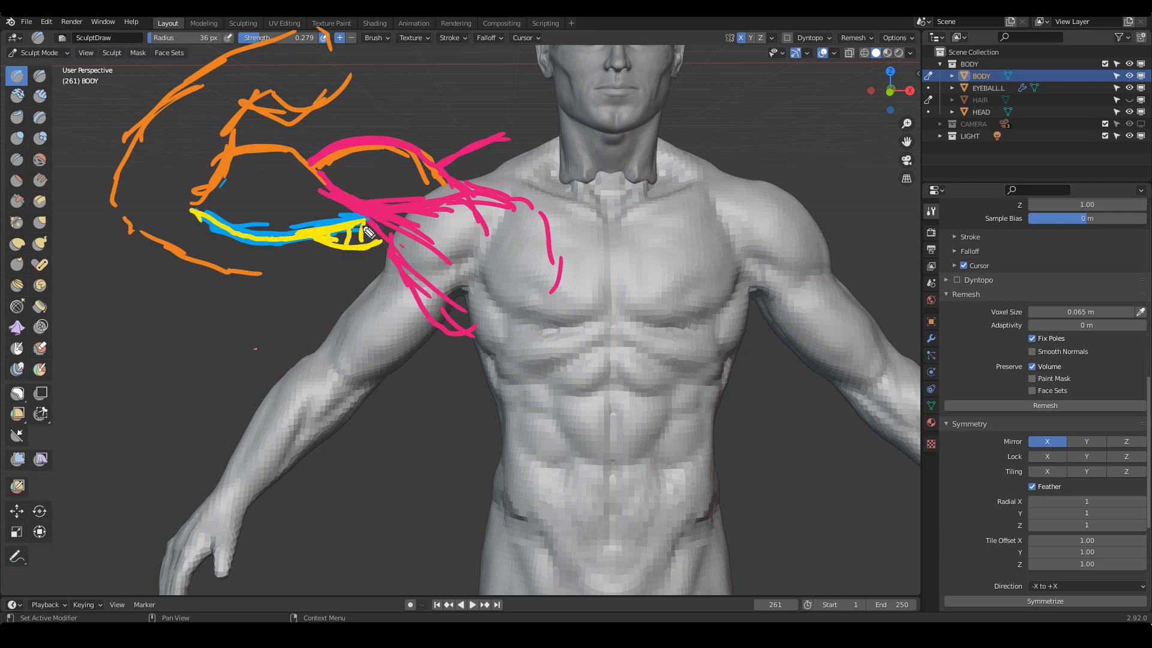
{"action": "mouse_move", "coordinate": [314, 244]}
{"action": "left_mouse_down"}
{"action": "mouse_move", "coordinate": [327, 247]}
{"action": "mouse_move", "coordinate": [267, 245]}
{"action": "mouse_move", "coordinate": [201, 216]}
{"action": "mouse_move", "coordinate": [260, 243]}
{"action": "mouse_move", "coordinate": [140, 236]}
{"action": "left_mouse_up"}
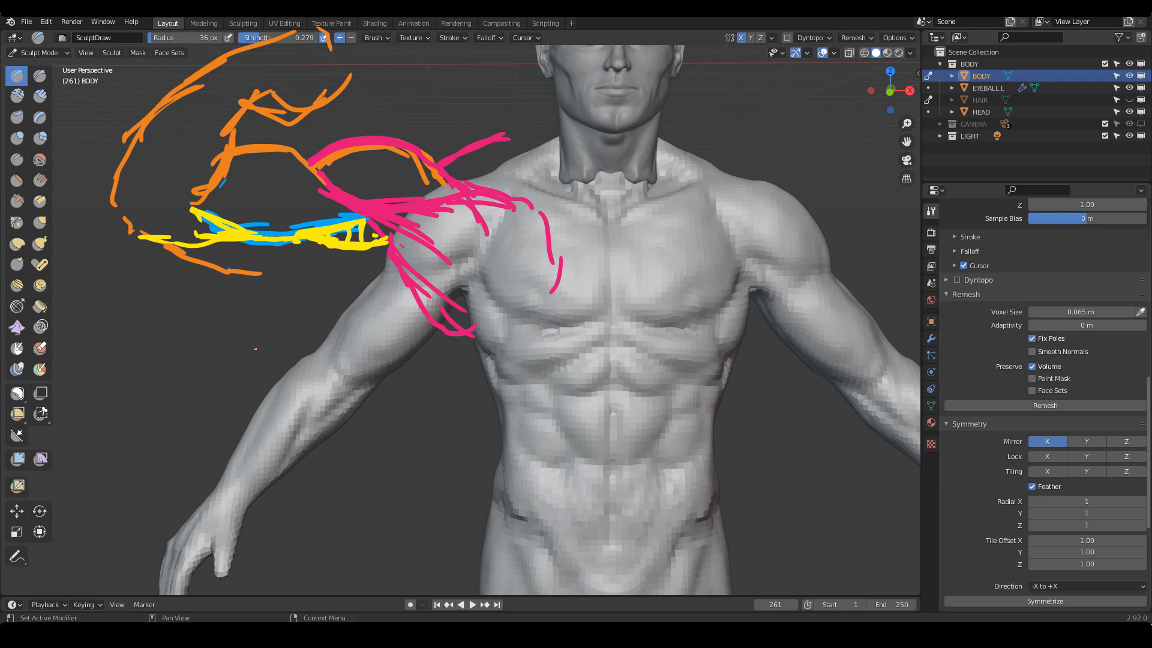
Outline the underside of the sketched upper arm in green, and clear the whole drawing
{"action": "mouse_move", "coordinate": [201, 251]}
{"action": "left_mouse_down"}
{"action": "mouse_move", "coordinate": [300, 290]}
{"action": "mouse_move", "coordinate": [390, 264]}
{"action": "left_mouse_up"}
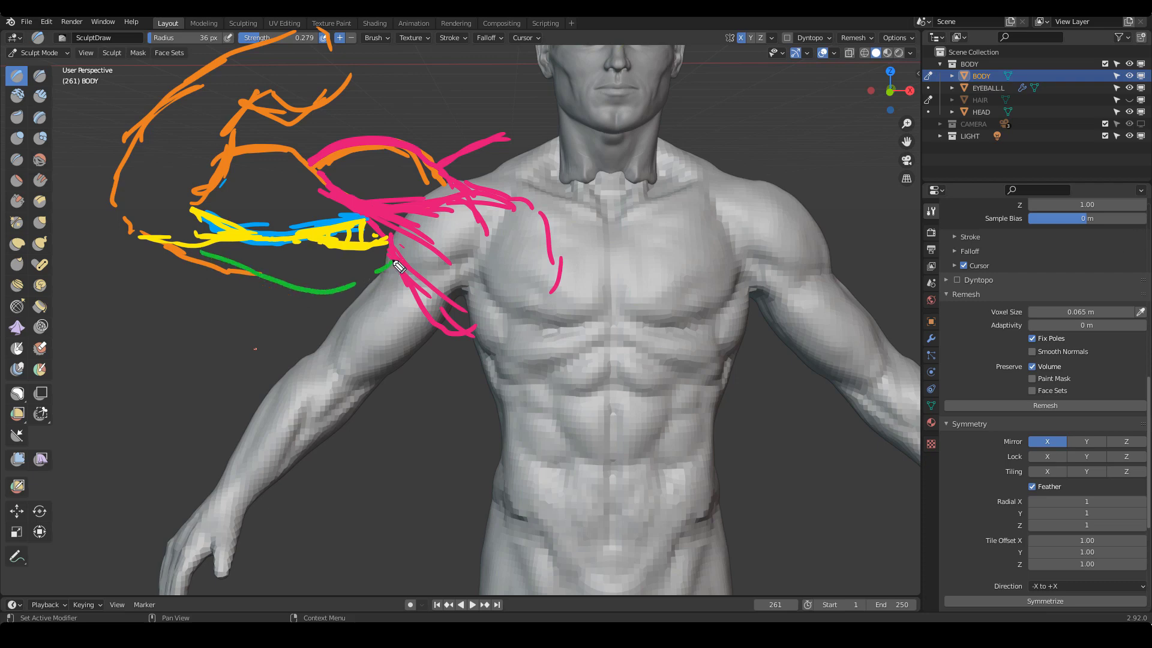
{"action": "mouse_move", "coordinate": [310, 258]}
{"action": "left_mouse_down"}
{"action": "mouse_move", "coordinate": [301, 282]}
{"action": "mouse_move", "coordinate": [343, 286]}
{"action": "left_mouse_up"}
{"action": "left_click_drag", "start_coordinate": [396, 258], "coordinate": [256, 282]}
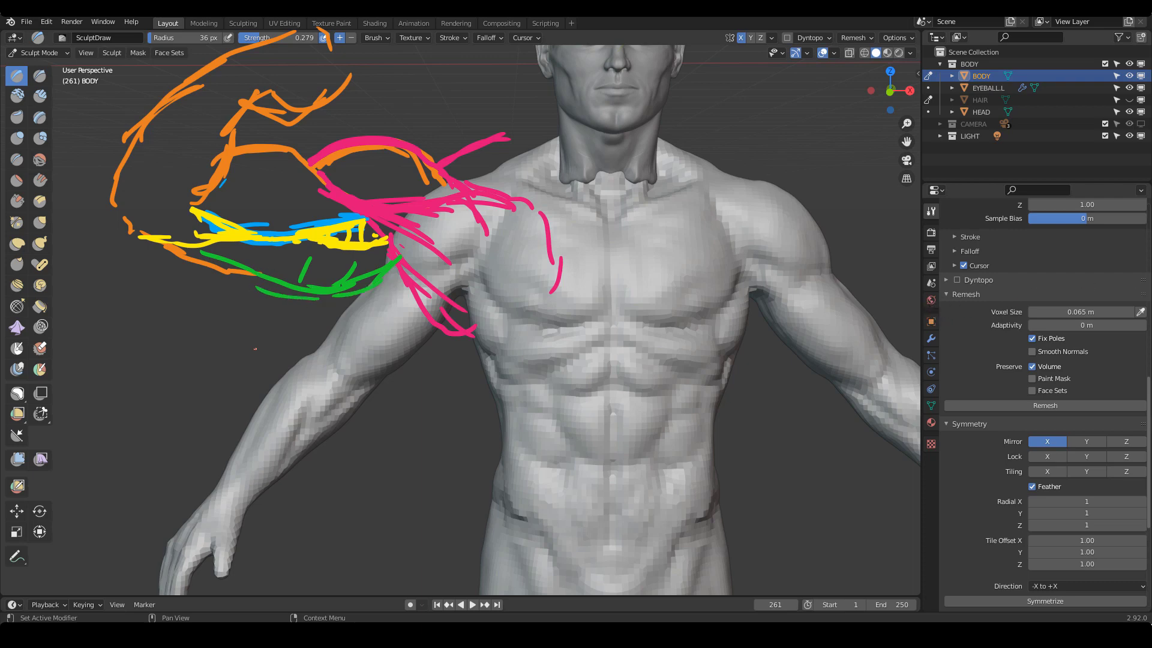
{"action": "key", "text": "e"}
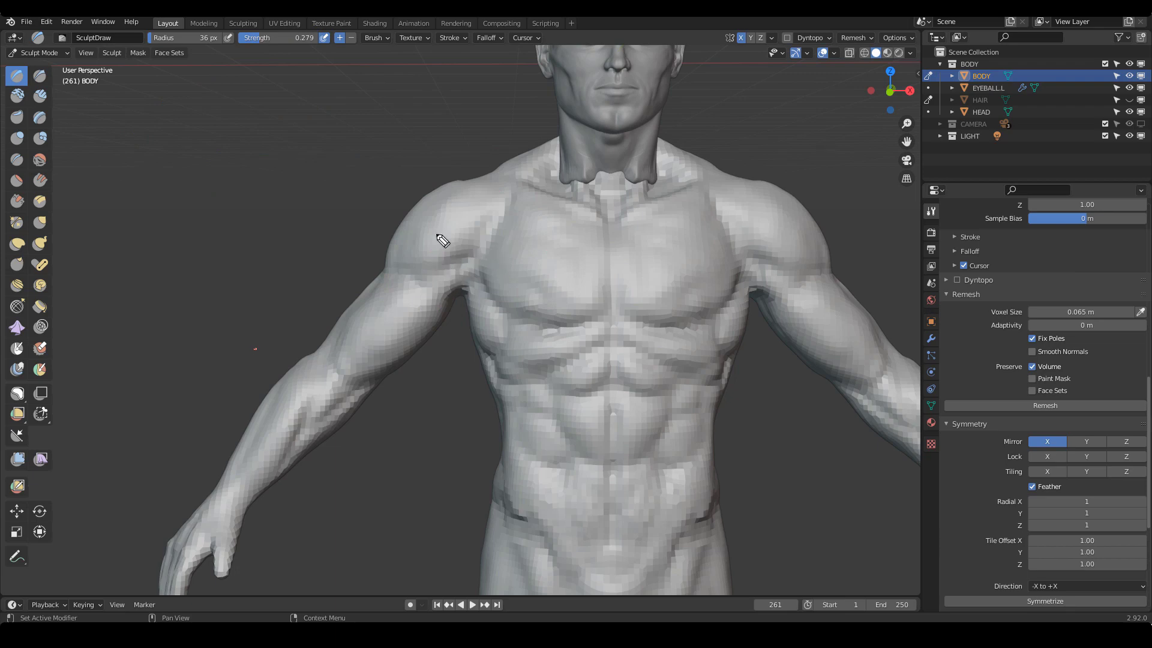
Mark crossing green and dark red lines over the model's front shoulder and armpit, and clear them
{"action": "left_click_drag", "start_coordinate": [444, 228], "coordinate": [515, 299]}
{"action": "left_click_drag", "start_coordinate": [486, 229], "coordinate": [423, 318]}
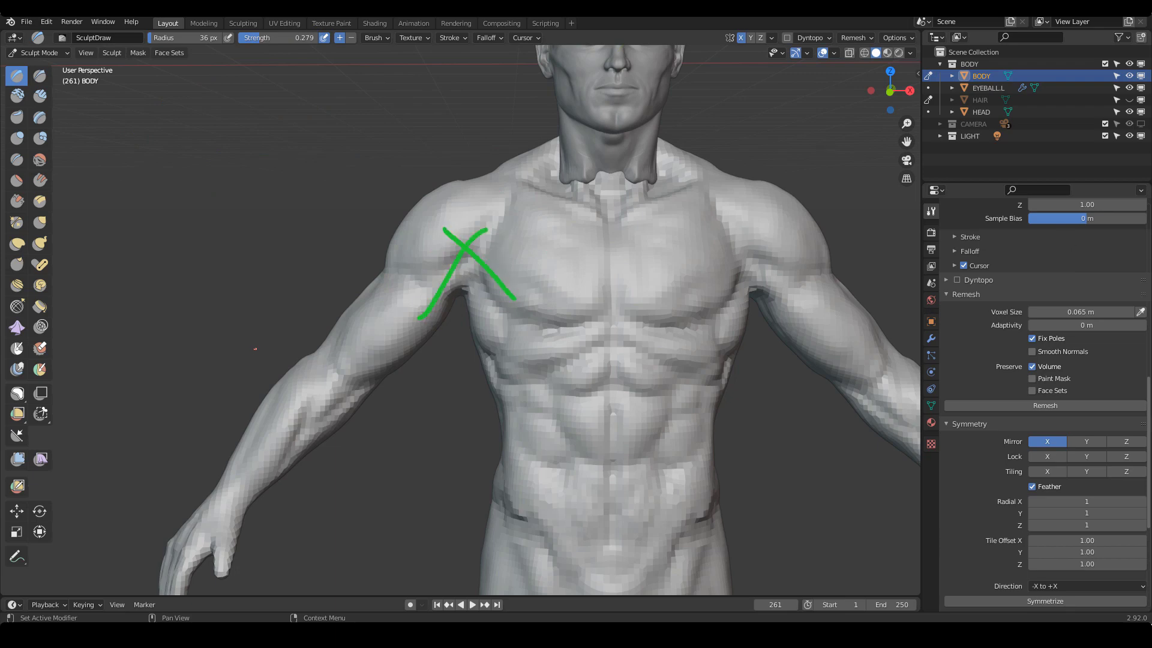
{"action": "mouse_move", "coordinate": [450, 232]}
{"action": "left_mouse_down"}
{"action": "mouse_move", "coordinate": [508, 298]}
{"action": "mouse_move", "coordinate": [409, 327]}
{"action": "left_mouse_up"}
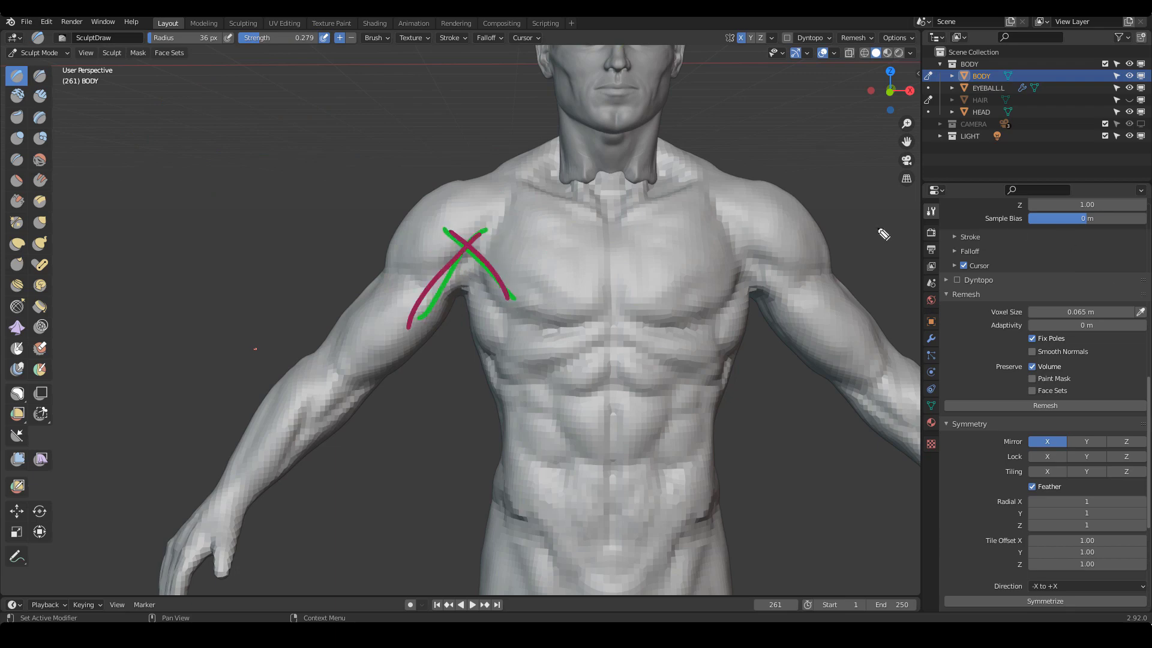
{"action": "key", "text": "e"}
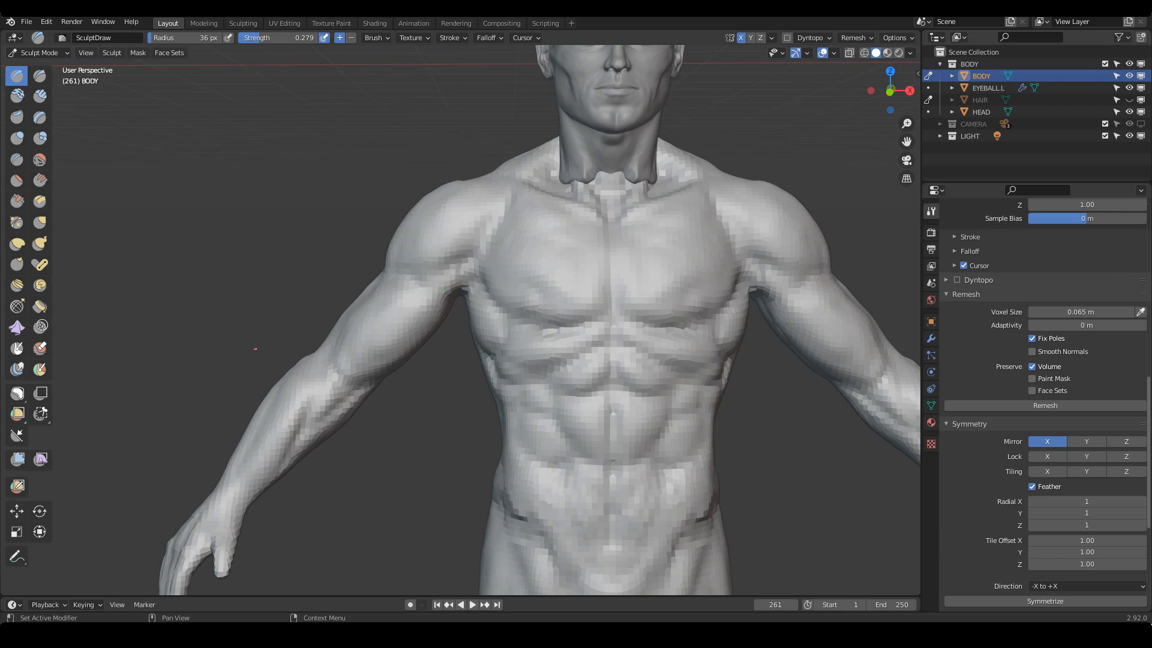
Outline the model's deltoid in orange and draw the chest muscle fibres converging beneath it in blue
{"action": "mouse_move", "coordinate": [469, 177]}
{"action": "left_mouse_down"}
{"action": "mouse_move", "coordinate": [402, 207]}
{"action": "mouse_move", "coordinate": [385, 241]}
{"action": "left_mouse_up"}
{"action": "mouse_move", "coordinate": [465, 181]}
{"action": "left_mouse_down"}
{"action": "mouse_move", "coordinate": [396, 222]}
{"action": "mouse_move", "coordinate": [392, 265]}
{"action": "left_mouse_up"}
{"action": "mouse_move", "coordinate": [387, 267]}
{"action": "left_mouse_down"}
{"action": "mouse_move", "coordinate": [402, 208]}
{"action": "mouse_move", "coordinate": [499, 188]}
{"action": "mouse_move", "coordinate": [406, 270]}
{"action": "mouse_move", "coordinate": [389, 267]}
{"action": "mouse_move", "coordinate": [425, 264]}
{"action": "left_mouse_up"}
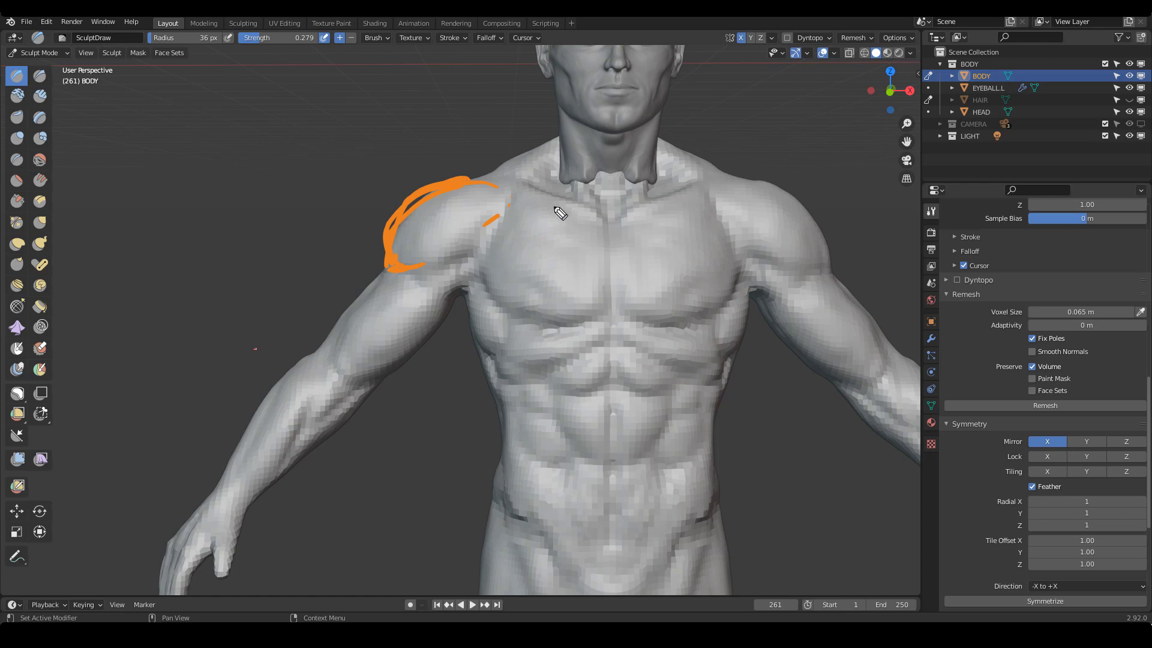
{"action": "left_click_drag", "start_coordinate": [534, 197], "coordinate": [449, 268]}
{"action": "left_click_drag", "start_coordinate": [602, 223], "coordinate": [424, 267]}
{"action": "mouse_move", "coordinate": [503, 278]}
{"action": "left_mouse_down"}
{"action": "mouse_move", "coordinate": [444, 267]}
{"action": "mouse_move", "coordinate": [467, 274]}
{"action": "left_mouse_up"}
{"action": "left_click_drag", "start_coordinate": [591, 318], "coordinate": [404, 269]}
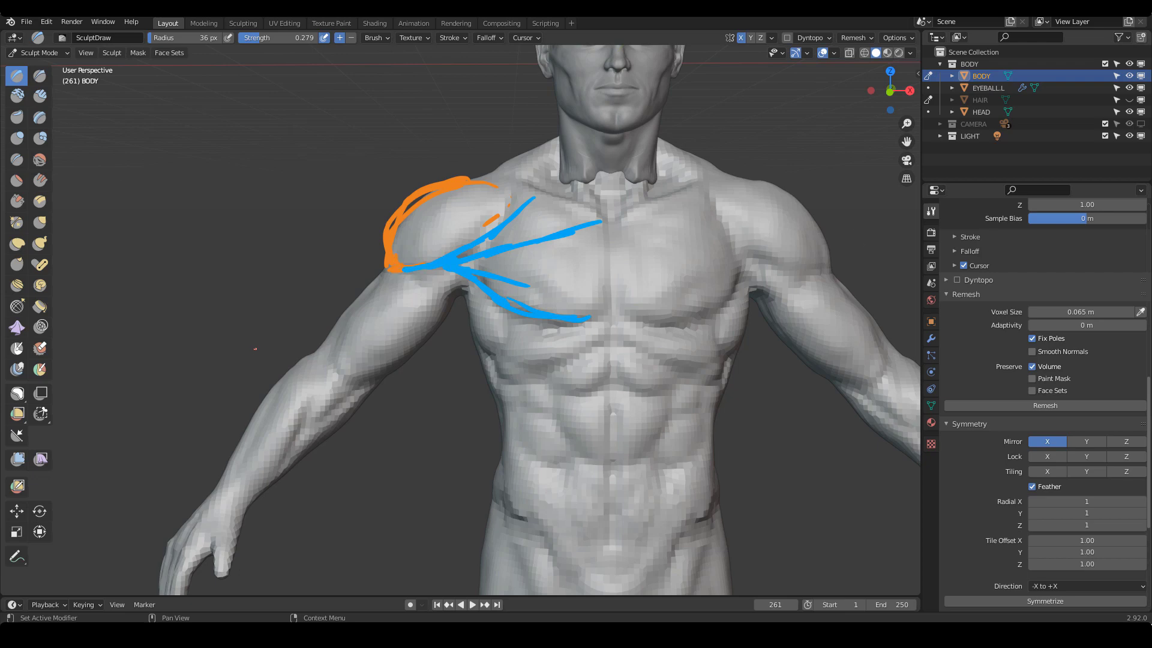
{"action": "mouse_move", "coordinate": [423, 198]}
{"action": "left_mouse_down"}
{"action": "mouse_move", "coordinate": [381, 249]}
{"action": "mouse_move", "coordinate": [420, 266]}
{"action": "mouse_move", "coordinate": [419, 278]}
{"action": "mouse_move", "coordinate": [509, 214]}
{"action": "left_mouse_up"}
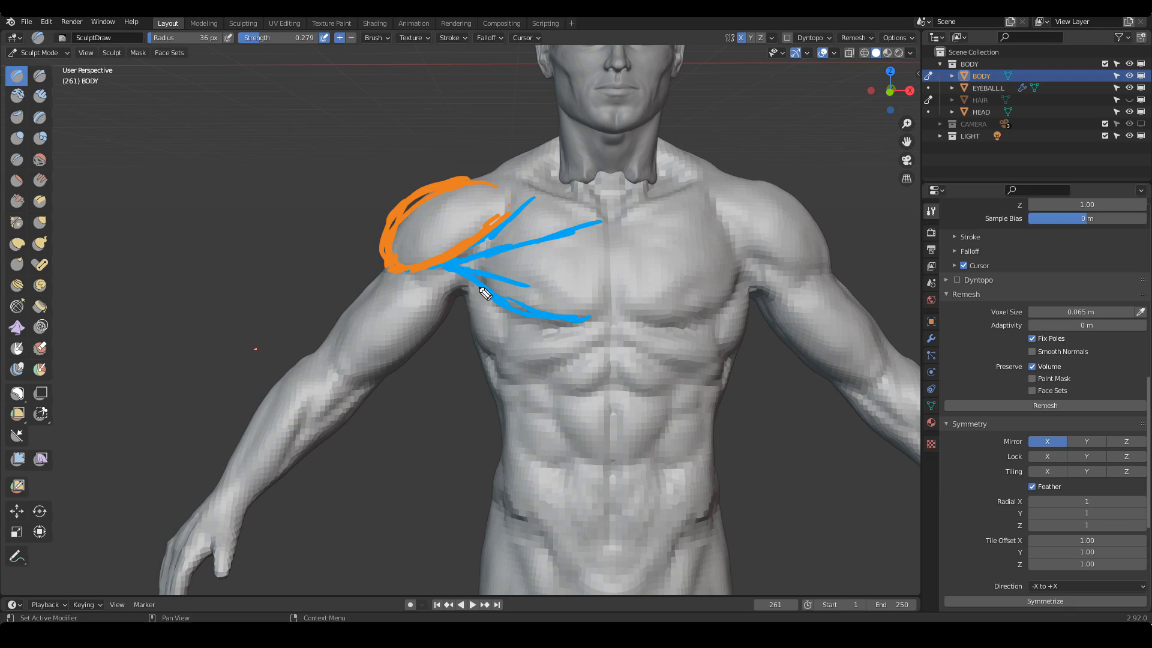
Outline the biceps in pink below the deltoid, circle the whole shoulder region, and clear the annotations
{"action": "mouse_move", "coordinate": [462, 276]}
{"action": "left_mouse_down"}
{"action": "mouse_move", "coordinate": [399, 360]}
{"action": "mouse_move", "coordinate": [362, 376]}
{"action": "left_mouse_up"}
{"action": "mouse_move", "coordinate": [445, 272]}
{"action": "left_mouse_down"}
{"action": "mouse_move", "coordinate": [458, 291]}
{"action": "mouse_move", "coordinate": [379, 369]}
{"action": "mouse_move", "coordinate": [348, 384]}
{"action": "left_mouse_up"}
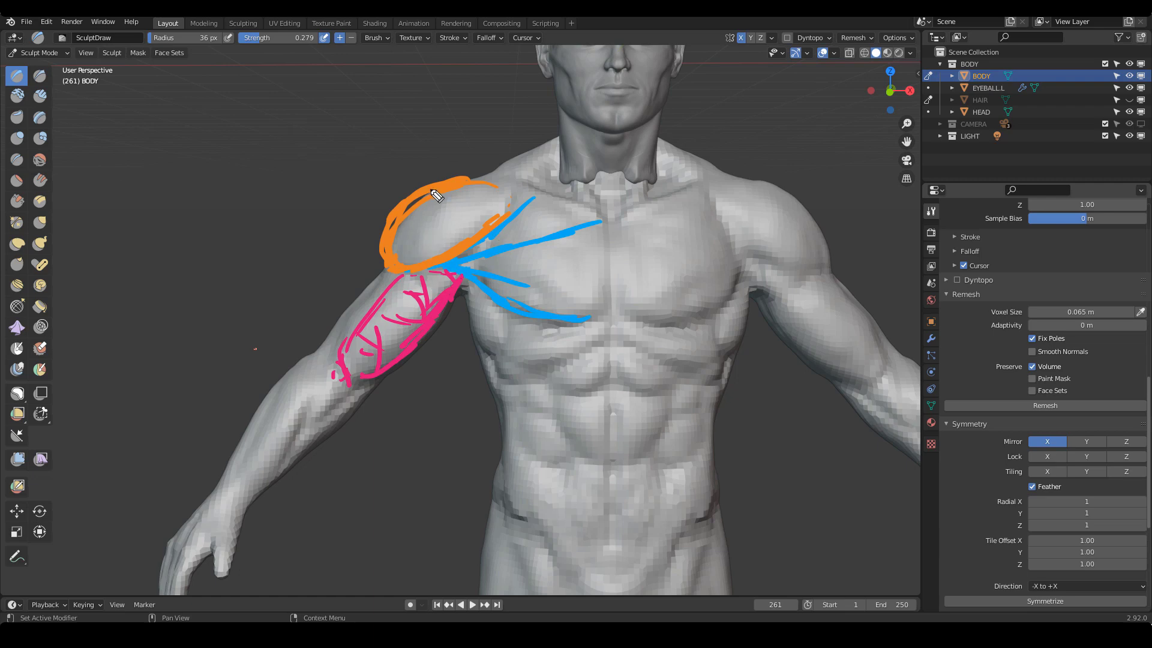
{"action": "mouse_move", "coordinate": [444, 119]}
{"action": "left_mouse_down"}
{"action": "mouse_move", "coordinate": [555, 133]}
{"action": "mouse_move", "coordinate": [247, 270]}
{"action": "left_mouse_up"}
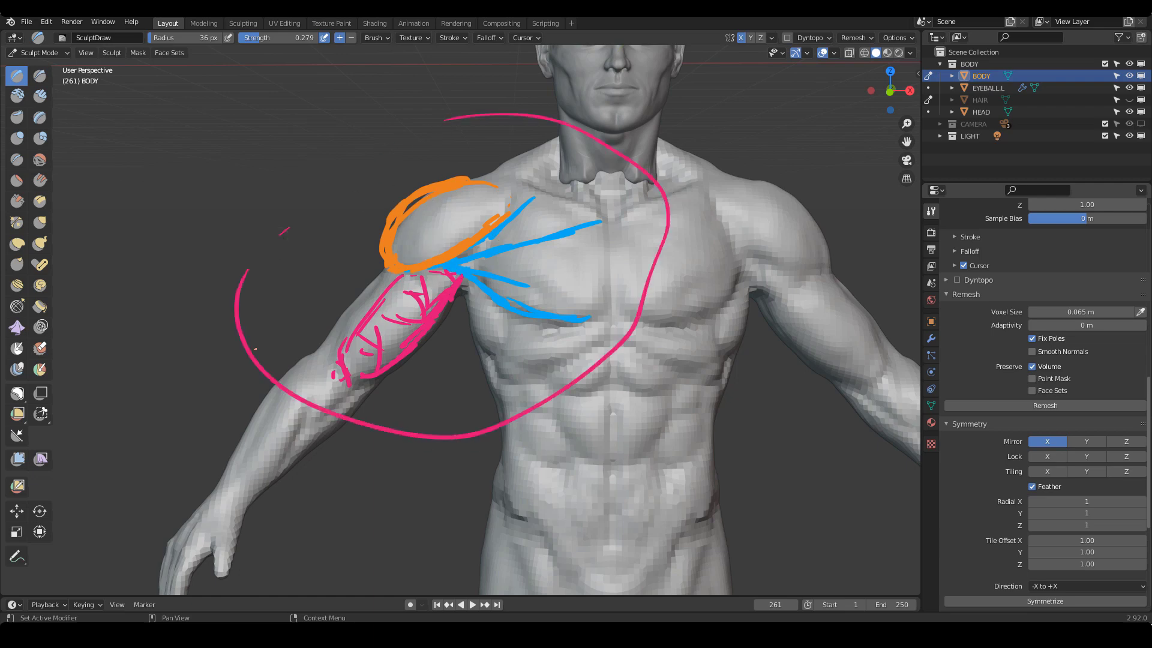
{"action": "key", "text": "Escape"}
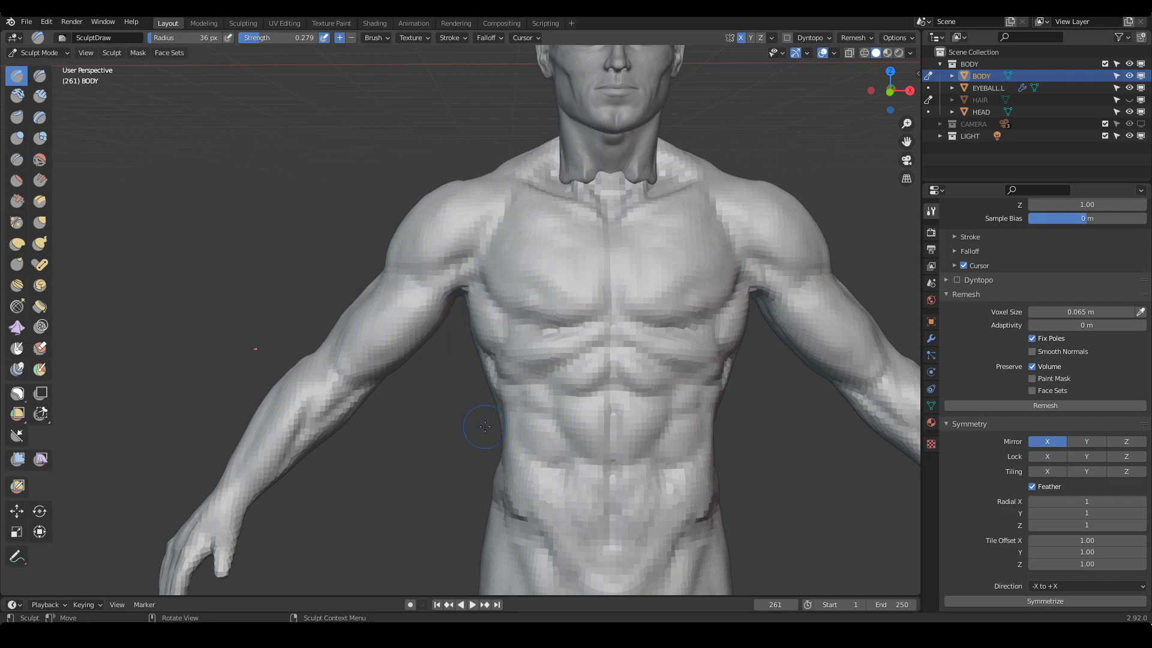
Review the biceps origin and insertion image results in the browser, and return to Blender for a closer view of the torso
{"action": "left_click", "coordinate": [480, 596]}
{"action": "scroll", "coordinate": [365, 391], "scroll_direction": "up", "scroll_amount": 3}
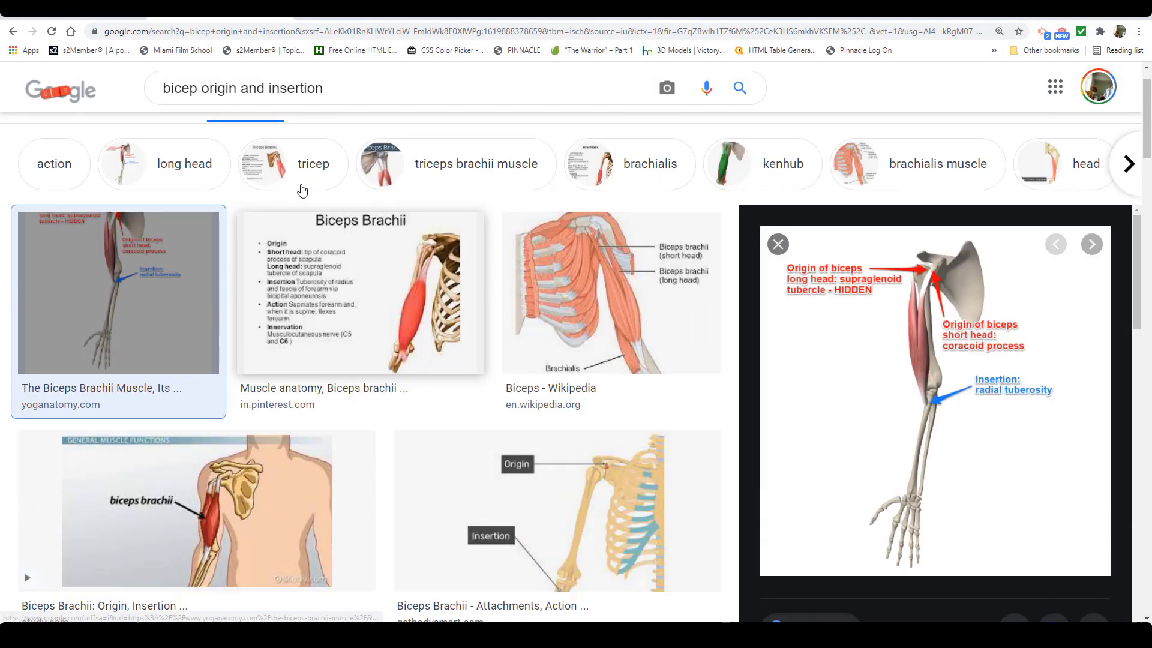
{"action": "double_click", "coordinate": [199, 100]}
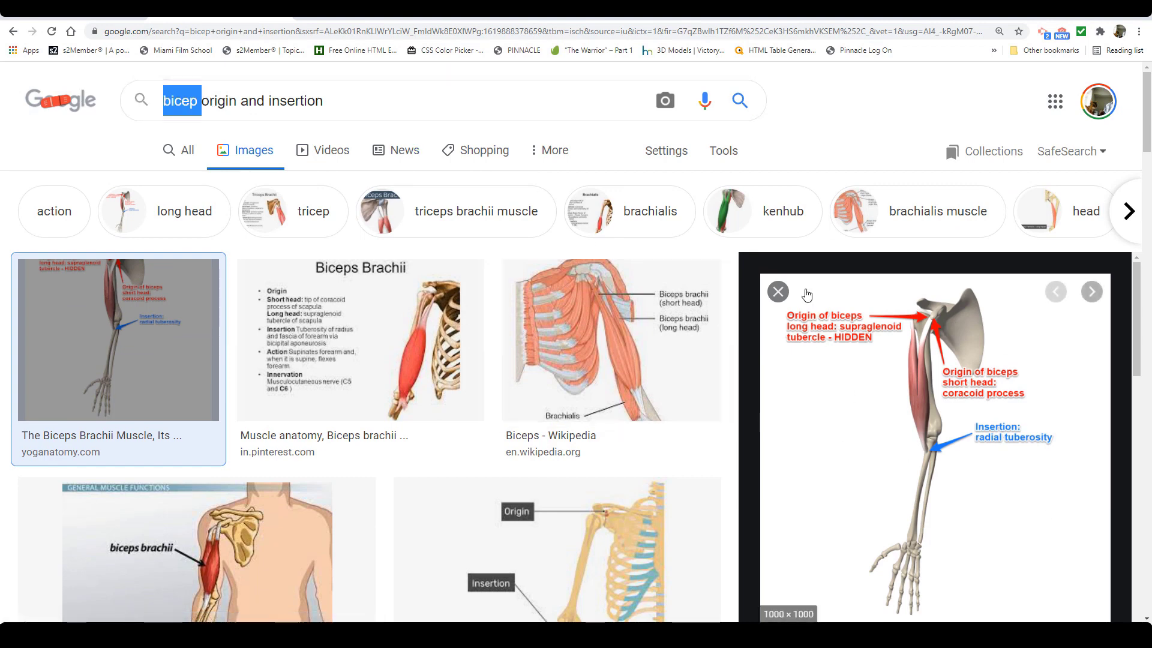
{"action": "scroll", "coordinate": [908, 355], "scroll_direction": "down", "scroll_amount": 2}
{"action": "scroll", "coordinate": [907, 355], "scroll_direction": "up", "scroll_amount": 2}
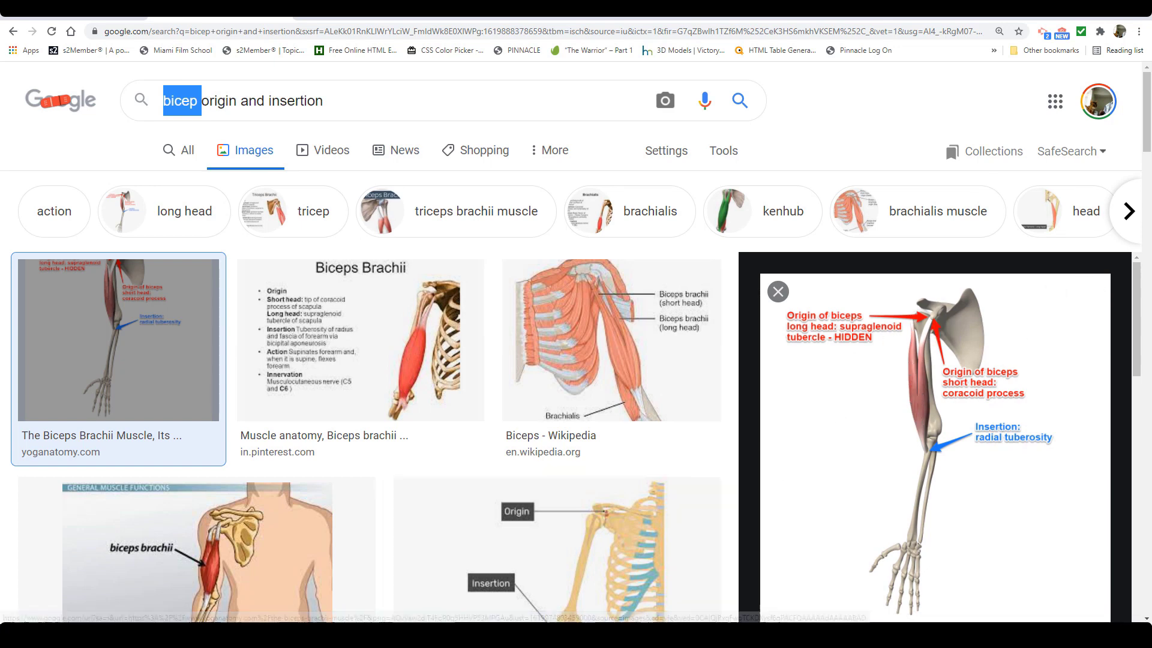
{"action": "left_click", "coordinate": [510, 635]}
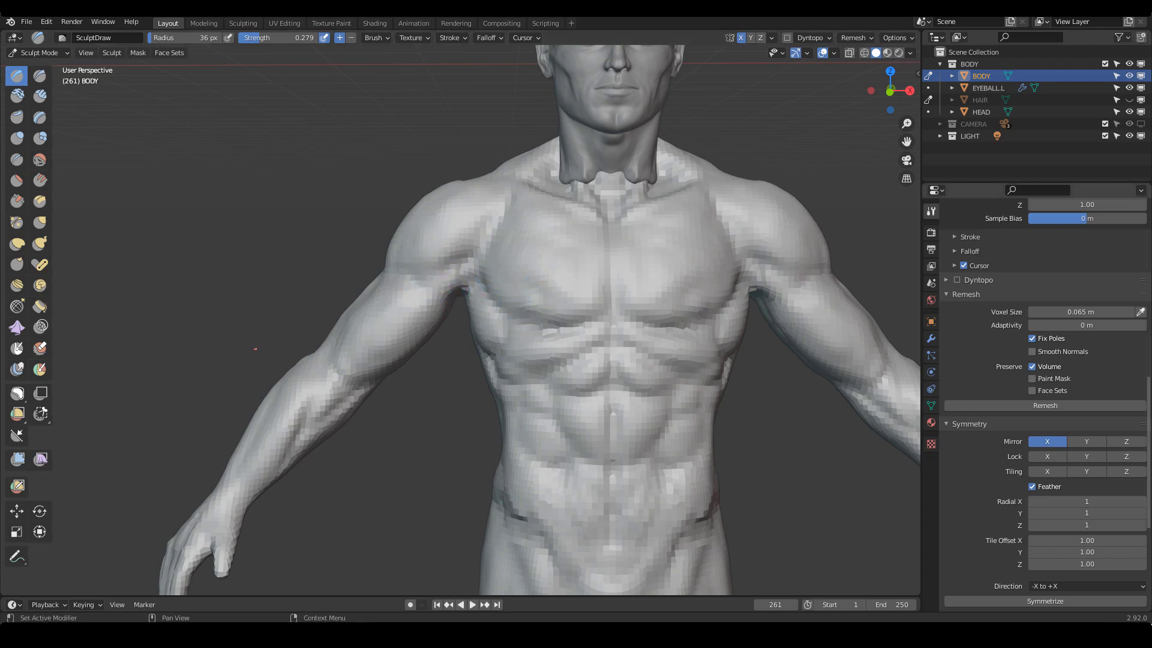
{"action": "scroll", "coordinate": [440, 367], "scroll_direction": "up", "scroll_amount": 2}
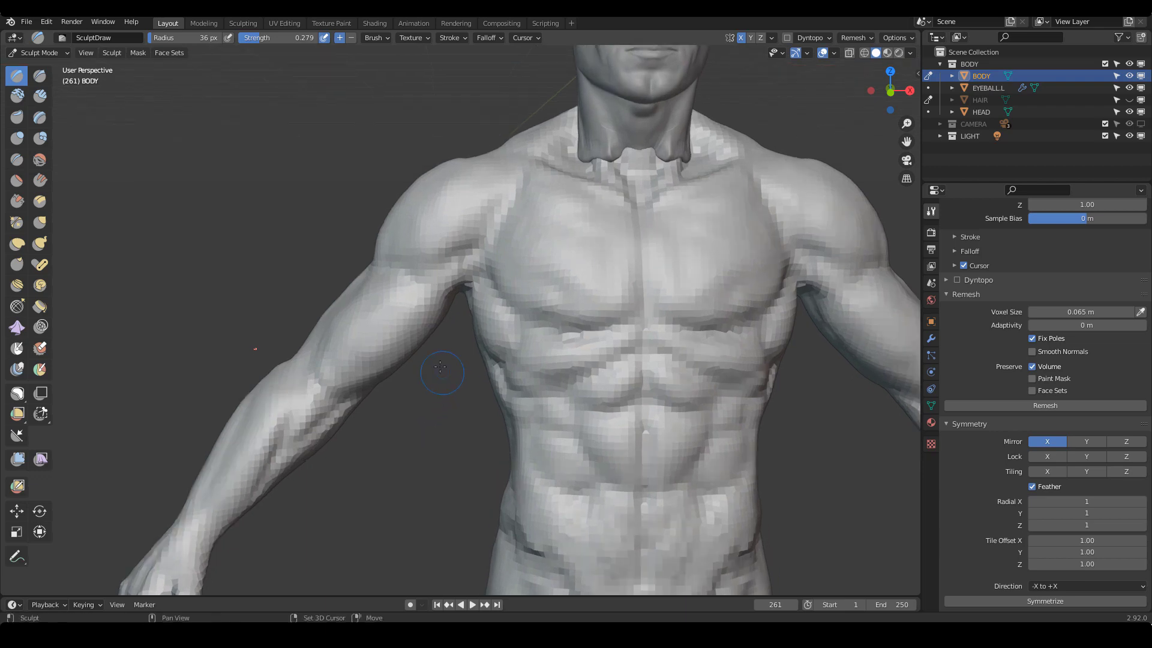
Build up the front deltoid and its border with the chest using Clay Strips at about a 37 px radius
{"action": "key", "text": "c"}
{"action": "mouse_move", "coordinate": [524, 298]}
{"action": "middle_mouse_down", "text": "shift"}
{"action": "mouse_move", "coordinate": [543, 365]}
{"action": "mouse_move", "coordinate": [518, 317]}
{"action": "mouse_move", "coordinate": [540, 291]}
{"action": "mouse_move", "coordinate": [528, 278]}
{"action": "middle_mouse_up", "text": "shift"}
{"action": "key", "text": "f"}
{"action": "left_click", "coordinate": [544, 236]}
{"action": "mouse_move", "coordinate": [474, 240]}
{"action": "left_mouse_down"}
{"action": "mouse_move", "coordinate": [450, 270]}
{"action": "mouse_move", "coordinate": [496, 218]}
{"action": "mouse_move", "coordinate": [494, 242]}
{"action": "left_mouse_up"}
{"action": "key", "text": "f"}
{"action": "left_click", "coordinate": [491, 243]}
{"action": "left_click_drag", "start_coordinate": [459, 284], "coordinate": [453, 298]}
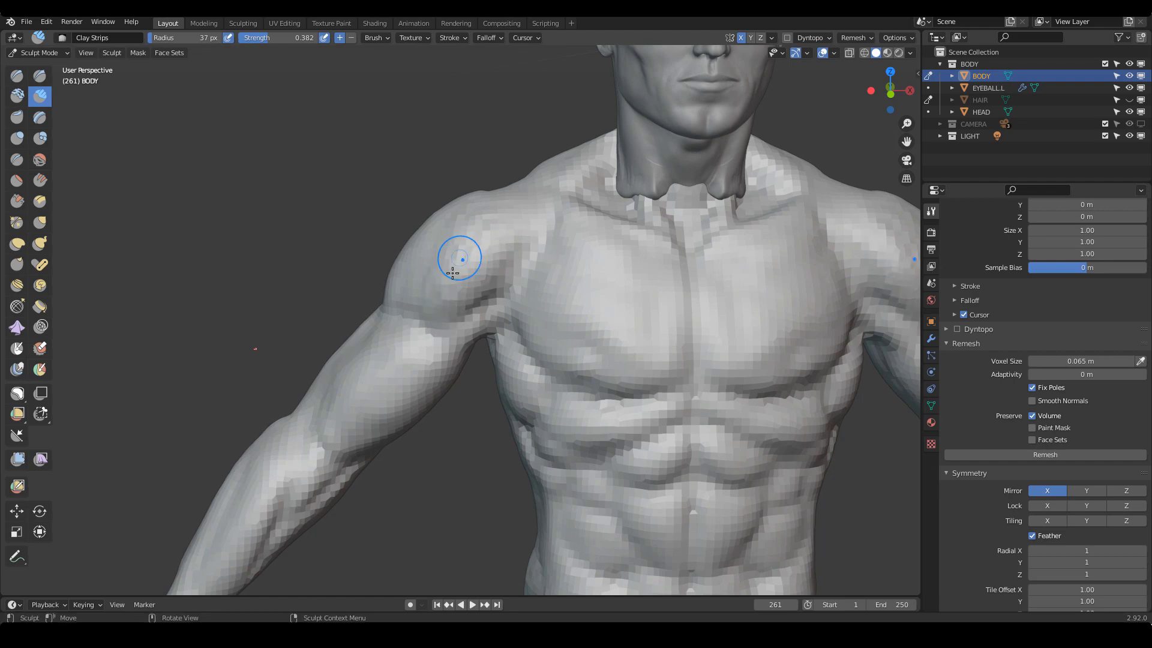
Add clay strips along the outer deltoid and the top of the upper arm, working from several angles
{"action": "middle_click_drag", "start_coordinate": [458, 257], "coordinate": [454, 220]}
{"action": "left_click_drag", "start_coordinate": [441, 302], "coordinate": [443, 294]}
{"action": "middle_click_drag", "start_coordinate": [465, 268], "coordinate": [445, 268]}
{"action": "mouse_move", "coordinate": [445, 268]}
{"action": "left_mouse_down"}
{"action": "mouse_move", "coordinate": [424, 252]}
{"action": "mouse_move", "coordinate": [427, 264]}
{"action": "left_mouse_up"}
{"action": "mouse_move", "coordinate": [501, 288]}
{"action": "middle_mouse_down"}
{"action": "mouse_move", "coordinate": [480, 300]}
{"action": "mouse_move", "coordinate": [450, 294]}
{"action": "middle_mouse_up"}
{"action": "key", "text": "bracketleft"}
{"action": "left_click_drag", "start_coordinate": [423, 273], "coordinate": [418, 258]}
Reshape the shoulder and upper chest with the Grab brush, finishing at a radius of 88 px
{"action": "mouse_move", "coordinate": [449, 311]}
{"action": "middle_mouse_down"}
{"action": "mouse_move", "coordinate": [485, 310]}
{"action": "mouse_move", "coordinate": [491, 275]}
{"action": "mouse_move", "coordinate": [462, 306]}
{"action": "mouse_move", "coordinate": [536, 226]}
{"action": "mouse_move", "coordinate": [586, 296]}
{"action": "mouse_move", "coordinate": [564, 336]}
{"action": "mouse_move", "coordinate": [621, 285]}
{"action": "middle_mouse_up"}
{"action": "key", "text": "g"}
{"action": "key", "text": "f"}
{"action": "left_click", "coordinate": [660, 287]}
{"action": "key", "text": "f"}
{"action": "left_click", "coordinate": [702, 287]}
{"action": "left_click_drag", "start_coordinate": [606, 212], "coordinate": [621, 228]}
{"action": "scroll", "coordinate": [633, 239], "scroll_direction": "down", "scroll_amount": 1}
{"action": "mouse_move", "coordinate": [679, 264]}
{"action": "middle_mouse_down", "text": "shift"}
{"action": "mouse_move", "coordinate": [612, 236]}
{"action": "mouse_move", "coordinate": [615, 318]}
{"action": "mouse_move", "coordinate": [571, 258]}
{"action": "mouse_move", "coordinate": [553, 275]}
{"action": "middle_mouse_up", "text": "shift"}
{"action": "left_click_drag", "start_coordinate": [553, 275], "coordinate": [544, 271], "text": "alt"}
{"action": "key", "text": "f"}
{"action": "left_click", "coordinate": [492, 232]}
{"action": "left_click_drag", "start_coordinate": [493, 188], "coordinate": [492, 200]}
{"action": "mouse_move", "coordinate": [517, 237]}
{"action": "left_mouse_down", "text": "alt"}
{"action": "mouse_move", "coordinate": [545, 319]}
{"action": "mouse_move", "coordinate": [522, 237]}
{"action": "left_mouse_up", "text": "alt"}
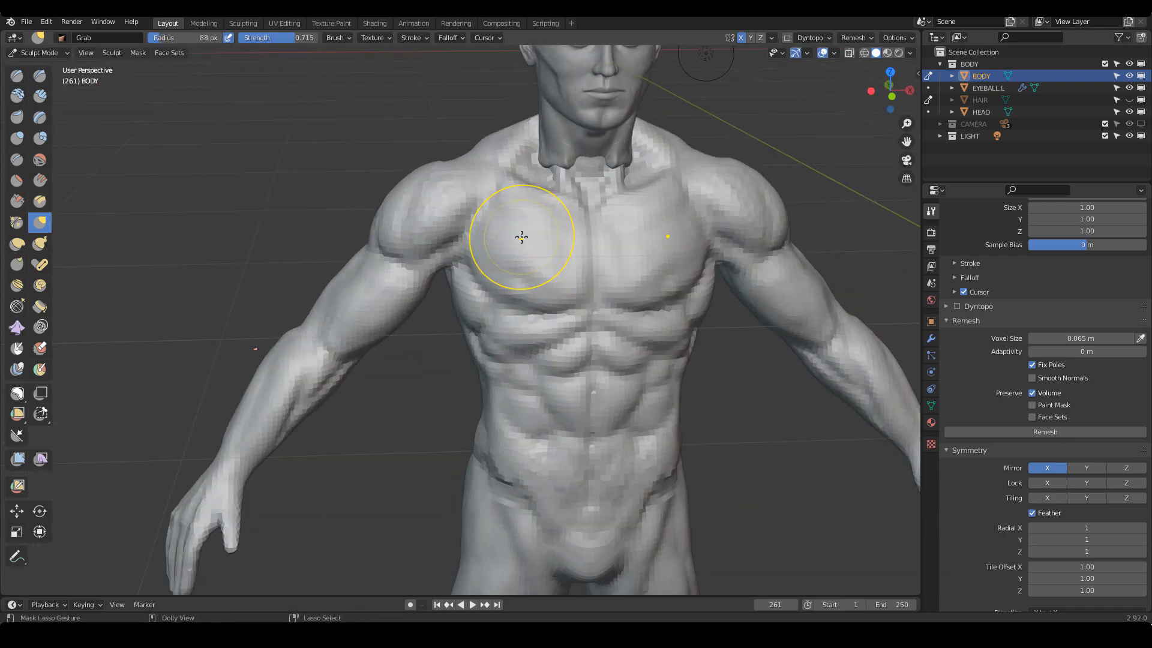
Lay Clay Strips strokes at a 23 px radius across the upper chest, following the muscle fibres toward the armpit
{"action": "key", "text": "c"}
{"action": "key", "text": "f"}
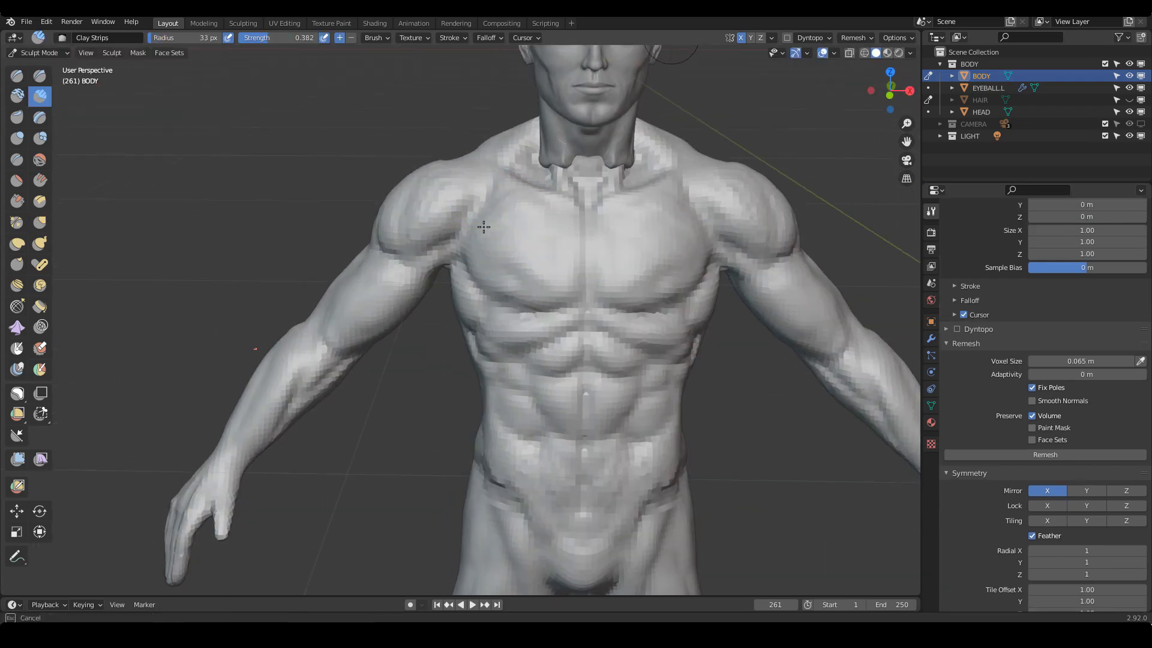
{"action": "left_click", "coordinate": [489, 221]}
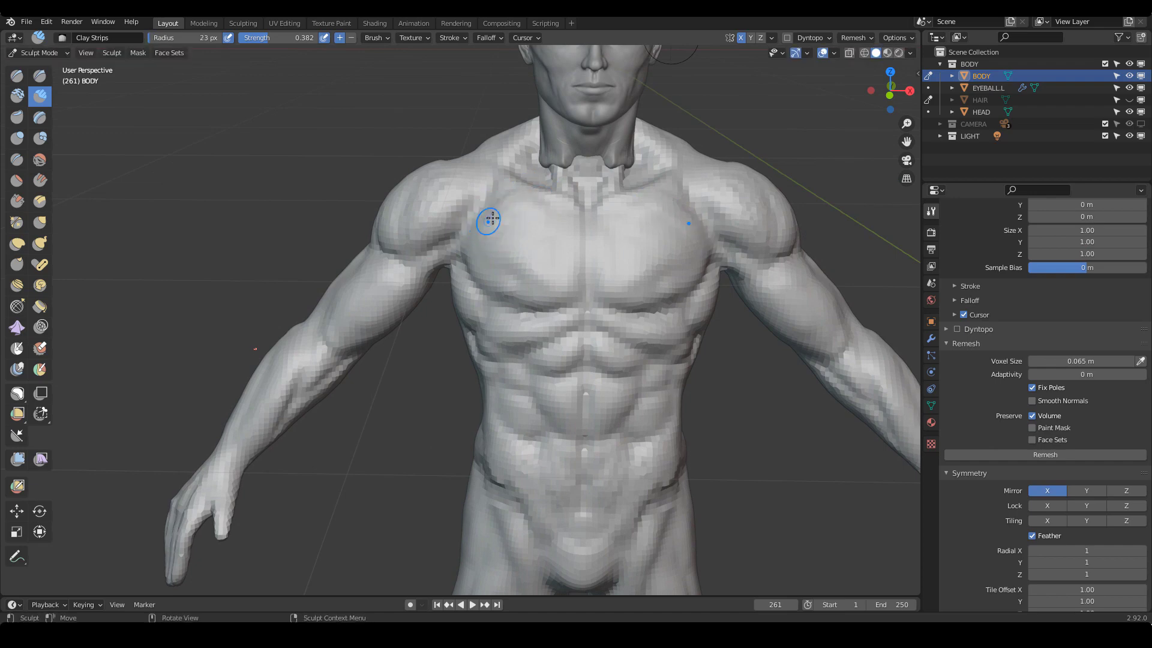
{"action": "left_click_drag", "start_coordinate": [492, 219], "coordinate": [424, 259]}
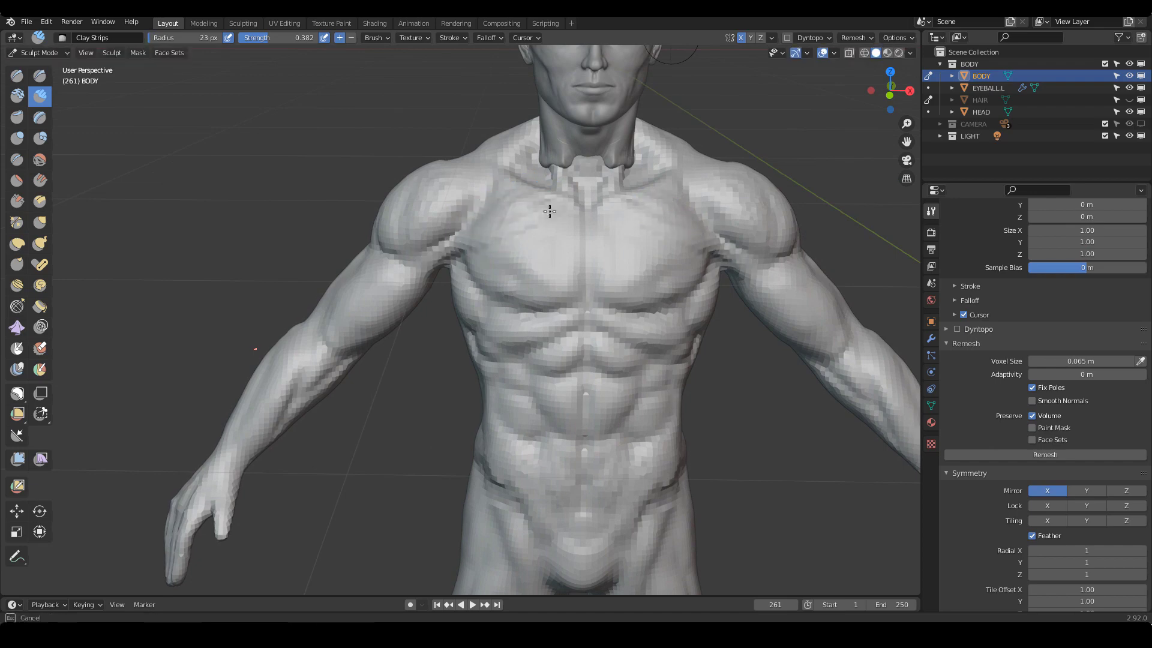
{"action": "left_click_drag", "start_coordinate": [550, 212], "coordinate": [495, 239]}
{"action": "left_click_drag", "start_coordinate": [578, 226], "coordinate": [577, 226]}
Build up the middle and lower chest muscle with Clay Strips, enlarging the brush radius to 36 px
{"action": "key", "text": "f"}
{"action": "mouse_move", "coordinate": [509, 248]}
{"action": "left_mouse_down"}
{"action": "mouse_move", "coordinate": [488, 250]}
{"action": "mouse_move", "coordinate": [516, 268]}
{"action": "mouse_move", "coordinate": [491, 272]}
{"action": "left_mouse_up"}
{"action": "left_click", "coordinate": [527, 255]}
{"action": "mouse_move", "coordinate": [518, 254]}
{"action": "left_mouse_down"}
{"action": "mouse_move", "coordinate": [576, 273]}
{"action": "mouse_move", "coordinate": [457, 274]}
{"action": "mouse_move", "coordinate": [508, 300]}
{"action": "left_mouse_up"}
{"action": "key", "text": "f"}
{"action": "left_click", "coordinate": [491, 254]}
{"action": "left_click_drag", "start_coordinate": [511, 279], "coordinate": [486, 277]}
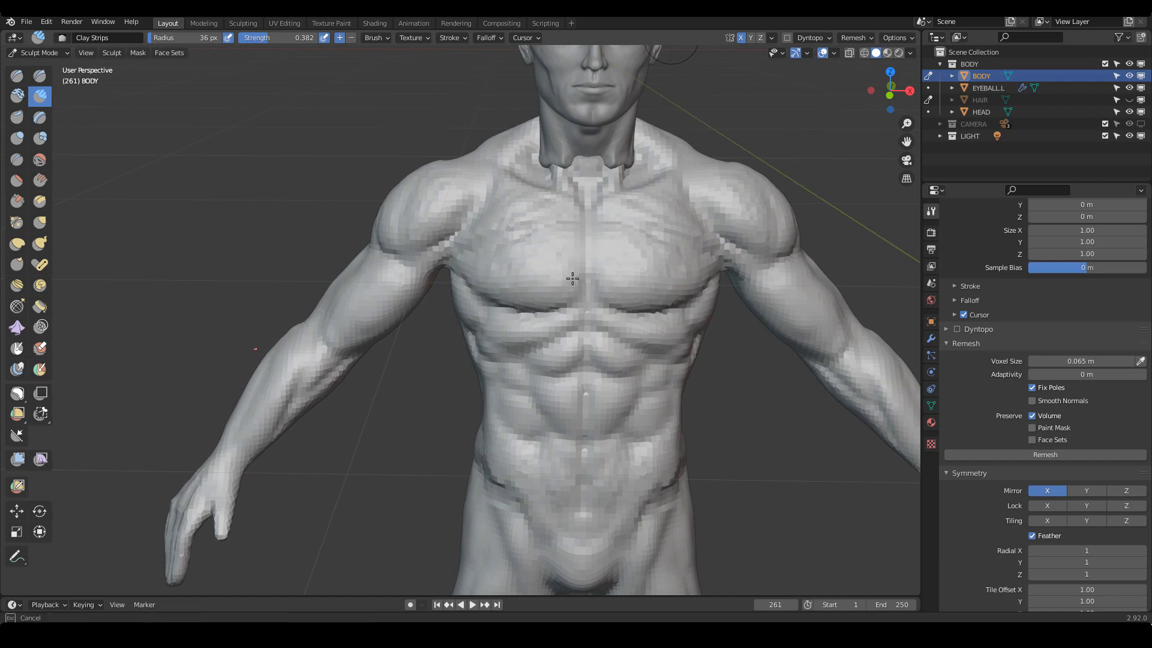
{"action": "left_click_drag", "start_coordinate": [575, 282], "coordinate": [580, 294]}
{"action": "mouse_move", "coordinate": [501, 276]}
{"action": "left_mouse_down"}
{"action": "mouse_move", "coordinate": [474, 276]}
{"action": "mouse_move", "coordinate": [494, 244]}
{"action": "mouse_move", "coordinate": [528, 292]}
{"action": "mouse_move", "coordinate": [507, 301]}
{"action": "mouse_move", "coordinate": [530, 303]}
{"action": "left_mouse_up"}
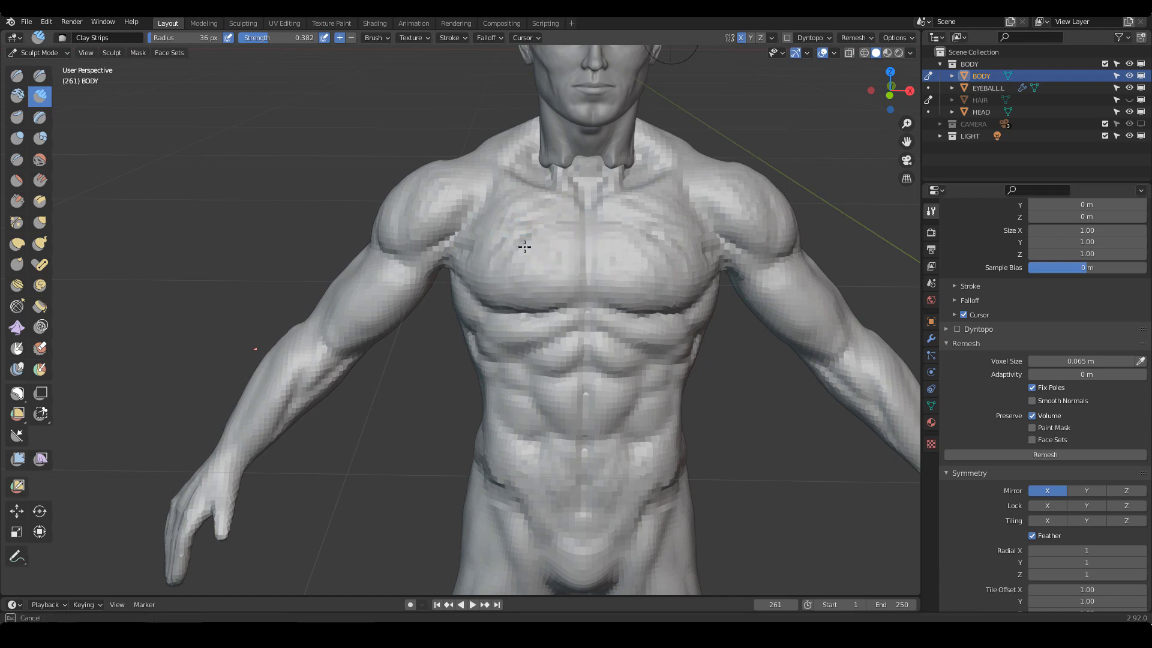
{"action": "left_click_drag", "start_coordinate": [524, 247], "coordinate": [476, 239]}
Carve the crease between the deltoid, biceps and armpit with Draw Sharp at a 28 px radius
{"action": "key", "text": "bracketleft"}
{"action": "key", "text": "bracketleft"}
{"action": "key", "text": "bracketleft"}
{"action": "key", "text": "bracketleft"}
{"action": "key", "text": "bracketleft"}
{"action": "key", "text": "bracketleft"}
{"action": "scroll", "coordinate": [480, 240], "scroll_direction": "up", "scroll_amount": 3}
{"action": "mouse_move", "coordinate": [480, 252]}
{"action": "middle_mouse_down", "text": "shift"}
{"action": "mouse_move", "coordinate": [495, 228]}
{"action": "mouse_move", "coordinate": [578, 283]}
{"action": "middle_mouse_up", "text": "shift"}
{"action": "key", "text": "1"}
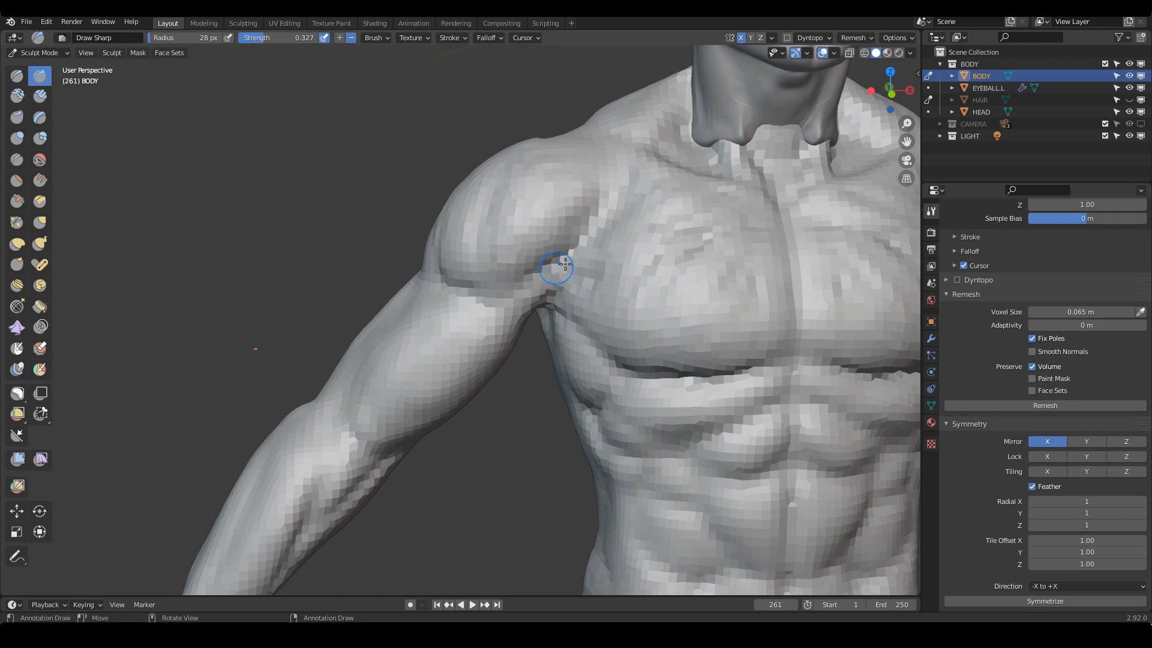
{"action": "scroll", "coordinate": [525, 297], "scroll_direction": "down", "scroll_amount": 2}
{"action": "left_click_drag", "start_coordinate": [503, 301], "coordinate": [531, 303]}
{"action": "mouse_move", "coordinate": [565, 311]}
{"action": "left_mouse_down", "text": "alt"}
{"action": "mouse_move", "coordinate": [581, 314]}
{"action": "mouse_move", "coordinate": [528, 291]}
{"action": "mouse_move", "coordinate": [541, 274]}
{"action": "left_mouse_up", "text": "alt"}
{"action": "mouse_move", "coordinate": [511, 299]}
{"action": "left_mouse_down"}
{"action": "mouse_move", "coordinate": [529, 299]}
{"action": "mouse_move", "coordinate": [546, 265]}
{"action": "left_mouse_up"}
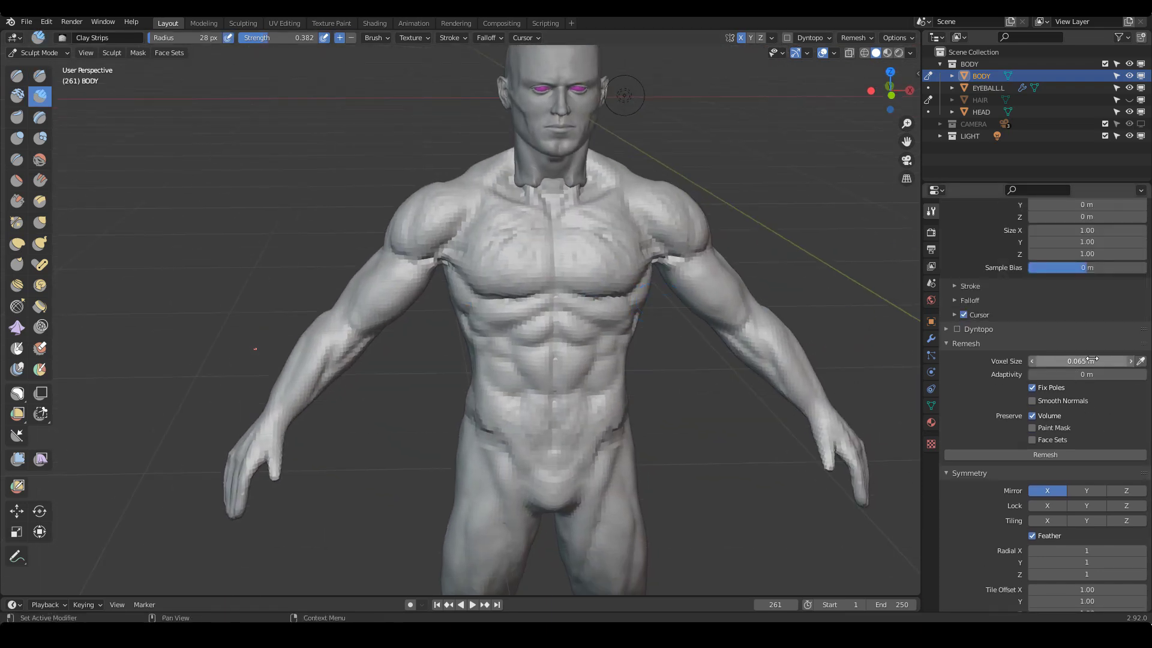
Set the remesh voxel size to 0.06 m and remesh the body
{"action": "left_click", "coordinate": [1092, 360]}
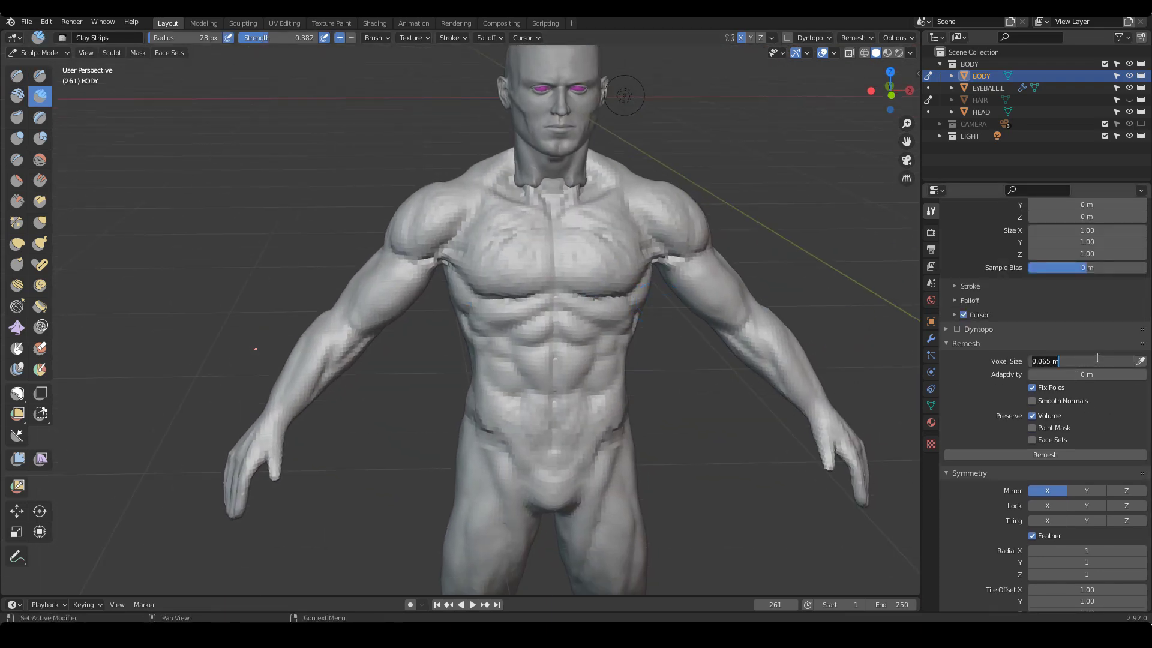
{"action": "type", "text": ".06"}
{"action": "key", "text": "Return"}
{"action": "left_click", "coordinate": [1033, 456]}
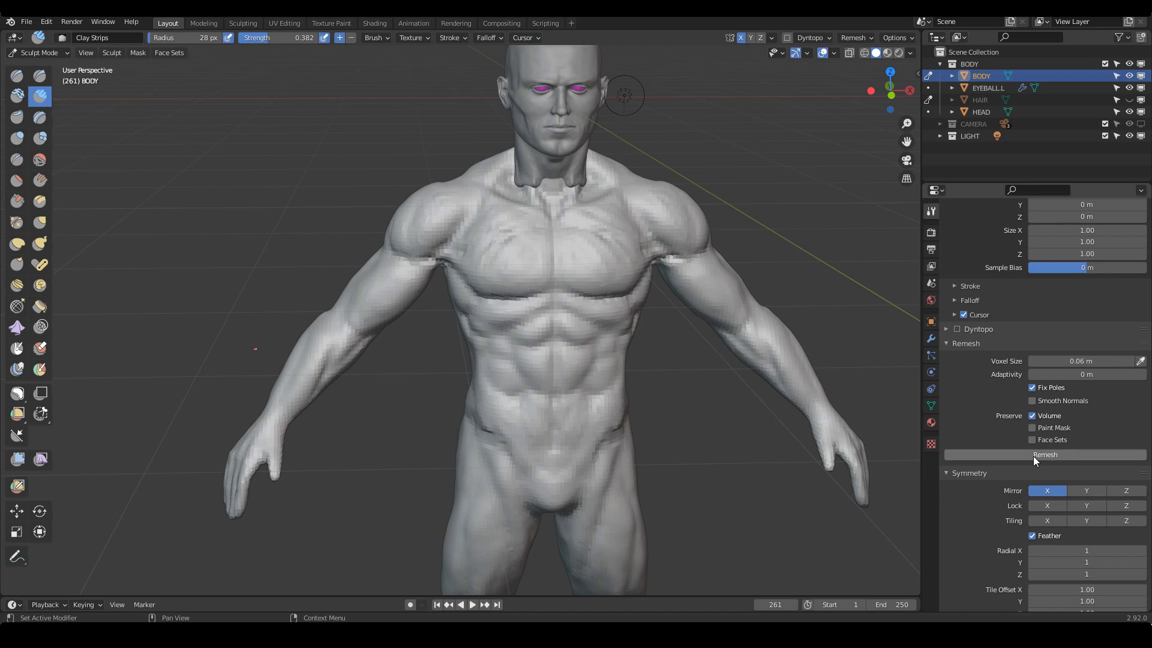
Build up the chest muscle where it tucks under the deltoid using Clay Strips at 22 to 26 px
{"action": "scroll", "coordinate": [522, 282], "scroll_direction": "up", "scroll_amount": 4}
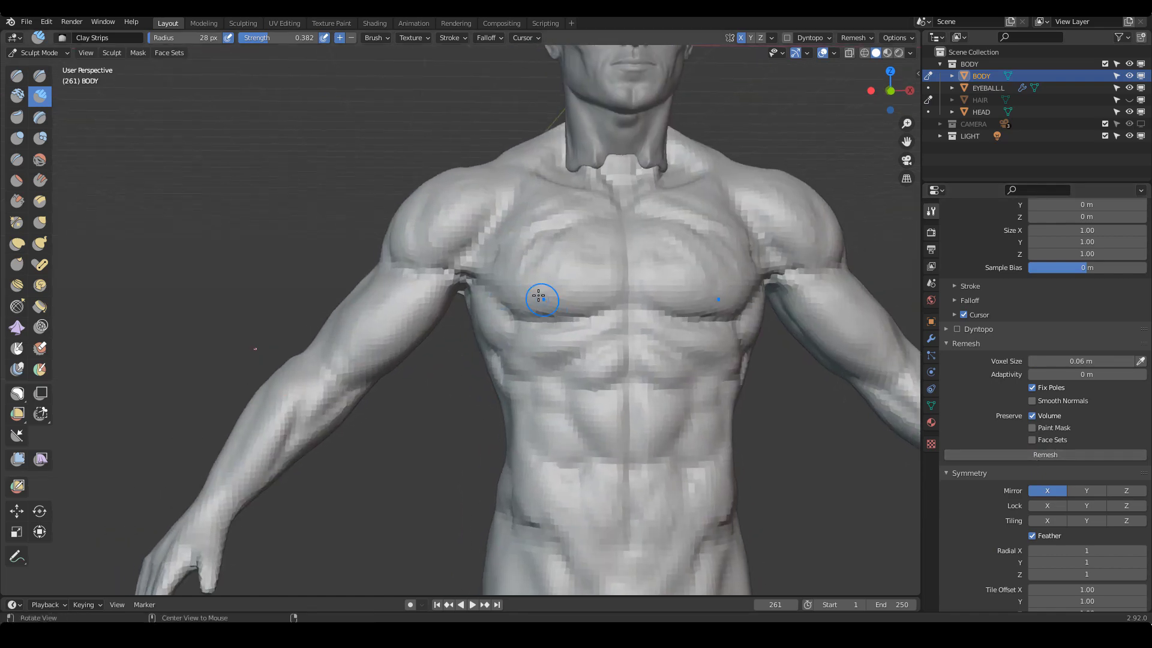
{"action": "key", "text": "f"}
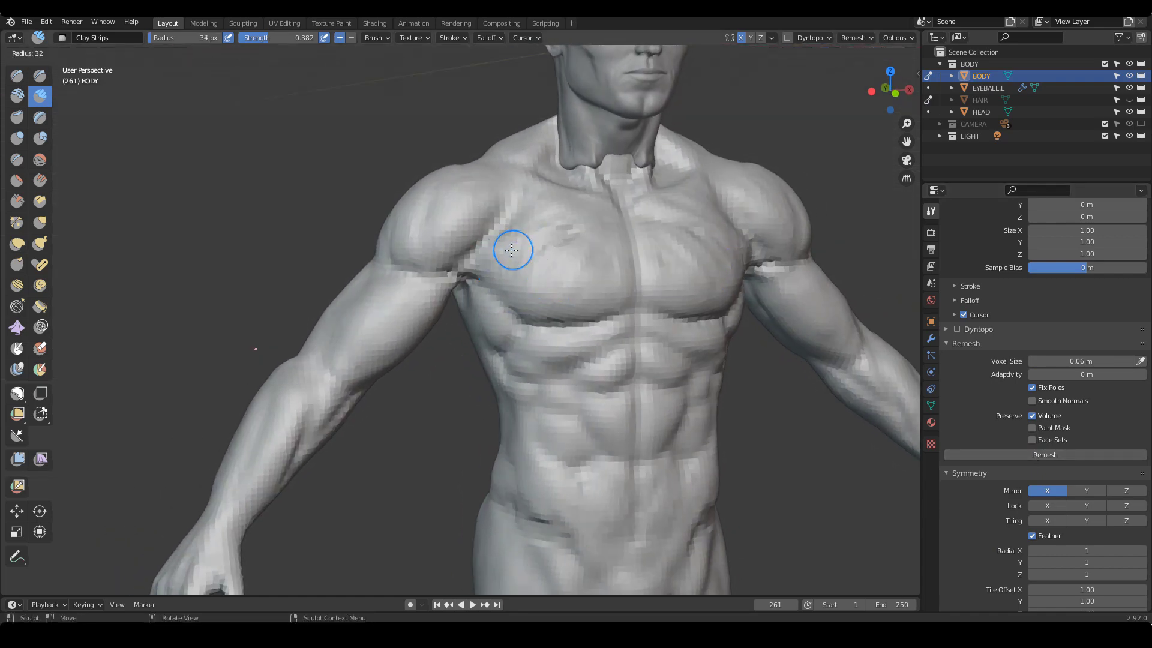
{"action": "left_click", "coordinate": [566, 244]}
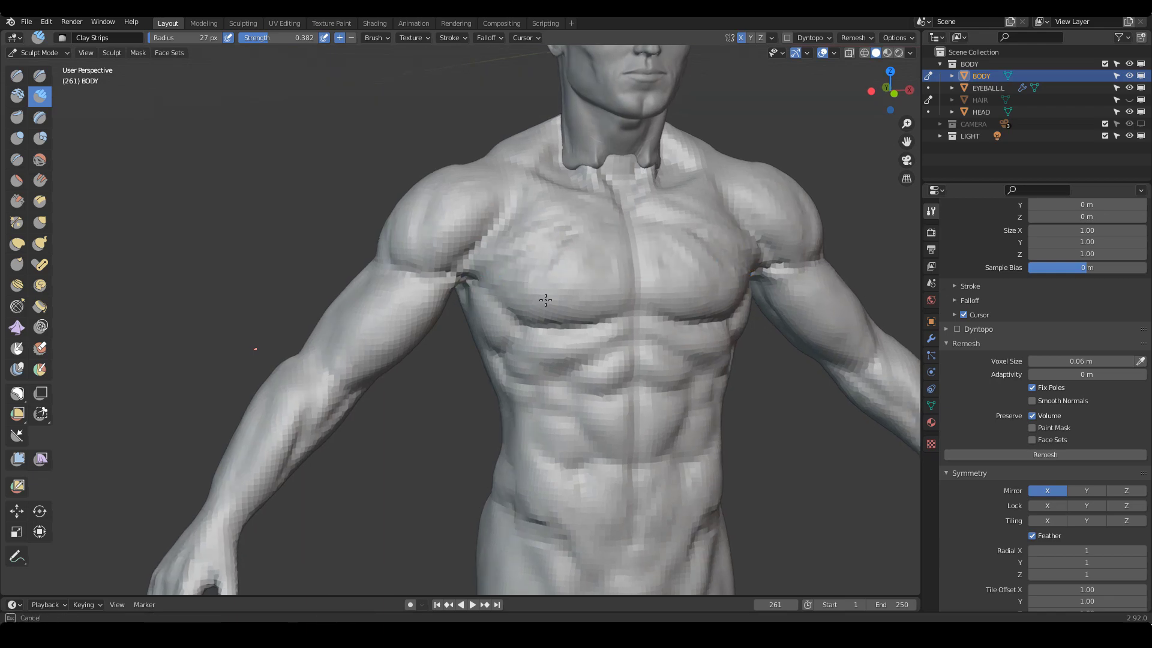
{"action": "scroll", "coordinate": [613, 294], "scroll_direction": "up", "scroll_amount": 1}
{"action": "middle_click_drag", "start_coordinate": [613, 293], "coordinate": [546, 270]}
{"action": "key", "text": "f"}
{"action": "left_click", "coordinate": [510, 261]}
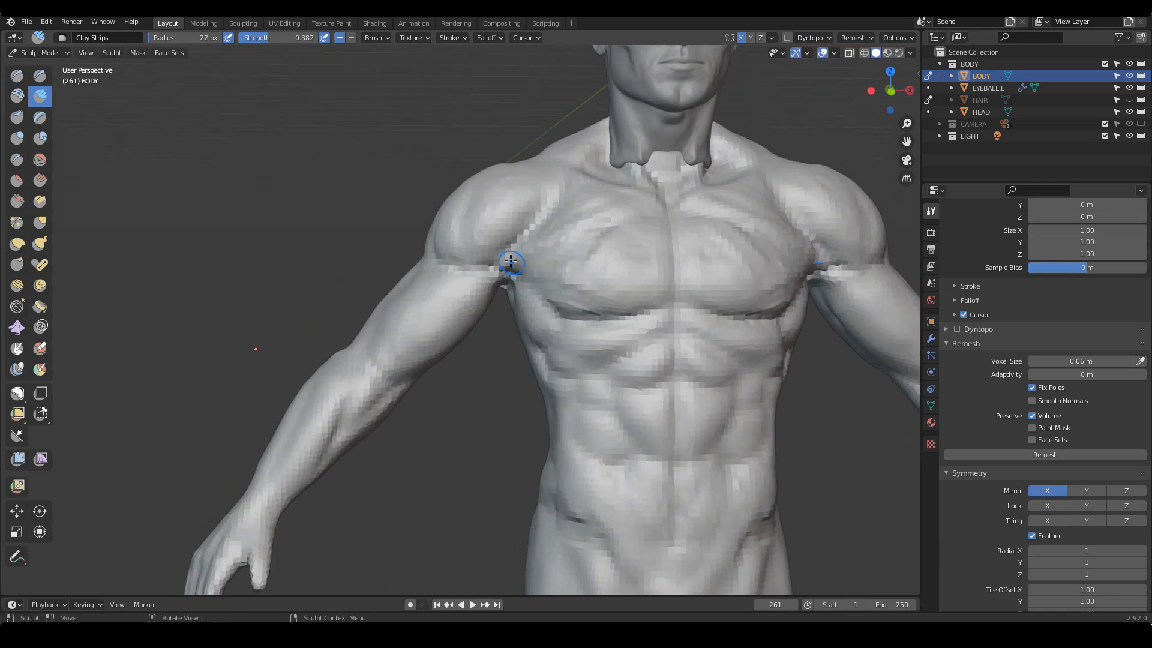
{"action": "left_click_drag", "start_coordinate": [503, 260], "coordinate": [528, 269]}
{"action": "scroll", "coordinate": [522, 261], "scroll_direction": "up", "scroll_amount": 1}
{"action": "middle_click_drag", "start_coordinate": [520, 255], "coordinate": [534, 260]}
{"action": "key", "text": "f"}
{"action": "left_click", "coordinate": [532, 242]}
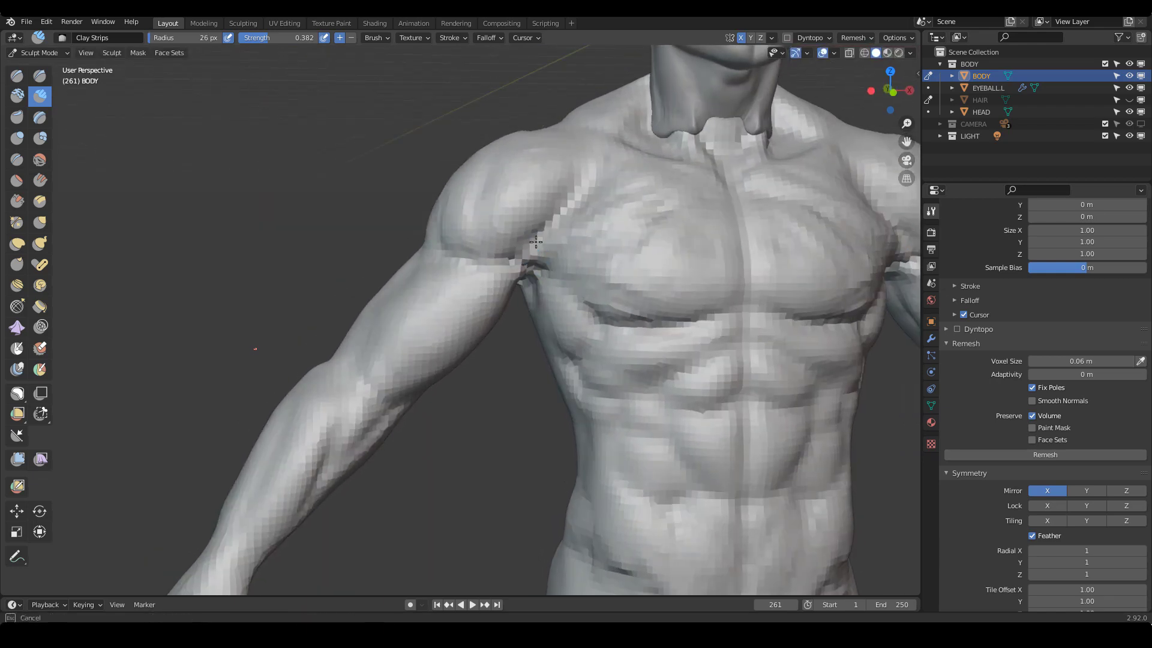
{"action": "left_click_drag", "start_coordinate": [533, 241], "coordinate": [527, 249]}
Deepen the armpit crease with Draw Sharp, raising the brush strength to 0.400
{"action": "key", "text": "d"}
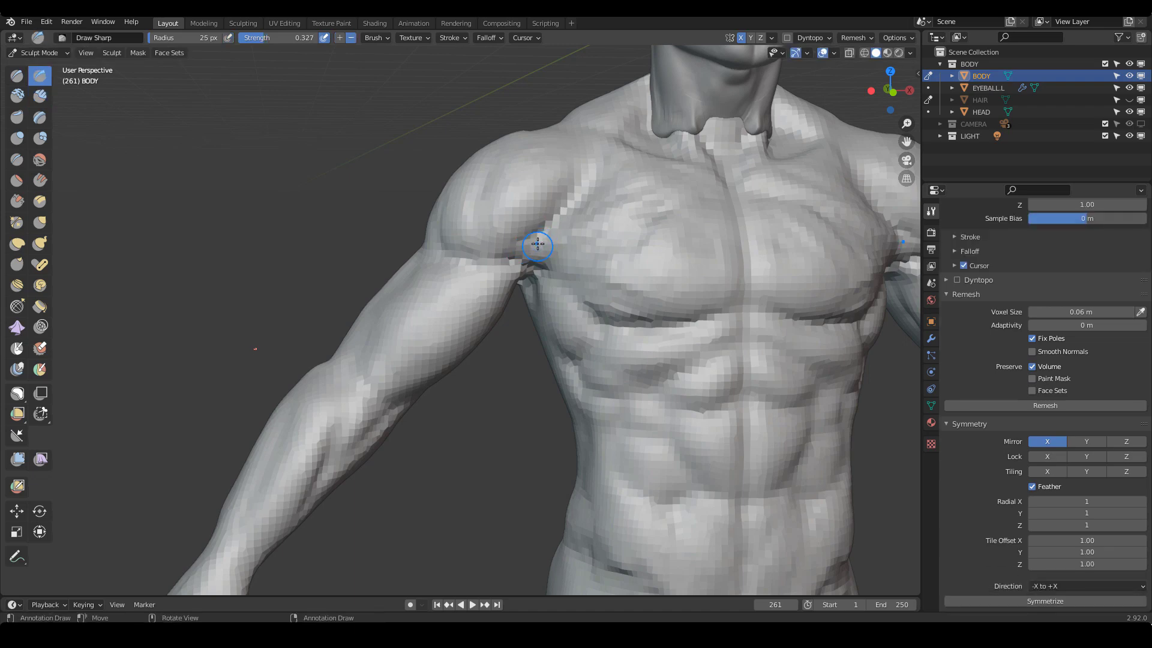
{"action": "mouse_move", "coordinate": [499, 256]}
{"action": "middle_mouse_down"}
{"action": "mouse_move", "coordinate": [477, 254]}
{"action": "mouse_move", "coordinate": [516, 249]}
{"action": "mouse_move", "coordinate": [488, 257]}
{"action": "mouse_move", "coordinate": [479, 228]}
{"action": "mouse_move", "coordinate": [527, 244]}
{"action": "middle_mouse_up"}
{"action": "scroll", "coordinate": [562, 246], "scroll_direction": "up", "scroll_amount": 2}
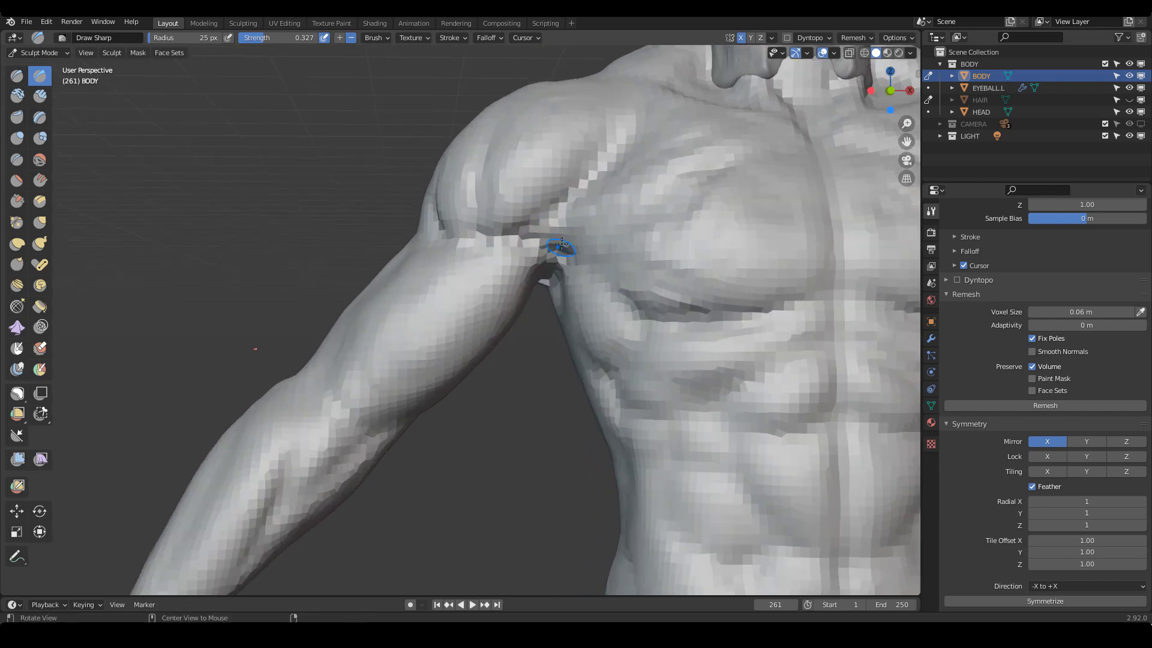
{"action": "middle_click_drag", "start_coordinate": [600, 255], "coordinate": [540, 243]}
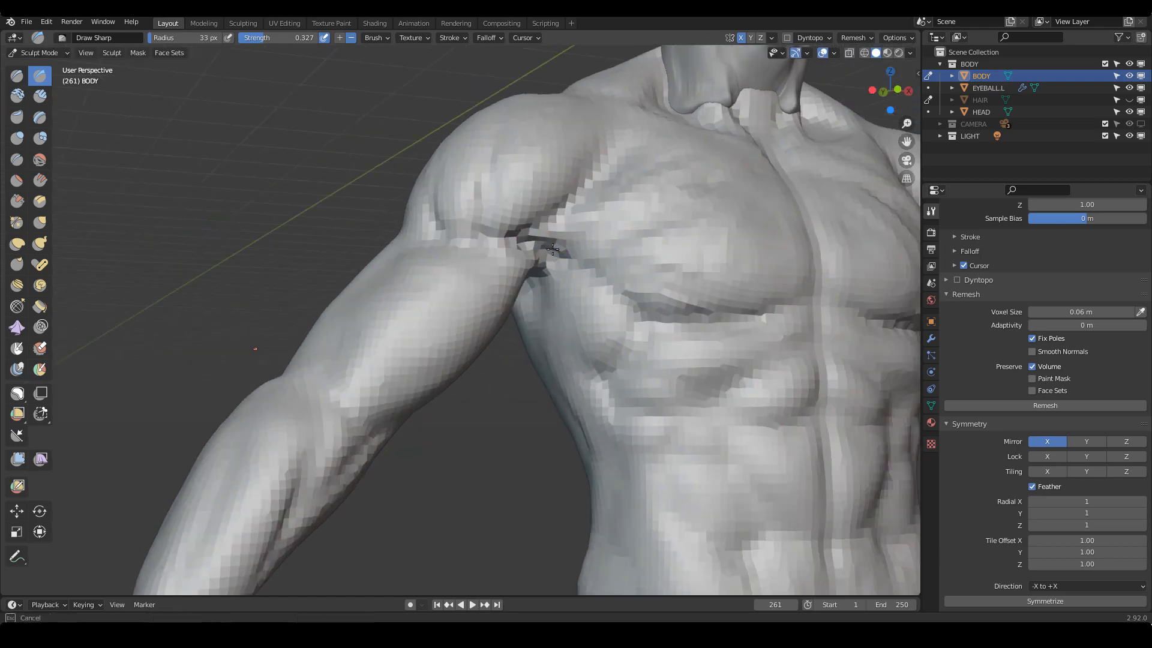
{"action": "mouse_move", "coordinate": [668, 304]}
{"action": "middle_mouse_down"}
{"action": "mouse_move", "coordinate": [544, 243]}
{"action": "mouse_move", "coordinate": [555, 239]}
{"action": "mouse_move", "coordinate": [538, 269]}
{"action": "mouse_move", "coordinate": [556, 239]}
{"action": "middle_mouse_up"}
{"action": "key", "text": "shift+f"}
{"action": "left_click", "coordinate": [545, 267]}
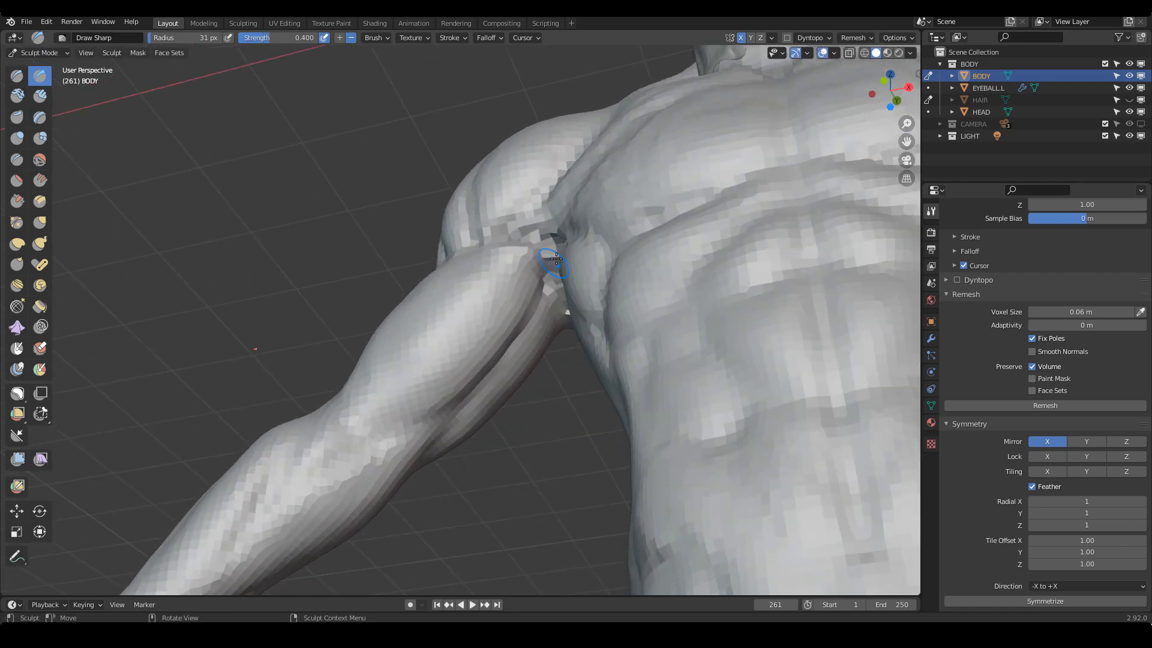
{"action": "middle_click_drag", "start_coordinate": [514, 354], "coordinate": [533, 264]}
Fill out the inner biceps and armpit with Clay Strips at a 31 px radius, viewed from below
{"action": "key", "text": "c"}
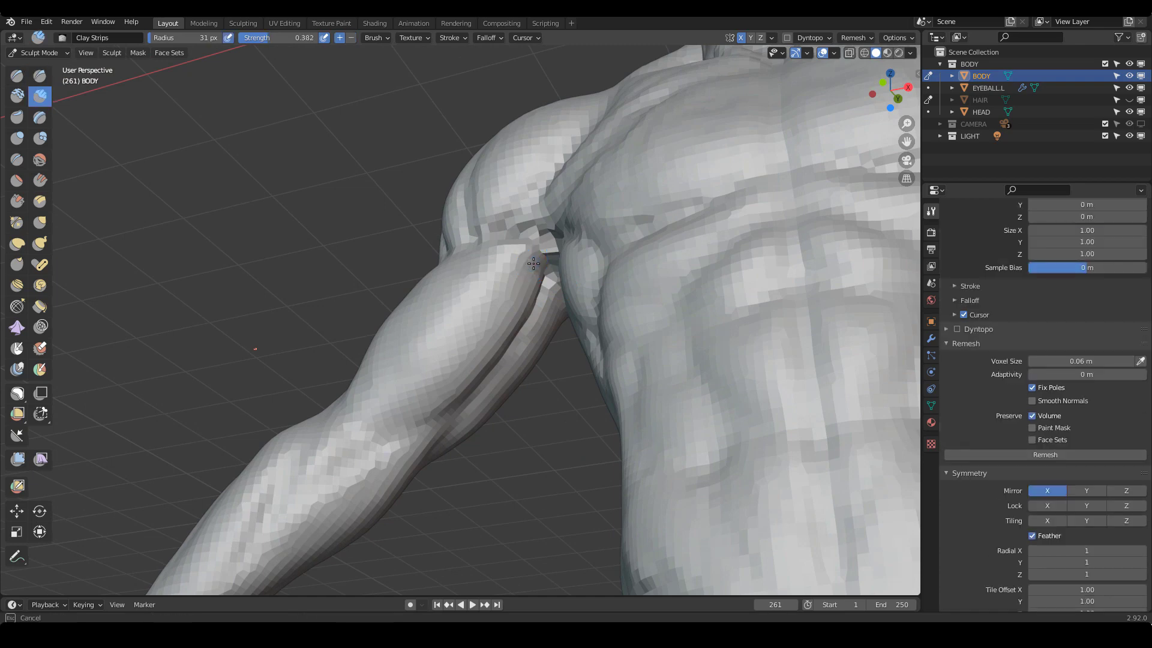
{"action": "left_click_drag", "start_coordinate": [519, 301], "coordinate": [523, 290]}
{"action": "middle_click_drag", "start_coordinate": [526, 252], "coordinate": [562, 278]}
{"action": "left_click_drag", "start_coordinate": [562, 279], "coordinate": [564, 280]}
{"action": "mouse_move", "coordinate": [564, 278]}
{"action": "middle_mouse_down"}
{"action": "mouse_move", "coordinate": [592, 312]}
{"action": "mouse_move", "coordinate": [549, 223]}
{"action": "mouse_move", "coordinate": [552, 248]}
{"action": "middle_mouse_up"}
{"action": "scroll", "coordinate": [549, 223], "scroll_direction": "up", "scroll_amount": 2}
{"action": "scroll", "coordinate": [573, 218], "scroll_direction": "down", "scroll_amount": 4}
{"action": "scroll", "coordinate": [582, 244], "scroll_direction": "up", "scroll_amount": 4}
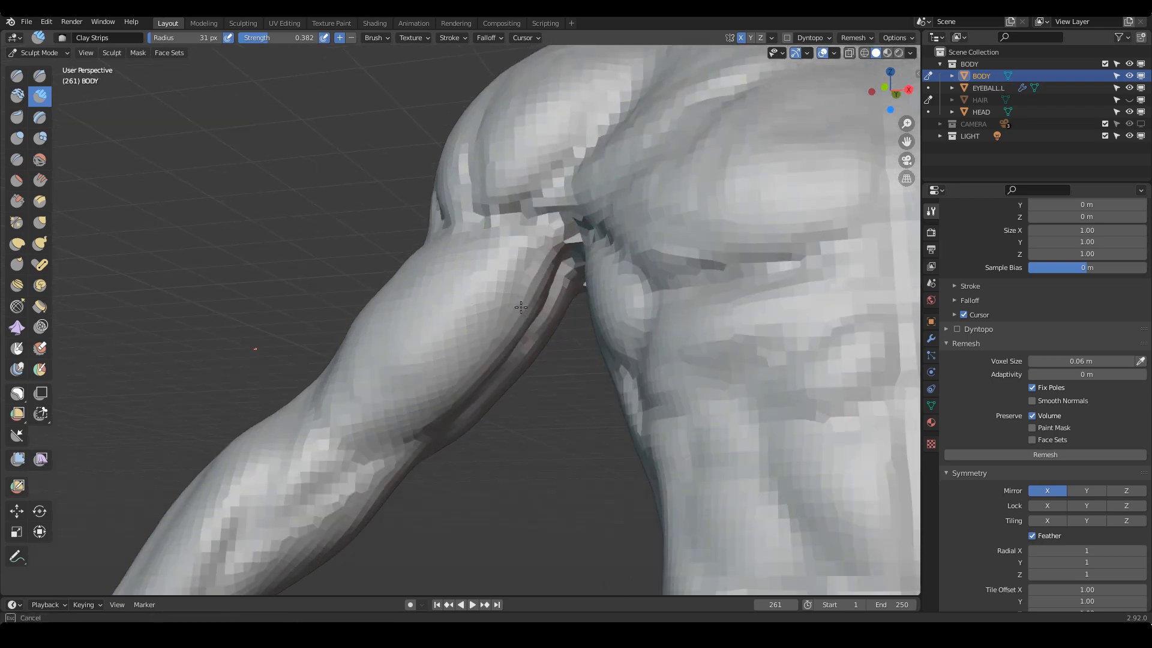
{"action": "middle_click_drag", "start_coordinate": [521, 307], "coordinate": [523, 294]}
{"action": "scroll", "coordinate": [576, 258], "scroll_direction": "up", "scroll_amount": 1}
Sharpen the groove between the inner upper arm and the armpit with Draw Sharp at 0.400 strength
{"action": "key", "text": "d"}
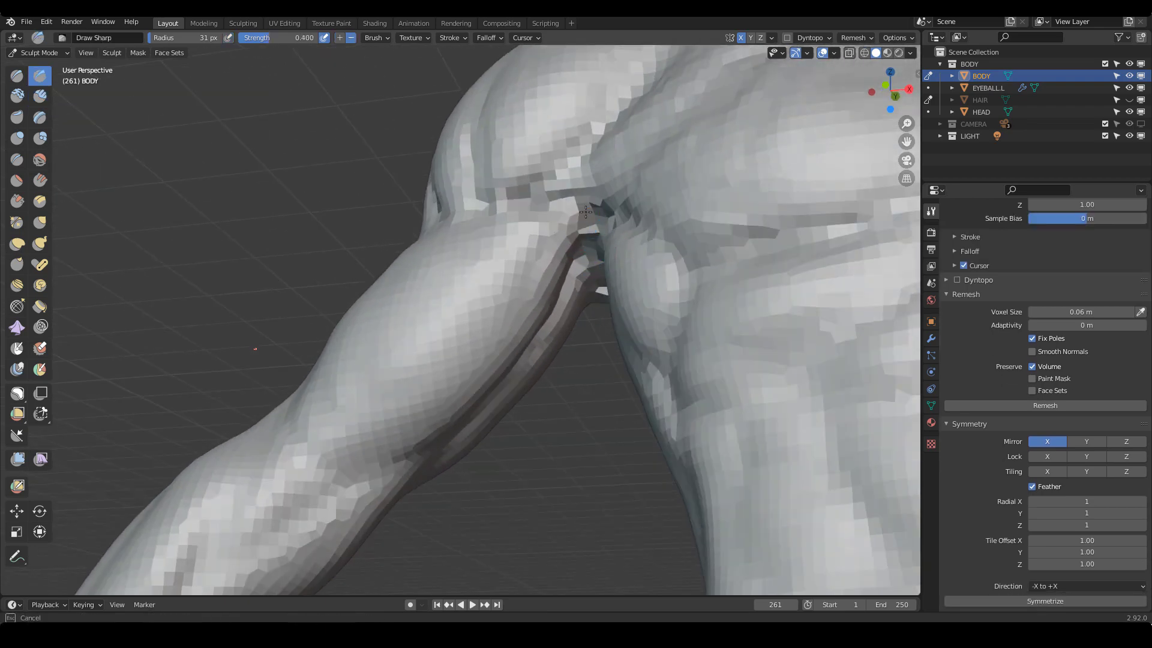
{"action": "scroll", "coordinate": [582, 254], "scroll_direction": "down", "scroll_amount": 4}
{"action": "scroll", "coordinate": [577, 234], "scroll_direction": "up", "scroll_amount": 4}
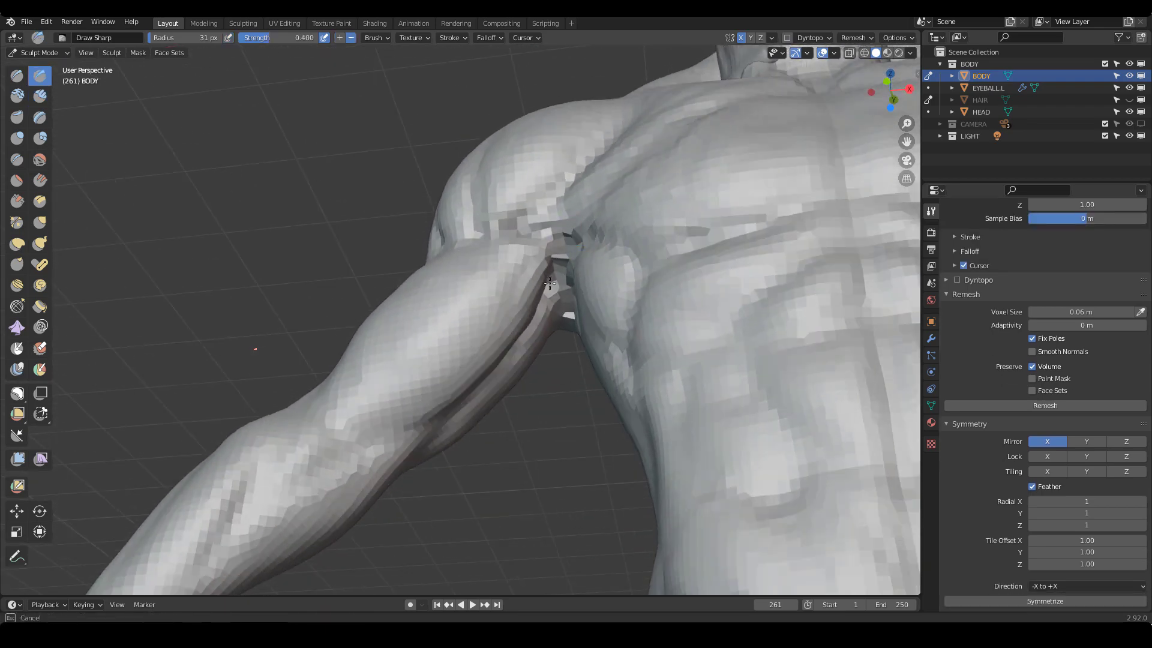
{"action": "left_click_drag", "start_coordinate": [550, 283], "coordinate": [553, 291]}
{"action": "mouse_move", "coordinate": [579, 267]}
{"action": "middle_mouse_down"}
{"action": "mouse_move", "coordinate": [612, 304]}
{"action": "mouse_move", "coordinate": [571, 326]}
{"action": "middle_mouse_up"}
{"action": "scroll", "coordinate": [600, 282], "scroll_direction": "up", "scroll_amount": 3}
{"action": "scroll", "coordinate": [570, 282], "scroll_direction": "down", "scroll_amount": 3}
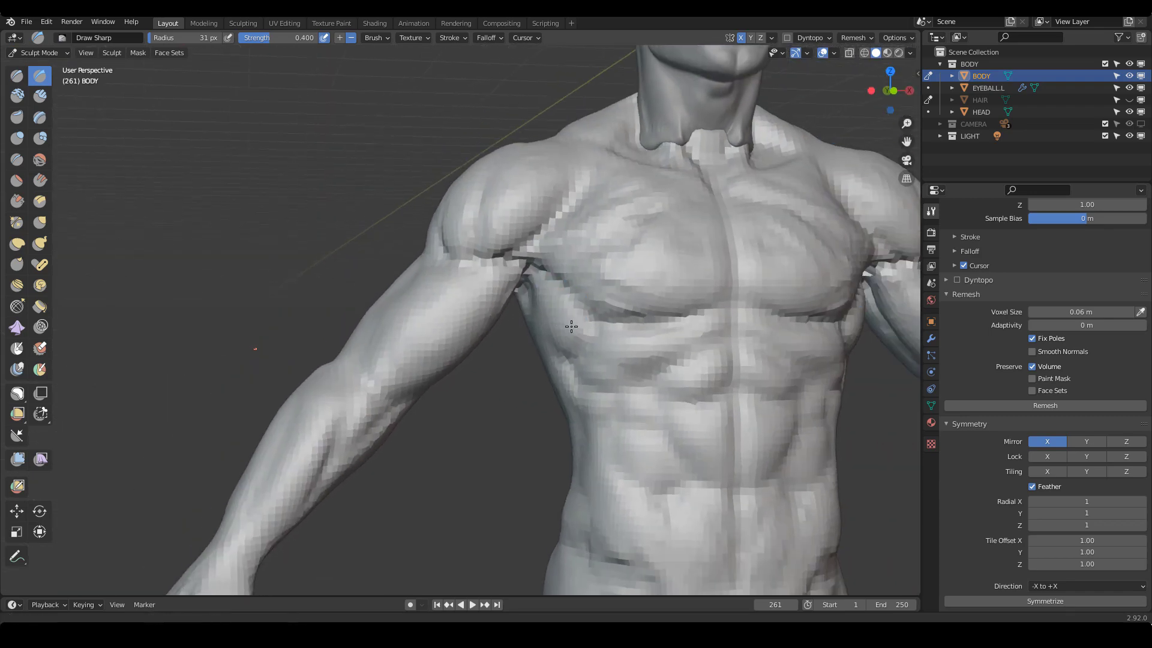
{"action": "scroll", "coordinate": [571, 326], "scroll_direction": "down", "scroll_amount": 3}
Refine the top of the biceps beneath the deltoid with Clay Strips, using radii of 21 and 28 px
{"action": "key", "text": "c"}
{"action": "scroll", "coordinate": [468, 254], "scroll_direction": "up", "scroll_amount": 3}
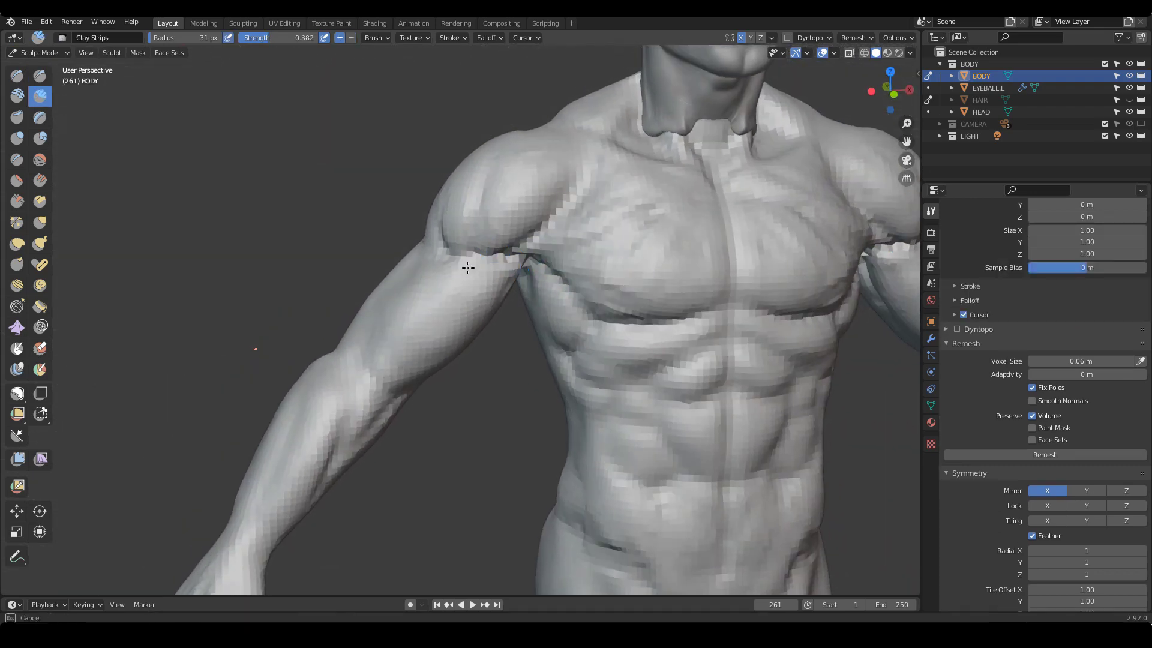
{"action": "key", "text": "f"}
{"action": "left_click", "coordinate": [491, 269]}
{"action": "mouse_move", "coordinate": [464, 299]}
{"action": "middle_mouse_down"}
{"action": "mouse_move", "coordinate": [447, 281]}
{"action": "mouse_move", "coordinate": [566, 268]}
{"action": "middle_mouse_up"}
{"action": "scroll", "coordinate": [506, 269], "scroll_direction": "down", "scroll_amount": 2}
{"action": "scroll", "coordinate": [589, 275], "scroll_direction": "up", "scroll_amount": 3}
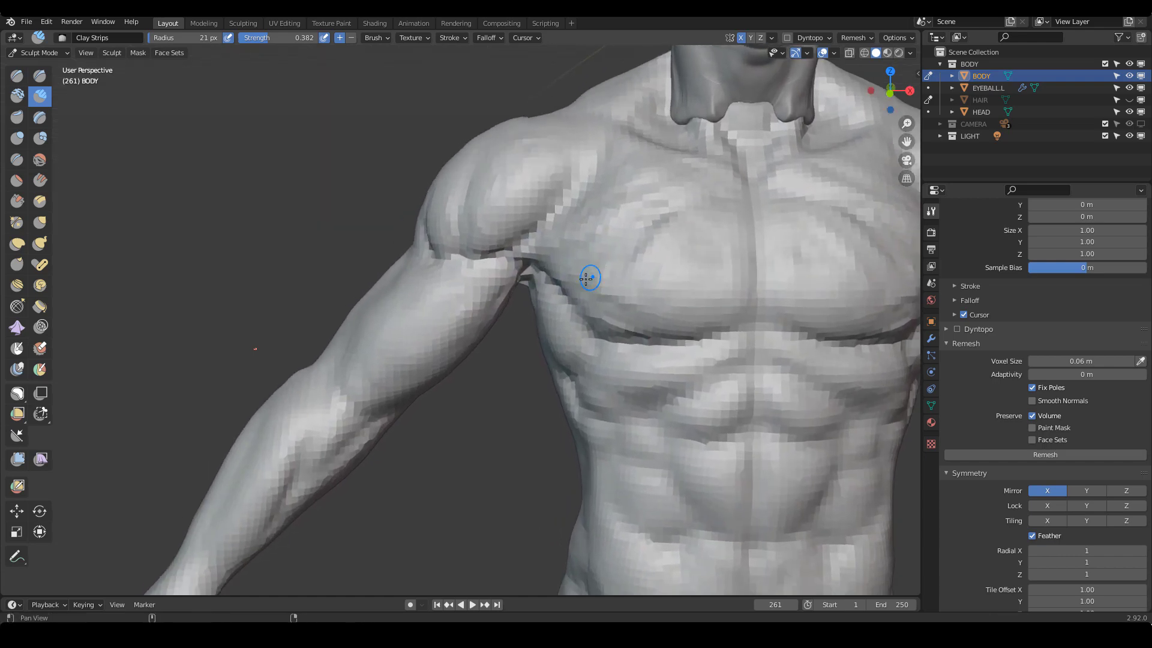
{"action": "mouse_move", "coordinate": [528, 217]}
{"action": "middle_mouse_down"}
{"action": "mouse_move", "coordinate": [499, 248]}
{"action": "mouse_move", "coordinate": [505, 231]}
{"action": "mouse_move", "coordinate": [480, 246]}
{"action": "mouse_move", "coordinate": [447, 237]}
{"action": "mouse_move", "coordinate": [489, 258]}
{"action": "middle_mouse_up"}
{"action": "scroll", "coordinate": [525, 273], "scroll_direction": "down", "scroll_amount": 2}
{"action": "scroll", "coordinate": [525, 273], "scroll_direction": "up", "scroll_amount": 2}
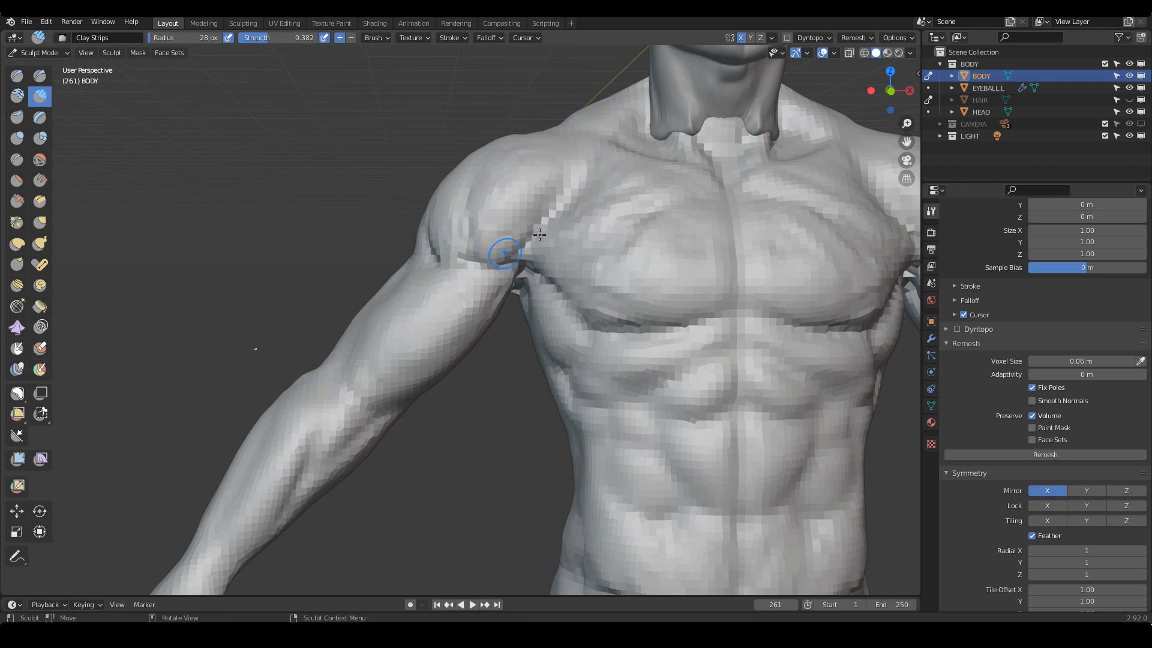
Add short clay strips to the lower deltoid just above where the biceps emerges
{"action": "middle_click_drag", "start_coordinate": [539, 234], "coordinate": [508, 248]}
{"action": "left_click_drag", "start_coordinate": [461, 247], "coordinate": [459, 233]}
{"action": "scroll", "coordinate": [461, 240], "scroll_direction": "down", "scroll_amount": 3}
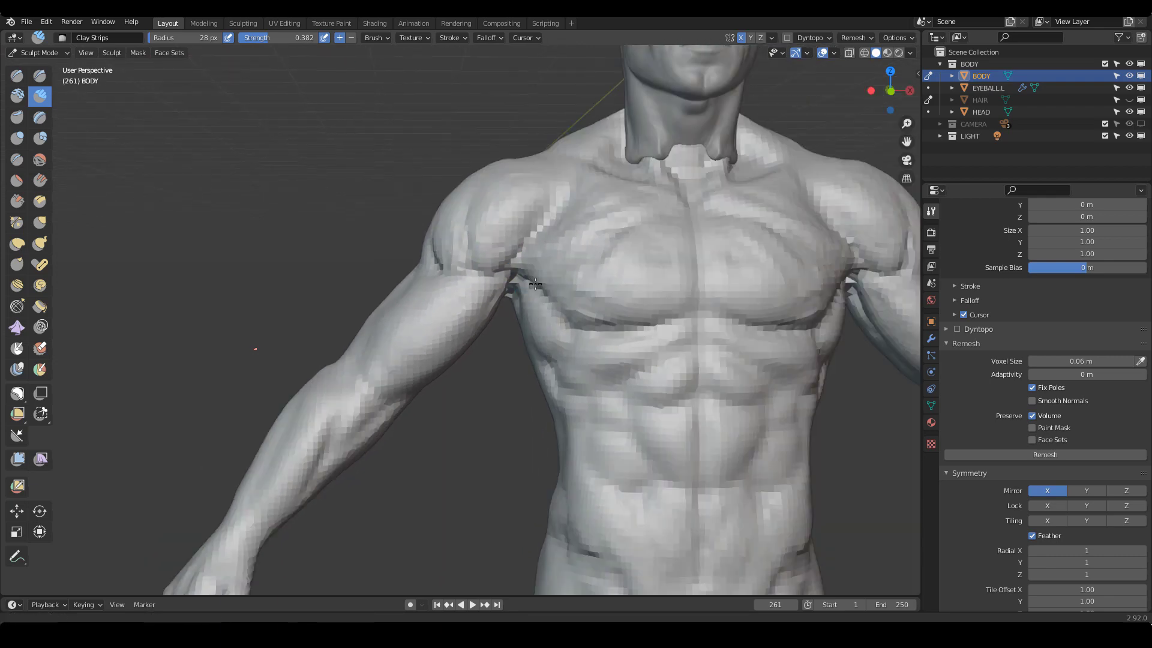
{"action": "mouse_move", "coordinate": [461, 240]}
{"action": "middle_mouse_down"}
{"action": "mouse_move", "coordinate": [516, 243]}
{"action": "mouse_move", "coordinate": [480, 244]}
{"action": "middle_mouse_up"}
{"action": "scroll", "coordinate": [510, 243], "scroll_direction": "up", "scroll_amount": 2}
{"action": "left_click_drag", "start_coordinate": [457, 246], "coordinate": [452, 228]}
{"action": "scroll", "coordinate": [480, 264], "scroll_direction": "down", "scroll_amount": 2}
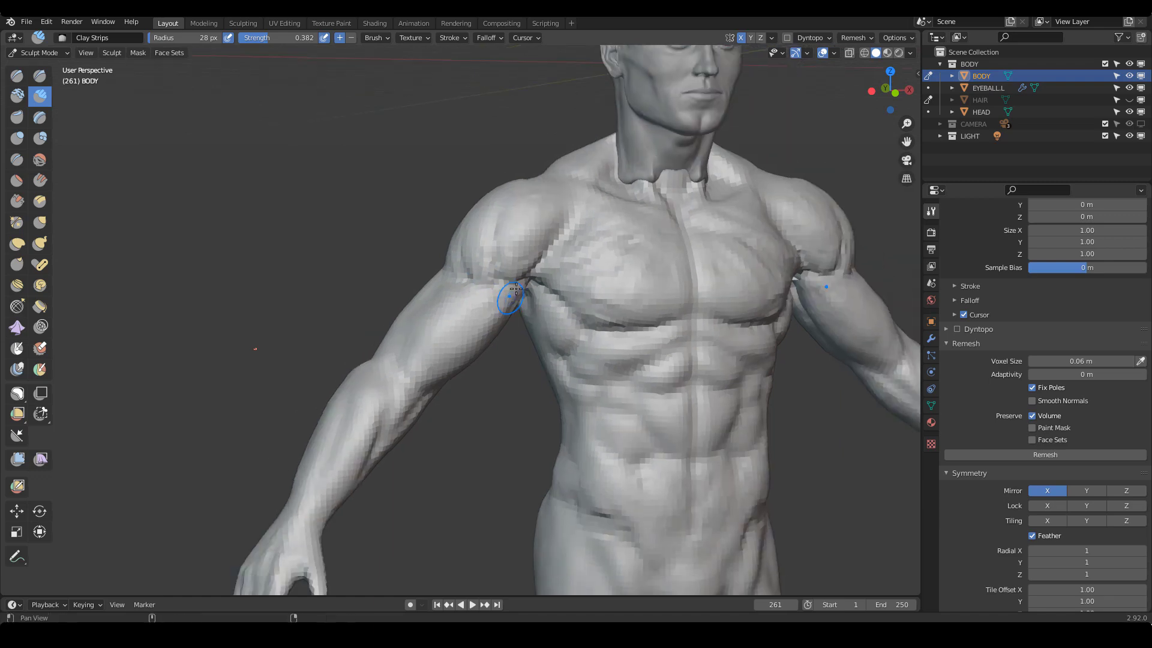
Build up the biceps volume along the upper arm with Clay Strips at radii between 41 and 52 px
{"action": "mouse_move", "coordinate": [511, 294]}
{"action": "middle_mouse_down"}
{"action": "mouse_move", "coordinate": [511, 261]}
{"action": "mouse_move", "coordinate": [535, 294]}
{"action": "mouse_move", "coordinate": [514, 270]}
{"action": "mouse_move", "coordinate": [458, 288]}
{"action": "mouse_move", "coordinate": [472, 278]}
{"action": "mouse_move", "coordinate": [443, 308]}
{"action": "mouse_move", "coordinate": [444, 343]}
{"action": "mouse_move", "coordinate": [426, 342]}
{"action": "mouse_move", "coordinate": [471, 276]}
{"action": "middle_mouse_up"}
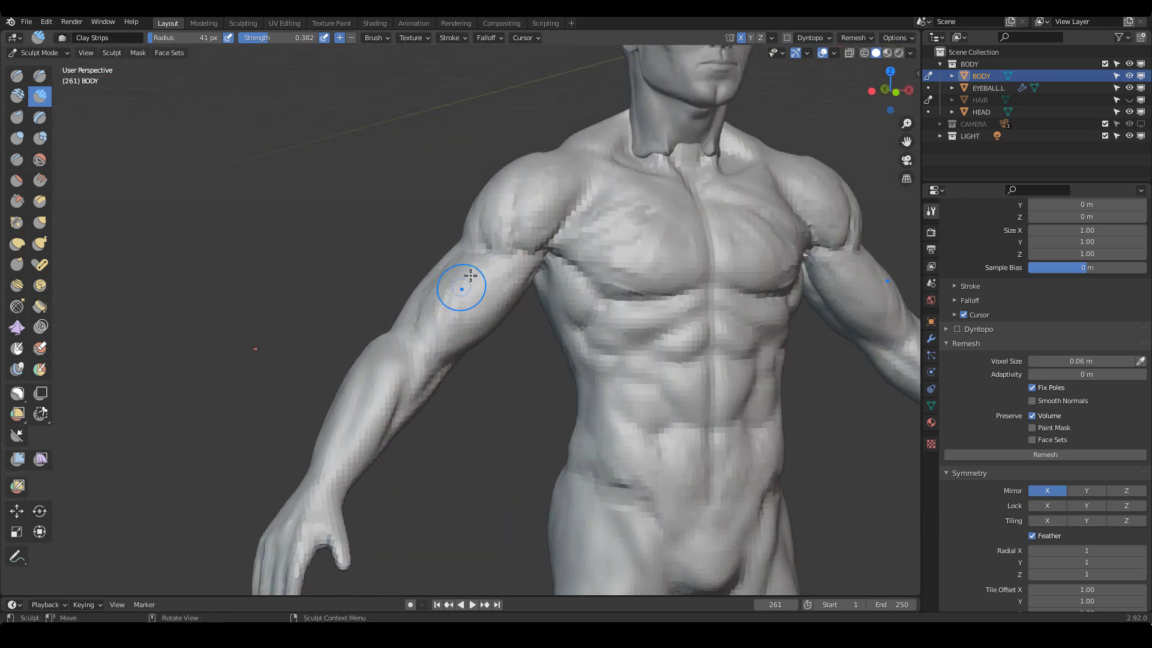
{"action": "mouse_move", "coordinate": [432, 353]}
{"action": "middle_mouse_down"}
{"action": "mouse_move", "coordinate": [434, 323]}
{"action": "mouse_move", "coordinate": [419, 360]}
{"action": "mouse_move", "coordinate": [405, 350]}
{"action": "mouse_move", "coordinate": [511, 368]}
{"action": "mouse_move", "coordinate": [488, 273]}
{"action": "mouse_move", "coordinate": [461, 270]}
{"action": "middle_mouse_up"}
{"action": "middle_click_drag", "start_coordinate": [453, 310], "coordinate": [472, 308]}
{"action": "mouse_move", "coordinate": [473, 282]}
{"action": "left_mouse_down"}
{"action": "mouse_move", "coordinate": [478, 306]}
{"action": "mouse_move", "coordinate": [492, 268]}
{"action": "left_mouse_up"}
{"action": "middle_click_drag", "start_coordinate": [492, 288], "coordinate": [506, 265]}
{"action": "left_click_drag", "start_coordinate": [508, 265], "coordinate": [498, 300]}
{"action": "middle_click_drag", "start_coordinate": [464, 313], "coordinate": [456, 318]}
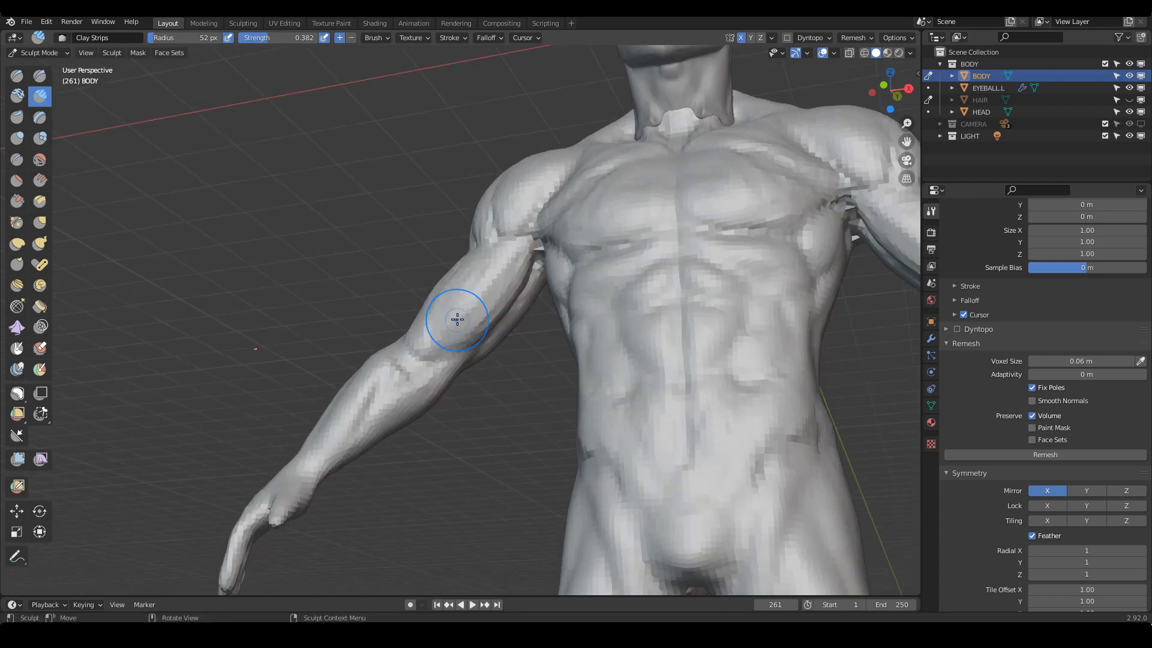
{"action": "left_click_drag", "start_coordinate": [456, 319], "coordinate": [445, 350]}
{"action": "key", "text": "bracketleft"}
{"action": "key", "text": "bracketleft"}
Adjust the inner contour of the upper arm beside the torso with the Grab brush at a 90 px radius
{"action": "mouse_move", "coordinate": [444, 350]}
{"action": "middle_mouse_down"}
{"action": "mouse_move", "coordinate": [532, 351]}
{"action": "mouse_move", "coordinate": [508, 350]}
{"action": "middle_mouse_up"}
{"action": "mouse_move", "coordinate": [507, 350]}
{"action": "middle_mouse_down", "text": "ctrl"}
{"action": "mouse_move", "coordinate": [506, 363]}
{"action": "mouse_move", "coordinate": [504, 311]}
{"action": "mouse_move", "coordinate": [507, 351]}
{"action": "middle_mouse_up", "text": "ctrl"}
{"action": "middle_click_drag", "start_coordinate": [508, 350], "coordinate": [573, 356]}
{"action": "mouse_move", "coordinate": [573, 355]}
{"action": "middle_mouse_down"}
{"action": "mouse_move", "coordinate": [560, 328]}
{"action": "mouse_move", "coordinate": [573, 382]}
{"action": "mouse_move", "coordinate": [564, 356]}
{"action": "middle_mouse_up"}
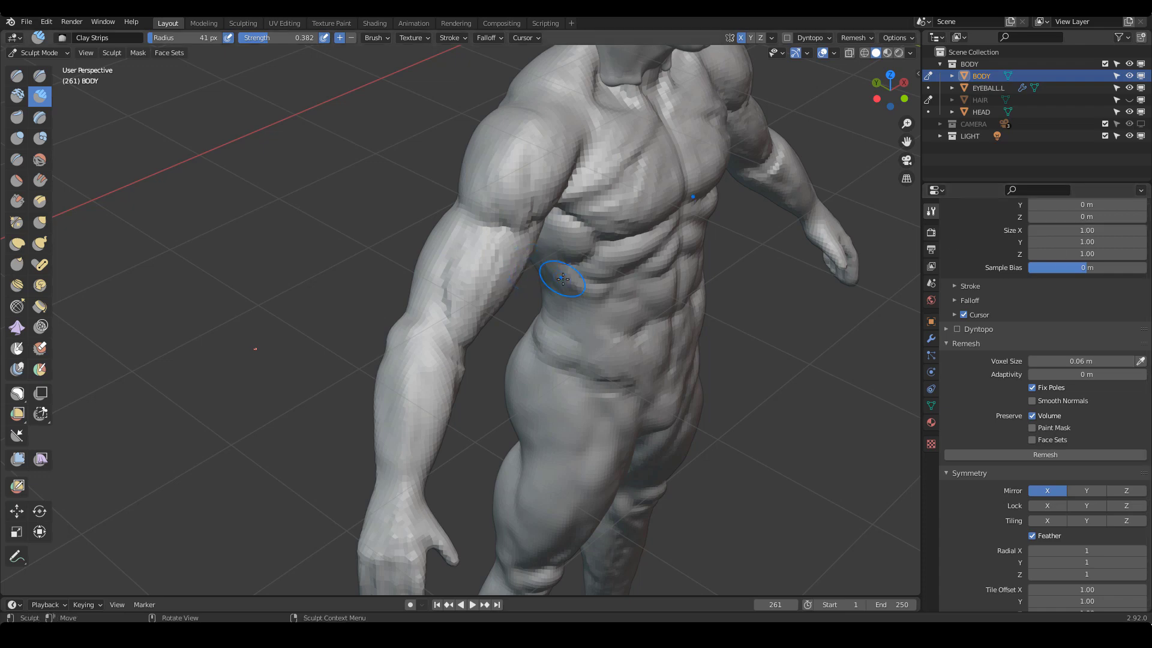
{"action": "key", "text": "g"}
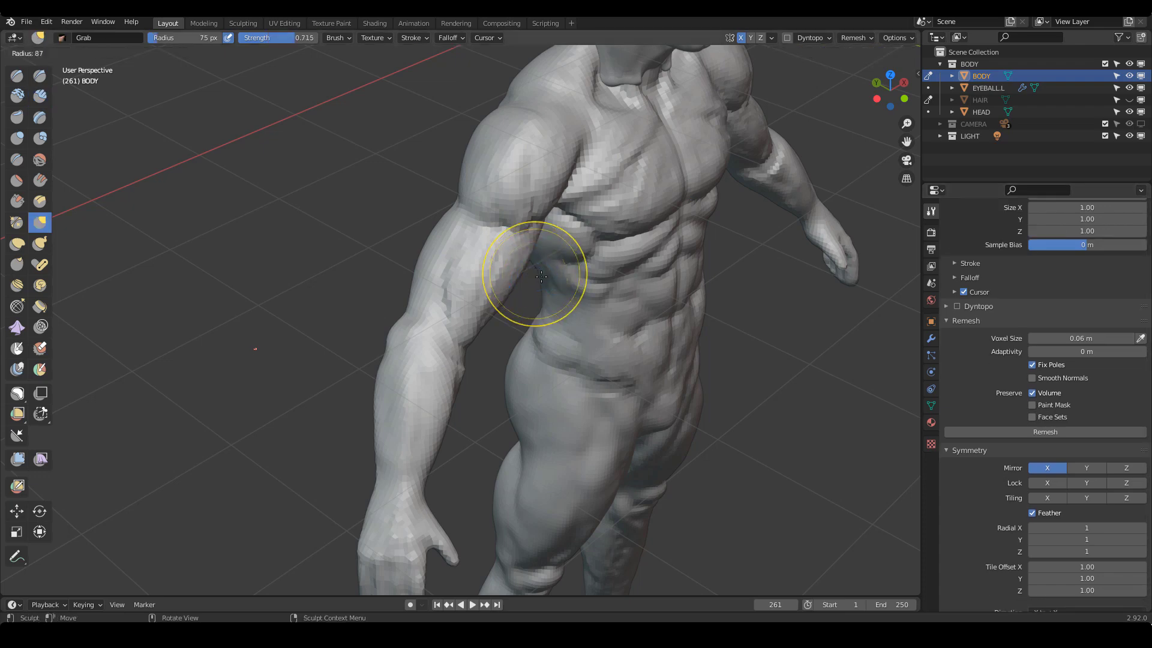
{"action": "mouse_move", "coordinate": [519, 269]}
{"action": "left_mouse_down"}
{"action": "mouse_move", "coordinate": [528, 278]}
{"action": "mouse_move", "coordinate": [514, 299]}
{"action": "left_mouse_up"}
{"action": "left_click_drag", "start_coordinate": [495, 305], "coordinate": [498, 311]}
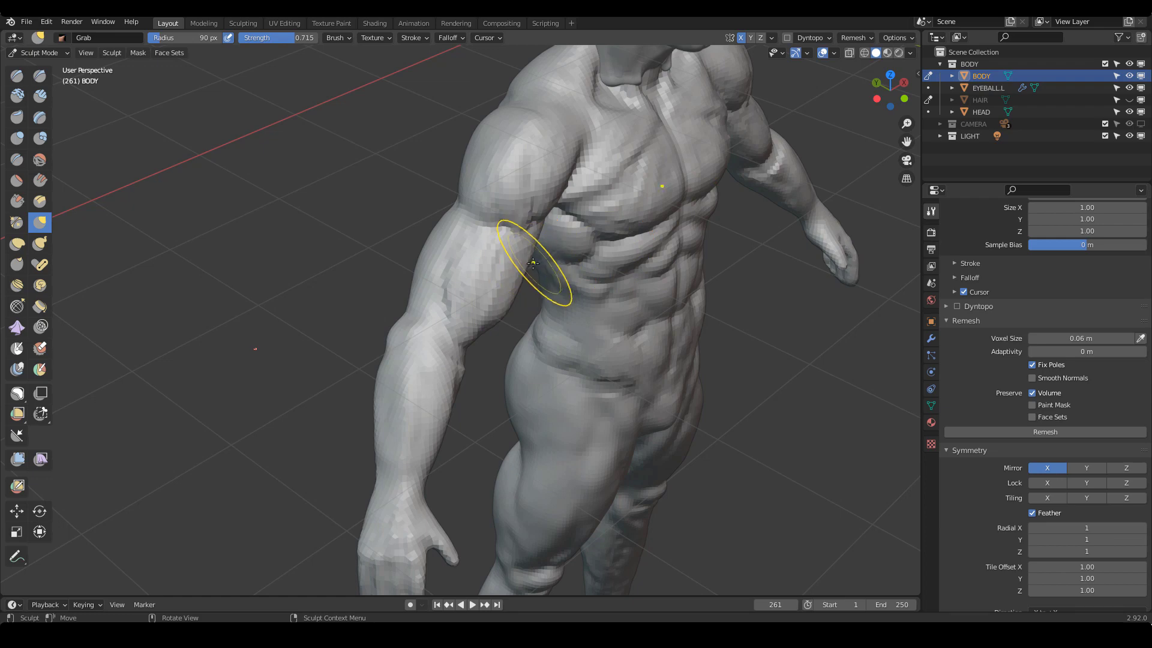
Adjust the contours of the upper arm and deltoid beside the chest with the Grab brush at radii of 92 and 116 px
{"action": "left_click_drag", "start_coordinate": [505, 310], "coordinate": [503, 309]}
{"action": "mouse_move", "coordinate": [502, 310]}
{"action": "middle_mouse_down"}
{"action": "mouse_move", "coordinate": [596, 272]}
{"action": "mouse_move", "coordinate": [640, 298]}
{"action": "middle_mouse_up"}
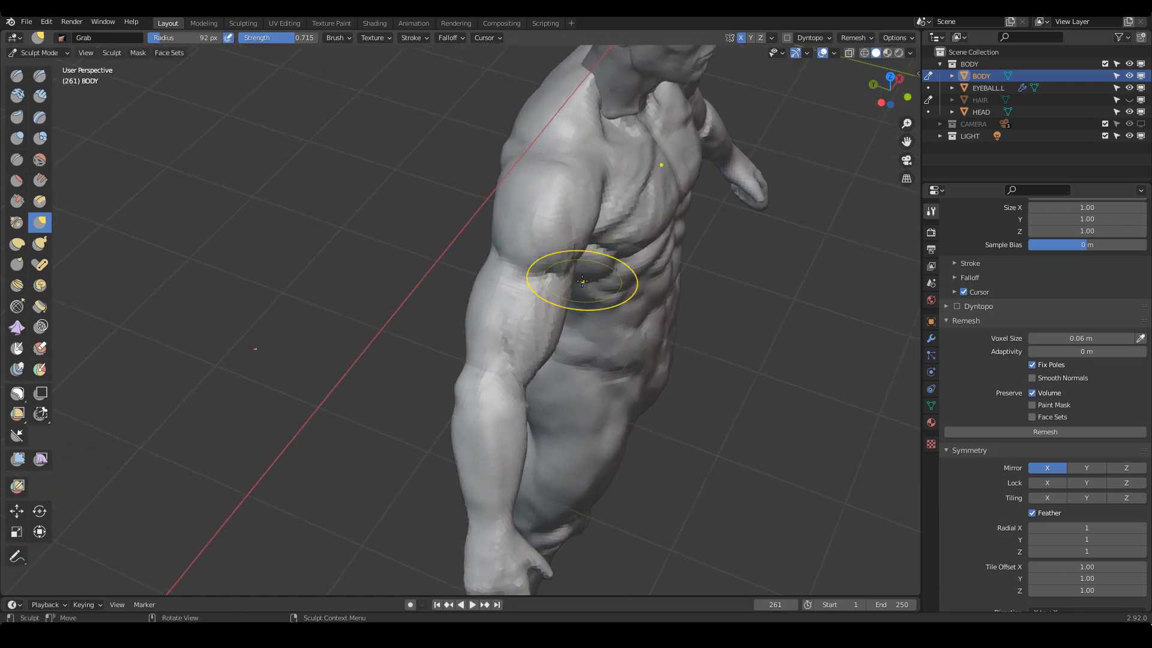
{"action": "mouse_move", "coordinate": [579, 222]}
{"action": "left_mouse_down"}
{"action": "mouse_move", "coordinate": [591, 222]}
{"action": "mouse_move", "coordinate": [581, 239]}
{"action": "left_mouse_up"}
{"action": "middle_click_drag", "start_coordinate": [582, 240], "coordinate": [569, 288]}
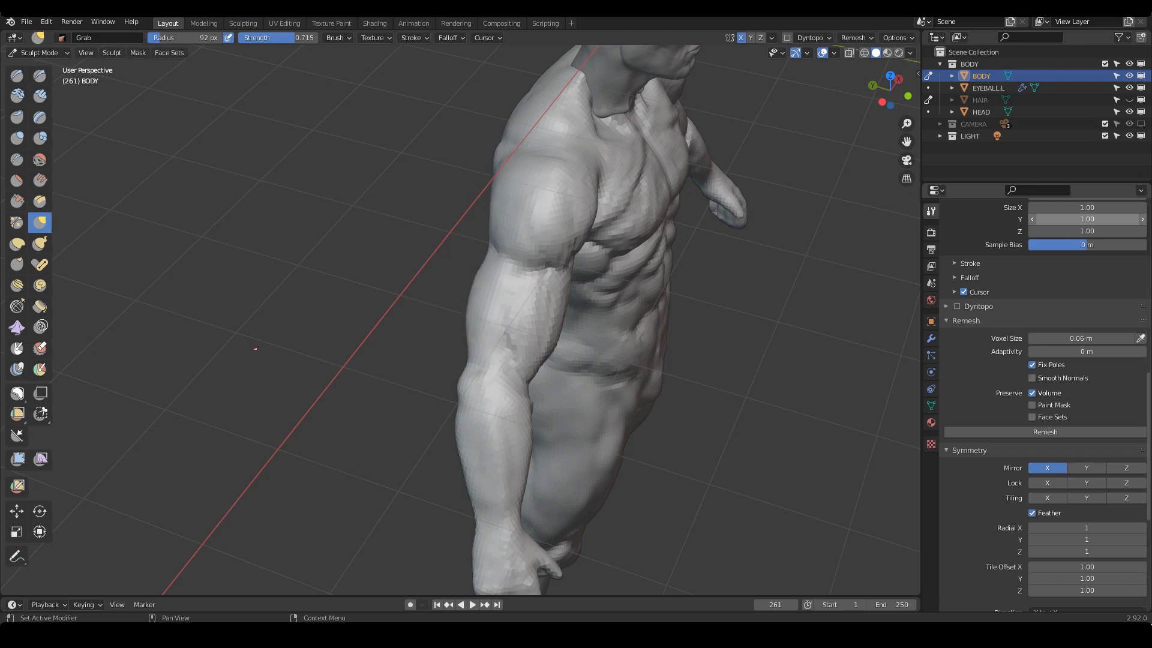
{"action": "key", "text": "f"}
{"action": "left_click", "coordinate": [497, 232]}
{"action": "middle_click_drag", "start_coordinate": [495, 231], "coordinate": [522, 228]}
{"action": "left_click_drag", "start_coordinate": [470, 215], "coordinate": [463, 249]}
{"action": "middle_click_drag", "start_coordinate": [463, 251], "coordinate": [510, 258]}
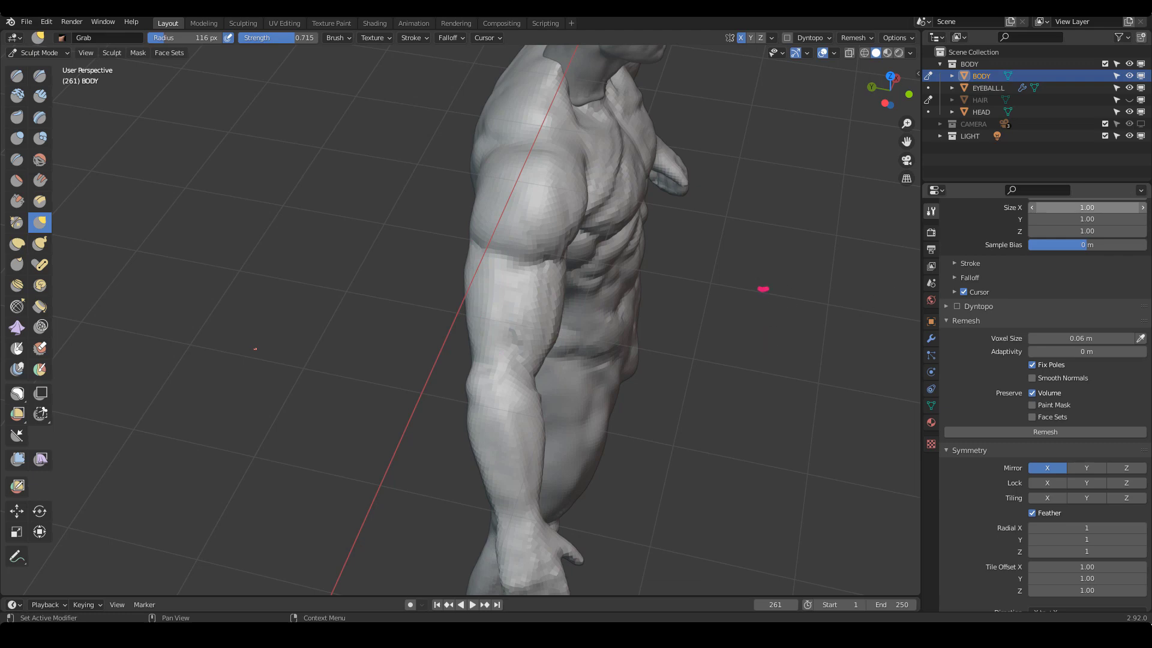
Mark the collarbone's course from the breastbone to the shoulder with temporary annotation strokes and clear them
{"action": "middle_click_drag", "start_coordinate": [763, 290], "coordinate": [895, 270]}
{"action": "mouse_move", "coordinate": [727, 283]}
{"action": "middle_mouse_down", "text": "shift"}
{"action": "mouse_move", "coordinate": [790, 288]}
{"action": "mouse_move", "coordinate": [618, 300]}
{"action": "mouse_move", "coordinate": [651, 303]}
{"action": "mouse_move", "coordinate": [658, 318]}
{"action": "mouse_move", "coordinate": [618, 296]}
{"action": "middle_mouse_up", "text": "shift"}
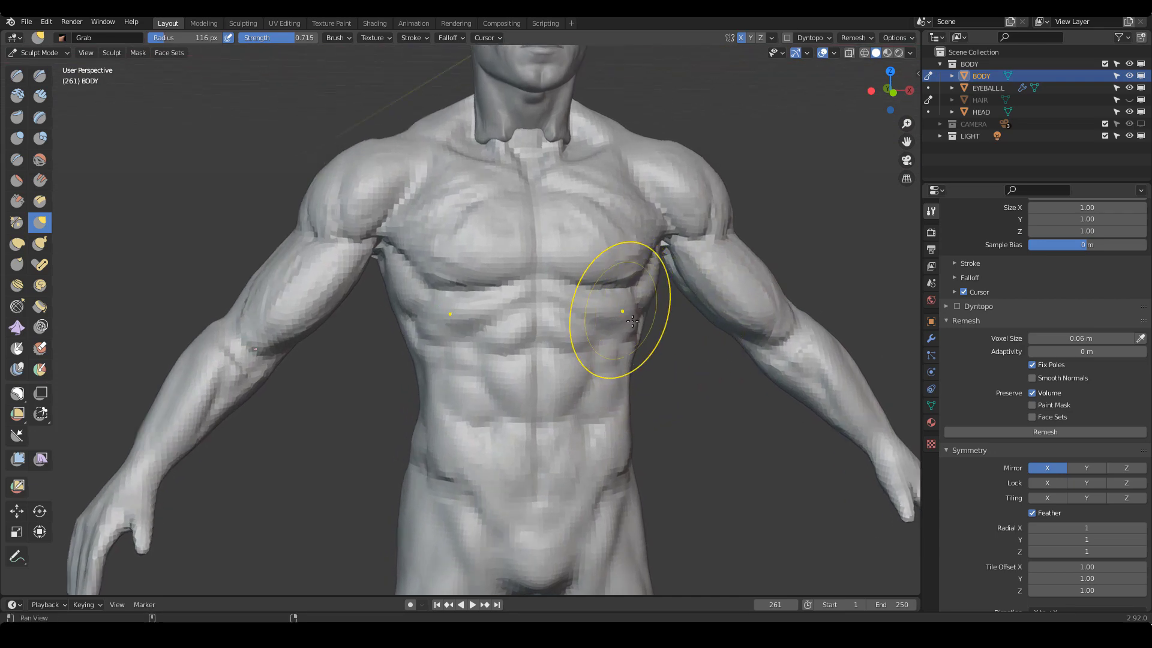
{"action": "scroll", "coordinate": [540, 270], "scroll_direction": "up", "scroll_amount": 4}
{"action": "scroll", "coordinate": [573, 247], "scroll_direction": "down", "scroll_amount": 4}
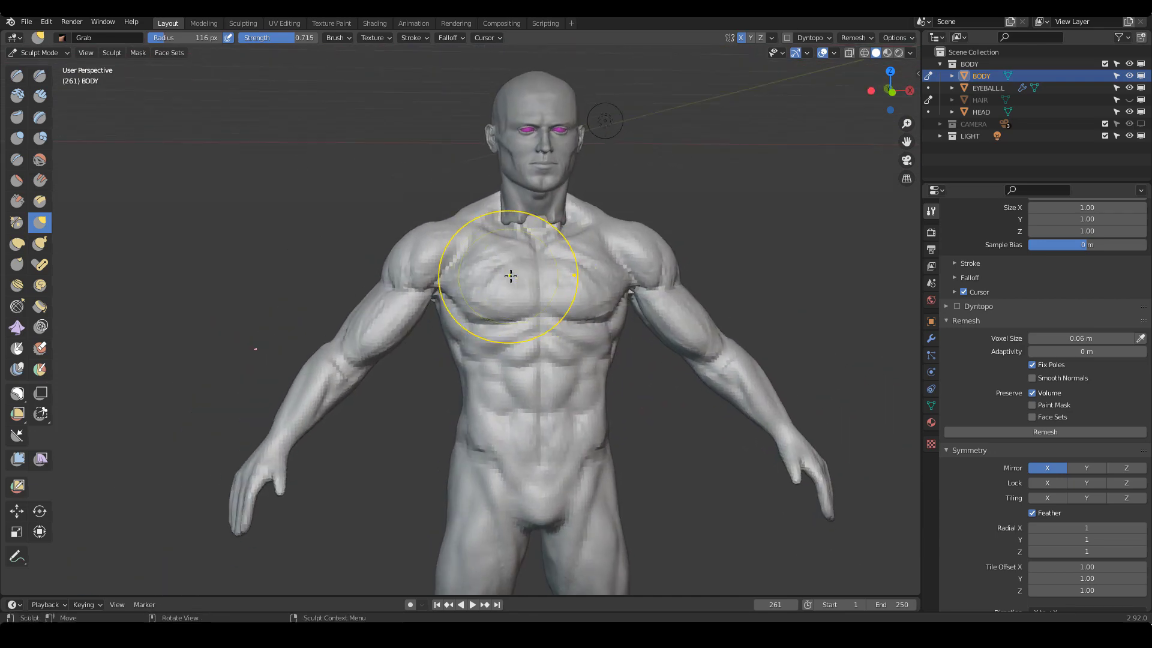
{"action": "middle_click_drag", "start_coordinate": [507, 275], "coordinate": [566, 321]}
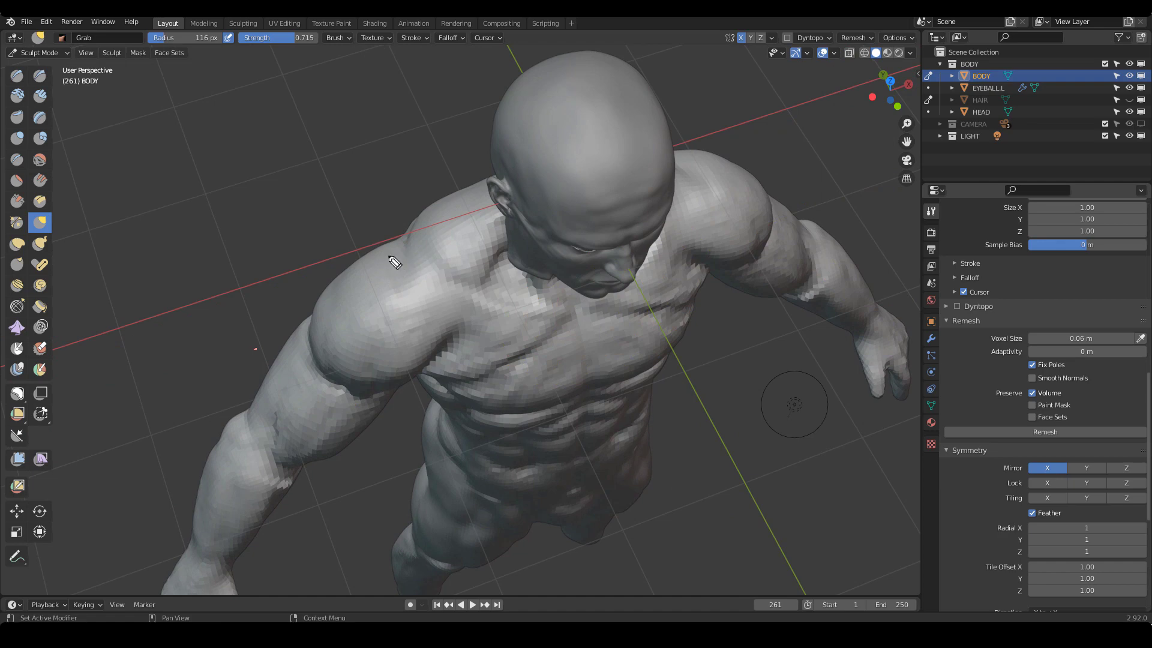
{"action": "mouse_move", "coordinate": [395, 251]}
{"action": "left_mouse_down"}
{"action": "mouse_move", "coordinate": [603, 342]}
{"action": "mouse_move", "coordinate": [383, 285]}
{"action": "left_mouse_up"}
{"action": "left_click_drag", "start_coordinate": [581, 298], "coordinate": [578, 265]}
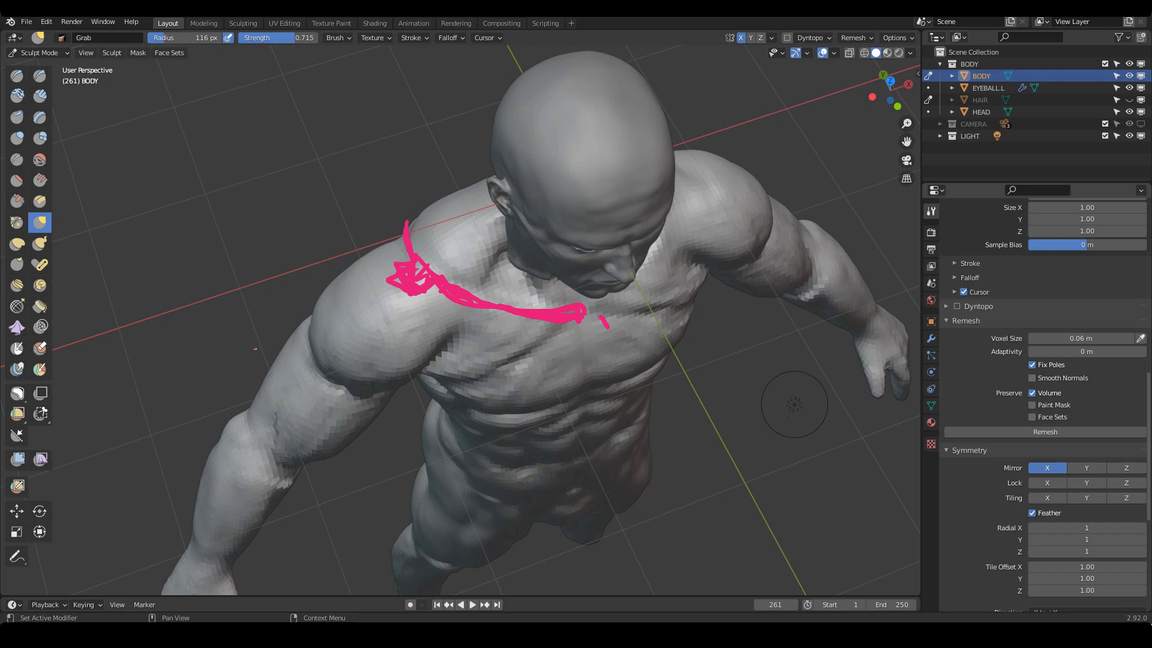
{"action": "key", "text": "Escape"}
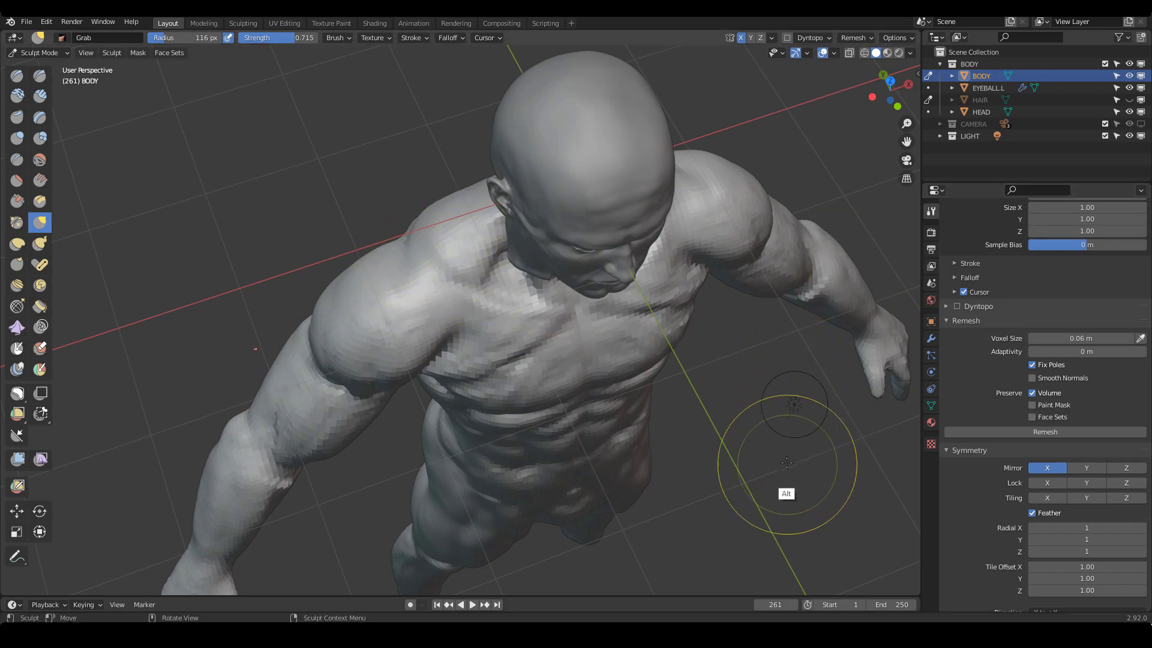
Mark the outer deltoid contour and the top of the shoulder with temporary annotations and clear them
{"action": "middle_click_drag", "start_coordinate": [779, 495], "coordinate": [778, 286]}
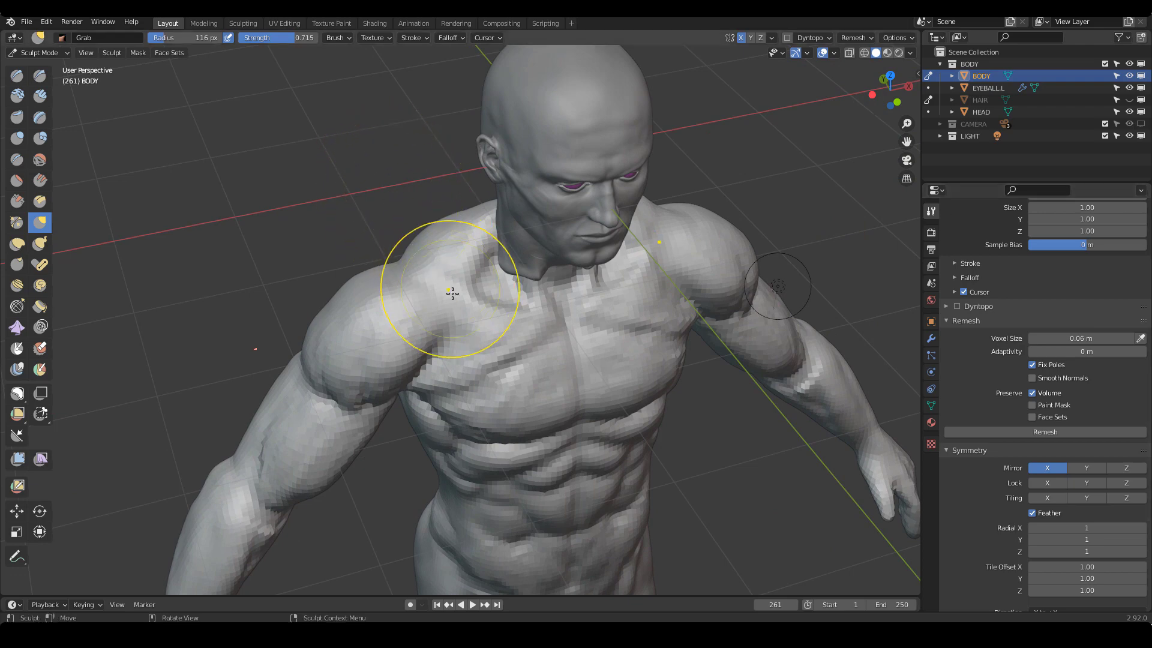
{"action": "middle_click_drag", "start_coordinate": [706, 146], "coordinate": [807, 192]}
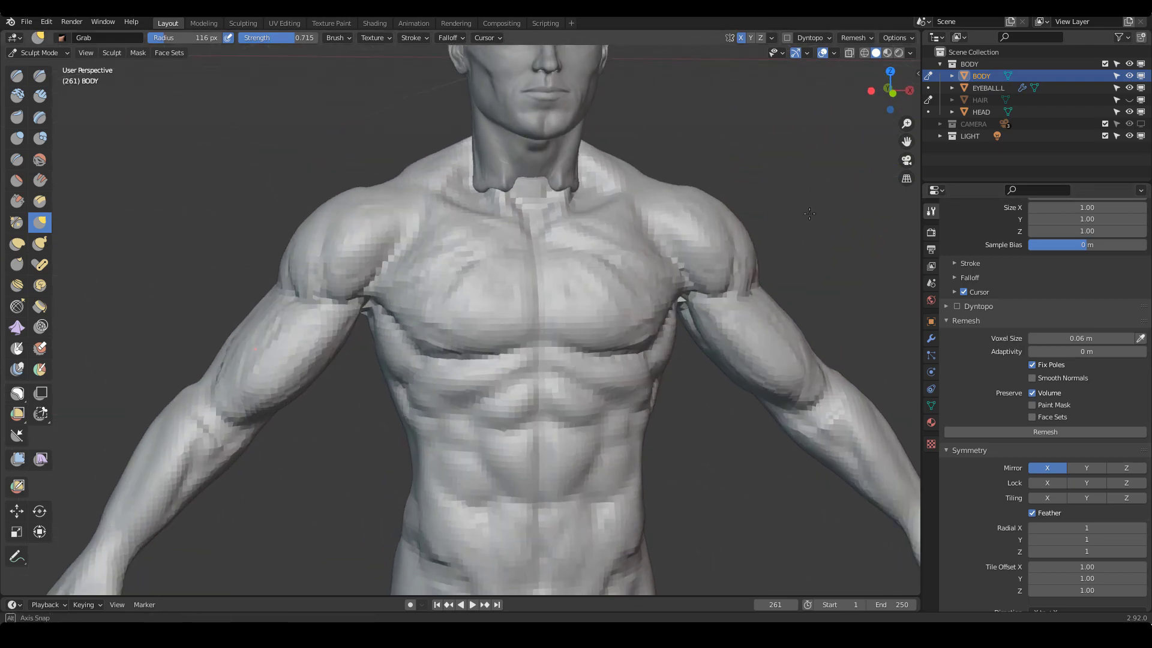
{"action": "middle_click_drag", "start_coordinate": [778, 201], "coordinate": [720, 64], "text": "shift"}
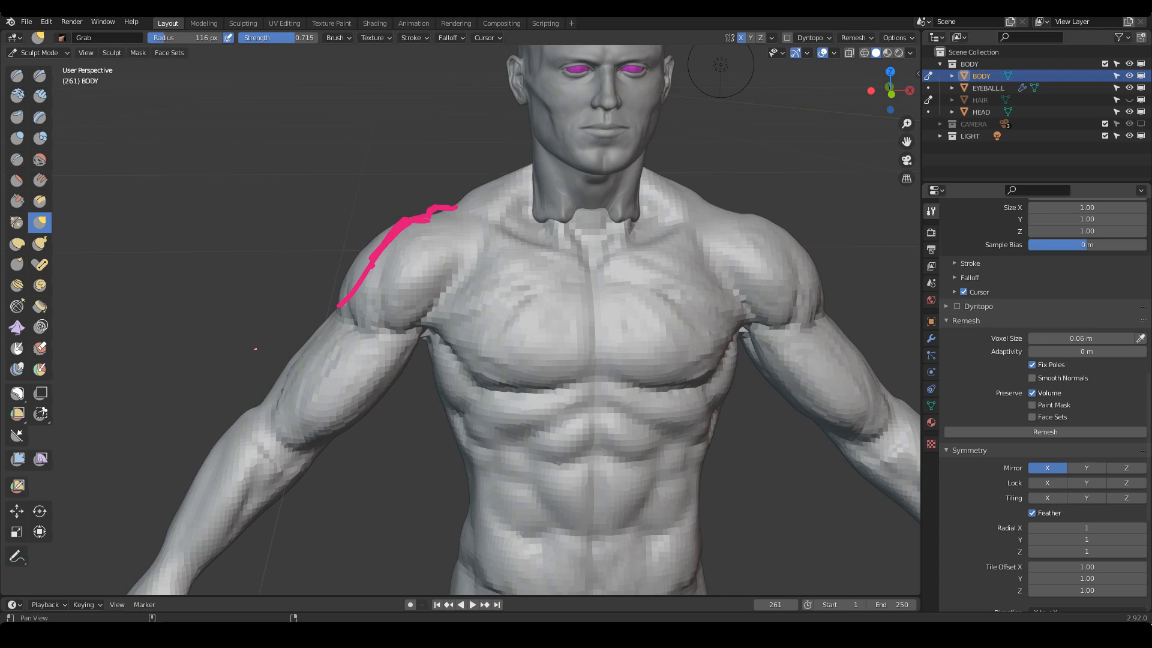
{"action": "key", "text": "ctrl+shift+6"}
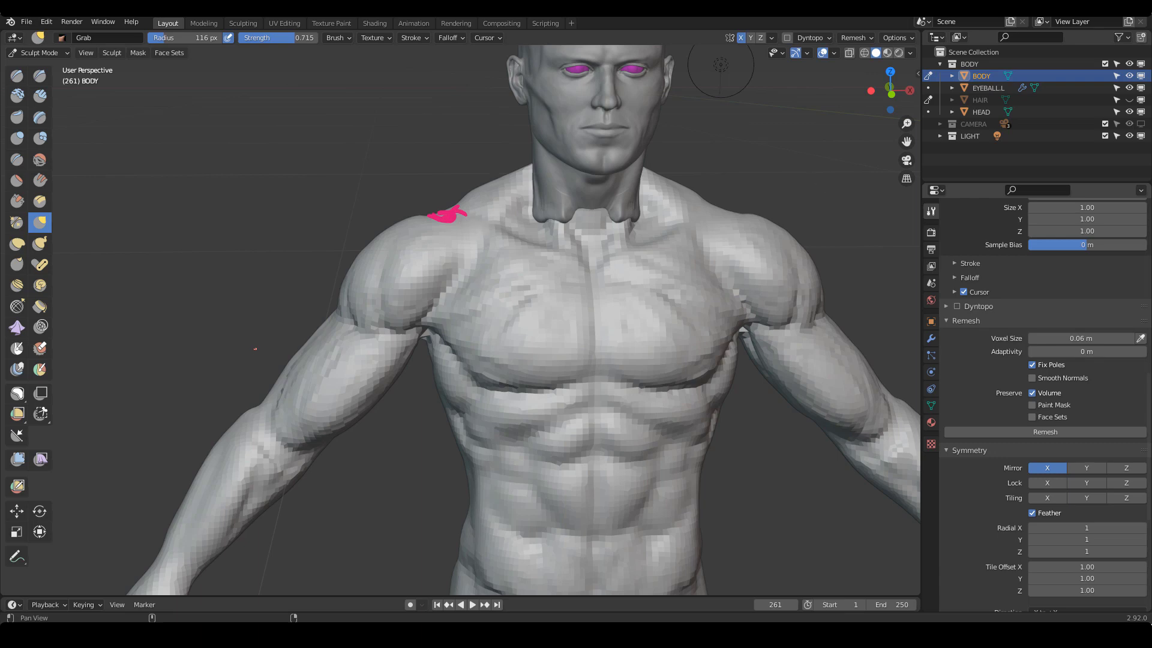
{"action": "key", "text": "ctrl+shift+6"}
Sculpt the collarbone from the shoulder toward the base of the neck with Clay Strips, reducing the radius to 20 px
{"action": "mouse_move", "coordinate": [802, 174]}
{"action": "middle_mouse_down"}
{"action": "mouse_move", "coordinate": [707, 325]}
{"action": "mouse_move", "coordinate": [548, 317]}
{"action": "mouse_move", "coordinate": [528, 301]}
{"action": "mouse_move", "coordinate": [515, 337]}
{"action": "middle_mouse_up"}
{"action": "key", "text": "c"}
{"action": "left_click", "coordinate": [543, 302]}
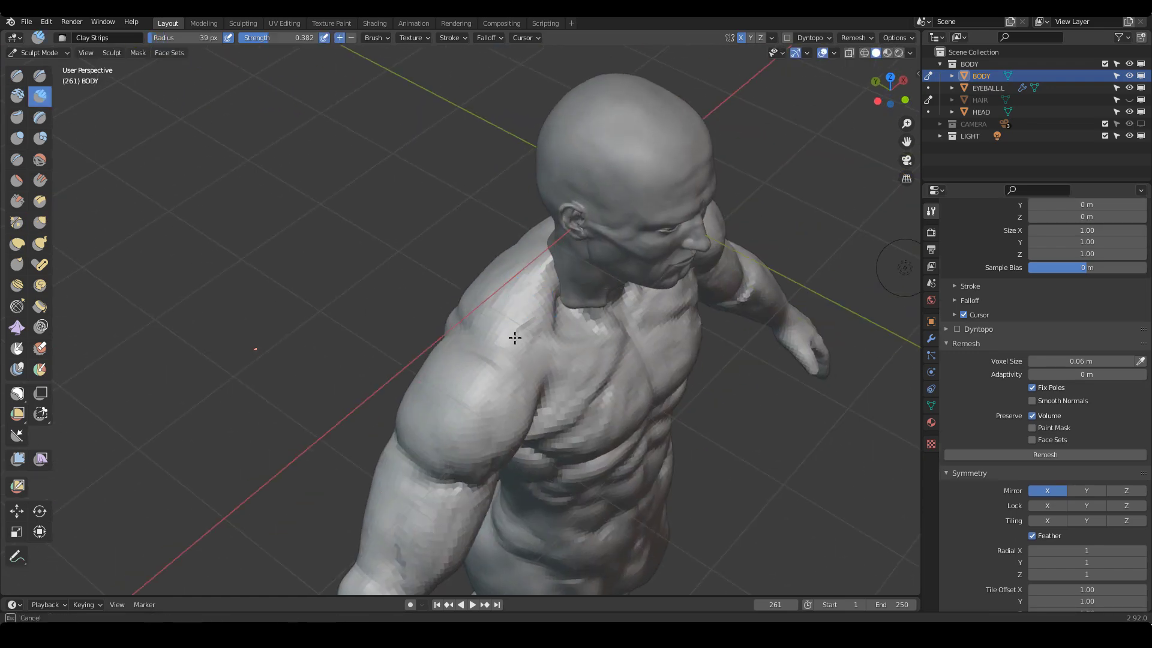
{"action": "mouse_move", "coordinate": [529, 337]}
{"action": "left_mouse_down", "text": "alt"}
{"action": "mouse_move", "coordinate": [563, 355]}
{"action": "mouse_move", "coordinate": [548, 336]}
{"action": "mouse_move", "coordinate": [509, 372]}
{"action": "mouse_move", "coordinate": [520, 381]}
{"action": "left_mouse_up", "text": "alt"}
{"action": "key", "text": "f"}
{"action": "left_click", "coordinate": [542, 342]}
{"action": "mouse_move", "coordinate": [534, 383]}
{"action": "left_mouse_down", "text": "alt"}
{"action": "mouse_move", "coordinate": [517, 365]}
{"action": "mouse_move", "coordinate": [528, 380]}
{"action": "mouse_move", "coordinate": [484, 391]}
{"action": "mouse_move", "coordinate": [540, 384]}
{"action": "mouse_move", "coordinate": [473, 384]}
{"action": "left_mouse_up", "text": "alt"}
{"action": "key", "text": "f"}
{"action": "left_click", "coordinate": [523, 371]}
{"action": "left_click_drag", "start_coordinate": [610, 369], "coordinate": [624, 338], "text": "alt"}
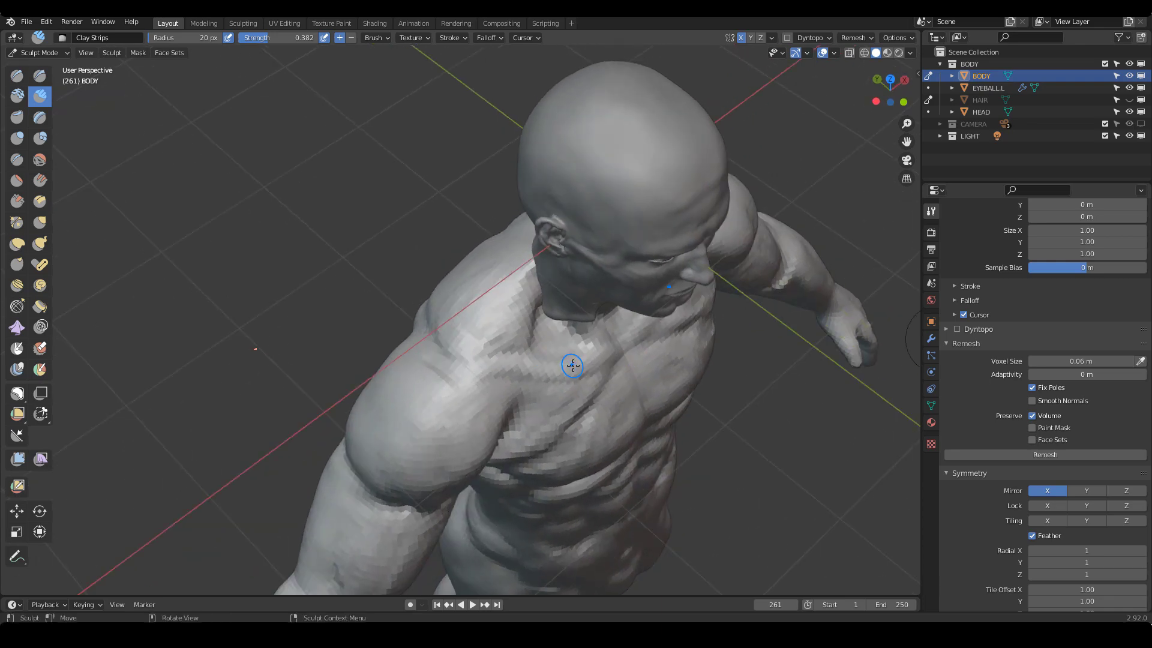
Define the collarbone's edge and its shoulder end with the Draw brush at 21 px and Clay Strips at 40 px
{"action": "key", "text": "x"}
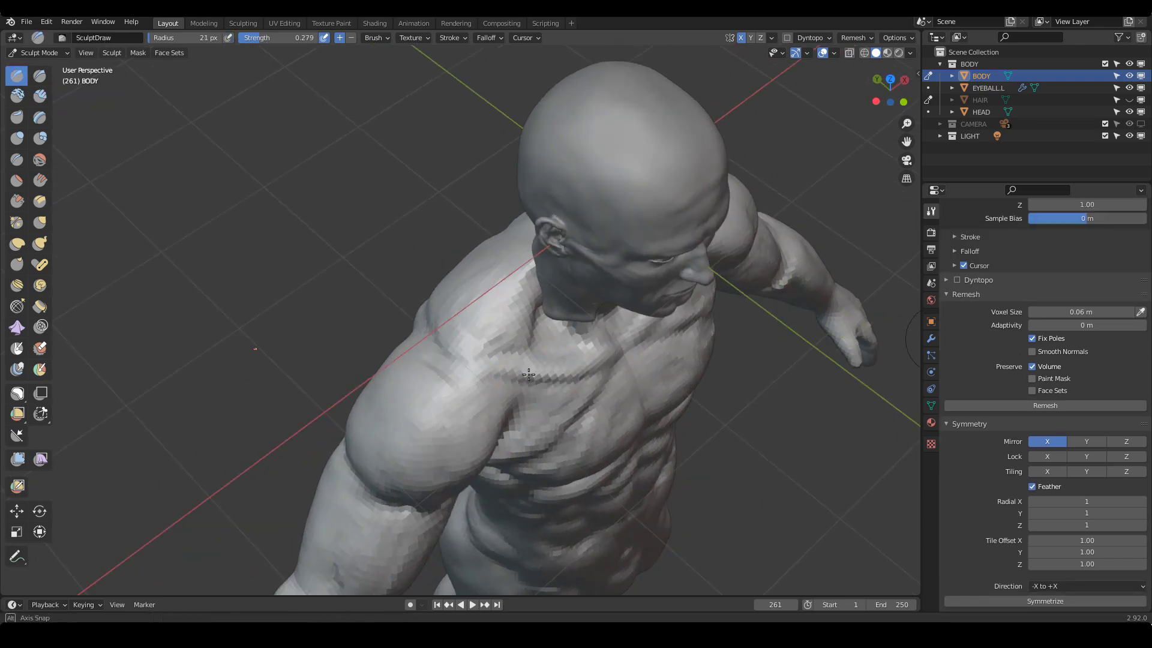
{"action": "mouse_move", "coordinate": [529, 375]}
{"action": "middle_mouse_down"}
{"action": "mouse_move", "coordinate": [583, 342]}
{"action": "mouse_move", "coordinate": [618, 360]}
{"action": "mouse_move", "coordinate": [615, 290]}
{"action": "mouse_move", "coordinate": [566, 288]}
{"action": "mouse_move", "coordinate": [525, 313]}
{"action": "middle_mouse_up"}
{"action": "key", "text": "c"}
{"action": "scroll", "coordinate": [566, 288], "scroll_direction": "up", "scroll_amount": 3}
{"action": "key", "text": "f"}
{"action": "left_click", "coordinate": [576, 303]}
{"action": "left_click_drag", "start_coordinate": [455, 339], "coordinate": [451, 345]}
{"action": "mouse_move", "coordinate": [465, 341]}
{"action": "middle_mouse_down"}
{"action": "mouse_move", "coordinate": [558, 354]}
{"action": "mouse_move", "coordinate": [550, 302]}
{"action": "mouse_move", "coordinate": [576, 336]}
{"action": "mouse_move", "coordinate": [501, 308]}
{"action": "mouse_move", "coordinate": [520, 343]}
{"action": "middle_mouse_up"}
{"action": "key", "text": "f"}
{"action": "left_click", "coordinate": [504, 354]}
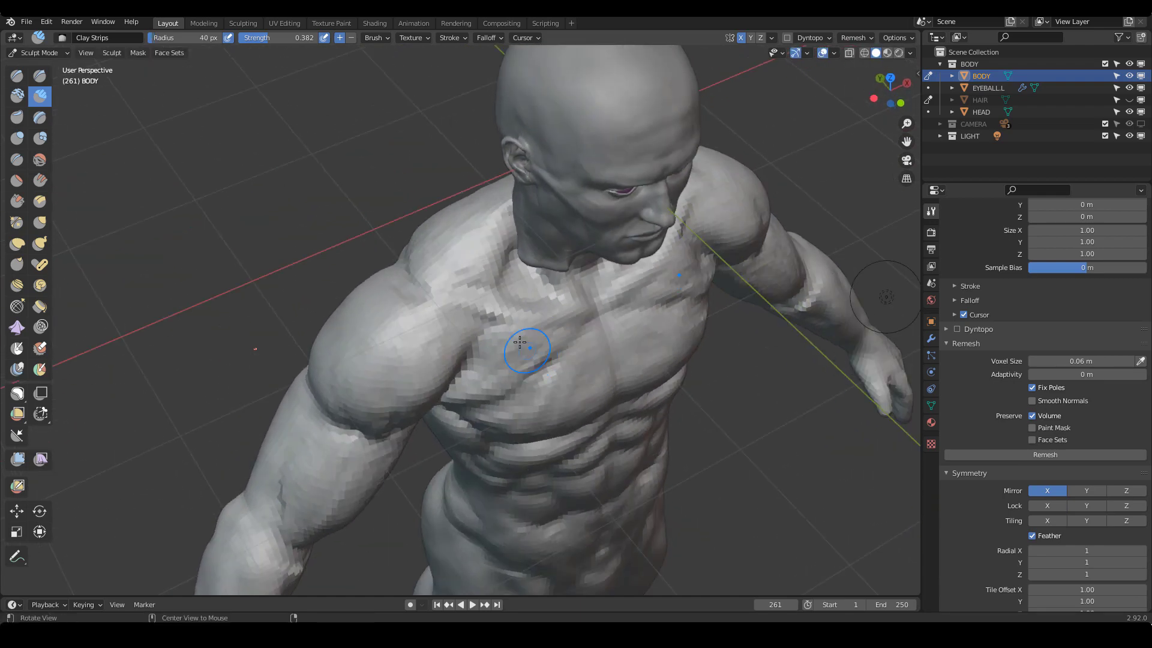
Build up the upper chest beneath the collarbone with Clay Strips at radii of 40 and 33 px
{"action": "middle_click_drag", "start_coordinate": [450, 338], "coordinate": [538, 286]}
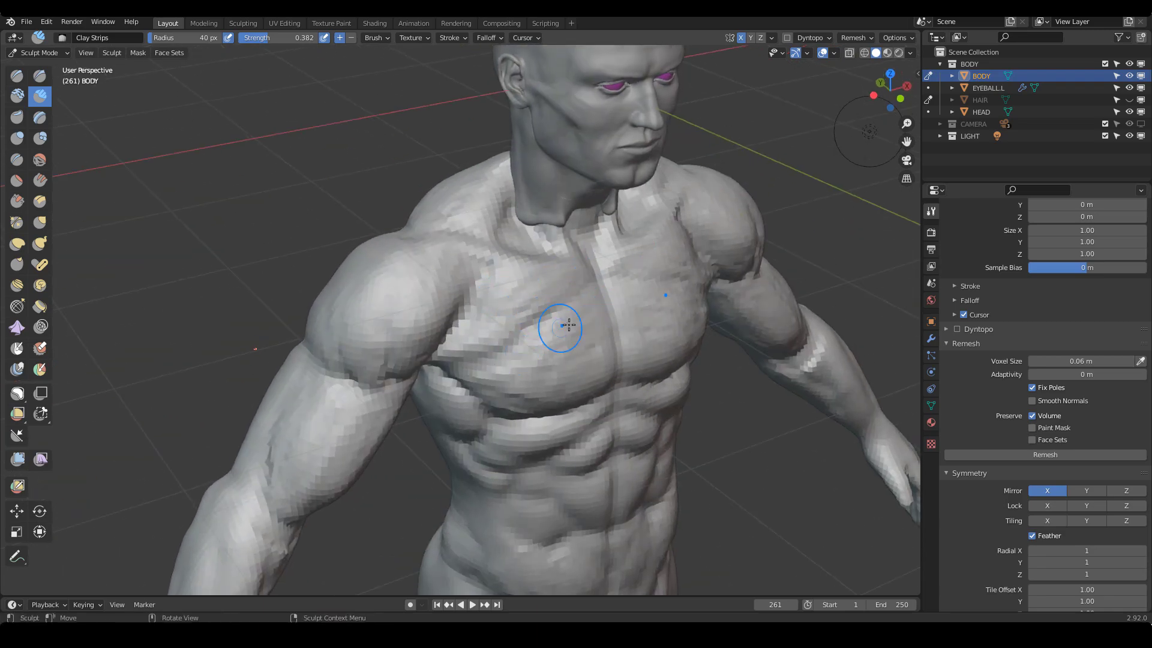
{"action": "middle_click_drag", "start_coordinate": [568, 369], "coordinate": [543, 345]}
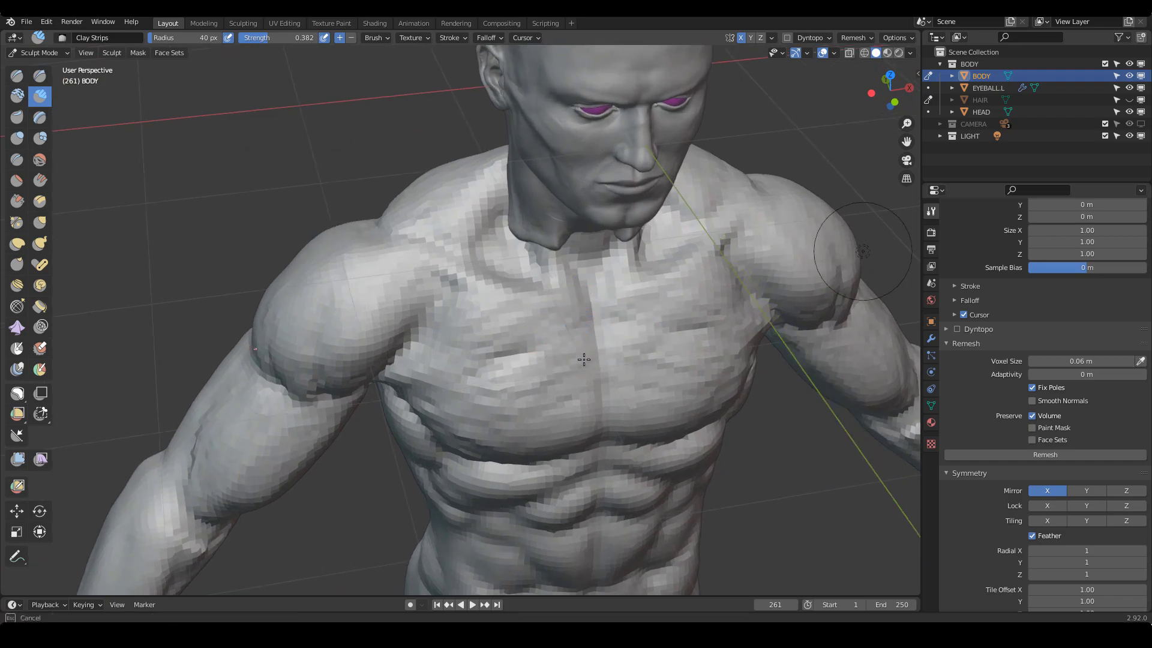
{"action": "middle_click_drag", "start_coordinate": [600, 390], "coordinate": [535, 258]}
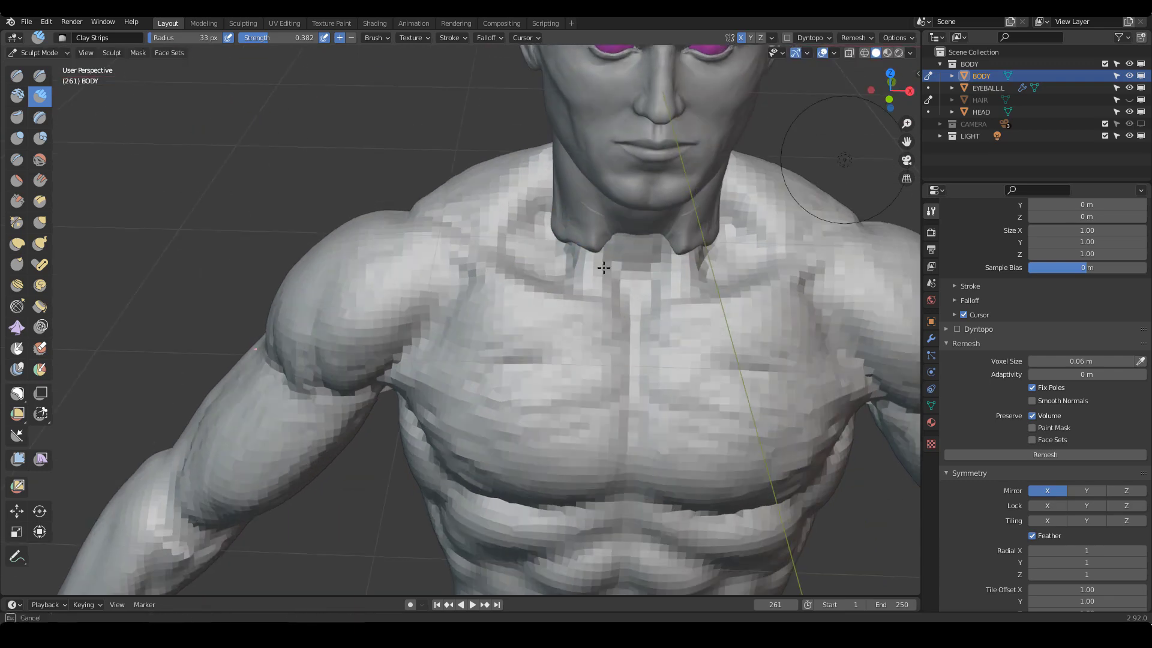
Shape the border between the front deltoid and the upper chest with Clay Strips at radii of 21 and 33 px
{"action": "scroll", "coordinate": [625, 357], "scroll_direction": "down", "scroll_amount": 6}
{"action": "mouse_move", "coordinate": [648, 337]}
{"action": "middle_mouse_down"}
{"action": "mouse_move", "coordinate": [642, 322]}
{"action": "mouse_move", "coordinate": [640, 347]}
{"action": "mouse_move", "coordinate": [484, 237]}
{"action": "mouse_move", "coordinate": [474, 258]}
{"action": "middle_mouse_up"}
{"action": "key", "text": "g"}
{"action": "key", "text": "c"}
{"action": "key", "text": "f"}
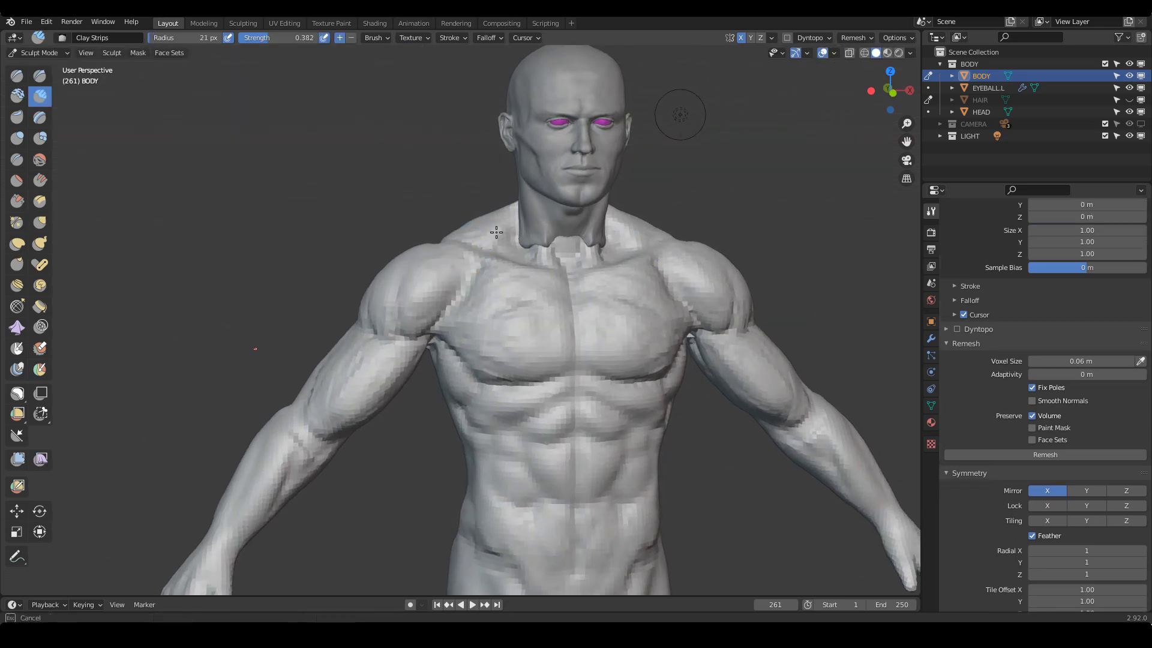
{"action": "middle_click_drag", "start_coordinate": [472, 298], "coordinate": [489, 296]}
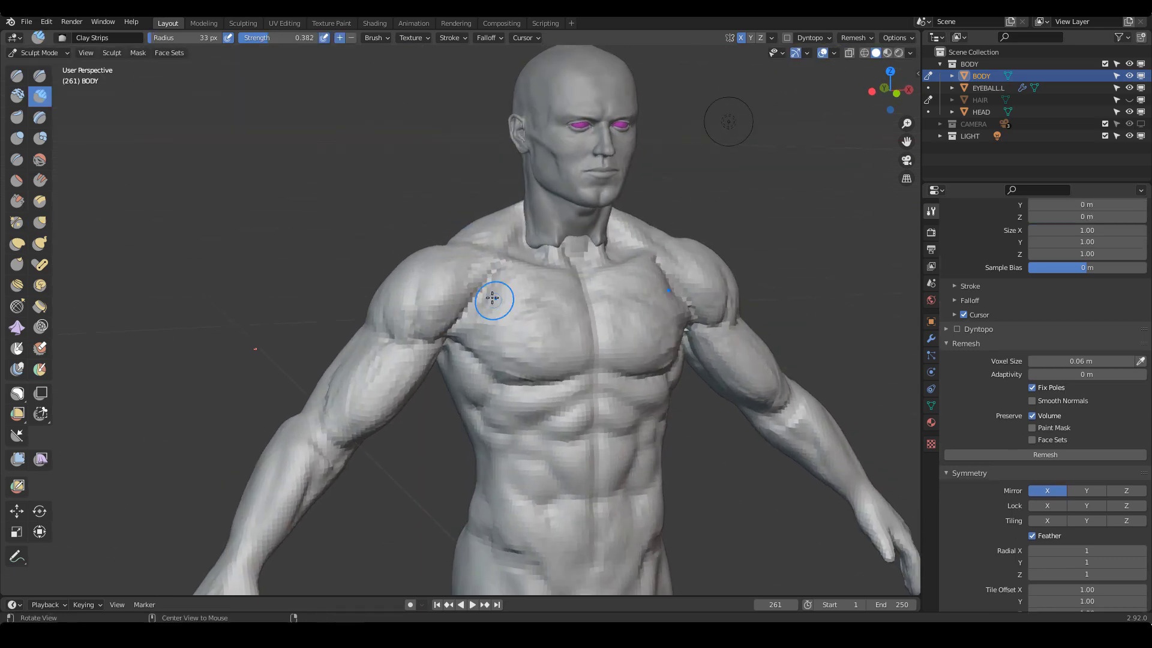
{"action": "key", "text": "f"}
{"action": "left_click", "coordinate": [477, 299]}
Rework the groove between the front deltoid and the chest with the Draw brush at radii between 12 and 58 px
{"action": "key", "text": "x"}
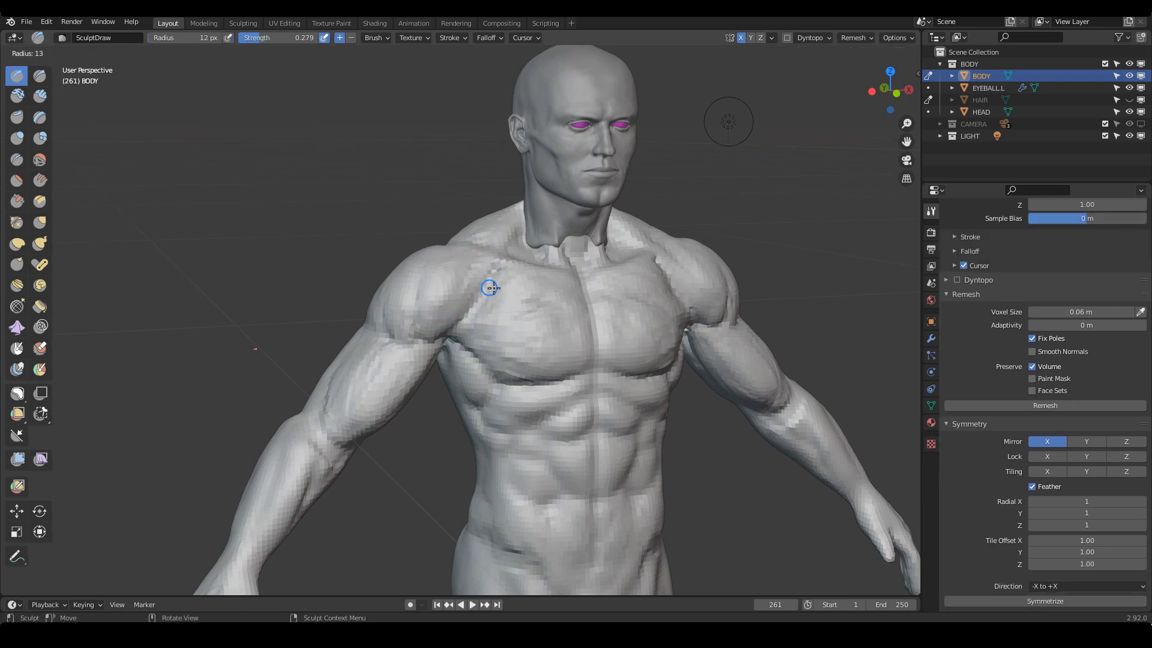
{"action": "key", "text": "f"}
{"action": "left_click_drag", "start_coordinate": [462, 319], "coordinate": [470, 310]}
{"action": "middle_click_drag", "start_coordinate": [495, 294], "coordinate": [481, 288]}
{"action": "key", "text": "f"}
{"action": "left_click", "coordinate": [494, 288]}
{"action": "mouse_move", "coordinate": [480, 291]}
{"action": "left_mouse_down"}
{"action": "mouse_move", "coordinate": [484, 265]}
{"action": "mouse_move", "coordinate": [493, 274]}
{"action": "left_mouse_up"}
{"action": "scroll", "coordinate": [561, 321], "scroll_direction": "down", "scroll_amount": 3}
{"action": "middle_click_drag", "start_coordinate": [560, 322], "coordinate": [515, 275]}
{"action": "scroll", "coordinate": [515, 275], "scroll_direction": "up", "scroll_amount": 3}
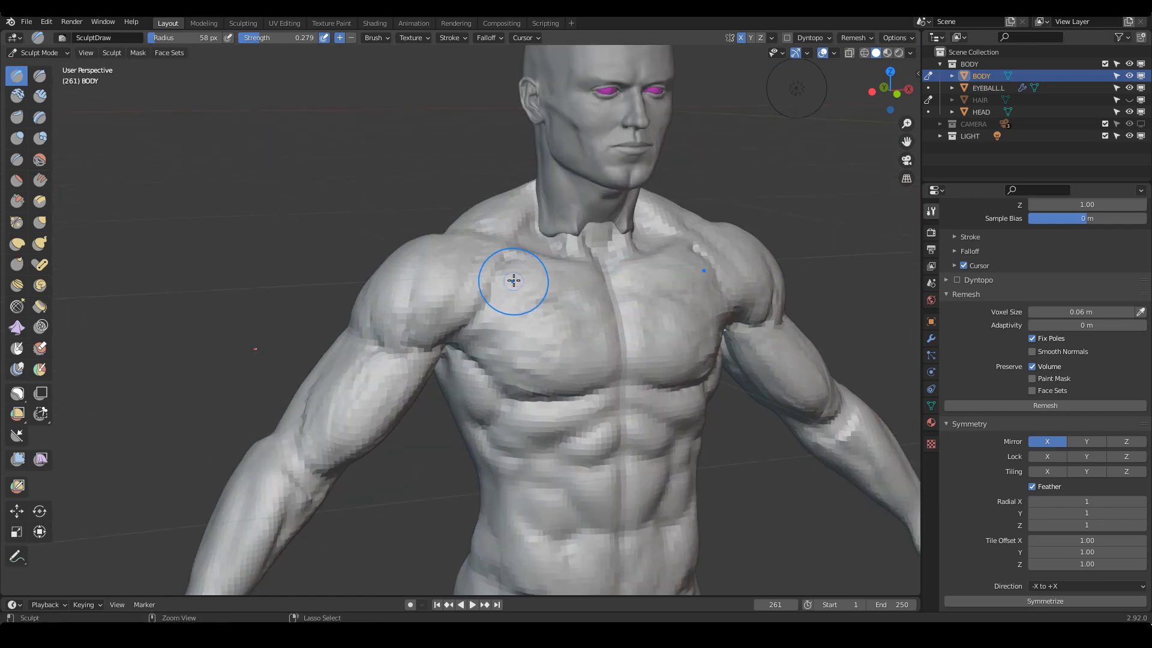
Blend the deltoid, collarbone and upper chest using the Draw brush at 0.152 strength with radii of 49 and 67 px
{"action": "key", "text": "f"}
{"action": "left_click", "coordinate": [480, 291]}
{"action": "key", "text": "shift+f"}
{"action": "left_click", "coordinate": [478, 290]}
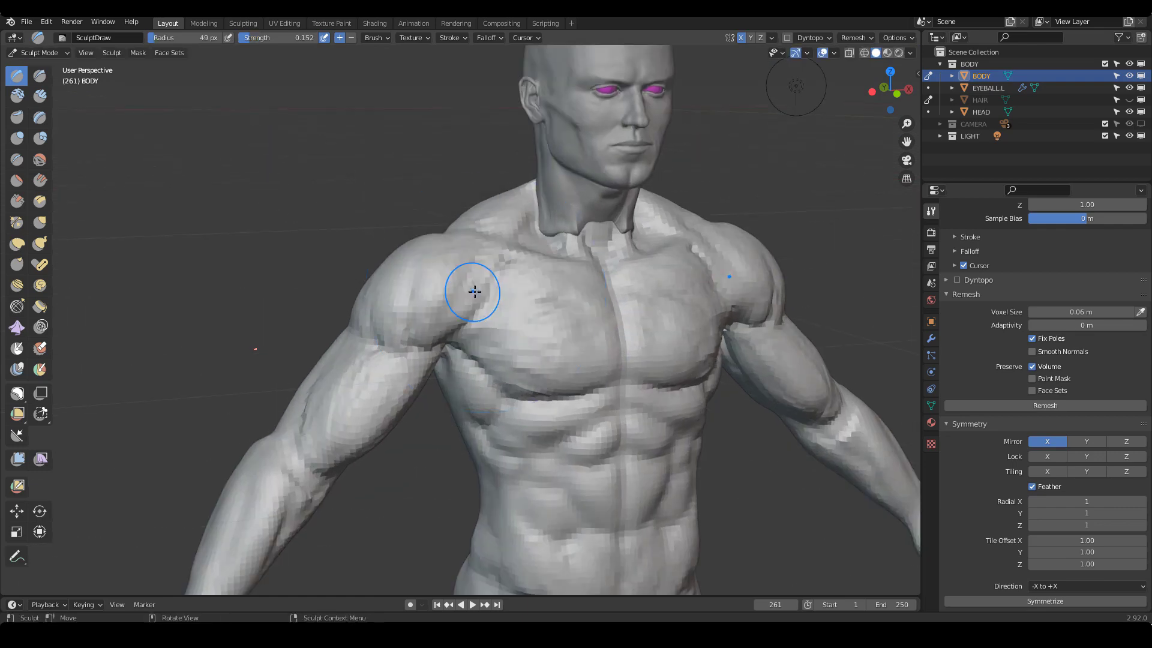
{"action": "mouse_move", "coordinate": [479, 290]}
{"action": "left_mouse_down"}
{"action": "mouse_move", "coordinate": [469, 300]}
{"action": "mouse_move", "coordinate": [498, 278]}
{"action": "mouse_move", "coordinate": [493, 287]}
{"action": "left_mouse_up"}
{"action": "middle_click_drag", "start_coordinate": [521, 291], "coordinate": [486, 279]}
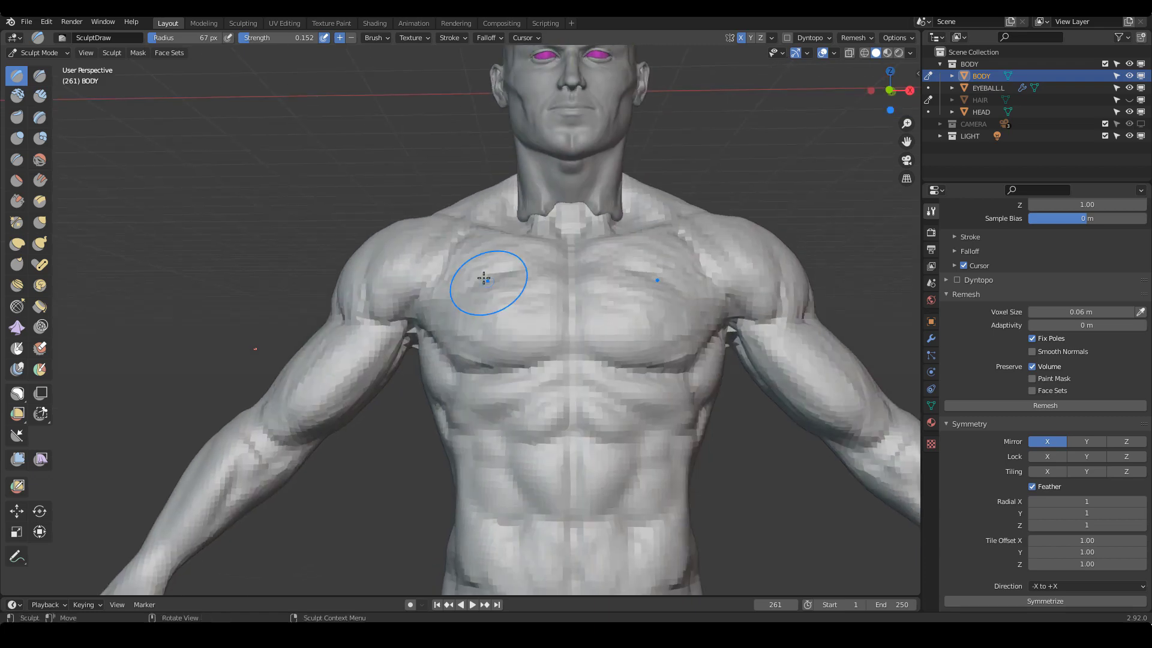
{"action": "left_click_drag", "start_coordinate": [485, 280], "coordinate": [447, 302]}
{"action": "mouse_move", "coordinate": [447, 302]}
{"action": "middle_mouse_down"}
{"action": "mouse_move", "coordinate": [510, 269]}
{"action": "mouse_move", "coordinate": [539, 228]}
{"action": "mouse_move", "coordinate": [441, 208]}
{"action": "middle_mouse_up"}
{"action": "left_click_drag", "start_coordinate": [442, 208], "coordinate": [442, 208]}
Examine the reworked shoulders, chest and torso from several angles and distances
{"action": "middle_click_drag", "start_coordinate": [488, 222], "coordinate": [522, 360]}
{"action": "middle_click_drag", "start_coordinate": [544, 407], "coordinate": [569, 373]}
{"action": "mouse_move", "coordinate": [584, 334]}
{"action": "middle_mouse_down"}
{"action": "mouse_move", "coordinate": [552, 327]}
{"action": "mouse_move", "coordinate": [605, 303]}
{"action": "mouse_move", "coordinate": [663, 324]}
{"action": "mouse_move", "coordinate": [579, 336]}
{"action": "middle_mouse_up"}
{"action": "mouse_move", "coordinate": [579, 321]}
{"action": "middle_mouse_down"}
{"action": "mouse_move", "coordinate": [792, 318]}
{"action": "mouse_move", "coordinate": [636, 324]}
{"action": "mouse_move", "coordinate": [600, 276]}
{"action": "middle_mouse_up"}
{"action": "mouse_move", "coordinate": [603, 267]}
{"action": "middle_mouse_down", "text": "shift"}
{"action": "mouse_move", "coordinate": [678, 334]}
{"action": "mouse_move", "coordinate": [600, 294]}
{"action": "middle_mouse_up", "text": "shift"}
{"action": "mouse_move", "coordinate": [600, 294]}
{"action": "middle_mouse_down", "text": "ctrl"}
{"action": "mouse_move", "coordinate": [654, 345]}
{"action": "mouse_move", "coordinate": [636, 330]}
{"action": "mouse_move", "coordinate": [636, 303]}
{"action": "middle_mouse_up", "text": "ctrl"}
{"action": "mouse_move", "coordinate": [636, 303]}
{"action": "middle_mouse_down", "text": "shift"}
{"action": "mouse_move", "coordinate": [630, 340]}
{"action": "mouse_move", "coordinate": [654, 328]}
{"action": "mouse_move", "coordinate": [594, 329]}
{"action": "mouse_move", "coordinate": [636, 329]}
{"action": "middle_mouse_up", "text": "shift"}
{"action": "mouse_move", "coordinate": [630, 324]}
{"action": "middle_mouse_down", "text": "ctrl"}
{"action": "mouse_move", "coordinate": [612, 352]}
{"action": "mouse_move", "coordinate": [650, 293]}
{"action": "mouse_move", "coordinate": [592, 314]}
{"action": "mouse_move", "coordinate": [612, 296]}
{"action": "mouse_move", "coordinate": [625, 303]}
{"action": "mouse_move", "coordinate": [596, 315]}
{"action": "mouse_move", "coordinate": [617, 346]}
{"action": "mouse_move", "coordinate": [642, 322]}
{"action": "mouse_move", "coordinate": [687, 322]}
{"action": "mouse_move", "coordinate": [681, 300]}
{"action": "mouse_move", "coordinate": [670, 325]}
{"action": "mouse_move", "coordinate": [688, 316]}
{"action": "middle_mouse_up", "text": "ctrl"}
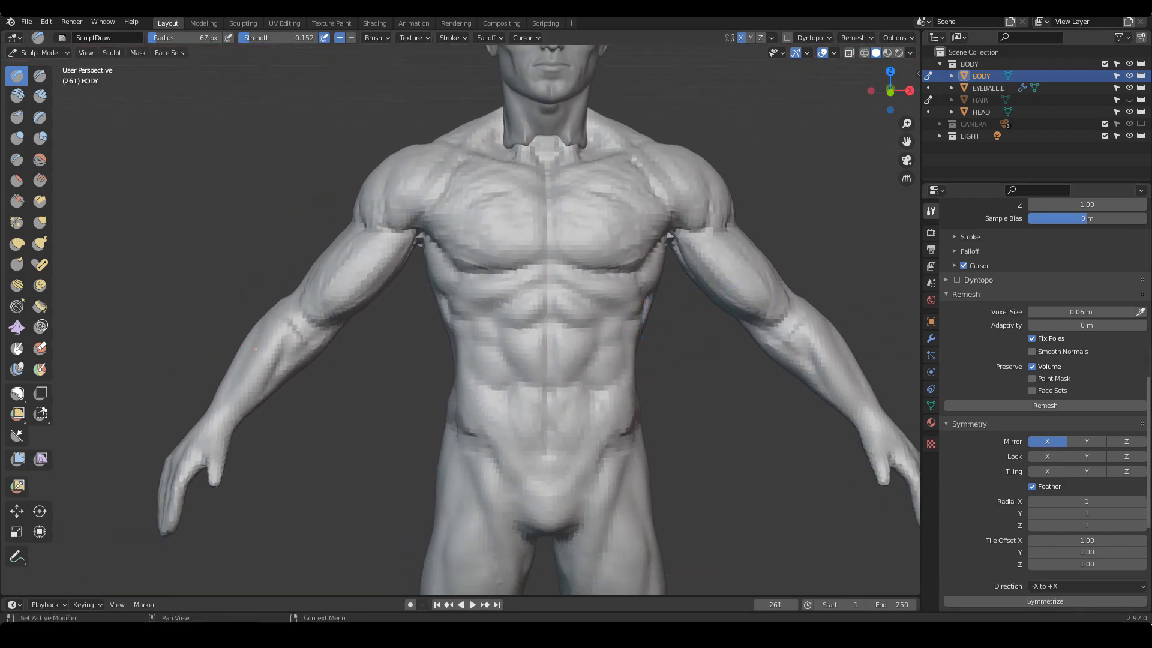
Outline the rib cage and its lower arch over the torso with temporary annotation strokes
{"action": "left_click_drag", "start_coordinate": [511, 166], "coordinate": [480, 214]}
{"action": "left_click_drag", "start_coordinate": [468, 241], "coordinate": [485, 177]}
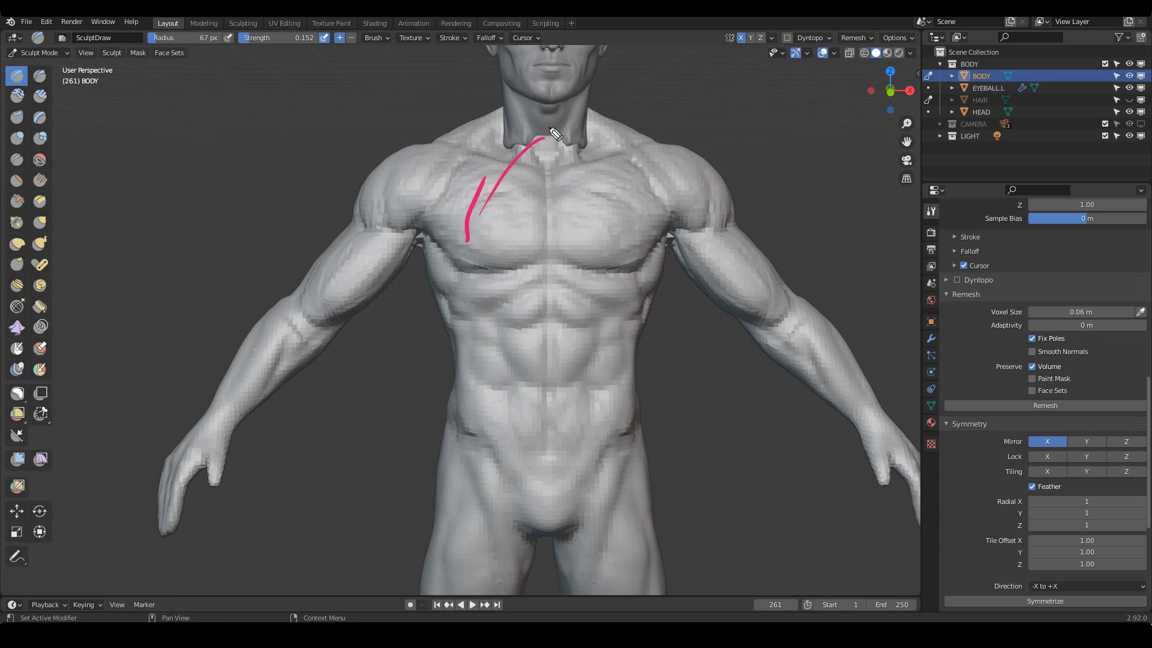
{"action": "left_click_drag", "start_coordinate": [546, 127], "coordinate": [461, 318]}
{"action": "left_click_drag", "start_coordinate": [461, 294], "coordinate": [462, 262]}
{"action": "left_click_drag", "start_coordinate": [574, 125], "coordinate": [642, 199]}
{"action": "left_click_drag", "start_coordinate": [645, 205], "coordinate": [670, 293]}
{"action": "mouse_move", "coordinate": [510, 147]}
{"action": "left_mouse_down"}
{"action": "mouse_move", "coordinate": [451, 274]}
{"action": "mouse_move", "coordinate": [461, 300]}
{"action": "left_mouse_up"}
{"action": "mouse_move", "coordinate": [452, 264]}
{"action": "left_mouse_down"}
{"action": "mouse_move", "coordinate": [489, 347]}
{"action": "mouse_move", "coordinate": [531, 294]}
{"action": "left_mouse_up"}
{"action": "mouse_move", "coordinate": [480, 331]}
{"action": "left_mouse_down"}
{"action": "mouse_move", "coordinate": [533, 282]}
{"action": "mouse_move", "coordinate": [649, 333]}
{"action": "left_mouse_up"}
{"action": "left_click_drag", "start_coordinate": [660, 274], "coordinate": [636, 353]}
{"action": "left_click_drag", "start_coordinate": [630, 371], "coordinate": [581, 329]}
{"action": "mouse_move", "coordinate": [561, 289]}
{"action": "left_mouse_down"}
{"action": "mouse_move", "coordinate": [637, 352]}
{"action": "mouse_move", "coordinate": [659, 267]}
{"action": "left_mouse_up"}
{"action": "left_click_drag", "start_coordinate": [659, 288], "coordinate": [624, 367]}
{"action": "left_click_drag", "start_coordinate": [518, 290], "coordinate": [452, 356]}
{"action": "mouse_move", "coordinate": [452, 355]}
{"action": "left_mouse_down"}
{"action": "mouse_move", "coordinate": [516, 302]}
{"action": "mouse_move", "coordinate": [602, 314]}
{"action": "left_mouse_up"}
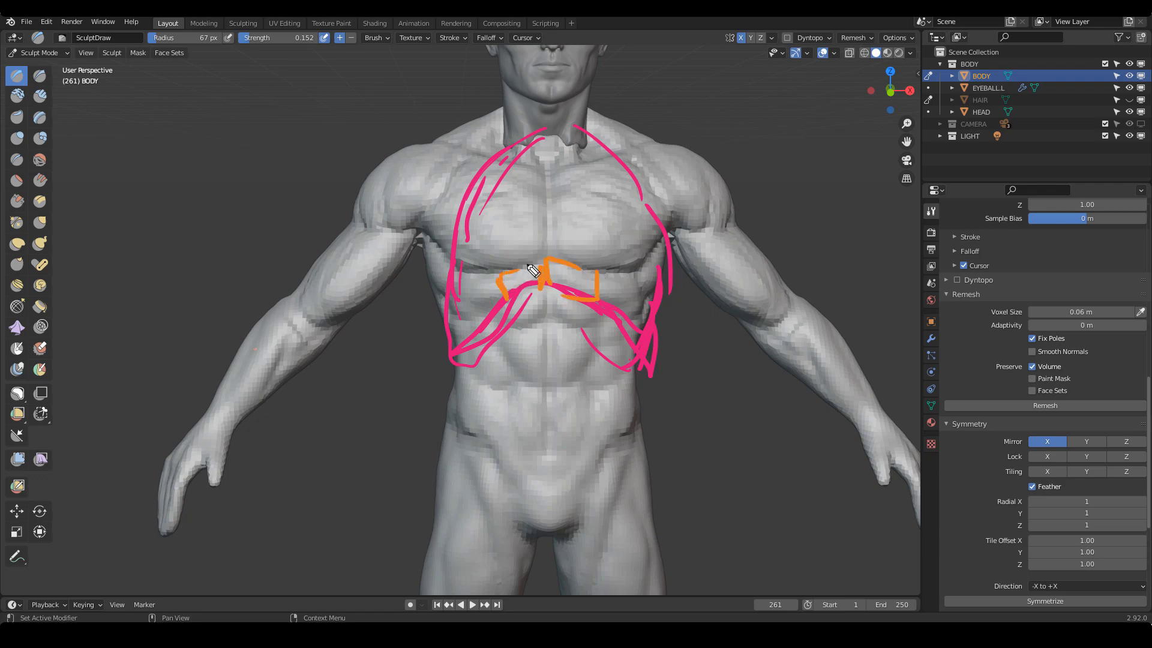
Mark the rows of abdominal segments below the chest with temporary annotations and clear all the marks
{"action": "mouse_move", "coordinate": [532, 270]}
{"action": "left_mouse_down"}
{"action": "mouse_move", "coordinate": [551, 293]}
{"action": "mouse_move", "coordinate": [547, 333]}
{"action": "left_mouse_up"}
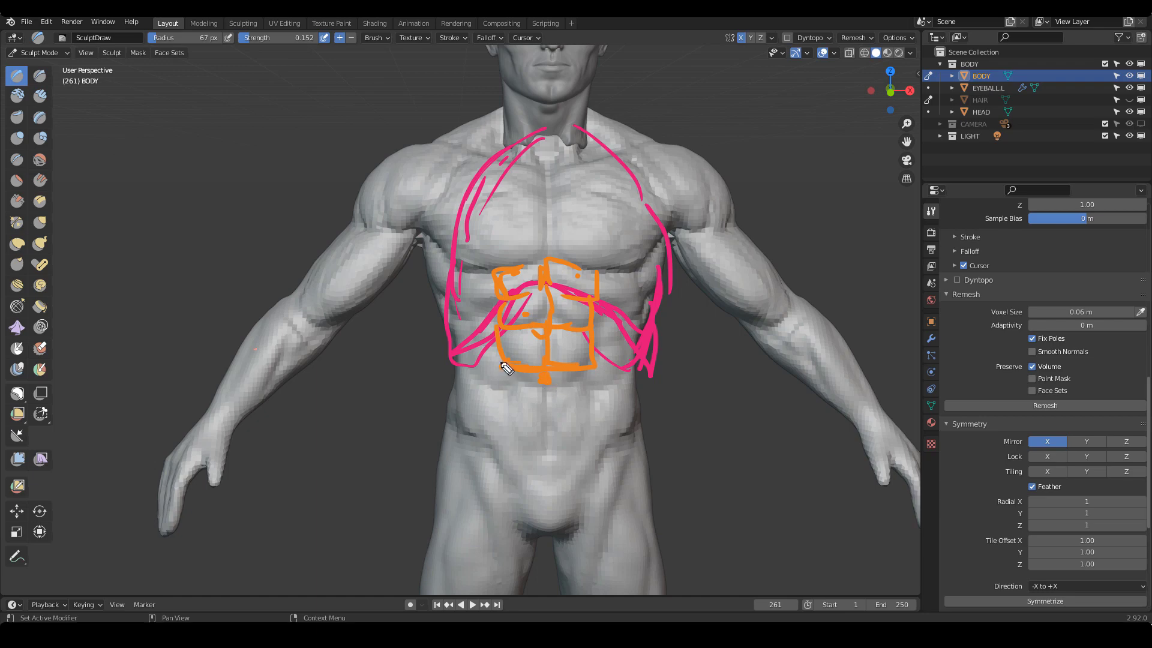
{"action": "left_click_drag", "start_coordinate": [513, 403], "coordinate": [589, 404]}
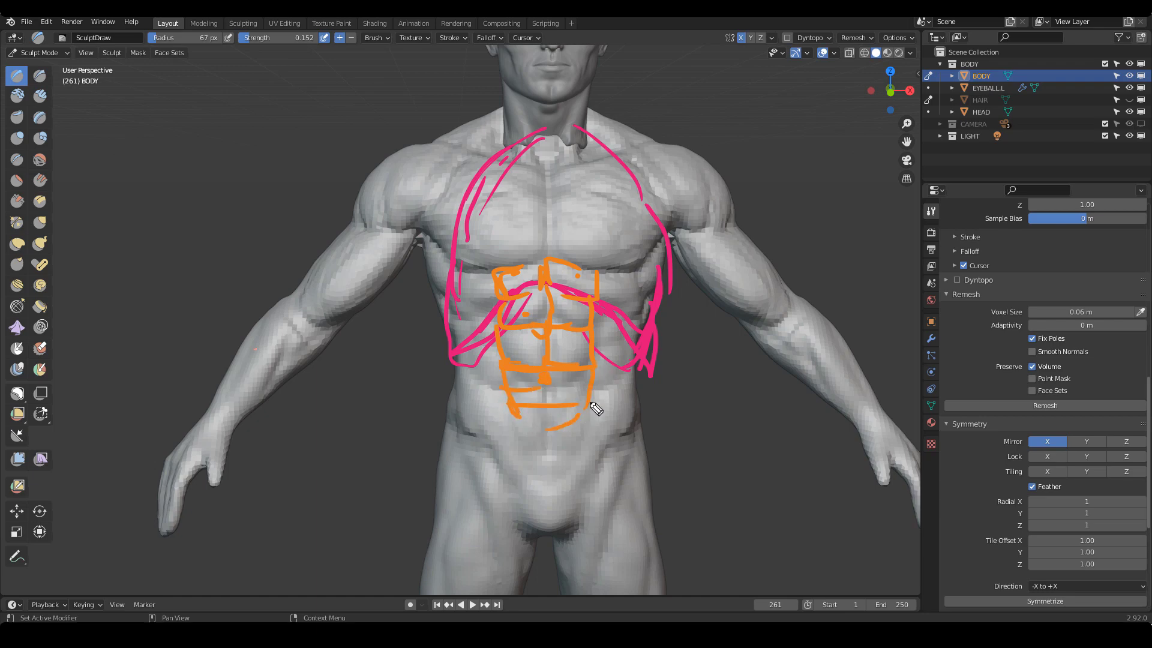
{"action": "left_click", "coordinate": [974, 260]}
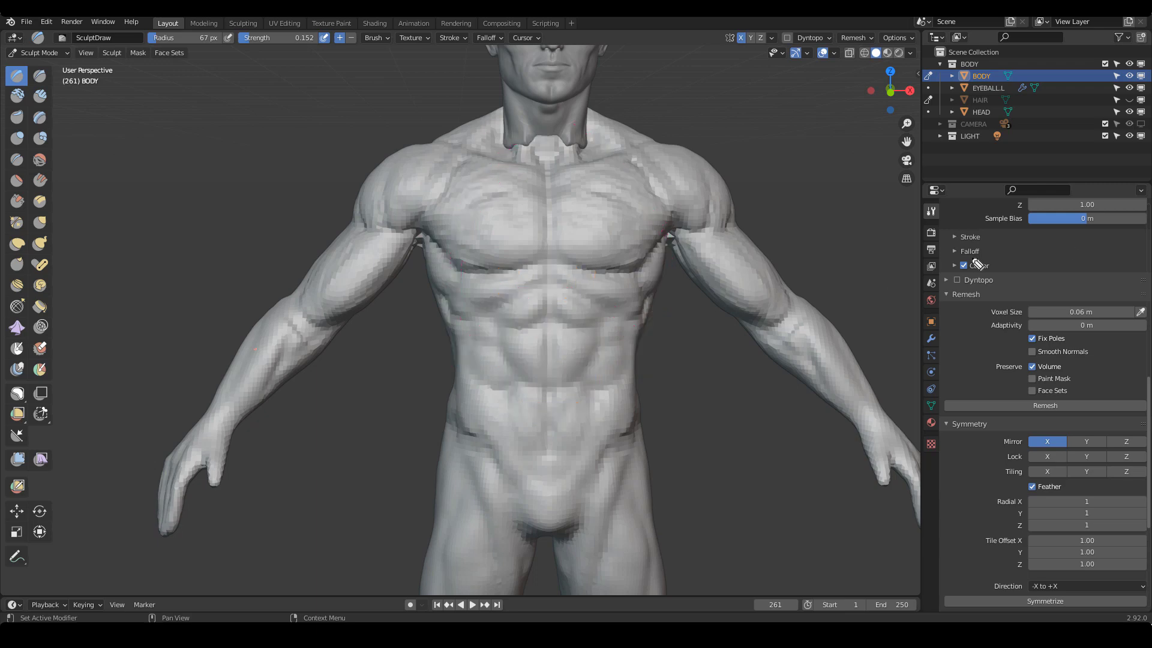
{"action": "left_click_drag", "start_coordinate": [503, 331], "coordinate": [596, 348]}
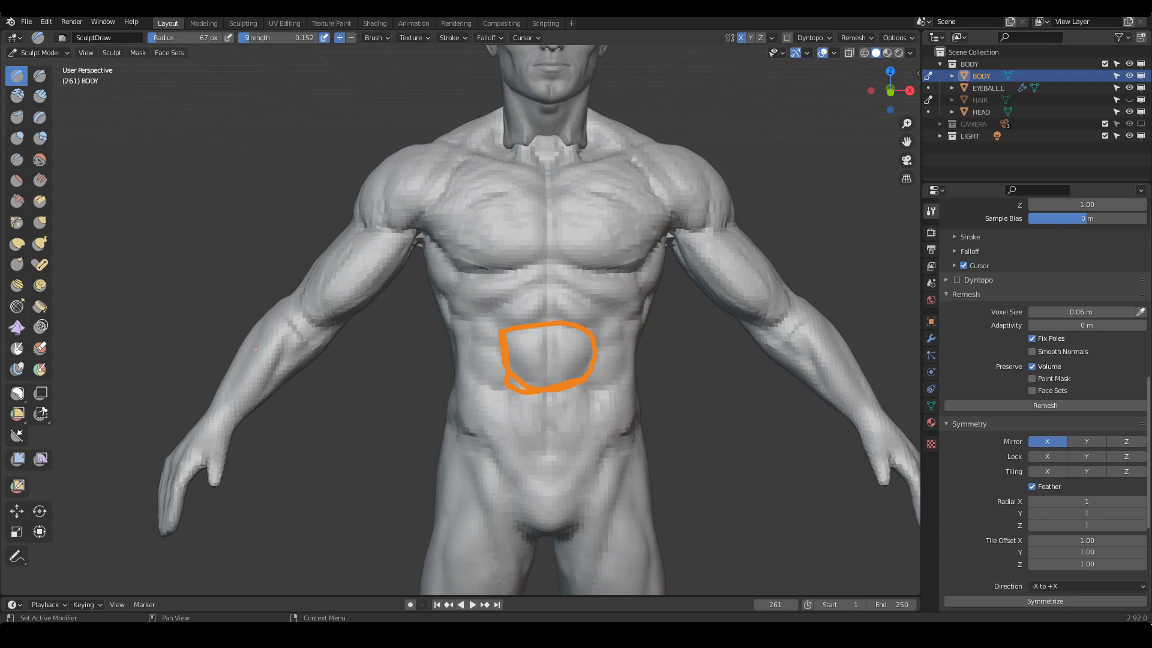
{"action": "key", "text": "Escape"}
{"action": "scroll", "coordinate": [699, 393], "scroll_direction": "up", "scroll_amount": 3}
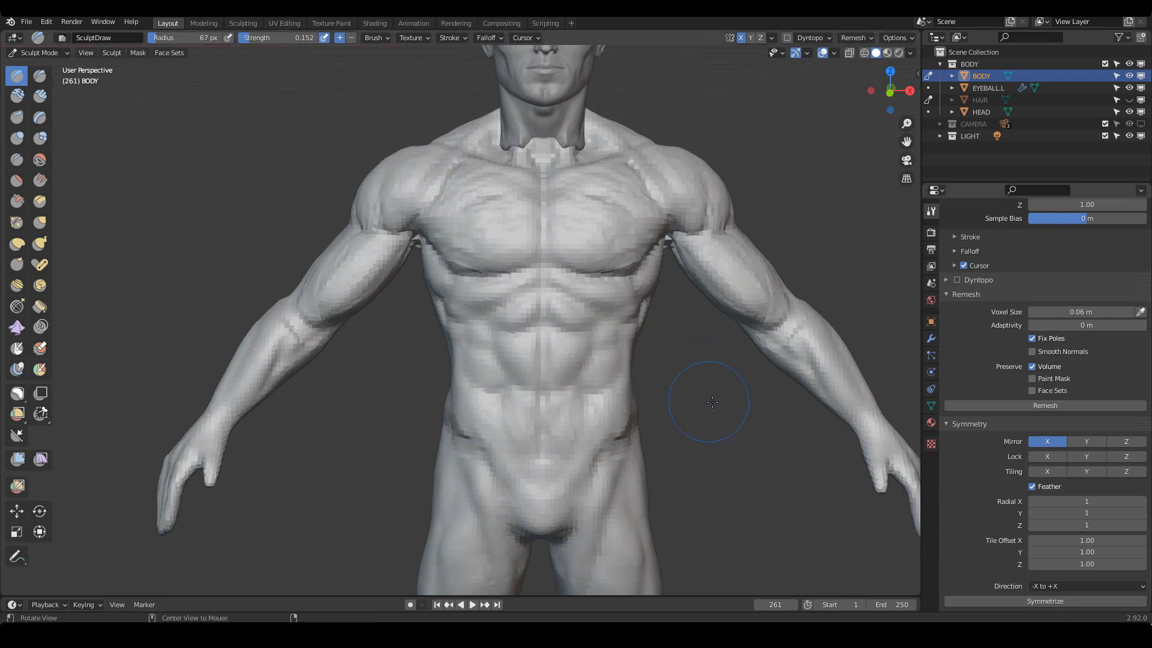
Sculpt the upper abdominal segments below the chest with Clay Strips, starting at a 35 px radius
{"action": "key", "text": "c"}
{"action": "middle_click_drag", "start_coordinate": [532, 286], "coordinate": [534, 285], "text": "ctrl"}
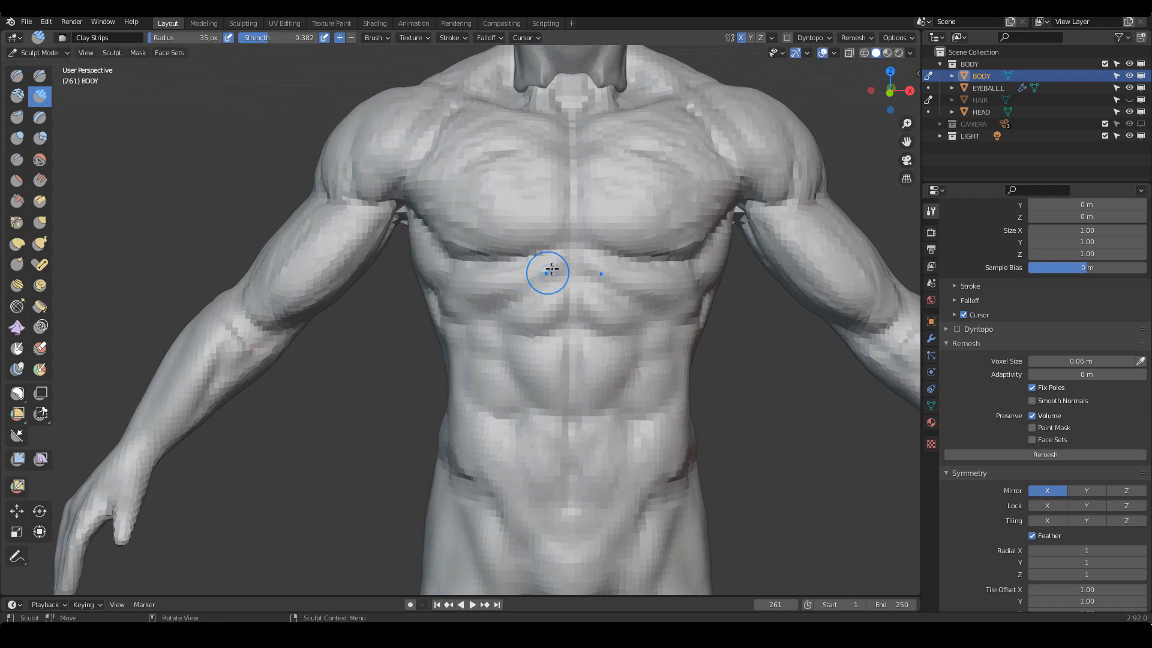
{"action": "mouse_move", "coordinate": [550, 268]}
{"action": "left_mouse_down"}
{"action": "mouse_move", "coordinate": [545, 280]}
{"action": "mouse_move", "coordinate": [517, 278]}
{"action": "mouse_move", "coordinate": [520, 266]}
{"action": "mouse_move", "coordinate": [552, 282]}
{"action": "mouse_move", "coordinate": [556, 331]}
{"action": "mouse_move", "coordinate": [523, 332]}
{"action": "mouse_move", "coordinate": [556, 327]}
{"action": "mouse_move", "coordinate": [558, 311]}
{"action": "mouse_move", "coordinate": [543, 335]}
{"action": "mouse_move", "coordinate": [553, 329]}
{"action": "mouse_move", "coordinate": [506, 312]}
{"action": "mouse_move", "coordinate": [537, 336]}
{"action": "mouse_move", "coordinate": [508, 336]}
{"action": "mouse_move", "coordinate": [539, 361]}
{"action": "mouse_move", "coordinate": [510, 371]}
{"action": "mouse_move", "coordinate": [547, 376]}
{"action": "mouse_move", "coordinate": [514, 352]}
{"action": "mouse_move", "coordinate": [544, 344]}
{"action": "mouse_move", "coordinate": [503, 358]}
{"action": "left_mouse_up"}
{"action": "key", "text": "f"}
{"action": "left_click", "coordinate": [549, 270]}
{"action": "key", "text": "f"}
{"action": "left_click", "coordinate": [582, 314]}
{"action": "scroll", "coordinate": [551, 331], "scroll_direction": "down", "scroll_amount": 1}
{"action": "key", "text": "f"}
{"action": "left_click", "coordinate": [554, 345]}
Sculpt the middle abdominal segments and the creases between them with Clay Strips at a 29 px radius
{"action": "key", "text": "f"}
{"action": "left_click", "coordinate": [555, 374]}
{"action": "key", "text": "f"}
{"action": "left_click", "coordinate": [540, 386]}
{"action": "key", "text": "f"}
{"action": "left_click", "coordinate": [555, 379]}
{"action": "middle_click_drag", "start_coordinate": [555, 380], "coordinate": [534, 385]}
{"action": "mouse_move", "coordinate": [532, 384]}
{"action": "left_mouse_down"}
{"action": "mouse_move", "coordinate": [504, 401]}
{"action": "mouse_move", "coordinate": [514, 412]}
{"action": "mouse_move", "coordinate": [540, 404]}
{"action": "mouse_move", "coordinate": [511, 413]}
{"action": "left_mouse_up"}
{"action": "mouse_move", "coordinate": [511, 413]}
{"action": "middle_mouse_down"}
{"action": "mouse_move", "coordinate": [586, 420]}
{"action": "mouse_move", "coordinate": [587, 432]}
{"action": "mouse_move", "coordinate": [594, 414]}
{"action": "mouse_move", "coordinate": [495, 356]}
{"action": "middle_mouse_up"}
{"action": "key", "text": "f"}
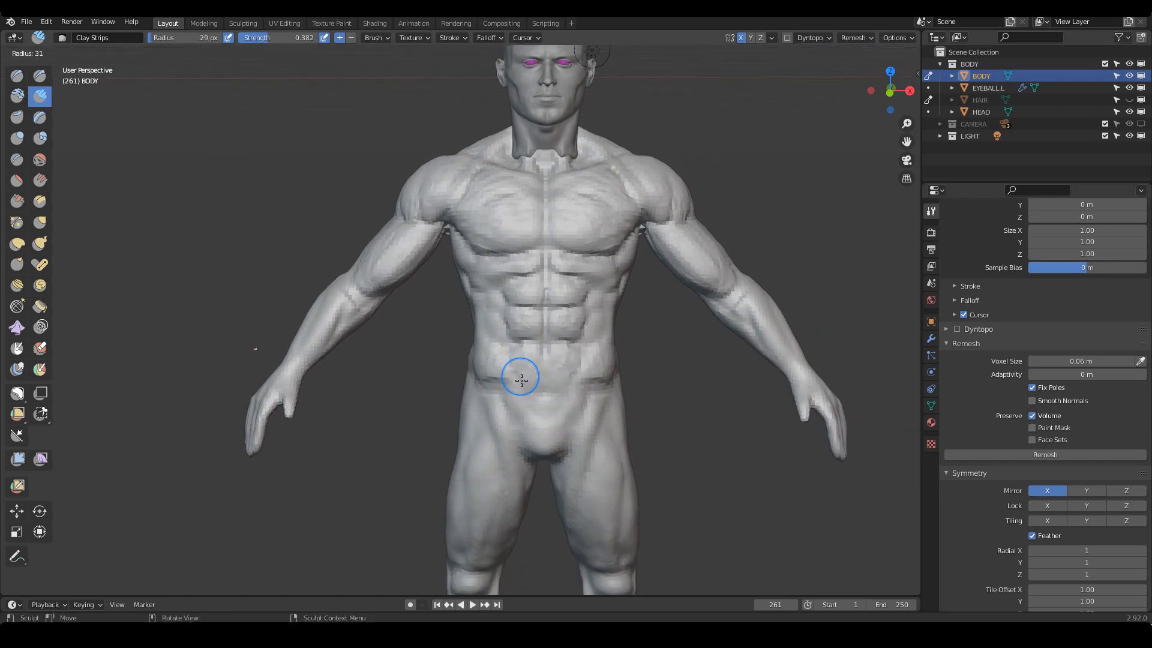
{"action": "left_click", "coordinate": [521, 379]}
Adjust the shape of the lower abdomen and hip edges with the Grab brush at 76 px and 59 px radius
{"action": "key", "text": "g"}
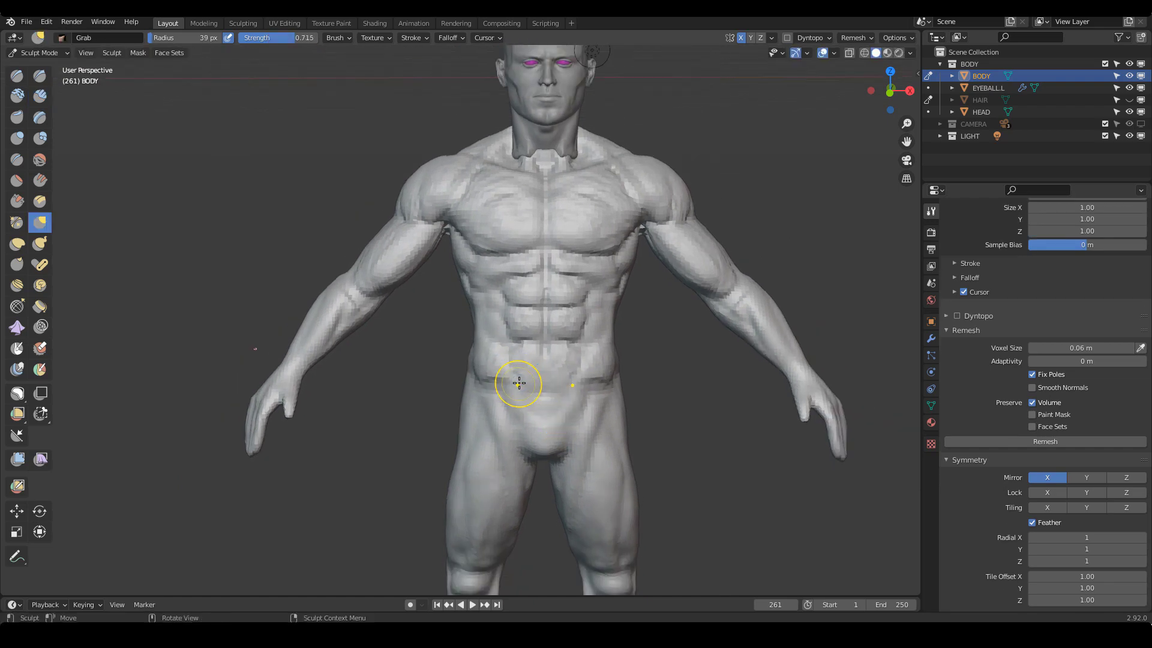
{"action": "key", "text": "f"}
{"action": "left_click", "coordinate": [484, 378]}
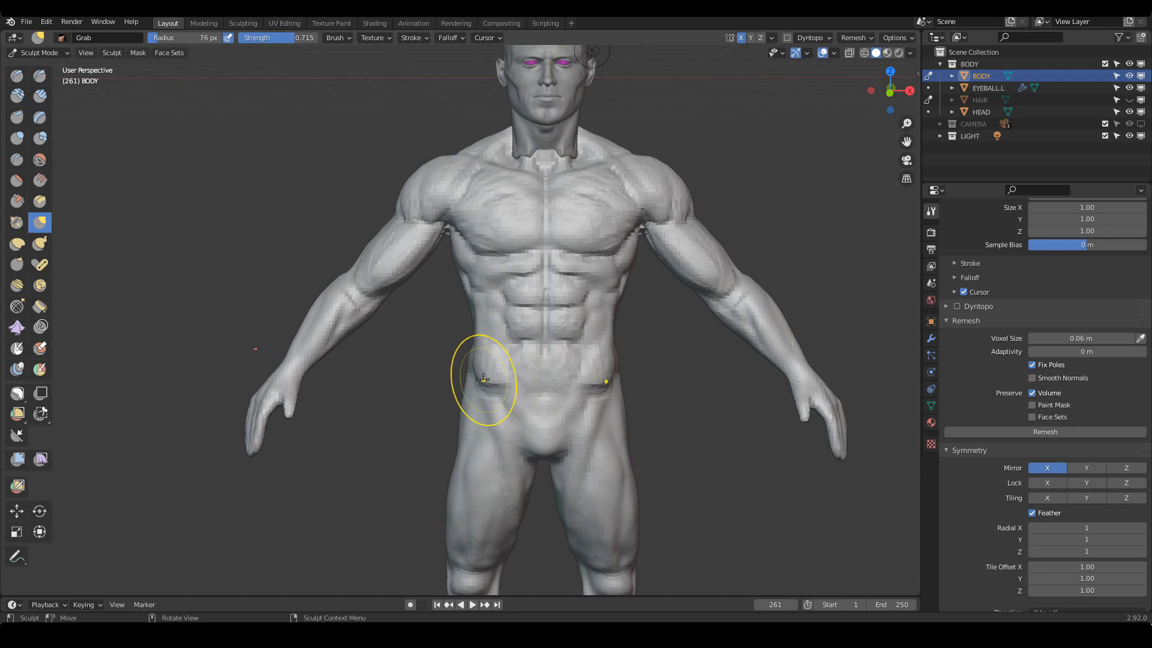
{"action": "key", "text": "f"}
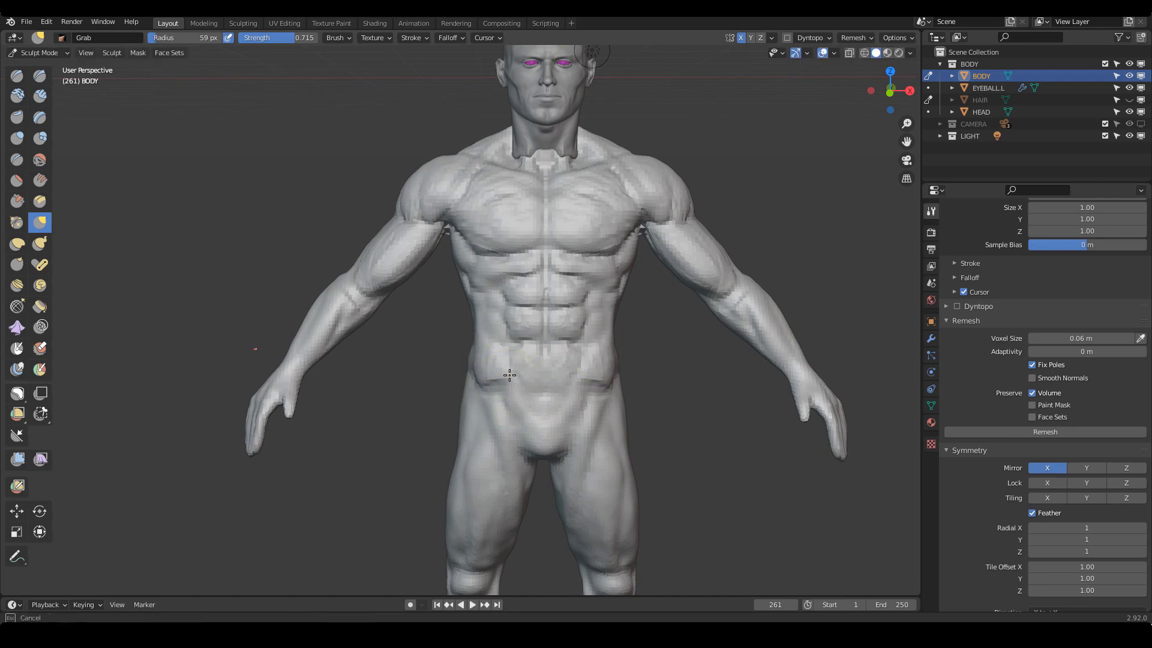
{"action": "left_click", "coordinate": [535, 382]}
{"action": "scroll", "coordinate": [531, 386], "scroll_direction": "up", "scroll_amount": 1}
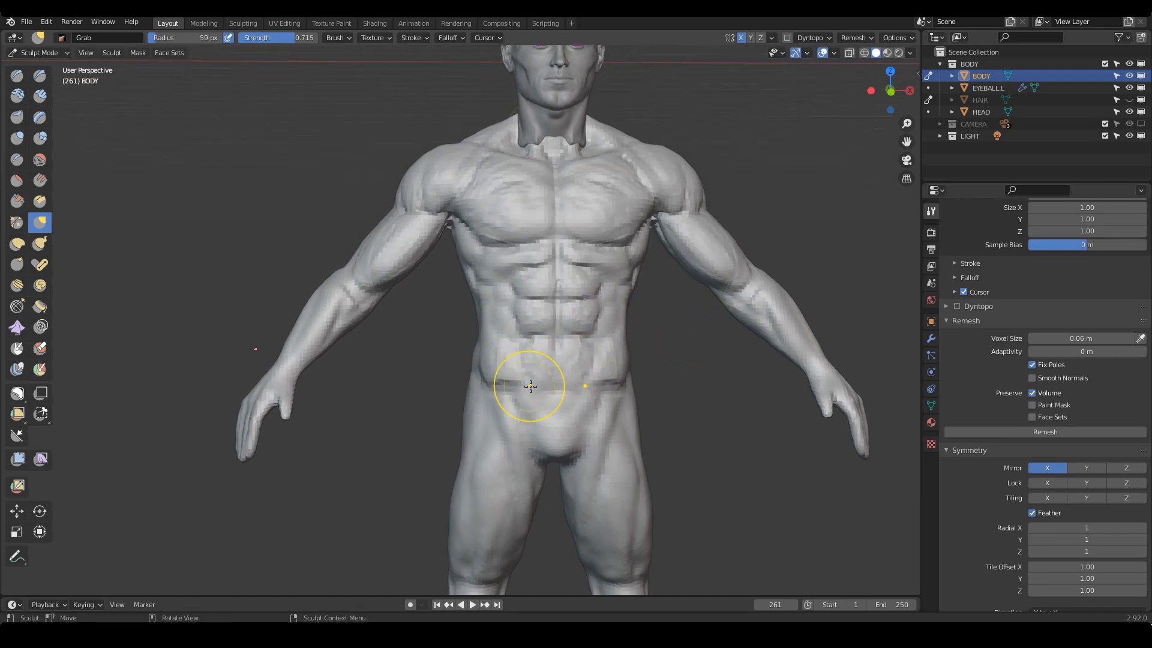
Build up the lower abdomen, hip edges and groin lines with Clay Strips at an 18 px radius
{"action": "key", "text": "shift+c"}
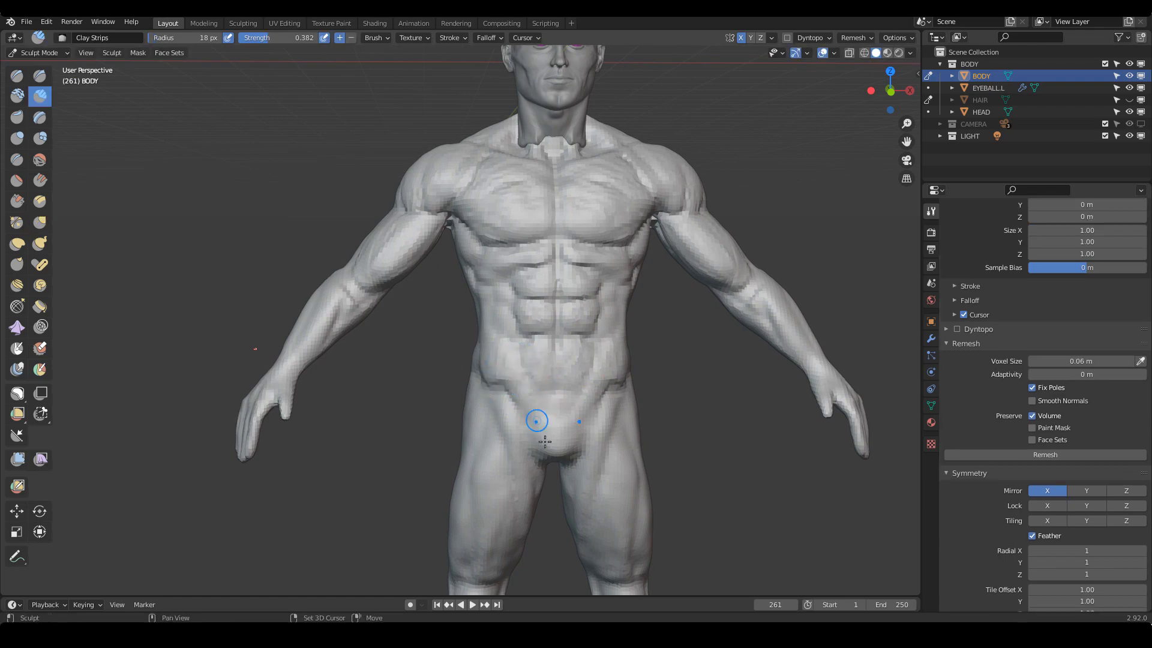
{"action": "left_click_drag", "start_coordinate": [534, 420], "coordinate": [623, 386], "text": "alt"}
{"action": "mouse_move", "coordinate": [535, 376]}
{"action": "left_mouse_down"}
{"action": "mouse_move", "coordinate": [555, 387]}
{"action": "mouse_move", "coordinate": [525, 362]}
{"action": "left_mouse_up"}
{"action": "scroll", "coordinate": [576, 354], "scroll_direction": "up", "scroll_amount": 1}
{"action": "left_click_drag", "start_coordinate": [610, 346], "coordinate": [606, 354], "text": "alt+shift"}
{"action": "mouse_move", "coordinate": [622, 360]}
{"action": "left_mouse_down", "text": "alt"}
{"action": "mouse_move", "coordinate": [596, 365]}
{"action": "mouse_move", "coordinate": [610, 375]}
{"action": "mouse_move", "coordinate": [601, 355]}
{"action": "left_mouse_up", "text": "alt"}
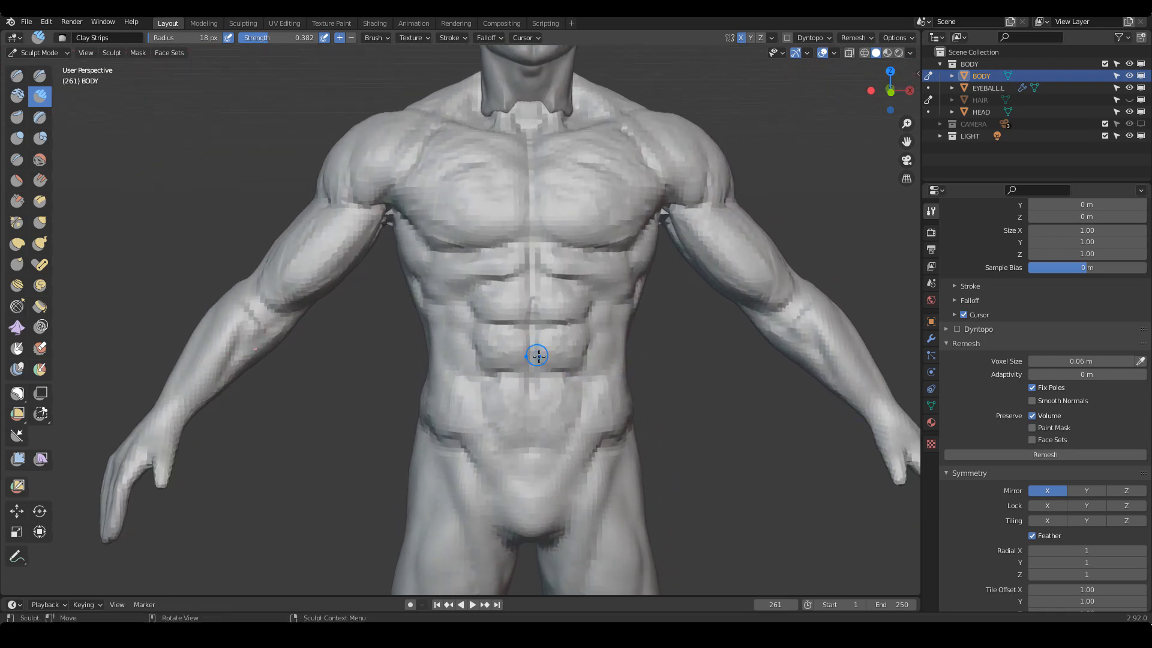
Refine the lower abdominal segments and their outer edges with Clay Strips at a 28 px radius
{"action": "key", "text": "f"}
{"action": "left_click", "coordinate": [543, 358]}
{"action": "mouse_move", "coordinate": [517, 384]}
{"action": "left_mouse_down"}
{"action": "mouse_move", "coordinate": [491, 384]}
{"action": "mouse_move", "coordinate": [504, 390]}
{"action": "left_mouse_up"}
{"action": "mouse_move", "coordinate": [588, 366]}
{"action": "left_mouse_down", "text": "ctrl+alt"}
{"action": "mouse_move", "coordinate": [594, 380]}
{"action": "mouse_move", "coordinate": [579, 364]}
{"action": "left_mouse_up", "text": "ctrl+alt"}
{"action": "mouse_move", "coordinate": [470, 327]}
{"action": "left_mouse_down", "text": "ctrl+alt"}
{"action": "mouse_move", "coordinate": [540, 373]}
{"action": "mouse_move", "coordinate": [557, 369]}
{"action": "mouse_move", "coordinate": [523, 354]}
{"action": "mouse_move", "coordinate": [489, 379]}
{"action": "mouse_move", "coordinate": [542, 398]}
{"action": "mouse_move", "coordinate": [530, 412]}
{"action": "mouse_move", "coordinate": [589, 399]}
{"action": "mouse_move", "coordinate": [576, 357]}
{"action": "mouse_move", "coordinate": [533, 310]}
{"action": "left_mouse_up", "text": "ctrl+alt"}
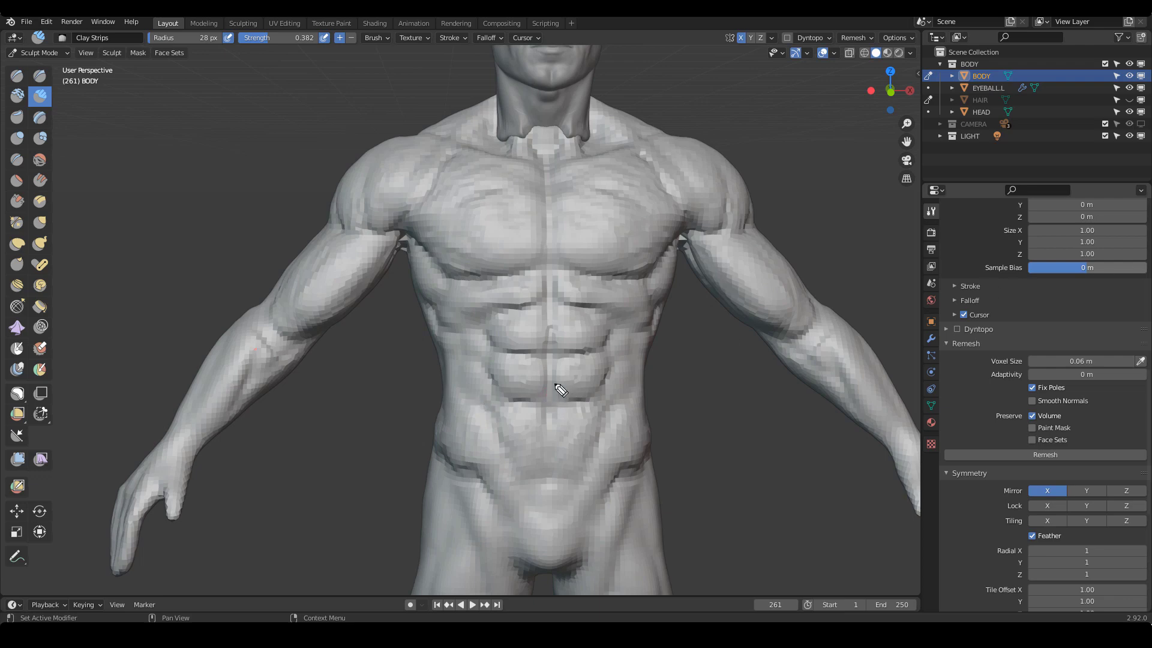
Circle the lowest abdominal crease and number the segments above it 1 to 6 with temporary annotations, clearing the marks
{"action": "mouse_move", "coordinate": [515, 401]}
{"action": "left_mouse_down"}
{"action": "mouse_move", "coordinate": [600, 401]}
{"action": "mouse_move", "coordinate": [558, 387]}
{"action": "left_mouse_up"}
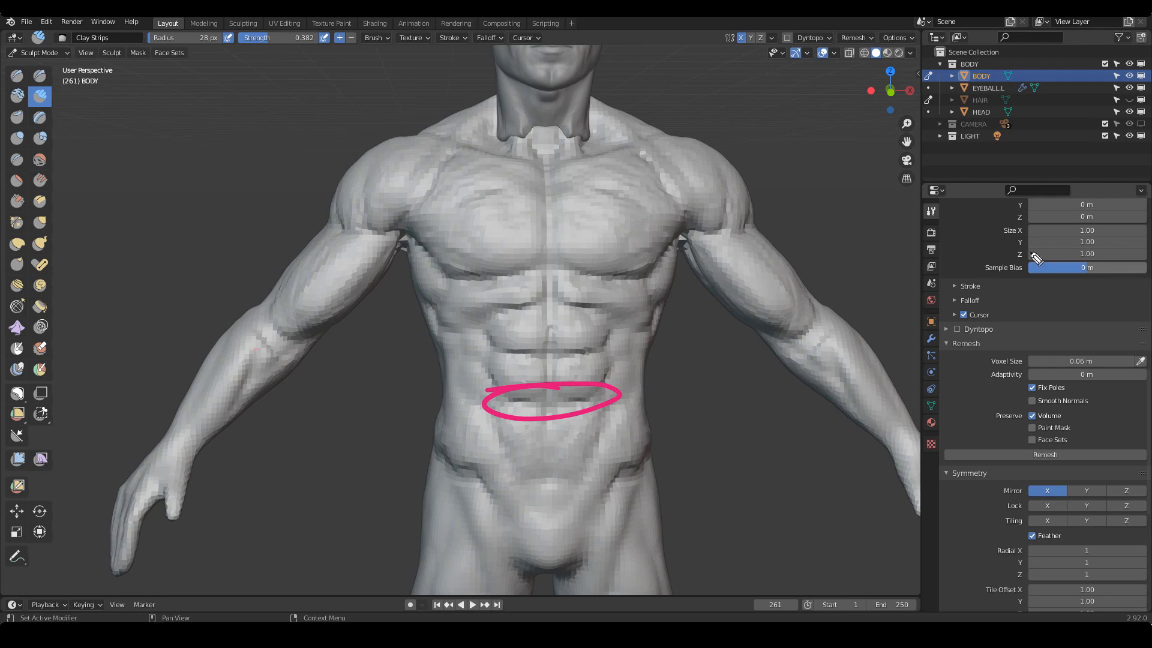
{"action": "left_click_drag", "start_coordinate": [523, 282], "coordinate": [526, 300]}
{"action": "left_click_drag", "start_coordinate": [568, 284], "coordinate": [587, 297]}
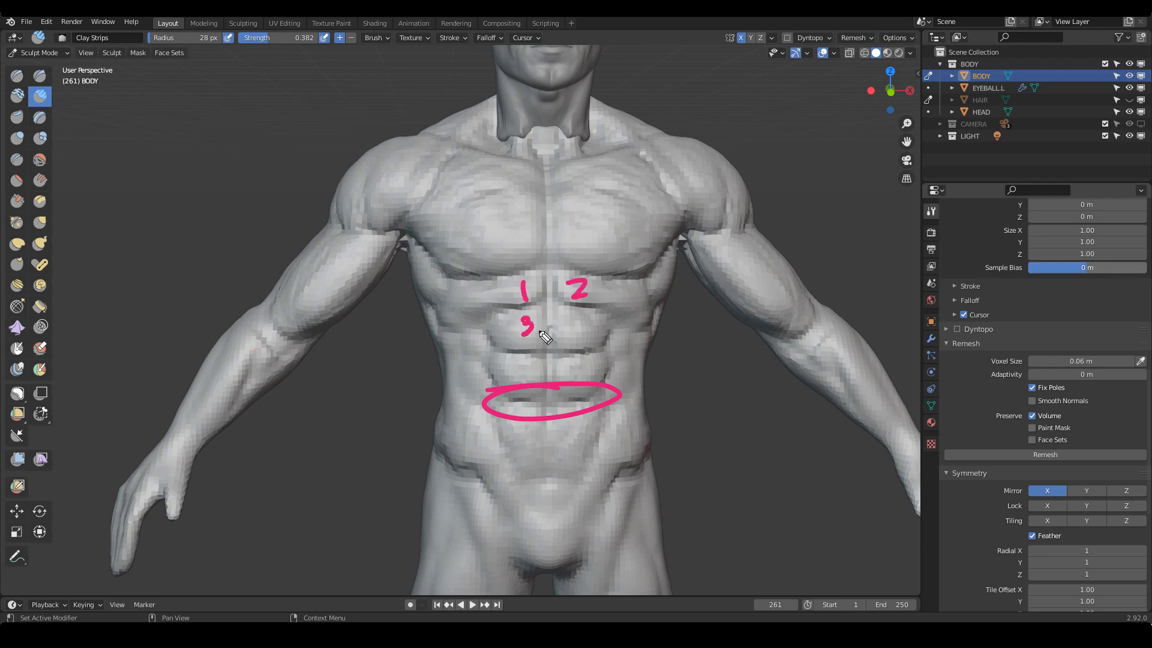
{"action": "left_click_drag", "start_coordinate": [577, 356], "coordinate": [569, 367]}
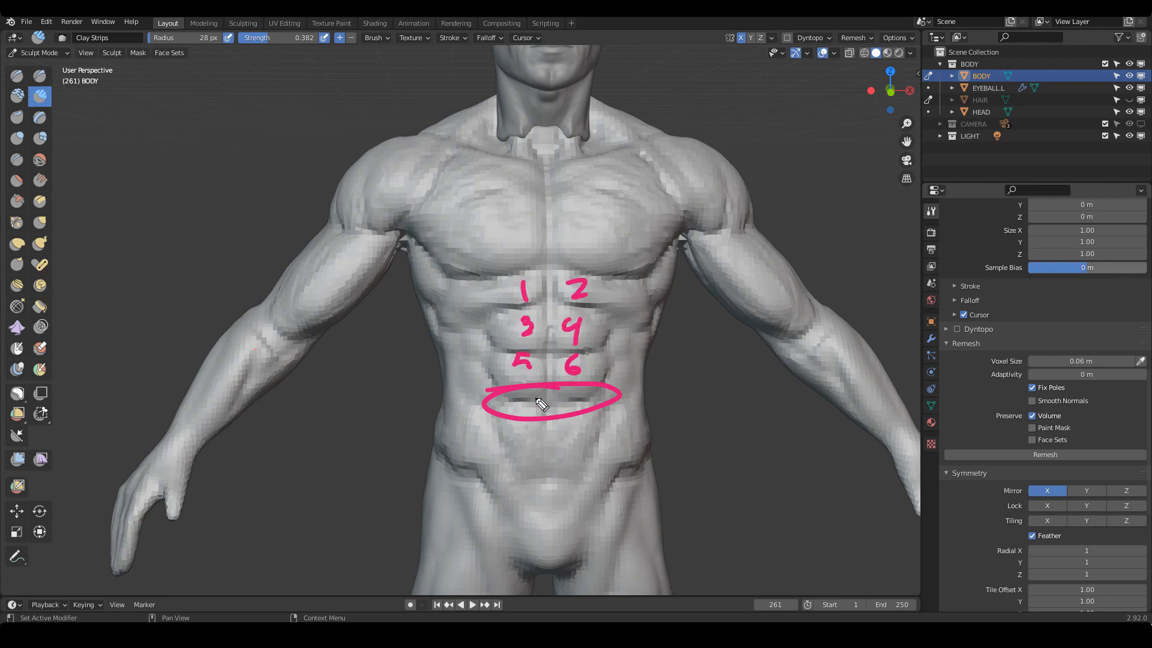
{"action": "key", "text": "Escape"}
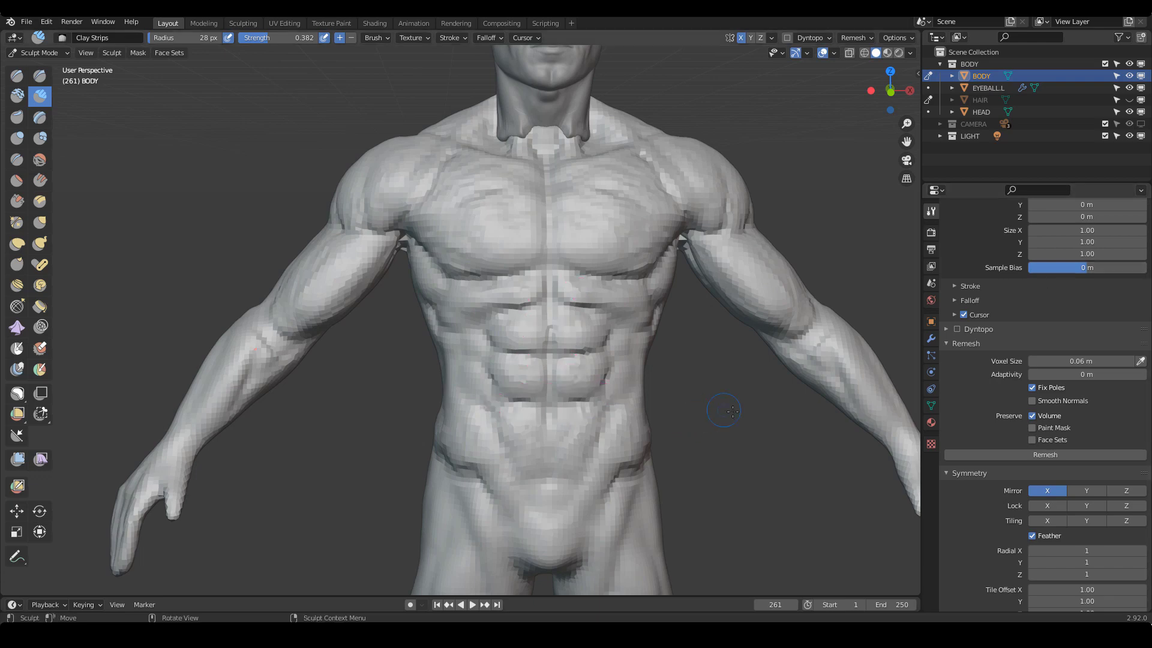
Outline both outer borders of the abdominal muscle from chest to lower belly with temporary annotations and clear them
{"action": "mouse_move", "coordinate": [733, 415]}
{"action": "middle_mouse_down"}
{"action": "mouse_move", "coordinate": [714, 450]}
{"action": "mouse_move", "coordinate": [738, 399]}
{"action": "middle_mouse_up"}
{"action": "middle_click_drag", "start_coordinate": [738, 399], "coordinate": [744, 378], "text": "ctrl"}
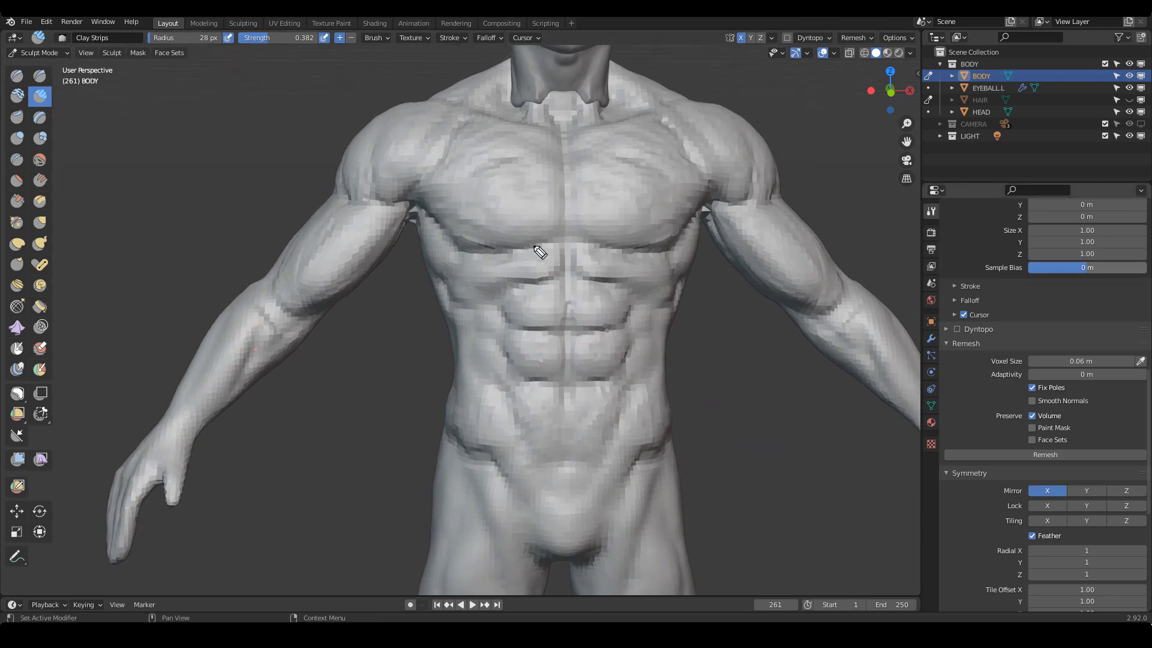
{"action": "left_click_drag", "start_coordinate": [508, 298], "coordinate": [534, 244]}
{"action": "left_click_drag", "start_coordinate": [607, 249], "coordinate": [626, 294]}
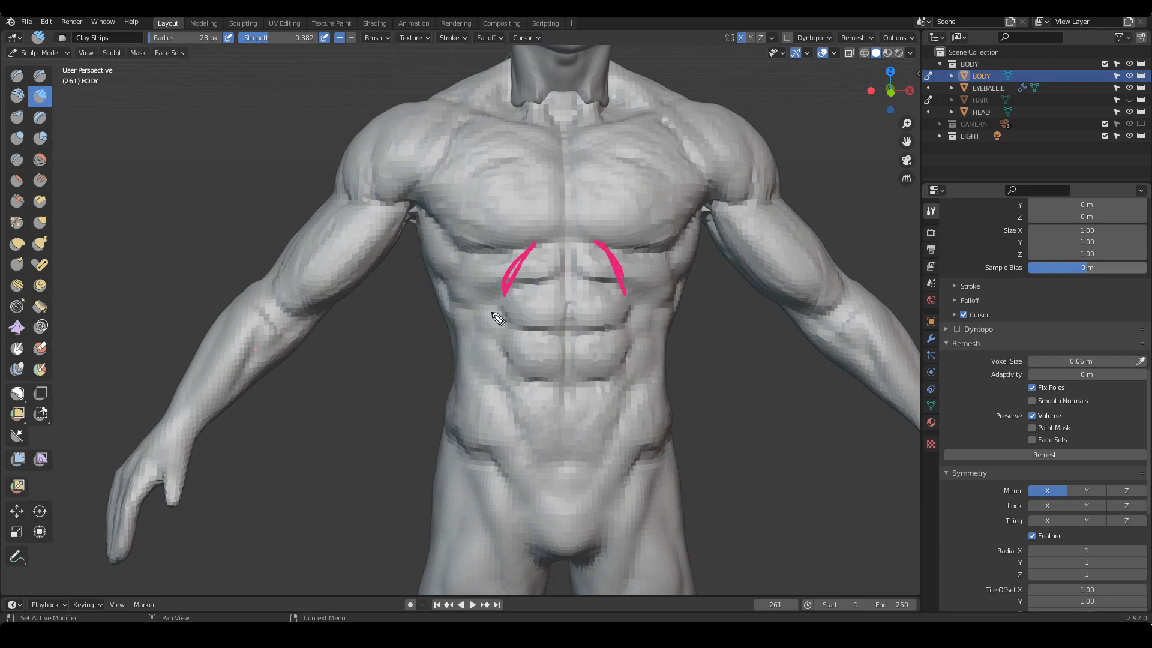
{"action": "mouse_move", "coordinate": [507, 291]}
{"action": "left_mouse_down"}
{"action": "mouse_move", "coordinate": [499, 366]}
{"action": "mouse_move", "coordinate": [510, 390]}
{"action": "left_mouse_up"}
{"action": "left_click_drag", "start_coordinate": [627, 294], "coordinate": [620, 390]}
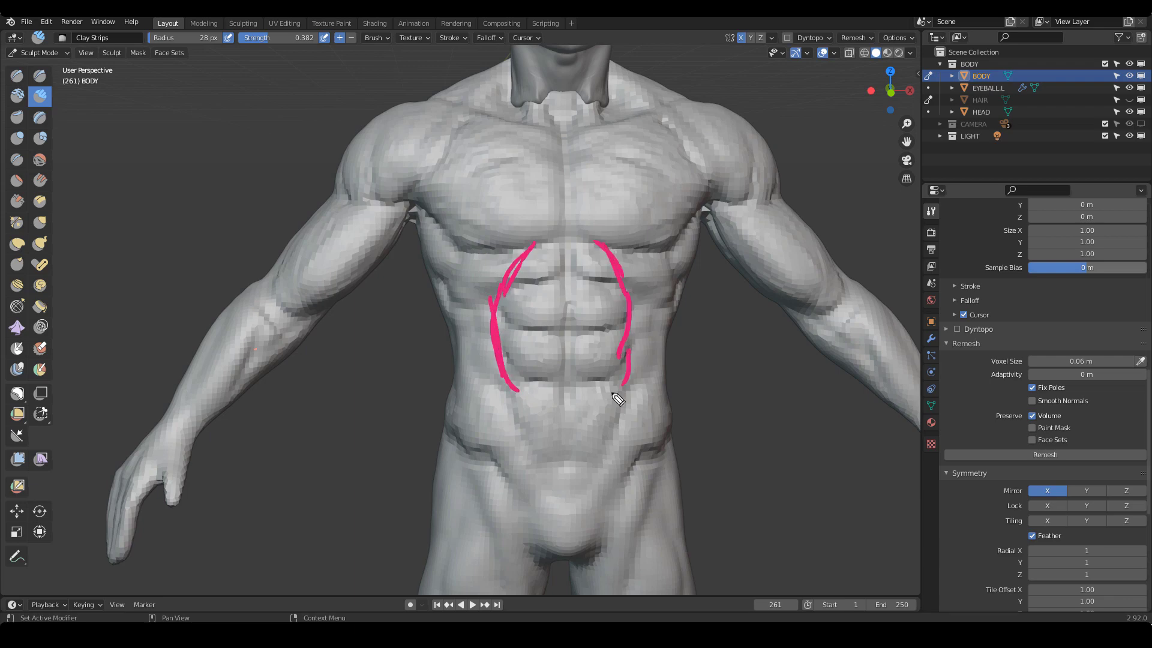
{"action": "left_click_drag", "start_coordinate": [501, 375], "coordinate": [534, 462]}
{"action": "left_click_drag", "start_coordinate": [630, 378], "coordinate": [601, 447]}
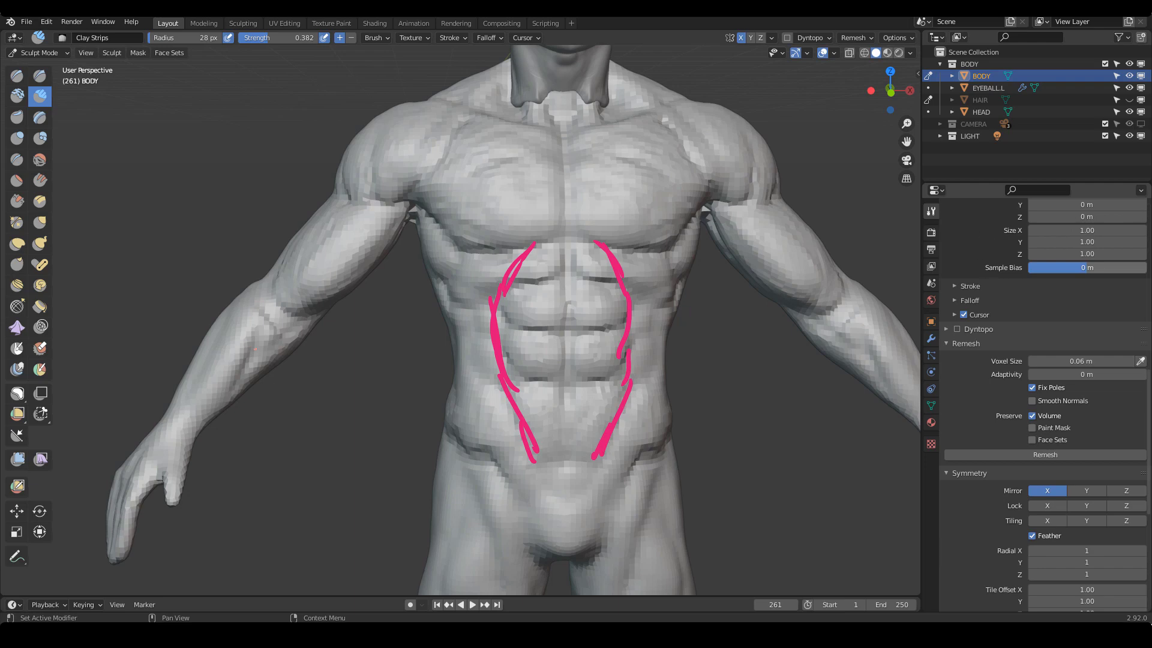
{"action": "key", "text": "Escape"}
Adjust the abdominal segments' placement with the Grab brush at a 72 px radius
{"action": "scroll", "coordinate": [583, 348], "scroll_direction": "up", "scroll_amount": 3}
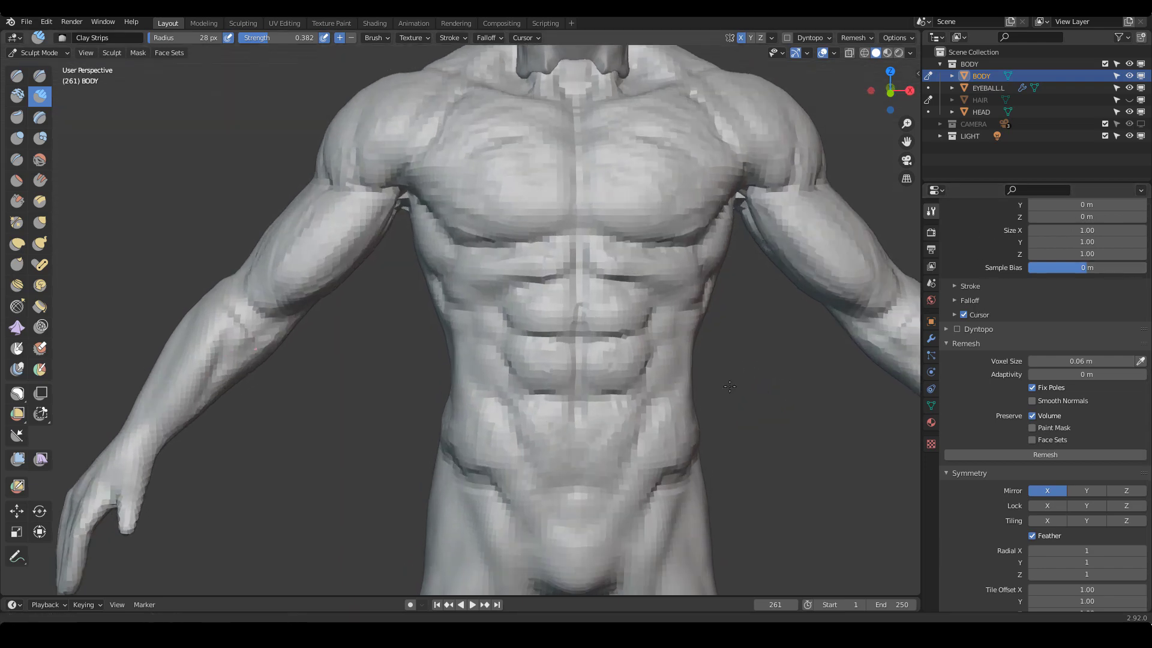
{"action": "key", "text": "g"}
{"action": "left_click_drag", "start_coordinate": [552, 341], "coordinate": [550, 336]}
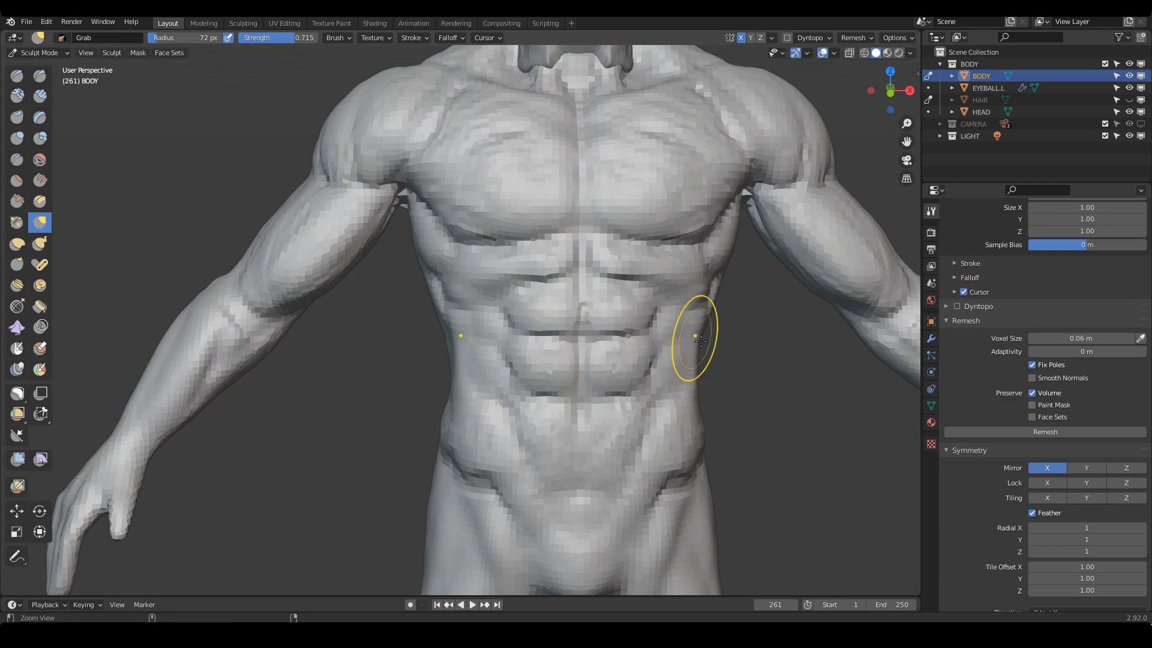
{"action": "middle_click_drag", "start_coordinate": [695, 337], "coordinate": [681, 334], "text": "ctrl"}
Shape the upper abdominal segments and their outer edges with Clay Strips at 39 px and 28 px radius
{"action": "key", "text": "c"}
{"action": "scroll", "coordinate": [552, 289], "scroll_direction": "up", "scroll_amount": 2}
{"action": "key", "text": "f"}
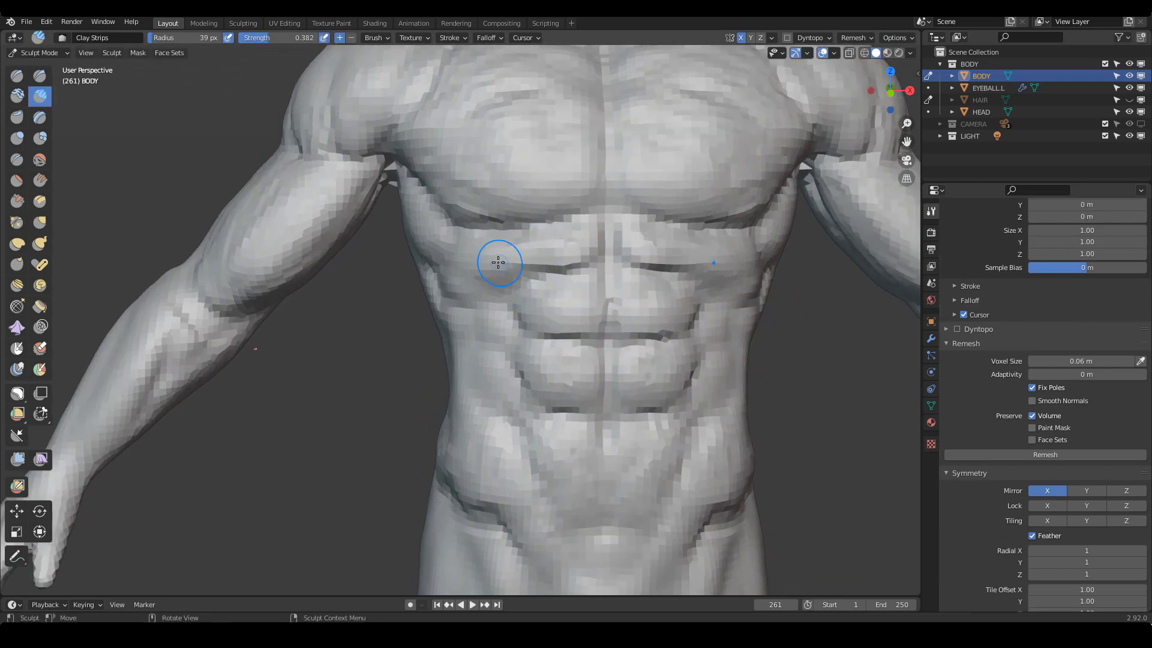
{"action": "mouse_move", "coordinate": [518, 265]}
{"action": "left_mouse_down"}
{"action": "mouse_move", "coordinate": [509, 257]}
{"action": "mouse_move", "coordinate": [513, 287]}
{"action": "left_mouse_up"}
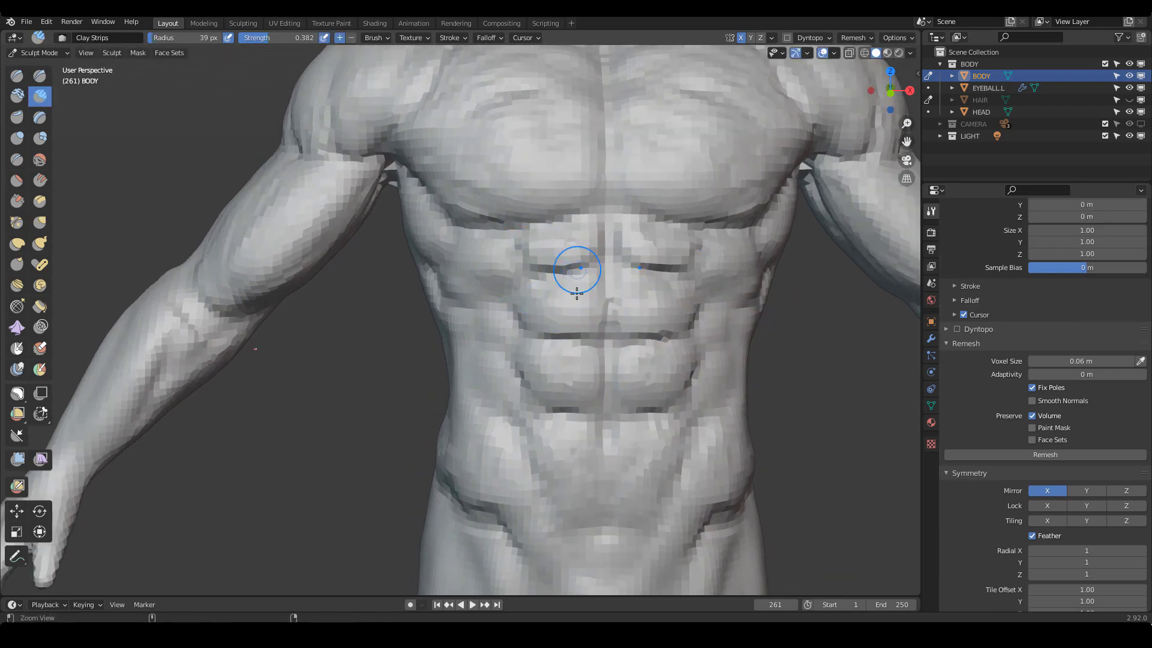
{"action": "middle_click_drag", "start_coordinate": [575, 289], "coordinate": [564, 270], "text": "ctrl"}
{"action": "key", "text": "f"}
{"action": "left_click", "coordinate": [530, 256]}
{"action": "mouse_move", "coordinate": [524, 256]}
{"action": "left_mouse_down"}
{"action": "mouse_move", "coordinate": [540, 246]}
{"action": "mouse_move", "coordinate": [531, 240]}
{"action": "left_mouse_up"}
{"action": "mouse_move", "coordinate": [567, 281]}
{"action": "left_mouse_down", "text": "ctrl+alt"}
{"action": "mouse_move", "coordinate": [612, 326]}
{"action": "mouse_move", "coordinate": [636, 319]}
{"action": "mouse_move", "coordinate": [623, 332]}
{"action": "mouse_move", "coordinate": [583, 290]}
{"action": "mouse_move", "coordinate": [515, 250]}
{"action": "mouse_move", "coordinate": [564, 303]}
{"action": "mouse_move", "coordinate": [482, 262]}
{"action": "mouse_move", "coordinate": [547, 278]}
{"action": "mouse_move", "coordinate": [556, 302]}
{"action": "left_mouse_up", "text": "ctrl+alt"}
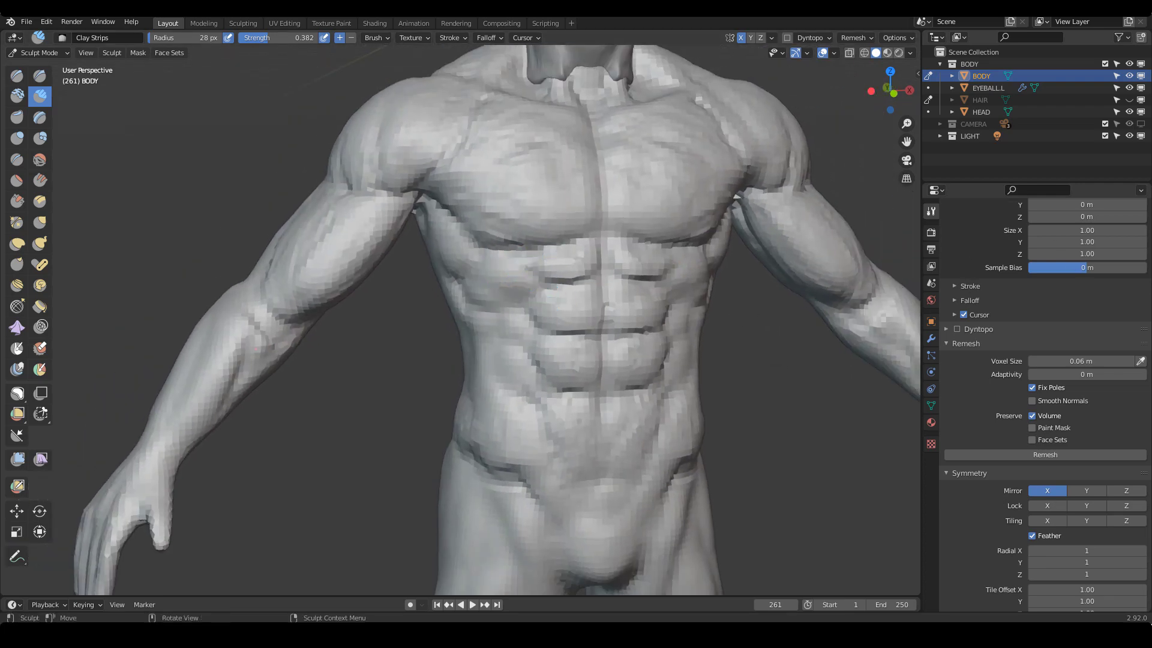
Mark the curved rib ridges beside the upper abdomen with temporary annotation strokes and clear them
{"action": "middle_click_drag", "start_coordinate": [791, 378], "coordinate": [690, 375]}
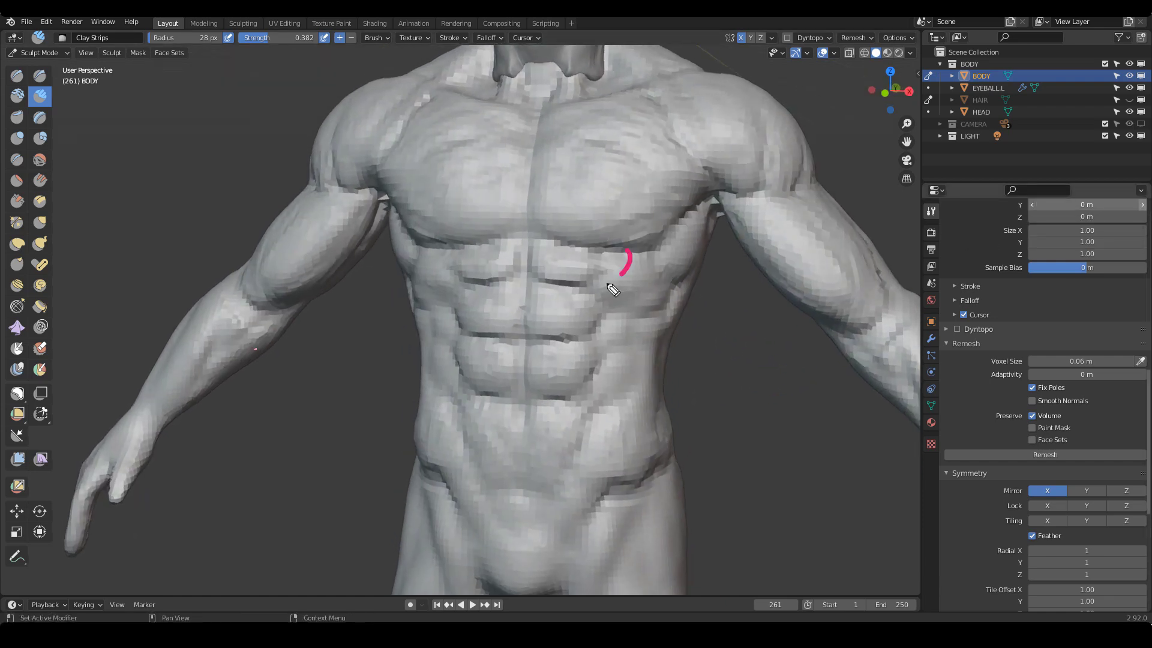
{"action": "left_click_drag", "start_coordinate": [612, 290], "coordinate": [602, 284]}
{"action": "mouse_move", "coordinate": [660, 259]}
{"action": "left_mouse_down"}
{"action": "mouse_move", "coordinate": [624, 308]}
{"action": "mouse_move", "coordinate": [627, 322]}
{"action": "left_mouse_up"}
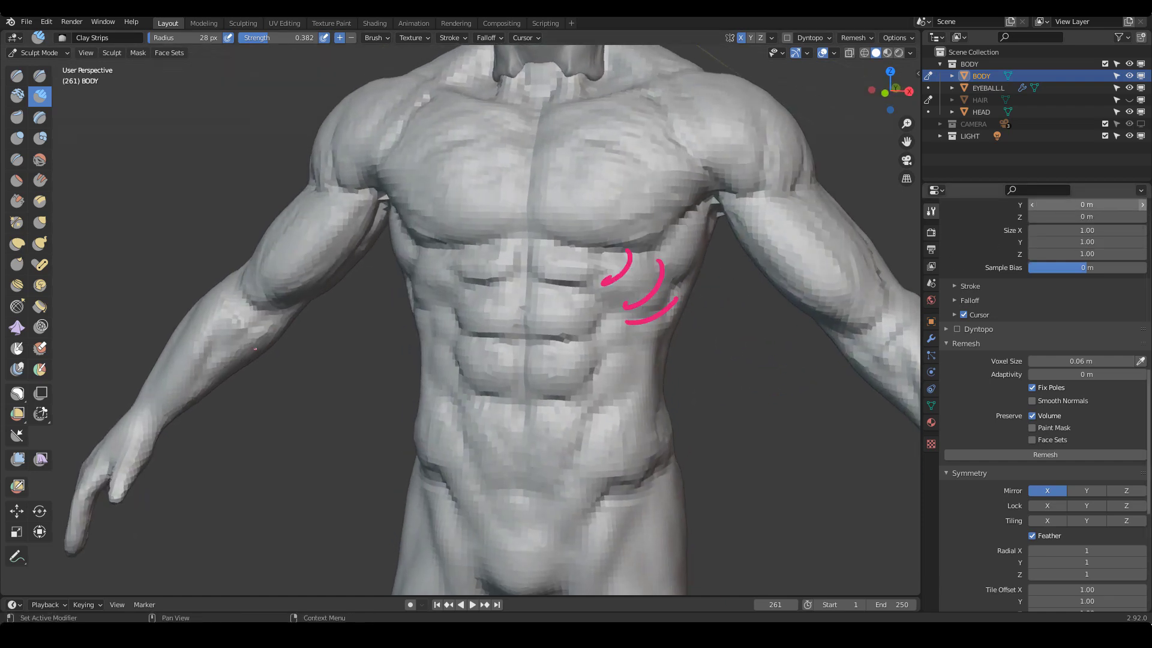
{"action": "middle_click_drag", "start_coordinate": [792, 376], "coordinate": [841, 374]}
Even out the side of the torso between chest and hip with the SculptDraw brush at a 58 px radius
{"action": "key", "text": "x"}
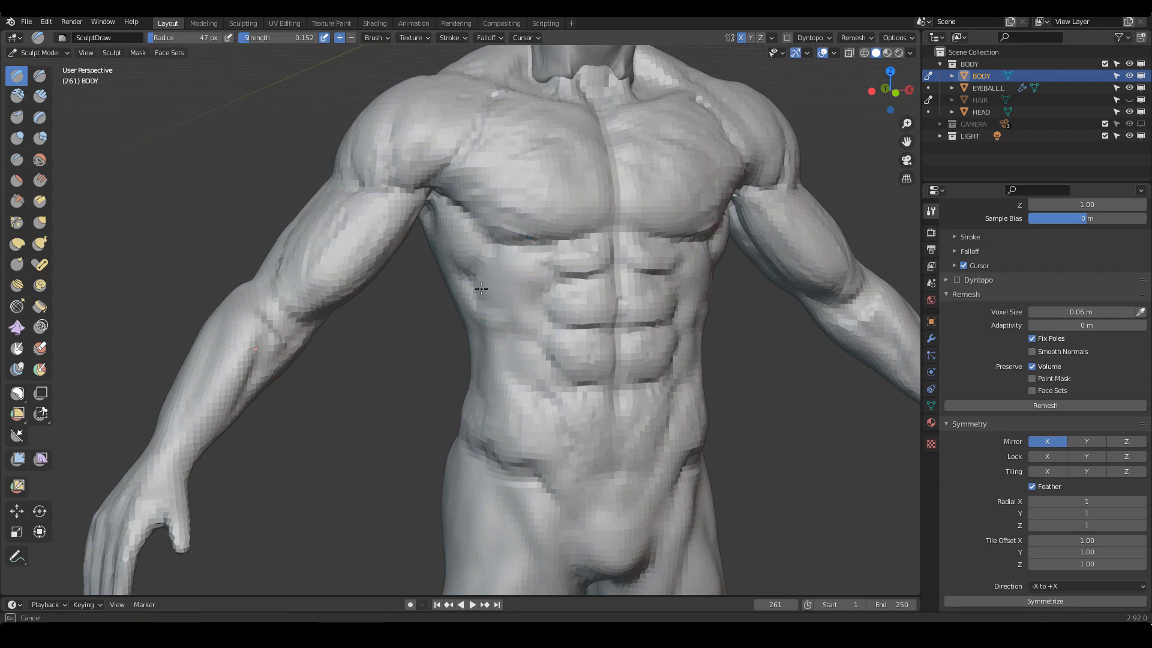
{"action": "key", "text": "f"}
{"action": "left_click_drag", "start_coordinate": [504, 324], "coordinate": [529, 393]}
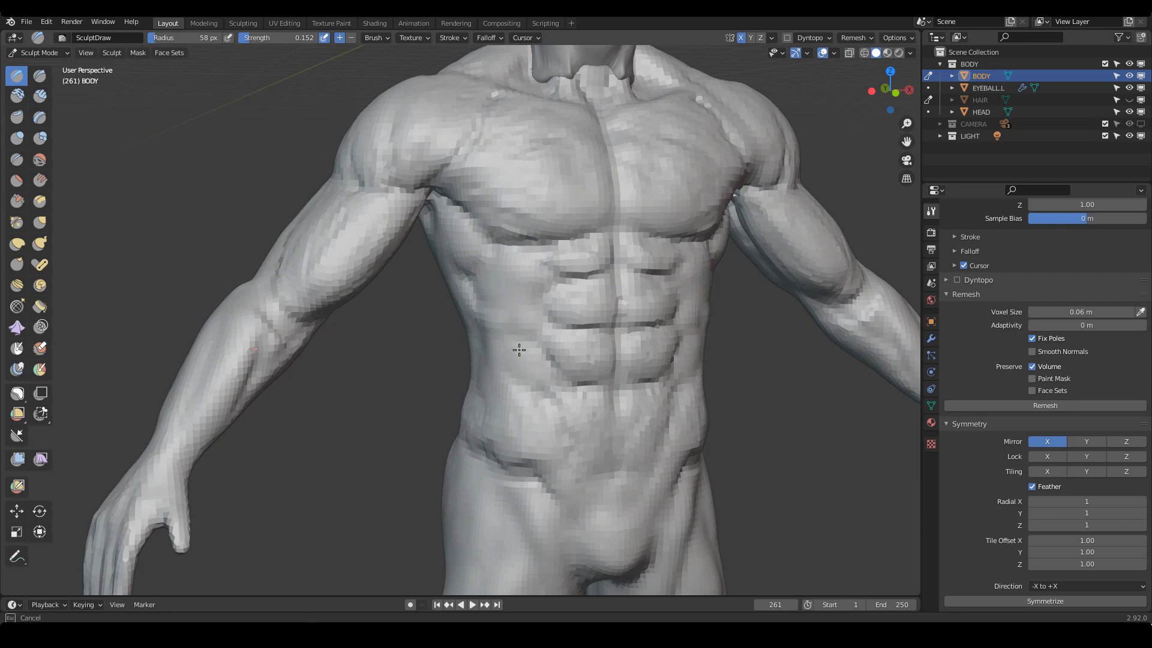
{"action": "middle_click_drag", "start_coordinate": [546, 295], "coordinate": [545, 380]}
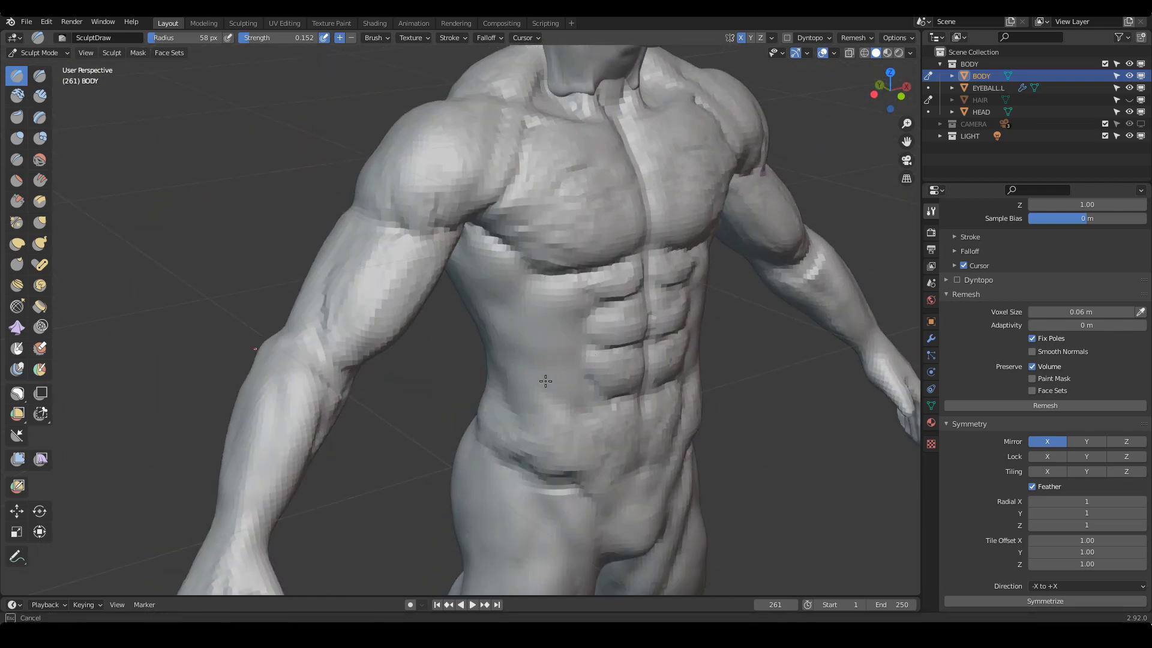
{"action": "middle_click_drag", "start_coordinate": [554, 420], "coordinate": [518, 401]}
{"action": "mouse_move", "coordinate": [539, 408]}
{"action": "middle_mouse_down"}
{"action": "mouse_move", "coordinate": [548, 308]}
{"action": "mouse_move", "coordinate": [641, 328]}
{"action": "mouse_move", "coordinate": [622, 301]}
{"action": "mouse_move", "coordinate": [627, 279]}
{"action": "mouse_move", "coordinate": [560, 291]}
{"action": "mouse_move", "coordinate": [517, 256]}
{"action": "middle_mouse_up"}
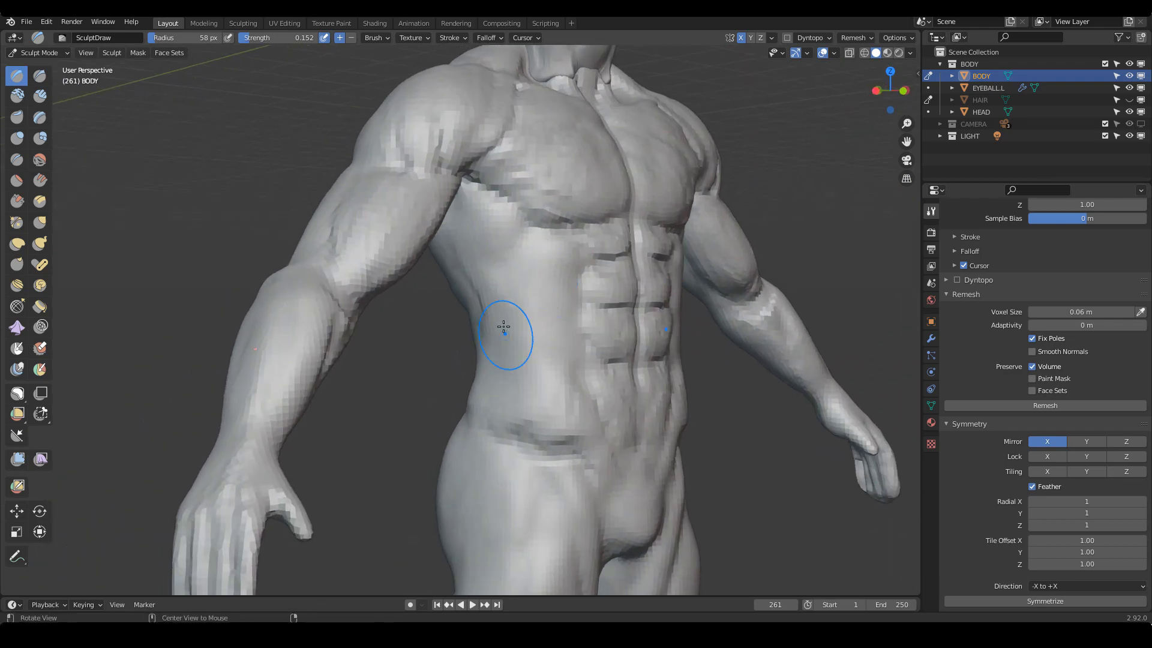
Sketch the branching muscle strips along the ribs beneath the chest with temporary annotations and clear them
{"action": "left_click_drag", "start_coordinate": [504, 330], "coordinate": [528, 257], "text": "alt"}
{"action": "left_click_drag", "start_coordinate": [642, 297], "coordinate": [510, 293], "text": "alt"}
{"action": "mouse_move", "coordinate": [510, 293]}
{"action": "middle_mouse_down"}
{"action": "mouse_move", "coordinate": [545, 314]}
{"action": "mouse_move", "coordinate": [535, 277]}
{"action": "mouse_move", "coordinate": [543, 285]}
{"action": "mouse_move", "coordinate": [533, 288]}
{"action": "mouse_move", "coordinate": [606, 324]}
{"action": "middle_mouse_up"}
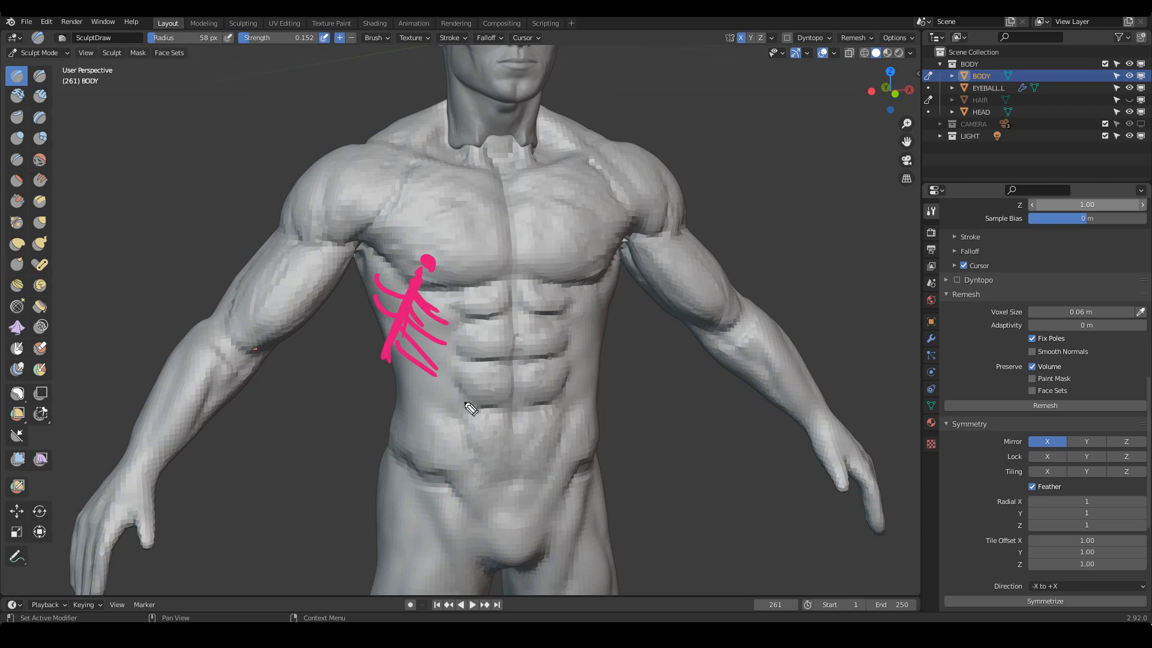
{"action": "left_click", "coordinate": [1078, 263]}
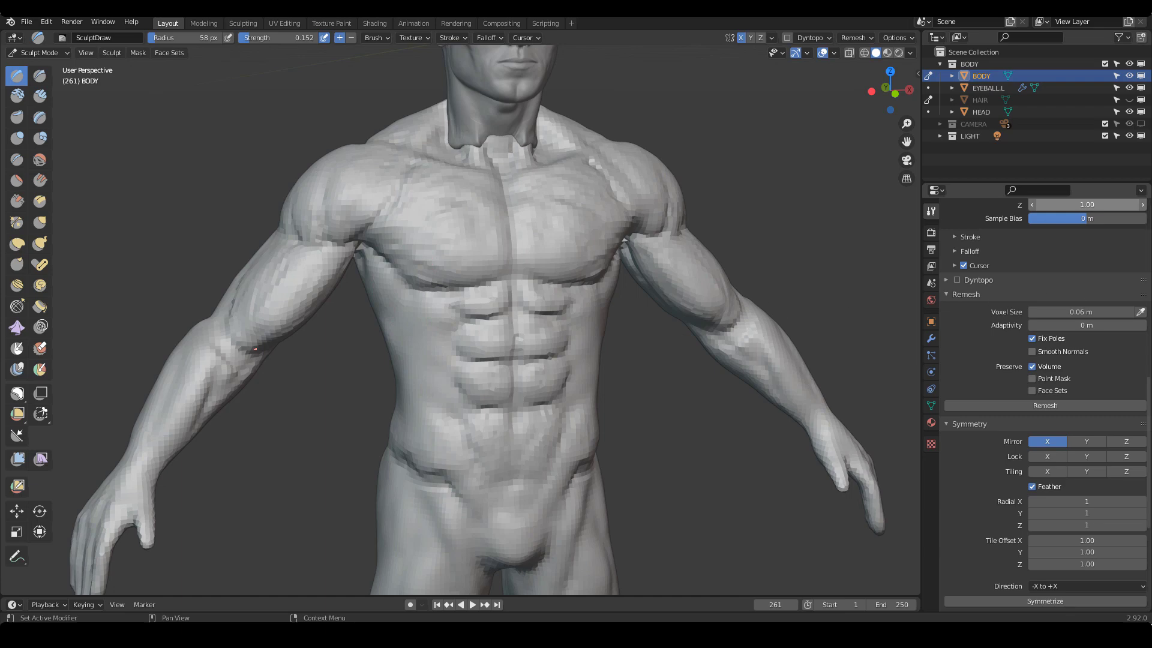
Sculpt the first muscle strips over the ribs below the outer chest with Clay Strips at a 19 px radius
{"action": "key", "text": "c"}
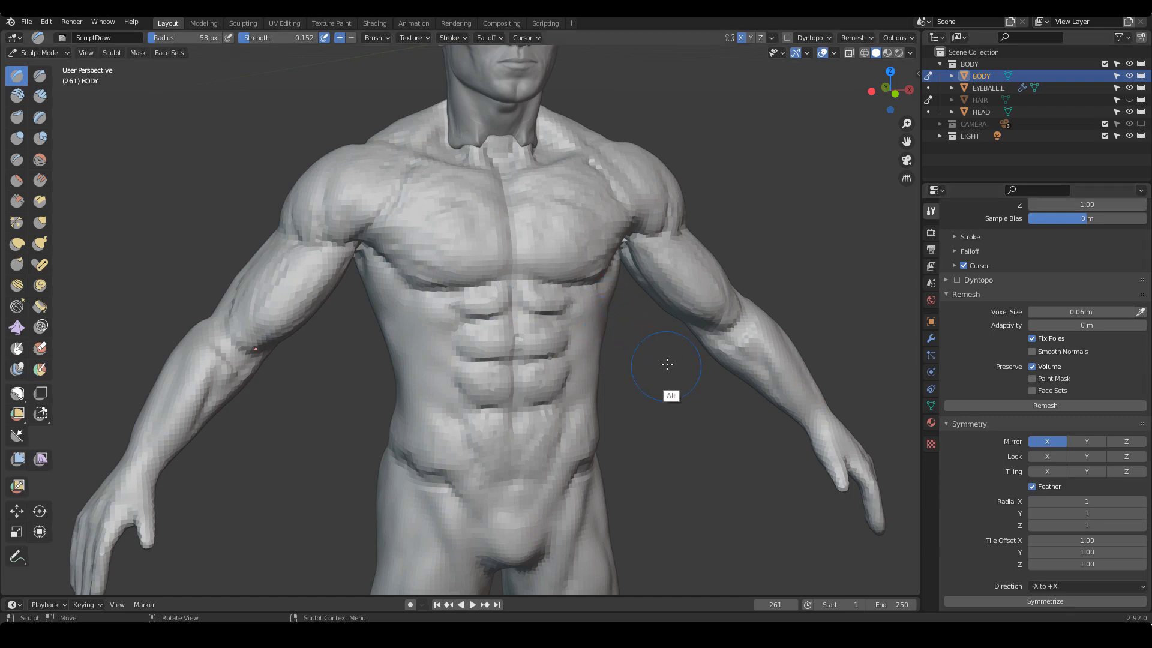
{"action": "left_click_drag", "start_coordinate": [664, 356], "coordinate": [664, 393], "text": "ctrl+alt"}
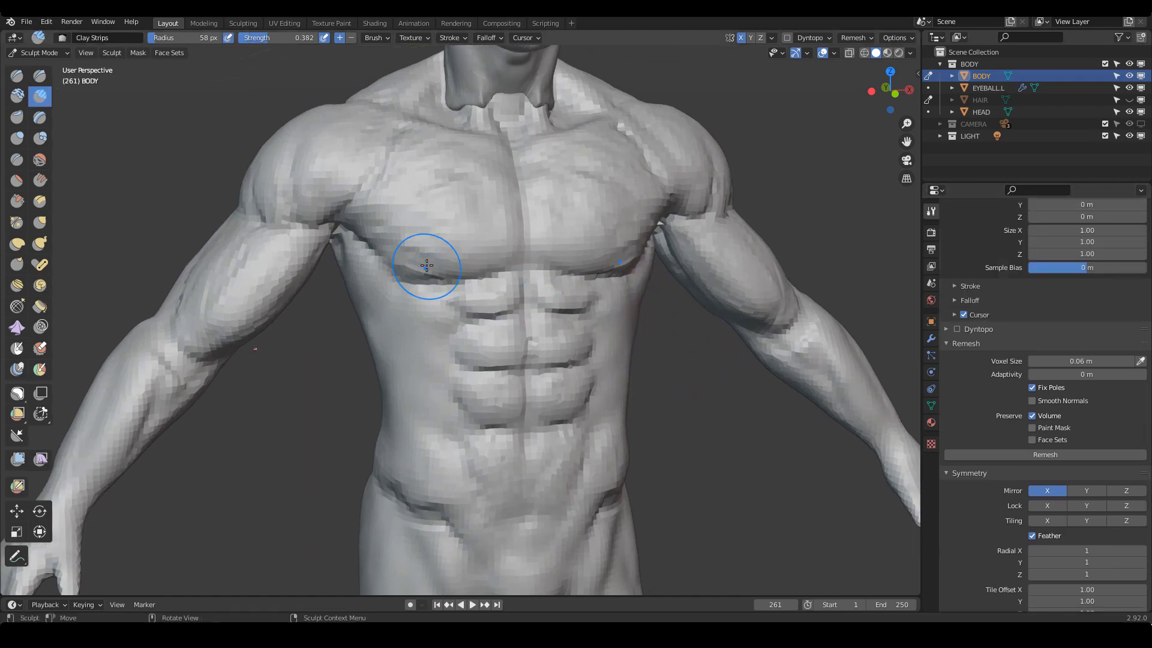
{"action": "key", "text": "f"}
{"action": "left_click", "coordinate": [413, 259]}
{"action": "key", "text": "f"}
{"action": "left_click", "coordinate": [396, 258]}
{"action": "middle_click_drag", "start_coordinate": [420, 255], "coordinate": [432, 252]}
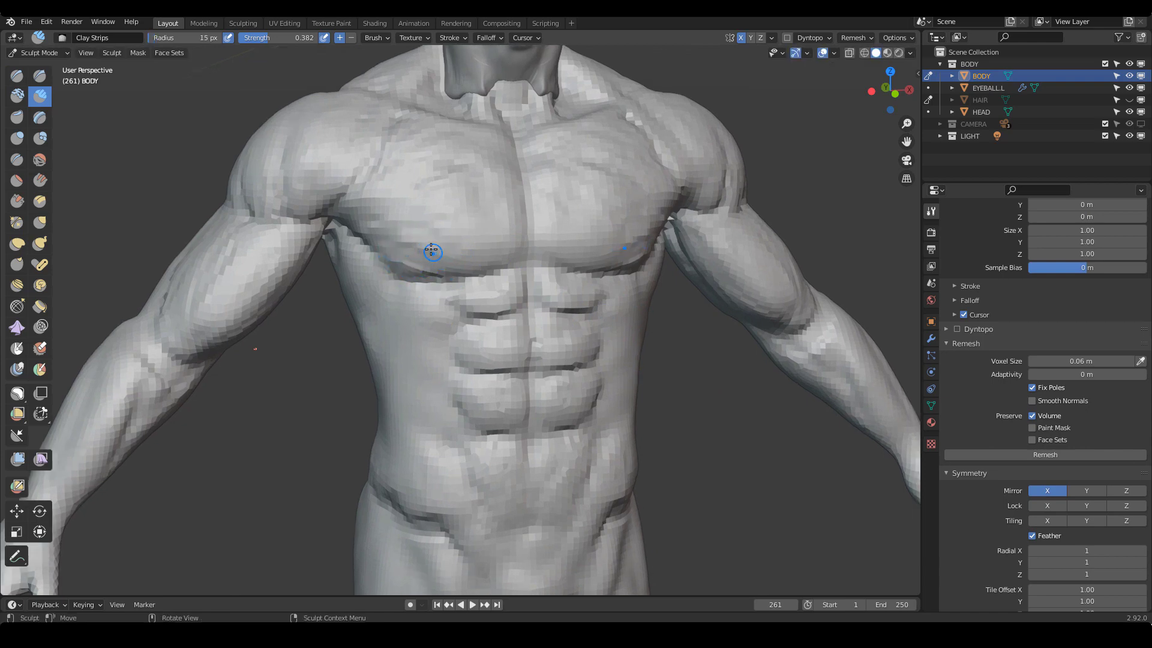
{"action": "key", "text": "f"}
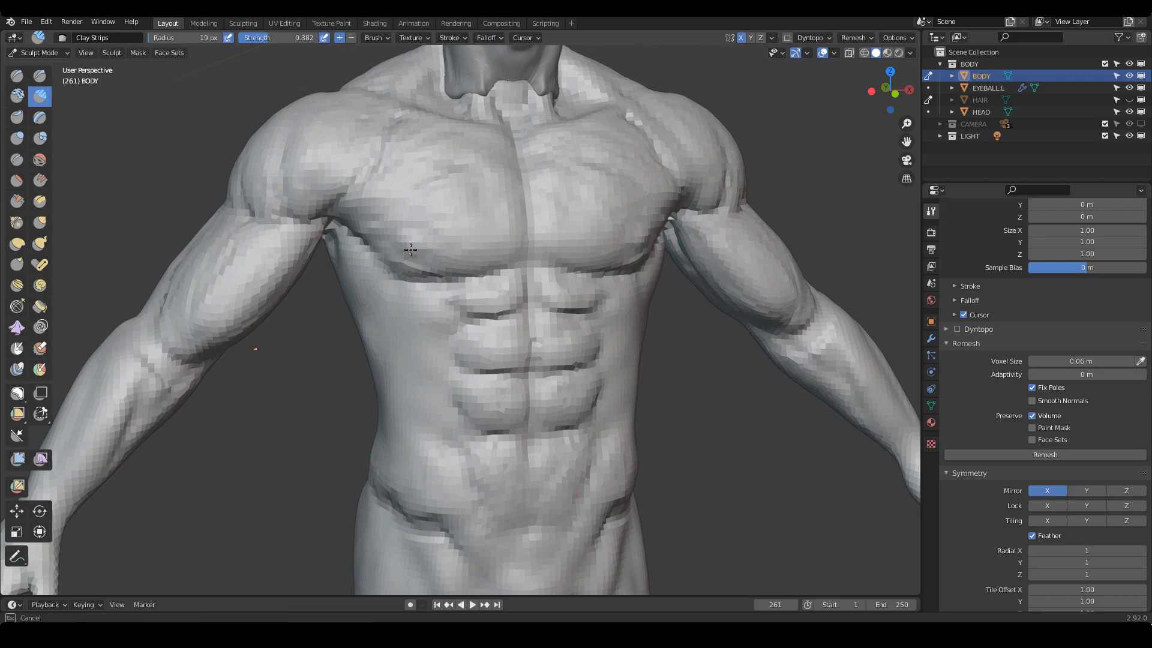
{"action": "left_click", "coordinate": [410, 242]}
{"action": "middle_click_drag", "start_coordinate": [470, 270], "coordinate": [431, 254]}
{"action": "mouse_move", "coordinate": [428, 280]}
{"action": "left_mouse_down", "text": "alt"}
{"action": "mouse_move", "coordinate": [455, 296]}
{"action": "mouse_move", "coordinate": [401, 274]}
{"action": "left_mouse_up", "text": "alt"}
Extend the Clay Strips ridges diagonally down the ribs beside the abdomen at a 25 px radius
{"action": "key", "text": "f"}
{"action": "left_click", "coordinate": [452, 294]}
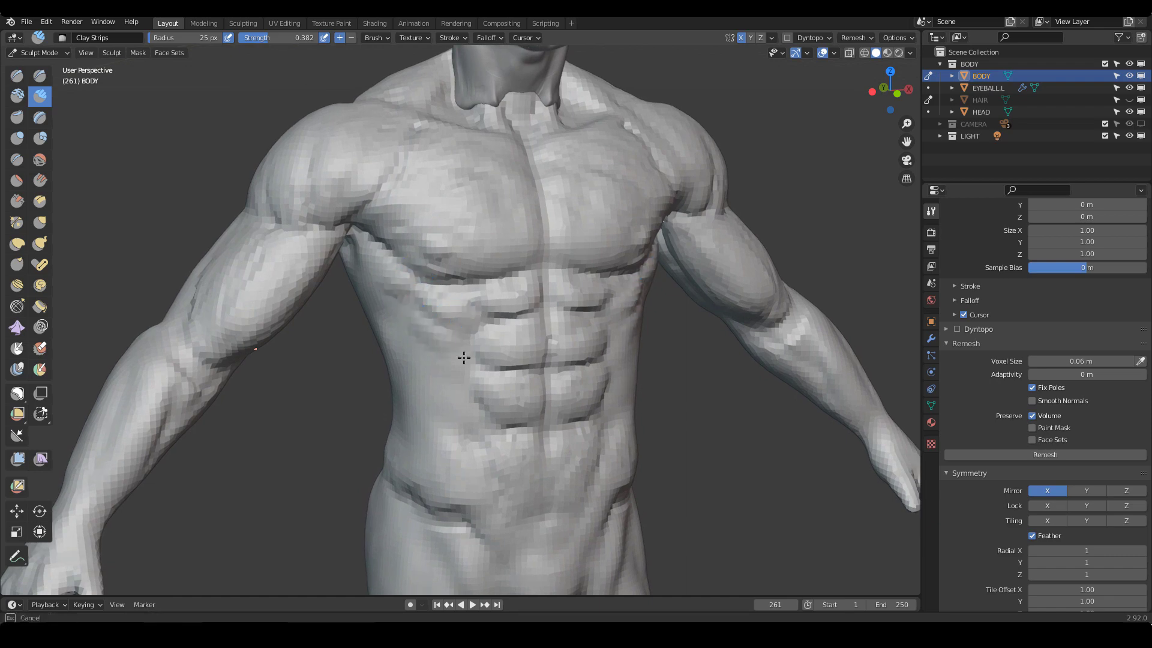
{"action": "mouse_move", "coordinate": [412, 313]}
{"action": "left_mouse_down", "text": "alt"}
{"action": "mouse_move", "coordinate": [419, 278]}
{"action": "mouse_move", "coordinate": [500, 377]}
{"action": "left_mouse_up", "text": "alt"}
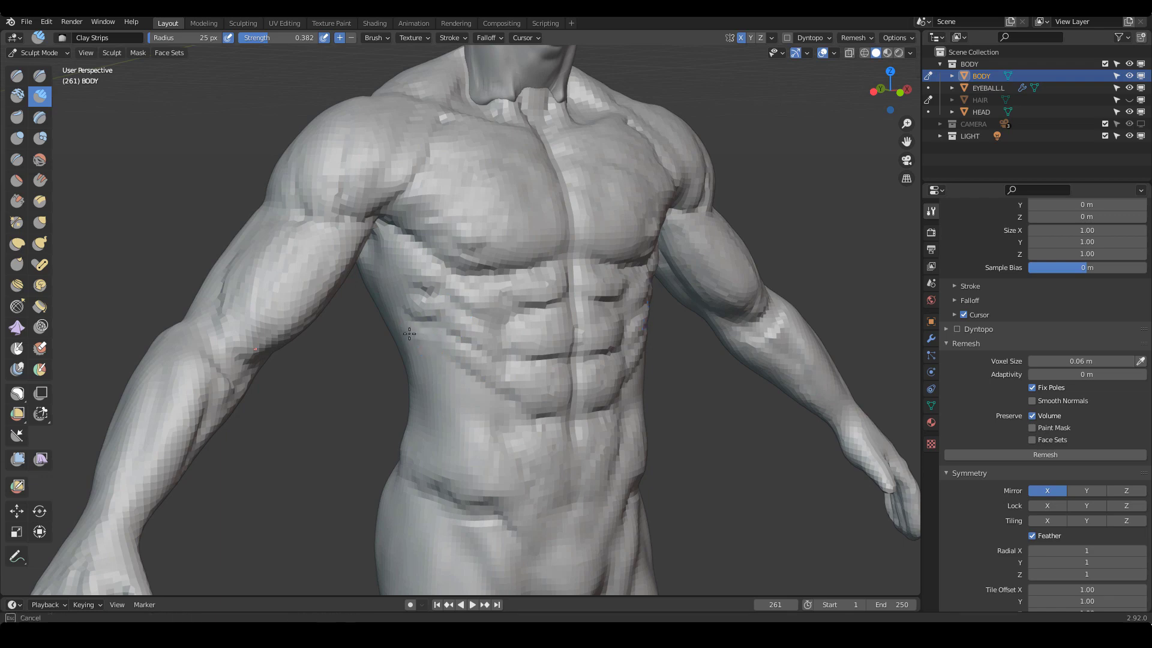
{"action": "left_click_drag", "start_coordinate": [447, 367], "coordinate": [485, 396]}
{"action": "mouse_move", "coordinate": [405, 354]}
{"action": "left_mouse_down", "text": "alt"}
{"action": "mouse_move", "coordinate": [373, 351]}
{"action": "mouse_move", "coordinate": [402, 354]}
{"action": "left_mouse_up", "text": "alt"}
{"action": "mouse_move", "coordinate": [469, 291]}
{"action": "left_mouse_down", "text": "ctrl+alt"}
{"action": "mouse_move", "coordinate": [483, 299]}
{"action": "mouse_move", "coordinate": [503, 279]}
{"action": "mouse_move", "coordinate": [480, 301]}
{"action": "left_mouse_up", "text": "ctrl+alt"}
Build up the stepped muscle strips along the ribs, from below the outer chest down to the edge of the abdomen
{"action": "left_click_drag", "start_coordinate": [382, 242], "coordinate": [411, 250]}
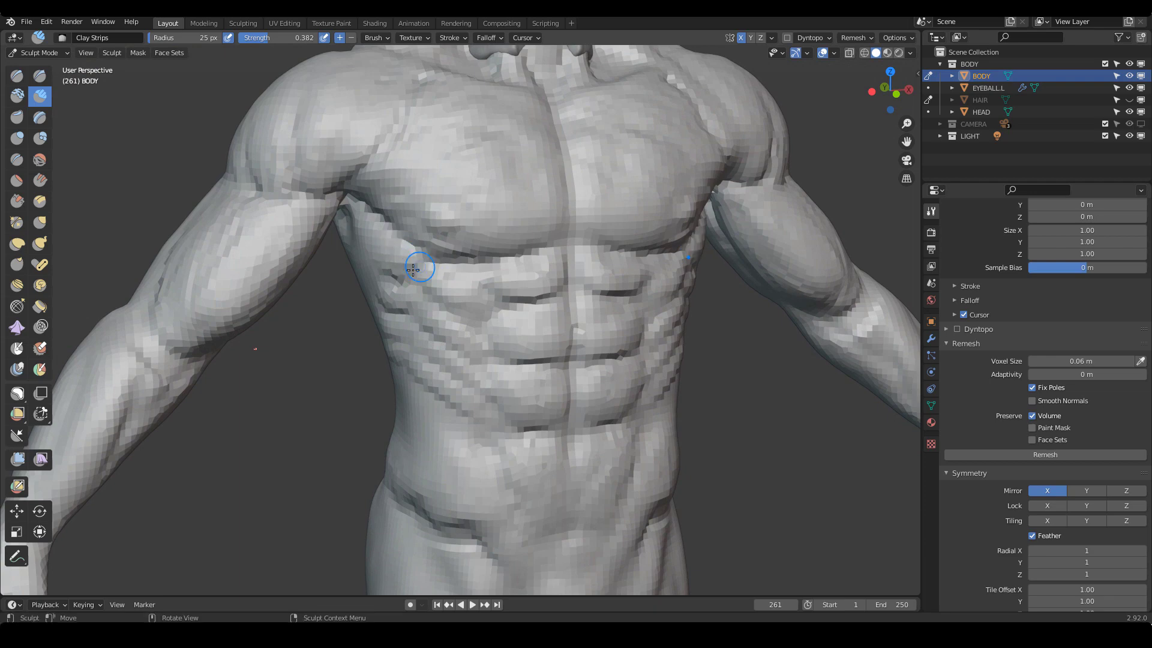
{"action": "mouse_move", "coordinate": [388, 293]}
{"action": "left_mouse_down"}
{"action": "mouse_move", "coordinate": [432, 265]}
{"action": "mouse_move", "coordinate": [412, 270]}
{"action": "mouse_move", "coordinate": [413, 300]}
{"action": "left_mouse_up"}
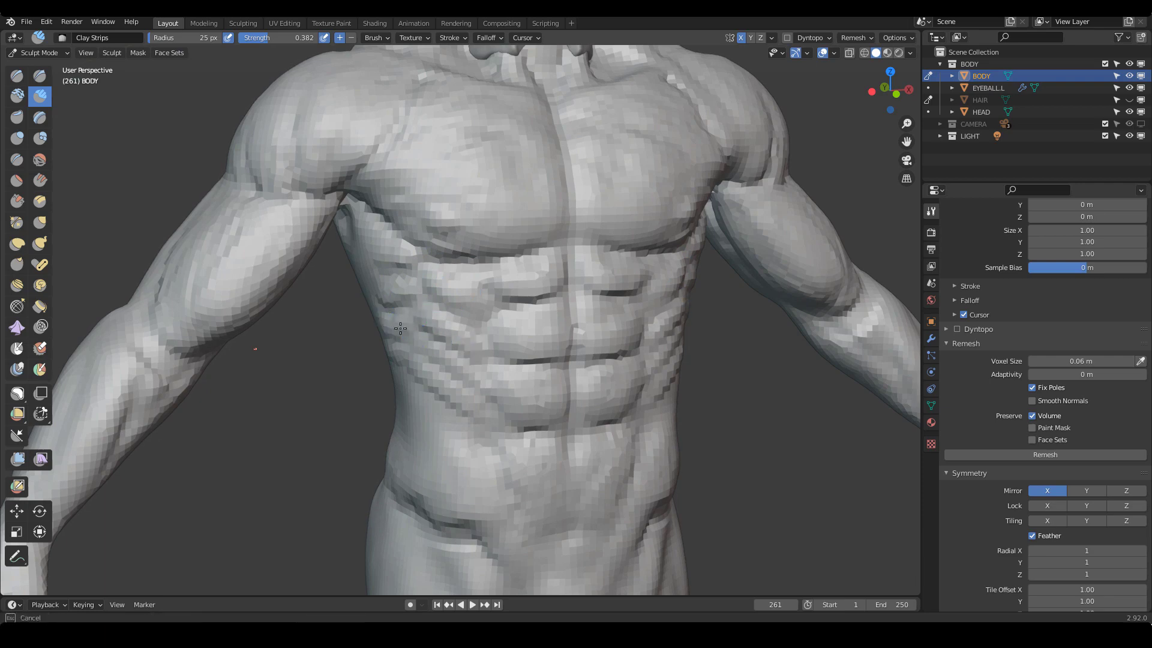
{"action": "mouse_move", "coordinate": [421, 343]}
{"action": "left_mouse_down"}
{"action": "mouse_move", "coordinate": [461, 366]}
{"action": "mouse_move", "coordinate": [427, 353]}
{"action": "left_mouse_up"}
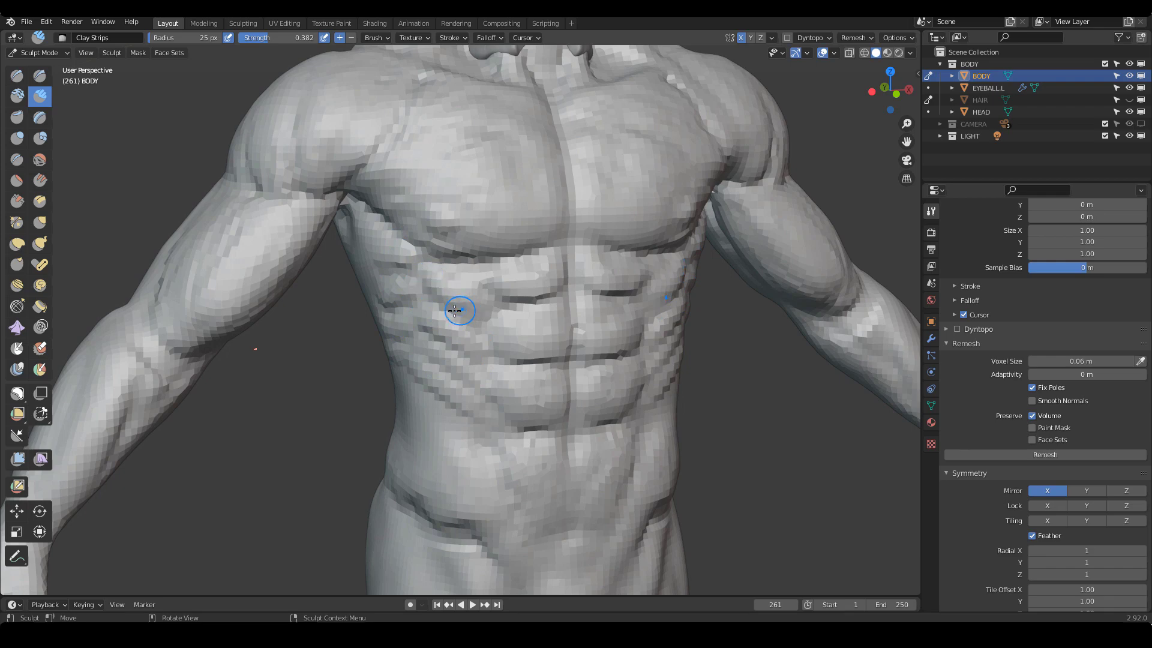
{"action": "left_click_drag", "start_coordinate": [410, 321], "coordinate": [438, 354]}
{"action": "mouse_move", "coordinate": [422, 350]}
{"action": "left_mouse_down"}
{"action": "mouse_move", "coordinate": [466, 385]}
{"action": "mouse_move", "coordinate": [455, 404]}
{"action": "left_mouse_up"}
{"action": "scroll", "coordinate": [492, 366], "scroll_direction": "down", "scroll_amount": 3}
{"action": "middle_click_drag", "start_coordinate": [551, 321], "coordinate": [523, 318]}
{"action": "scroll", "coordinate": [552, 319], "scroll_direction": "up", "scroll_amount": 3}
{"action": "middle_click_drag", "start_coordinate": [600, 319], "coordinate": [558, 324]}
{"action": "mouse_move", "coordinate": [573, 330]}
{"action": "left_mouse_down"}
{"action": "mouse_move", "coordinate": [551, 394]}
{"action": "mouse_move", "coordinate": [558, 348]}
{"action": "left_mouse_up"}
Add a Clay Strips stroke on the side of the torso just beneath the armpit at a 43 px radius
{"action": "scroll", "coordinate": [555, 348], "scroll_direction": "down", "scroll_amount": 3}
{"action": "mouse_move", "coordinate": [549, 343]}
{"action": "middle_mouse_down"}
{"action": "mouse_move", "coordinate": [632, 363]}
{"action": "mouse_move", "coordinate": [633, 393]}
{"action": "mouse_move", "coordinate": [548, 285]}
{"action": "mouse_move", "coordinate": [503, 288]}
{"action": "mouse_move", "coordinate": [533, 301]}
{"action": "middle_mouse_up"}
{"action": "scroll", "coordinate": [556, 329], "scroll_direction": "up", "scroll_amount": 3}
{"action": "scroll", "coordinate": [549, 285], "scroll_direction": "up", "scroll_amount": 2}
{"action": "scroll", "coordinate": [548, 285], "scroll_direction": "down", "scroll_amount": 3}
{"action": "scroll", "coordinate": [528, 262], "scroll_direction": "up", "scroll_amount": 2}
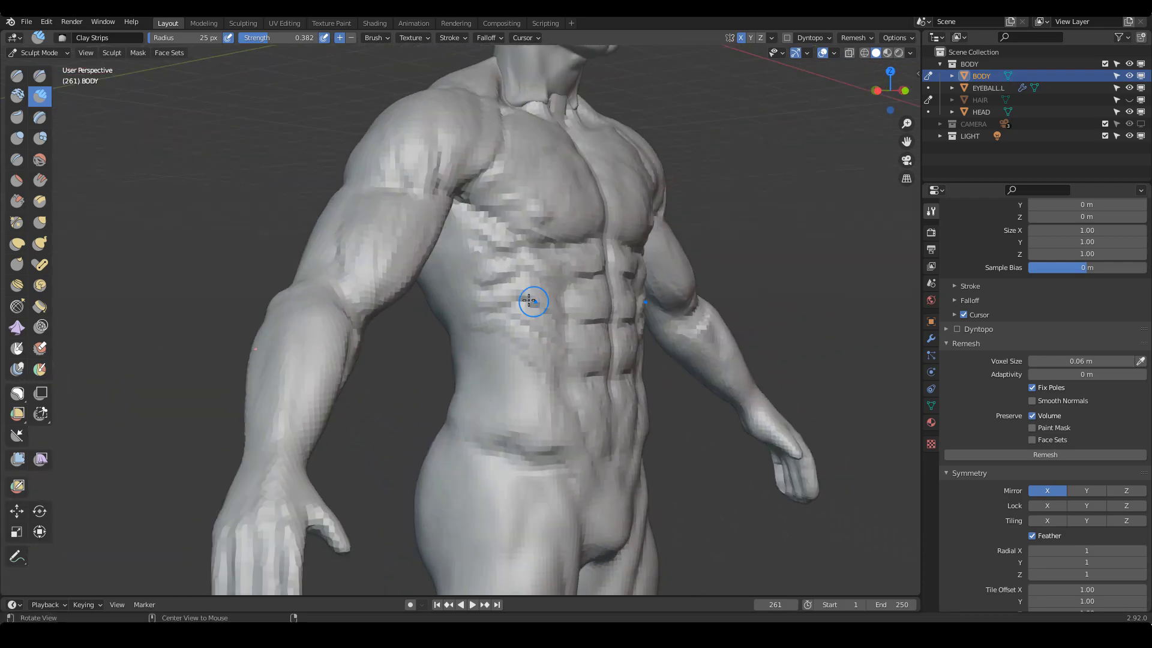
{"action": "scroll", "coordinate": [528, 282], "scroll_direction": "up", "scroll_amount": 3}
{"action": "key", "text": "f"}
{"action": "left_click", "coordinate": [547, 213]}
{"action": "mouse_move", "coordinate": [529, 256]}
{"action": "middle_mouse_down"}
{"action": "mouse_move", "coordinate": [476, 185]}
{"action": "mouse_move", "coordinate": [488, 223]}
{"action": "mouse_move", "coordinate": [454, 212]}
{"action": "middle_mouse_up"}
{"action": "key", "text": "f"}
{"action": "left_click", "coordinate": [480, 198]}
{"action": "left_click_drag", "start_coordinate": [454, 212], "coordinate": [464, 186]}
{"action": "middle_click_drag", "start_coordinate": [481, 216], "coordinate": [604, 185]}
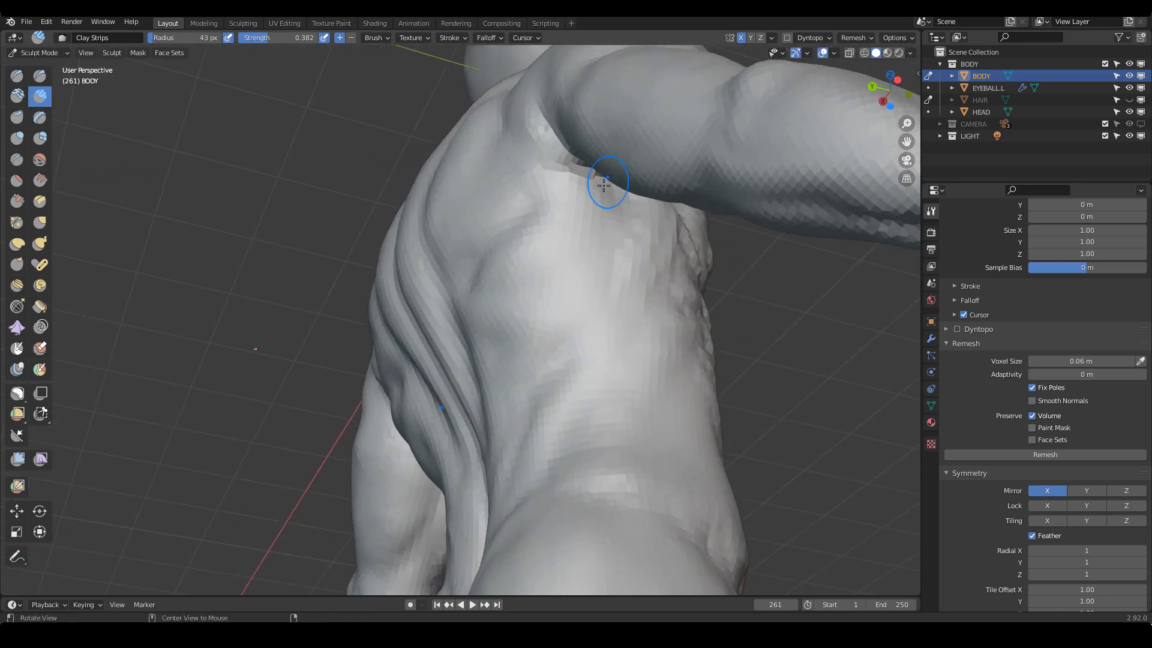
Build up the side of the back from the armpit down over the ribs with Clay Strips at a 74 px radius
{"action": "key", "text": "f"}
{"action": "left_click", "coordinate": [630, 210]}
{"action": "middle_click_drag", "start_coordinate": [640, 228], "coordinate": [563, 136]}
{"action": "mouse_move", "coordinate": [551, 124]}
{"action": "left_mouse_down"}
{"action": "mouse_move", "coordinate": [540, 121]}
{"action": "mouse_move", "coordinate": [520, 223]}
{"action": "left_mouse_up"}
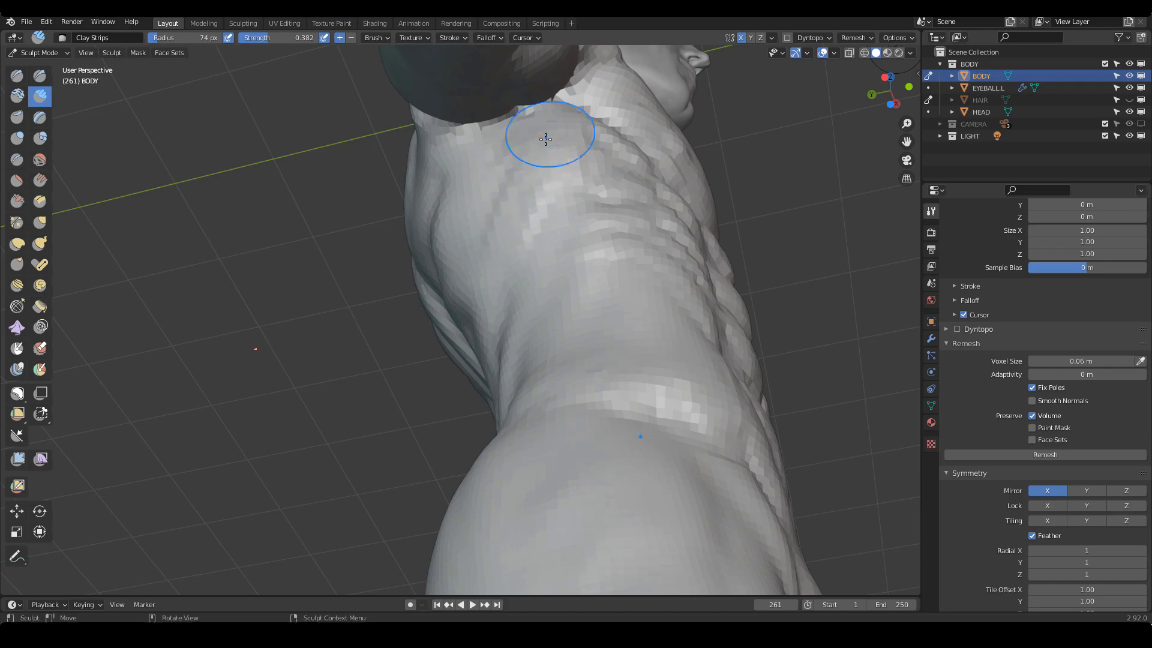
{"action": "left_click_drag", "start_coordinate": [544, 144], "coordinate": [500, 288]}
Sketch the back muscle's fibres down the side of the torso from the armpit with temporary annotation strokes
{"action": "mouse_move", "coordinate": [591, 189]}
{"action": "middle_mouse_down"}
{"action": "mouse_move", "coordinate": [558, 257]}
{"action": "mouse_move", "coordinate": [561, 236]}
{"action": "mouse_move", "coordinate": [587, 226]}
{"action": "middle_mouse_up"}
{"action": "scroll", "coordinate": [560, 258], "scroll_direction": "down", "scroll_amount": 3}
{"action": "middle_click_drag", "start_coordinate": [538, 339], "coordinate": [738, 300]}
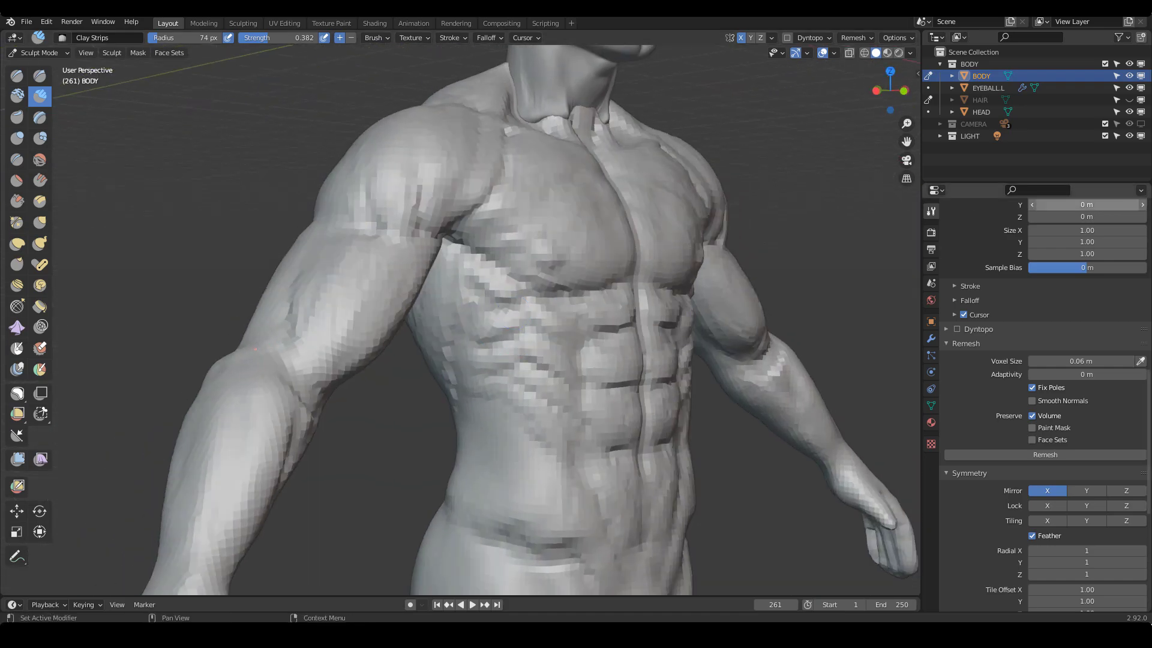
{"action": "left_click_drag", "start_coordinate": [459, 254], "coordinate": [429, 342]}
{"action": "left_click_drag", "start_coordinate": [462, 255], "coordinate": [441, 381]}
{"action": "left_click_drag", "start_coordinate": [466, 258], "coordinate": [455, 417]}
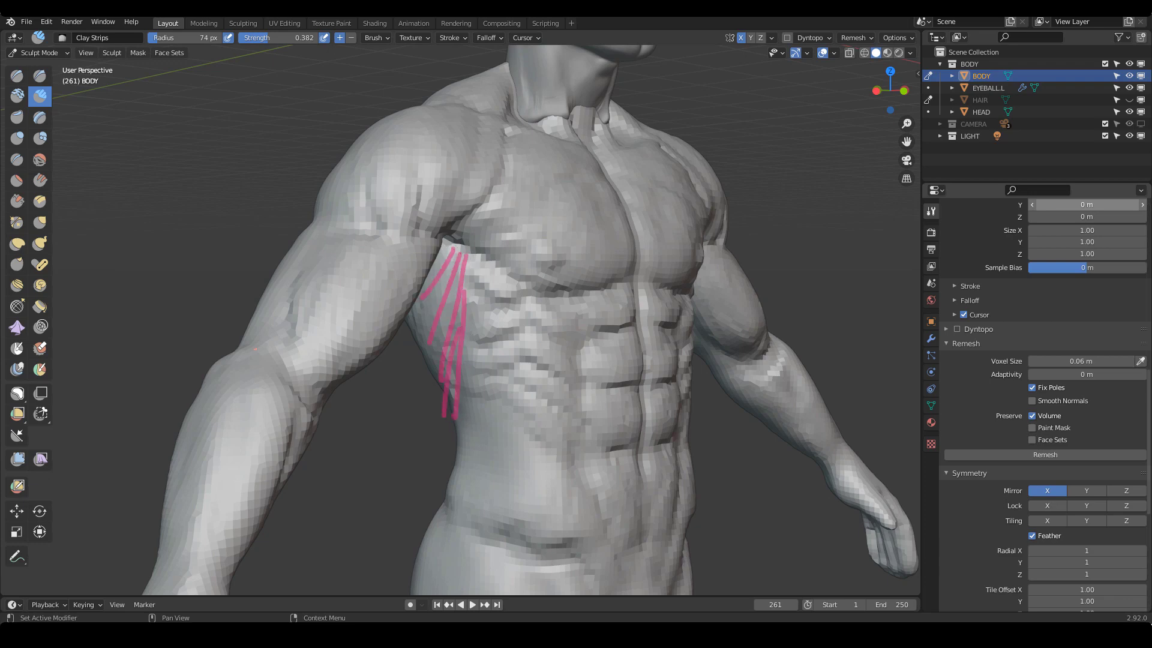
{"action": "mouse_move", "coordinate": [456, 246]}
{"action": "left_mouse_down"}
{"action": "mouse_move", "coordinate": [433, 315]}
{"action": "mouse_move", "coordinate": [458, 408]}
{"action": "left_mouse_up"}
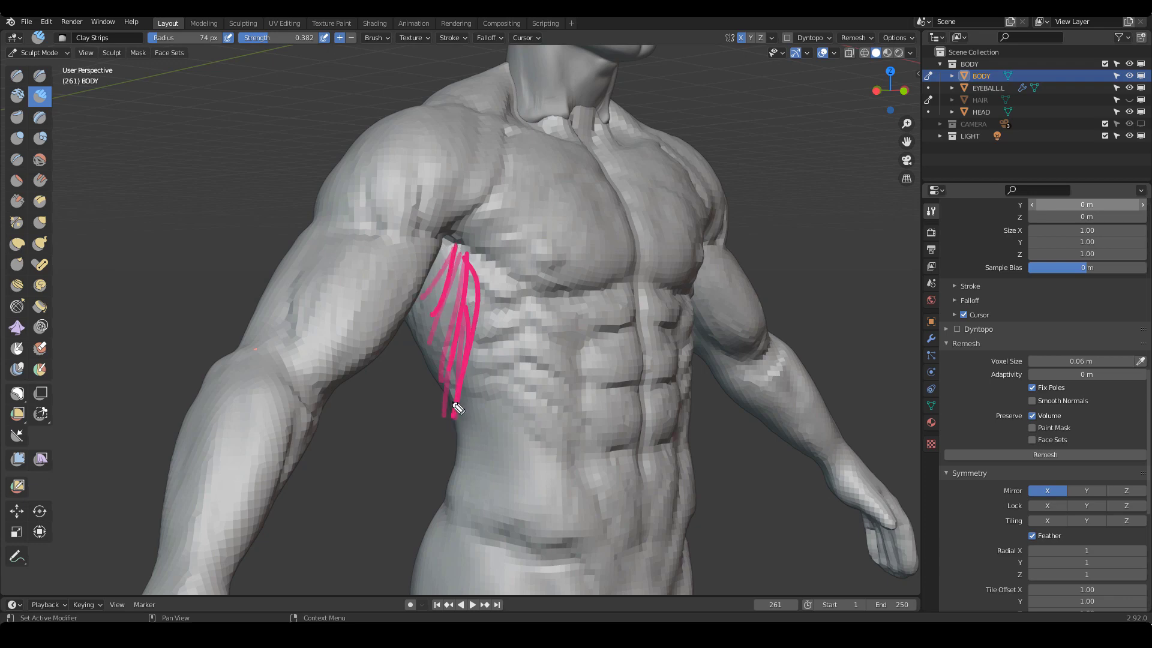
{"action": "left_click_drag", "start_coordinate": [471, 255], "coordinate": [456, 435]}
{"action": "left_click_drag", "start_coordinate": [438, 281], "coordinate": [430, 375]}
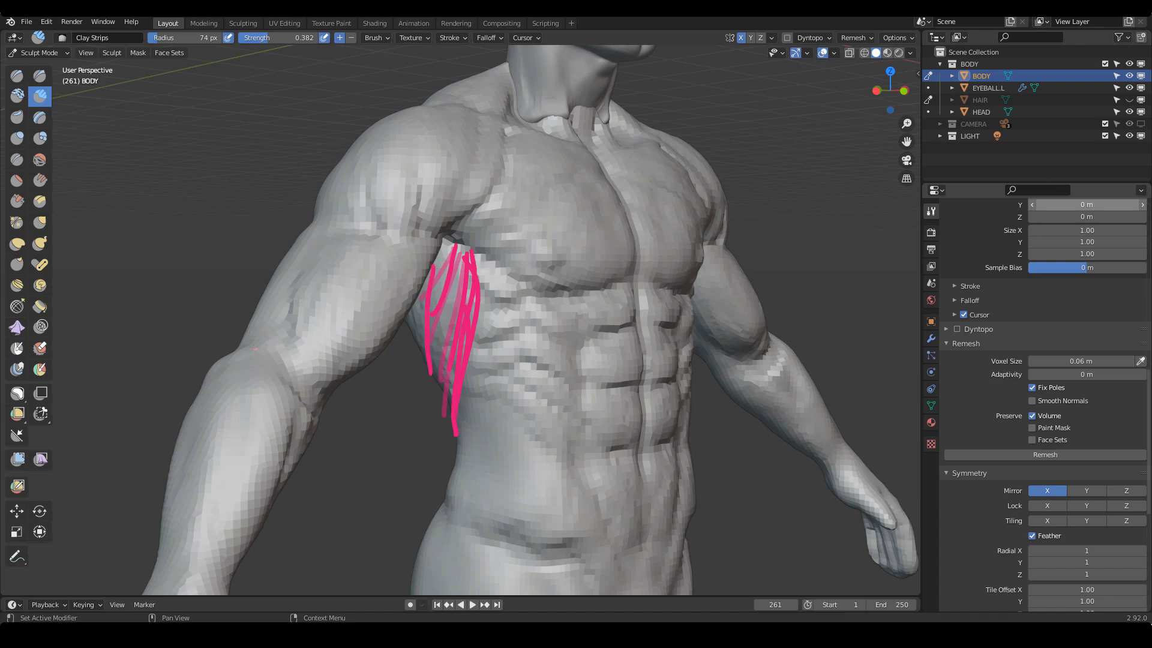
View the figure from behind and outline the broad back muscle from both armpits to the lower back with annotations
{"action": "mouse_move", "coordinate": [802, 237]}
{"action": "left_mouse_down", "text": "alt"}
{"action": "mouse_move", "coordinate": [894, 240]}
{"action": "mouse_move", "coordinate": [912, 255]}
{"action": "left_mouse_up", "text": "alt"}
{"action": "left_click_drag", "start_coordinate": [624, 276], "coordinate": [576, 382]}
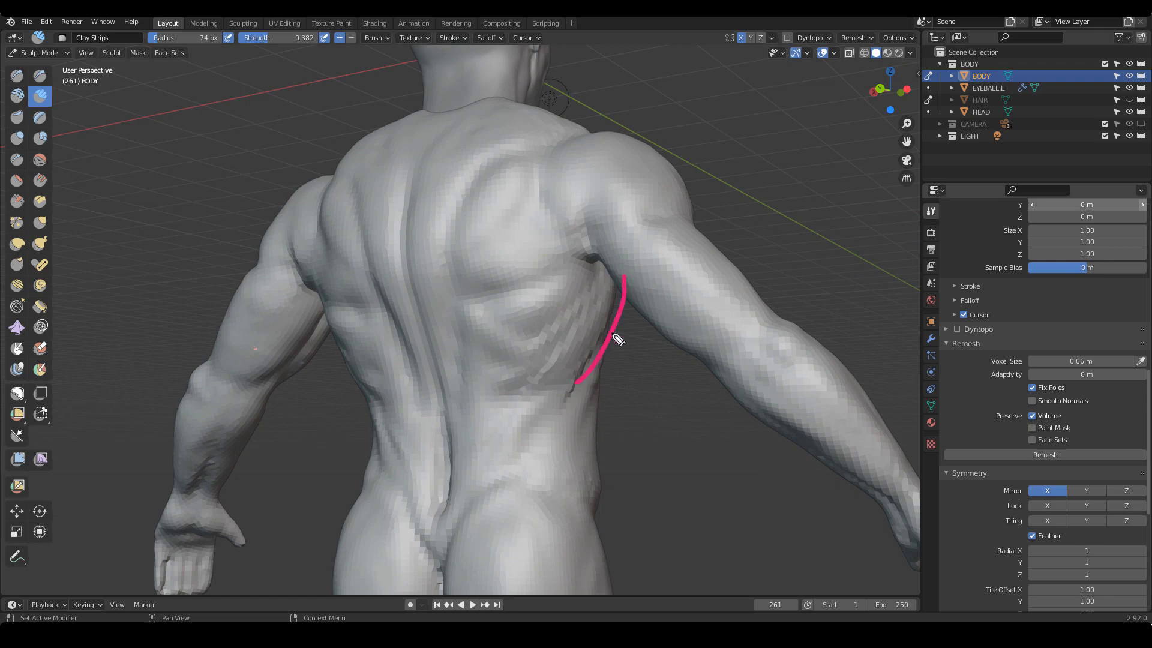
{"action": "left_click_drag", "start_coordinate": [609, 339], "coordinate": [509, 447]}
{"action": "left_click_drag", "start_coordinate": [347, 345], "coordinate": [398, 413]}
{"action": "left_click_drag", "start_coordinate": [357, 348], "coordinate": [403, 464]}
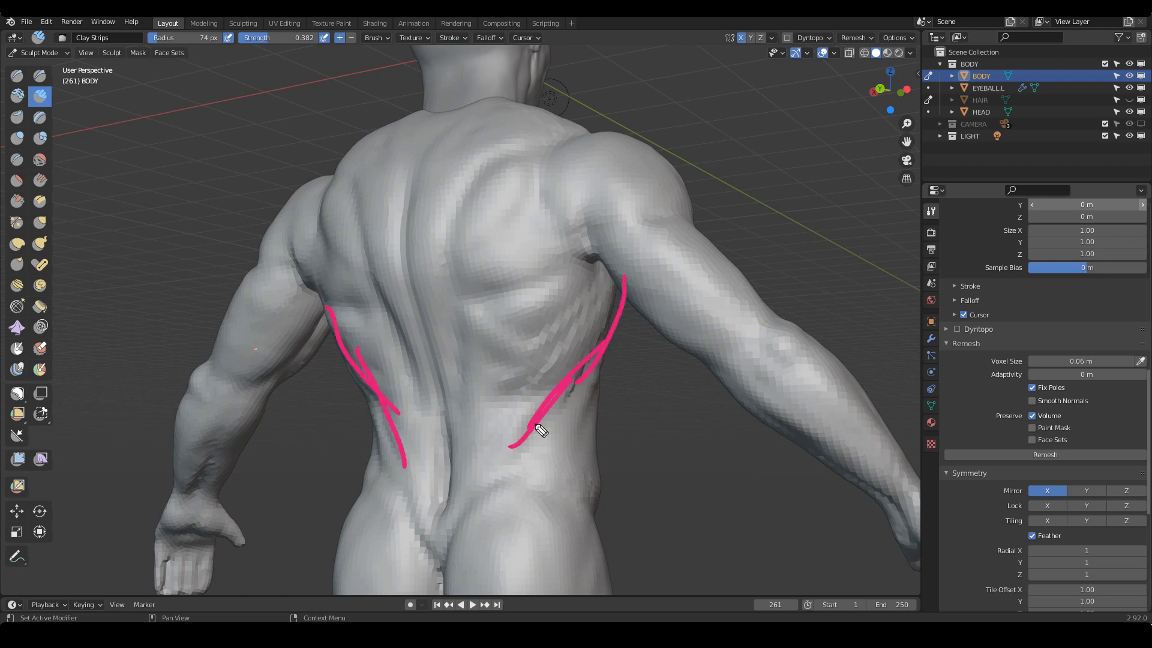
{"action": "left_click_drag", "start_coordinate": [536, 428], "coordinate": [489, 487]}
{"action": "mouse_move", "coordinate": [329, 303]}
{"action": "left_mouse_down"}
{"action": "mouse_move", "coordinate": [514, 291]}
{"action": "mouse_move", "coordinate": [552, 273]}
{"action": "left_mouse_up"}
Fill the outlined back muscle with diagonal fibre annotations running from the armpits towards the spine, and clear all the strokes
{"action": "left_click_drag", "start_coordinate": [585, 264], "coordinate": [457, 360]}
{"action": "left_click_drag", "start_coordinate": [617, 287], "coordinate": [482, 411]}
{"action": "left_click_drag", "start_coordinate": [600, 333], "coordinate": [520, 399]}
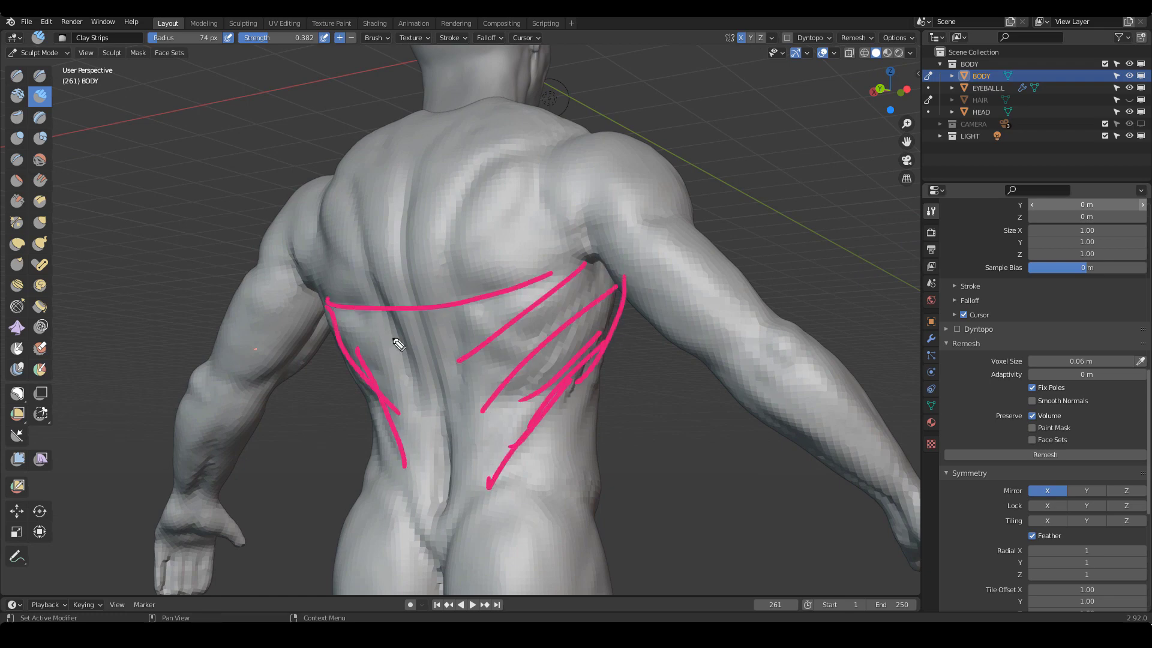
{"action": "mouse_move", "coordinate": [347, 312]}
{"action": "left_mouse_down"}
{"action": "mouse_move", "coordinate": [412, 406]}
{"action": "mouse_move", "coordinate": [441, 515]}
{"action": "left_mouse_up"}
{"action": "left_click_drag", "start_coordinate": [555, 287], "coordinate": [474, 348]}
{"action": "mouse_move", "coordinate": [591, 315]}
{"action": "left_mouse_down"}
{"action": "mouse_move", "coordinate": [570, 374]}
{"action": "mouse_move", "coordinate": [483, 469]}
{"action": "left_mouse_up"}
{"action": "mouse_move", "coordinate": [526, 406]}
{"action": "left_mouse_down"}
{"action": "mouse_move", "coordinate": [478, 500]}
{"action": "mouse_move", "coordinate": [473, 457]}
{"action": "left_mouse_up"}
{"action": "left_click_drag", "start_coordinate": [513, 280], "coordinate": [428, 346]}
{"action": "left_click_drag", "start_coordinate": [354, 330], "coordinate": [412, 357]}
{"action": "left_click_drag", "start_coordinate": [595, 273], "coordinate": [522, 345]}
{"action": "left_click_drag", "start_coordinate": [601, 292], "coordinate": [551, 352]}
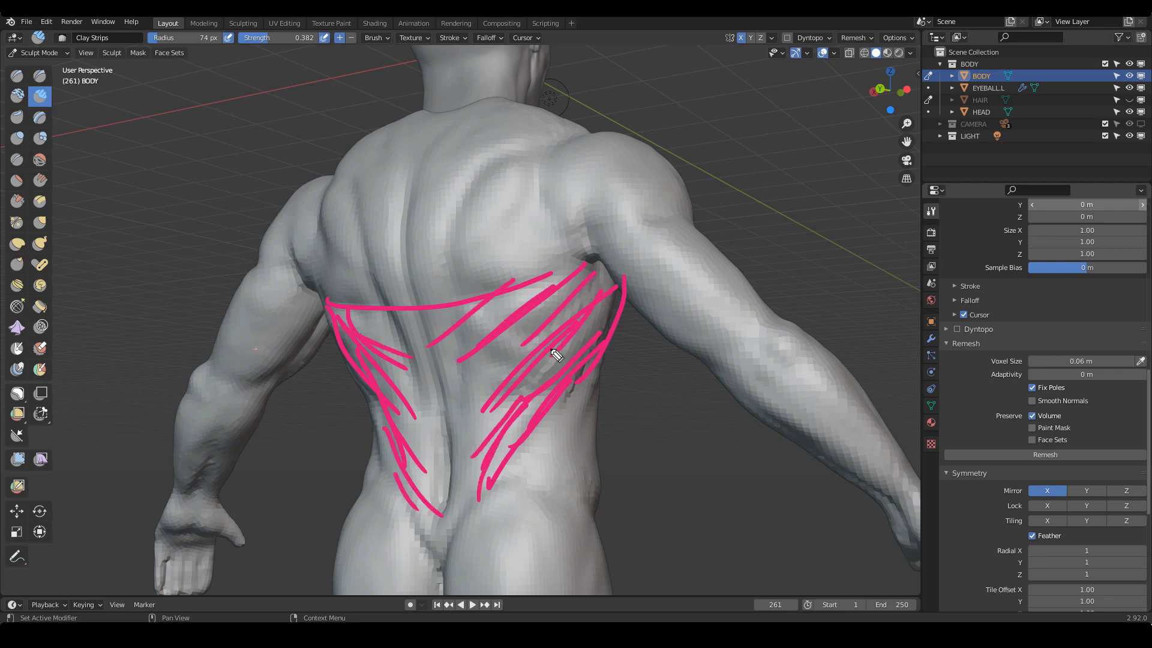
{"action": "left_click_drag", "start_coordinate": [594, 318], "coordinate": [534, 382]}
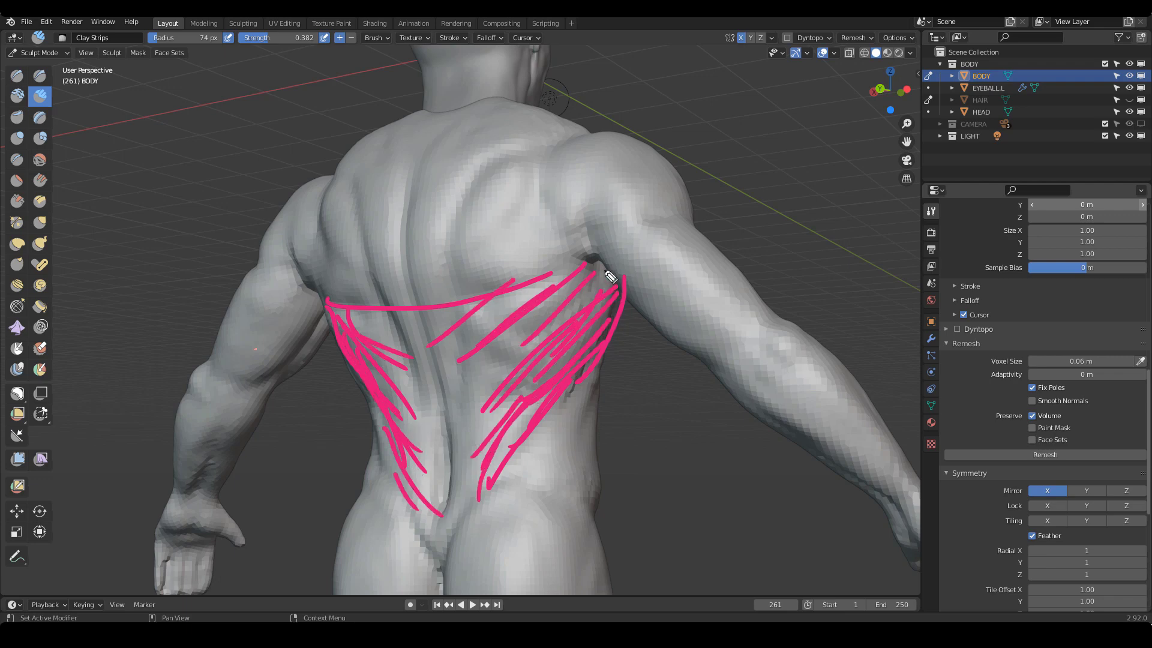
{"action": "mouse_move", "coordinate": [605, 275]}
{"action": "left_mouse_down"}
{"action": "mouse_move", "coordinate": [531, 324]}
{"action": "mouse_move", "coordinate": [541, 333]}
{"action": "left_mouse_up"}
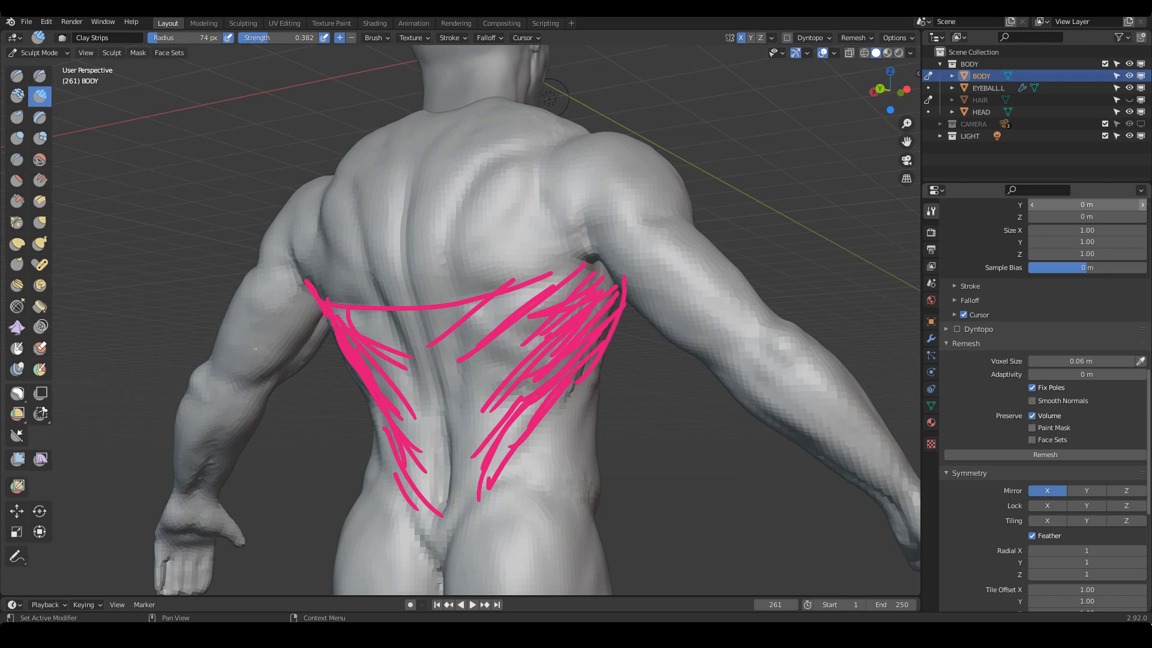
{"action": "left_click", "coordinate": [1073, 250]}
Try the SculptDraw brush at the waist with its strength raised to 0.315, and return to Clay Strips
{"action": "mouse_move", "coordinate": [748, 221]}
{"action": "middle_mouse_down"}
{"action": "mouse_move", "coordinate": [660, 255]}
{"action": "mouse_move", "coordinate": [638, 300]}
{"action": "mouse_move", "coordinate": [664, 335]}
{"action": "mouse_move", "coordinate": [660, 360]}
{"action": "middle_mouse_up"}
{"action": "mouse_move", "coordinate": [660, 360]}
{"action": "middle_mouse_down", "text": "ctrl"}
{"action": "mouse_move", "coordinate": [664, 391]}
{"action": "mouse_move", "coordinate": [690, 359]}
{"action": "mouse_move", "coordinate": [683, 314]}
{"action": "mouse_move", "coordinate": [711, 324]}
{"action": "middle_mouse_up", "text": "ctrl"}
{"action": "key", "text": "x"}
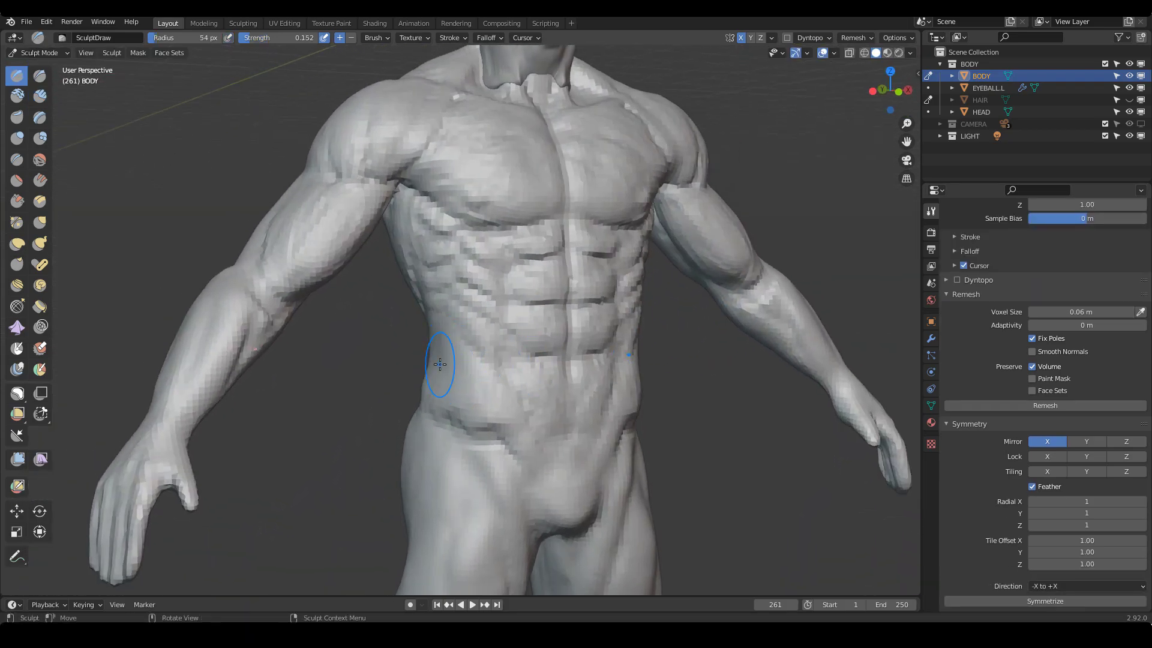
{"action": "middle_click_drag", "start_coordinate": [440, 364], "coordinate": [471, 355]}
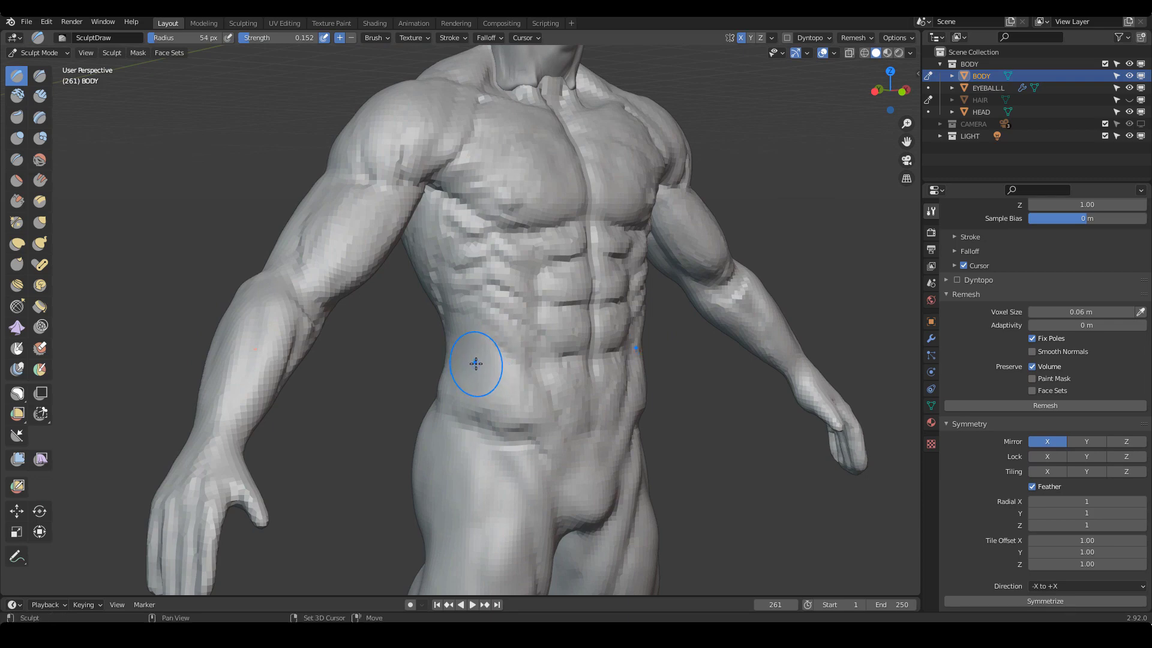
{"action": "key", "text": "shift+f"}
{"action": "left_click", "coordinate": [484, 398]}
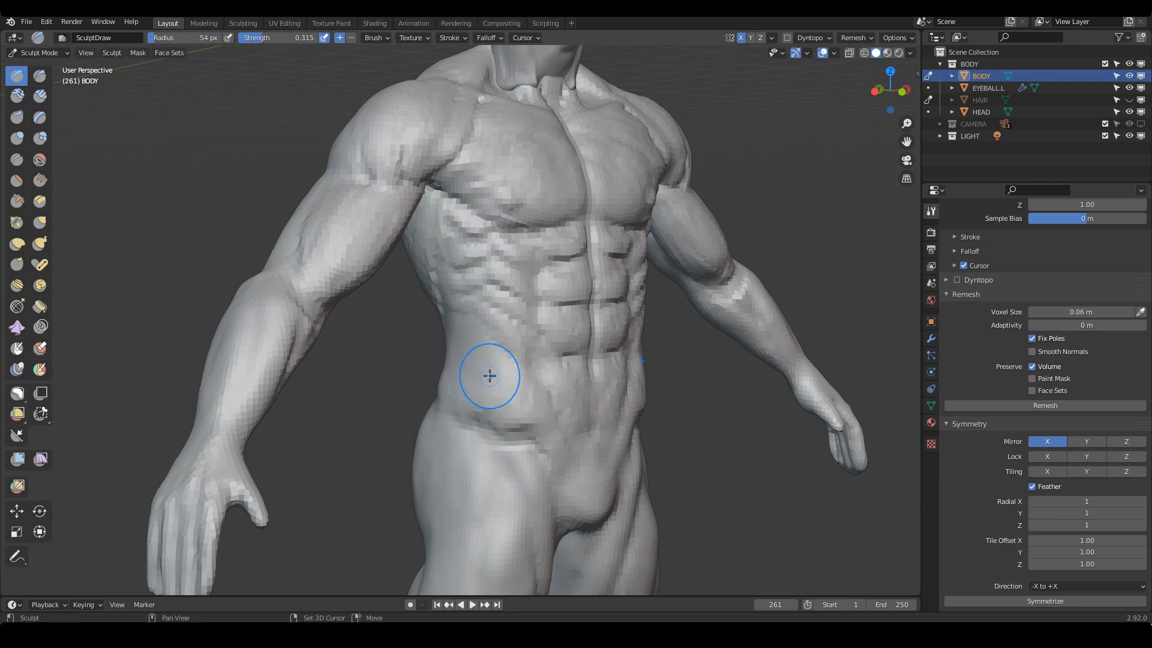
{"action": "key", "text": "shift+f"}
{"action": "left_click", "coordinate": [481, 379]}
{"action": "key", "text": "c"}
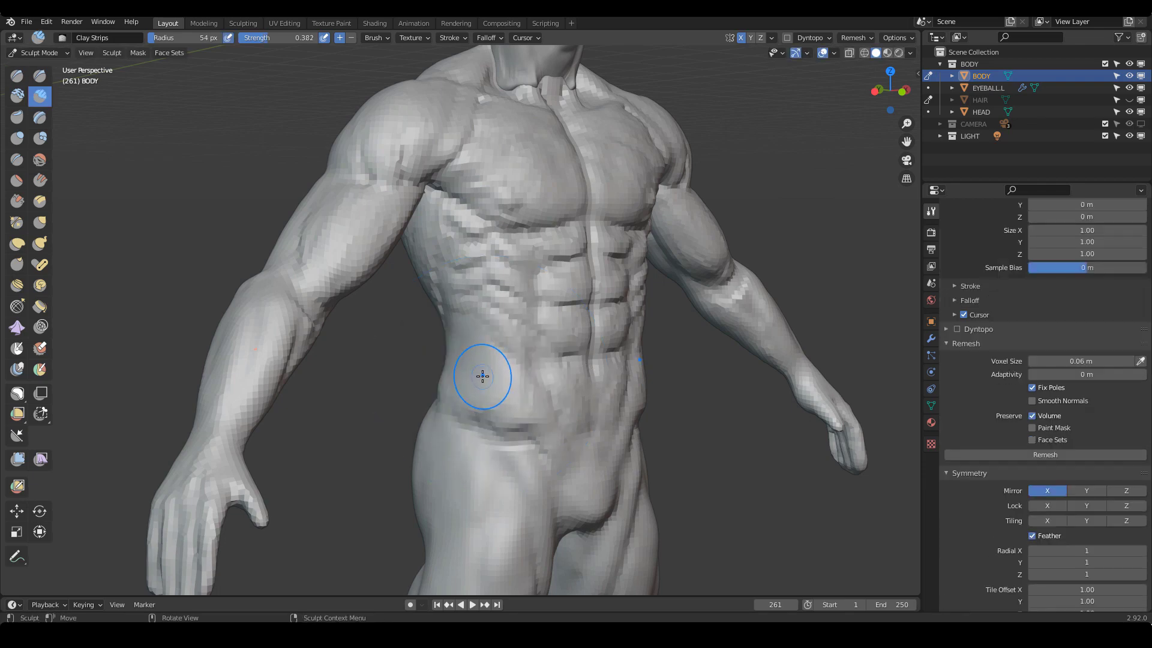
Build up the side of the waist above the hip with Clay Strips at a 45 px radius
{"action": "mouse_move", "coordinate": [485, 364]}
{"action": "middle_mouse_down"}
{"action": "mouse_move", "coordinate": [465, 375]}
{"action": "mouse_move", "coordinate": [492, 363]}
{"action": "middle_mouse_up"}
{"action": "key", "text": "f"}
{"action": "left_click", "coordinate": [456, 369]}
{"action": "left_click_drag", "start_coordinate": [459, 369], "coordinate": [456, 341]}
{"action": "middle_click_drag", "start_coordinate": [486, 367], "coordinate": [546, 380]}
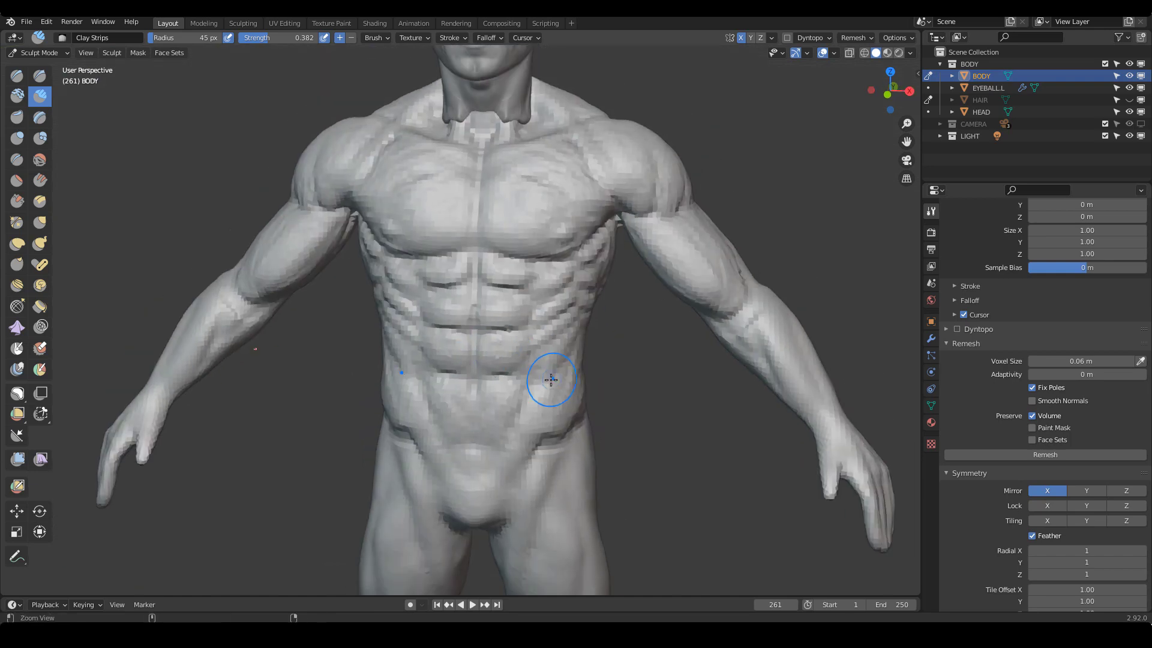
Sculpt across the top of the shoulder muscle with Clay Strips at a 31 px radius
{"action": "scroll", "coordinate": [570, 384], "scroll_direction": "up", "scroll_amount": 4}
{"action": "scroll", "coordinate": [603, 354], "scroll_direction": "down", "scroll_amount": 5}
{"action": "middle_click_drag", "start_coordinate": [603, 353], "coordinate": [548, 347]}
{"action": "scroll", "coordinate": [602, 321], "scroll_direction": "up", "scroll_amount": 3}
{"action": "scroll", "coordinate": [582, 303], "scroll_direction": "up", "scroll_amount": 3}
{"action": "scroll", "coordinate": [582, 303], "scroll_direction": "down", "scroll_amount": 4}
{"action": "middle_click_drag", "start_coordinate": [582, 303], "coordinate": [588, 331]}
{"action": "scroll", "coordinate": [585, 335], "scroll_direction": "up", "scroll_amount": 3}
{"action": "left_click_drag", "start_coordinate": [585, 334], "coordinate": [558, 348], "text": "alt"}
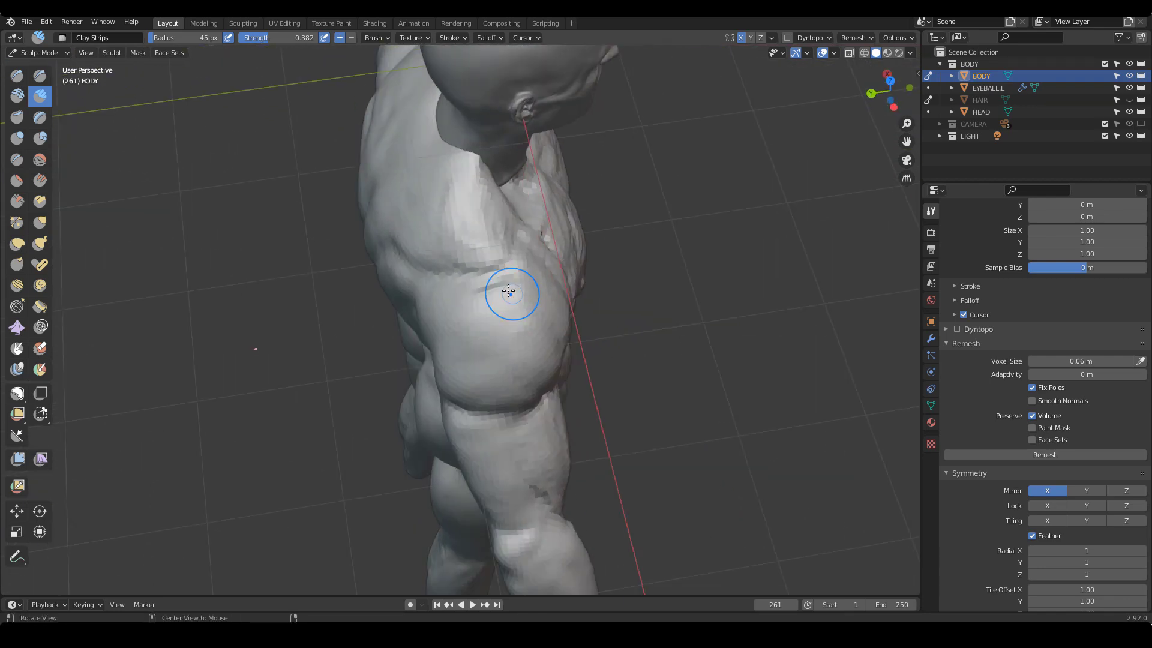
{"action": "key", "text": "f"}
{"action": "left_click", "coordinate": [499, 295]}
{"action": "left_click_drag", "start_coordinate": [511, 277], "coordinate": [462, 285]}
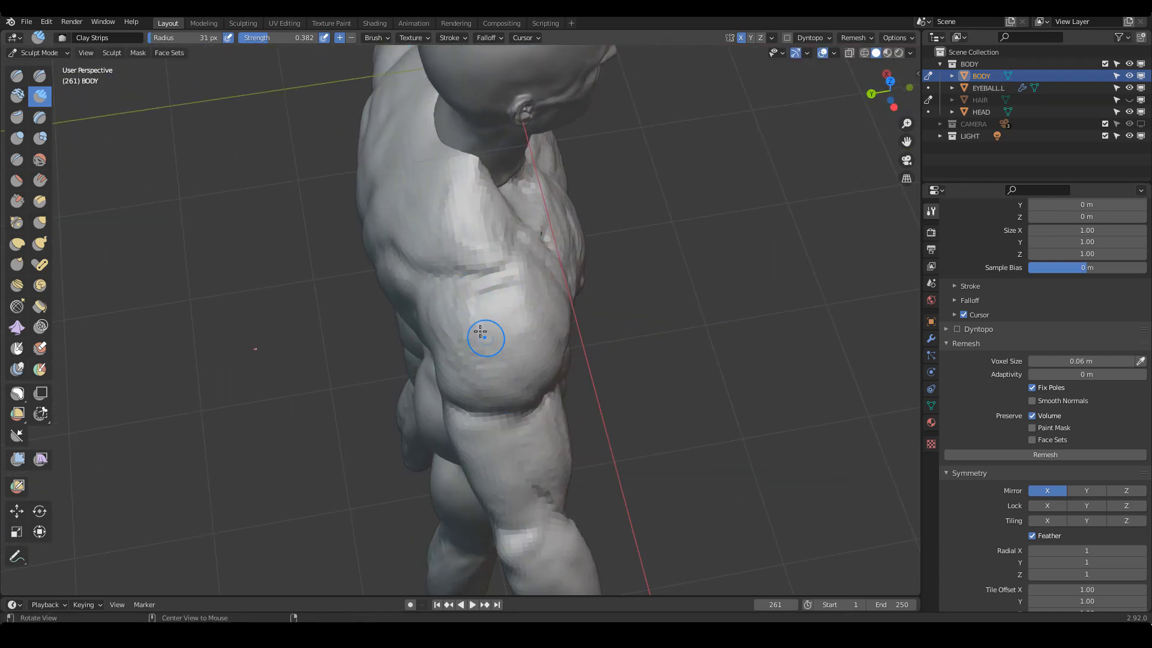
Set the Clay Strips radius to 46 px for the back of the shoulder
{"action": "mouse_move", "coordinate": [480, 332]}
{"action": "middle_mouse_down"}
{"action": "mouse_move", "coordinate": [479, 239]}
{"action": "mouse_move", "coordinate": [474, 268]}
{"action": "mouse_move", "coordinate": [528, 348]}
{"action": "mouse_move", "coordinate": [540, 283]}
{"action": "mouse_move", "coordinate": [469, 211]}
{"action": "mouse_move", "coordinate": [661, 271]}
{"action": "mouse_move", "coordinate": [481, 242]}
{"action": "mouse_move", "coordinate": [599, 296]}
{"action": "mouse_move", "coordinate": [630, 267]}
{"action": "mouse_move", "coordinate": [589, 267]}
{"action": "mouse_move", "coordinate": [608, 293]}
{"action": "mouse_move", "coordinate": [550, 304]}
{"action": "mouse_move", "coordinate": [570, 304]}
{"action": "middle_mouse_up"}
{"action": "key", "text": "f"}
{"action": "left_click", "coordinate": [537, 314]}
{"action": "mouse_move", "coordinate": [570, 305]}
{"action": "middle_mouse_down", "text": "ctrl"}
{"action": "mouse_move", "coordinate": [566, 288]}
{"action": "mouse_move", "coordinate": [609, 321]}
{"action": "mouse_move", "coordinate": [619, 274]}
{"action": "middle_mouse_up", "text": "ctrl"}
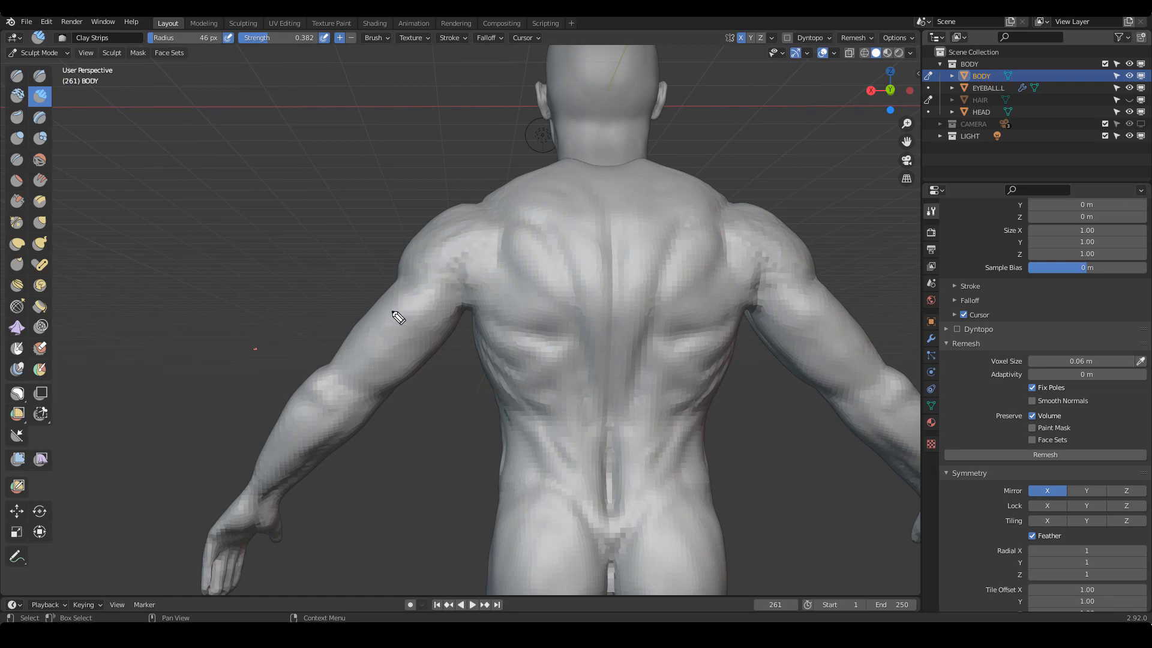
Mark the triceps along the back of the upper arm with temporary annotation strokes and clear them
{"action": "left_click_drag", "start_coordinate": [370, 320], "coordinate": [451, 280]}
{"action": "mouse_move", "coordinate": [335, 374]}
{"action": "left_mouse_down"}
{"action": "mouse_move", "coordinate": [376, 301]}
{"action": "mouse_move", "coordinate": [443, 269]}
{"action": "left_mouse_up"}
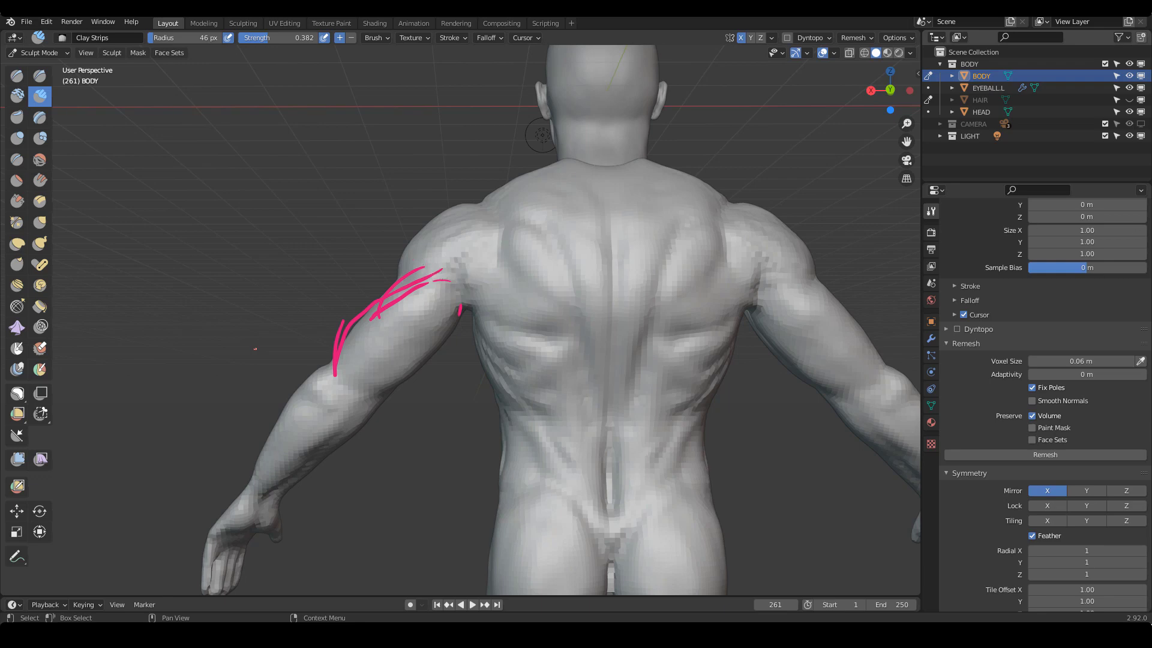
{"action": "key", "text": "ctrl+shift+7"}
Circle the rear armpit areas on both sides with annotations, cross out one of them, and clear the marks
{"action": "mouse_move", "coordinate": [432, 251]}
{"action": "left_mouse_down"}
{"action": "mouse_move", "coordinate": [535, 263]}
{"action": "mouse_move", "coordinate": [456, 345]}
{"action": "mouse_move", "coordinate": [433, 237]}
{"action": "left_mouse_up"}
{"action": "left_click_drag", "start_coordinate": [422, 258], "coordinate": [509, 321]}
{"action": "left_click_drag", "start_coordinate": [474, 238], "coordinate": [438, 348]}
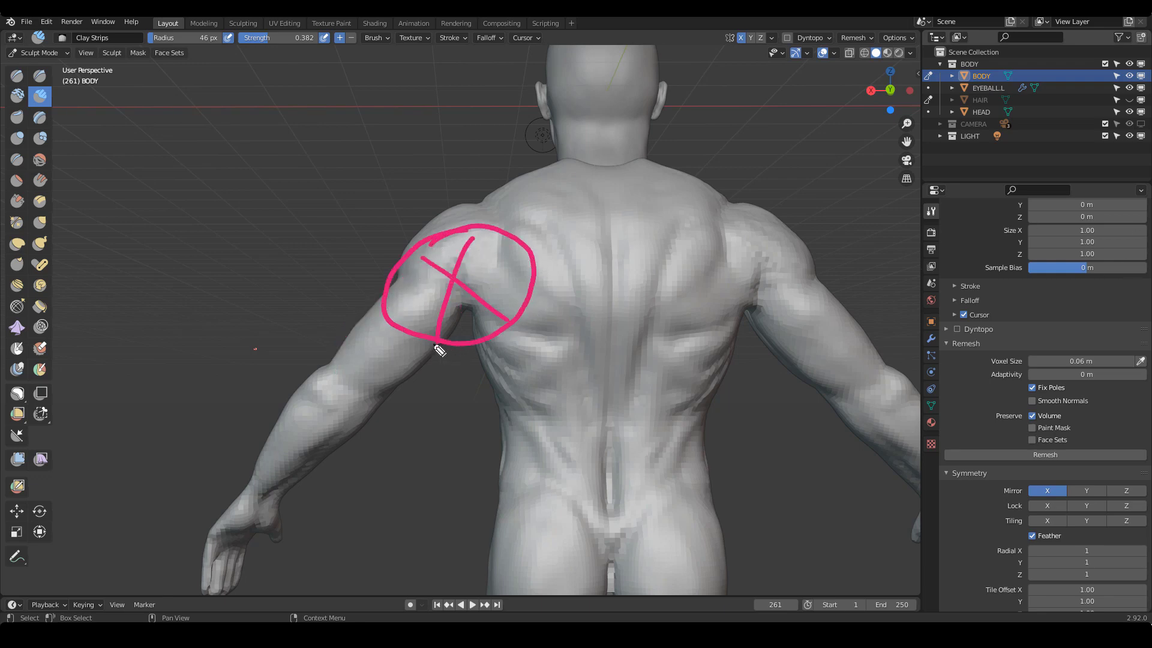
{"action": "mouse_move", "coordinate": [717, 242]}
{"action": "left_mouse_down"}
{"action": "mouse_move", "coordinate": [810, 288]}
{"action": "mouse_move", "coordinate": [710, 266]}
{"action": "left_mouse_up"}
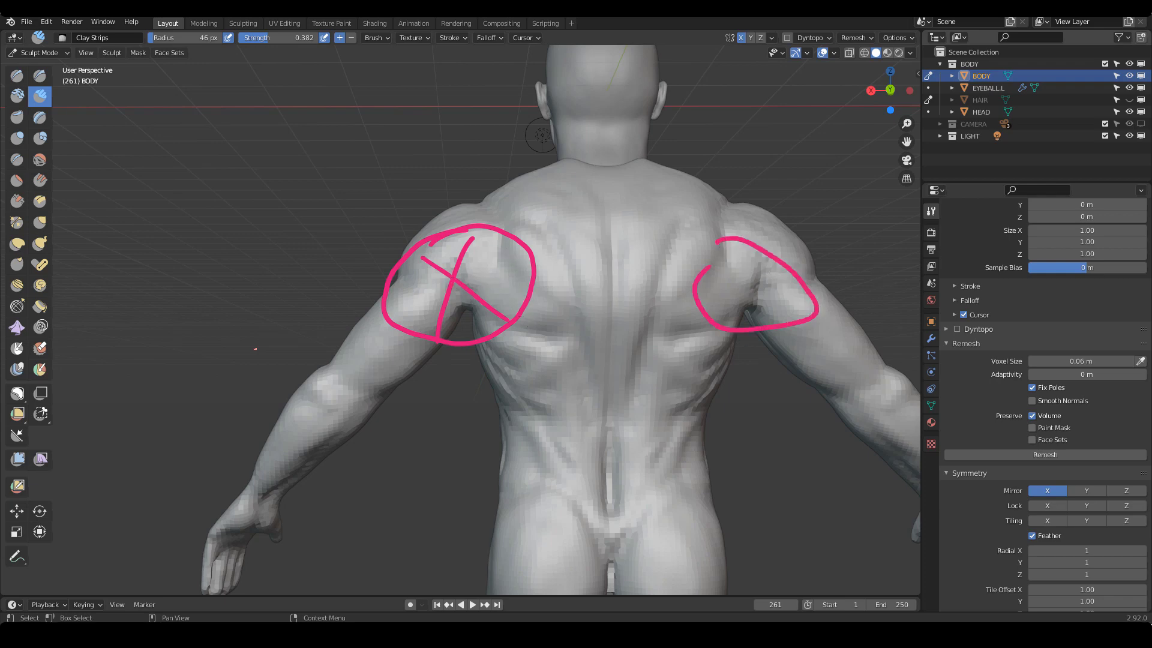
{"action": "key", "text": "e"}
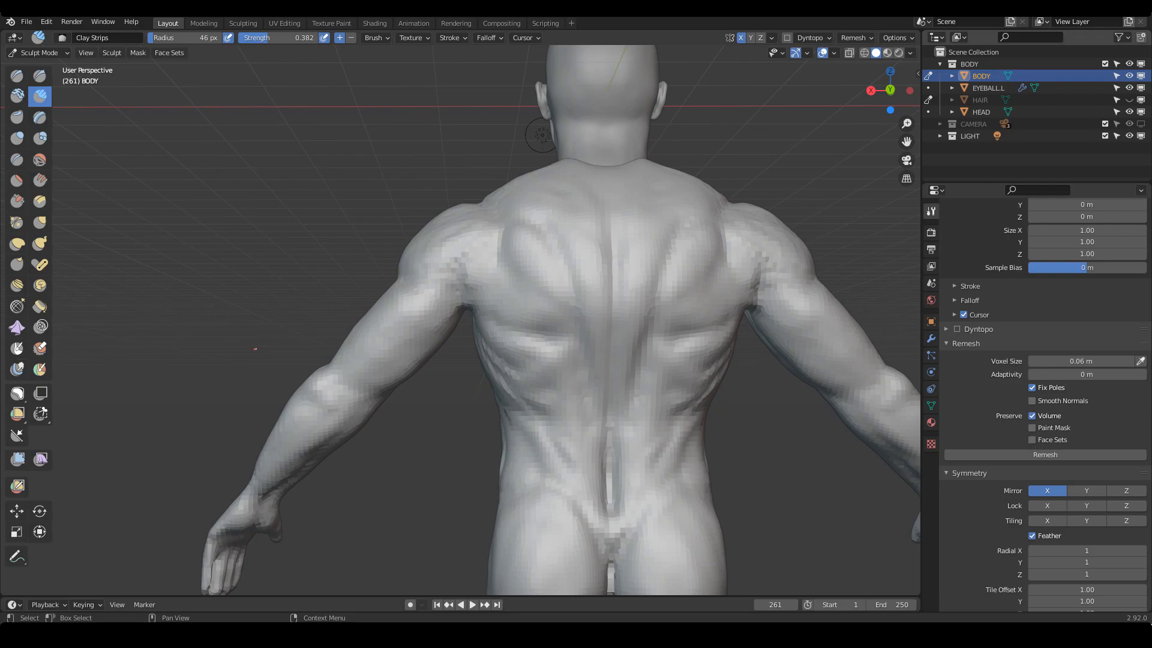
Switch to the browser's "tricep origin and insertion" image results and outline the shoulder blade on the enlarged triceps illustration
{"action": "key", "text": "alt+Tab"}
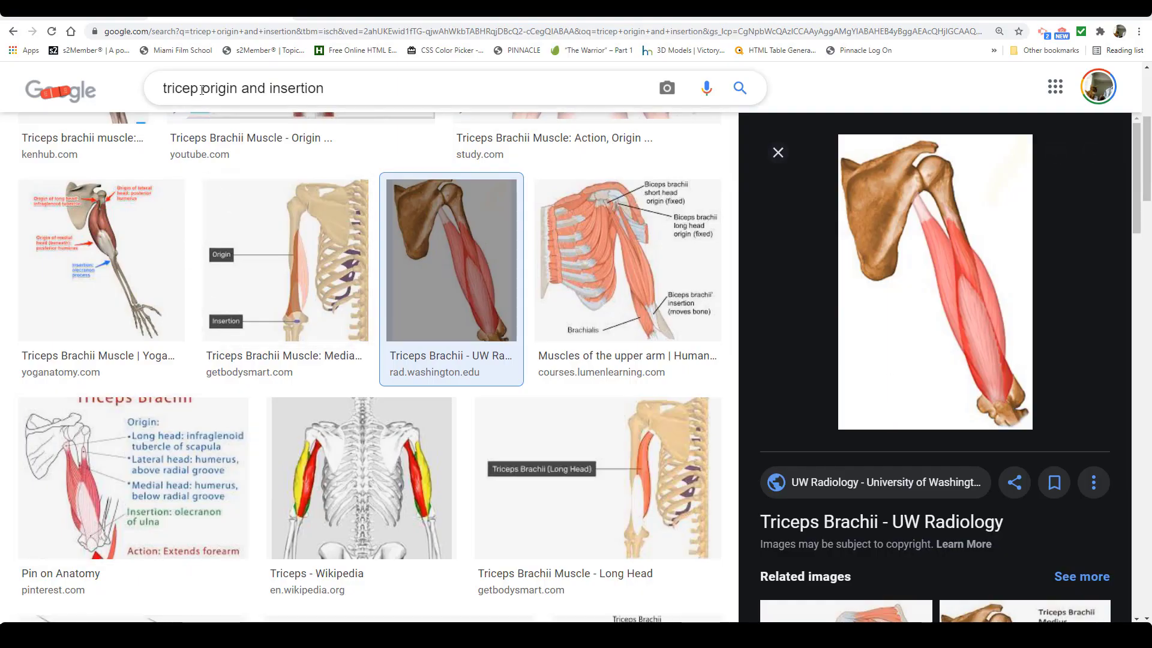
{"action": "left_click_drag", "start_coordinate": [202, 89], "coordinate": [360, 90]}
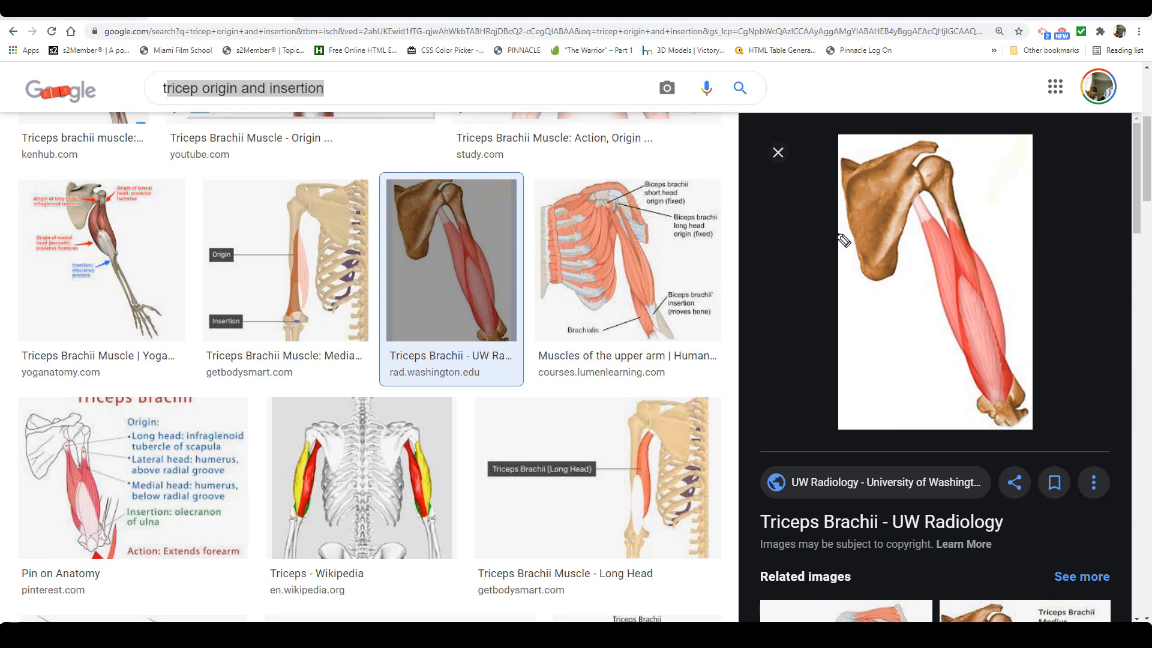
{"action": "mouse_move", "coordinate": [929, 154]}
{"action": "left_mouse_down"}
{"action": "mouse_move", "coordinate": [871, 175]}
{"action": "mouse_move", "coordinate": [847, 286]}
{"action": "mouse_move", "coordinate": [915, 226]}
{"action": "left_mouse_up"}
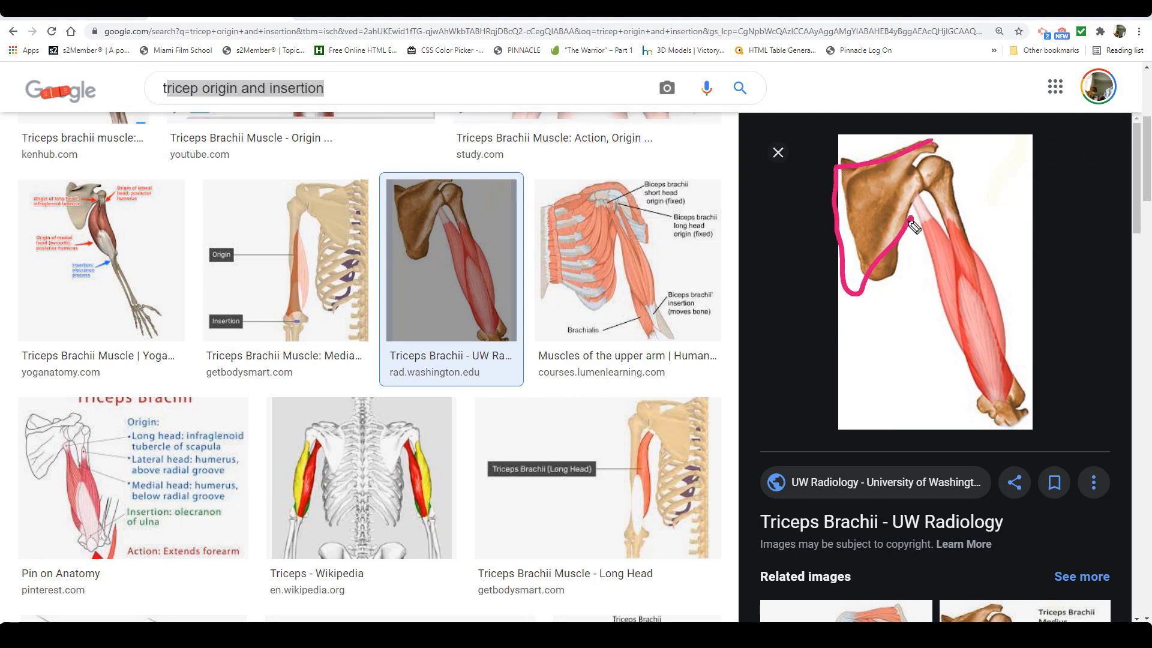
{"action": "left_click_drag", "start_coordinate": [927, 144], "coordinate": [867, 253]}
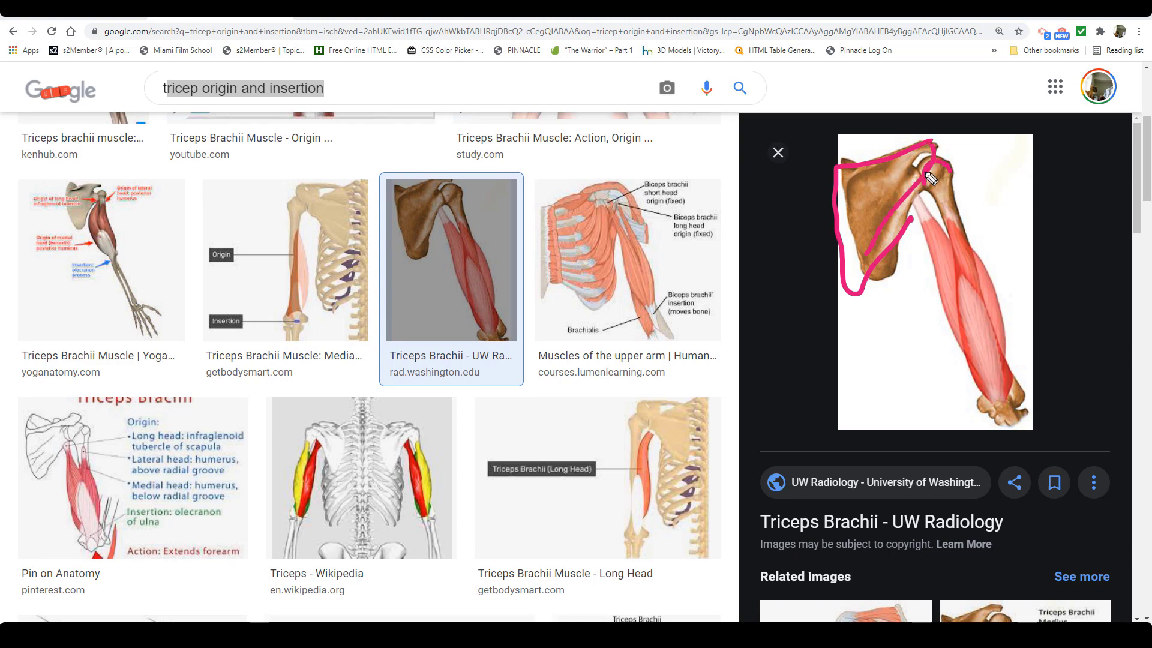
Outline the upper humerus and trace the triceps heads up to their origins on the enlarged illustration, then clear all annotation strokes
{"action": "mouse_move", "coordinate": [924, 171]}
{"action": "left_mouse_down"}
{"action": "mouse_move", "coordinate": [957, 173]}
{"action": "mouse_move", "coordinate": [934, 196]}
{"action": "left_mouse_up"}
{"action": "left_click_drag", "start_coordinate": [954, 170], "coordinate": [953, 215]}
{"action": "left_click_drag", "start_coordinate": [953, 274], "coordinate": [944, 313]}
{"action": "mouse_move", "coordinate": [944, 319]}
{"action": "left_mouse_down"}
{"action": "mouse_move", "coordinate": [978, 382]}
{"action": "mouse_move", "coordinate": [1024, 342]}
{"action": "left_mouse_up"}
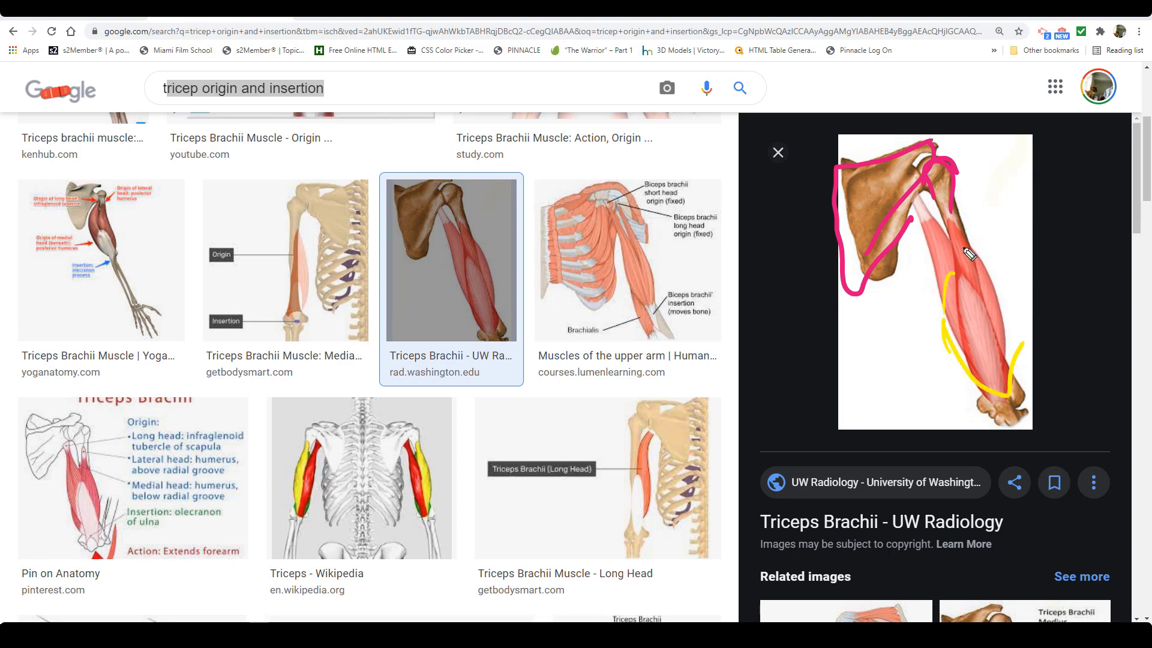
{"action": "left_click_drag", "start_coordinate": [954, 291], "coordinate": [956, 248]}
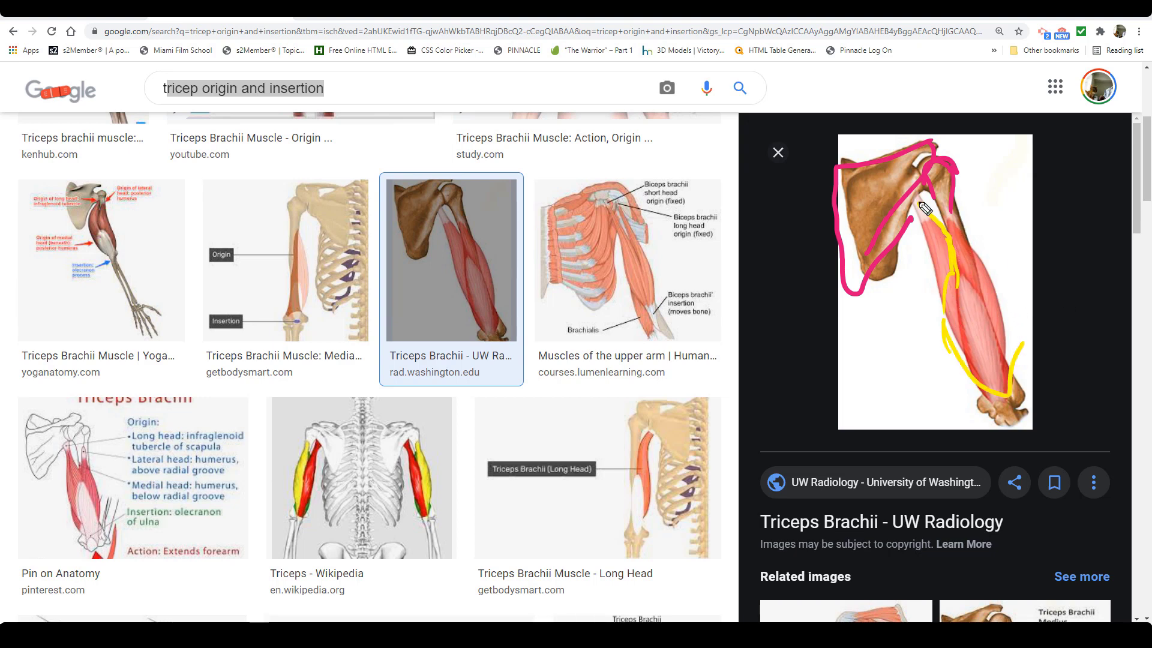
{"action": "mouse_move", "coordinate": [917, 199]}
{"action": "left_mouse_down"}
{"action": "mouse_move", "coordinate": [932, 253]}
{"action": "mouse_move", "coordinate": [918, 206]}
{"action": "left_mouse_up"}
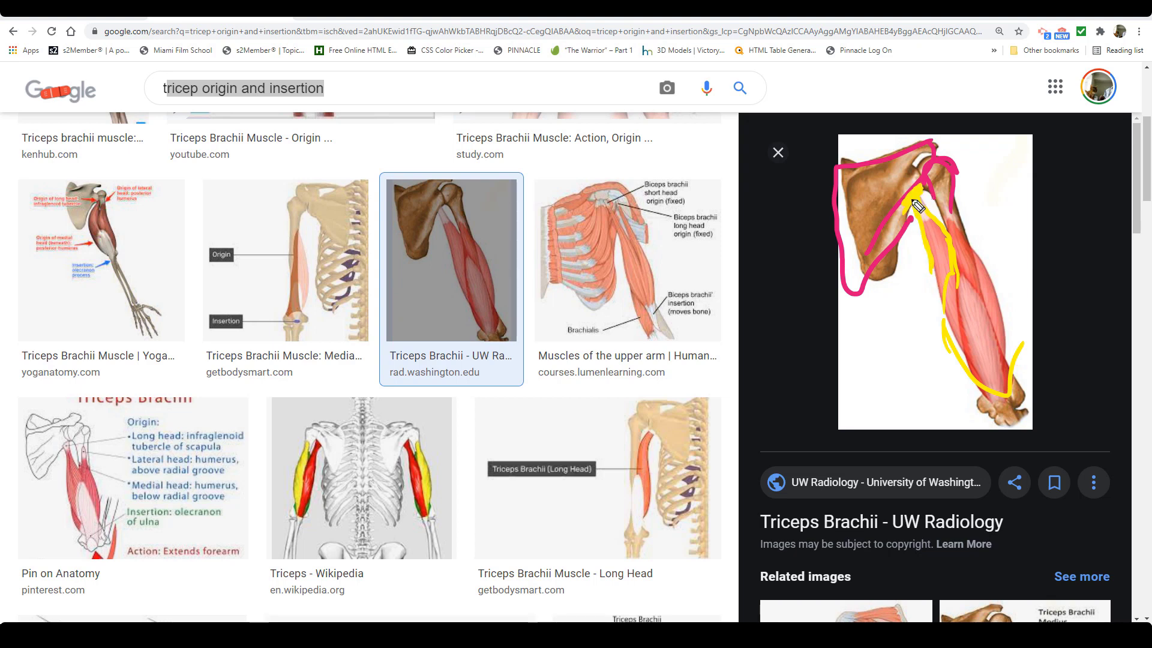
{"action": "mouse_move", "coordinate": [966, 274]}
{"action": "left_mouse_down"}
{"action": "mouse_move", "coordinate": [996, 294]}
{"action": "mouse_move", "coordinate": [990, 402]}
{"action": "mouse_move", "coordinate": [966, 264]}
{"action": "mouse_move", "coordinate": [985, 293]}
{"action": "left_mouse_up"}
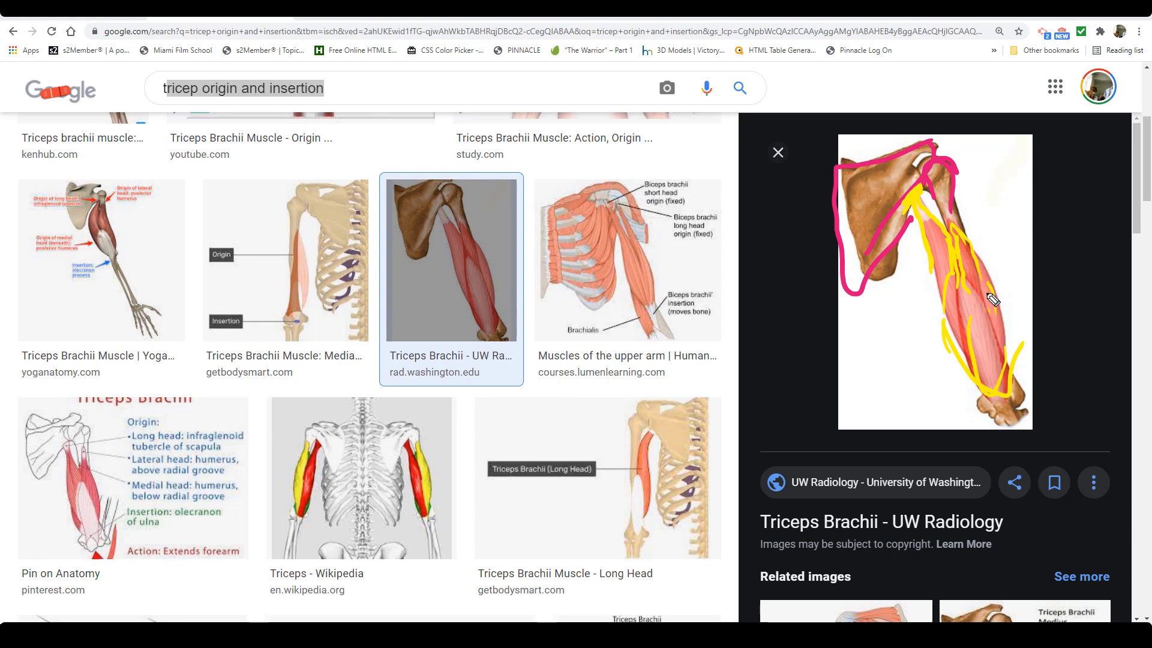
{"action": "left_click_drag", "start_coordinate": [966, 226], "coordinate": [988, 298]}
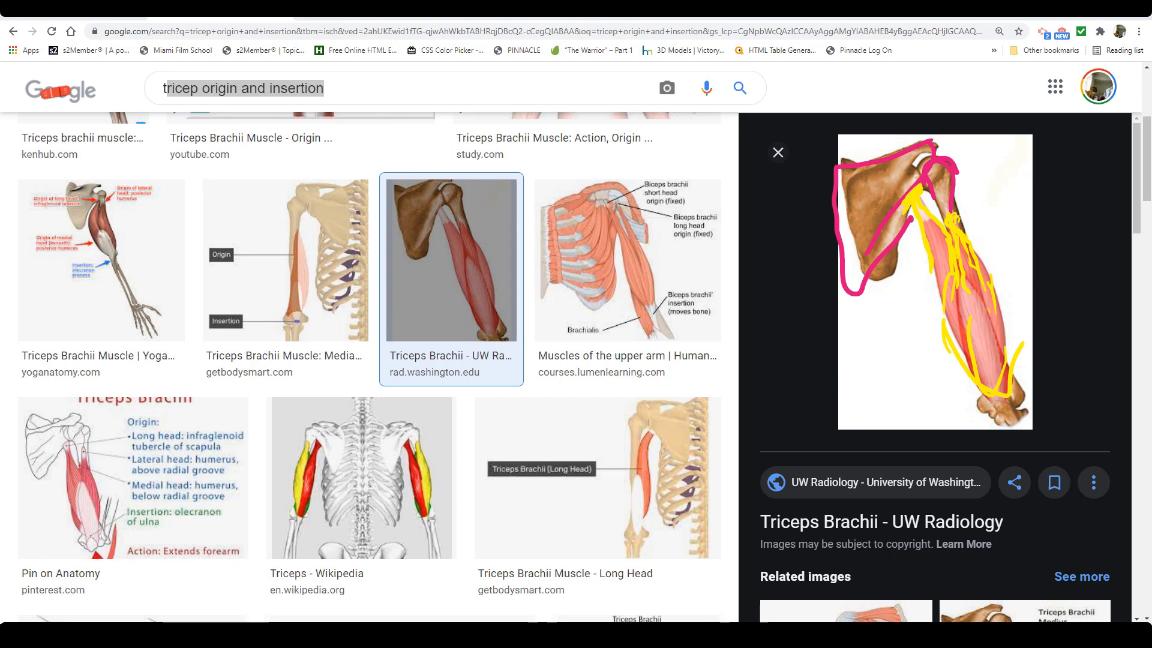
{"action": "key", "text": "Escape"}
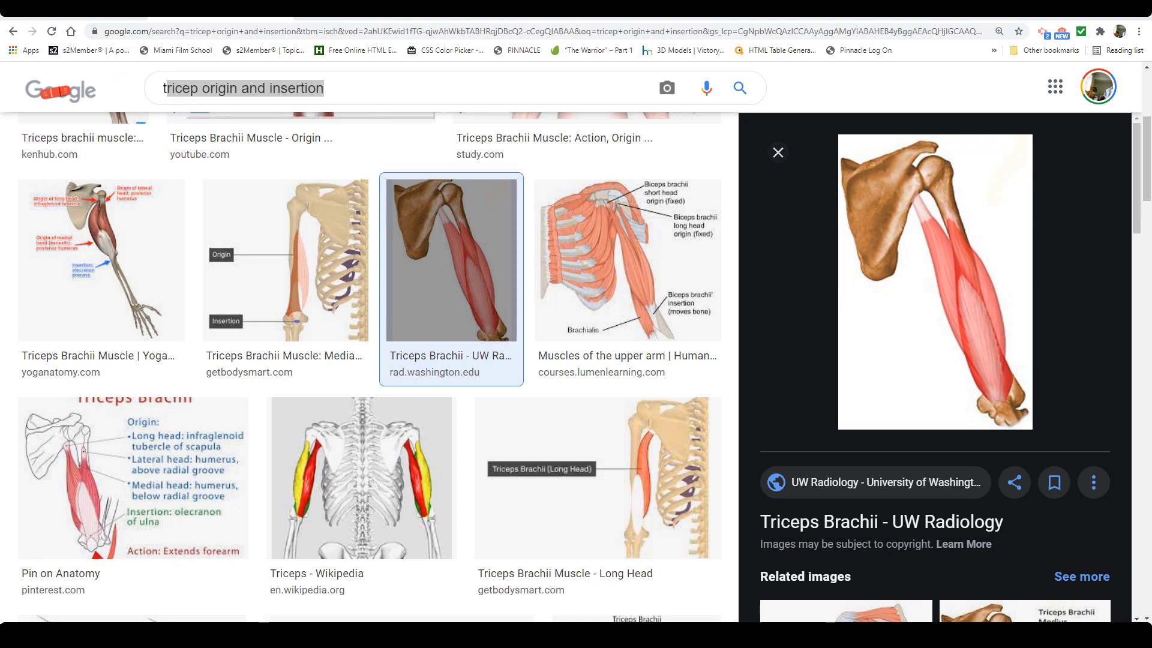
Change the image search to "deltoid origin and insertion"
{"action": "left_click", "coordinate": [200, 88]}
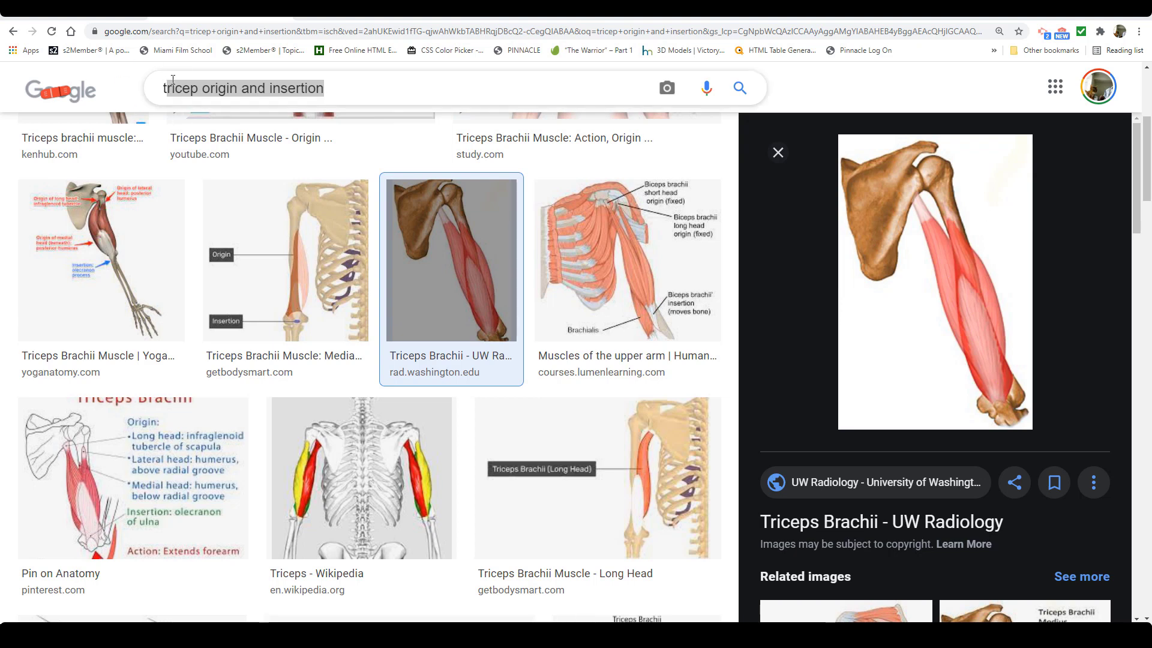
{"action": "key", "text": "ctrl+BackSpace"}
{"action": "type", "text": "de"}
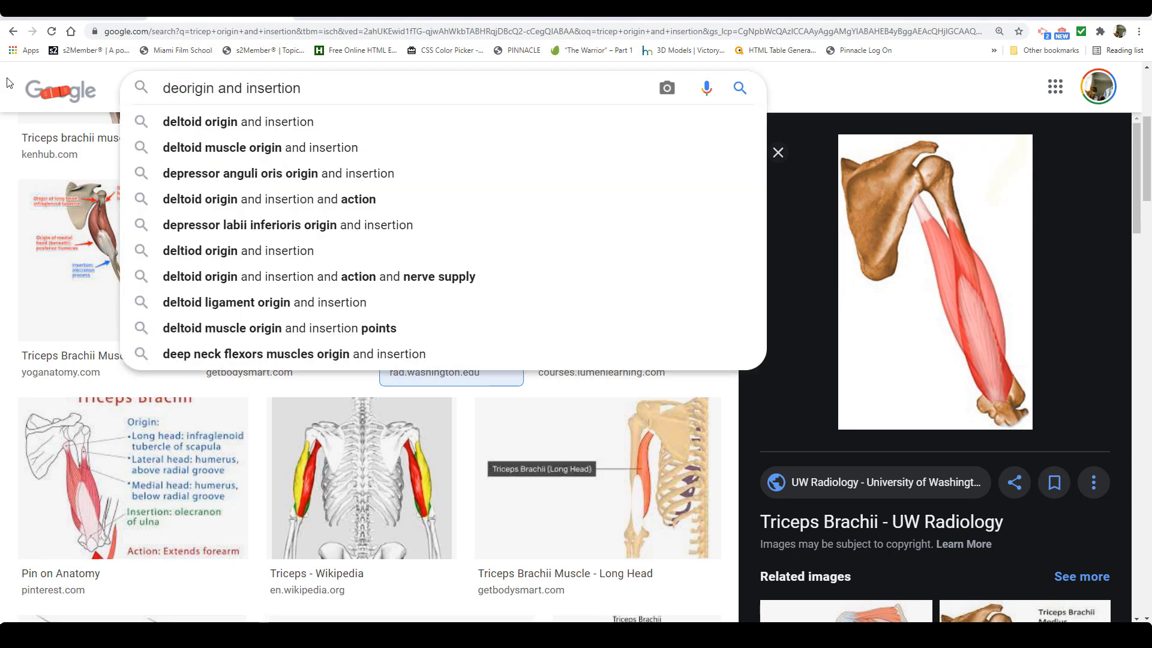
{"action": "type", "text": "l"}
{"action": "left_click", "coordinate": [139, 119]}
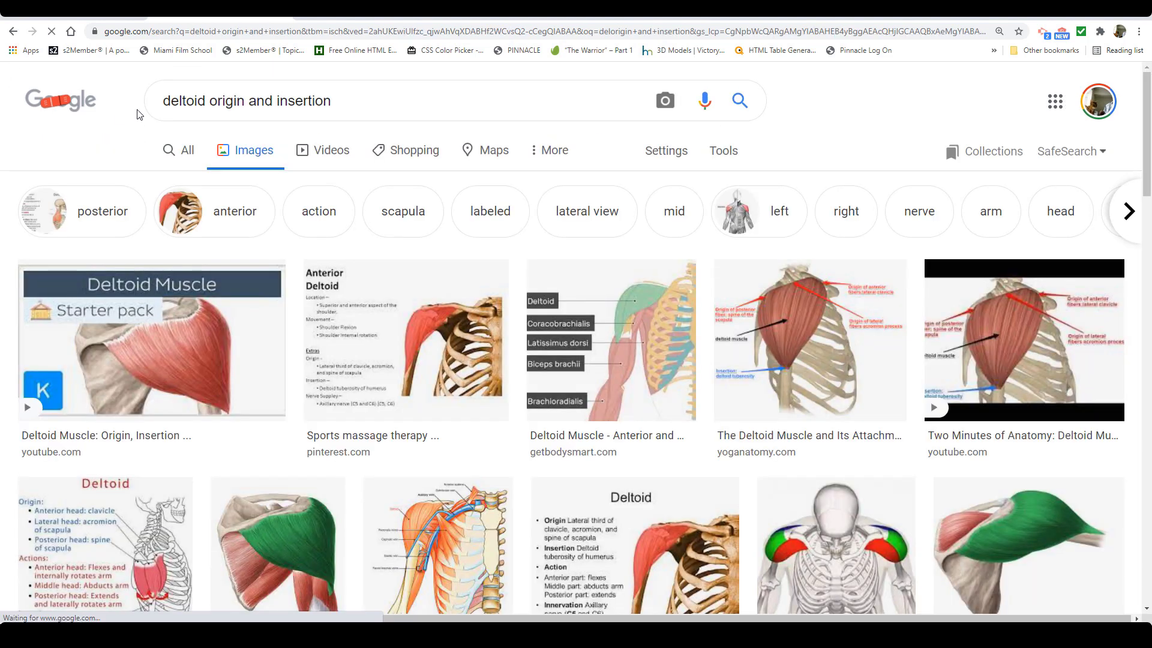
Browse the deltoid image results and enlarge the SlidePlayer slide showing the deltoid on the back of the torso
{"action": "scroll", "coordinate": [636, 454], "scroll_direction": "down", "scroll_amount": 1}
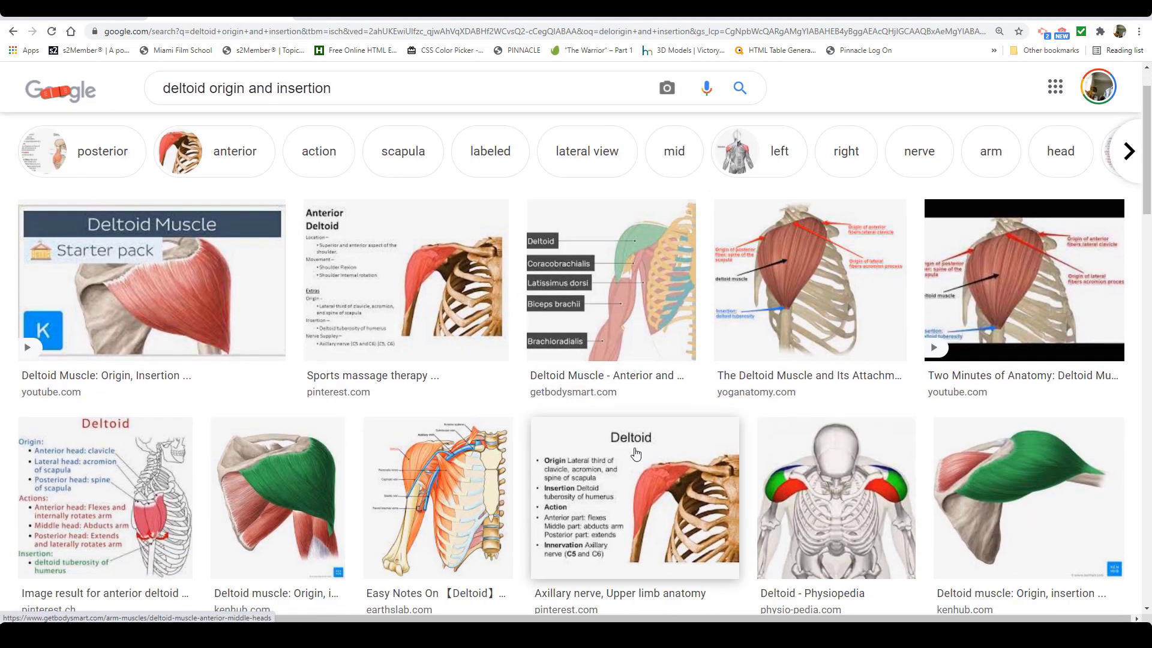
{"action": "scroll", "coordinate": [642, 447], "scroll_direction": "down", "scroll_amount": 2}
{"action": "scroll", "coordinate": [659, 433], "scroll_direction": "down", "scroll_amount": 4}
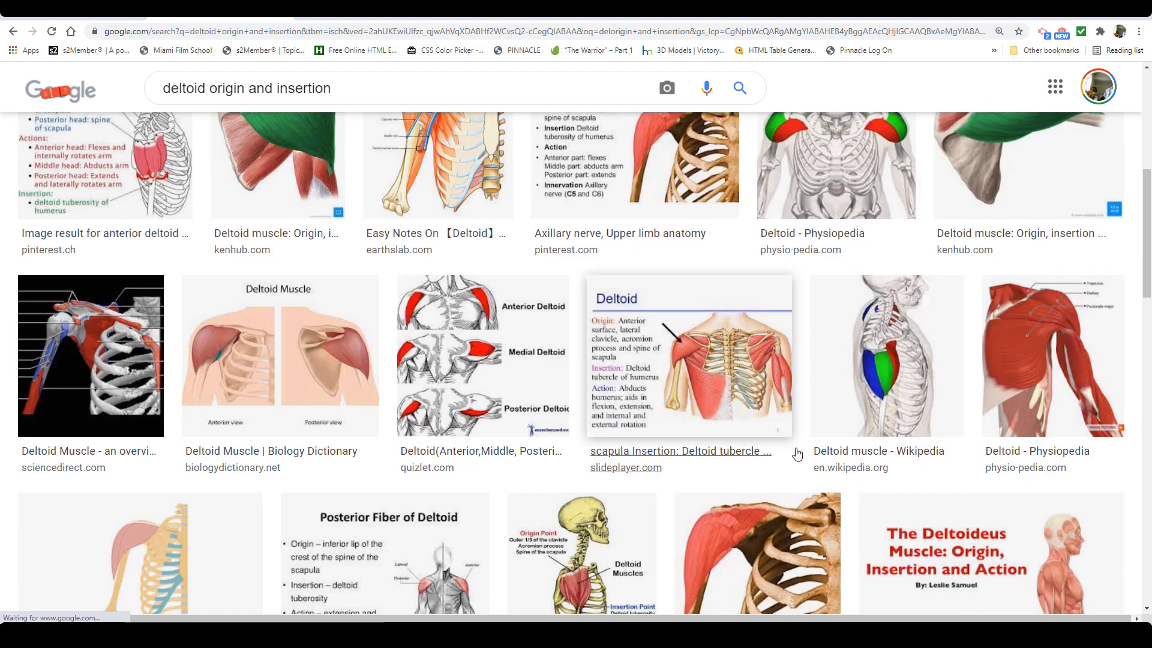
{"action": "left_click", "coordinate": [660, 432]}
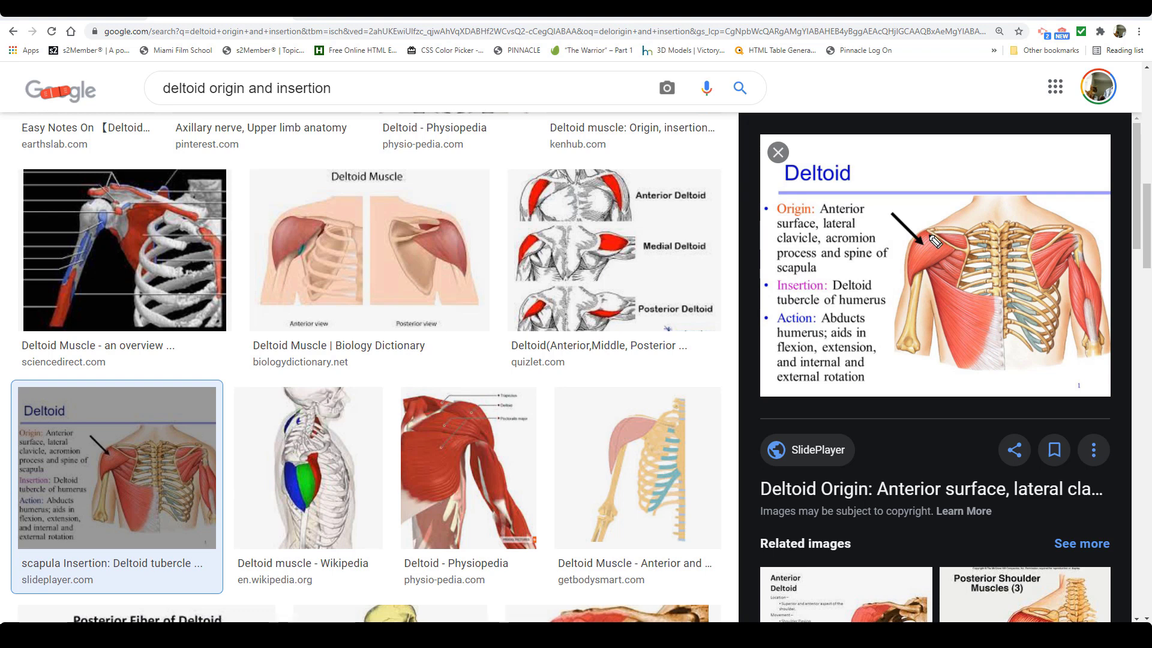
Outline the deltoid beside the black arrow on the enlarged slide with annotation strokes and remove the marks
{"action": "left_click_drag", "start_coordinate": [928, 235], "coordinate": [948, 244]}
{"action": "mouse_move", "coordinate": [952, 255]}
{"action": "left_mouse_down"}
{"action": "mouse_move", "coordinate": [915, 279]}
{"action": "mouse_move", "coordinate": [915, 235]}
{"action": "mouse_move", "coordinate": [910, 265]}
{"action": "left_mouse_up"}
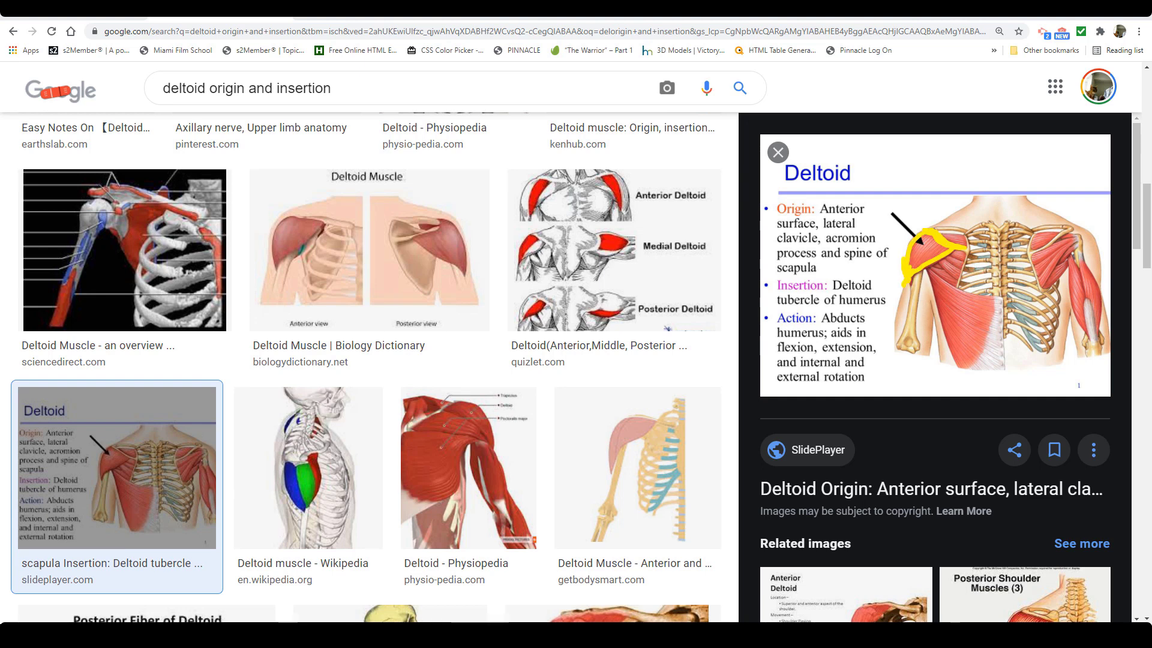
{"action": "key", "text": "ctrl+z"}
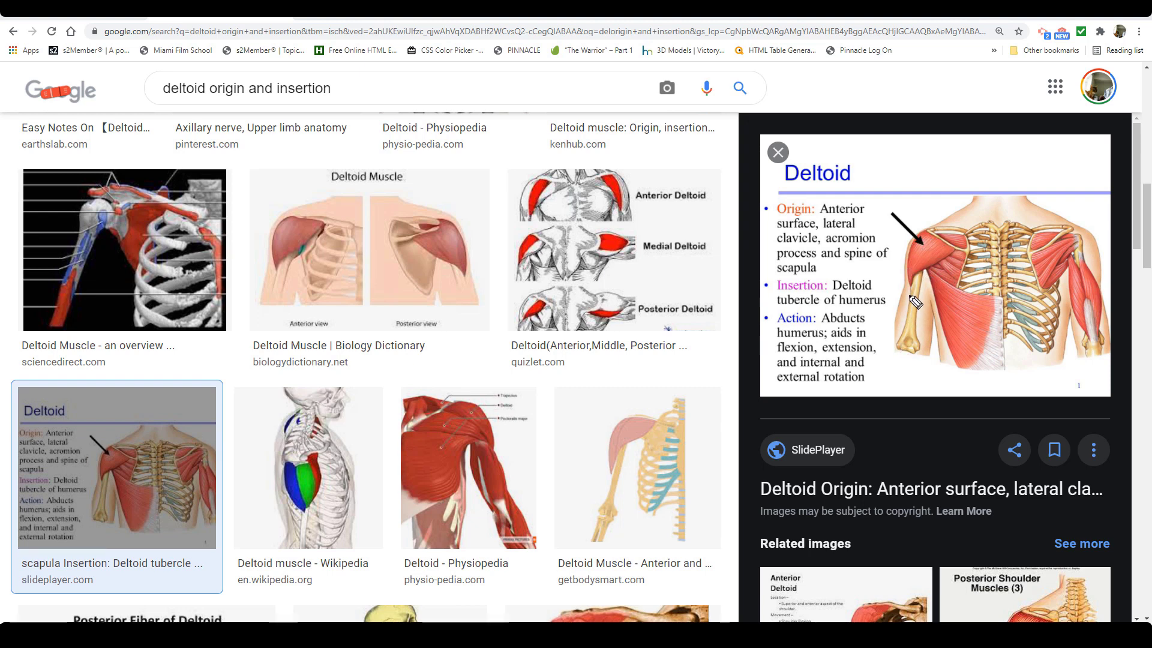
Mark the upper arm and its attachment beneath the deltoid on the two deltoid reference images, and clear the markings
{"action": "mouse_move", "coordinate": [910, 297]}
{"action": "left_mouse_down"}
{"action": "mouse_move", "coordinate": [898, 337]}
{"action": "mouse_move", "coordinate": [925, 284]}
{"action": "left_mouse_up"}
{"action": "mouse_move", "coordinate": [910, 358]}
{"action": "left_mouse_down"}
{"action": "mouse_move", "coordinate": [930, 297]}
{"action": "mouse_move", "coordinate": [917, 300]}
{"action": "mouse_move", "coordinate": [922, 310]}
{"action": "mouse_move", "coordinate": [932, 282]}
{"action": "left_mouse_up"}
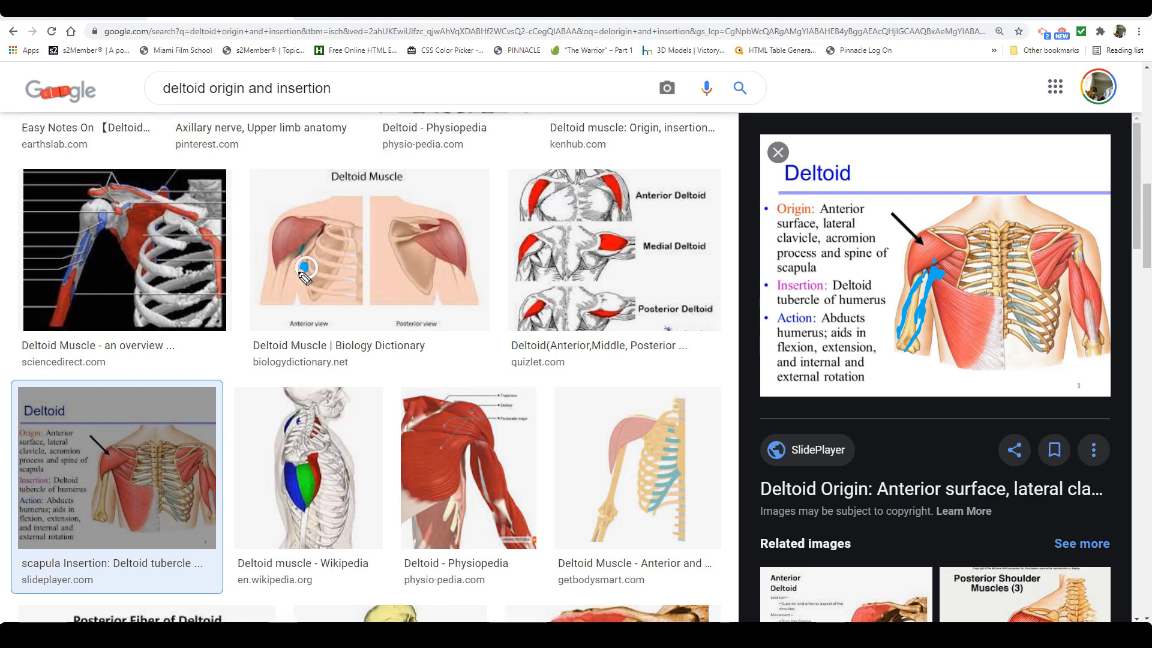
{"action": "mouse_move", "coordinate": [304, 267]}
{"action": "left_mouse_down"}
{"action": "mouse_move", "coordinate": [277, 309]}
{"action": "mouse_move", "coordinate": [273, 285]}
{"action": "mouse_move", "coordinate": [294, 259]}
{"action": "mouse_move", "coordinate": [279, 291]}
{"action": "left_mouse_up"}
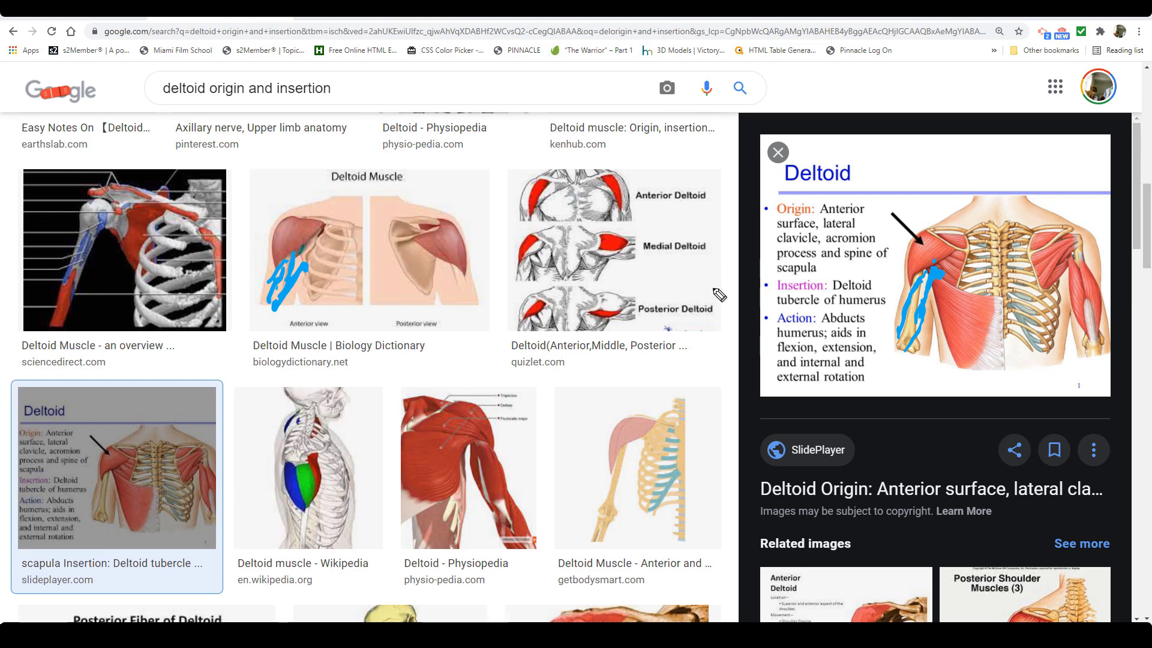
{"action": "key", "text": "Escape"}
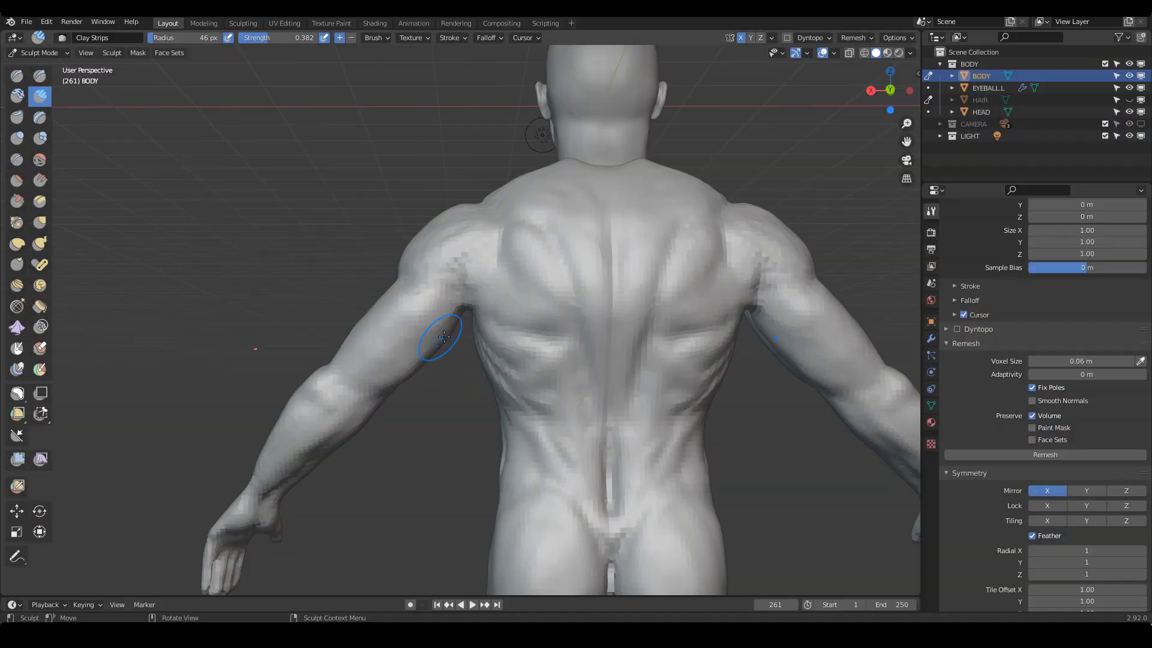
Carve the upper and inner edges of the shoulder blade with Draw Sharp at a 24 px radius in Blender
{"action": "left_click_drag", "start_coordinate": [454, 407], "coordinate": [510, 438], "text": "alt"}
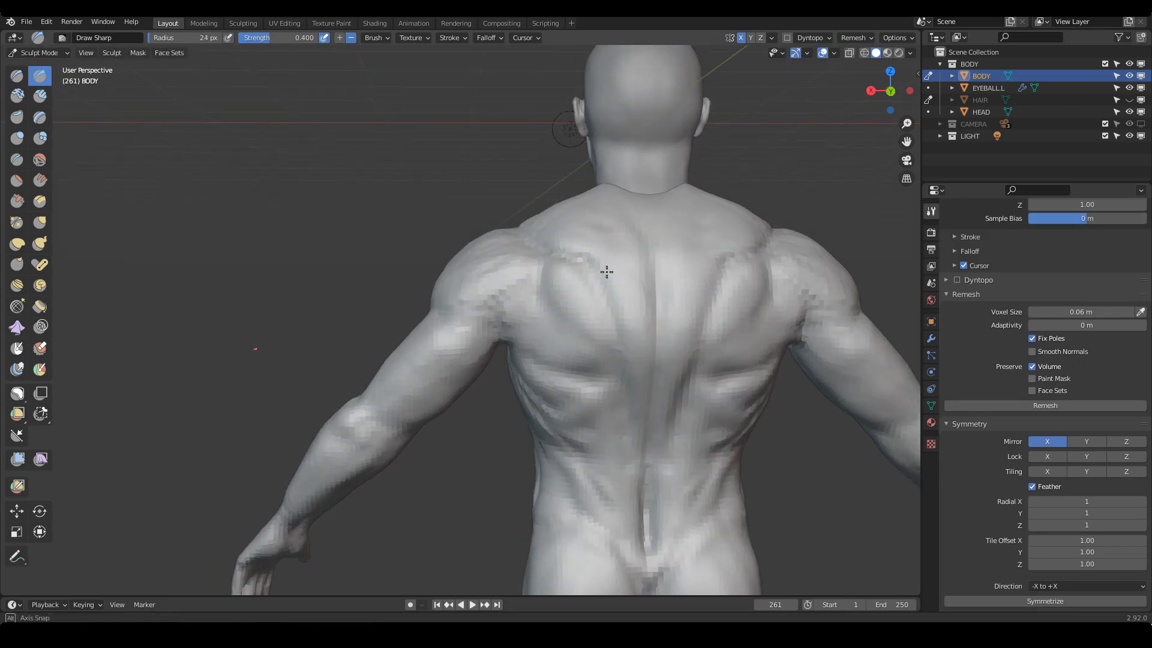
{"action": "mouse_move", "coordinate": [603, 268]}
{"action": "left_mouse_down"}
{"action": "mouse_move", "coordinate": [592, 268]}
{"action": "mouse_move", "coordinate": [600, 312]}
{"action": "mouse_move", "coordinate": [555, 370]}
{"action": "left_mouse_up"}
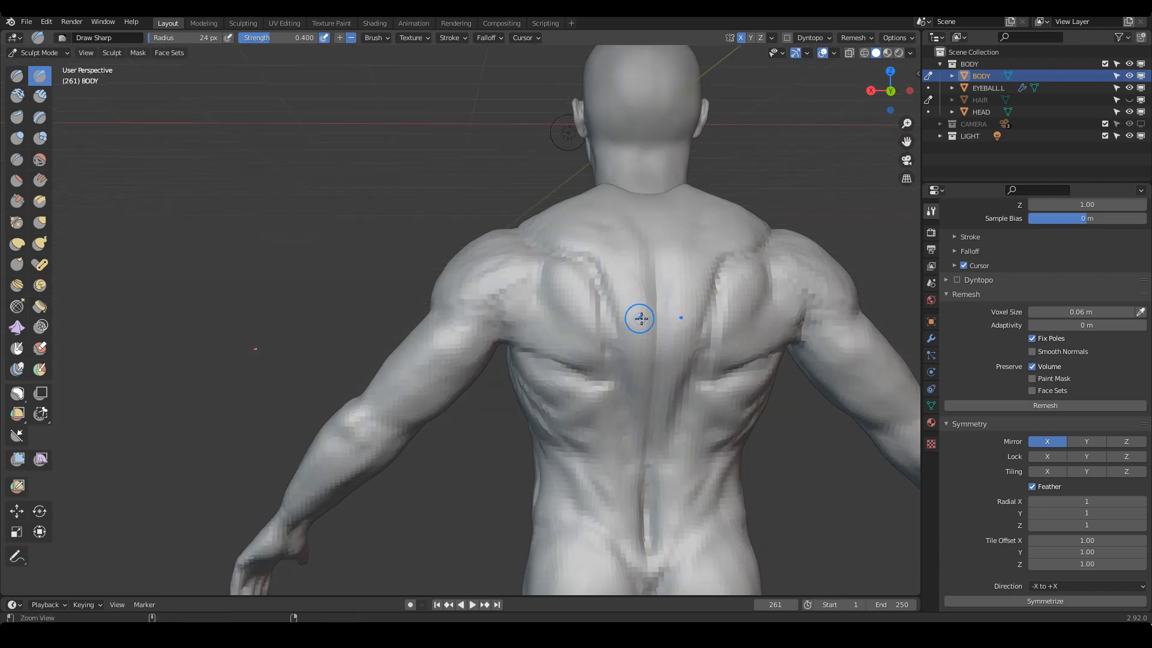
{"action": "scroll", "coordinate": [641, 318], "scroll_direction": "up", "scroll_amount": 2}
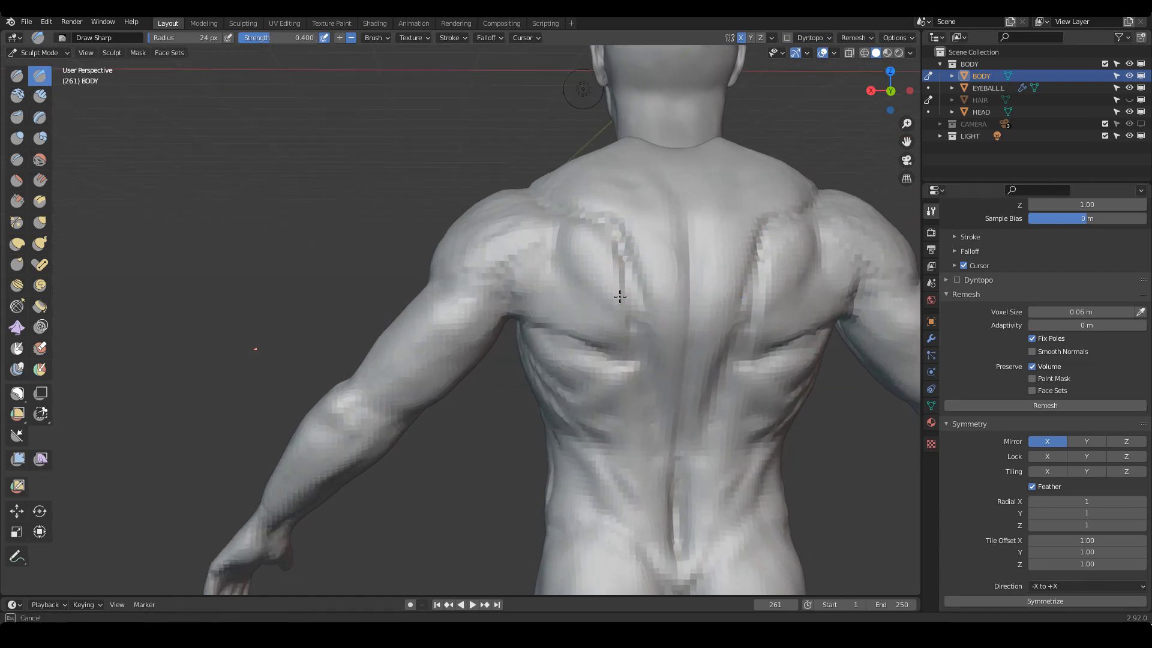
{"action": "mouse_move", "coordinate": [623, 346]}
{"action": "left_mouse_down", "text": "alt"}
{"action": "mouse_move", "coordinate": [651, 304]}
{"action": "mouse_move", "coordinate": [641, 311]}
{"action": "left_mouse_up", "text": "alt"}
Build up the rear deltoid and the spine of the shoulder blade with Clay Strips at a 32 px radius
{"action": "key", "text": "c"}
{"action": "left_click_drag", "start_coordinate": [591, 268], "coordinate": [569, 232], "text": "alt"}
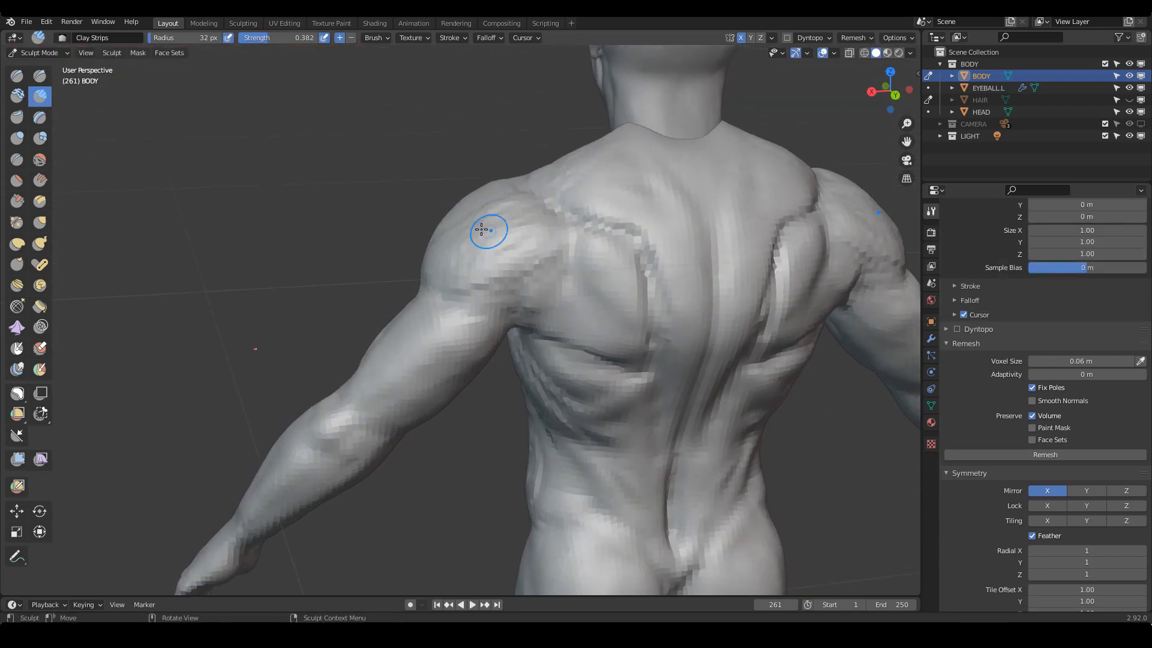
{"action": "mouse_move", "coordinate": [489, 226]}
{"action": "left_mouse_down", "text": "alt"}
{"action": "mouse_move", "coordinate": [569, 246]}
{"action": "mouse_move", "coordinate": [459, 270]}
{"action": "left_mouse_up", "text": "alt"}
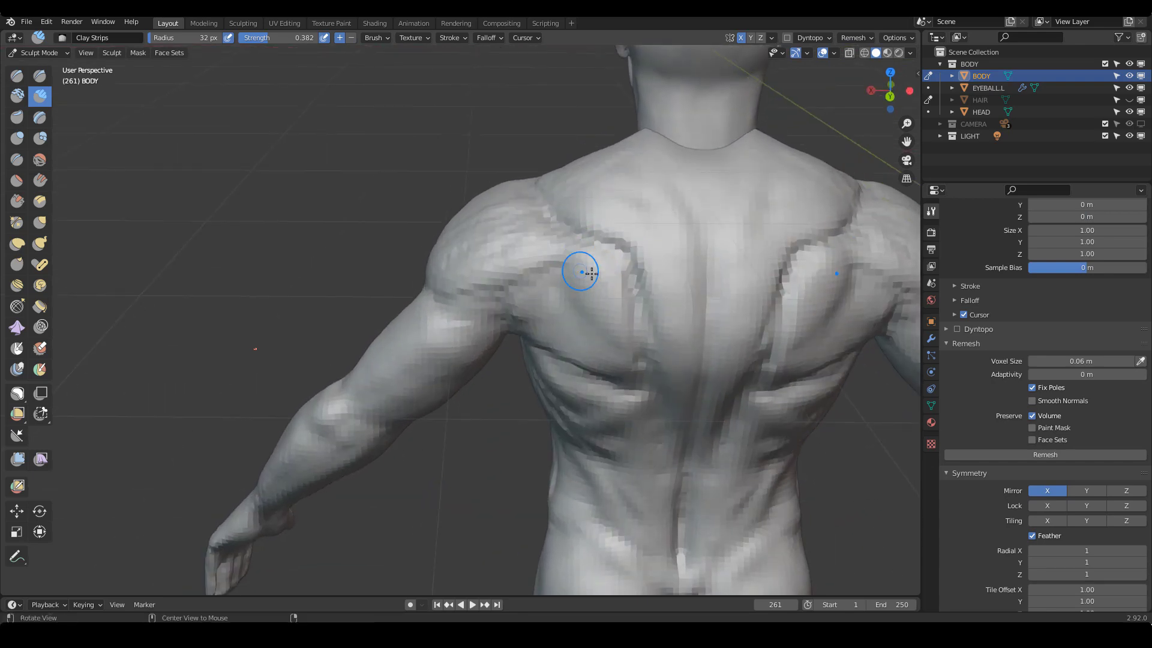
{"action": "mouse_move", "coordinate": [576, 265]}
{"action": "left_mouse_down", "text": "alt"}
{"action": "mouse_move", "coordinate": [630, 306]}
{"action": "mouse_move", "coordinate": [625, 255]}
{"action": "mouse_move", "coordinate": [632, 285]}
{"action": "mouse_move", "coordinate": [558, 278]}
{"action": "mouse_move", "coordinate": [621, 263]}
{"action": "mouse_move", "coordinate": [591, 277]}
{"action": "left_mouse_up", "text": "alt"}
{"action": "left_click_drag", "start_coordinate": [605, 283], "coordinate": [613, 258], "text": "alt"}
{"action": "mouse_move", "coordinate": [621, 252]}
{"action": "left_mouse_down"}
{"action": "mouse_move", "coordinate": [522, 223]}
{"action": "mouse_move", "coordinate": [522, 260]}
{"action": "mouse_move", "coordinate": [492, 294]}
{"action": "mouse_move", "coordinate": [528, 289]}
{"action": "mouse_move", "coordinate": [520, 296]}
{"action": "mouse_move", "coordinate": [542, 275]}
{"action": "mouse_move", "coordinate": [525, 231]}
{"action": "mouse_move", "coordinate": [555, 230]}
{"action": "mouse_move", "coordinate": [504, 246]}
{"action": "mouse_move", "coordinate": [522, 278]}
{"action": "mouse_move", "coordinate": [519, 255]}
{"action": "mouse_move", "coordinate": [538, 268]}
{"action": "mouse_move", "coordinate": [578, 203]}
{"action": "mouse_move", "coordinate": [609, 234]}
{"action": "mouse_move", "coordinate": [560, 291]}
{"action": "left_mouse_up"}
{"action": "left_click_drag", "start_coordinate": [453, 326], "coordinate": [381, 384], "text": "alt"}
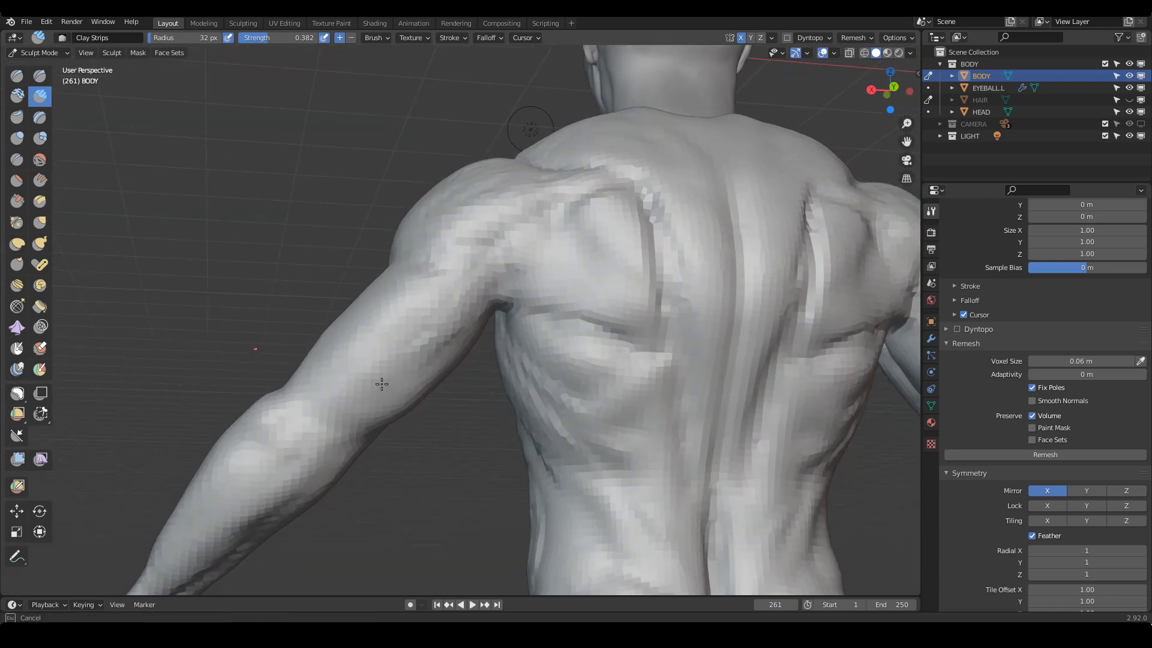
Cut the crease where the back of the upper arm meets the torso with Draw Sharp at a 32 px radius
{"action": "middle_click_drag", "start_coordinate": [381, 344], "coordinate": [384, 355]}
{"action": "left_click", "coordinate": [39, 76]}
{"action": "left_click_drag", "start_coordinate": [512, 291], "coordinate": [522, 293]}
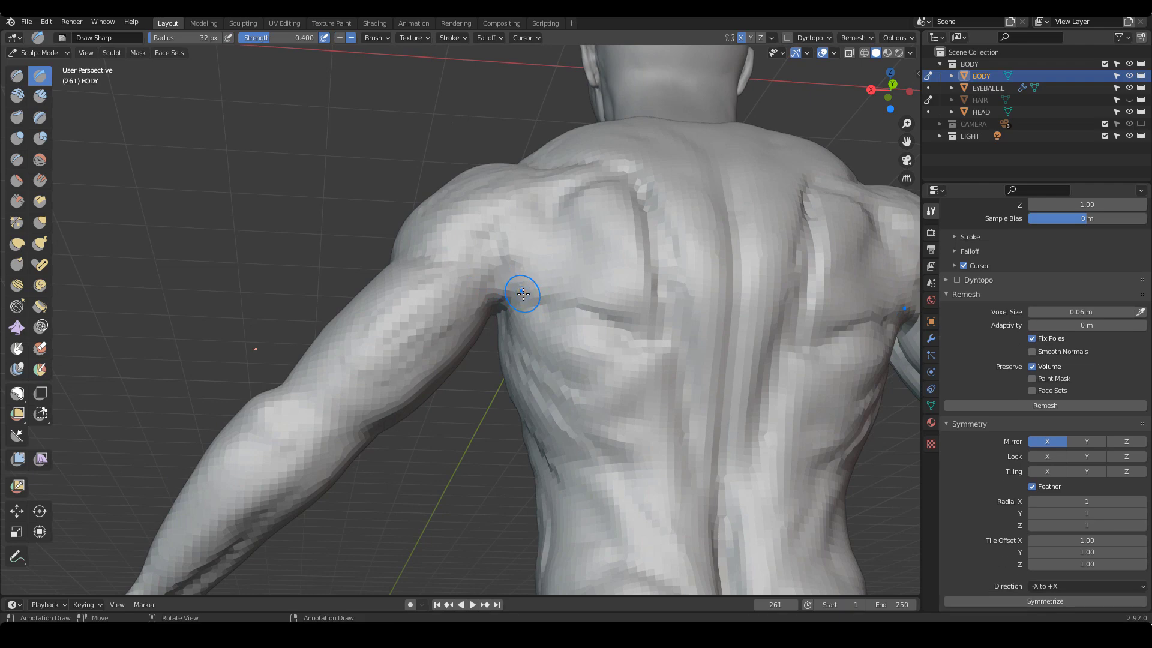
{"action": "mouse_move", "coordinate": [501, 265]}
{"action": "middle_mouse_down"}
{"action": "mouse_move", "coordinate": [497, 297]}
{"action": "mouse_move", "coordinate": [527, 308]}
{"action": "mouse_move", "coordinate": [527, 239]}
{"action": "middle_mouse_up"}
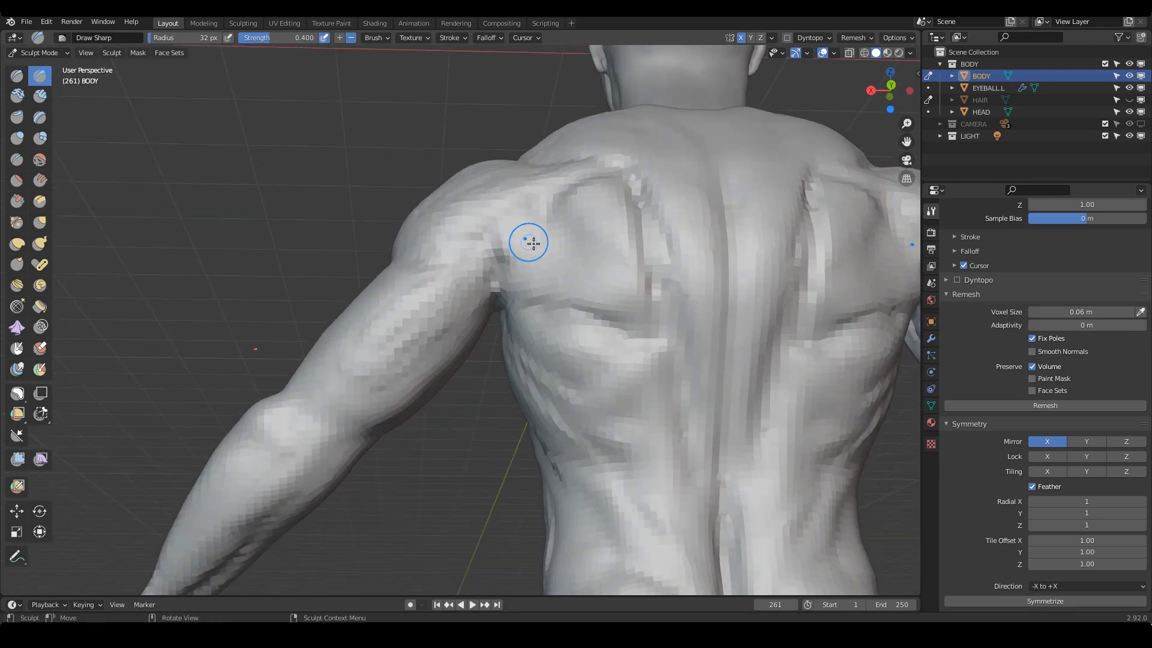
{"action": "mouse_move", "coordinate": [509, 332]}
{"action": "middle_mouse_down"}
{"action": "mouse_move", "coordinate": [522, 319]}
{"action": "mouse_move", "coordinate": [483, 290]}
{"action": "mouse_move", "coordinate": [525, 308]}
{"action": "mouse_move", "coordinate": [463, 281]}
{"action": "mouse_move", "coordinate": [503, 279]}
{"action": "middle_mouse_up"}
Add volume to the back of the upper arm below the armpit with Clay Strips at a 53 px radius
{"action": "key", "text": "c"}
{"action": "key", "text": "f"}
{"action": "left_click", "coordinate": [508, 280]}
{"action": "left_click_drag", "start_coordinate": [489, 291], "coordinate": [460, 324]}
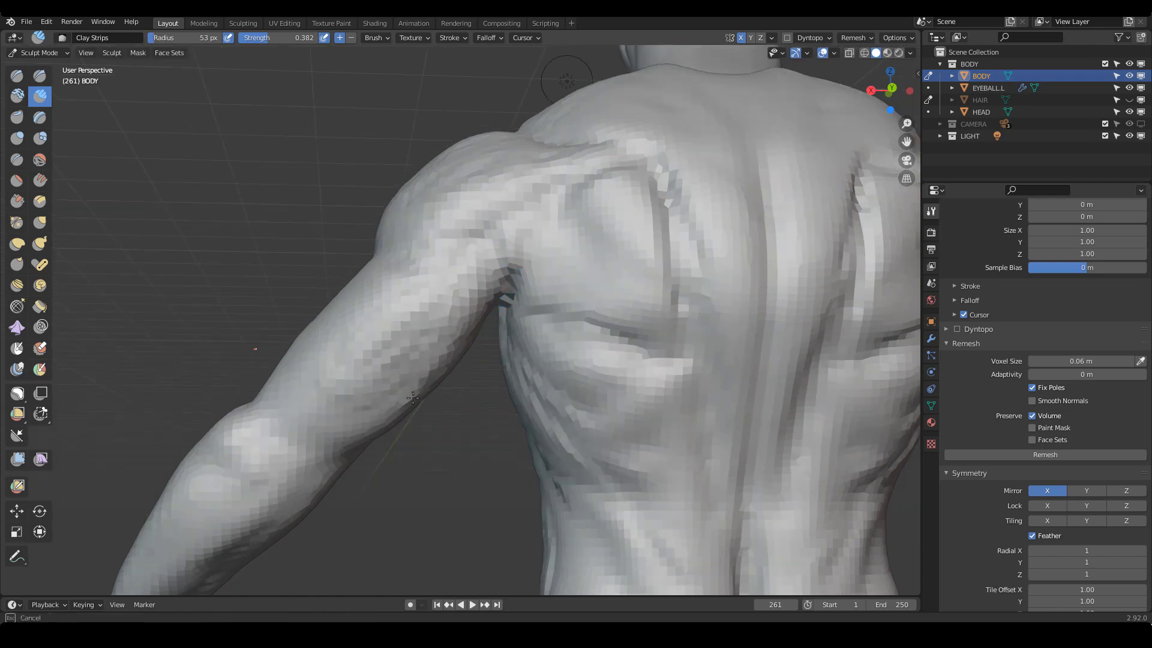
{"action": "mouse_move", "coordinate": [413, 398]}
{"action": "left_mouse_down"}
{"action": "mouse_move", "coordinate": [468, 300]}
{"action": "mouse_move", "coordinate": [458, 288]}
{"action": "mouse_move", "coordinate": [429, 368]}
{"action": "mouse_move", "coordinate": [396, 387]}
{"action": "left_mouse_up"}
{"action": "mouse_move", "coordinate": [522, 288]}
{"action": "left_mouse_down", "text": "alt"}
{"action": "mouse_move", "coordinate": [480, 282]}
{"action": "mouse_move", "coordinate": [553, 270]}
{"action": "mouse_move", "coordinate": [534, 275]}
{"action": "left_mouse_up", "text": "alt"}
{"action": "mouse_move", "coordinate": [519, 315]}
{"action": "left_mouse_down", "text": "alt"}
{"action": "mouse_move", "coordinate": [546, 319]}
{"action": "mouse_move", "coordinate": [535, 312]}
{"action": "mouse_move", "coordinate": [522, 342]}
{"action": "mouse_move", "coordinate": [522, 378]}
{"action": "mouse_move", "coordinate": [553, 265]}
{"action": "left_mouse_up", "text": "alt"}
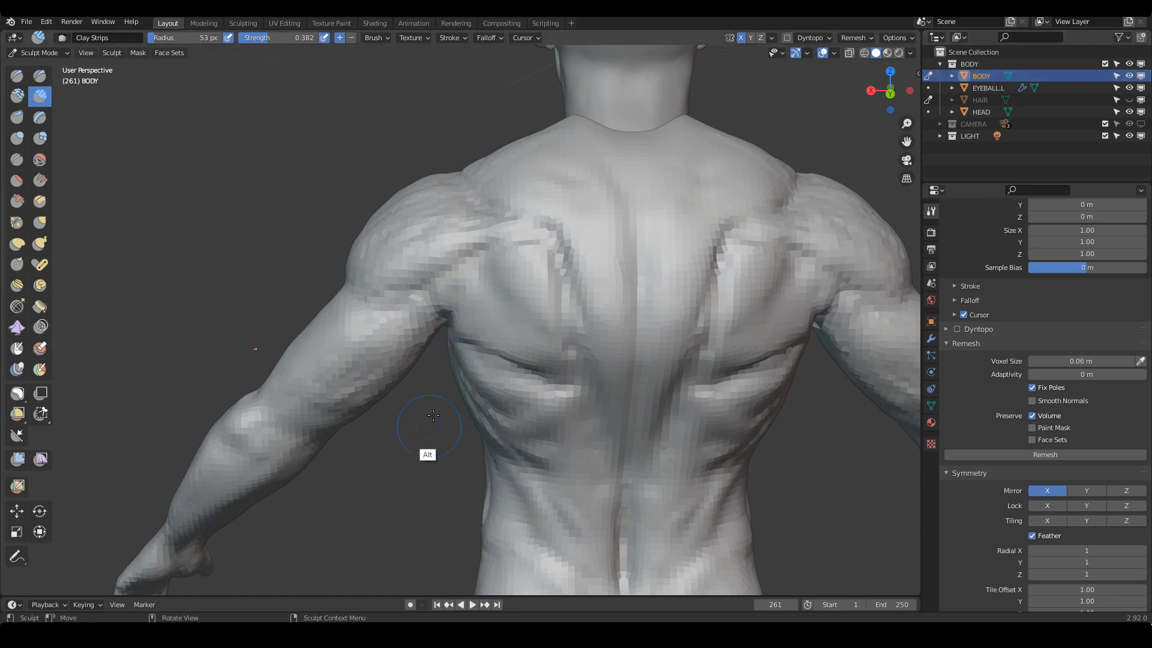
{"action": "mouse_move", "coordinate": [424, 434]}
{"action": "left_mouse_down", "text": "alt"}
{"action": "mouse_move", "coordinate": [437, 416]}
{"action": "mouse_move", "coordinate": [575, 384]}
{"action": "mouse_move", "coordinate": [519, 296]}
{"action": "left_mouse_up", "text": "alt"}
Deepen the armpit crease between the upper arm and the back with Draw Sharp, reducing the brush radius to 21 px
{"action": "key", "text": "ctrl+shift+d"}
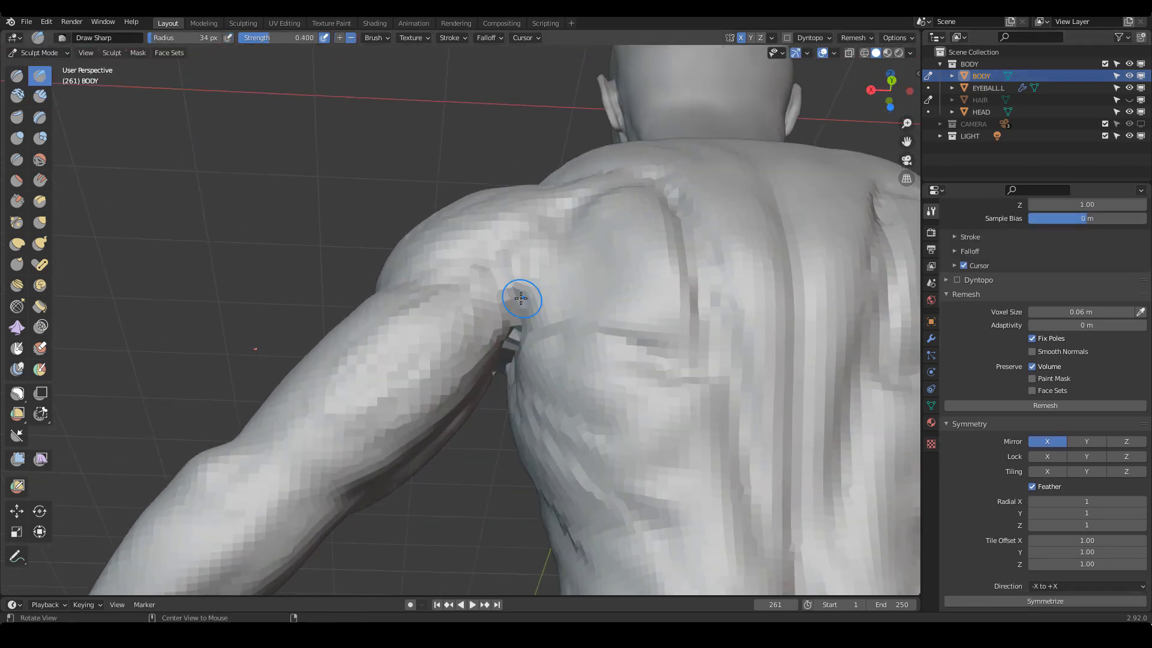
{"action": "key", "text": "f"}
{"action": "left_click", "coordinate": [522, 268]}
{"action": "left_click_drag", "start_coordinate": [518, 257], "coordinate": [521, 289]}
{"action": "mouse_move", "coordinate": [520, 289]}
{"action": "left_mouse_down", "text": "alt"}
{"action": "mouse_move", "coordinate": [523, 324]}
{"action": "mouse_move", "coordinate": [520, 288]}
{"action": "left_mouse_up", "text": "alt"}
{"action": "left_click_drag", "start_coordinate": [522, 268], "coordinate": [523, 312]}
{"action": "left_click_drag", "start_coordinate": [523, 312], "coordinate": [521, 295], "text": "alt"}
{"action": "mouse_move", "coordinate": [521, 300]}
{"action": "left_mouse_down"}
{"action": "mouse_move", "coordinate": [521, 319]}
{"action": "mouse_move", "coordinate": [522, 289]}
{"action": "mouse_move", "coordinate": [515, 325]}
{"action": "left_mouse_up"}
{"action": "key", "text": "f"}
{"action": "left_click", "coordinate": [523, 286]}
{"action": "key", "text": "f"}
{"action": "left_click", "coordinate": [523, 276]}
{"action": "left_click_drag", "start_coordinate": [520, 270], "coordinate": [540, 362], "text": "alt"}
{"action": "left_click_drag", "start_coordinate": [708, 376], "coordinate": [612, 389], "text": "ctrl+alt"}
{"action": "left_click_drag", "start_coordinate": [532, 340], "coordinate": [687, 338], "text": "ctrl+alt"}
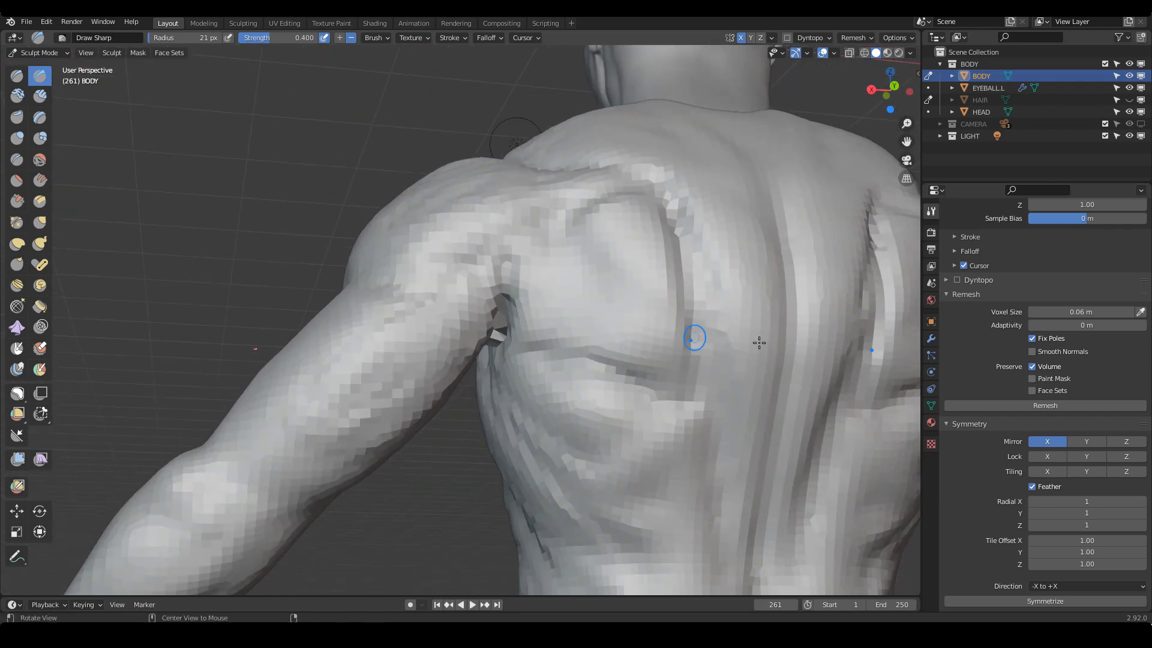
Remesh the body with a voxel size of 0.05 m
{"action": "left_click", "coordinate": [1081, 307]}
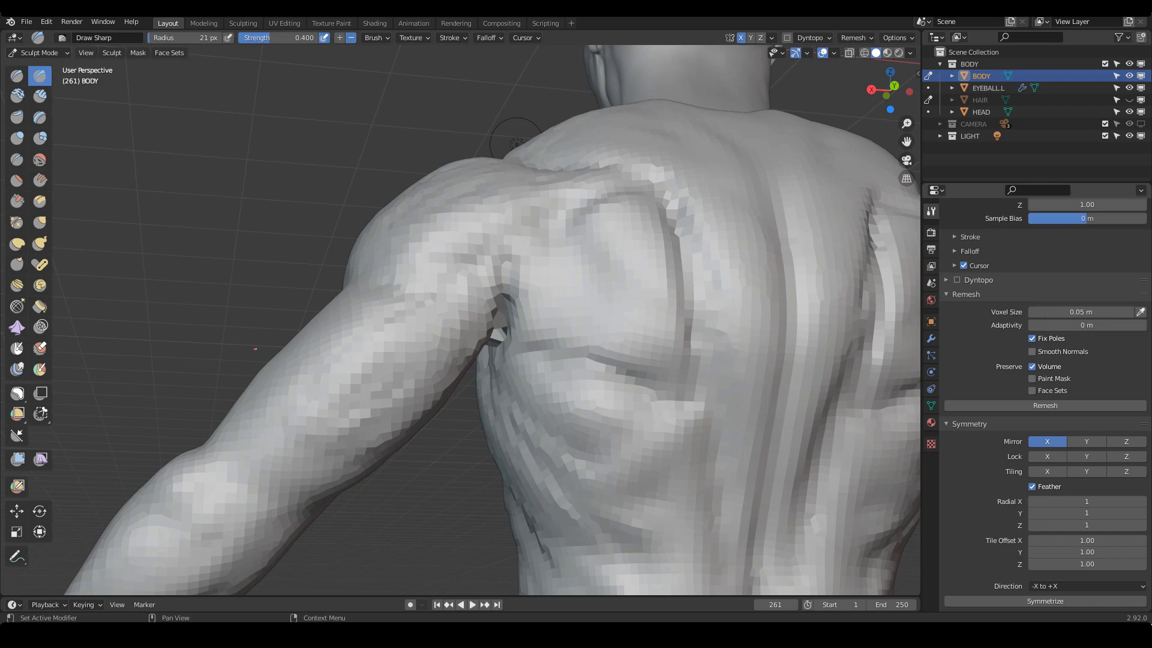
{"action": "left_click", "coordinate": [1058, 405]}
{"action": "middle_click_drag", "start_coordinate": [478, 262], "coordinate": [507, 320]}
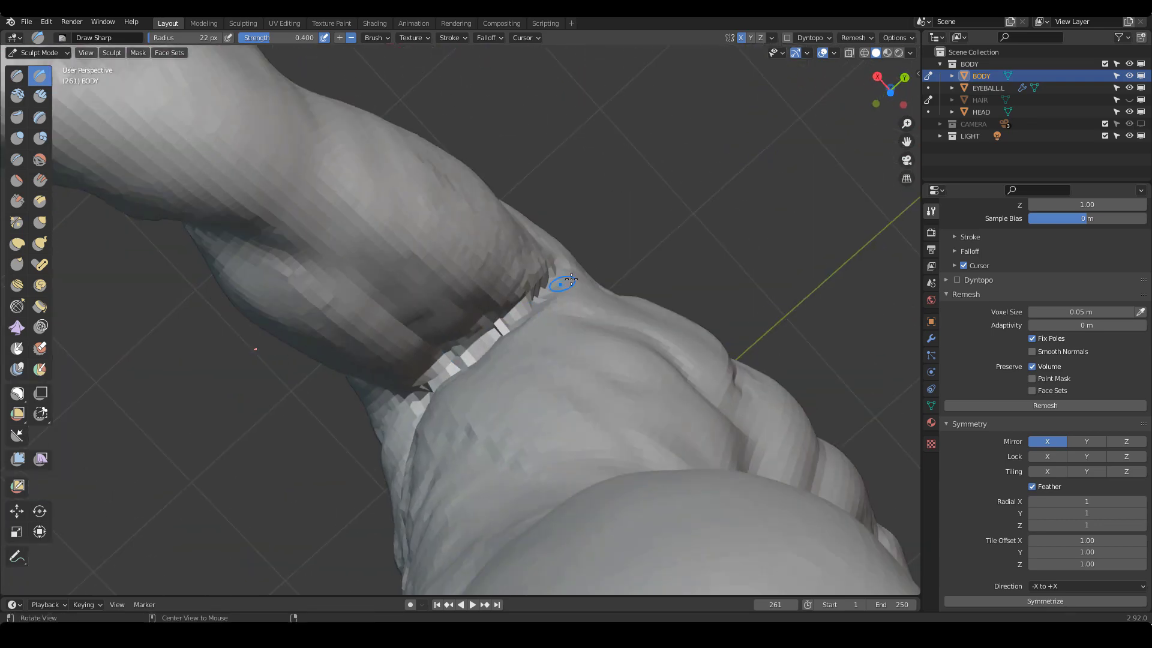
Build up the muscle bands running from the shoulder blade toward the armpit with Clay Strips at a 38 px radius
{"action": "mouse_move", "coordinate": [572, 279]}
{"action": "middle_mouse_down"}
{"action": "mouse_move", "coordinate": [548, 368]}
{"action": "mouse_move", "coordinate": [513, 300]}
{"action": "middle_mouse_up"}
{"action": "key", "text": "c"}
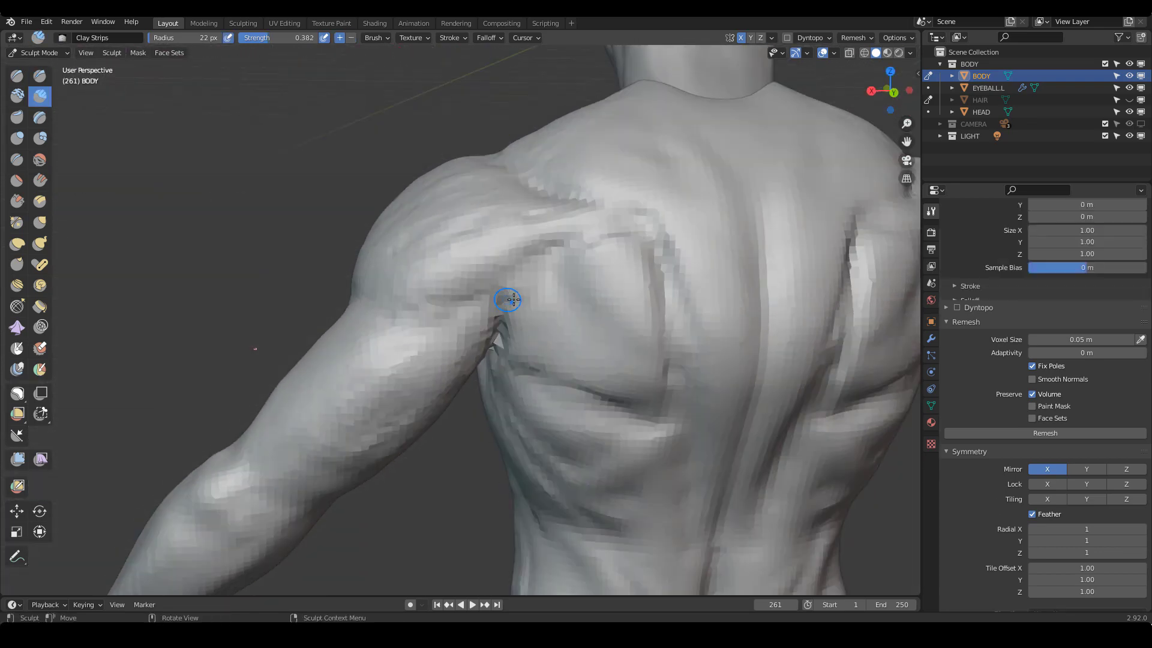
{"action": "key", "text": "f"}
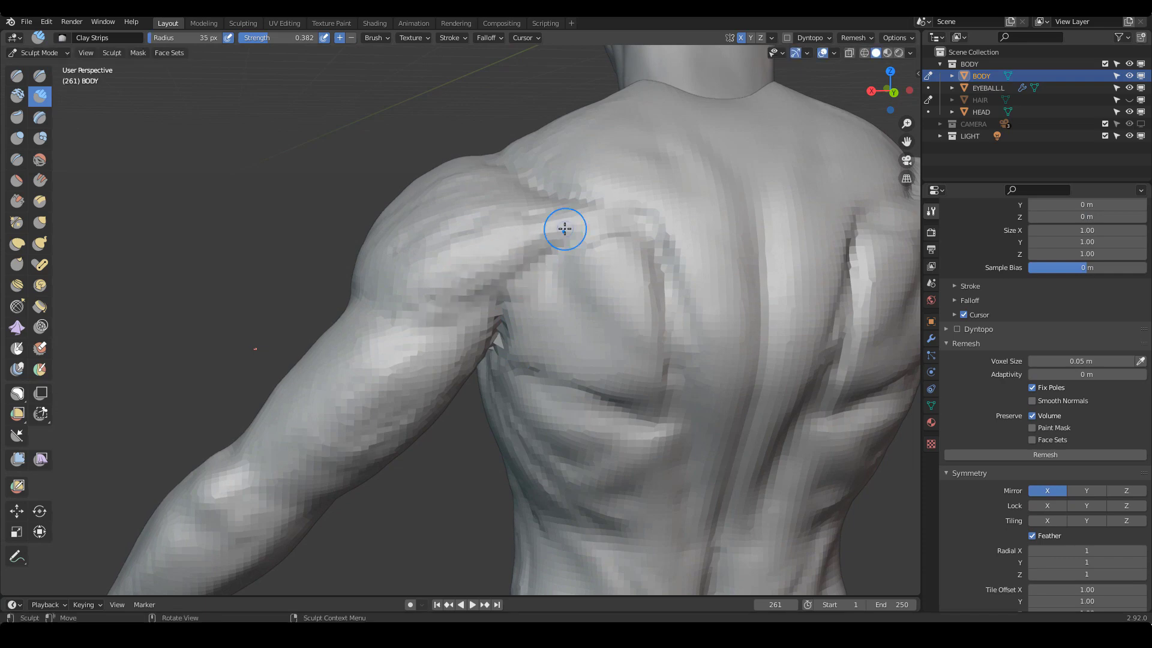
{"action": "mouse_move", "coordinate": [564, 229]}
{"action": "middle_mouse_down"}
{"action": "mouse_move", "coordinate": [576, 247]}
{"action": "mouse_move", "coordinate": [560, 252]}
{"action": "mouse_move", "coordinate": [581, 239]}
{"action": "mouse_move", "coordinate": [561, 293]}
{"action": "mouse_move", "coordinate": [561, 252]}
{"action": "mouse_move", "coordinate": [577, 266]}
{"action": "middle_mouse_up"}
{"action": "scroll", "coordinate": [583, 254], "scroll_direction": "up", "scroll_amount": 5}
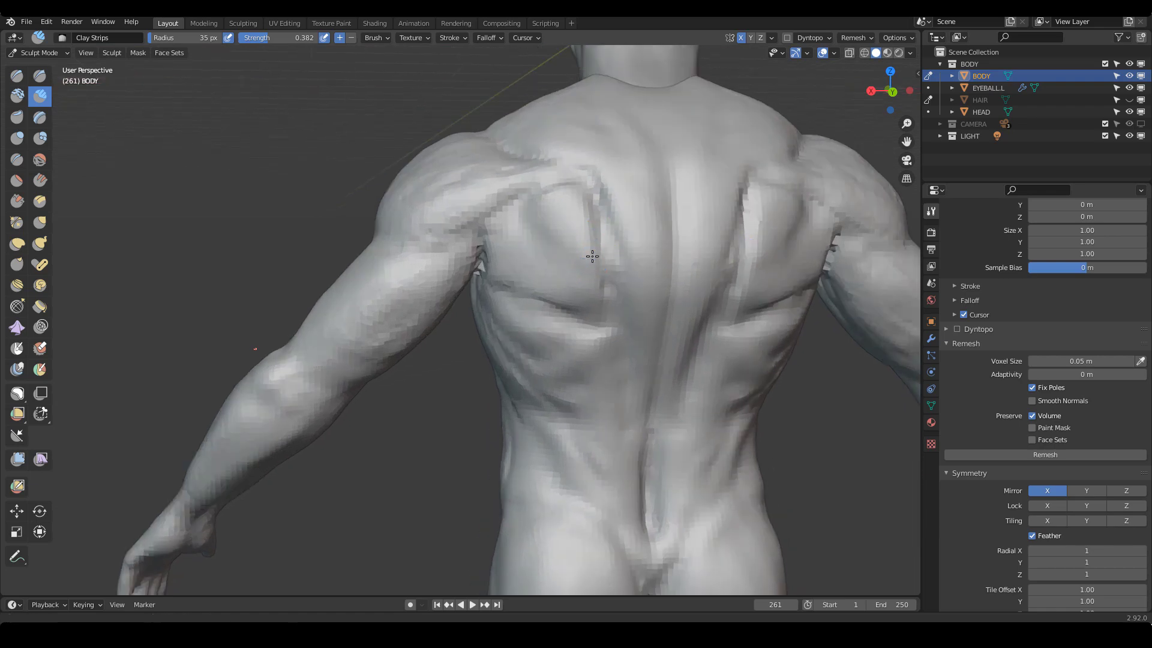
{"action": "key", "text": "f"}
{"action": "left_click", "coordinate": [552, 291]}
{"action": "mouse_move", "coordinate": [517, 298]}
{"action": "left_mouse_down"}
{"action": "mouse_move", "coordinate": [507, 304]}
{"action": "mouse_move", "coordinate": [520, 307]}
{"action": "left_mouse_up"}
{"action": "scroll", "coordinate": [565, 307], "scroll_direction": "down", "scroll_amount": 1}
{"action": "middle_click_drag", "start_coordinate": [563, 319], "coordinate": [548, 318]}
{"action": "left_click_drag", "start_coordinate": [512, 293], "coordinate": [520, 292]}
{"action": "middle_click_drag", "start_coordinate": [556, 310], "coordinate": [561, 294]}
{"action": "left_click_drag", "start_coordinate": [495, 270], "coordinate": [515, 289]}
{"action": "mouse_move", "coordinate": [563, 304]}
{"action": "middle_mouse_down"}
{"action": "mouse_move", "coordinate": [543, 313]}
{"action": "mouse_move", "coordinate": [642, 327]}
{"action": "mouse_move", "coordinate": [630, 283]}
{"action": "mouse_move", "coordinate": [618, 293]}
{"action": "middle_mouse_up"}
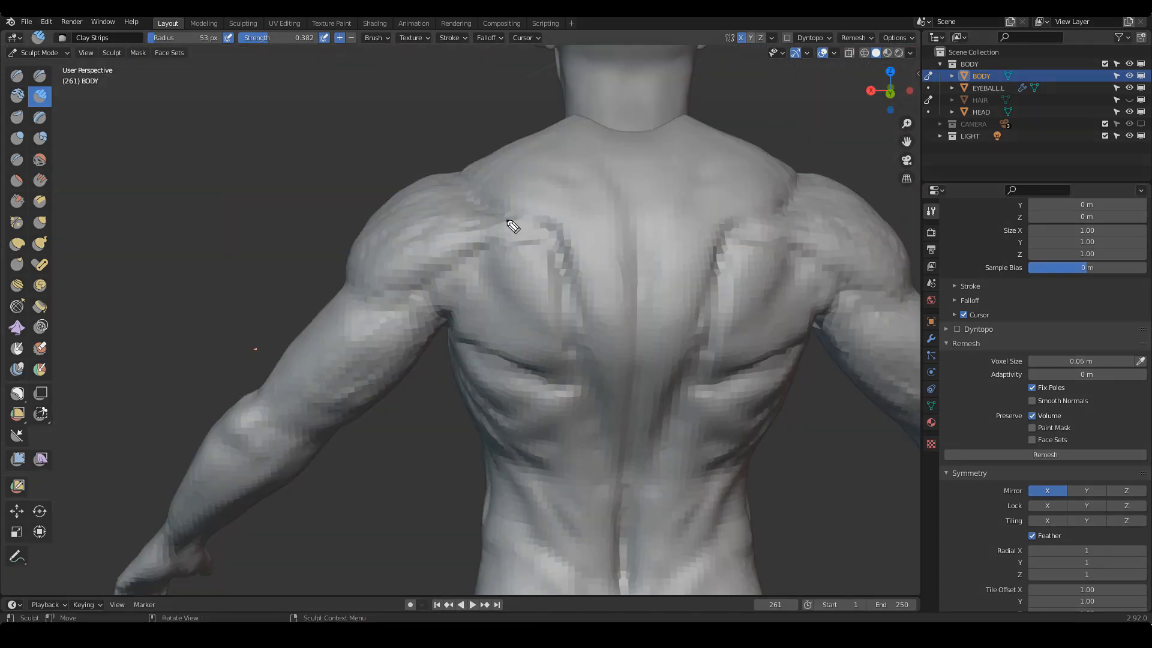
Annotate the shoulder with the shoulder blade in blue, its outer muscles in red, the humerus in yellow and the deltoid in green
{"action": "mouse_move", "coordinate": [478, 204]}
{"action": "left_mouse_down"}
{"action": "mouse_move", "coordinate": [553, 232]}
{"action": "mouse_move", "coordinate": [576, 341]}
{"action": "mouse_move", "coordinate": [560, 388]}
{"action": "left_mouse_up"}
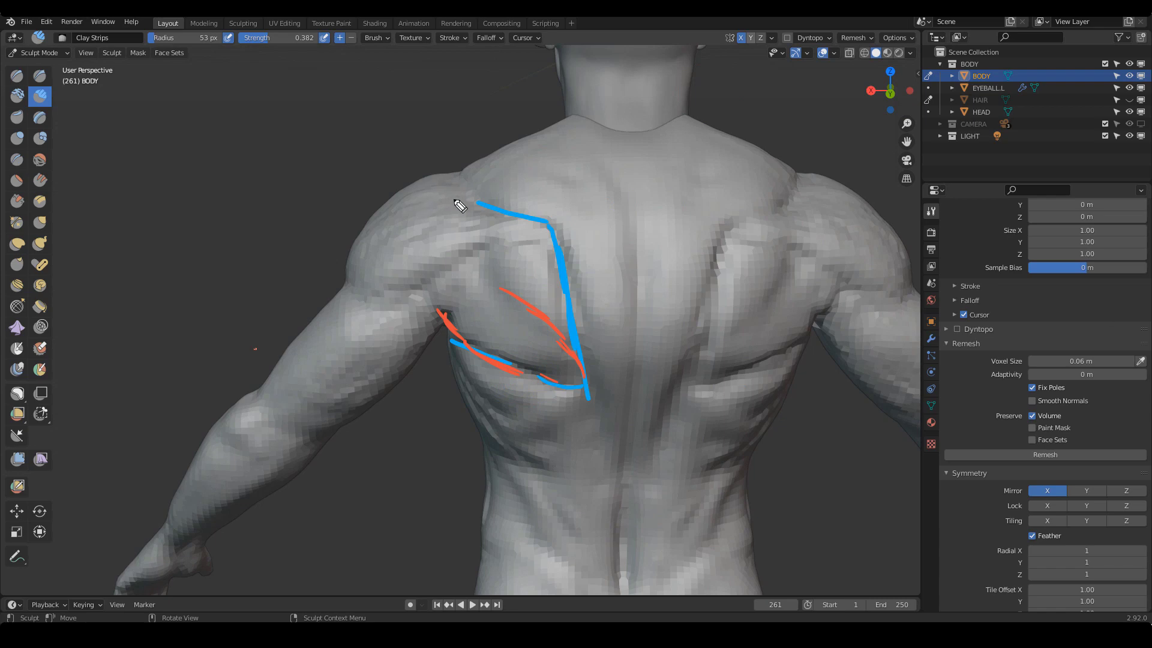
{"action": "mouse_move", "coordinate": [438, 192]}
{"action": "left_mouse_down"}
{"action": "mouse_move", "coordinate": [290, 411]}
{"action": "mouse_move", "coordinate": [273, 416]}
{"action": "left_mouse_up"}
{"action": "mouse_move", "coordinate": [443, 246]}
{"action": "left_mouse_down"}
{"action": "mouse_move", "coordinate": [355, 380]}
{"action": "mouse_move", "coordinate": [285, 445]}
{"action": "left_mouse_up"}
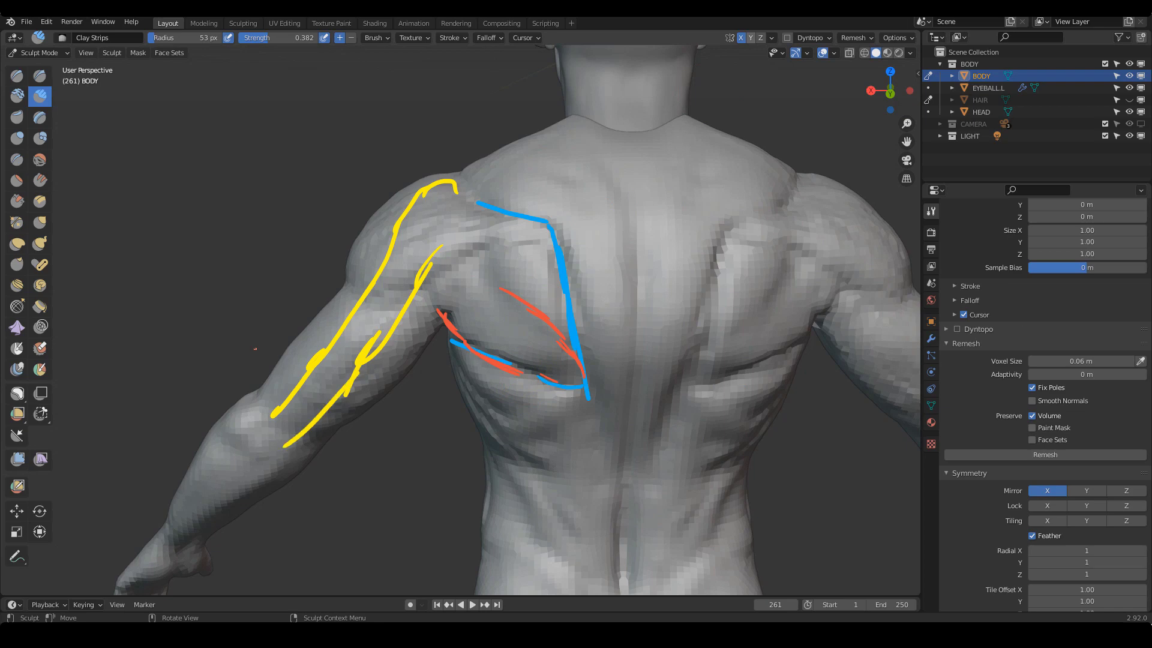
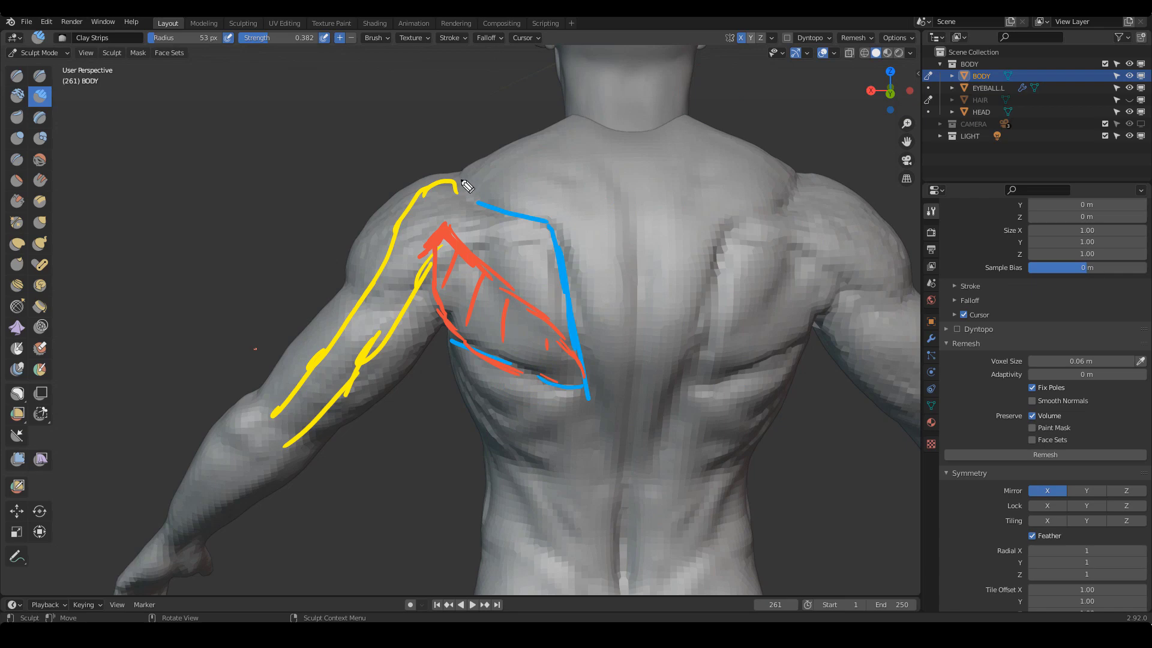
{"action": "left_click_drag", "start_coordinate": [454, 176], "coordinate": [363, 310]}
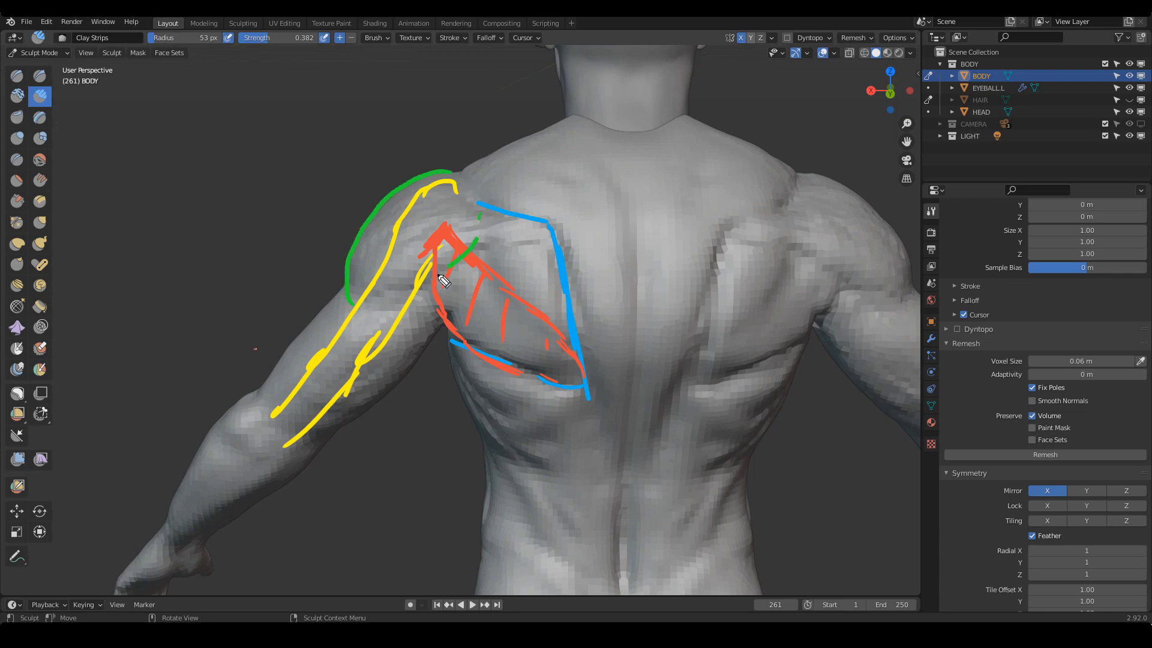
{"action": "left_click_drag", "start_coordinate": [444, 280], "coordinate": [456, 290]}
{"action": "left_click_drag", "start_coordinate": [371, 214], "coordinate": [390, 306]}
{"action": "mouse_move", "coordinate": [396, 195]}
{"action": "left_mouse_down"}
{"action": "mouse_move", "coordinate": [431, 277]}
{"action": "mouse_move", "coordinate": [461, 258]}
{"action": "left_mouse_up"}
{"action": "mouse_move", "coordinate": [435, 184]}
{"action": "left_mouse_down"}
{"action": "mouse_move", "coordinate": [443, 210]}
{"action": "mouse_move", "coordinate": [489, 245]}
{"action": "left_mouse_up"}
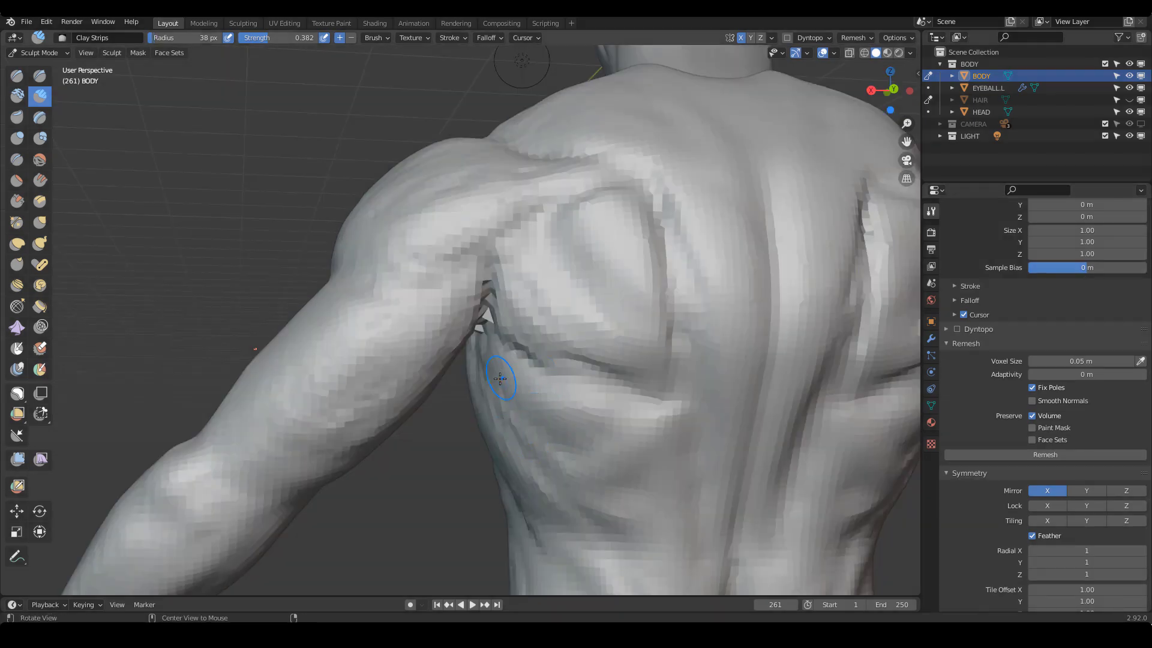
Carve the separation between the upper arm and the shoulder blade muscles with Draw Sharp at a 27 px radius
{"action": "mouse_move", "coordinate": [450, 428]}
{"action": "middle_mouse_down"}
{"action": "mouse_move", "coordinate": [470, 405]}
{"action": "mouse_move", "coordinate": [528, 414]}
{"action": "mouse_move", "coordinate": [506, 389]}
{"action": "middle_mouse_up"}
{"action": "scroll", "coordinate": [528, 414], "scroll_direction": "up", "scroll_amount": 1}
{"action": "left_click_drag", "start_coordinate": [506, 389], "coordinate": [576, 376], "text": "alt"}
{"action": "key", "text": "shift+x"}
{"action": "mouse_move", "coordinate": [553, 286]}
{"action": "left_mouse_down", "text": "alt"}
{"action": "mouse_move", "coordinate": [569, 290]}
{"action": "mouse_move", "coordinate": [553, 266]}
{"action": "left_mouse_up", "text": "alt"}
{"action": "left_click_drag", "start_coordinate": [536, 211], "coordinate": [524, 311]}
{"action": "mouse_move", "coordinate": [537, 264]}
{"action": "left_mouse_down", "text": "alt"}
{"action": "mouse_move", "coordinate": [548, 296]}
{"action": "mouse_move", "coordinate": [558, 261]}
{"action": "mouse_move", "coordinate": [535, 193]}
{"action": "mouse_move", "coordinate": [507, 347]}
{"action": "mouse_move", "coordinate": [556, 286]}
{"action": "mouse_move", "coordinate": [477, 294]}
{"action": "mouse_move", "coordinate": [450, 270]}
{"action": "mouse_move", "coordinate": [546, 308]}
{"action": "mouse_move", "coordinate": [576, 338]}
{"action": "mouse_move", "coordinate": [556, 310]}
{"action": "mouse_move", "coordinate": [565, 278]}
{"action": "mouse_move", "coordinate": [591, 312]}
{"action": "left_mouse_up", "text": "alt"}
{"action": "key", "text": "f"}
{"action": "left_click", "coordinate": [526, 261]}
{"action": "left_click_drag", "start_coordinate": [591, 312], "coordinate": [617, 304], "text": "ctrl+alt"}
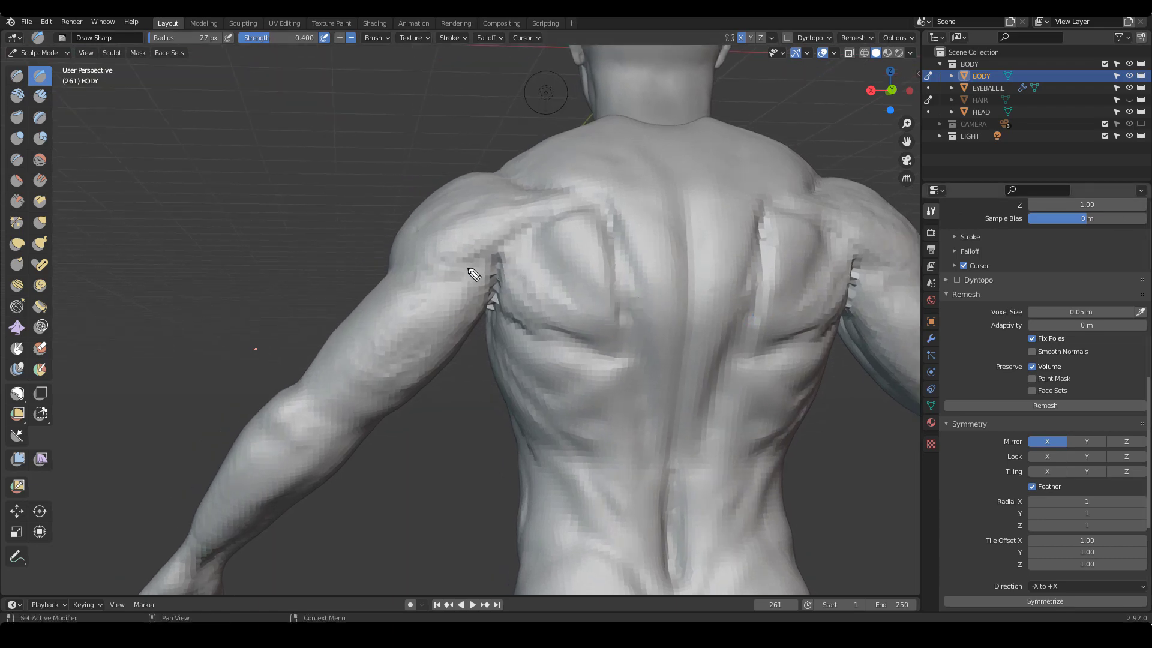
Outline the triceps on the back of the upper arm in pink with cross-contour lines, and clear the annotation
{"action": "left_click_drag", "start_coordinate": [414, 287], "coordinate": [467, 315]}
{"action": "left_click_drag", "start_coordinate": [390, 310], "coordinate": [441, 350]}
{"action": "left_click_drag", "start_coordinate": [357, 351], "coordinate": [394, 393]}
{"action": "left_click_drag", "start_coordinate": [324, 360], "coordinate": [354, 403]}
{"action": "left_click_drag", "start_coordinate": [486, 309], "coordinate": [385, 411]}
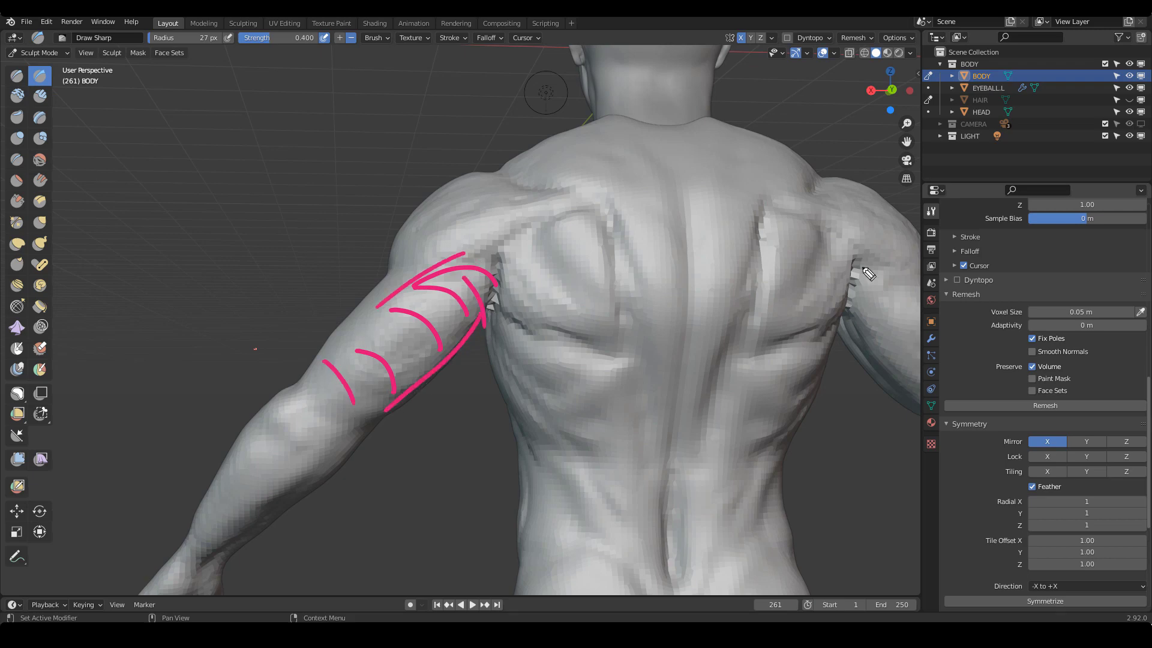
{"action": "left_click", "coordinate": [1069, 265]}
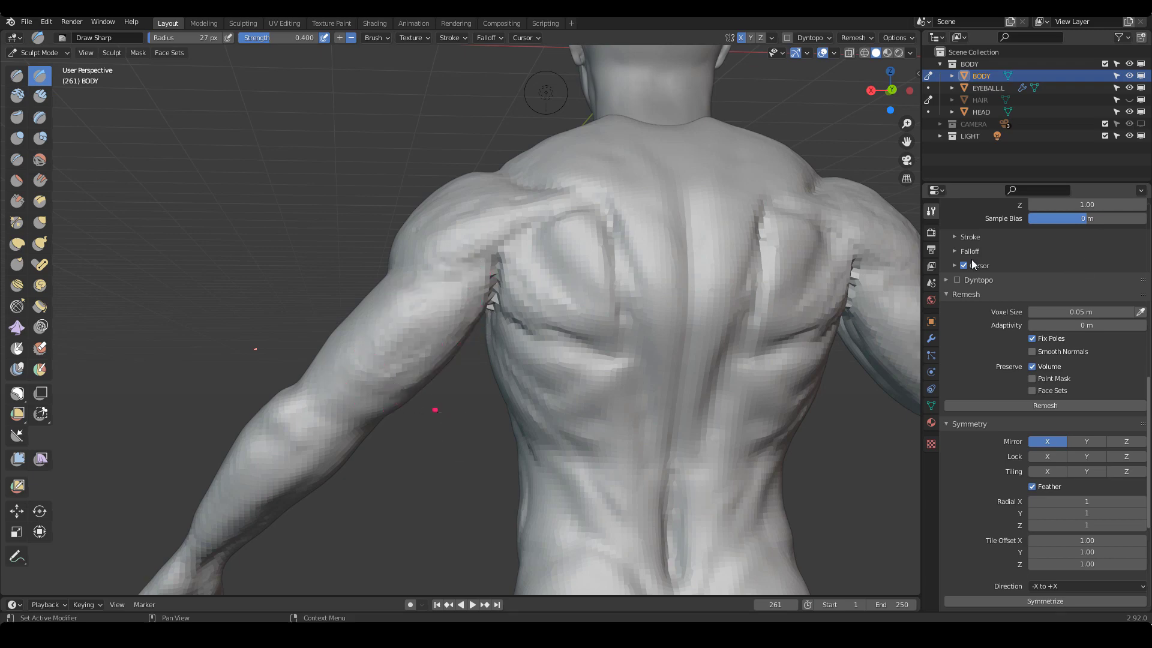
Build up the rear shoulder and the muscles beside the armpit with Clay Strips at a 32 px radius
{"action": "key", "text": "c"}
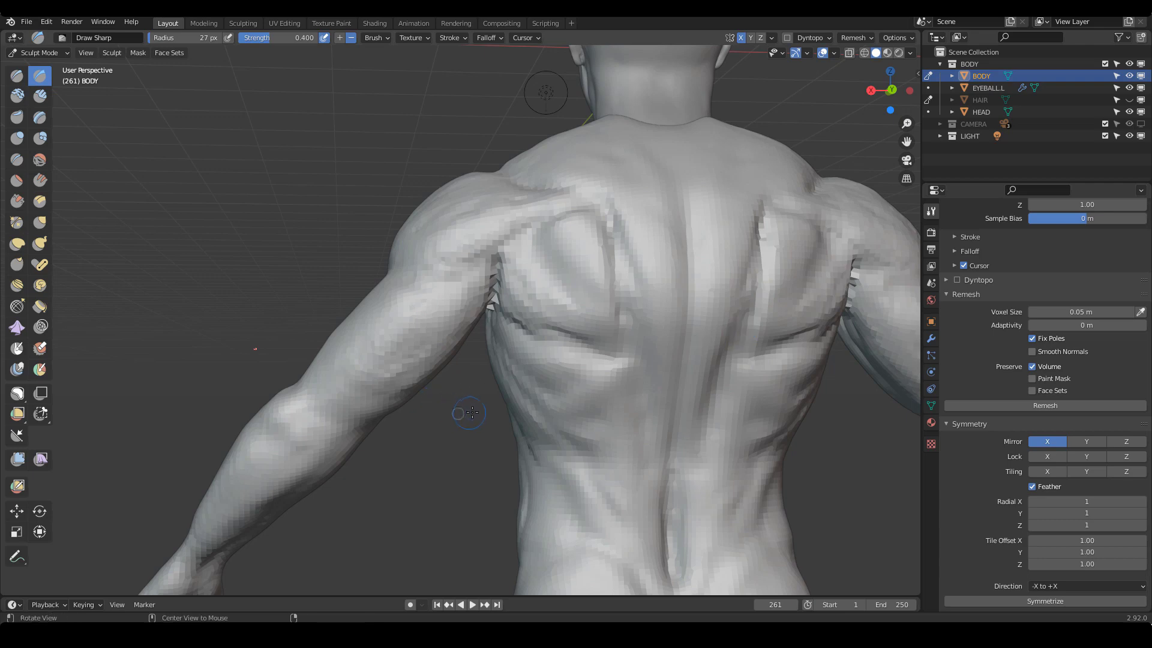
{"action": "middle_click_drag", "start_coordinate": [463, 476], "coordinate": [459, 456]}
{"action": "mouse_move", "coordinate": [459, 244]}
{"action": "left_mouse_down"}
{"action": "mouse_move", "coordinate": [445, 232]}
{"action": "mouse_move", "coordinate": [494, 226]}
{"action": "mouse_move", "coordinate": [455, 230]}
{"action": "left_mouse_up"}
{"action": "key", "text": "f"}
{"action": "left_click", "coordinate": [530, 252]}
{"action": "mouse_move", "coordinate": [547, 267]}
{"action": "left_mouse_down", "text": "alt+shift"}
{"action": "mouse_move", "coordinate": [525, 256]}
{"action": "mouse_move", "coordinate": [552, 260]}
{"action": "mouse_move", "coordinate": [480, 278]}
{"action": "mouse_move", "coordinate": [532, 276]}
{"action": "left_mouse_up", "text": "alt+shift"}
{"action": "mouse_move", "coordinate": [486, 242]}
{"action": "left_mouse_down"}
{"action": "mouse_move", "coordinate": [476, 258]}
{"action": "mouse_move", "coordinate": [509, 268]}
{"action": "mouse_move", "coordinate": [458, 248]}
{"action": "mouse_move", "coordinate": [458, 260]}
{"action": "mouse_move", "coordinate": [487, 279]}
{"action": "left_mouse_up"}
{"action": "mouse_move", "coordinate": [503, 288]}
{"action": "left_mouse_down", "text": "alt"}
{"action": "mouse_move", "coordinate": [512, 278]}
{"action": "mouse_move", "coordinate": [438, 304]}
{"action": "mouse_move", "coordinate": [489, 295]}
{"action": "left_mouse_up", "text": "alt"}
{"action": "mouse_move", "coordinate": [489, 295]}
{"action": "left_mouse_down", "text": "alt"}
{"action": "mouse_move", "coordinate": [542, 309]}
{"action": "mouse_move", "coordinate": [566, 288]}
{"action": "mouse_move", "coordinate": [488, 290]}
{"action": "left_mouse_up", "text": "alt"}
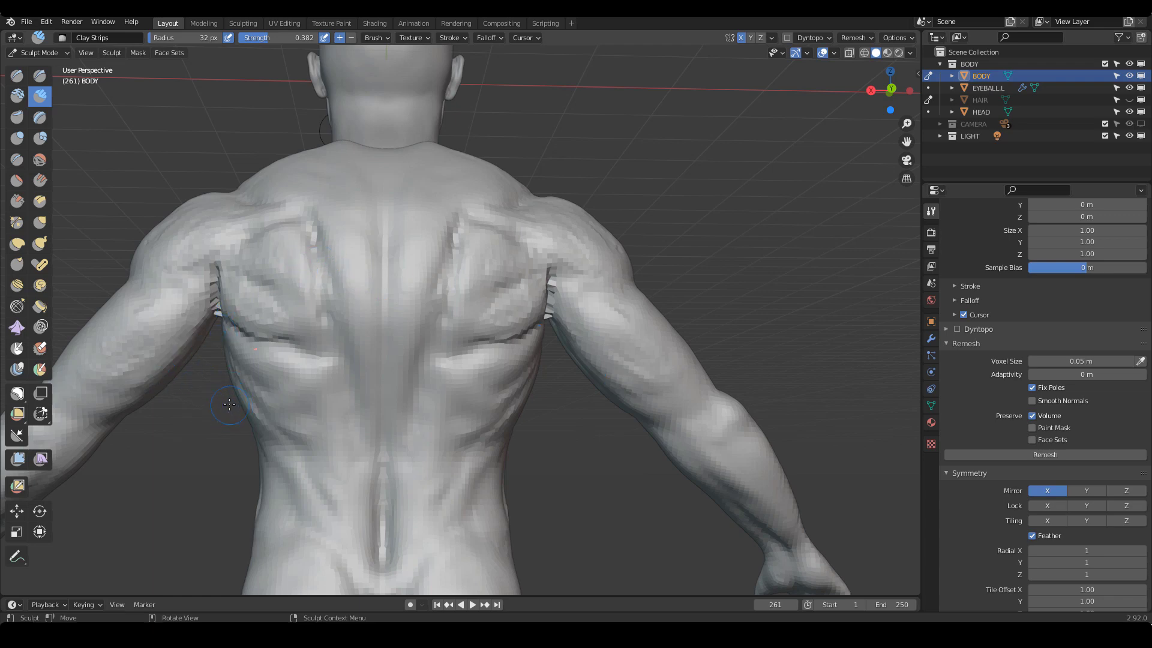
Fill out the muscles at the lower part of the shoulder blades with Clay Strips at a 45 px radius
{"action": "mouse_move", "coordinate": [275, 314]}
{"action": "middle_mouse_down"}
{"action": "mouse_move", "coordinate": [301, 311]}
{"action": "mouse_move", "coordinate": [290, 312]}
{"action": "middle_mouse_up"}
{"action": "key", "text": "f"}
{"action": "left_click", "coordinate": [297, 313]}
{"action": "mouse_move", "coordinate": [278, 322]}
{"action": "left_mouse_down"}
{"action": "mouse_move", "coordinate": [257, 331]}
{"action": "mouse_move", "coordinate": [301, 330]}
{"action": "mouse_move", "coordinate": [287, 340]}
{"action": "left_mouse_up"}
{"action": "middle_click_drag", "start_coordinate": [331, 323], "coordinate": [315, 324]}
{"action": "mouse_move", "coordinate": [505, 320]}
{"action": "left_mouse_down"}
{"action": "mouse_move", "coordinate": [527, 309]}
{"action": "mouse_move", "coordinate": [523, 334]}
{"action": "left_mouse_up"}
{"action": "mouse_move", "coordinate": [550, 333]}
{"action": "middle_mouse_down"}
{"action": "mouse_move", "coordinate": [560, 333]}
{"action": "mouse_move", "coordinate": [488, 296]}
{"action": "middle_mouse_up"}
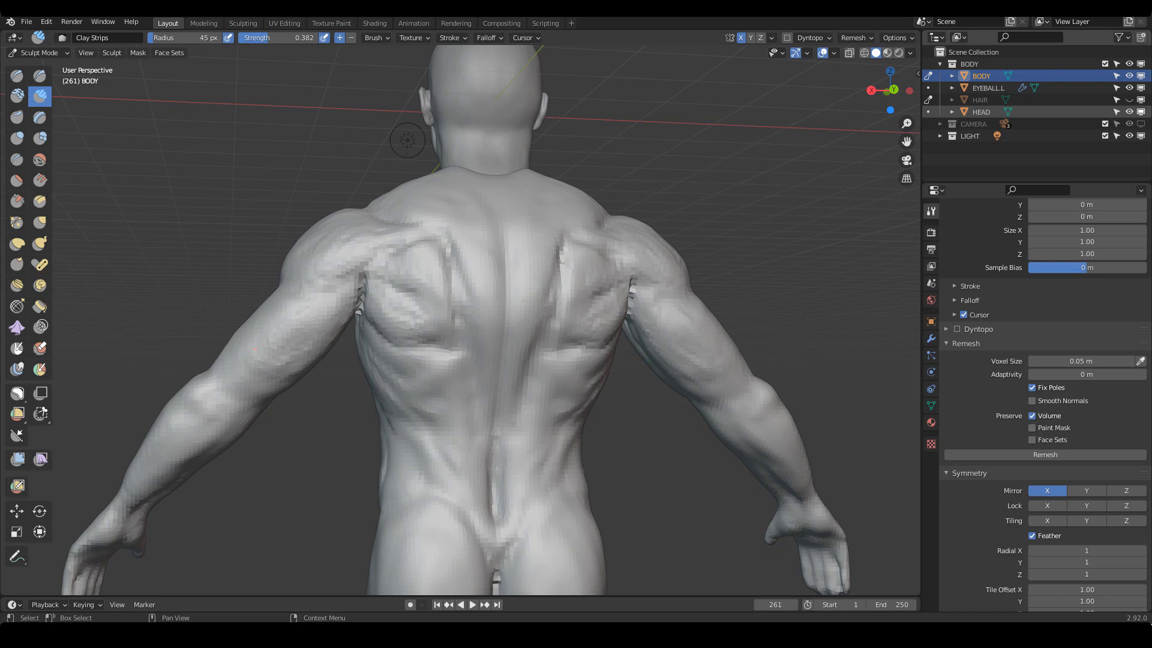
Sculpt the trapezius on the upper back below the neck with Clay Strips at a 30 px radius
{"action": "middle_click_drag", "start_coordinate": [733, 237], "coordinate": [661, 262]}
{"action": "mouse_move", "coordinate": [523, 243]}
{"action": "left_mouse_down", "text": "alt"}
{"action": "mouse_move", "coordinate": [542, 260]}
{"action": "mouse_move", "coordinate": [512, 245]}
{"action": "left_mouse_up", "text": "alt"}
{"action": "key", "text": "f"}
{"action": "left_click", "coordinate": [524, 261]}
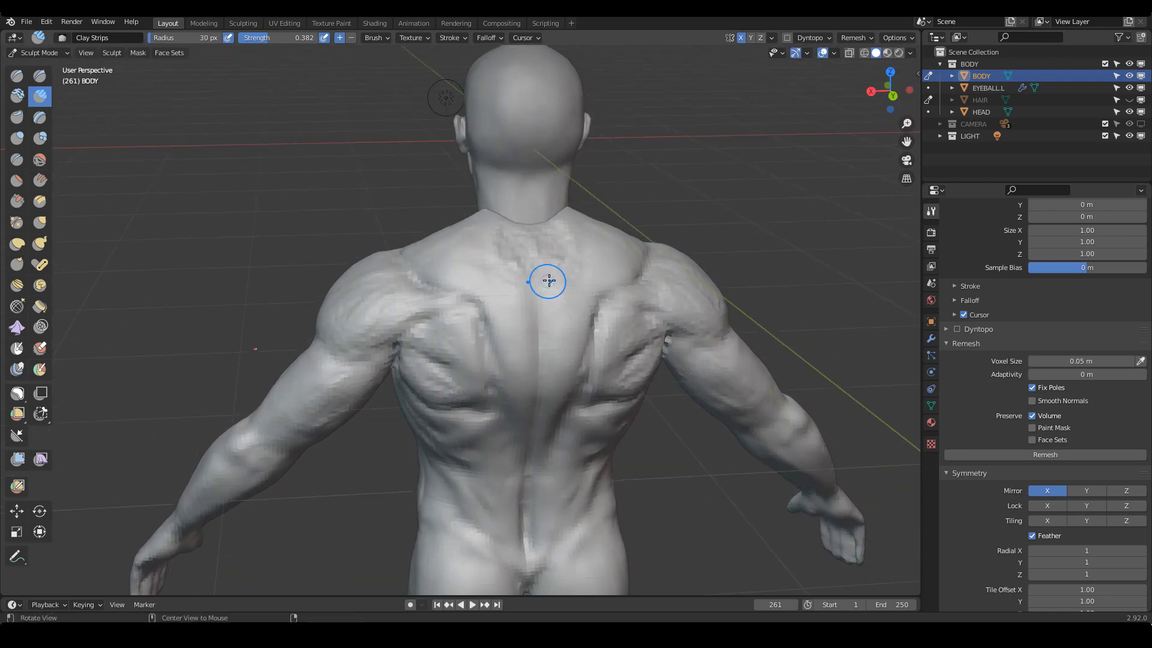
{"action": "mouse_move", "coordinate": [545, 278]}
{"action": "left_mouse_down", "text": "alt"}
{"action": "mouse_move", "coordinate": [513, 255]}
{"action": "mouse_move", "coordinate": [535, 282]}
{"action": "mouse_move", "coordinate": [444, 265]}
{"action": "mouse_move", "coordinate": [492, 275]}
{"action": "mouse_move", "coordinate": [524, 318]}
{"action": "mouse_move", "coordinate": [493, 256]}
{"action": "mouse_move", "coordinate": [506, 293]}
{"action": "left_mouse_up", "text": "alt"}
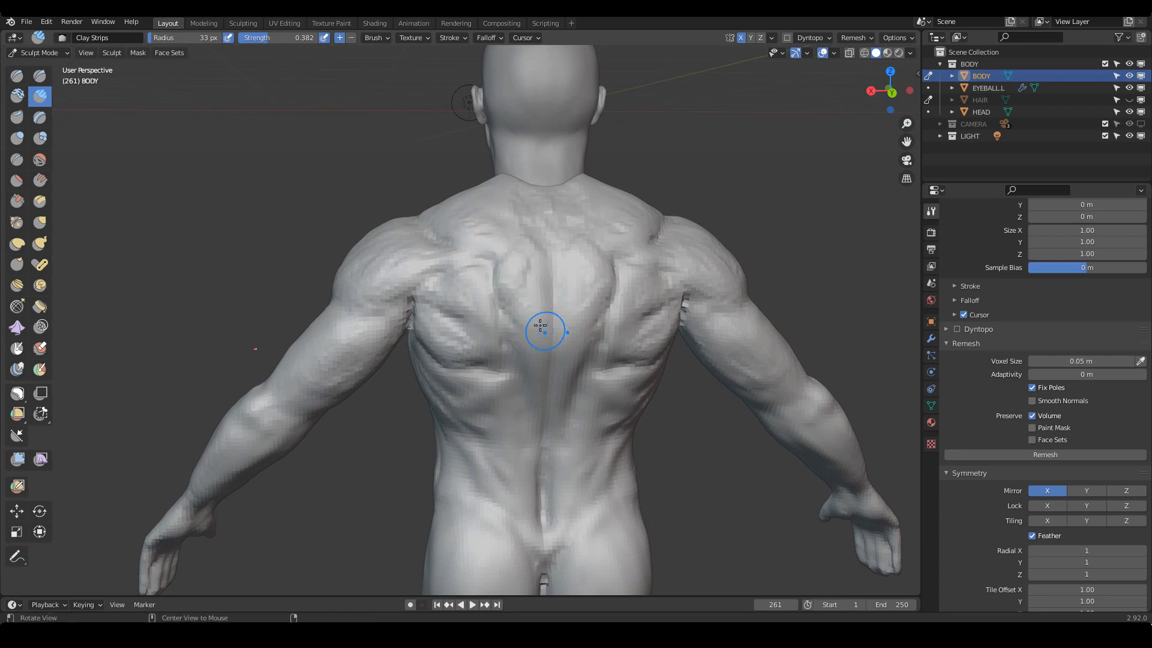
Shape the middle back muscles between the shoulder blades and the spine with Clay Strips at a 27 px radius
{"action": "mouse_move", "coordinate": [540, 329]}
{"action": "left_mouse_down", "text": "alt"}
{"action": "mouse_move", "coordinate": [538, 283]}
{"action": "mouse_move", "coordinate": [517, 324]}
{"action": "left_mouse_up", "text": "alt"}
{"action": "key", "text": "f"}
{"action": "left_click_drag", "start_coordinate": [534, 303], "coordinate": [540, 333], "text": "ctrl+alt"}
{"action": "left_click_drag", "start_coordinate": [492, 223], "coordinate": [510, 273], "text": "alt"}
{"action": "left_click_drag", "start_coordinate": [501, 300], "coordinate": [489, 271], "text": "ctrl+alt"}
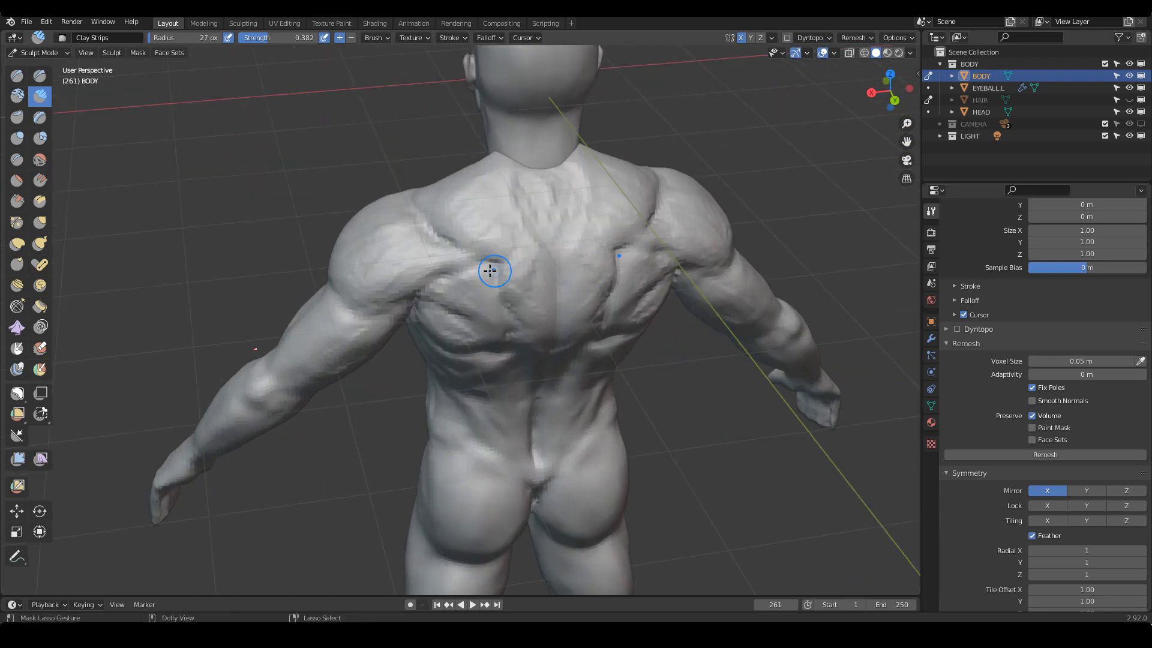
Carve the creases between the shoulder blades and spine with Draw Sharp at 27 px, and set Clay Strips to a 21 px radius
{"action": "key", "text": "ctrl+shift+d"}
{"action": "mouse_move", "coordinate": [445, 241]}
{"action": "left_mouse_down"}
{"action": "mouse_move", "coordinate": [490, 259]}
{"action": "mouse_move", "coordinate": [504, 288]}
{"action": "mouse_move", "coordinate": [540, 290]}
{"action": "mouse_move", "coordinate": [521, 280]}
{"action": "left_mouse_up"}
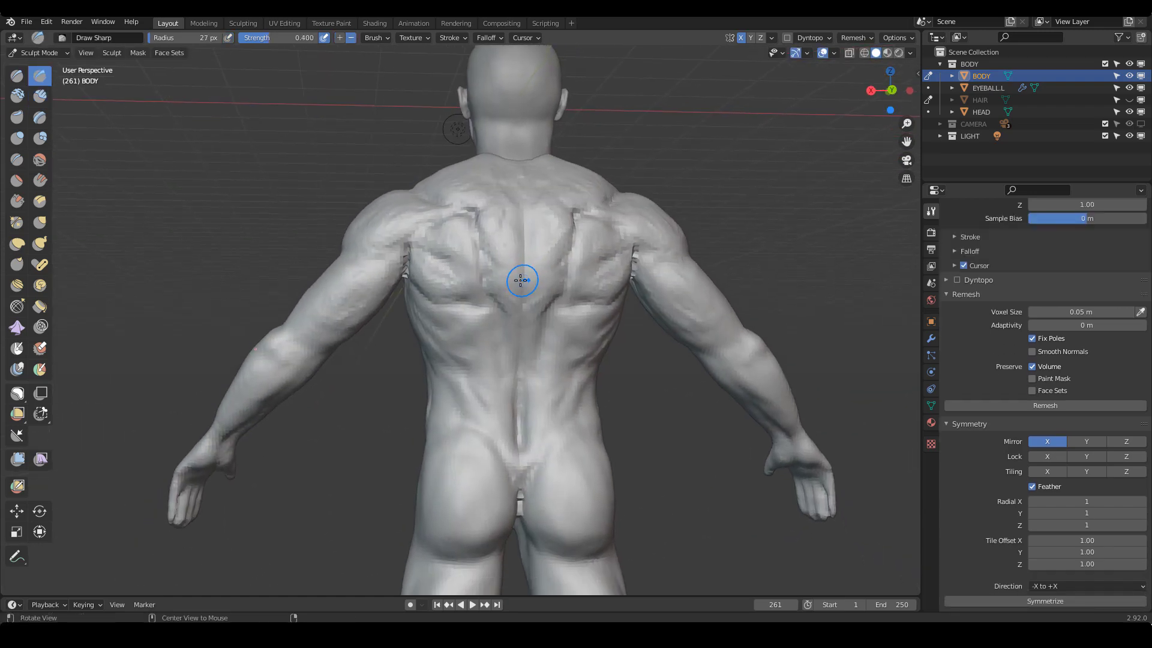
{"action": "mouse_move", "coordinate": [475, 326]}
{"action": "left_mouse_down", "text": "ctrl+alt"}
{"action": "mouse_move", "coordinate": [480, 345]}
{"action": "mouse_move", "coordinate": [531, 310]}
{"action": "mouse_move", "coordinate": [531, 295]}
{"action": "left_mouse_up", "text": "ctrl+alt"}
{"action": "key", "text": "c"}
{"action": "key", "text": "f"}
{"action": "left_click", "coordinate": [515, 295]}
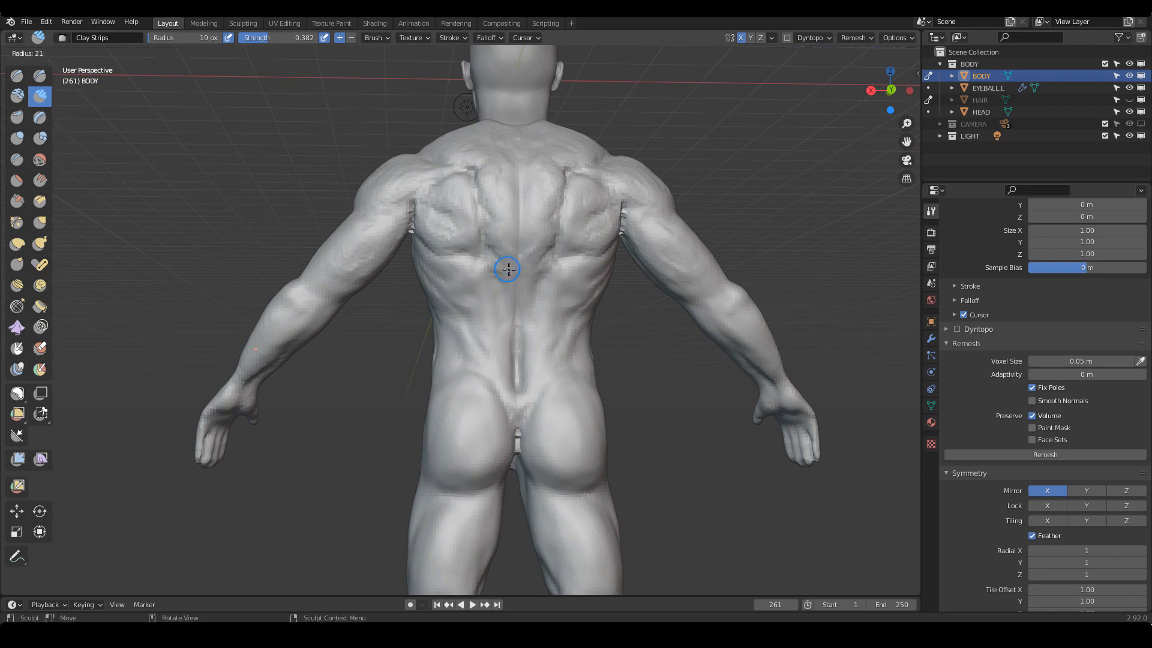
Adjust the shape of the shoulder-blade muscles with the Grab brush at a 76 px radius
{"action": "key", "text": "g"}
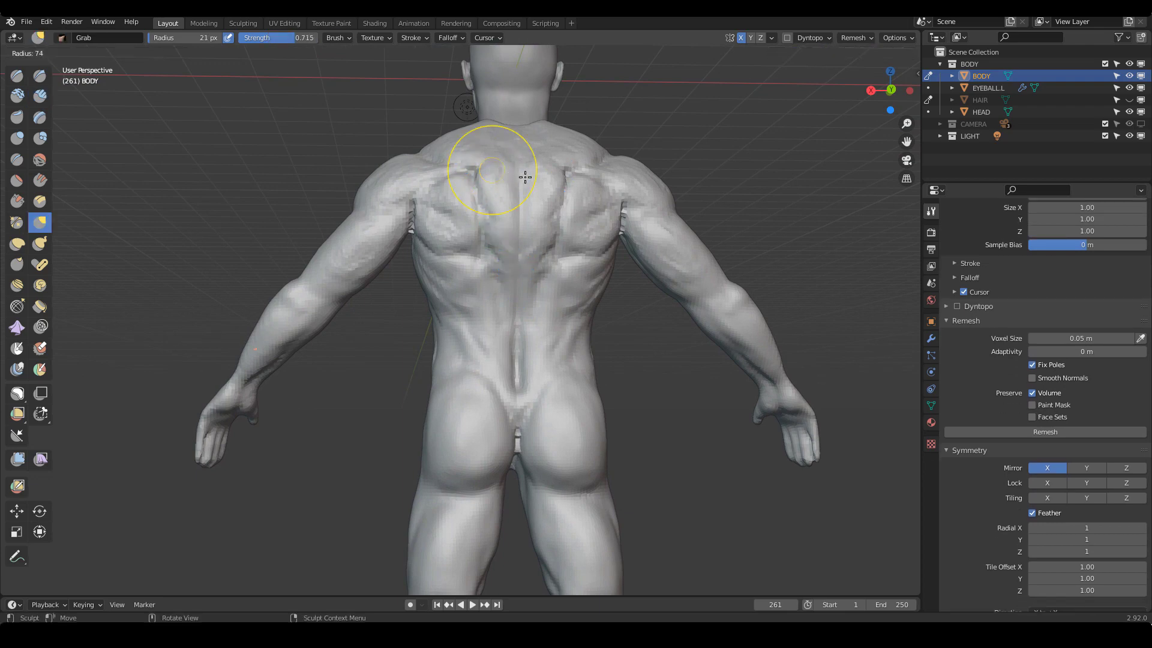
{"action": "mouse_move", "coordinate": [468, 176]}
{"action": "left_mouse_down"}
{"action": "mouse_move", "coordinate": [500, 201]}
{"action": "mouse_move", "coordinate": [480, 224]}
{"action": "left_mouse_up"}
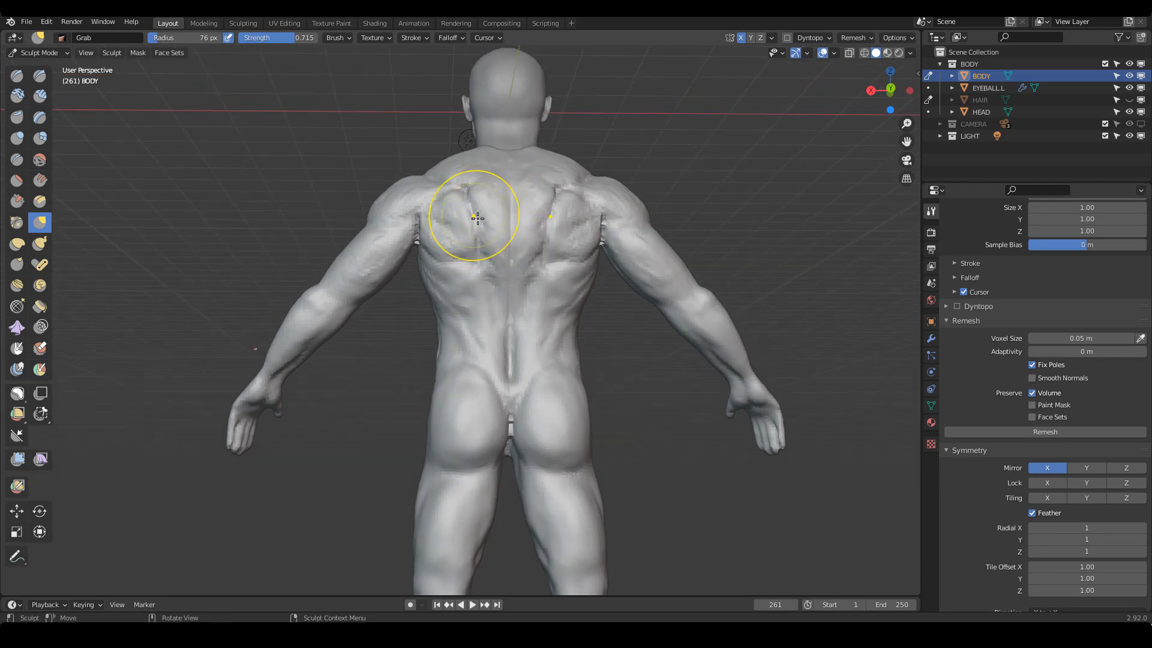
{"action": "mouse_move", "coordinate": [475, 218]}
{"action": "middle_mouse_down"}
{"action": "mouse_move", "coordinate": [527, 295]}
{"action": "mouse_move", "coordinate": [546, 303]}
{"action": "middle_mouse_up"}
{"action": "scroll", "coordinate": [547, 282], "scroll_direction": "up", "scroll_amount": 5}
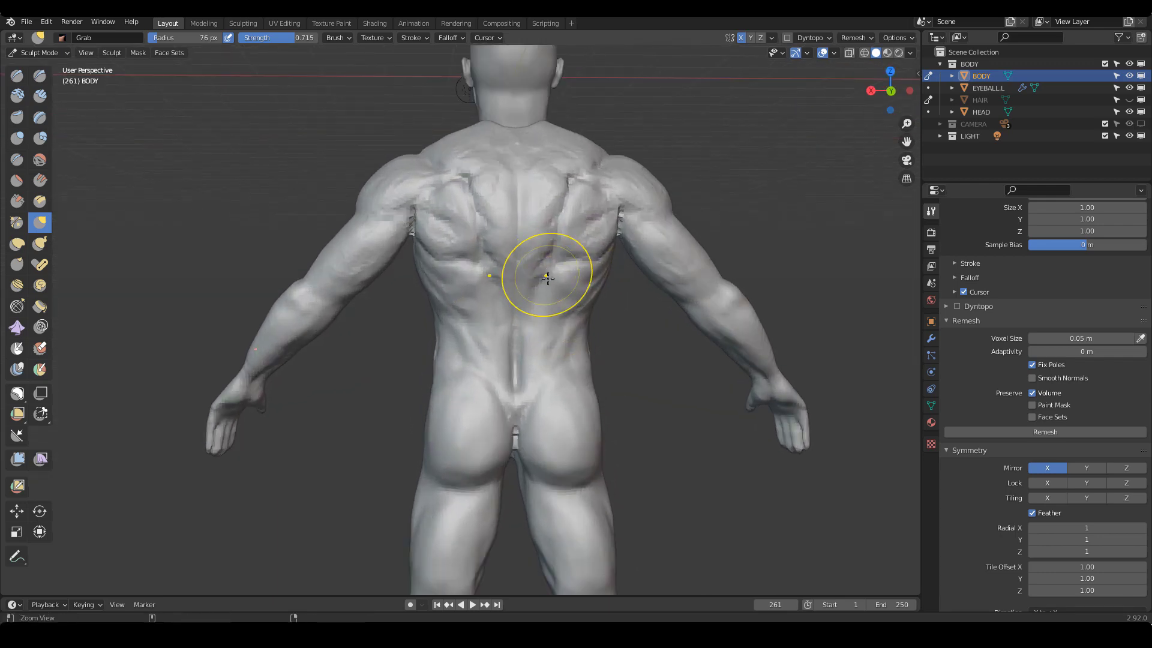
Build up the muscle columns along the middle and lower spine with Clay Strips, starting at a 21 px radius
{"action": "key", "text": "c"}
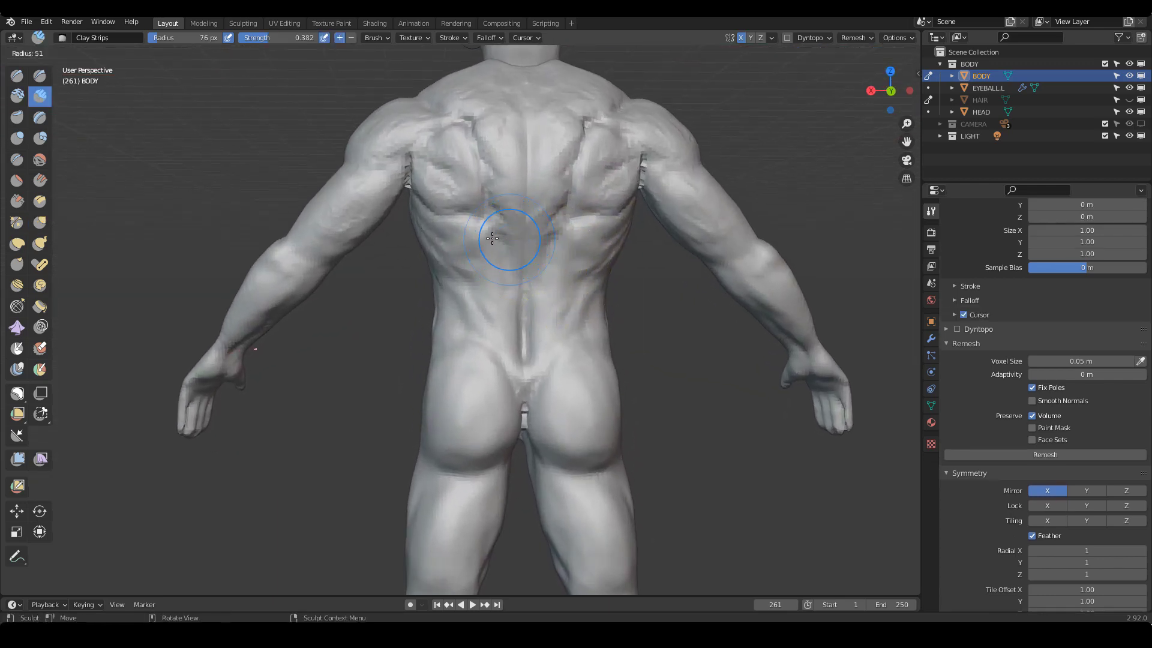
{"action": "key", "text": "f"}
{"action": "left_click", "coordinate": [526, 239]}
{"action": "mouse_move", "coordinate": [513, 239]}
{"action": "left_mouse_down"}
{"action": "mouse_move", "coordinate": [506, 268]}
{"action": "mouse_move", "coordinate": [516, 324]}
{"action": "left_mouse_up"}
{"action": "key", "text": "f"}
{"action": "left_click", "coordinate": [482, 254]}
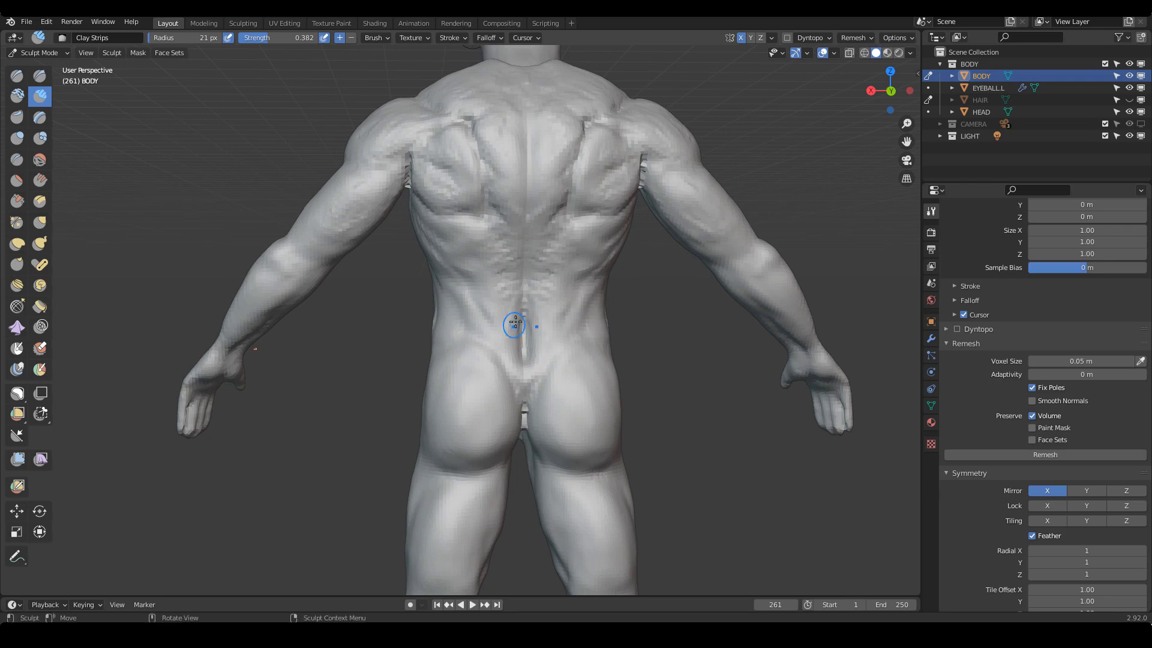
{"action": "key", "text": "f"}
{"action": "left_click", "coordinate": [521, 311]}
{"action": "left_click_drag", "start_coordinate": [509, 204], "coordinate": [517, 236]}
{"action": "mouse_move", "coordinate": [512, 281]}
{"action": "left_mouse_down"}
{"action": "mouse_move", "coordinate": [520, 340]}
{"action": "mouse_move", "coordinate": [507, 289]}
{"action": "mouse_move", "coordinate": [505, 323]}
{"action": "left_mouse_up"}
Sculpt the diagonal muscles running from the flanks to the lower spine with Clay Strips at a 31 px radius
{"action": "key", "text": "f"}
{"action": "left_click", "coordinate": [502, 275]}
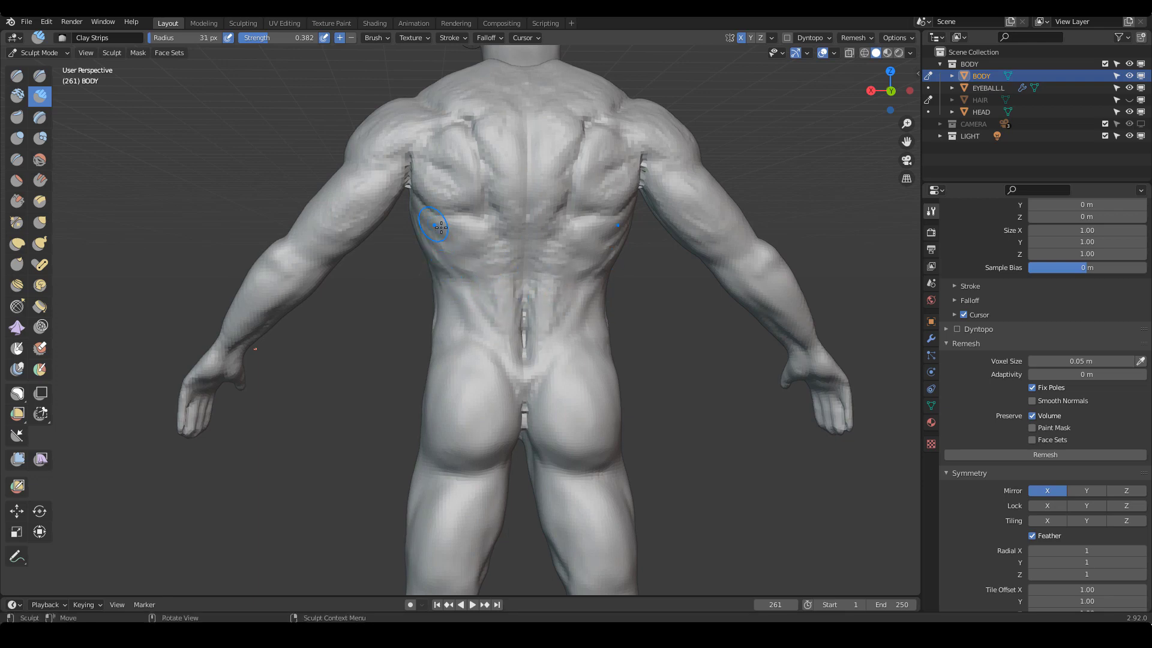
{"action": "mouse_move", "coordinate": [432, 245]}
{"action": "left_mouse_down"}
{"action": "mouse_move", "coordinate": [461, 235]}
{"action": "mouse_move", "coordinate": [469, 289]}
{"action": "mouse_move", "coordinate": [491, 319]}
{"action": "left_mouse_up"}
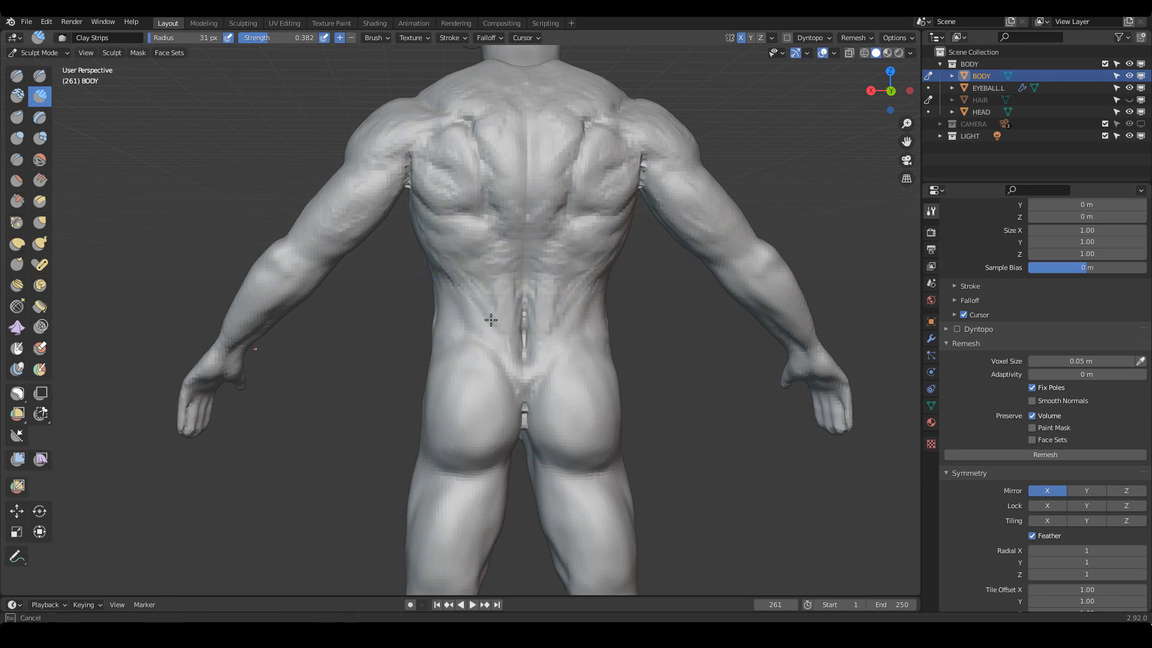
{"action": "left_click_drag", "start_coordinate": [473, 271], "coordinate": [475, 278]}
{"action": "left_click_drag", "start_coordinate": [444, 265], "coordinate": [488, 319]}
{"action": "mouse_move", "coordinate": [507, 309]}
{"action": "middle_mouse_down", "text": "ctrl"}
{"action": "mouse_move", "coordinate": [517, 314]}
{"action": "mouse_move", "coordinate": [462, 329]}
{"action": "mouse_move", "coordinate": [537, 357]}
{"action": "mouse_move", "coordinate": [522, 334]}
{"action": "middle_mouse_up", "text": "ctrl"}
Carve the V-shaped crease between the lower back and the buttocks with Draw Sharp at a 17 px radius
{"action": "key", "text": "shift+x"}
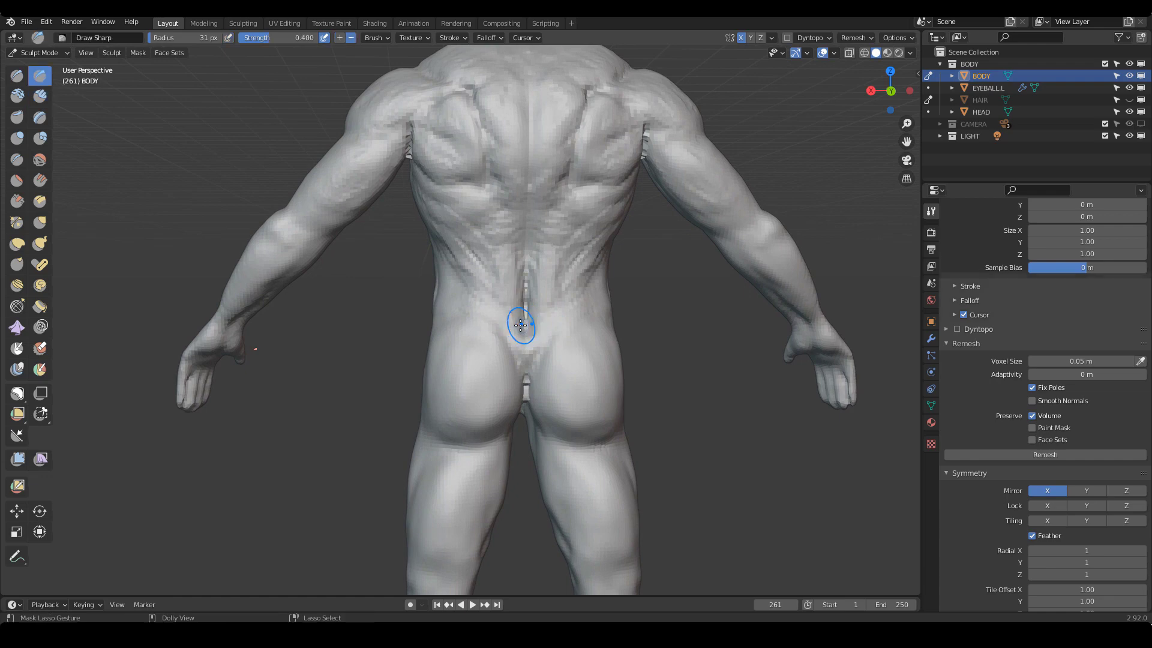
{"action": "left_click_drag", "start_coordinate": [478, 315], "coordinate": [519, 355]}
{"action": "left_click_drag", "start_coordinate": [471, 293], "coordinate": [515, 345]}
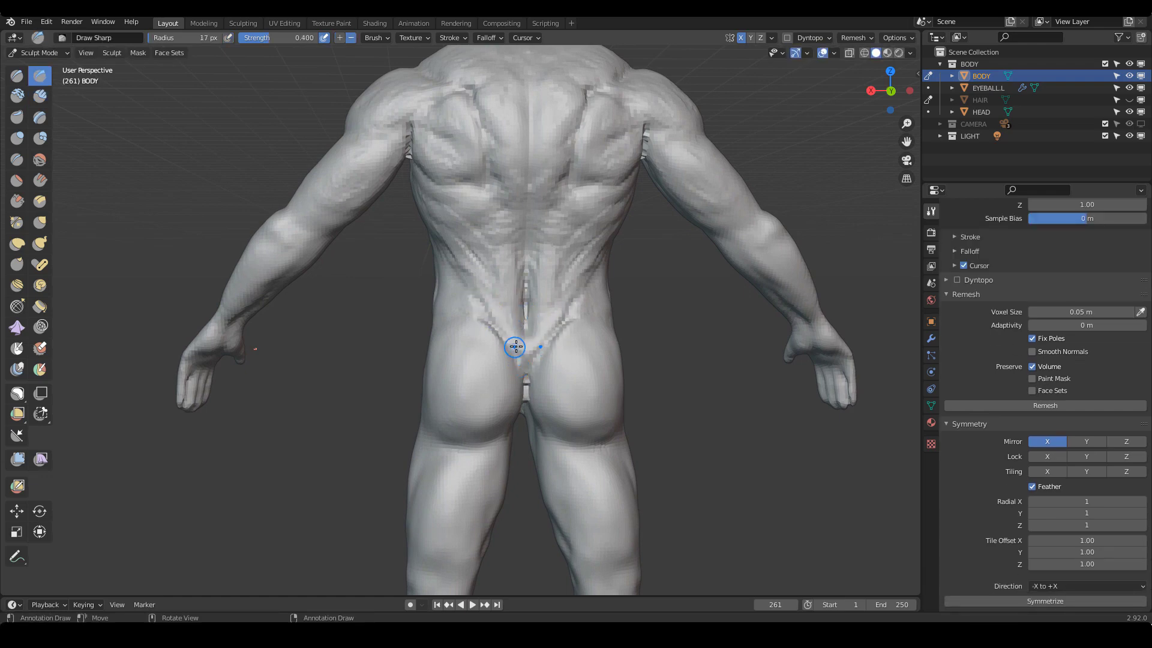
{"action": "mouse_move", "coordinate": [514, 344]}
{"action": "middle_mouse_down", "text": "ctrl"}
{"action": "mouse_move", "coordinate": [553, 342]}
{"action": "mouse_move", "coordinate": [568, 363]}
{"action": "mouse_move", "coordinate": [450, 334]}
{"action": "mouse_move", "coordinate": [556, 355]}
{"action": "middle_mouse_up", "text": "ctrl"}
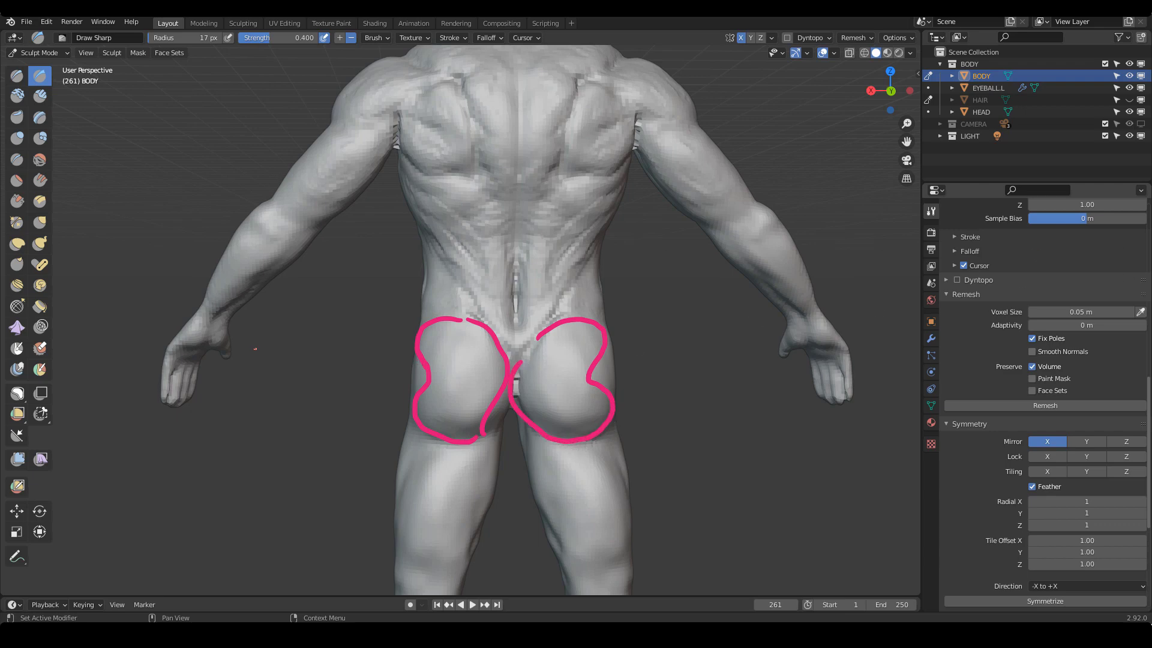
{"action": "left_click", "coordinate": [1055, 270]}
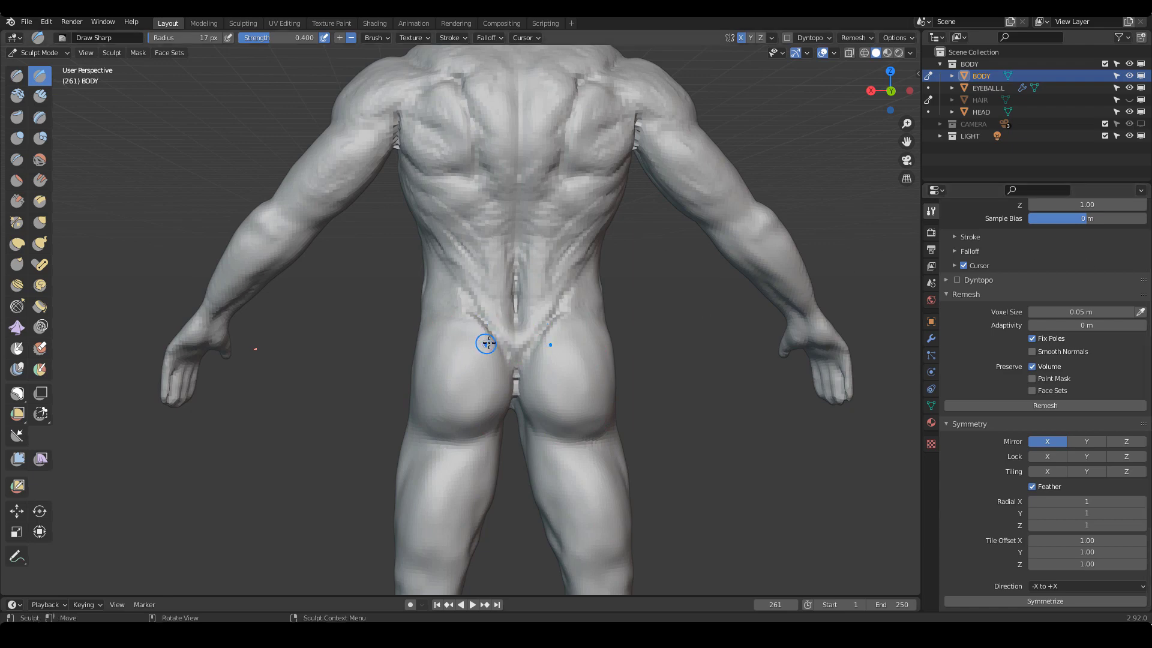
Push in the outer sides of the buttocks with the Grab brush, reducing its radius from 103 px to 92 and 74 px
{"action": "key", "text": "g"}
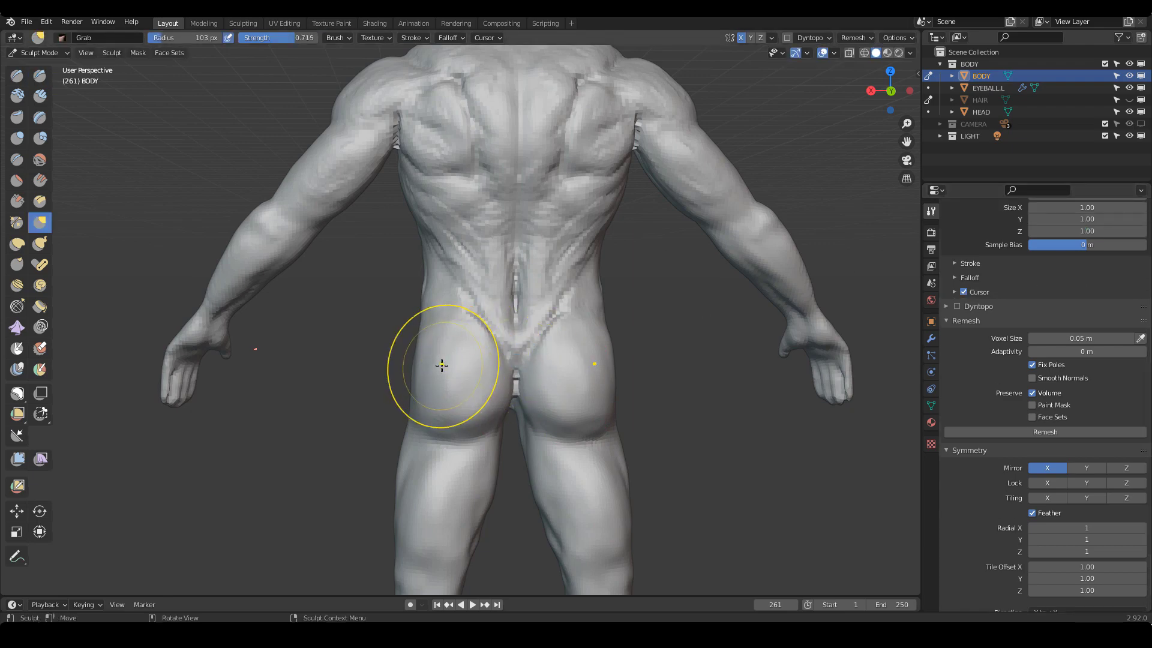
{"action": "left_click_drag", "start_coordinate": [428, 367], "coordinate": [441, 376]}
{"action": "key", "text": "f"}
{"action": "left_click", "coordinate": [434, 372]}
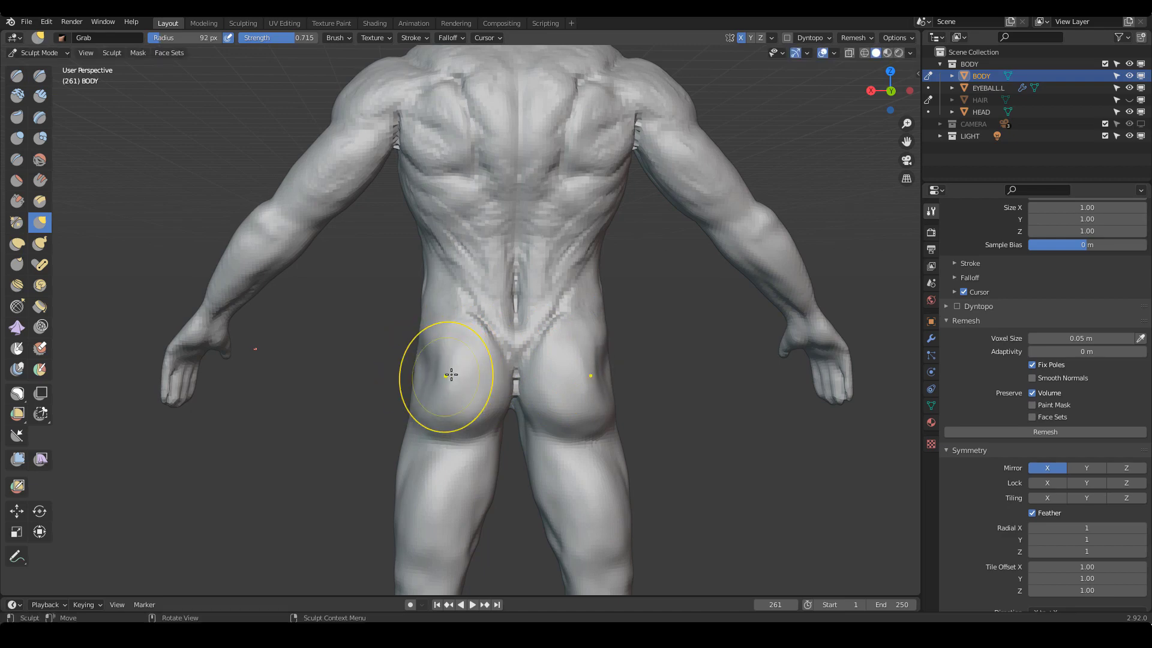
{"action": "key", "text": "f"}
{"action": "left_click", "coordinate": [442, 375]}
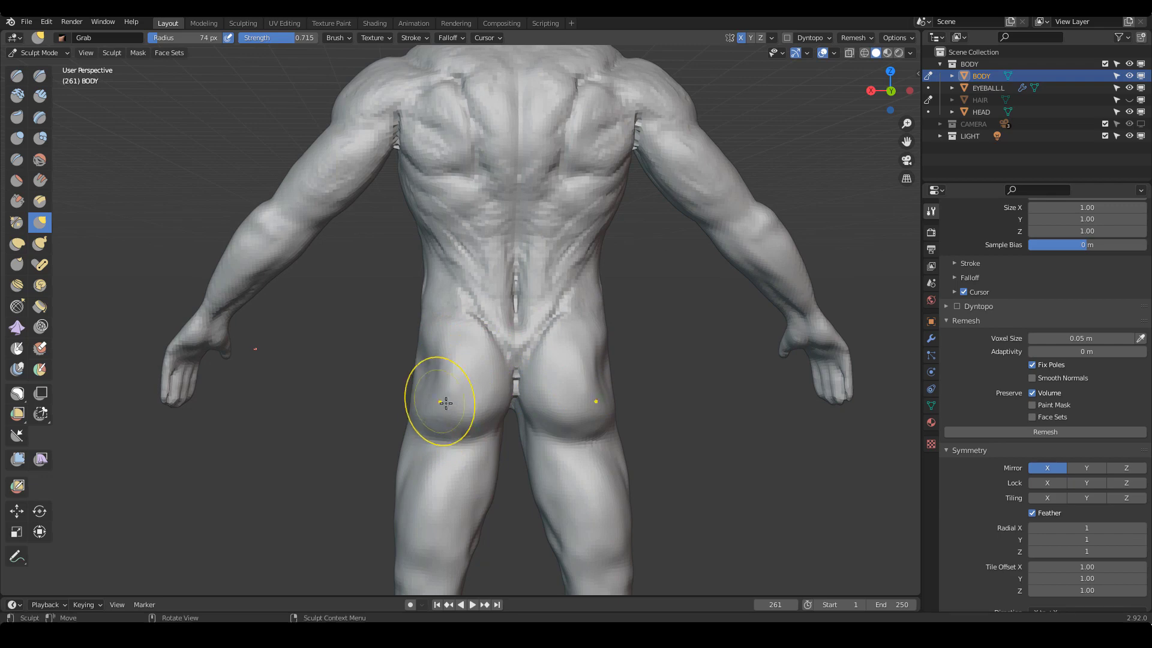
{"action": "scroll", "coordinate": [600, 393], "scroll_direction": "up", "scroll_amount": 2}
Fill the gap between the buttocks and thicken their inner edges with Clay Strips, ending at a 44 px radius
{"action": "key", "text": "ctrl+shift+c"}
{"action": "middle_click_drag", "start_coordinate": [558, 371], "coordinate": [509, 359]}
{"action": "left_click_drag", "start_coordinate": [525, 356], "coordinate": [531, 374]}
{"action": "middle_click_drag", "start_coordinate": [553, 377], "coordinate": [562, 358]}
{"action": "key", "text": "f"}
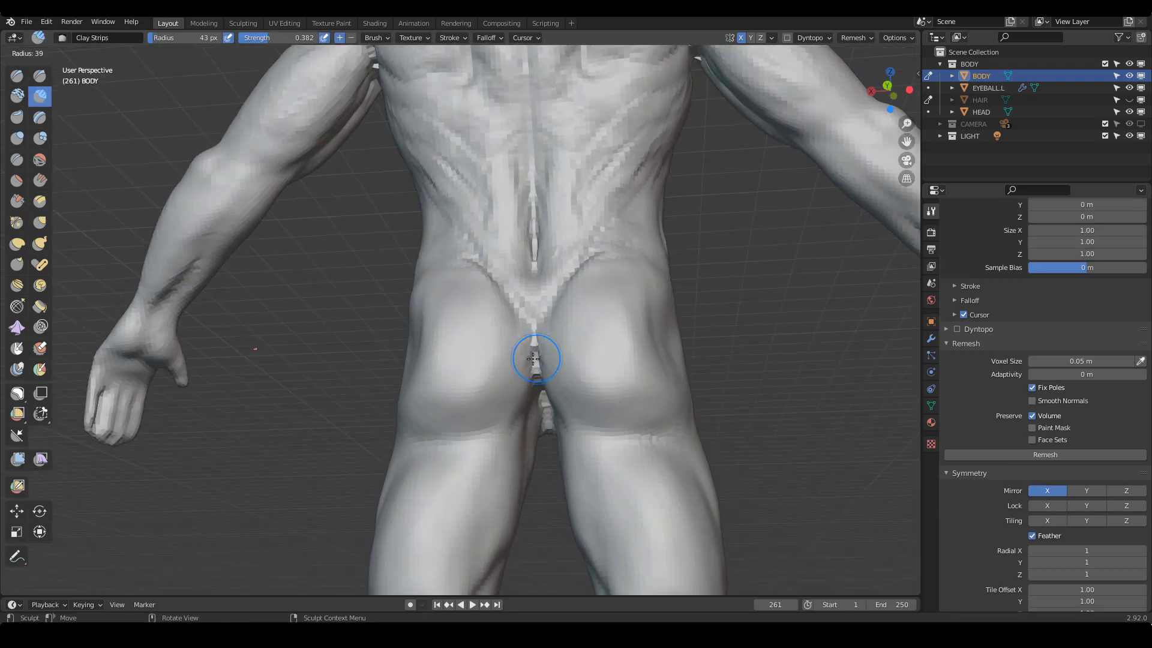
{"action": "left_click", "coordinate": [558, 358]}
{"action": "left_click_drag", "start_coordinate": [532, 345], "coordinate": [517, 389]}
{"action": "middle_click_drag", "start_coordinate": [540, 380], "coordinate": [533, 371]}
{"action": "key", "text": "f"}
{"action": "left_click", "coordinate": [535, 370]}
{"action": "left_click_drag", "start_coordinate": [531, 364], "coordinate": [517, 372]}
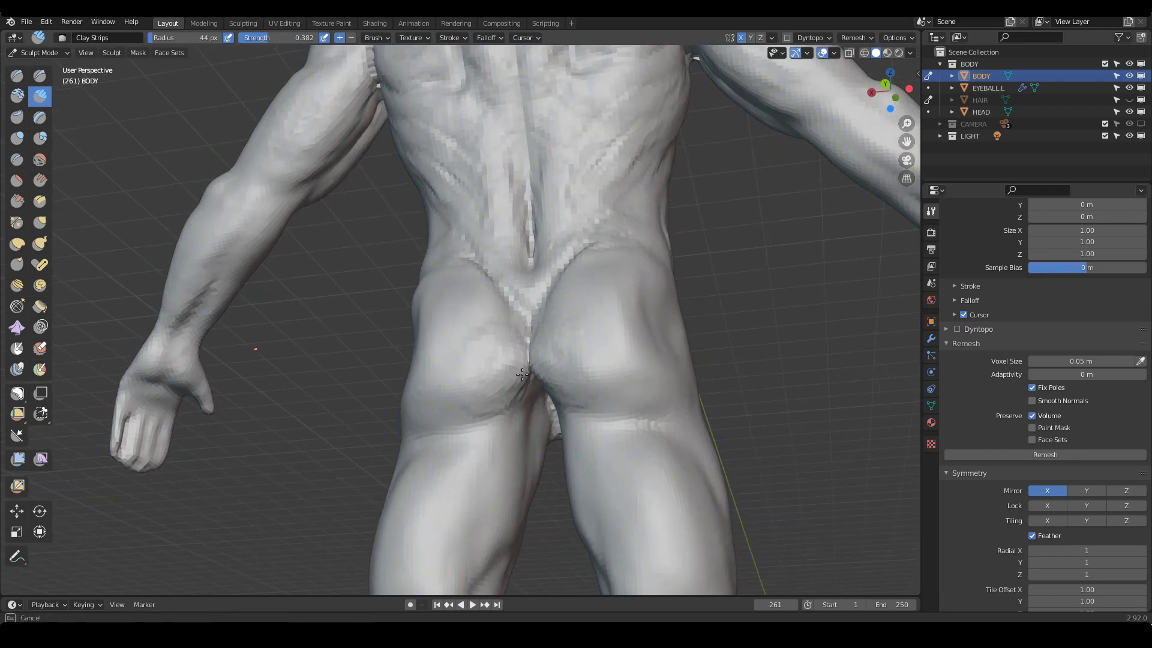
Add volume to the lower part of the buttocks above the thighs with Clay Strips at a 44 px radius
{"action": "middle_click_drag", "start_coordinate": [522, 374], "coordinate": [496, 363]}
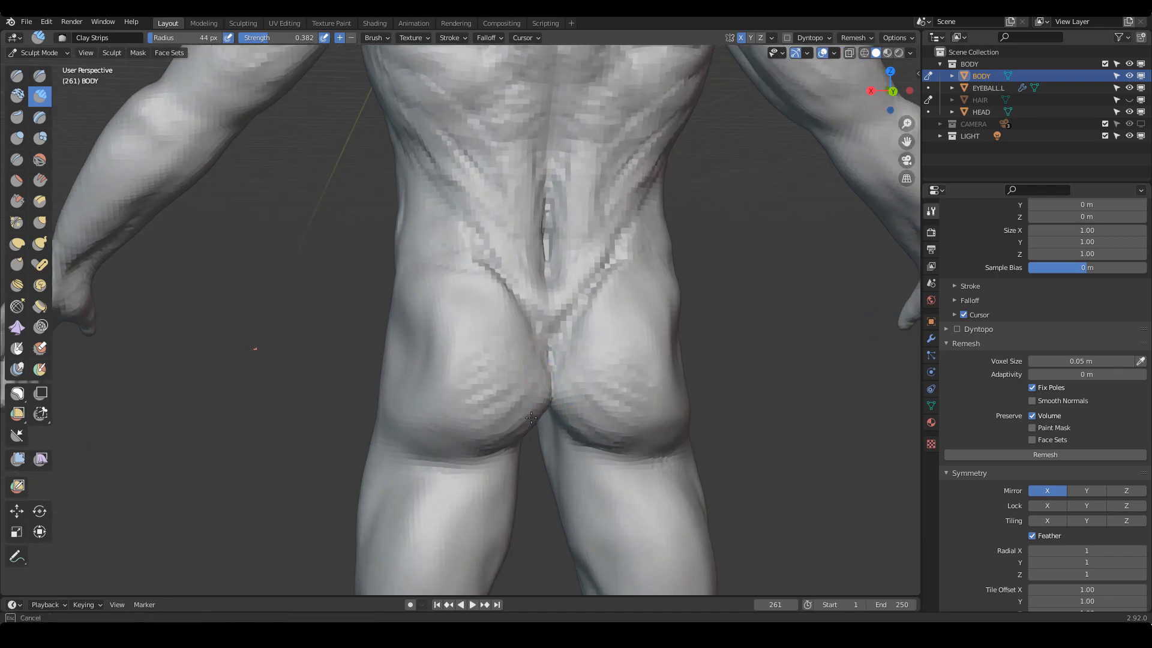
{"action": "middle_click_drag", "start_coordinate": [532, 417], "coordinate": [521, 390]}
{"action": "mouse_move", "coordinate": [507, 414]}
{"action": "left_mouse_down"}
{"action": "mouse_move", "coordinate": [429, 406]}
{"action": "mouse_move", "coordinate": [489, 400]}
{"action": "left_mouse_up"}
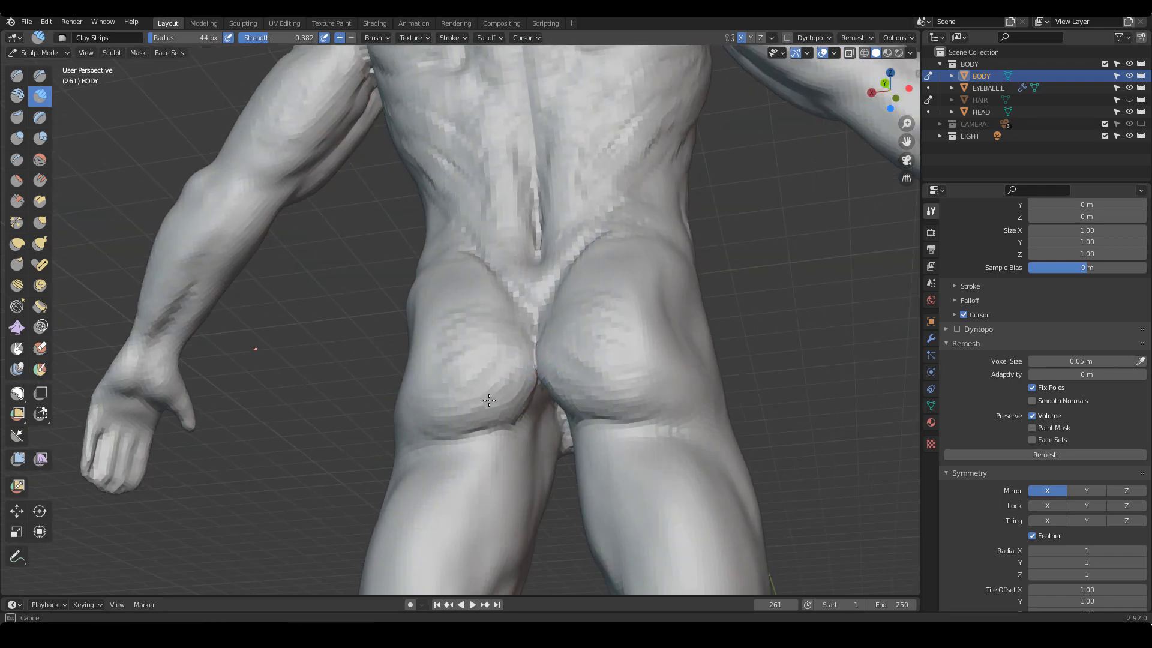
{"action": "middle_click_drag", "start_coordinate": [529, 387], "coordinate": [540, 424]}
{"action": "scroll", "coordinate": [540, 424], "scroll_direction": "down", "scroll_amount": 3}
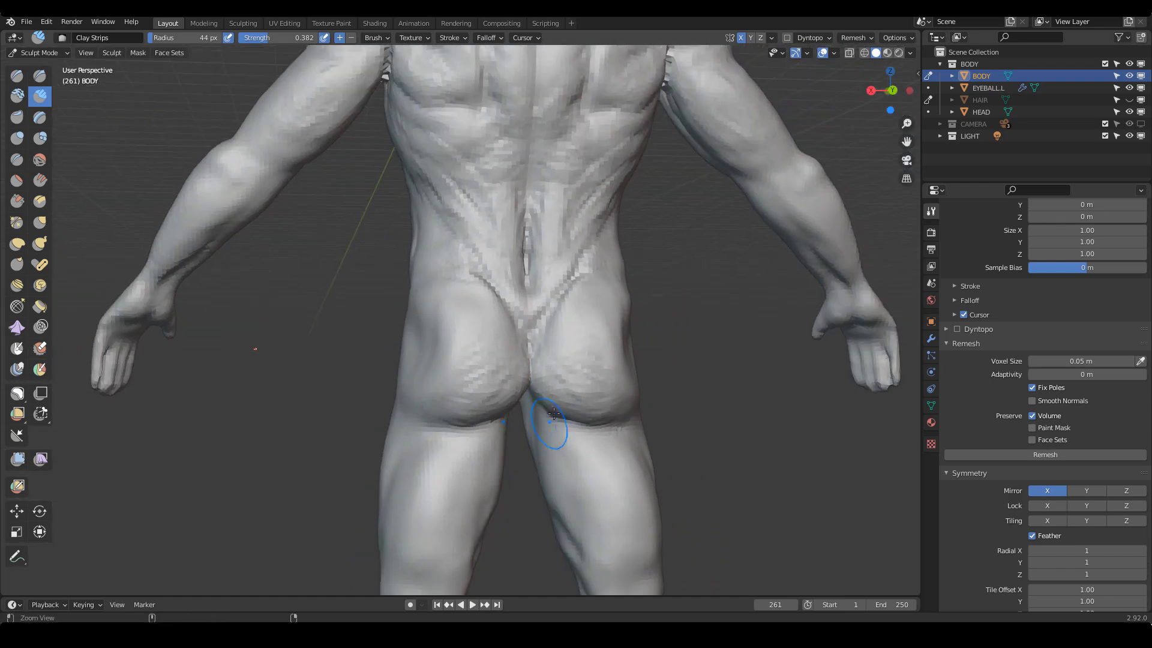
Refine the upper gluteal cleft and tailbone area with Clay Strips at 39 px and 31 px radii
{"action": "scroll", "coordinate": [534, 384], "scroll_direction": "up", "scroll_amount": 4}
{"action": "key", "text": "f"}
{"action": "left_click", "coordinate": [526, 369]}
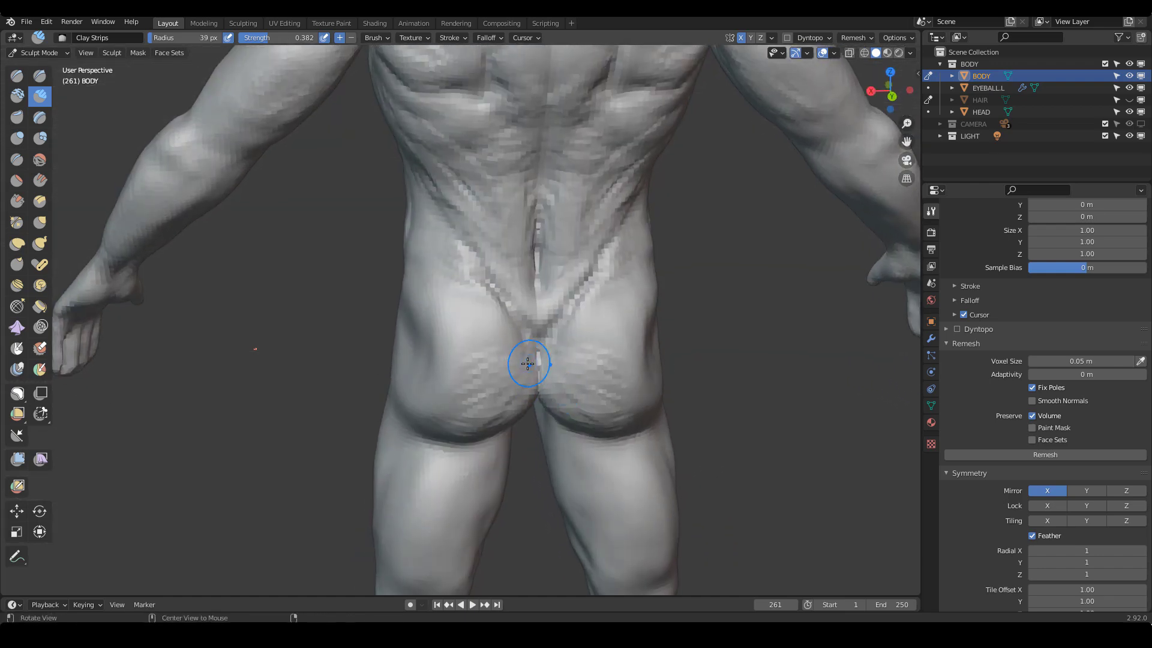
{"action": "left_click_drag", "start_coordinate": [530, 363], "coordinate": [521, 351], "text": "alt"}
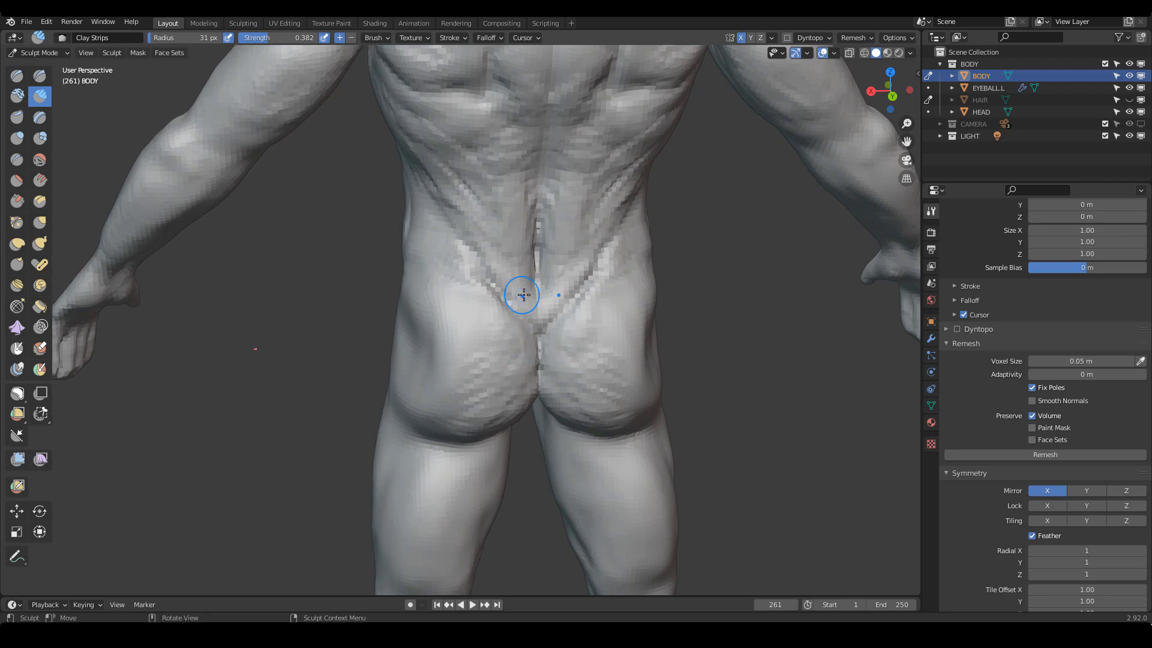
{"action": "scroll", "coordinate": [549, 349], "scroll_direction": "down", "scroll_amount": 4}
{"action": "scroll", "coordinate": [553, 327], "scroll_direction": "up", "scroll_amount": 5}
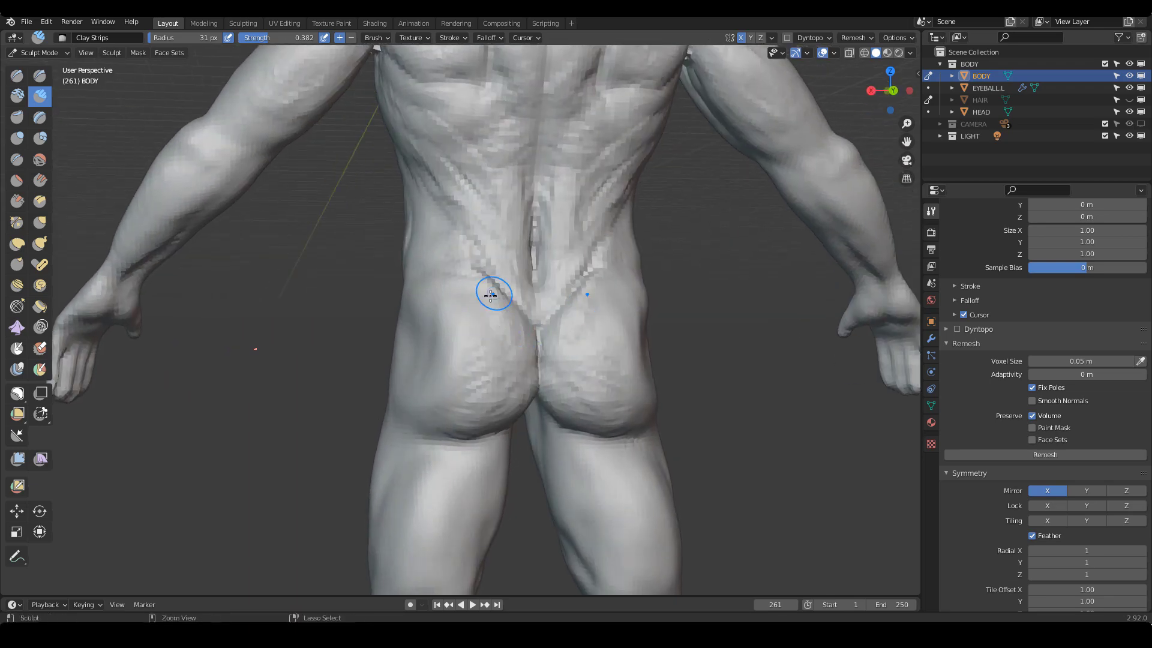
Shape the outer buttocks and the back of the hips with Clay Strips at a 31 px radius
{"action": "left_click_drag", "start_coordinate": [452, 366], "coordinate": [414, 401], "text": "alt"}
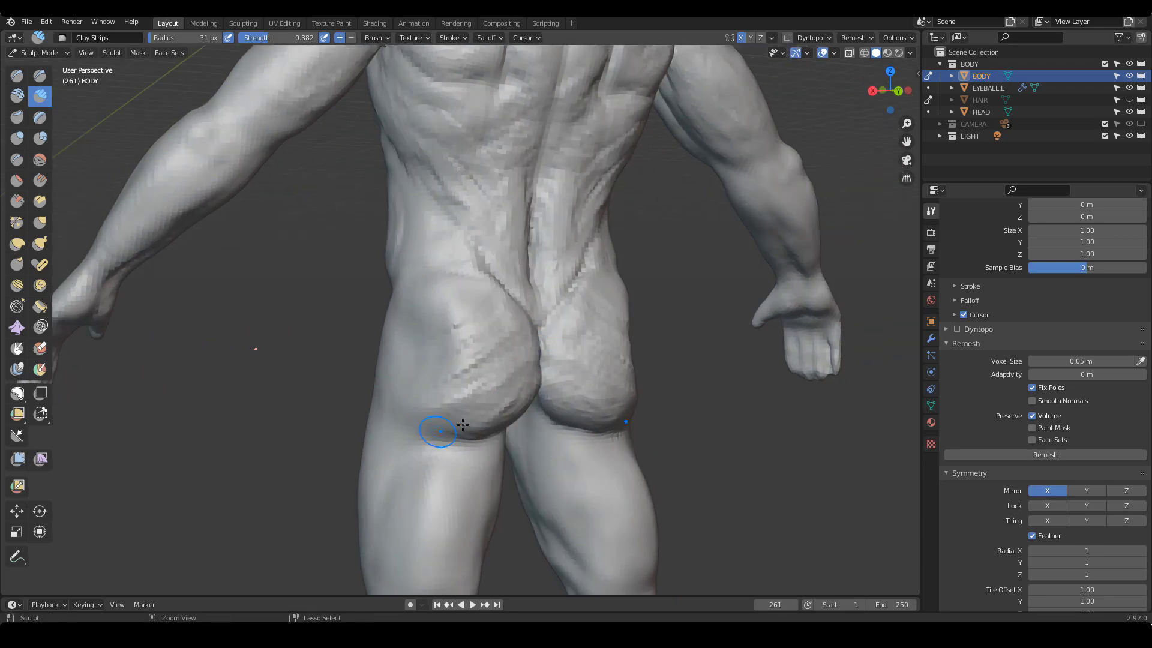
{"action": "middle_click_drag", "start_coordinate": [463, 425], "coordinate": [539, 343]}
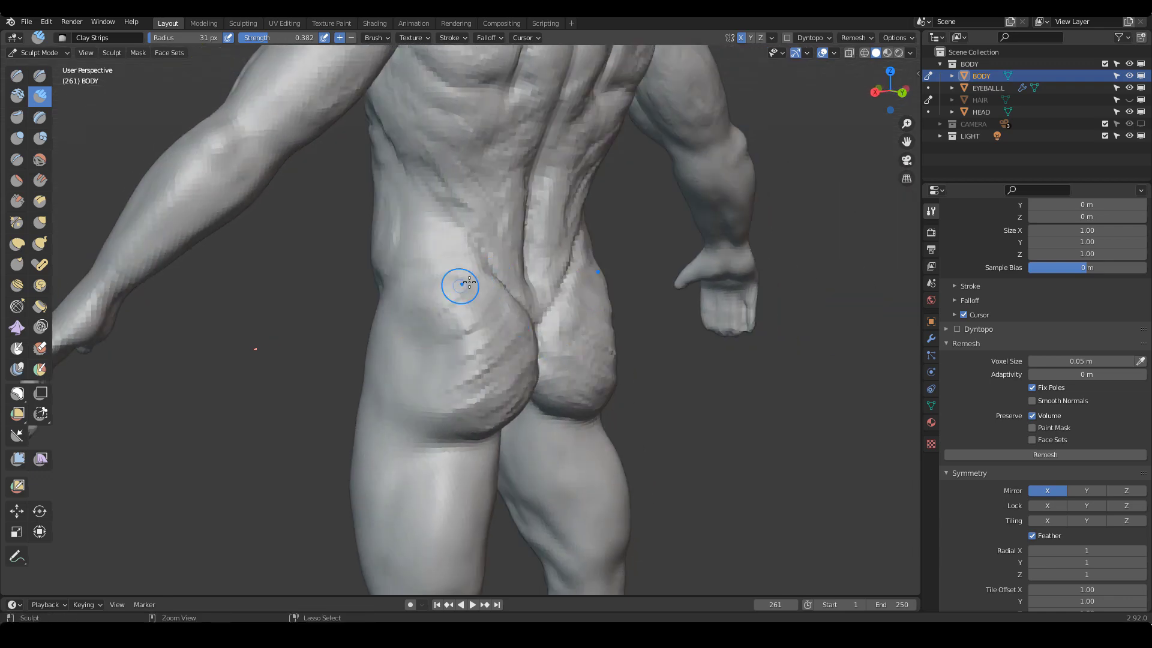
{"action": "mouse_move", "coordinate": [468, 282]}
{"action": "middle_mouse_down"}
{"action": "mouse_move", "coordinate": [483, 319]}
{"action": "mouse_move", "coordinate": [478, 355]}
{"action": "mouse_move", "coordinate": [596, 337]}
{"action": "mouse_move", "coordinate": [528, 354]}
{"action": "mouse_move", "coordinate": [532, 321]}
{"action": "mouse_move", "coordinate": [437, 296]}
{"action": "mouse_move", "coordinate": [432, 313]}
{"action": "mouse_move", "coordinate": [444, 267]}
{"action": "mouse_move", "coordinate": [462, 279]}
{"action": "mouse_move", "coordinate": [527, 275]}
{"action": "mouse_move", "coordinate": [500, 352]}
{"action": "middle_mouse_up"}
Carve the crease between the waist and the top of the hip with Draw Sharp at a 26 px radius
{"action": "key", "text": "ctrl+shift+d"}
{"action": "left_click_drag", "start_coordinate": [446, 328], "coordinate": [402, 328]}
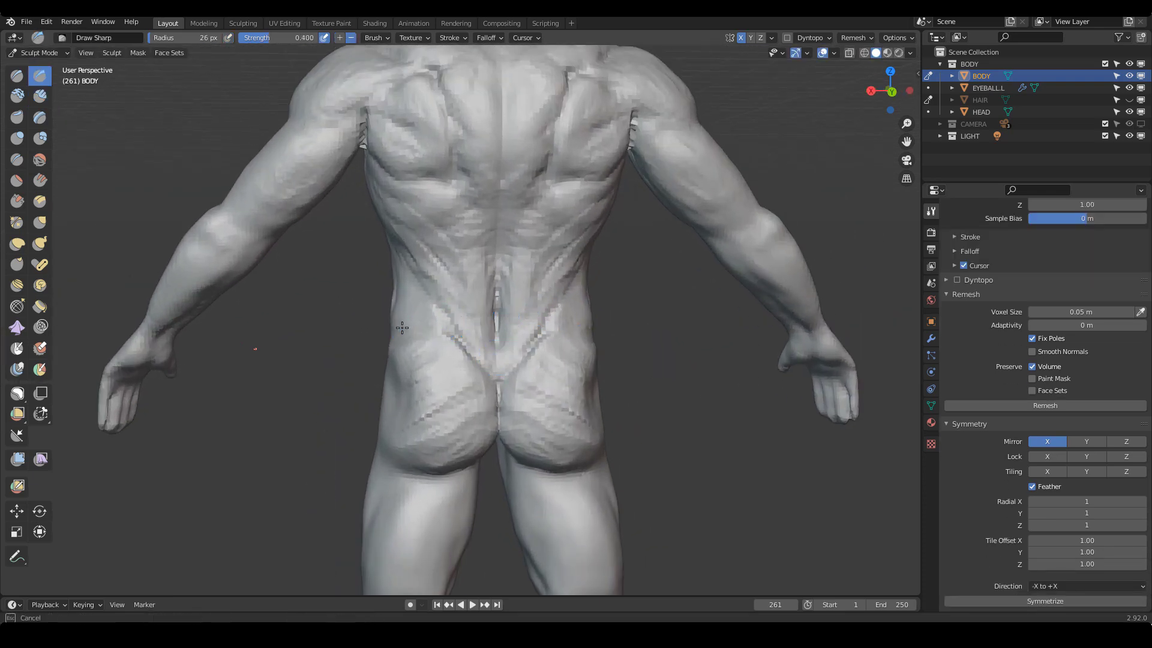
{"action": "mouse_move", "coordinate": [465, 339]}
{"action": "middle_mouse_down"}
{"action": "mouse_move", "coordinate": [516, 340]}
{"action": "mouse_move", "coordinate": [456, 337]}
{"action": "middle_mouse_up"}
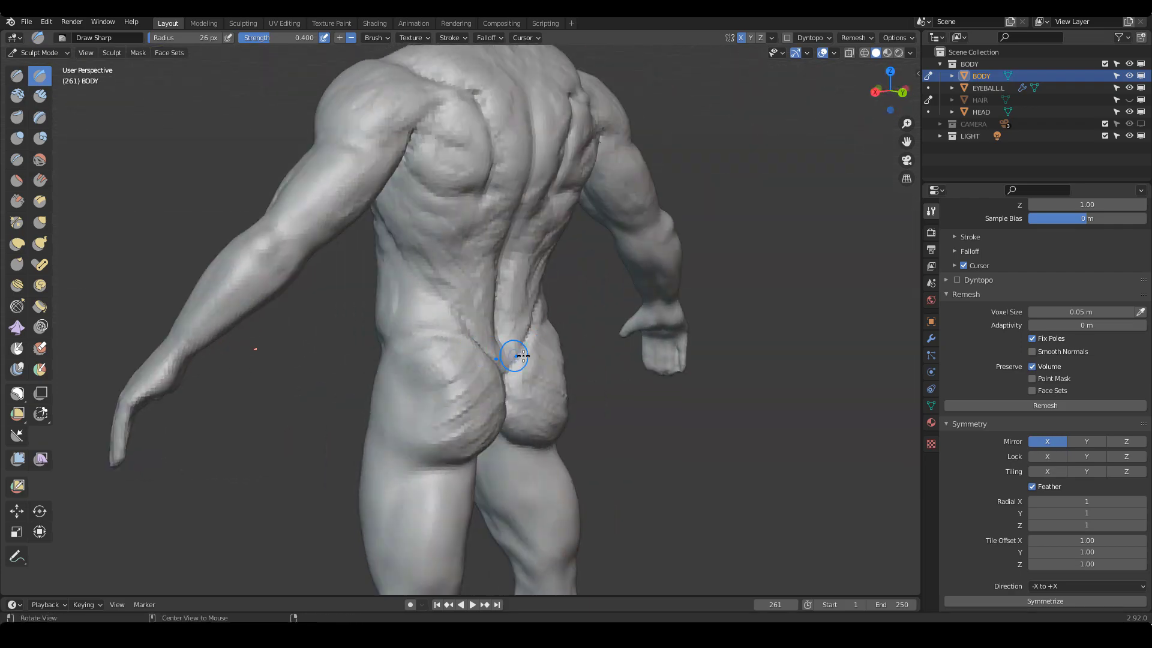
Sculpt the outer upper-arm muscles between the deltoid and the elbow with Clay Strips at a 27 px radius
{"action": "mouse_move", "coordinate": [522, 356]}
{"action": "middle_mouse_down"}
{"action": "mouse_move", "coordinate": [534, 390]}
{"action": "mouse_move", "coordinate": [548, 390]}
{"action": "mouse_move", "coordinate": [560, 347]}
{"action": "mouse_move", "coordinate": [538, 337]}
{"action": "mouse_move", "coordinate": [558, 342]}
{"action": "mouse_move", "coordinate": [488, 303]}
{"action": "mouse_move", "coordinate": [600, 327]}
{"action": "middle_mouse_up"}
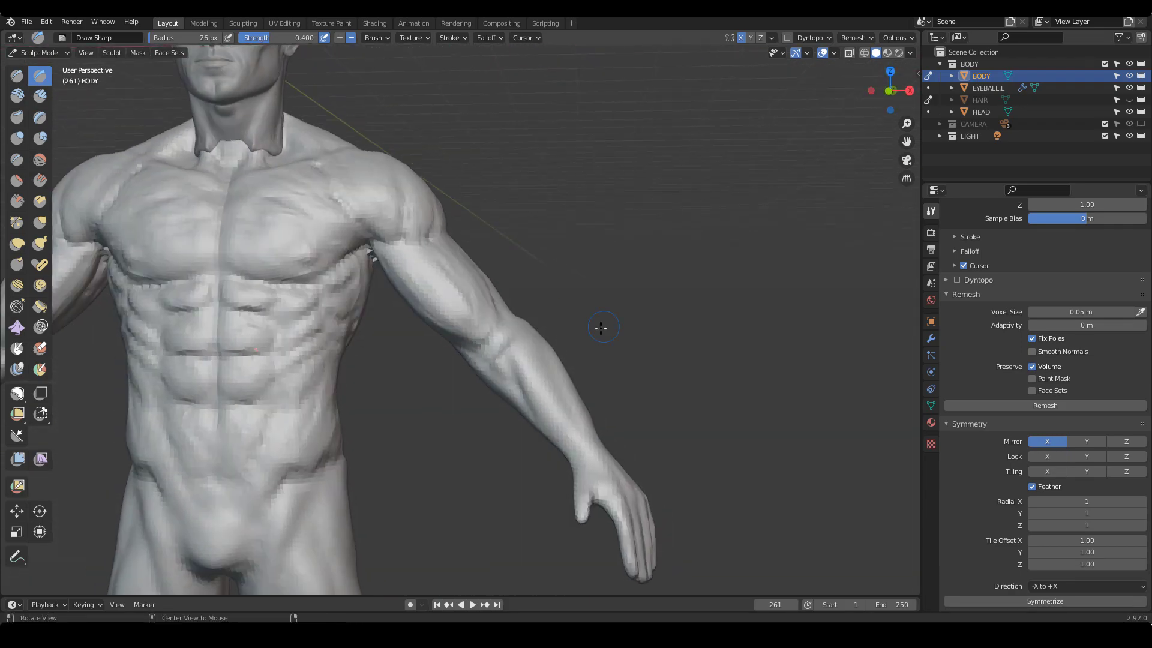
{"action": "middle_click_drag", "start_coordinate": [313, 327], "coordinate": [552, 301], "text": "shift"}
{"action": "scroll", "coordinate": [588, 373], "scroll_direction": "down", "scroll_amount": 1}
{"action": "mouse_move", "coordinate": [522, 363]}
{"action": "middle_mouse_down"}
{"action": "mouse_move", "coordinate": [588, 373]}
{"action": "mouse_move", "coordinate": [554, 355]}
{"action": "middle_mouse_up"}
{"action": "middle_click_drag", "start_coordinate": [514, 288], "coordinate": [631, 321], "text": "shift"}
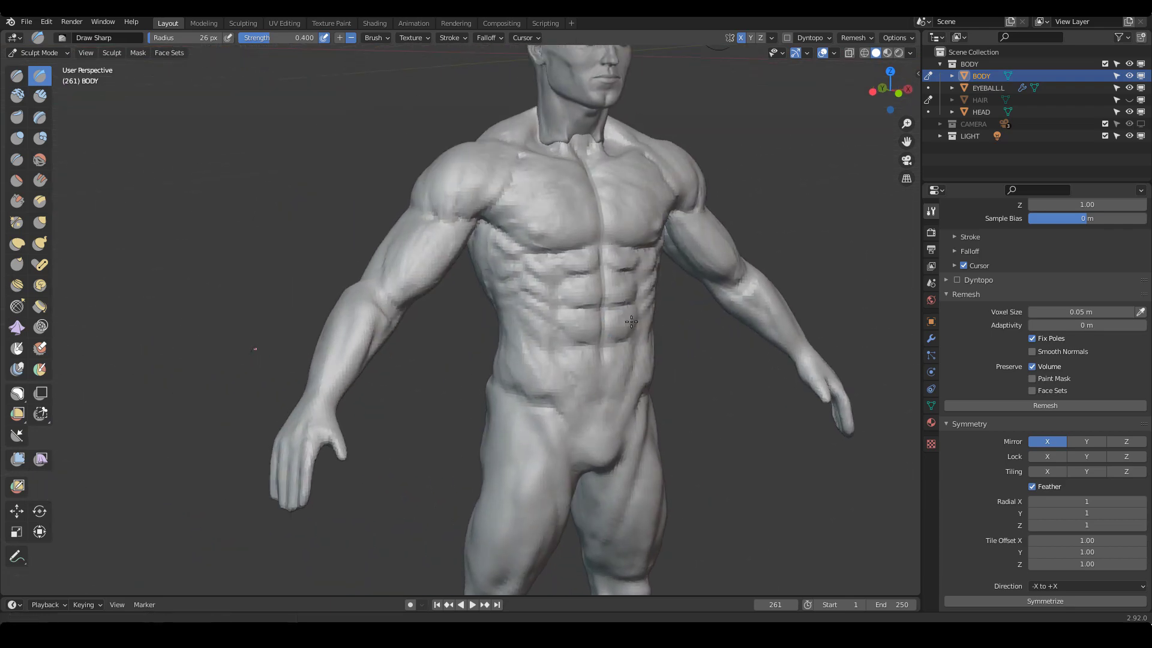
{"action": "left_click_drag", "start_coordinate": [408, 315], "coordinate": [618, 324], "text": "alt"}
{"action": "mouse_move", "coordinate": [468, 306]}
{"action": "left_mouse_down", "text": "alt+shift"}
{"action": "mouse_move", "coordinate": [662, 333]}
{"action": "mouse_move", "coordinate": [536, 337]}
{"action": "mouse_move", "coordinate": [584, 318]}
{"action": "mouse_move", "coordinate": [554, 319]}
{"action": "mouse_move", "coordinate": [643, 306]}
{"action": "mouse_move", "coordinate": [576, 327]}
{"action": "mouse_move", "coordinate": [600, 330]}
{"action": "mouse_move", "coordinate": [560, 291]}
{"action": "mouse_move", "coordinate": [578, 285]}
{"action": "mouse_move", "coordinate": [543, 240]}
{"action": "mouse_move", "coordinate": [600, 228]}
{"action": "mouse_move", "coordinate": [495, 227]}
{"action": "mouse_move", "coordinate": [514, 211]}
{"action": "left_mouse_up", "text": "alt+shift"}
{"action": "key", "text": "c"}
{"action": "key", "text": "f"}
{"action": "left_click", "coordinate": [563, 249]}
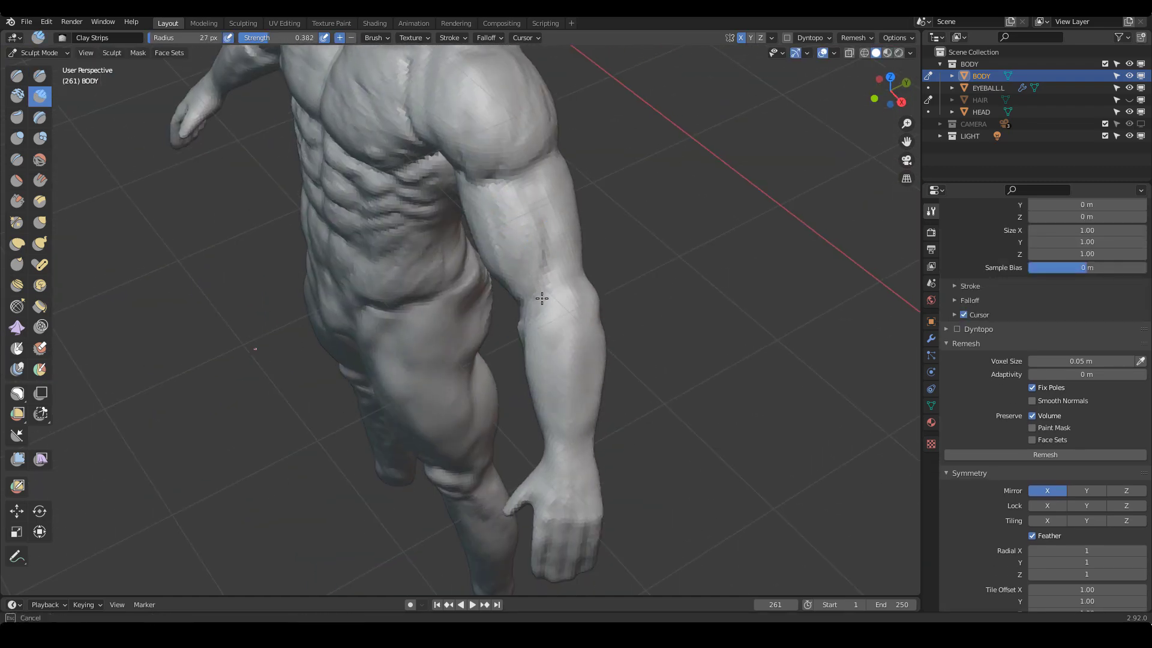
{"action": "left_click_drag", "start_coordinate": [542, 299], "coordinate": [505, 201], "text": "alt"}
{"action": "left_click_drag", "start_coordinate": [543, 245], "coordinate": [558, 241], "text": "alt"}
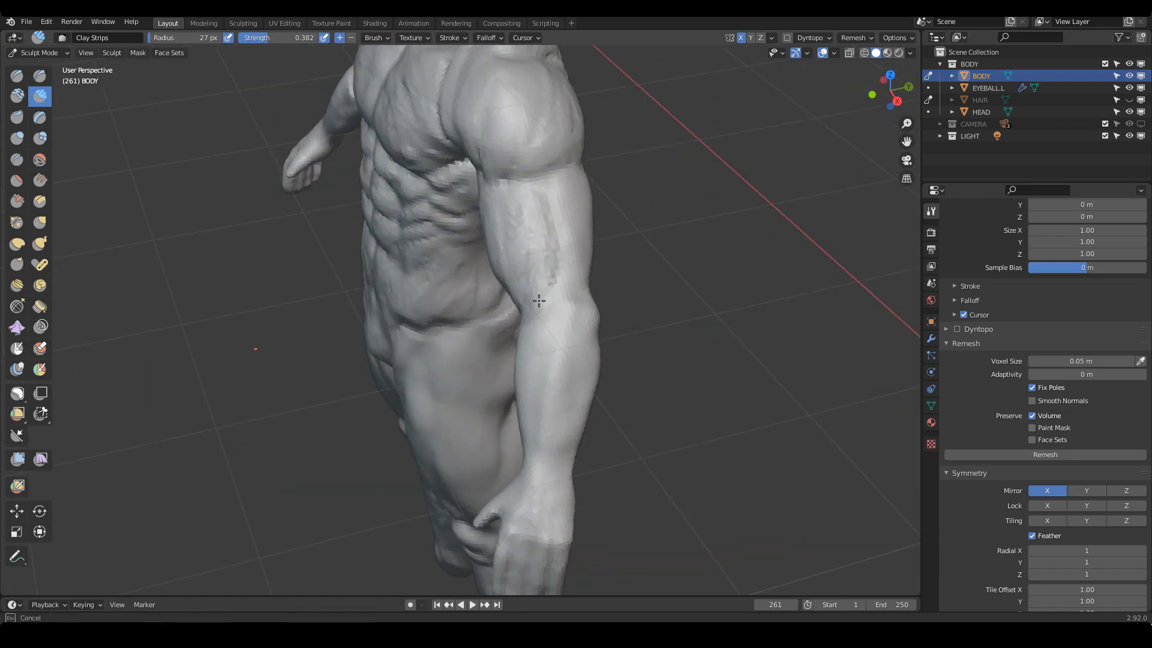
Build up the muscles running from the upper arm into the elbow with Clay Strips at a 29 px radius
{"action": "mouse_move", "coordinate": [539, 300]}
{"action": "left_mouse_down", "text": "alt"}
{"action": "mouse_move", "coordinate": [526, 297]}
{"action": "mouse_move", "coordinate": [580, 263]}
{"action": "mouse_move", "coordinate": [569, 232]}
{"action": "mouse_move", "coordinate": [594, 240]}
{"action": "mouse_move", "coordinate": [568, 280]}
{"action": "mouse_move", "coordinate": [517, 288]}
{"action": "mouse_move", "coordinate": [552, 246]}
{"action": "mouse_move", "coordinate": [603, 257]}
{"action": "mouse_move", "coordinate": [475, 299]}
{"action": "mouse_move", "coordinate": [464, 329]}
{"action": "left_mouse_up", "text": "alt"}
{"action": "middle_click_drag", "start_coordinate": [471, 355], "coordinate": [461, 281]}
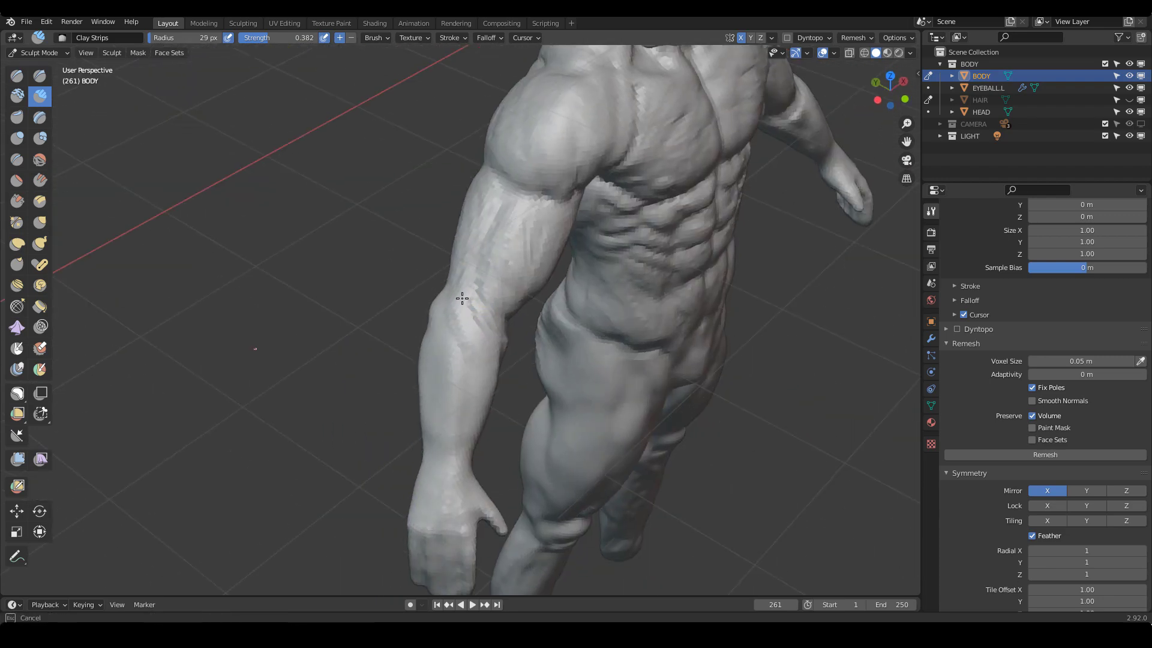
{"action": "mouse_move", "coordinate": [467, 324]}
{"action": "middle_mouse_down"}
{"action": "mouse_move", "coordinate": [456, 309]}
{"action": "mouse_move", "coordinate": [493, 323]}
{"action": "middle_mouse_up"}
Define the muscle separations around the elbow and upper forearm with Draw Sharp and Clay Strips, undoing the last two changes
{"action": "key", "text": "1"}
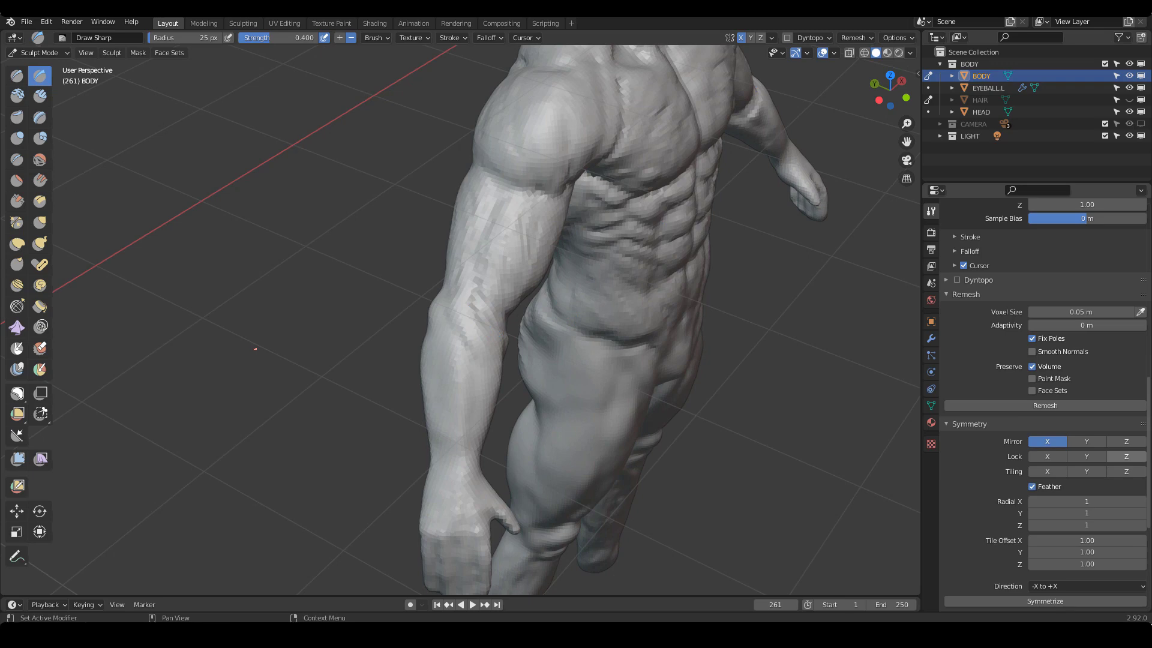
{"action": "middle_click_drag", "start_coordinate": [791, 380], "coordinate": [560, 329]}
{"action": "mouse_move", "coordinate": [561, 330]}
{"action": "left_mouse_down", "text": "alt"}
{"action": "mouse_move", "coordinate": [543, 334]}
{"action": "mouse_move", "coordinate": [529, 413]}
{"action": "left_mouse_up", "text": "alt"}
{"action": "key", "text": "c"}
{"action": "key", "text": "ctrl+z"}
{"action": "key", "text": "ctrl+z"}
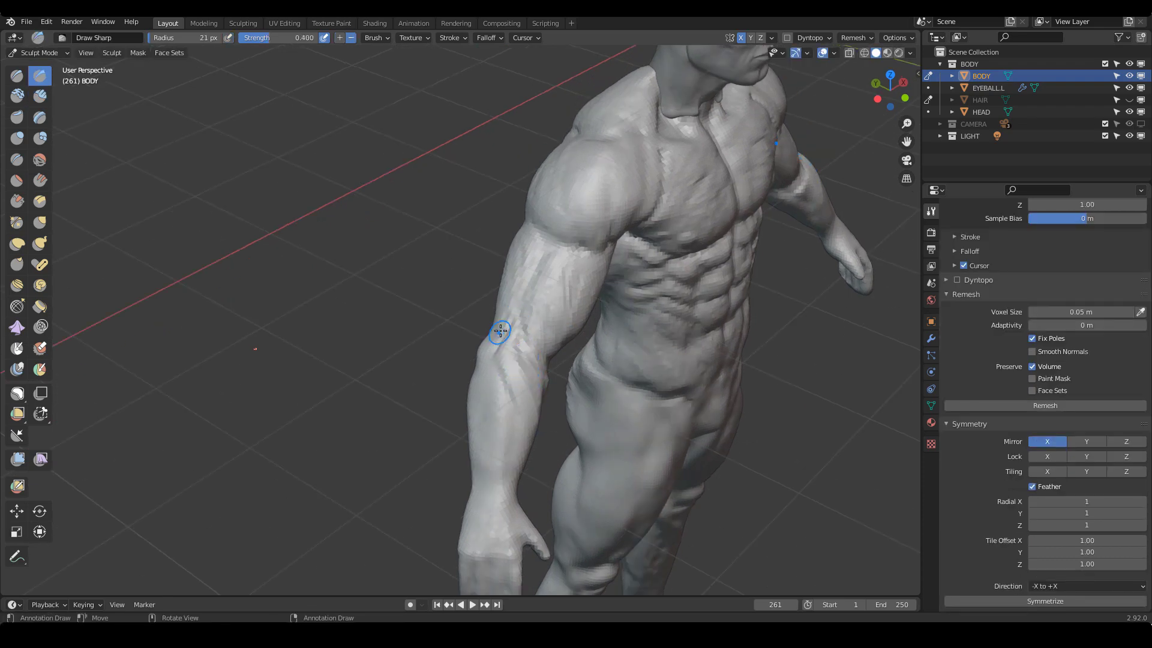
Adjust the form around the elbow with the Grab brush at a 48 px radius and 0.715 strength
{"action": "mouse_move", "coordinate": [510, 399]}
{"action": "middle_mouse_down"}
{"action": "mouse_move", "coordinate": [473, 356]}
{"action": "mouse_move", "coordinate": [505, 334]}
{"action": "middle_mouse_up"}
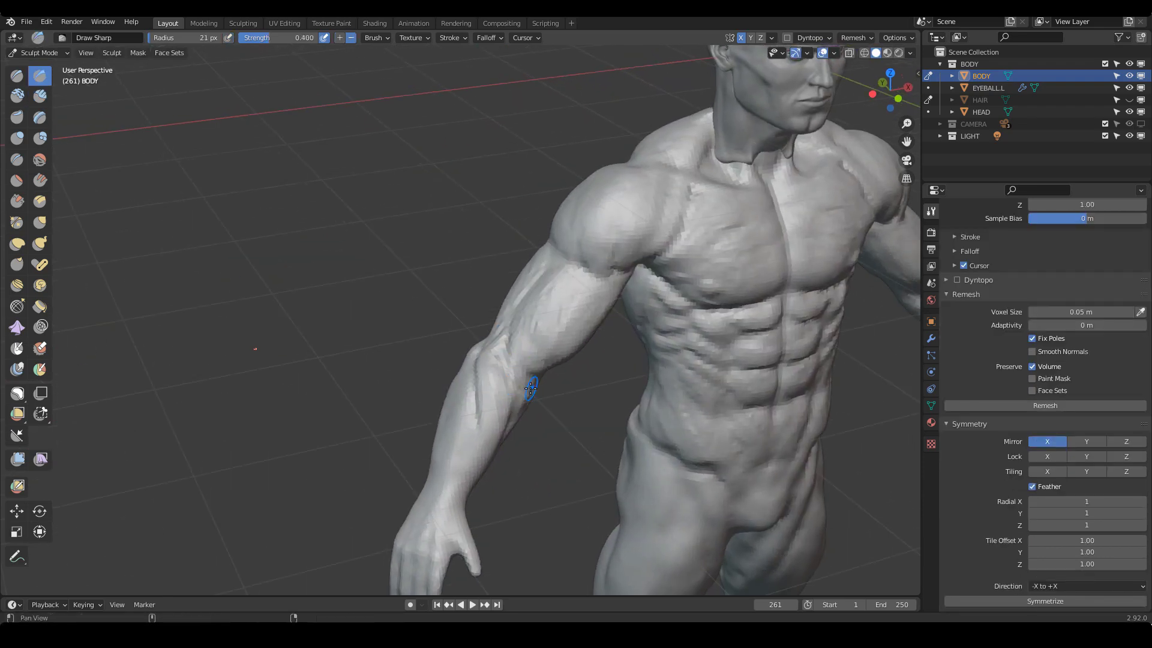
{"action": "mouse_move", "coordinate": [530, 389]}
{"action": "middle_mouse_down"}
{"action": "mouse_move", "coordinate": [597, 337]}
{"action": "mouse_move", "coordinate": [548, 335]}
{"action": "middle_mouse_up"}
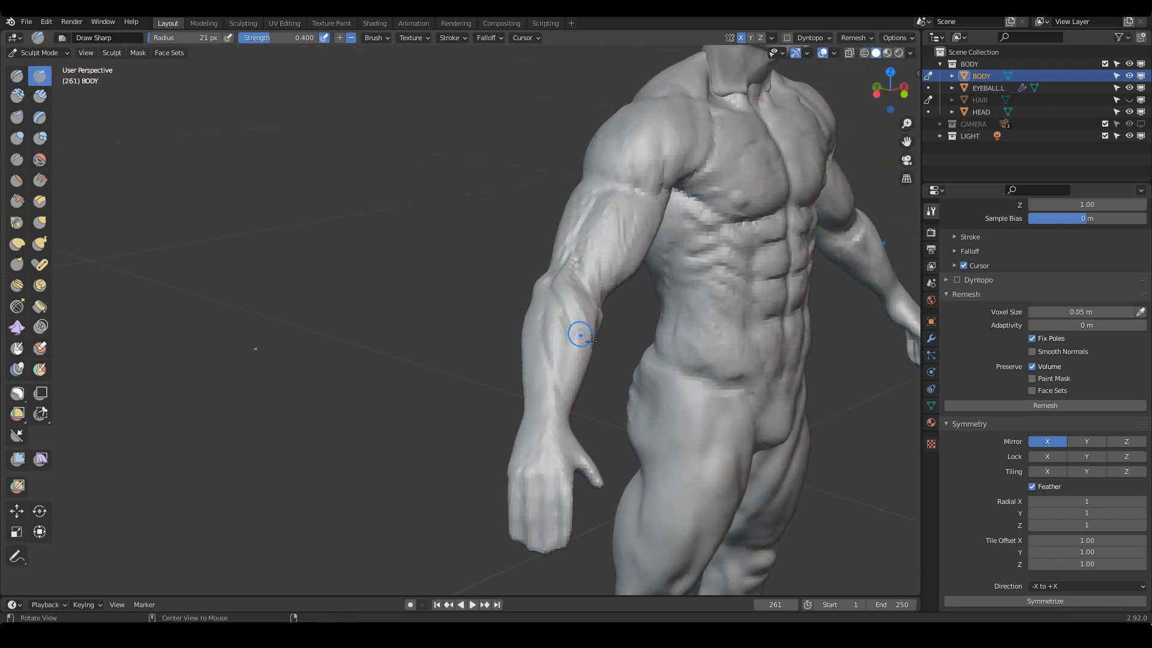
{"action": "mouse_move", "coordinate": [592, 342]}
{"action": "left_mouse_down", "text": "alt"}
{"action": "mouse_move", "coordinate": [599, 362]}
{"action": "mouse_move", "coordinate": [533, 334]}
{"action": "mouse_move", "coordinate": [561, 356]}
{"action": "left_mouse_up", "text": "alt"}
{"action": "key", "text": "g"}
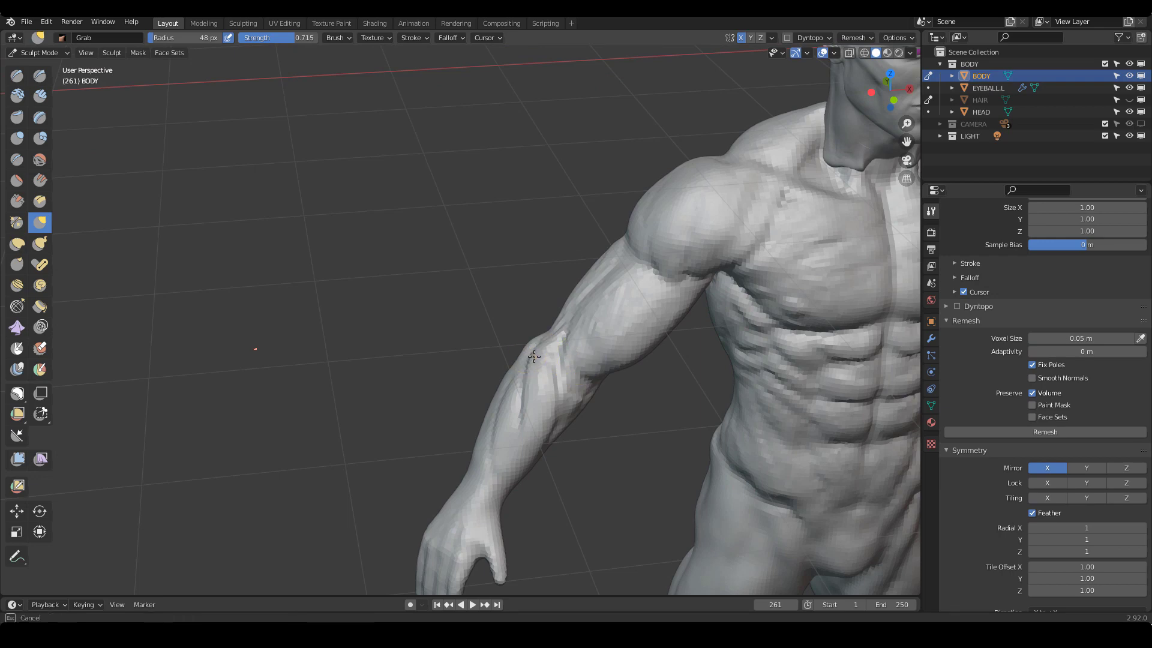
{"action": "mouse_move", "coordinate": [531, 357]}
{"action": "middle_mouse_down"}
{"action": "mouse_move", "coordinate": [419, 350]}
{"action": "mouse_move", "coordinate": [632, 368]}
{"action": "mouse_move", "coordinate": [535, 343]}
{"action": "middle_mouse_up"}
{"action": "left_click_drag", "start_coordinate": [536, 343], "coordinate": [543, 389], "text": "alt"}
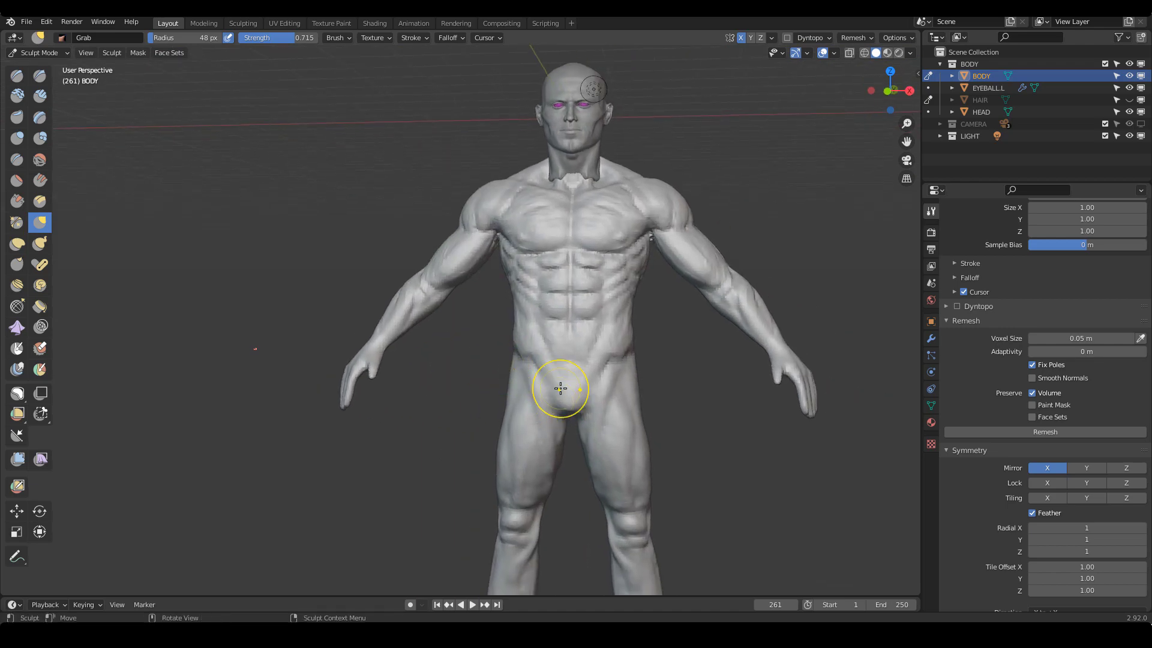
Examine how both hands are oriented relative to the forearms and legs from the front
{"action": "middle_click_drag", "start_coordinate": [561, 388], "coordinate": [559, 387], "text": "ctrl"}
{"action": "mouse_move", "coordinate": [648, 387]}
{"action": "middle_mouse_down", "text": "shift"}
{"action": "mouse_move", "coordinate": [527, 340]}
{"action": "mouse_move", "coordinate": [561, 335]}
{"action": "mouse_move", "coordinate": [564, 320]}
{"action": "middle_mouse_up", "text": "shift"}
{"action": "middle_click_drag", "start_coordinate": [625, 350], "coordinate": [635, 410], "text": "shift"}
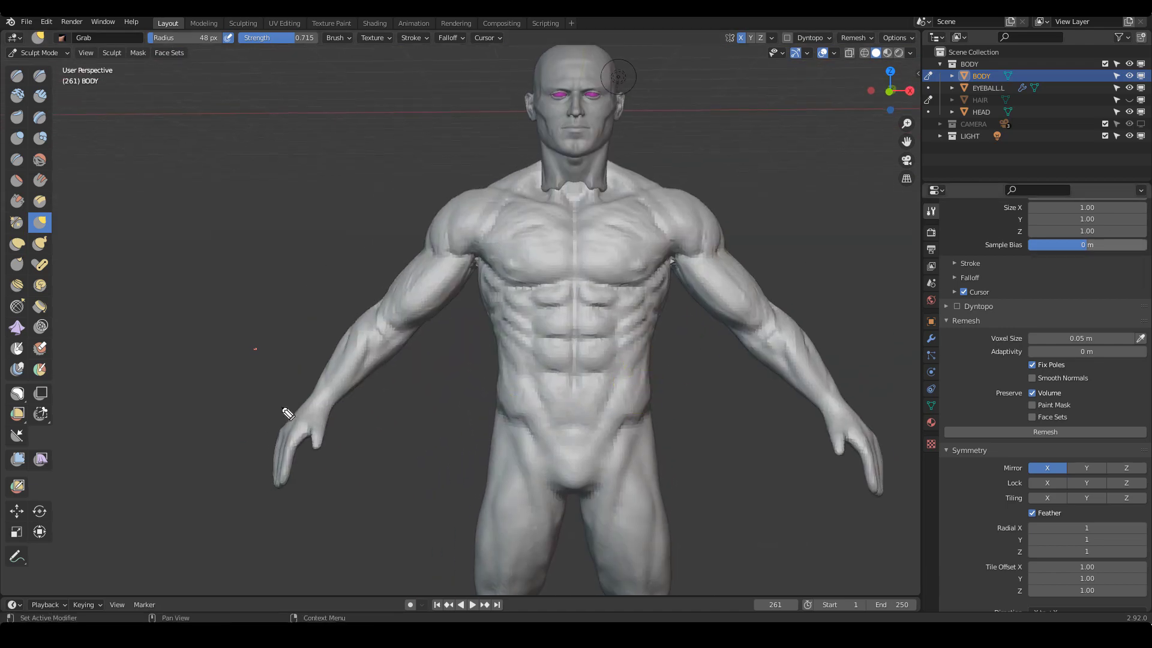
{"action": "left_click_drag", "start_coordinate": [366, 441], "coordinate": [270, 408]}
{"action": "left_click_drag", "start_coordinate": [819, 421], "coordinate": [883, 494]}
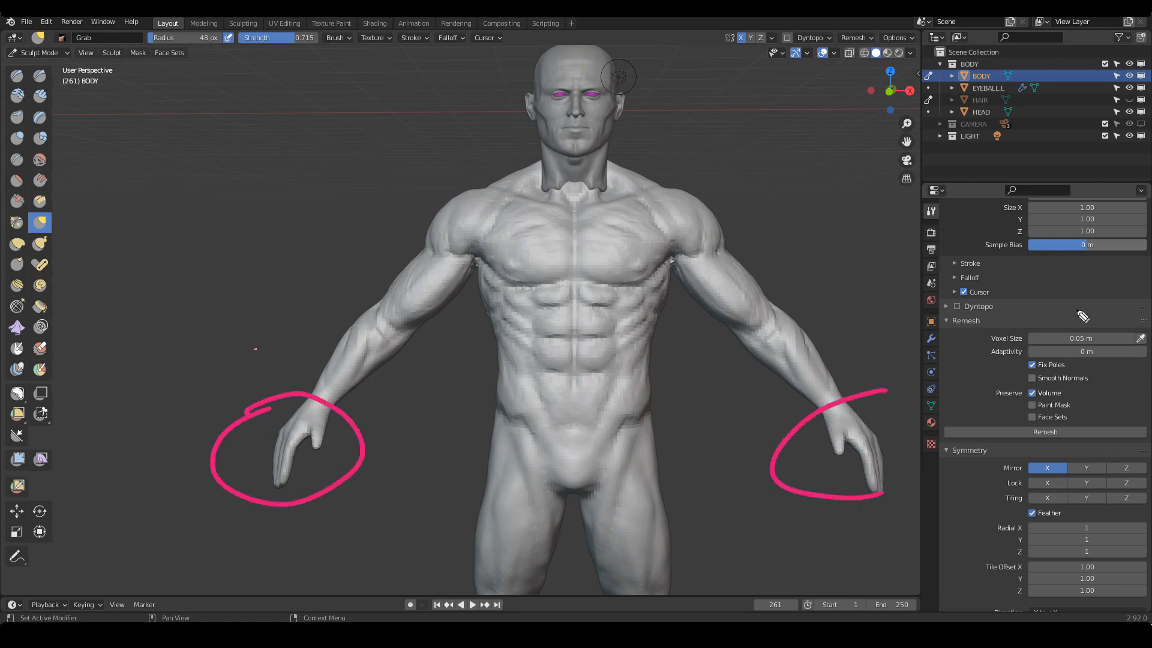
{"action": "key", "text": "Escape"}
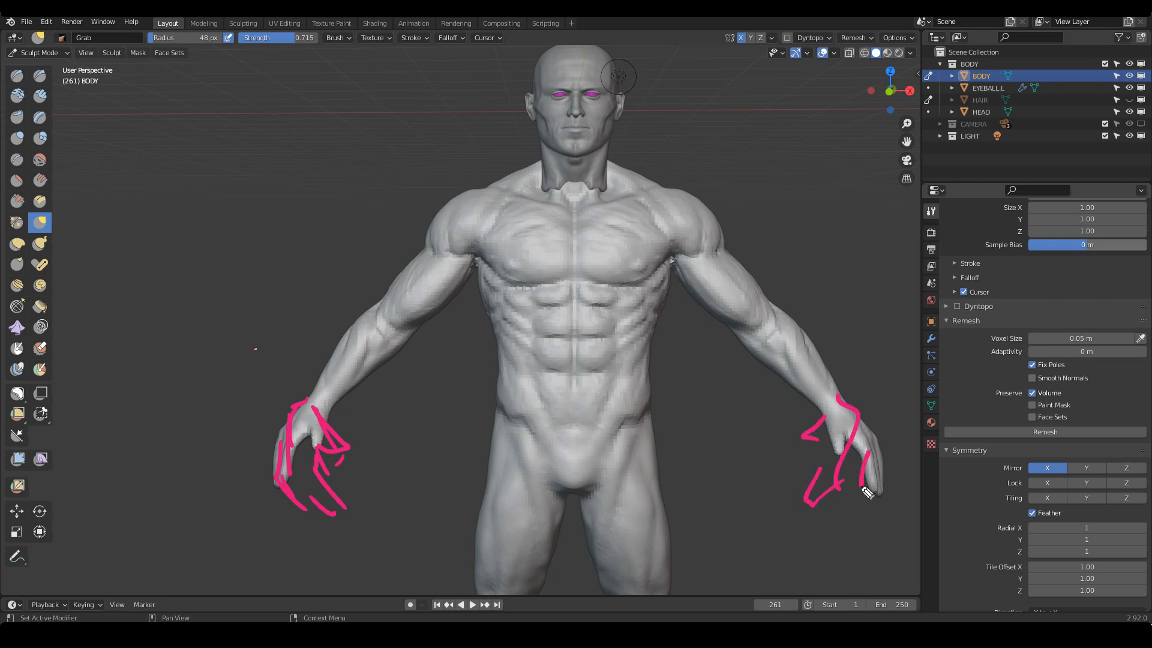
{"action": "key", "text": "Escape"}
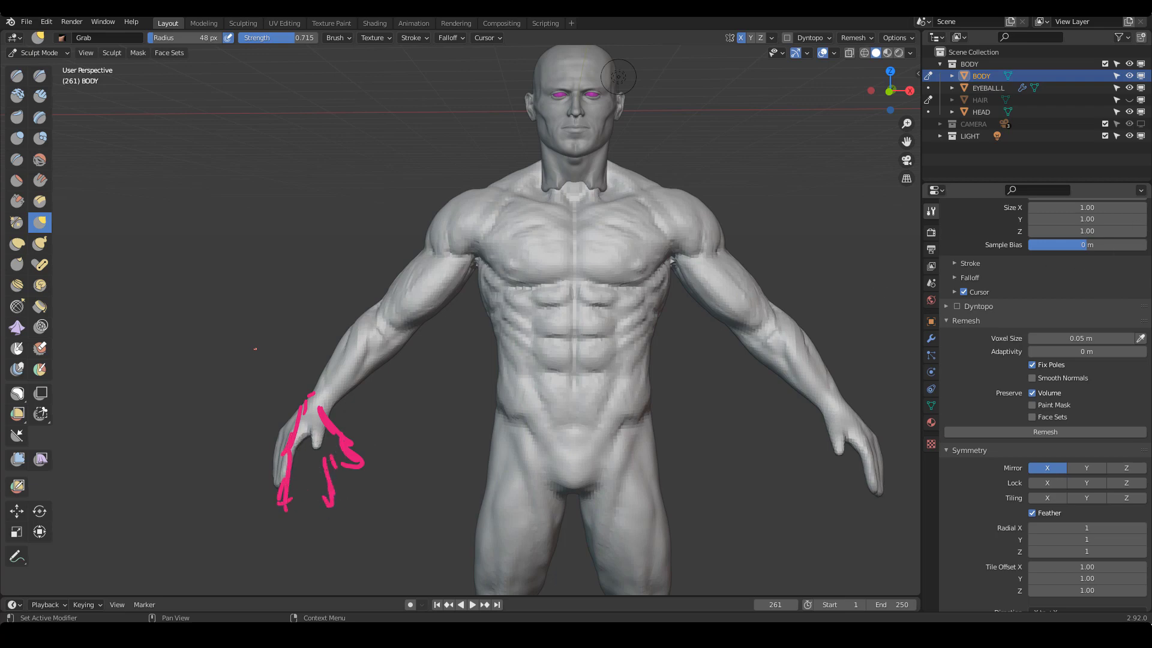
{"action": "scroll", "coordinate": [668, 413], "scroll_direction": "down", "scroll_amount": 3}
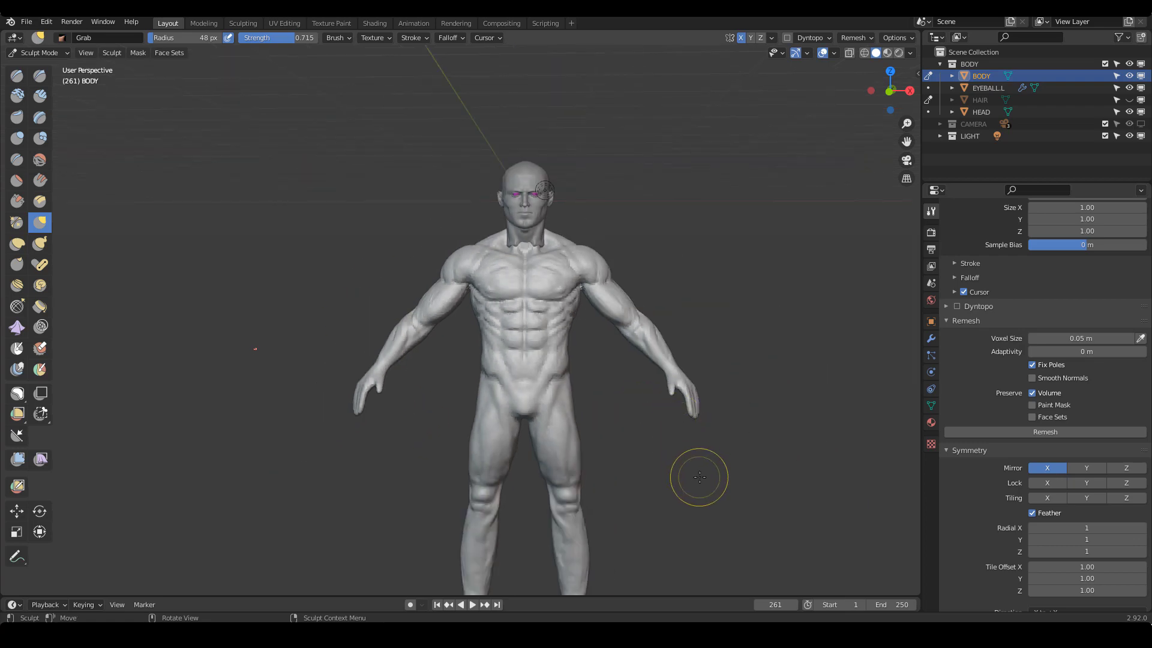
{"action": "scroll", "coordinate": [674, 476], "scroll_direction": "up", "scroll_amount": 4}
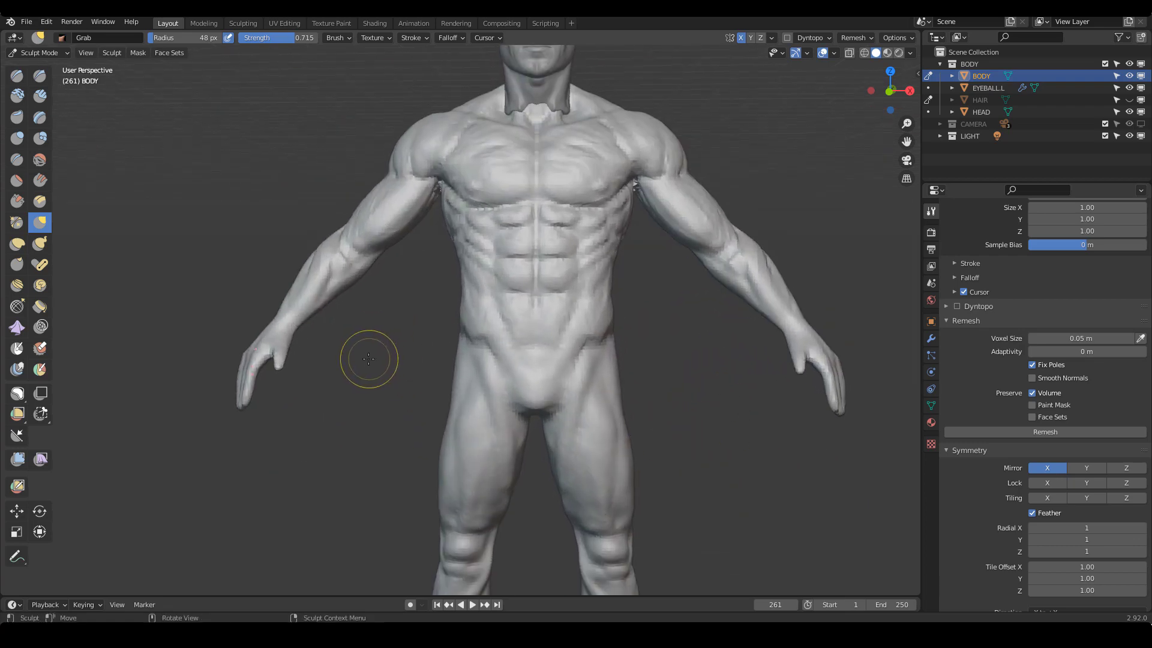
Mask both hands up to the wrists with Lasso Mask in the front orthographic view
{"action": "scroll", "coordinate": [369, 359], "scroll_direction": "up", "scroll_amount": 1}
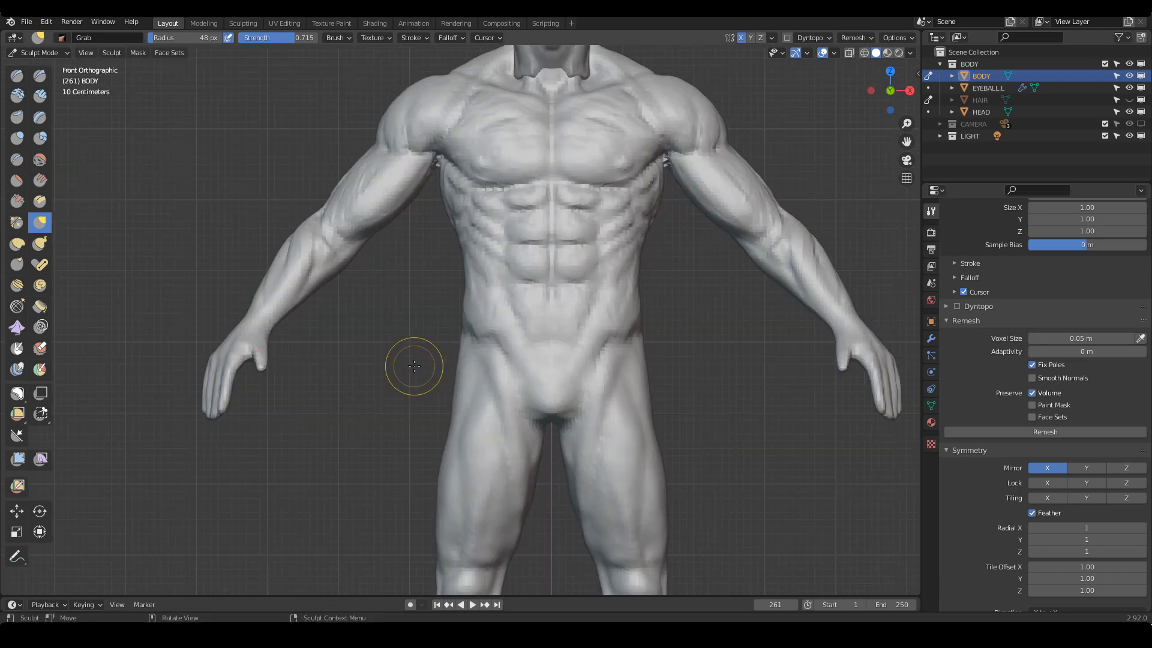
{"action": "middle_click_drag", "start_coordinate": [413, 362], "coordinate": [416, 346], "text": "alt"}
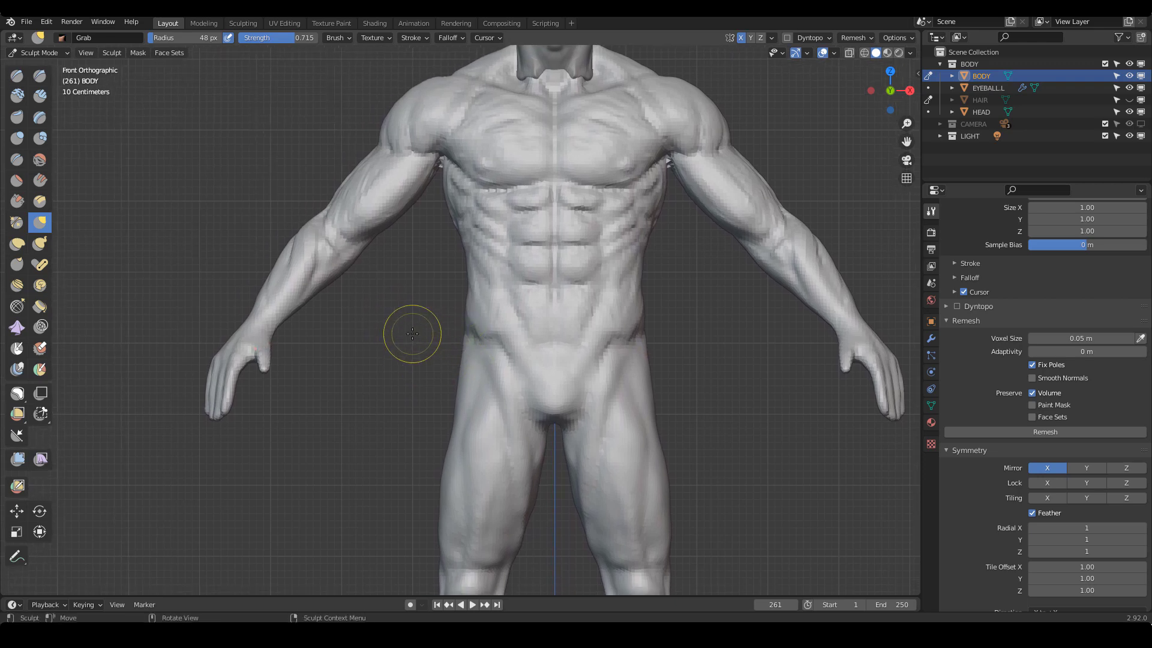
{"action": "key", "text": "m"}
{"action": "mouse_move", "coordinate": [327, 313]}
{"action": "middle_mouse_down", "text": "ctrl"}
{"action": "mouse_move", "coordinate": [321, 372]}
{"action": "mouse_move", "coordinate": [384, 394]}
{"action": "mouse_move", "coordinate": [360, 432]}
{"action": "middle_mouse_up", "text": "ctrl"}
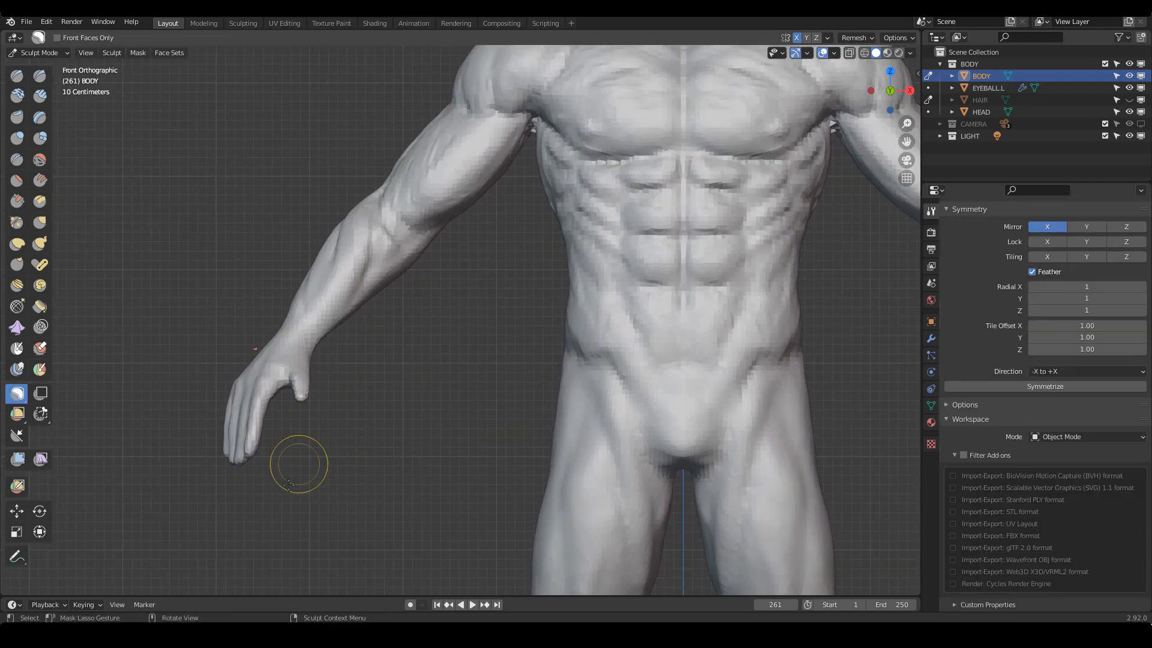
{"action": "mouse_move", "coordinate": [270, 507]}
{"action": "left_mouse_down"}
{"action": "mouse_move", "coordinate": [329, 404]}
{"action": "mouse_move", "coordinate": [239, 348]}
{"action": "mouse_move", "coordinate": [219, 471]}
{"action": "left_mouse_up"}
{"action": "mouse_move", "coordinate": [372, 359]}
{"action": "middle_mouse_down", "text": "shift"}
{"action": "mouse_move", "coordinate": [638, 368]}
{"action": "mouse_move", "coordinate": [552, 375]}
{"action": "middle_mouse_up", "text": "shift"}
{"action": "mouse_move", "coordinate": [706, 519]}
{"action": "left_mouse_down"}
{"action": "mouse_move", "coordinate": [817, 442]}
{"action": "mouse_move", "coordinate": [690, 378]}
{"action": "left_mouse_up"}
{"action": "middle_click_drag", "start_coordinate": [624, 429], "coordinate": [812, 420], "text": "shift"}
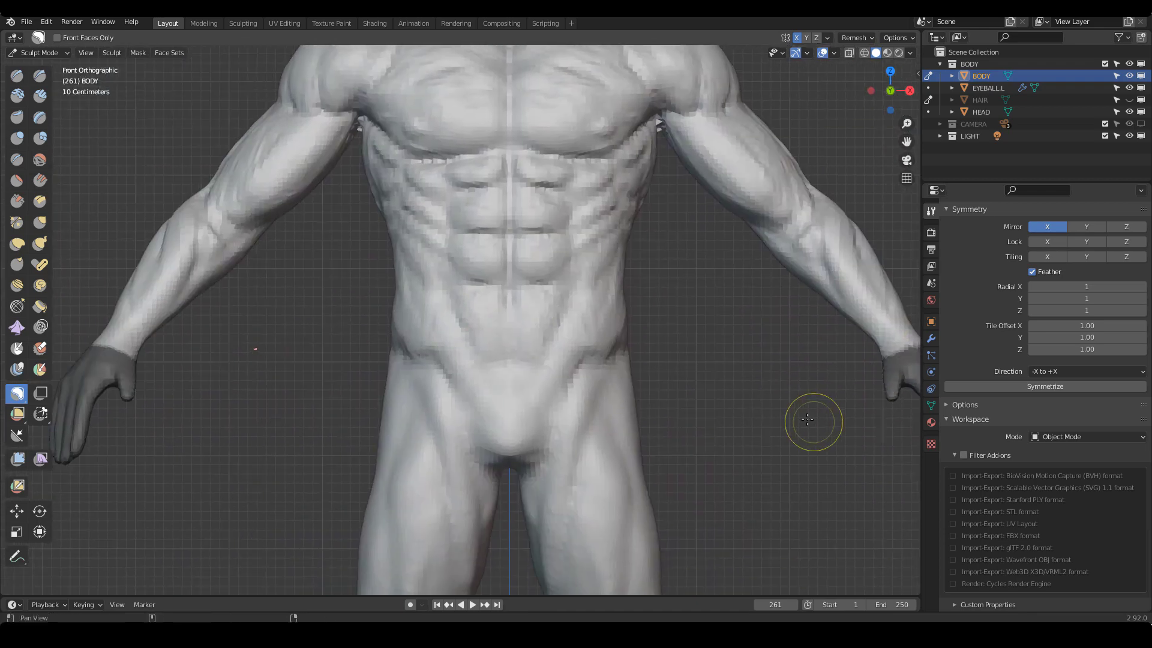
Paint the mask transition around both wrists with the Mask brush, enlarging its radius to 83 px
{"action": "key", "text": "m"}
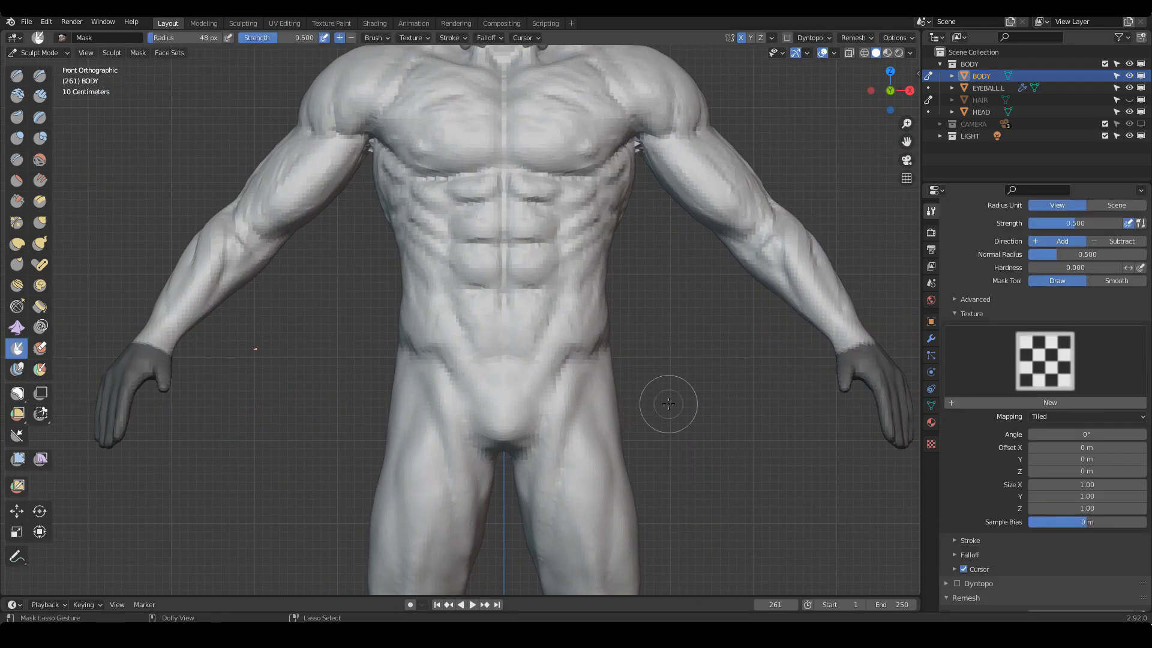
{"action": "left_click_drag", "start_coordinate": [137, 347], "coordinate": [136, 340]}
{"action": "middle_click_drag", "start_coordinate": [192, 351], "coordinate": [759, 350]}
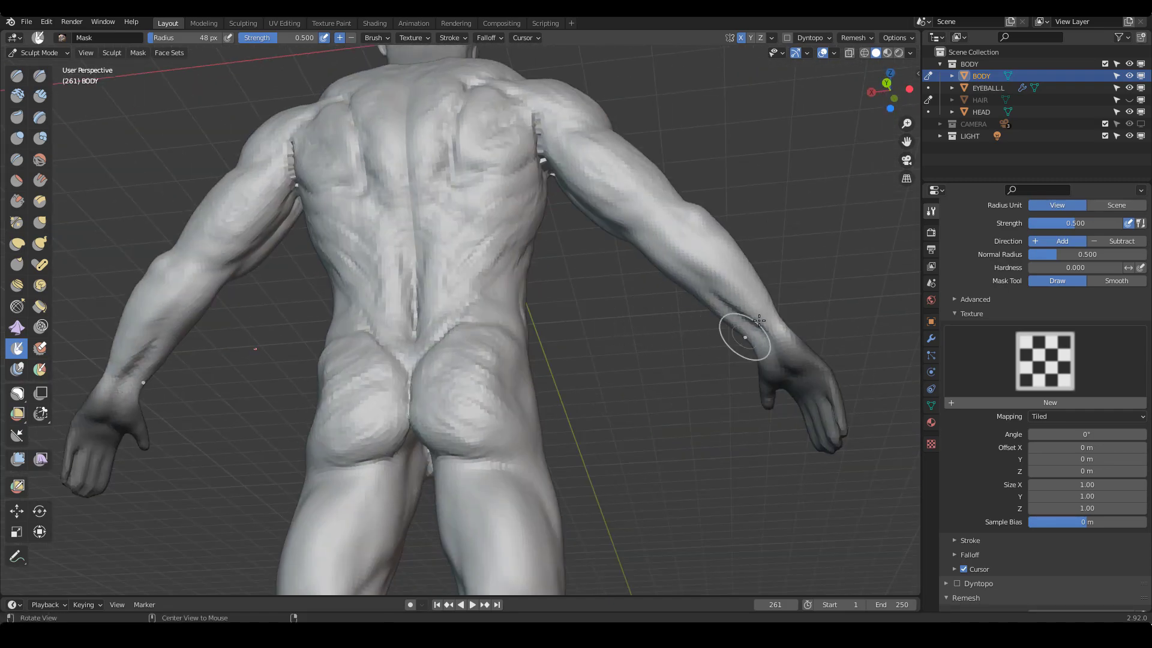
{"action": "left_click_drag", "start_coordinate": [759, 321], "coordinate": [648, 354], "text": "alt"}
{"action": "key", "text": "f"}
{"action": "left_click", "coordinate": [780, 340]}
{"action": "mouse_move", "coordinate": [776, 340]}
{"action": "left_mouse_down", "text": "alt"}
{"action": "mouse_move", "coordinate": [634, 489]}
{"action": "mouse_move", "coordinate": [606, 474]}
{"action": "mouse_move", "coordinate": [524, 473]}
{"action": "mouse_move", "coordinate": [534, 474]}
{"action": "left_mouse_up", "text": "alt"}
{"action": "mouse_move", "coordinate": [558, 480]}
{"action": "middle_mouse_down", "text": "shift"}
{"action": "mouse_move", "coordinate": [622, 409]}
{"action": "mouse_move", "coordinate": [481, 404]}
{"action": "middle_mouse_up", "text": "shift"}
{"action": "left_click_drag", "start_coordinate": [195, 320], "coordinate": [177, 316]}
{"action": "middle_click_drag", "start_coordinate": [204, 319], "coordinate": [163, 326]}
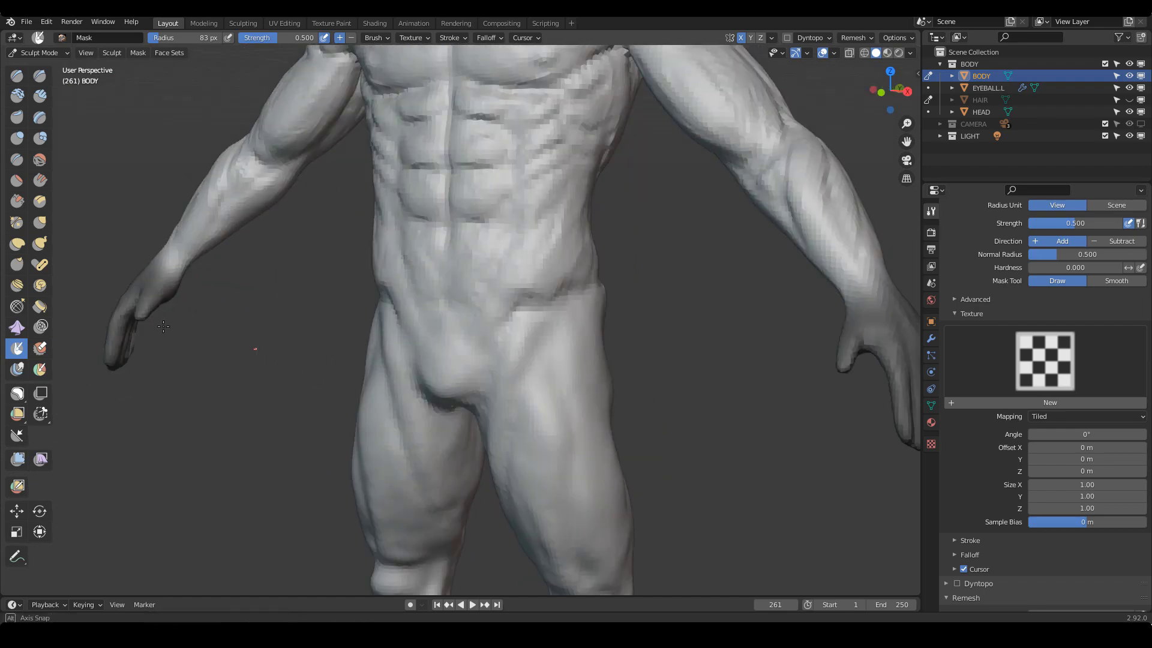
Even out the hand and wrist mask with the Mask brush at a 63 px radius, and invert the mask
{"action": "mouse_move", "coordinate": [174, 327]}
{"action": "left_mouse_down", "text": "alt+shift"}
{"action": "mouse_move", "coordinate": [321, 342]}
{"action": "mouse_move", "coordinate": [432, 309]}
{"action": "mouse_move", "coordinate": [468, 333]}
{"action": "left_mouse_up", "text": "alt+shift"}
{"action": "key", "text": "f"}
{"action": "left_click", "coordinate": [592, 360]}
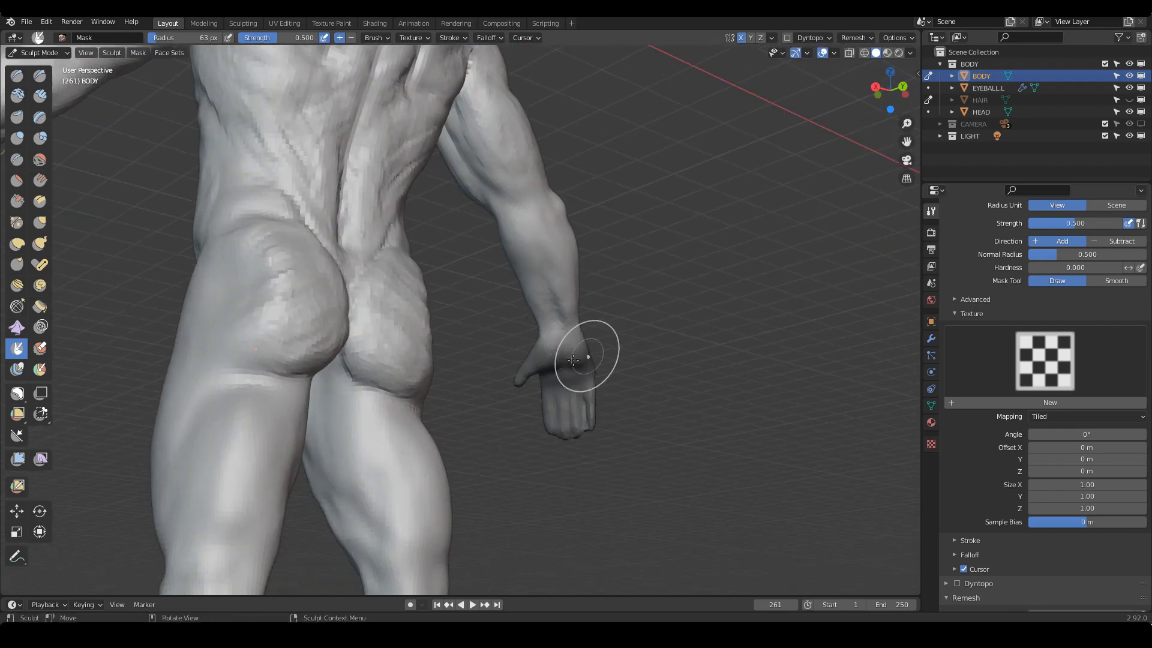
{"action": "mouse_move", "coordinate": [576, 359]}
{"action": "left_mouse_down"}
{"action": "mouse_move", "coordinate": [549, 347]}
{"action": "mouse_move", "coordinate": [666, 352]}
{"action": "left_mouse_up"}
{"action": "left_click_drag", "start_coordinate": [265, 295], "coordinate": [458, 391], "text": "alt"}
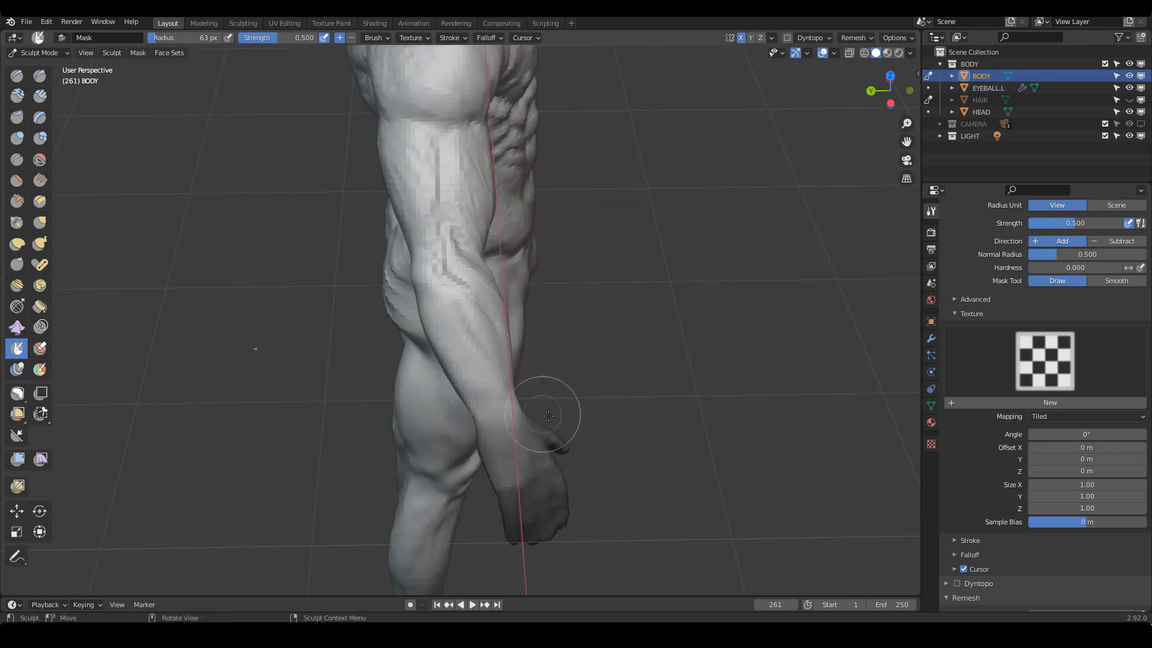
{"action": "mouse_move", "coordinate": [543, 420]}
{"action": "left_mouse_down", "text": "alt"}
{"action": "mouse_move", "coordinate": [592, 336]}
{"action": "mouse_move", "coordinate": [638, 379]}
{"action": "mouse_move", "coordinate": [637, 342]}
{"action": "mouse_move", "coordinate": [468, 375]}
{"action": "mouse_move", "coordinate": [475, 392]}
{"action": "mouse_move", "coordinate": [470, 360]}
{"action": "mouse_move", "coordinate": [553, 309]}
{"action": "mouse_move", "coordinate": [527, 411]}
{"action": "mouse_move", "coordinate": [433, 359]}
{"action": "left_mouse_up", "text": "alt"}
{"action": "scroll", "coordinate": [640, 378], "scroll_direction": "down", "scroll_amount": 3}
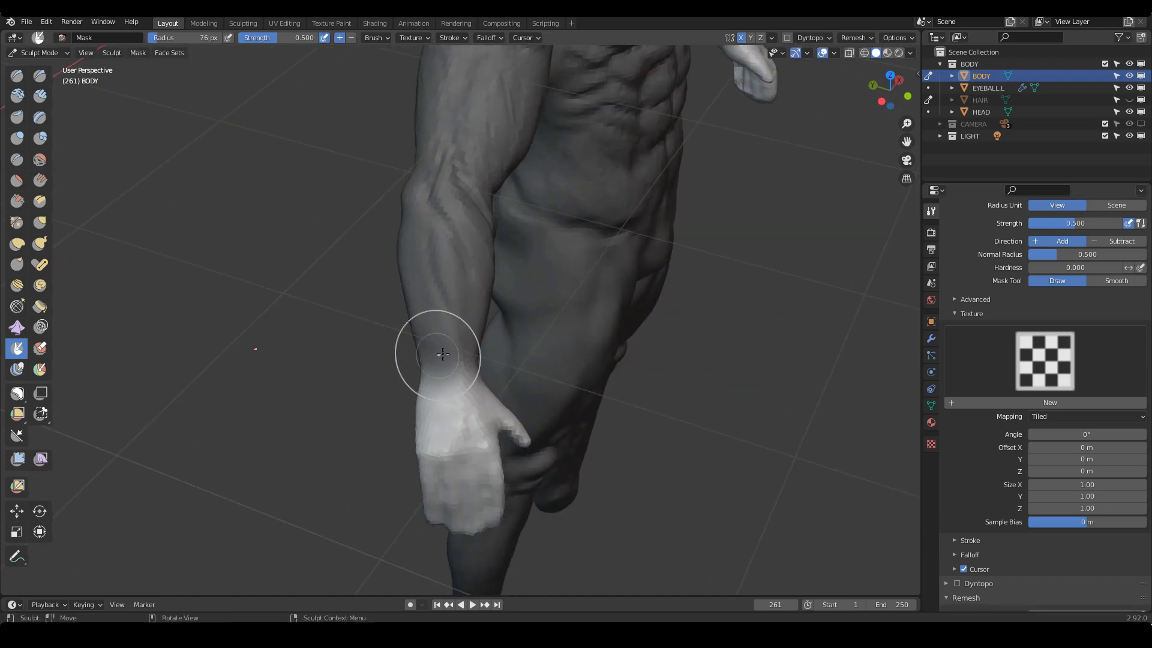
Lasso-mask the torso and legs from the front, keeping both hands unmasked
{"action": "mouse_move", "coordinate": [442, 354]}
{"action": "middle_mouse_down"}
{"action": "mouse_move", "coordinate": [700, 262]}
{"action": "mouse_move", "coordinate": [536, 285]}
{"action": "mouse_move", "coordinate": [414, 264]}
{"action": "mouse_move", "coordinate": [283, 264]}
{"action": "mouse_move", "coordinate": [447, 274]}
{"action": "mouse_move", "coordinate": [488, 313]}
{"action": "mouse_move", "coordinate": [483, 285]}
{"action": "middle_mouse_up"}
{"action": "middle_click_drag", "start_coordinate": [554, 285], "coordinate": [498, 342], "text": "alt"}
{"action": "key", "text": "shift+m"}
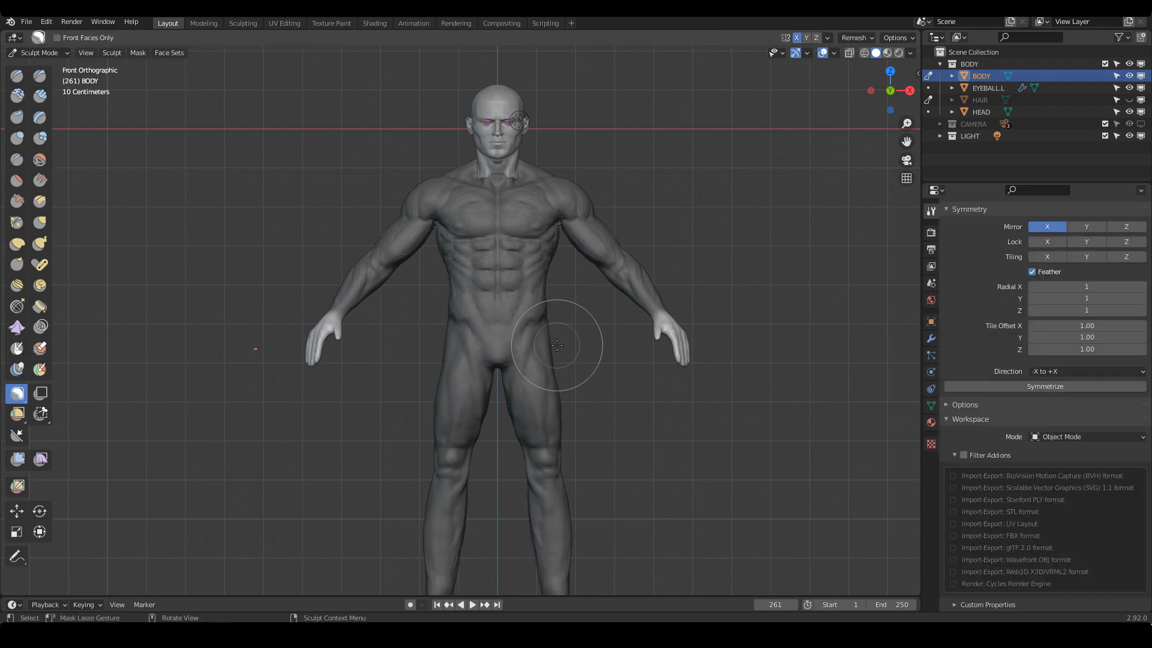
{"action": "mouse_move", "coordinate": [447, 216]}
{"action": "middle_mouse_down", "text": "ctrl"}
{"action": "mouse_move", "coordinate": [512, 329]}
{"action": "mouse_move", "coordinate": [504, 272]}
{"action": "middle_mouse_up", "text": "ctrl"}
{"action": "middle_click_drag", "start_coordinate": [552, 330], "coordinate": [486, 380], "text": "ctrl"}
{"action": "mouse_move", "coordinate": [543, 534]}
{"action": "left_mouse_down"}
{"action": "mouse_move", "coordinate": [444, 555]}
{"action": "mouse_move", "coordinate": [368, 246]}
{"action": "mouse_move", "coordinate": [414, 99]}
{"action": "mouse_move", "coordinate": [573, 168]}
{"action": "left_mouse_up"}
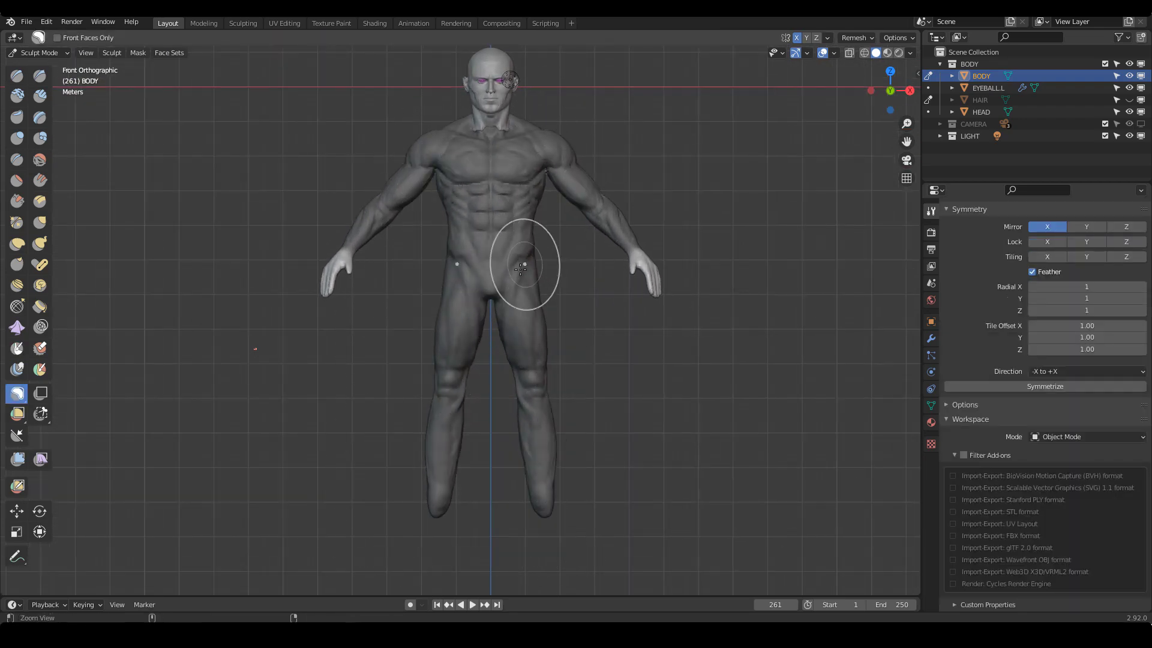
{"action": "middle_click_drag", "start_coordinate": [507, 331], "coordinate": [459, 255], "text": "ctrl"}
Activate the Rotate tool and set its pivot to the mask border at the wrist
{"action": "middle_click_drag", "start_coordinate": [458, 256], "coordinate": [609, 376], "text": "shift"}
{"action": "mouse_move", "coordinate": [533, 353]}
{"action": "middle_mouse_down", "text": "ctrl"}
{"action": "mouse_move", "coordinate": [527, 363]}
{"action": "mouse_move", "coordinate": [537, 320]}
{"action": "mouse_move", "coordinate": [570, 384]}
{"action": "middle_mouse_up", "text": "ctrl"}
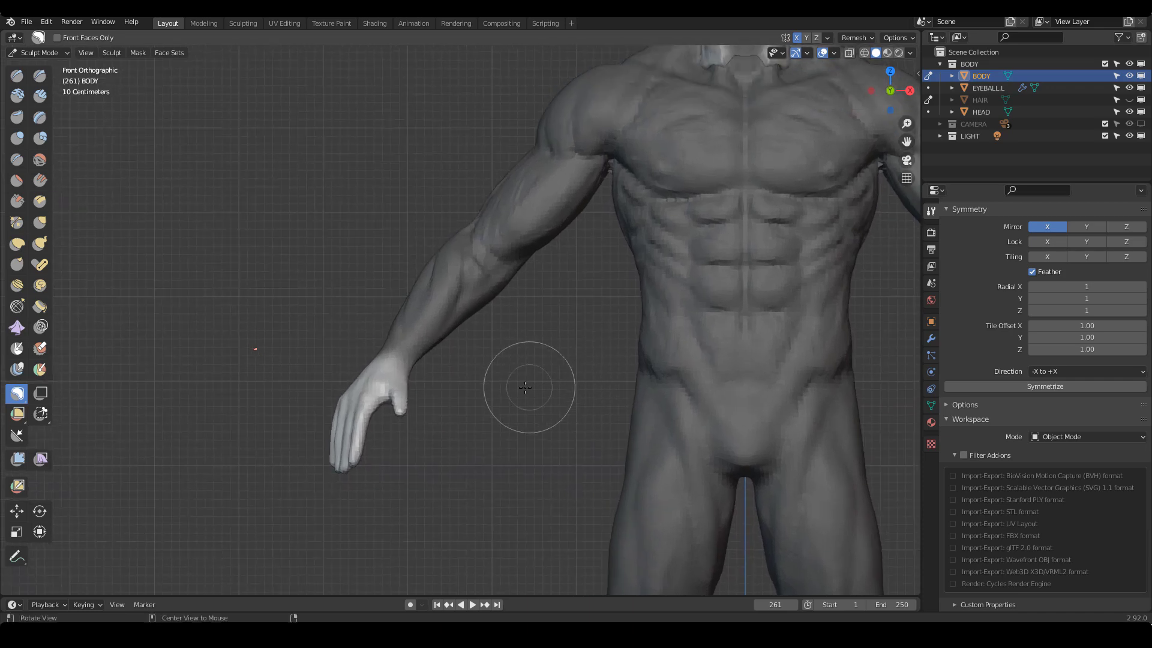
{"action": "mouse_move", "coordinate": [489, 449]}
{"action": "middle_mouse_down"}
{"action": "mouse_move", "coordinate": [582, 441]}
{"action": "mouse_move", "coordinate": [534, 435]}
{"action": "middle_mouse_up"}
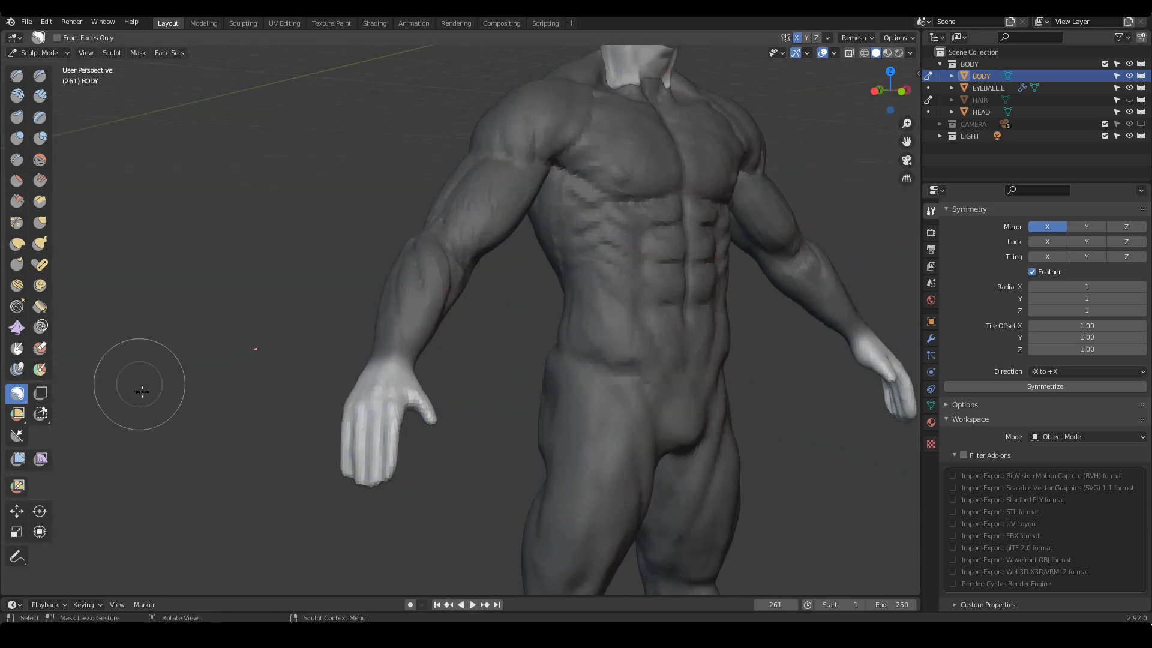
{"action": "left_click", "coordinate": [40, 511]}
{"action": "middle_click_drag", "start_coordinate": [594, 276], "coordinate": [527, 286]}
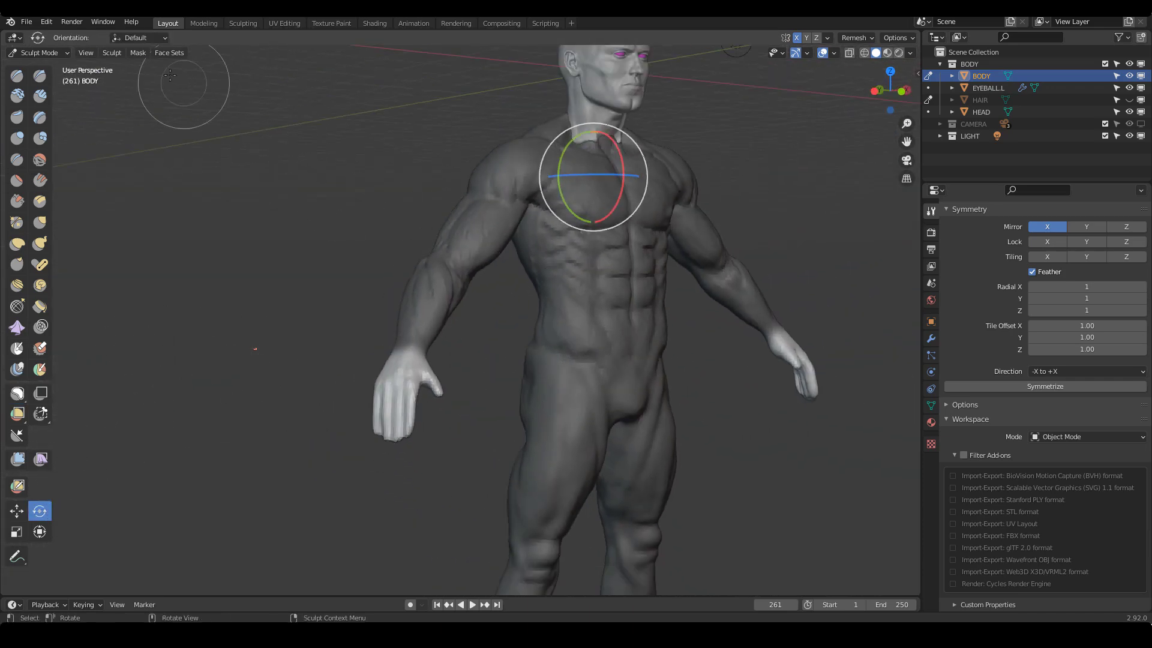
{"action": "left_click", "coordinate": [112, 53]}
{"action": "mouse_move", "coordinate": [158, 120]}
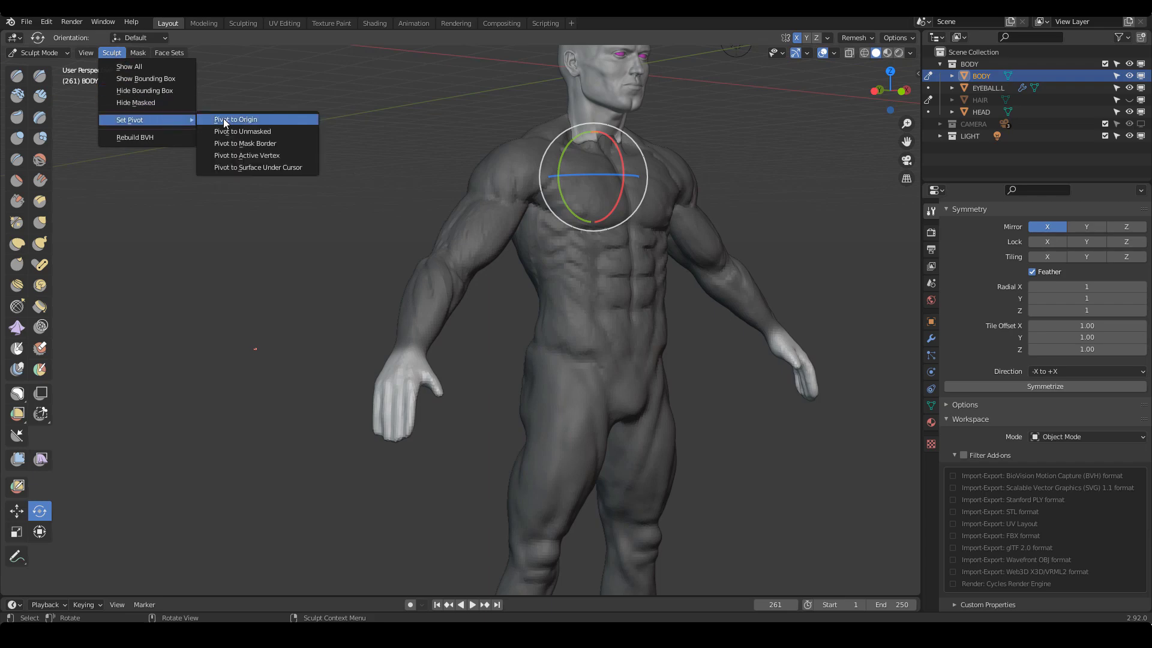
{"action": "left_click", "coordinate": [269, 143]}
Rotate both hands at the wrists so the palms face the body and the fingers bend inward
{"action": "mouse_move", "coordinate": [673, 343]}
{"action": "middle_mouse_down"}
{"action": "mouse_move", "coordinate": [618, 344]}
{"action": "mouse_move", "coordinate": [620, 313]}
{"action": "middle_mouse_up"}
{"action": "middle_click_drag", "start_coordinate": [484, 310], "coordinate": [494, 386]}
{"action": "middle_click_drag", "start_coordinate": [390, 384], "coordinate": [474, 360]}
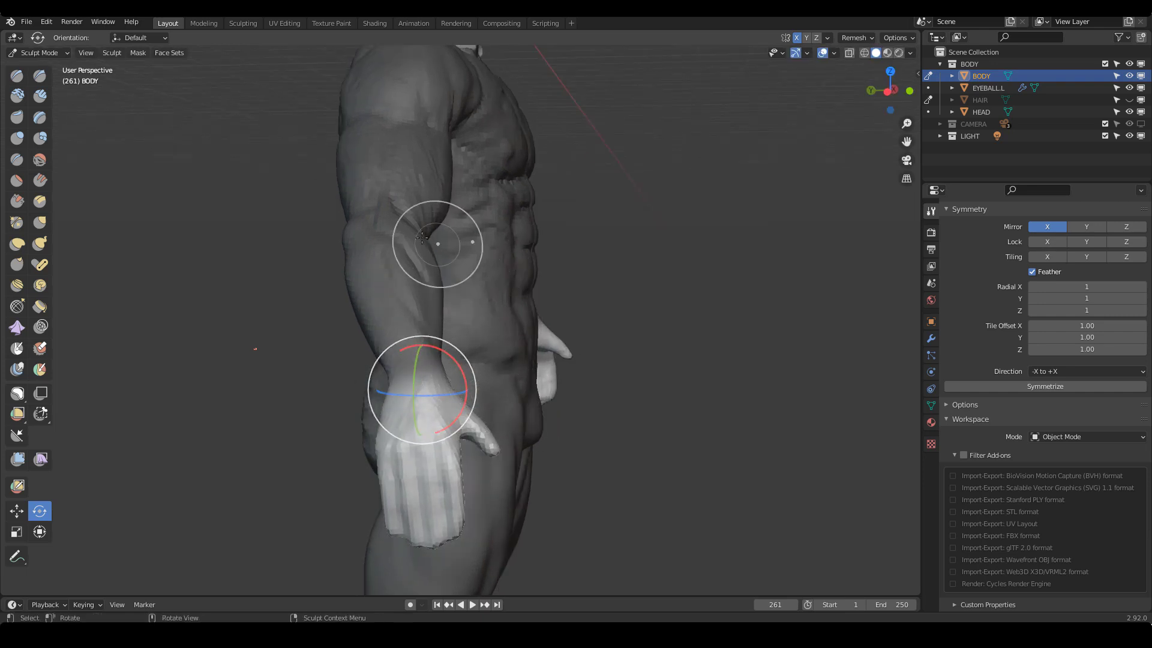
{"action": "middle_click_drag", "start_coordinate": [552, 366], "coordinate": [465, 398]}
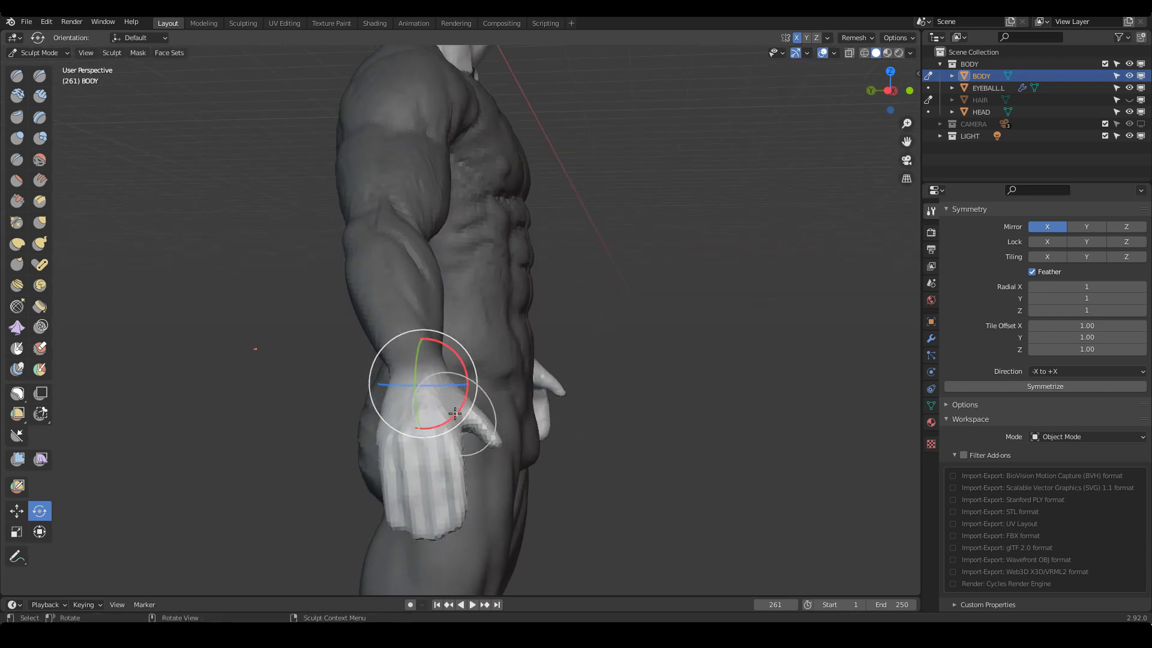
{"action": "left_click_drag", "start_coordinate": [454, 414], "coordinate": [462, 372]}
{"action": "middle_click_drag", "start_coordinate": [527, 381], "coordinate": [446, 328]}
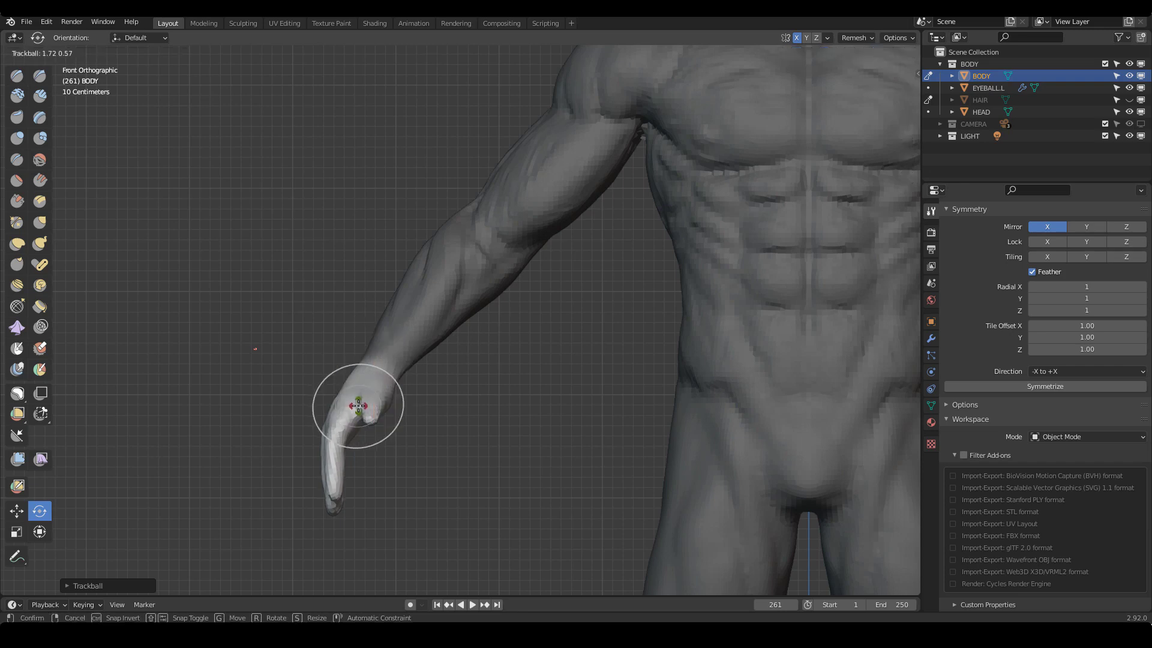
{"action": "mouse_move", "coordinate": [407, 344]}
{"action": "left_mouse_down"}
{"action": "mouse_move", "coordinate": [382, 322]}
{"action": "mouse_move", "coordinate": [387, 334]}
{"action": "left_mouse_up"}
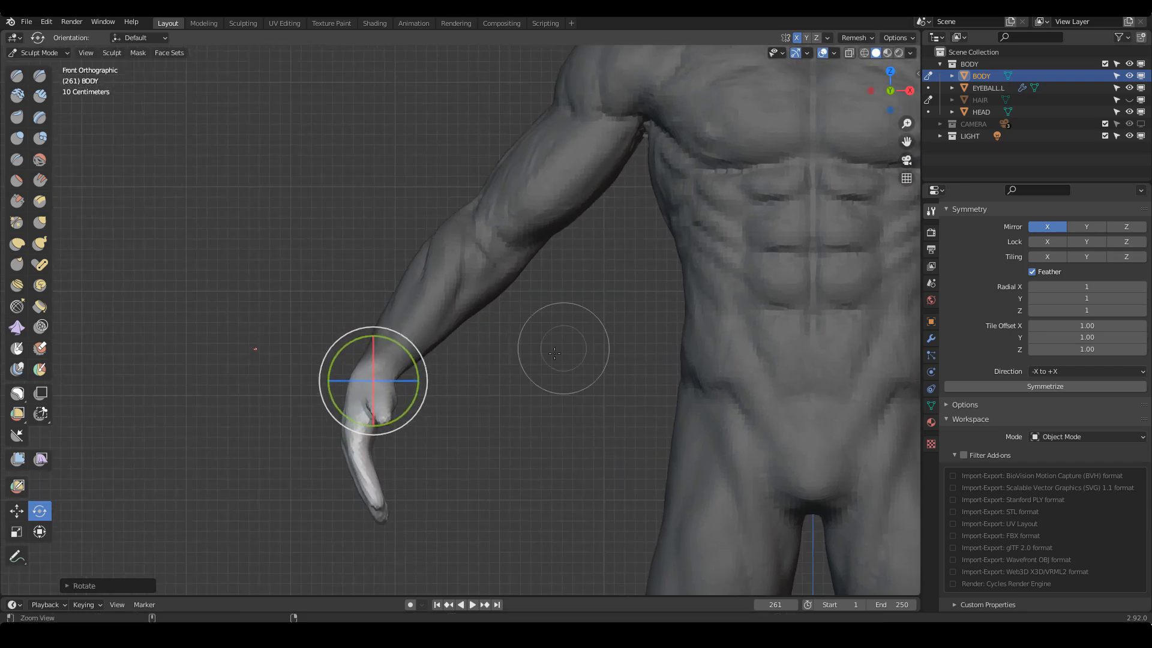
Refine the hands' forward tilt from the side and their inward angle from the front with the Rotate tool
{"action": "middle_click_drag", "start_coordinate": [560, 350], "coordinate": [472, 358]}
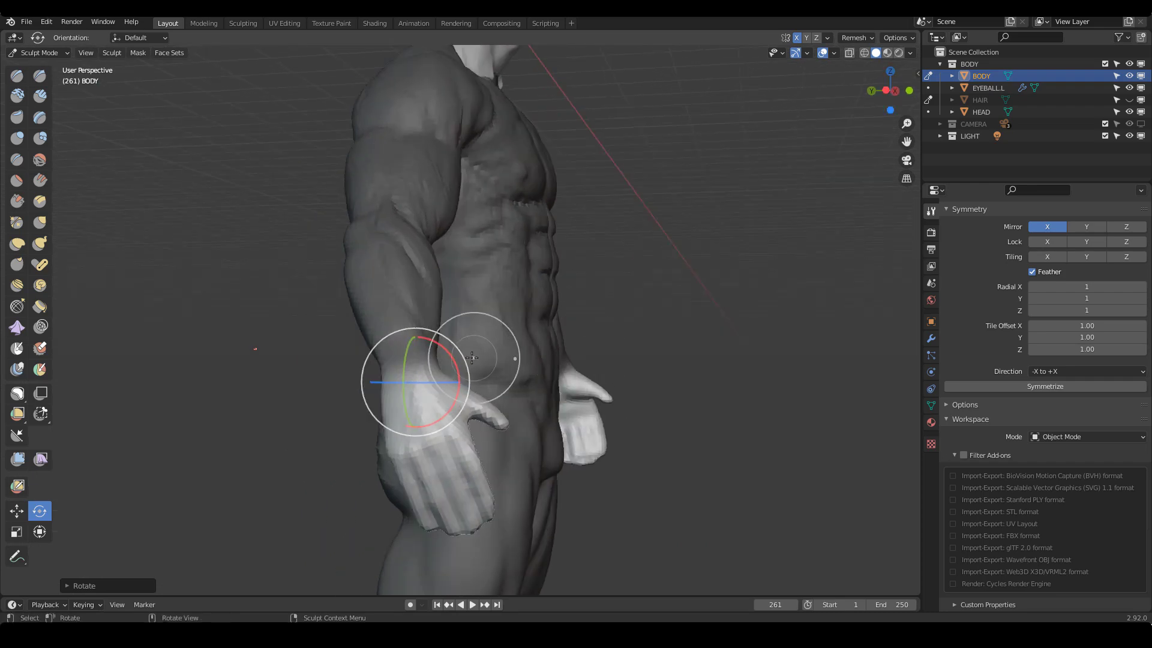
{"action": "left_click_drag", "start_coordinate": [451, 356], "coordinate": [465, 368]}
{"action": "mouse_move", "coordinate": [612, 384]}
{"action": "middle_mouse_down"}
{"action": "mouse_move", "coordinate": [723, 393]}
{"action": "mouse_move", "coordinate": [533, 392]}
{"action": "mouse_move", "coordinate": [611, 399]}
{"action": "mouse_move", "coordinate": [601, 404]}
{"action": "middle_mouse_up"}
{"action": "key", "text": "KP_1"}
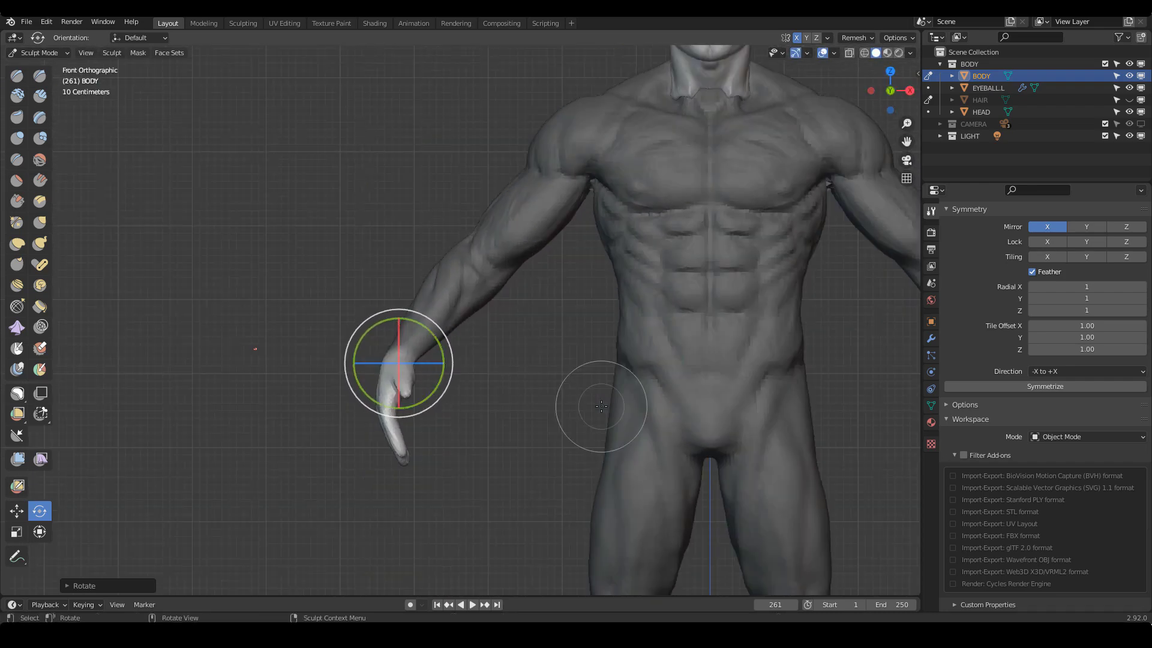
{"action": "middle_click_drag", "start_coordinate": [491, 360], "coordinate": [430, 332], "text": "ctrl"}
{"action": "mouse_move", "coordinate": [414, 366]}
{"action": "left_mouse_down"}
{"action": "mouse_move", "coordinate": [415, 378]}
{"action": "mouse_move", "coordinate": [435, 358]}
{"action": "left_mouse_up"}
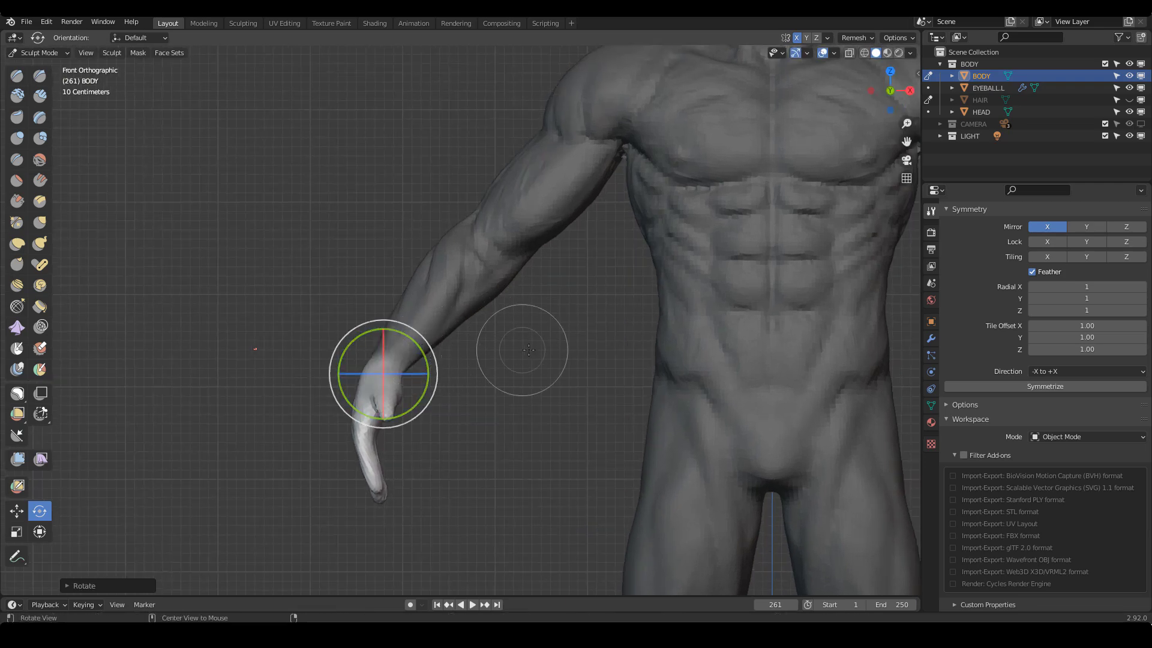
Fine-tune the hand orientation from behind with a small Trackball rotation, and return to the front view
{"action": "middle_click_drag", "start_coordinate": [567, 360], "coordinate": [537, 387]}
{"action": "left_click_drag", "start_coordinate": [540, 411], "coordinate": [543, 410]}
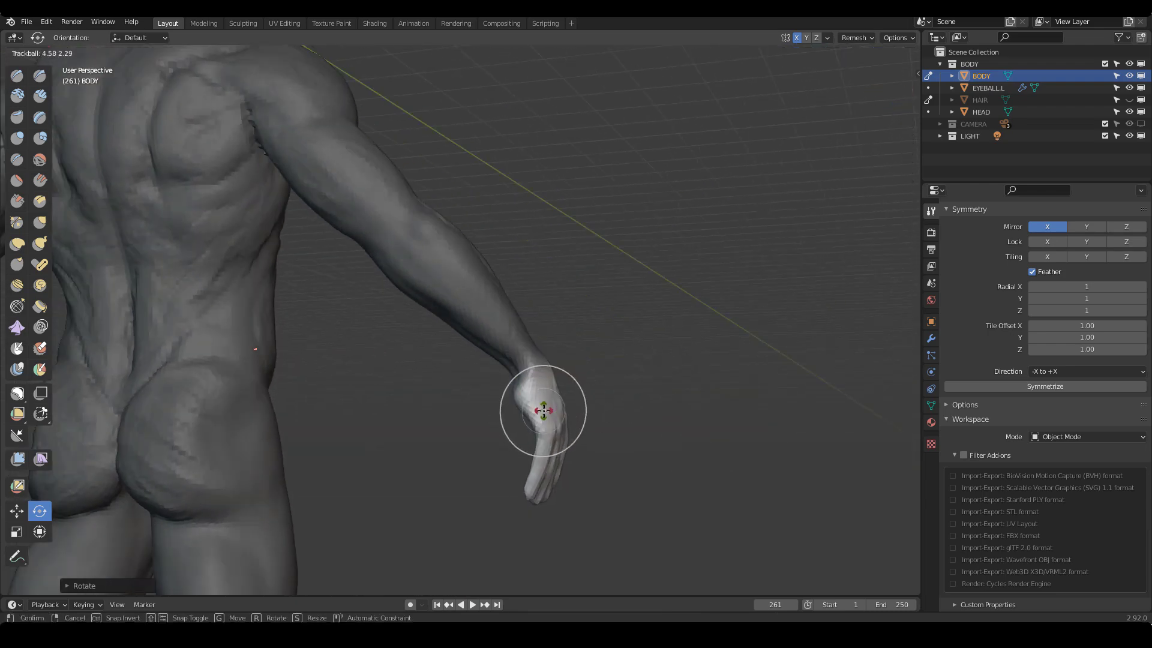
{"action": "left_click", "coordinate": [651, 368]}
{"action": "middle_click_drag", "start_coordinate": [650, 367], "coordinate": [560, 365]}
{"action": "key", "text": "KP_1"}
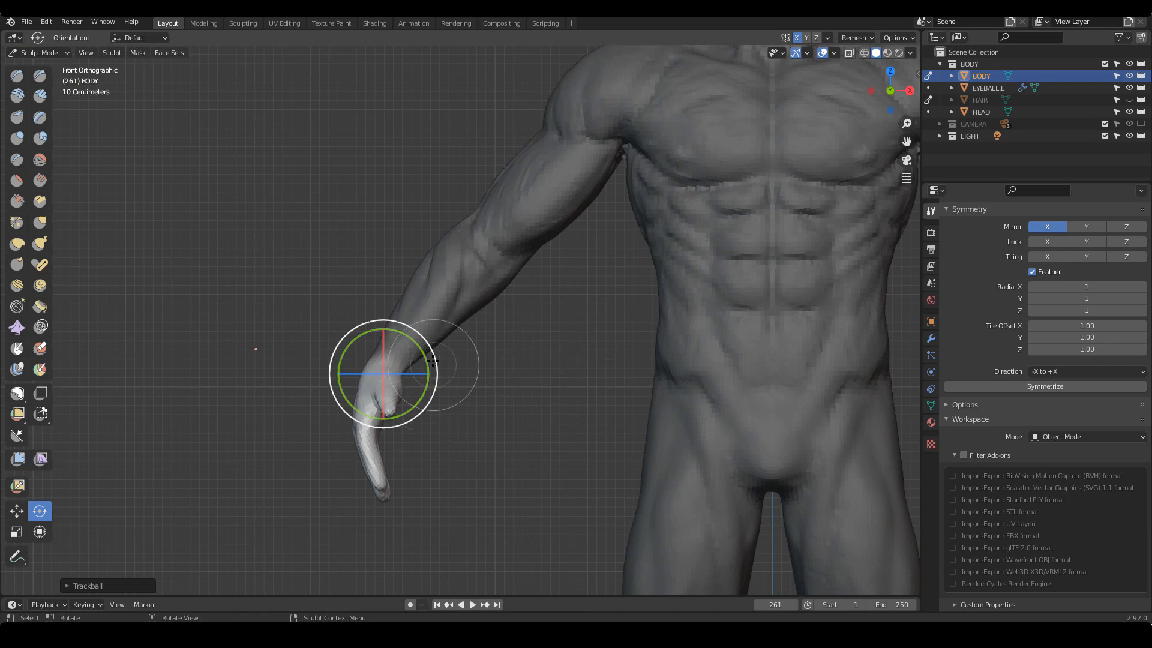
Make a slight final rotation of the hands at the wrists and switch to the Grab brush
{"action": "left_click_drag", "start_coordinate": [424, 372], "coordinate": [426, 375]}
{"action": "mouse_move", "coordinate": [581, 376]}
{"action": "middle_mouse_down", "text": "ctrl"}
{"action": "mouse_move", "coordinate": [583, 397]}
{"action": "mouse_move", "coordinate": [540, 360]}
{"action": "mouse_move", "coordinate": [617, 360]}
{"action": "mouse_move", "coordinate": [654, 335]}
{"action": "mouse_move", "coordinate": [656, 316]}
{"action": "mouse_move", "coordinate": [674, 368]}
{"action": "middle_mouse_up", "text": "ctrl"}
{"action": "key", "text": "g"}
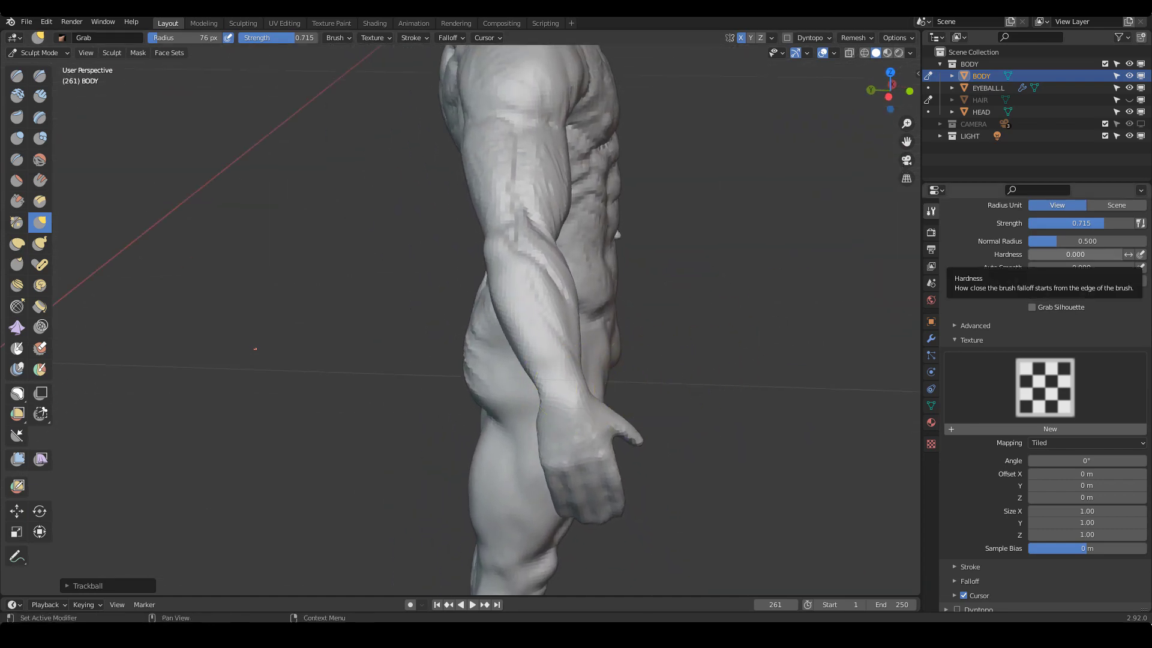
{"action": "mouse_move", "coordinate": [502, 384]}
{"action": "left_mouse_down"}
{"action": "mouse_move", "coordinate": [540, 428]}
{"action": "mouse_move", "coordinate": [558, 376]}
{"action": "left_mouse_up"}
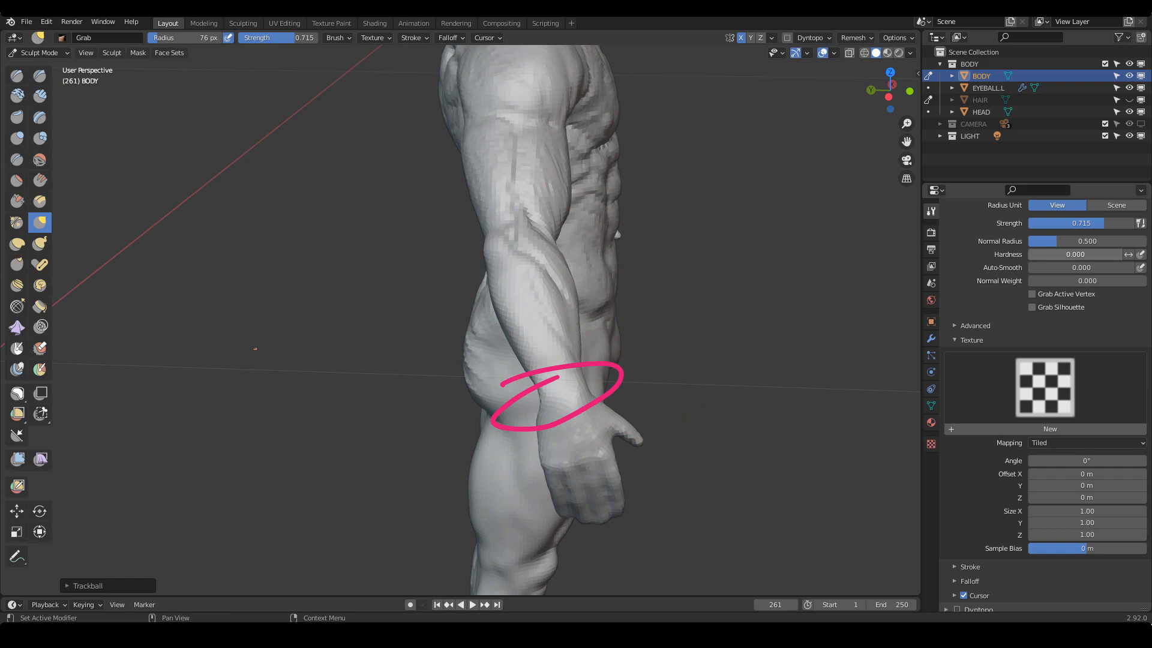
{"action": "key", "text": "Escape"}
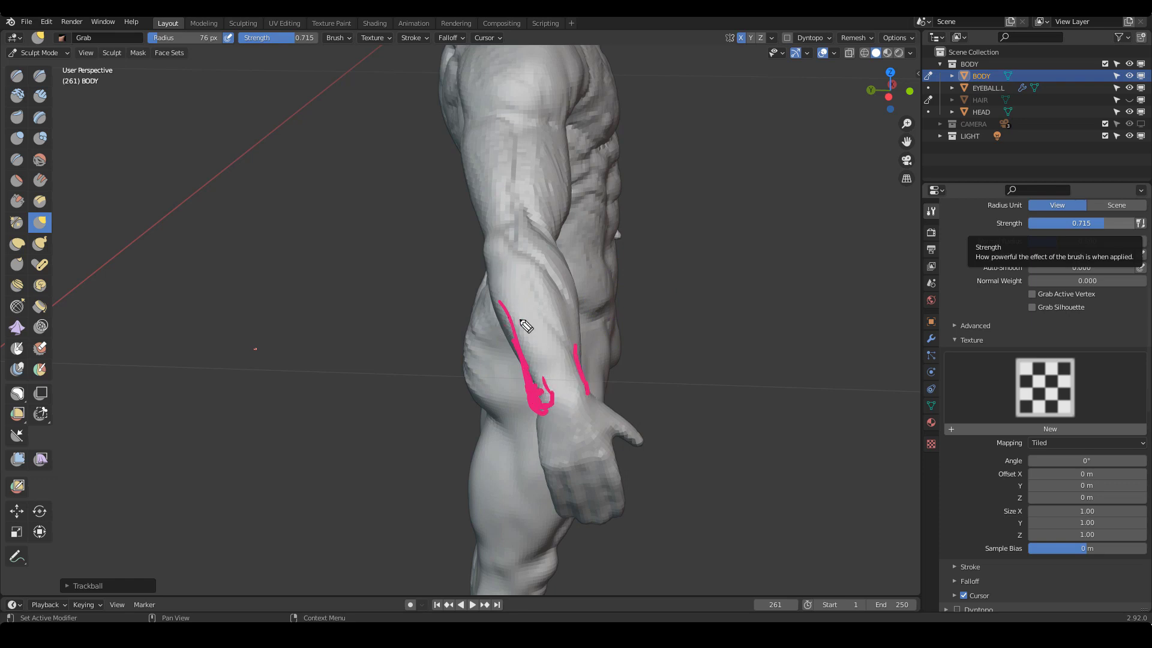
{"action": "key", "text": "shift+F9"}
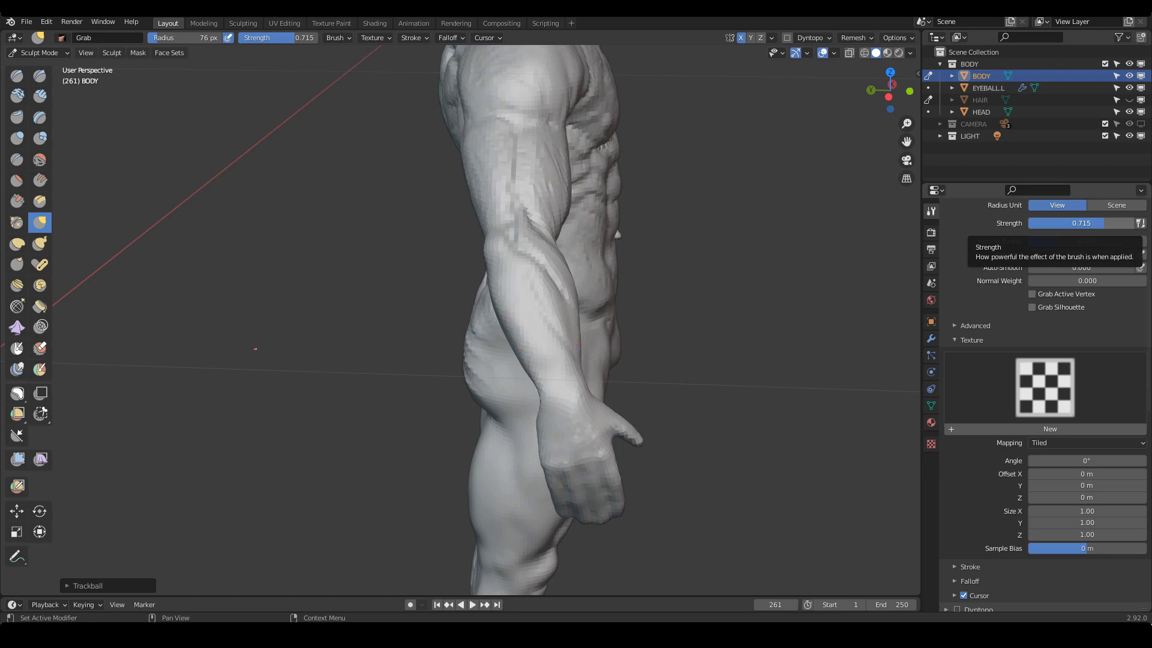
Build up the elbow and the back of the upper forearm with Clay Strips, reducing the brush radius from 47 to 35 px
{"action": "middle_click_drag", "start_coordinate": [699, 322], "coordinate": [743, 353]}
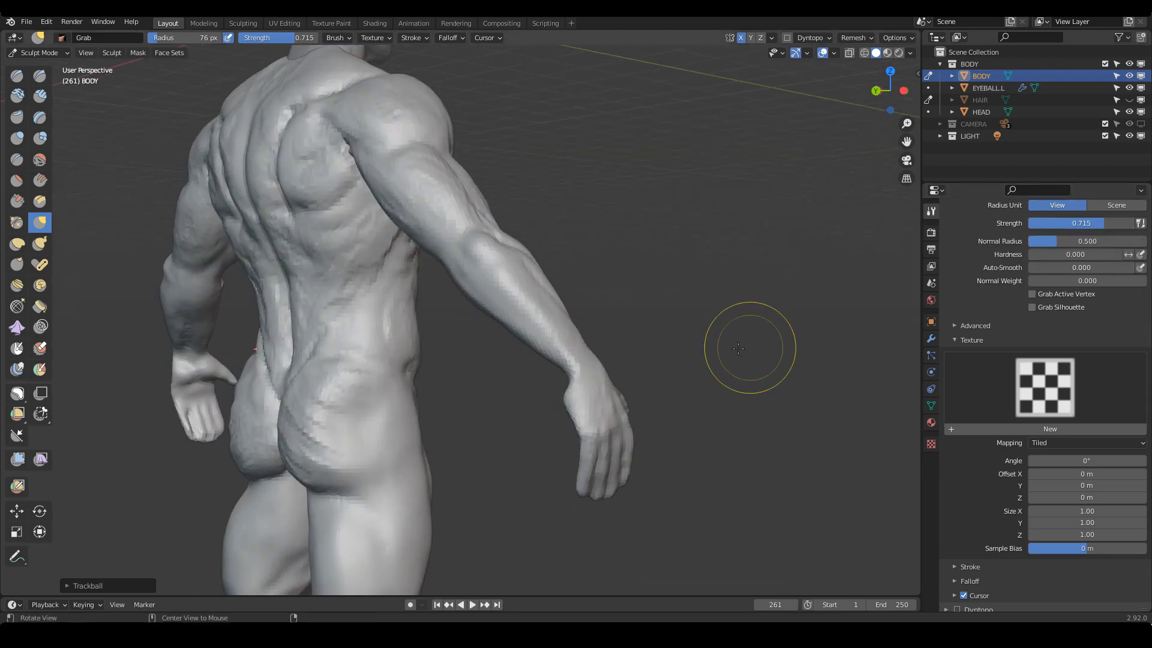
{"action": "key", "text": "c"}
{"action": "middle_click_drag", "start_coordinate": [663, 254], "coordinate": [708, 303], "text": "shift"}
{"action": "key", "text": "f"}
{"action": "left_click", "coordinate": [558, 301]}
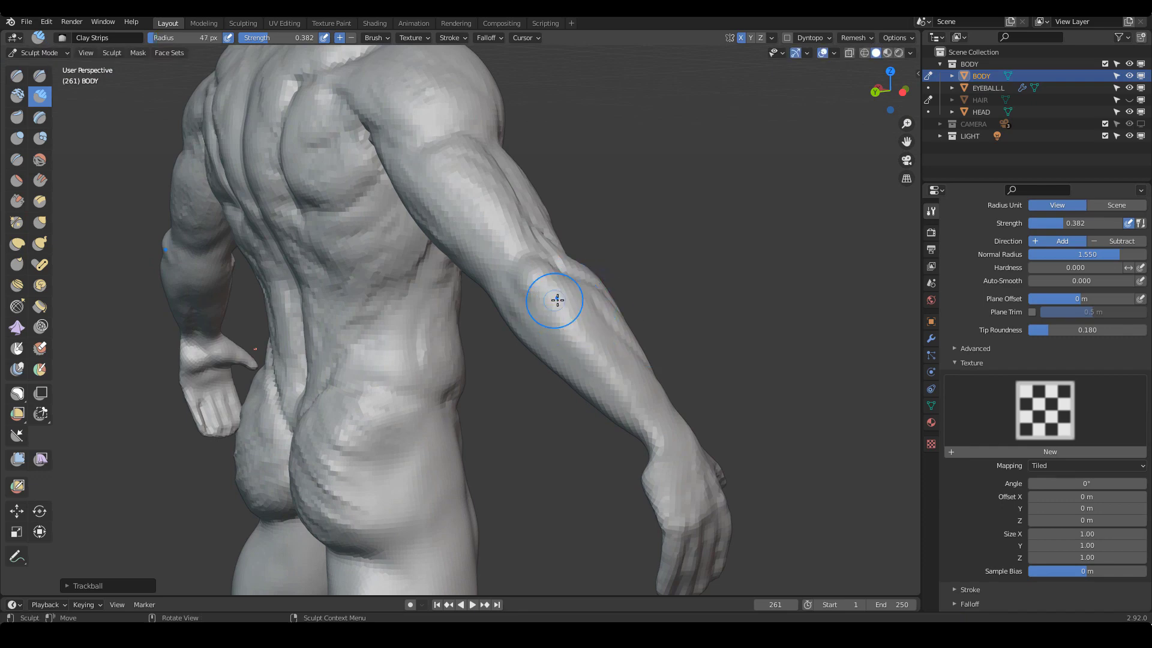
{"action": "key", "text": "f"}
{"action": "mouse_move", "coordinate": [558, 301]}
{"action": "middle_mouse_down"}
{"action": "mouse_move", "coordinate": [528, 296]}
{"action": "mouse_move", "coordinate": [528, 320]}
{"action": "mouse_move", "coordinate": [537, 296]}
{"action": "middle_mouse_up"}
{"action": "left_click", "coordinate": [543, 301]}
{"action": "key", "text": "f"}
{"action": "left_click", "coordinate": [543, 301]}
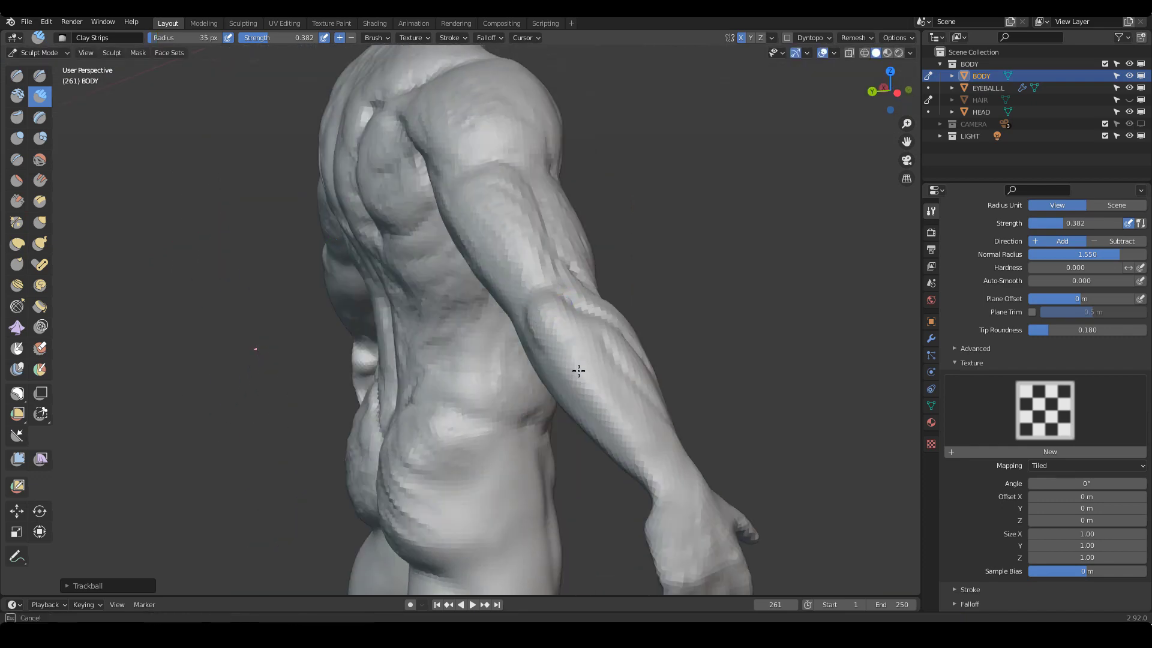
Carve a groove below the elbow with Draw Sharp in Subtract direction, radius 33 px, and set its strength to 0.236
{"action": "mouse_move", "coordinate": [576, 373]}
{"action": "middle_mouse_down", "text": "ctrl"}
{"action": "mouse_move", "coordinate": [606, 308]}
{"action": "mouse_move", "coordinate": [586, 278]}
{"action": "mouse_move", "coordinate": [553, 283]}
{"action": "middle_mouse_up", "text": "ctrl"}
{"action": "key", "text": "shift+x"}
{"action": "key", "text": "f"}
{"action": "left_click", "coordinate": [544, 276]}
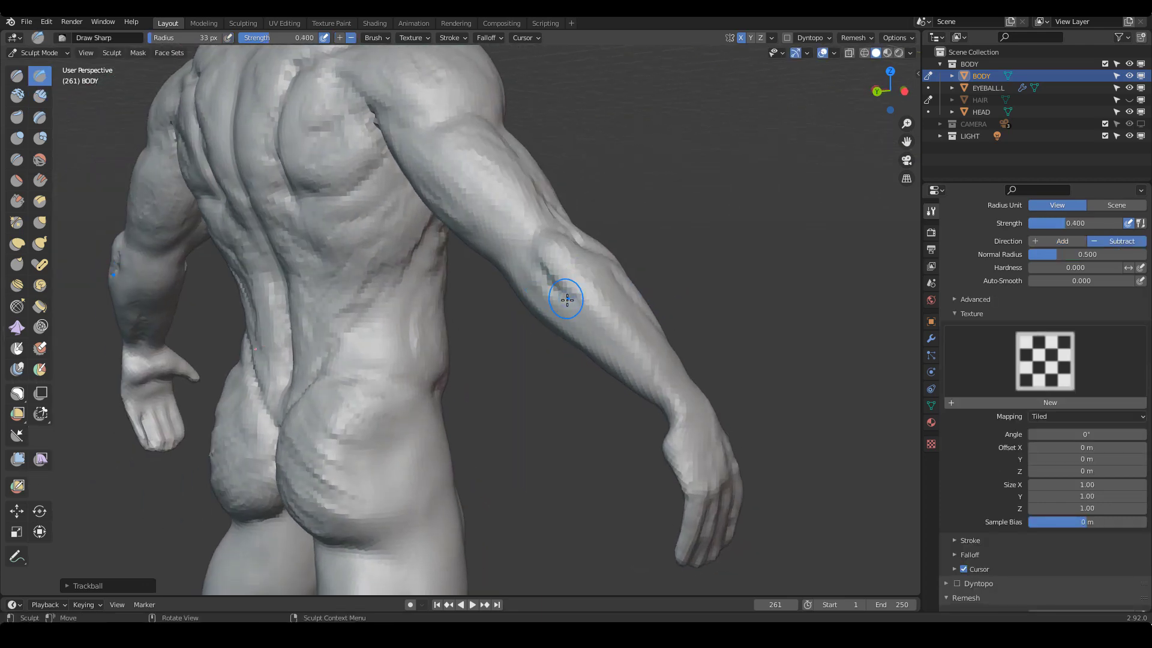
{"action": "key", "text": "shift+f"}
{"action": "left_click", "coordinate": [552, 275]}
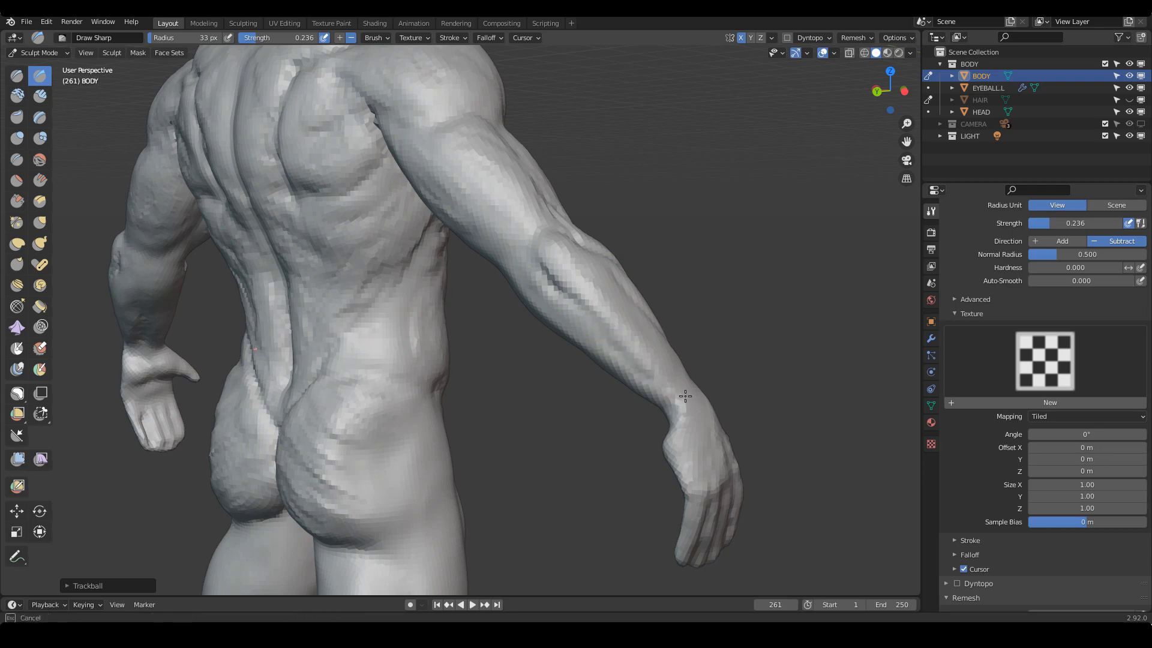
Add volume at the back of the wrist with 17 px Clay Strips and refine the form beside the elbow groove
{"action": "middle_click_drag", "start_coordinate": [694, 391], "coordinate": [687, 398]}
{"action": "key", "text": "c"}
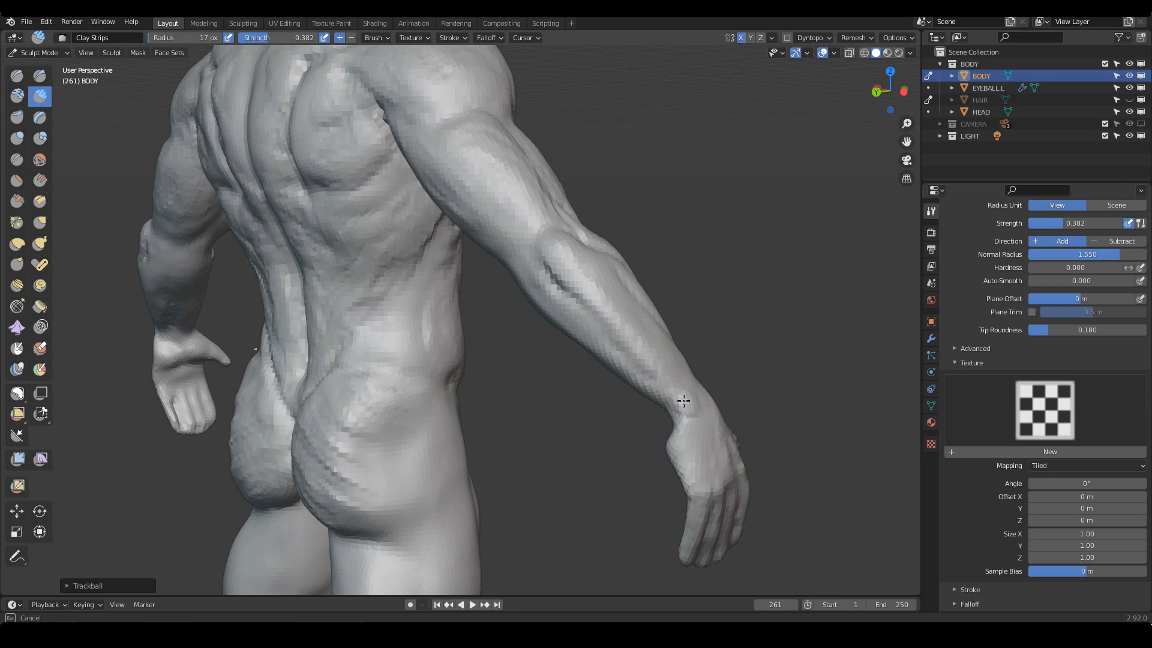
{"action": "mouse_move", "coordinate": [683, 401]}
{"action": "middle_mouse_down"}
{"action": "mouse_move", "coordinate": [664, 380]}
{"action": "mouse_move", "coordinate": [656, 304]}
{"action": "mouse_move", "coordinate": [586, 257]}
{"action": "mouse_move", "coordinate": [620, 282]}
{"action": "mouse_move", "coordinate": [600, 287]}
{"action": "middle_mouse_up"}
{"action": "key", "text": "x"}
{"action": "left_click_drag", "start_coordinate": [591, 300], "coordinate": [600, 298]}
{"action": "middle_click_drag", "start_coordinate": [591, 291], "coordinate": [555, 278]}
{"action": "mouse_move", "coordinate": [537, 276]}
{"action": "left_mouse_down"}
{"action": "mouse_move", "coordinate": [526, 273]}
{"action": "mouse_move", "coordinate": [544, 279]}
{"action": "left_mouse_up"}
Build up the underside of the forearm from elbow to wrist with Clay Strips at a 53 px radius
{"action": "mouse_move", "coordinate": [666, 294]}
{"action": "middle_mouse_down"}
{"action": "mouse_move", "coordinate": [581, 299]}
{"action": "mouse_move", "coordinate": [711, 342]}
{"action": "mouse_move", "coordinate": [671, 412]}
{"action": "mouse_move", "coordinate": [638, 401]}
{"action": "mouse_move", "coordinate": [690, 356]}
{"action": "mouse_move", "coordinate": [666, 320]}
{"action": "mouse_move", "coordinate": [600, 384]}
{"action": "mouse_move", "coordinate": [441, 391]}
{"action": "middle_mouse_up"}
{"action": "key", "text": "c"}
{"action": "key", "text": "f"}
{"action": "left_click", "coordinate": [676, 386]}
{"action": "key", "text": "i"}
{"action": "mouse_move", "coordinate": [582, 336]}
{"action": "middle_mouse_down"}
{"action": "mouse_move", "coordinate": [637, 358]}
{"action": "mouse_move", "coordinate": [641, 371]}
{"action": "mouse_move", "coordinate": [694, 360]}
{"action": "middle_mouse_up"}
{"action": "key", "text": "c"}
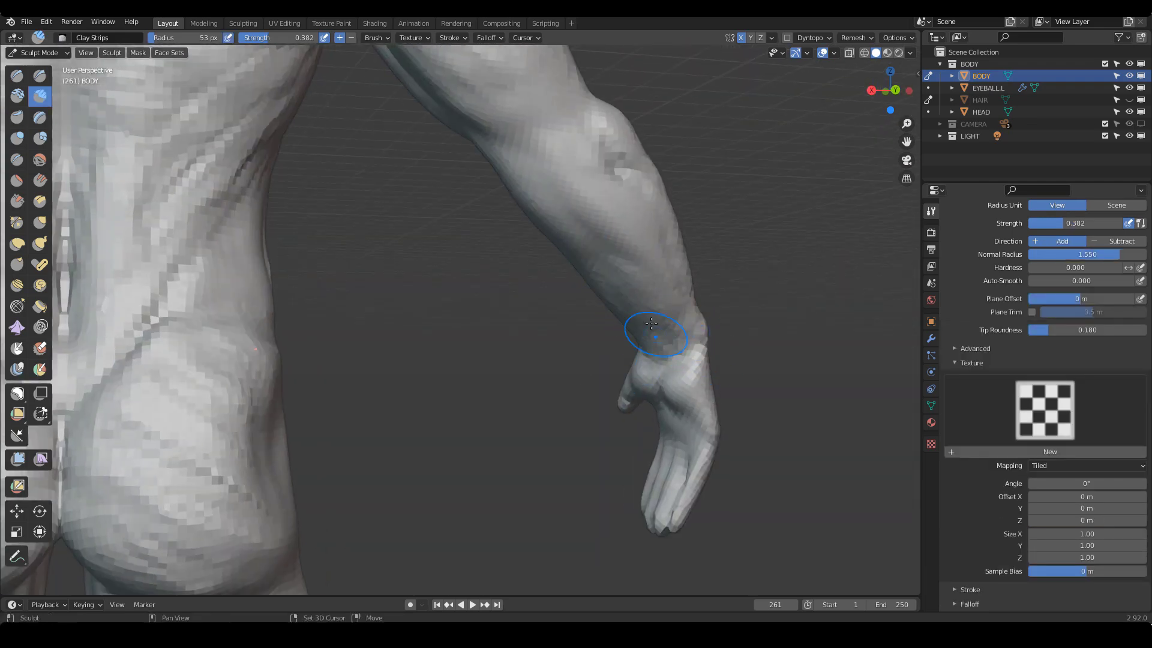
{"action": "mouse_move", "coordinate": [663, 339]}
{"action": "middle_mouse_down"}
{"action": "mouse_move", "coordinate": [623, 272]}
{"action": "mouse_move", "coordinate": [629, 248]}
{"action": "middle_mouse_up"}
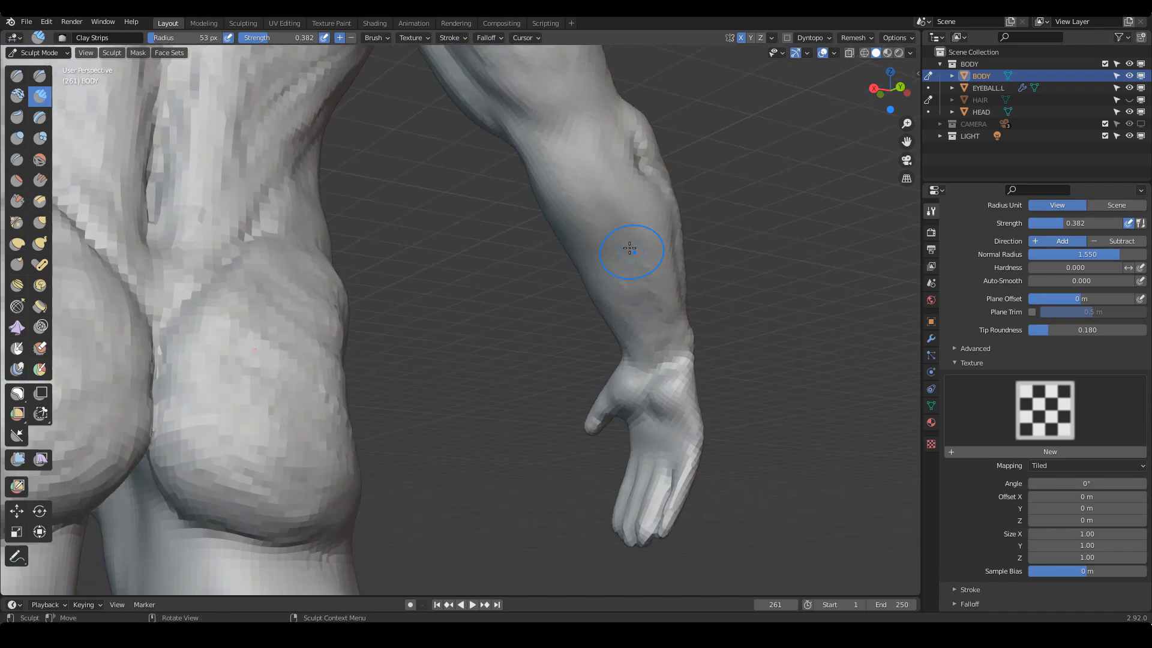
{"action": "middle_click_drag", "start_coordinate": [658, 343], "coordinate": [622, 259]}
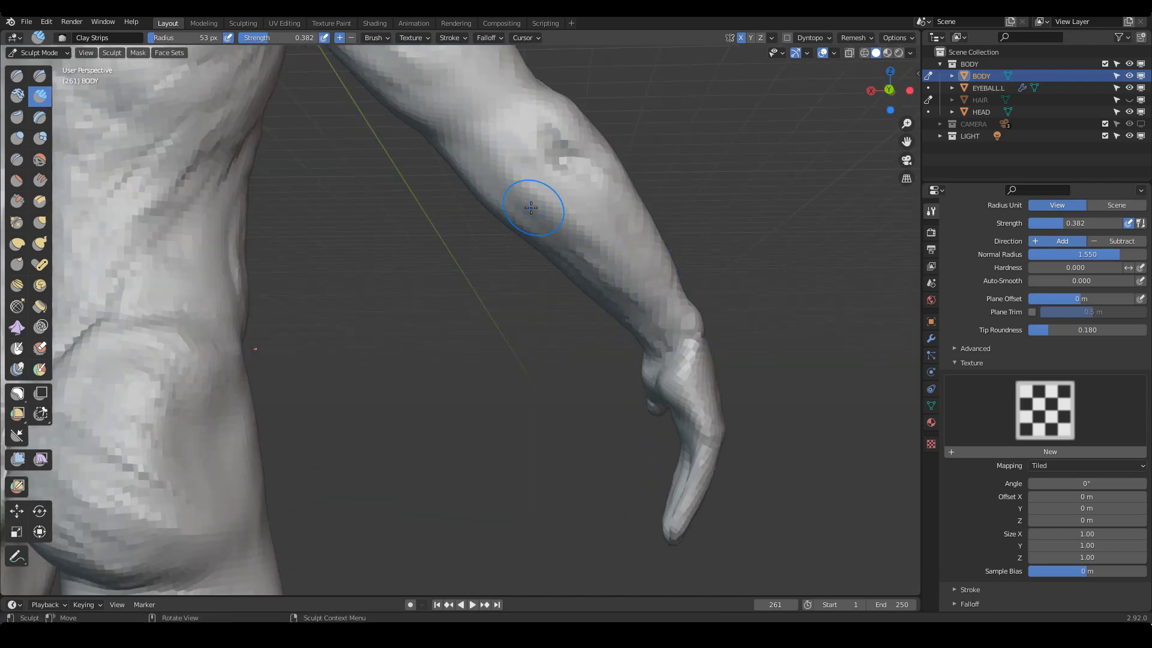
{"action": "mouse_move", "coordinate": [531, 207]}
{"action": "middle_mouse_down"}
{"action": "mouse_move", "coordinate": [682, 304]}
{"action": "mouse_move", "coordinate": [622, 350]}
{"action": "mouse_move", "coordinate": [656, 322]}
{"action": "mouse_move", "coordinate": [636, 349]}
{"action": "mouse_move", "coordinate": [579, 309]}
{"action": "mouse_move", "coordinate": [634, 319]}
{"action": "mouse_move", "coordinate": [586, 360]}
{"action": "mouse_move", "coordinate": [674, 332]}
{"action": "mouse_move", "coordinate": [612, 295]}
{"action": "middle_mouse_up"}
Reshape the wrist with a 131 px Grab brush and fill its palm side with Clay Strips at a 48 px radius
{"action": "key", "text": "g"}
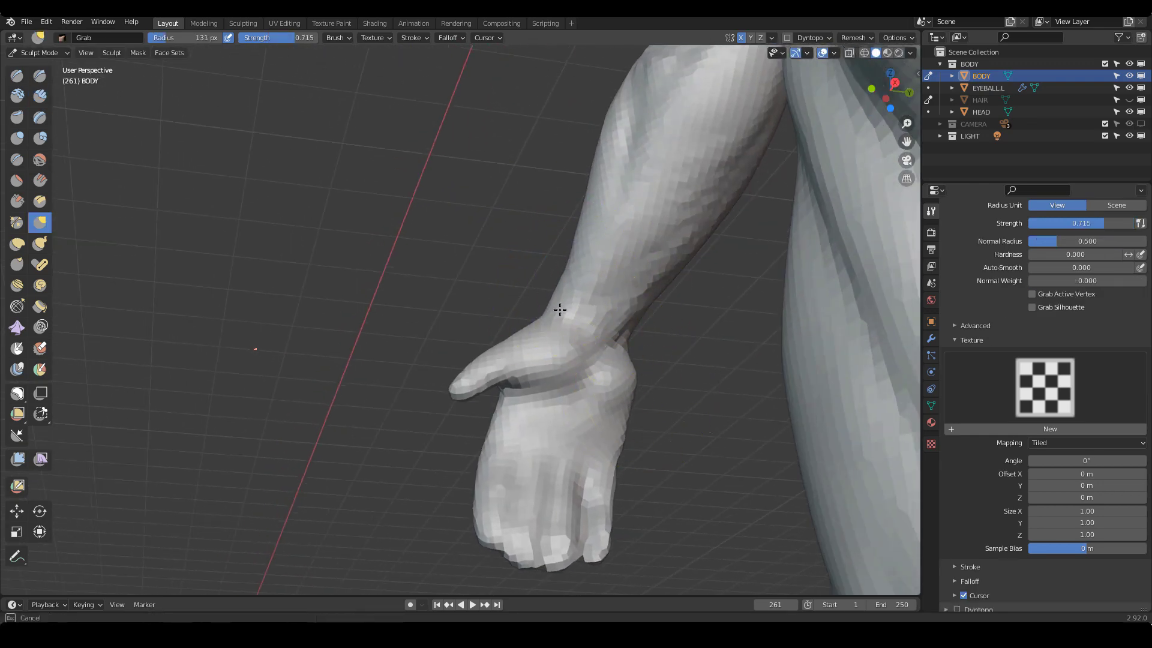
{"action": "mouse_move", "coordinate": [570, 246]}
{"action": "middle_mouse_down"}
{"action": "mouse_move", "coordinate": [638, 250]}
{"action": "mouse_move", "coordinate": [666, 275]}
{"action": "mouse_move", "coordinate": [629, 319]}
{"action": "mouse_move", "coordinate": [606, 313]}
{"action": "middle_mouse_up"}
{"action": "key", "text": "c"}
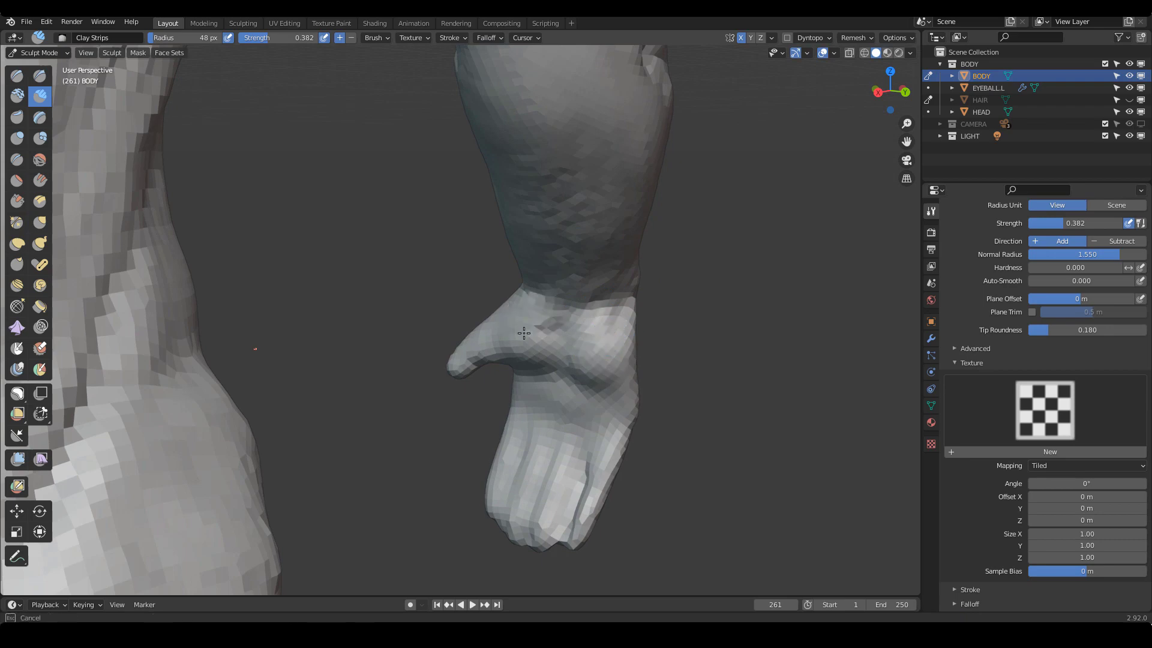
{"action": "mouse_move", "coordinate": [524, 333]}
{"action": "middle_mouse_down"}
{"action": "mouse_move", "coordinate": [617, 313]}
{"action": "mouse_move", "coordinate": [547, 214]}
{"action": "middle_mouse_up"}
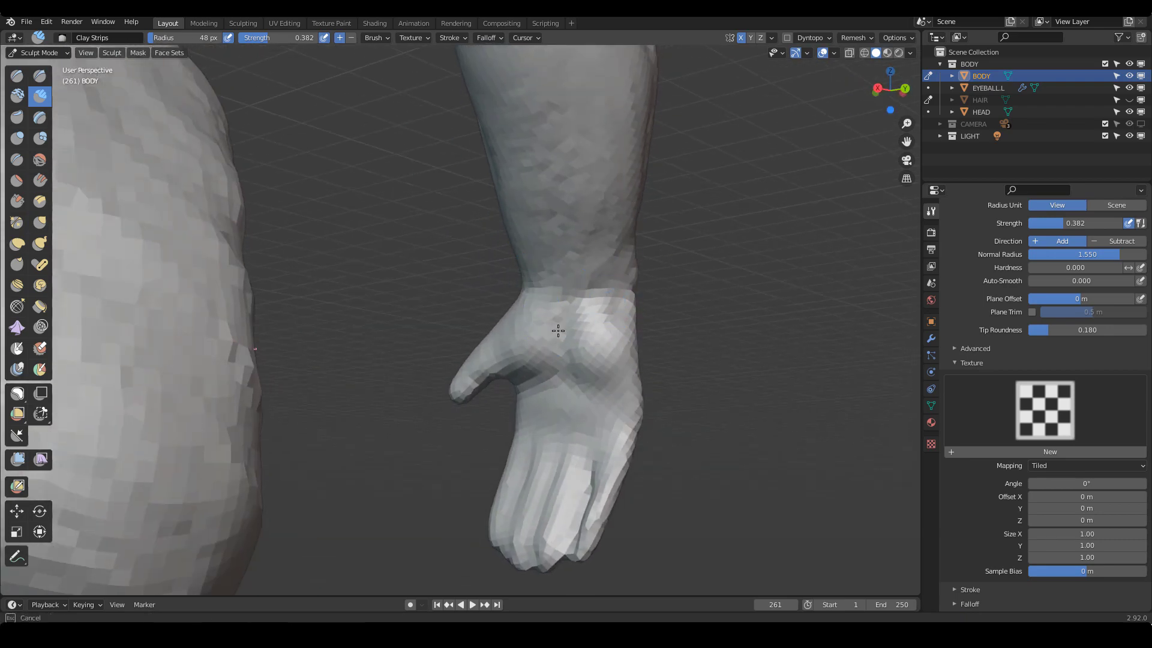
{"action": "middle_click_drag", "start_coordinate": [636, 306], "coordinate": [446, 352]}
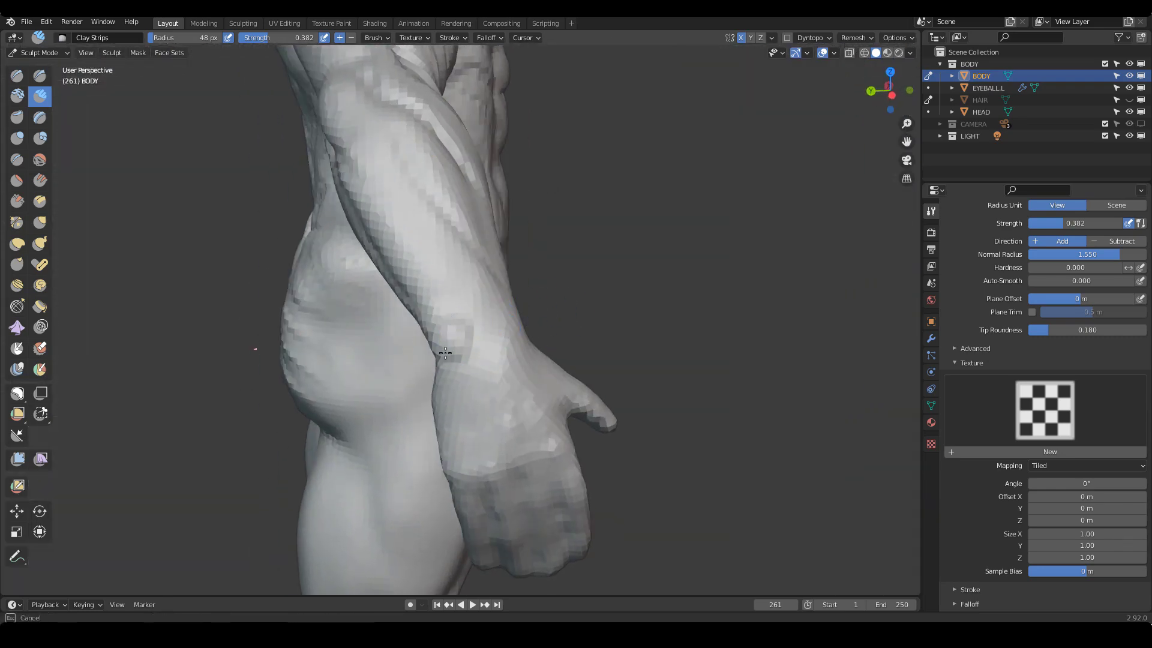
Pull the rear contour of the lower forearm outward above the wrist with a 106 px Grab brush
{"action": "key", "text": "g"}
{"action": "left_click_drag", "start_coordinate": [435, 313], "coordinate": [417, 307]}
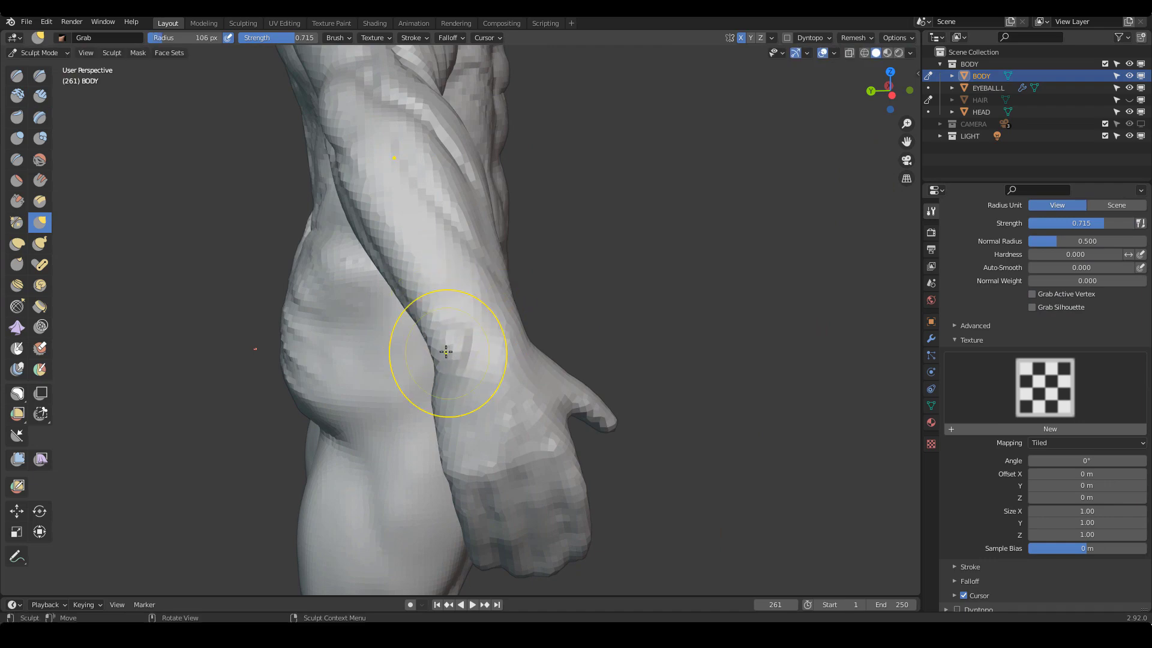
{"action": "mouse_move", "coordinate": [446, 352]}
{"action": "middle_mouse_down"}
{"action": "mouse_move", "coordinate": [496, 342]}
{"action": "mouse_move", "coordinate": [463, 340]}
{"action": "mouse_move", "coordinate": [513, 340]}
{"action": "mouse_move", "coordinate": [446, 343]}
{"action": "mouse_move", "coordinate": [456, 331]}
{"action": "mouse_move", "coordinate": [474, 340]}
{"action": "mouse_move", "coordinate": [531, 327]}
{"action": "mouse_move", "coordinate": [534, 313]}
{"action": "mouse_move", "coordinate": [555, 362]}
{"action": "mouse_move", "coordinate": [527, 365]}
{"action": "mouse_move", "coordinate": [553, 321]}
{"action": "mouse_move", "coordinate": [595, 321]}
{"action": "mouse_move", "coordinate": [552, 321]}
{"action": "mouse_move", "coordinate": [464, 269]}
{"action": "mouse_move", "coordinate": [414, 271]}
{"action": "mouse_move", "coordinate": [587, 296]}
{"action": "mouse_move", "coordinate": [595, 271]}
{"action": "middle_mouse_up"}
Sculpt the long muscle strands on the outer forearm with Clay Strips down to 26 px and a 36 px Draw Sharp brush
{"action": "key", "text": "c"}
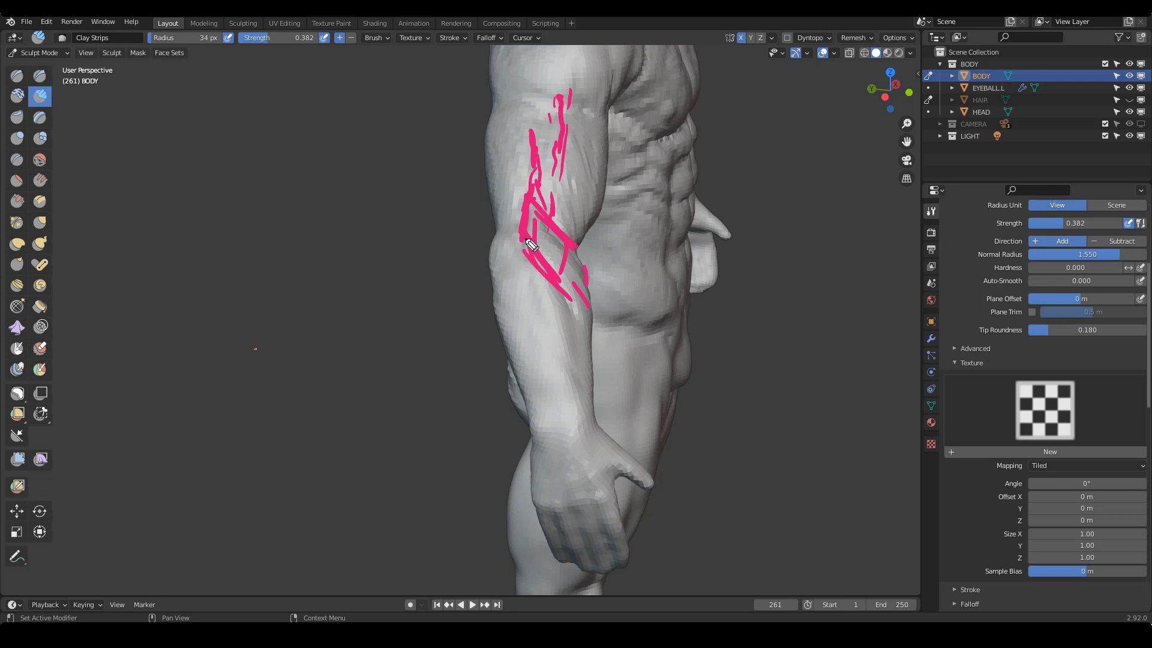
{"action": "left_click_drag", "start_coordinate": [518, 264], "coordinate": [542, 358]}
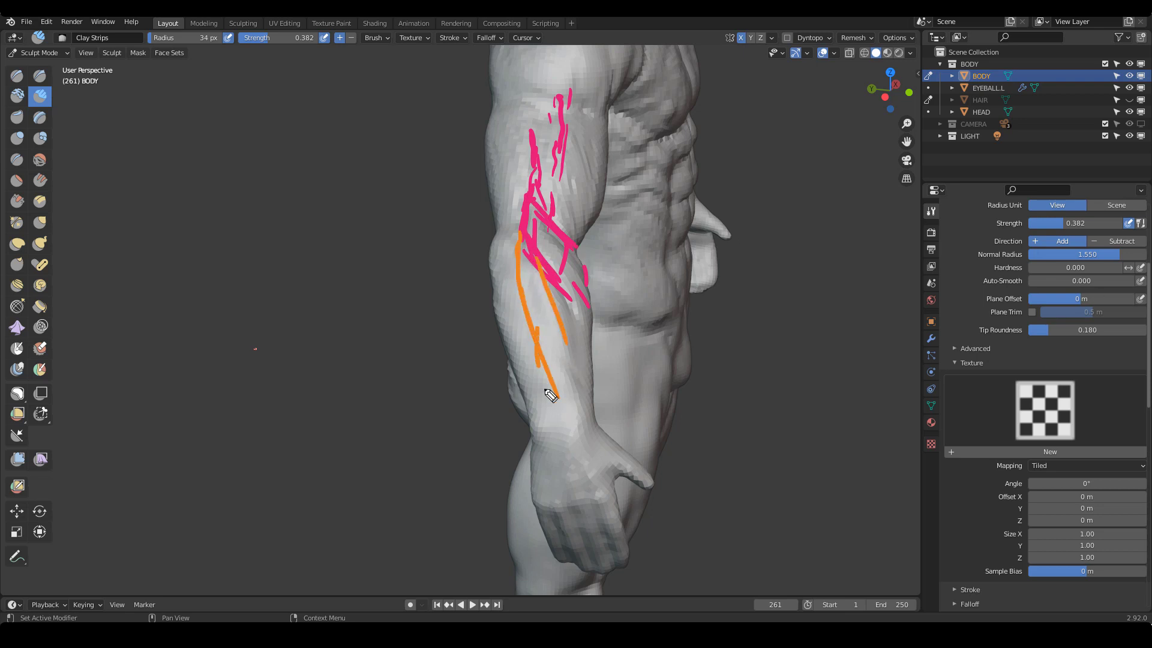
{"action": "left_click_drag", "start_coordinate": [560, 322], "coordinate": [583, 420]}
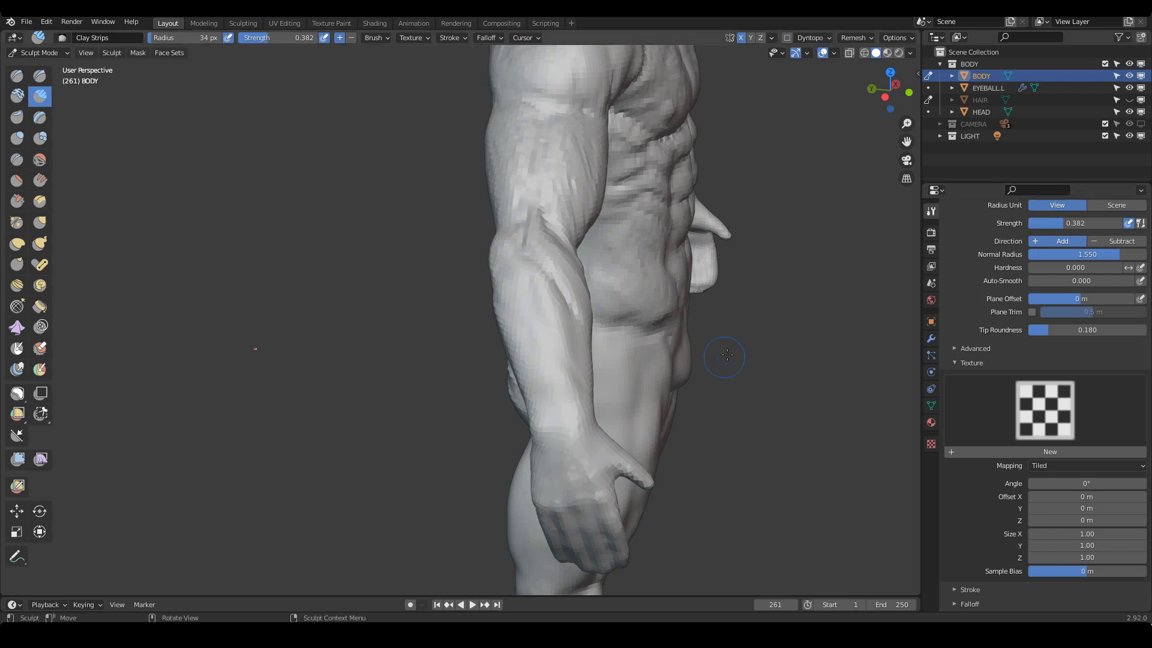
{"action": "key", "text": "f"}
{"action": "left_click", "coordinate": [520, 305]}
{"action": "key", "text": "d"}
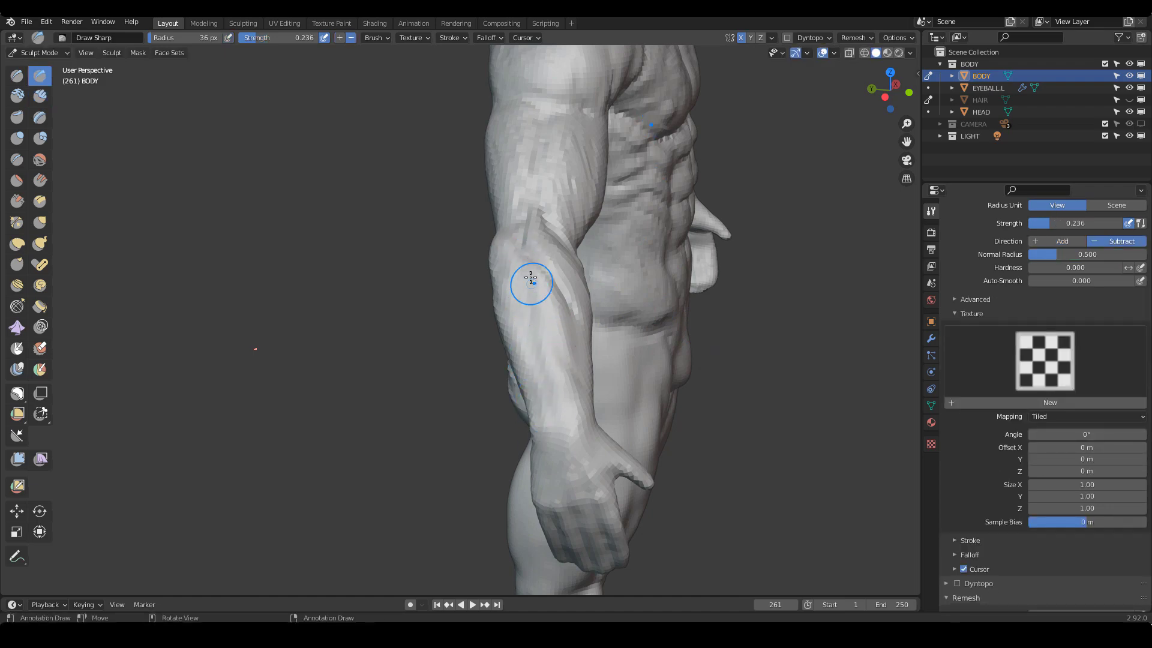
{"action": "key", "text": "c"}
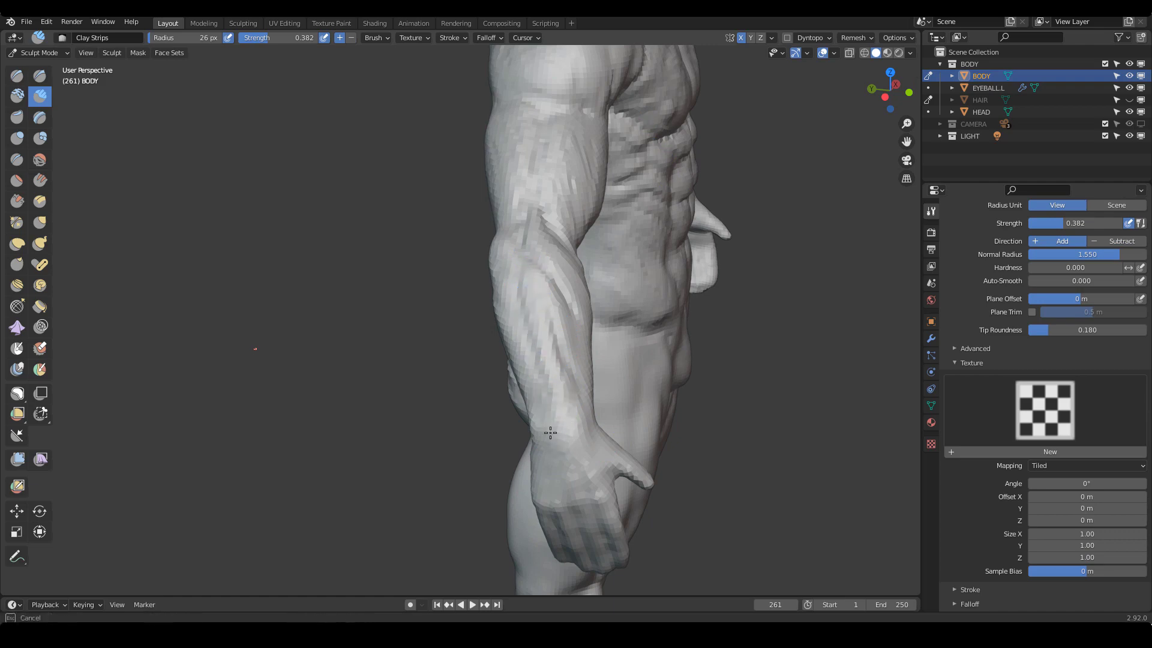
{"action": "middle_click_drag", "start_coordinate": [552, 297], "coordinate": [608, 316]}
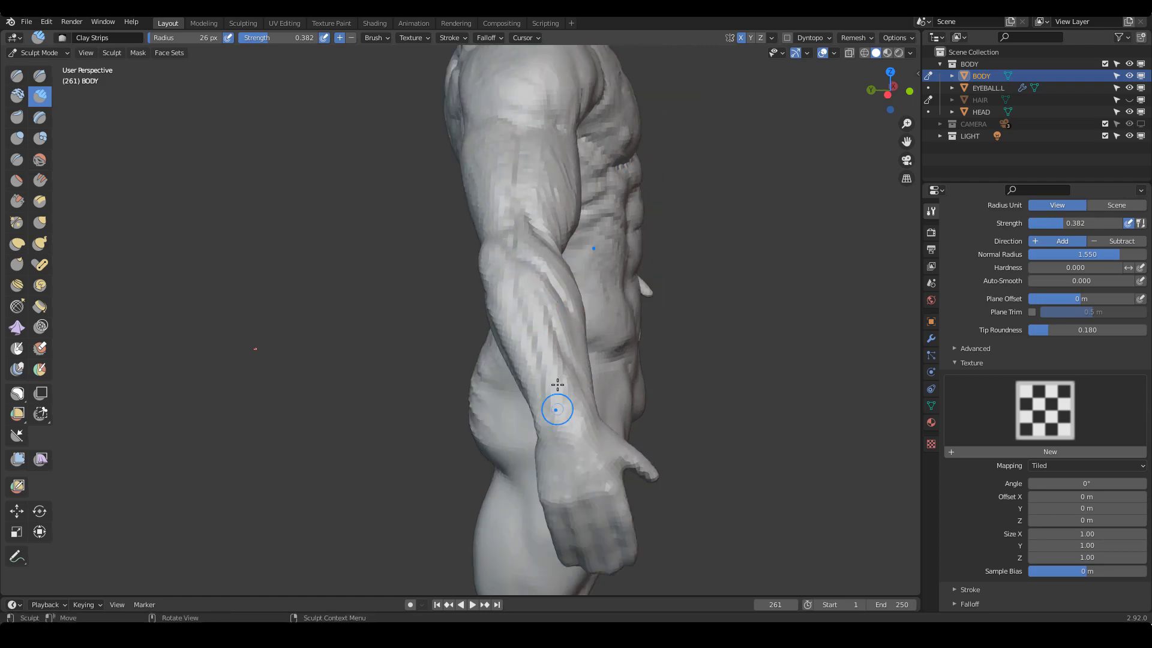
{"action": "mouse_move", "coordinate": [607, 386]}
{"action": "middle_mouse_down"}
{"action": "mouse_move", "coordinate": [540, 378]}
{"action": "mouse_move", "coordinate": [571, 337]}
{"action": "middle_mouse_up"}
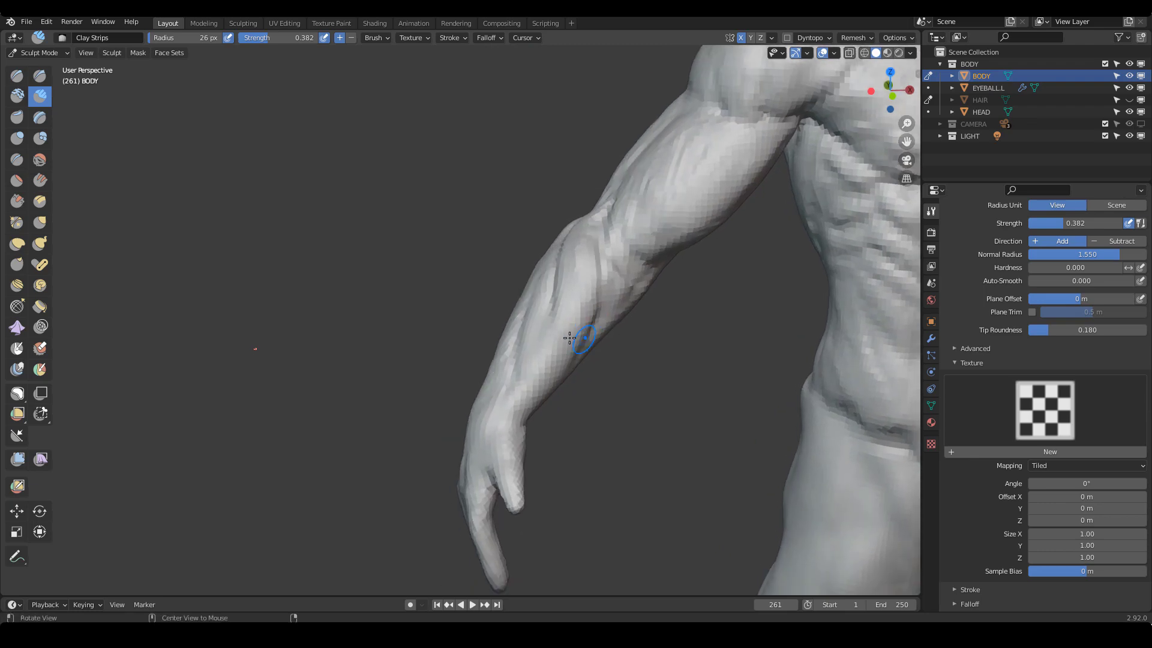
Adjust the wrist silhouette from the front with the Grab brush at a radius of about 85 px
{"action": "key", "text": "g"}
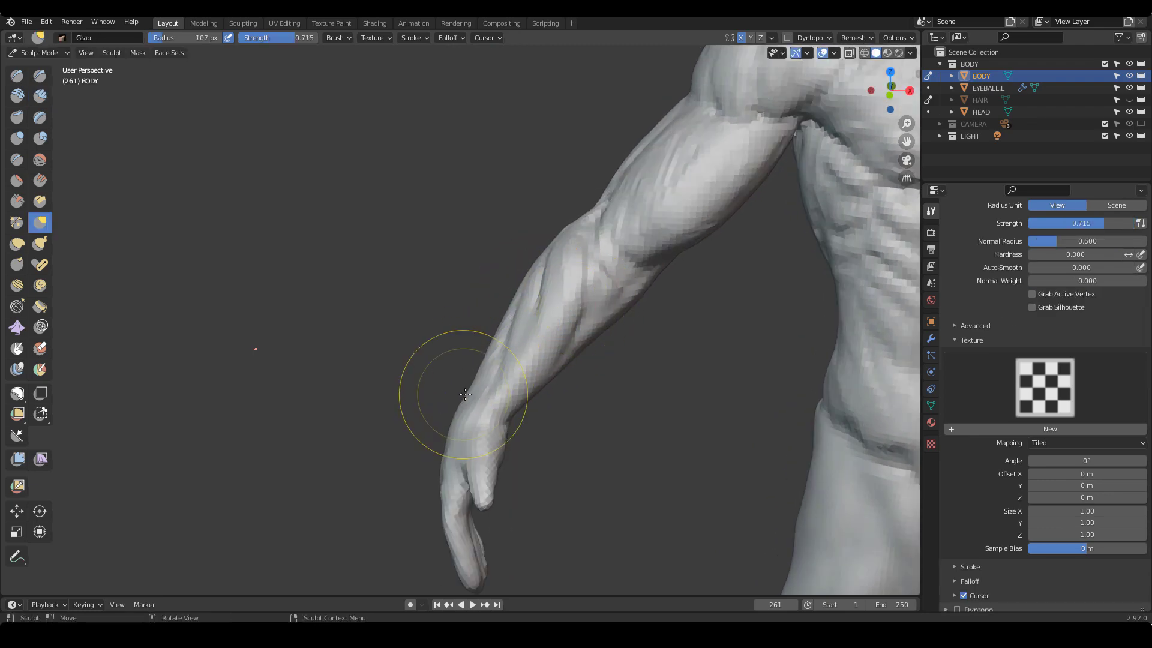
{"action": "left_click_drag", "start_coordinate": [483, 415], "coordinate": [504, 420], "text": "alt"}
{"action": "mouse_move", "coordinate": [504, 420]}
{"action": "left_mouse_down", "text": "alt+shift"}
{"action": "mouse_move", "coordinate": [490, 393]}
{"action": "mouse_move", "coordinate": [453, 400]}
{"action": "left_mouse_up", "text": "alt+shift"}
{"action": "key", "text": "bracketleft"}
{"action": "key", "text": "bracketleft"}
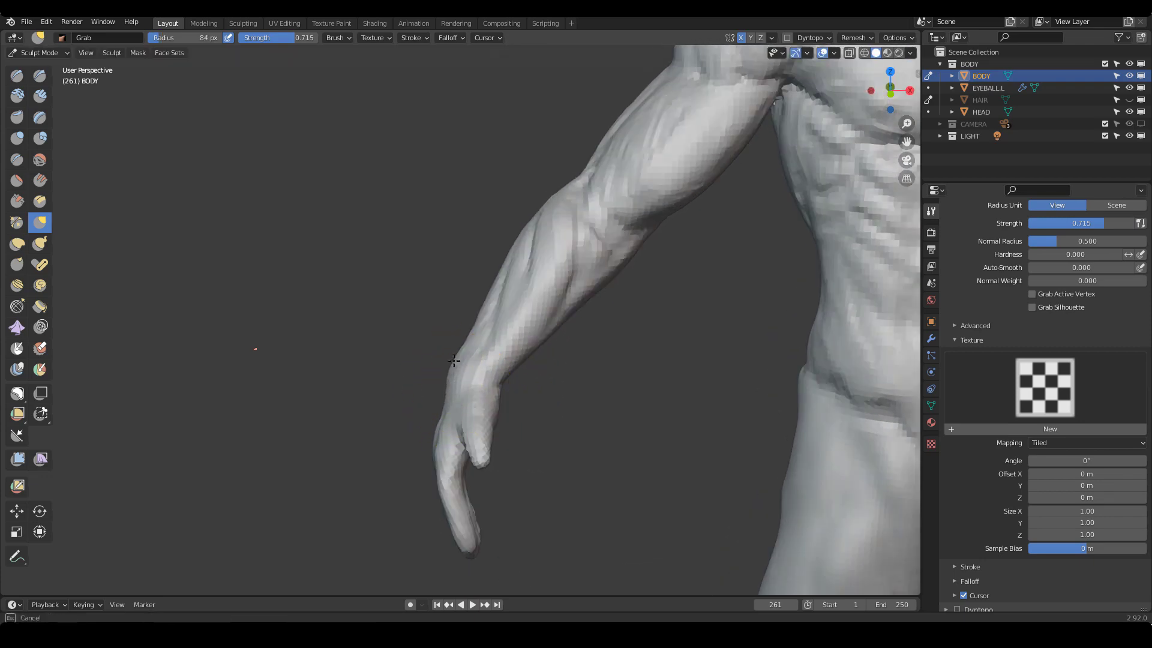
{"action": "left_click_drag", "start_coordinate": [454, 361], "coordinate": [457, 362]}
{"action": "mouse_move", "coordinate": [477, 370]}
{"action": "left_mouse_down", "text": "alt"}
{"action": "mouse_move", "coordinate": [453, 384]}
{"action": "mouse_move", "coordinate": [461, 407]}
{"action": "mouse_move", "coordinate": [604, 386]}
{"action": "left_mouse_up", "text": "alt"}
{"action": "key", "text": "f"}
{"action": "left_click", "coordinate": [468, 368]}
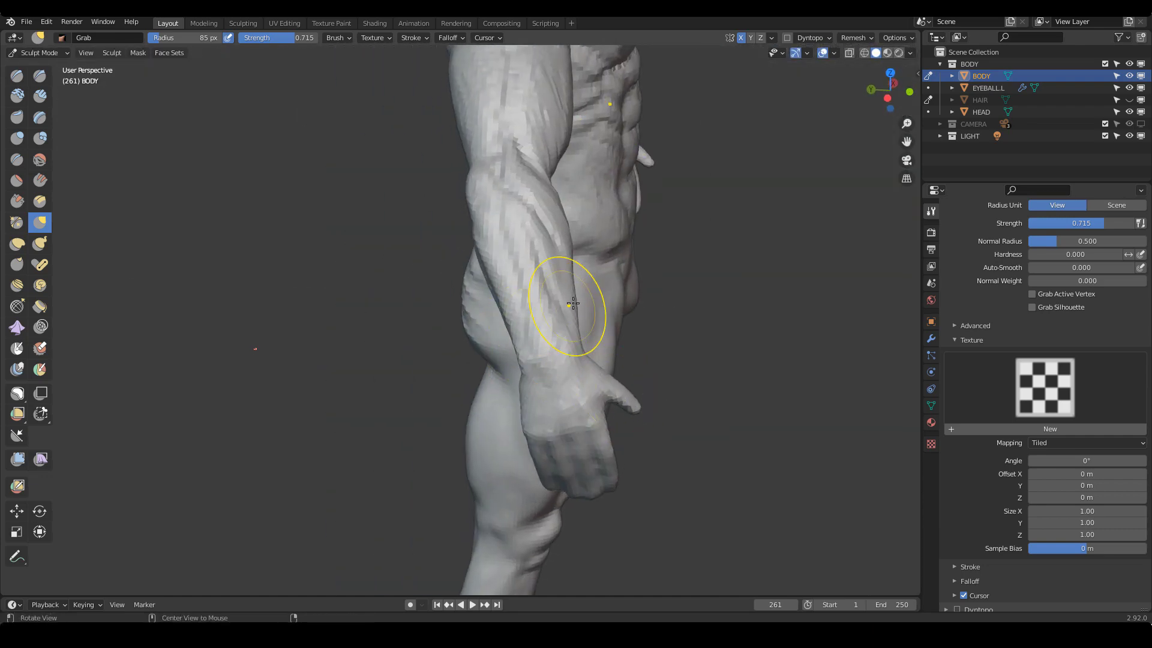
Refine the forearm contours from the side and front with the Grab brush, finishing with a 75 px radius
{"action": "left_click_drag", "start_coordinate": [573, 303], "coordinate": [574, 329], "text": "alt"}
{"action": "left_click_drag", "start_coordinate": [660, 339], "coordinate": [560, 340], "text": "alt"}
{"action": "key", "text": "f"}
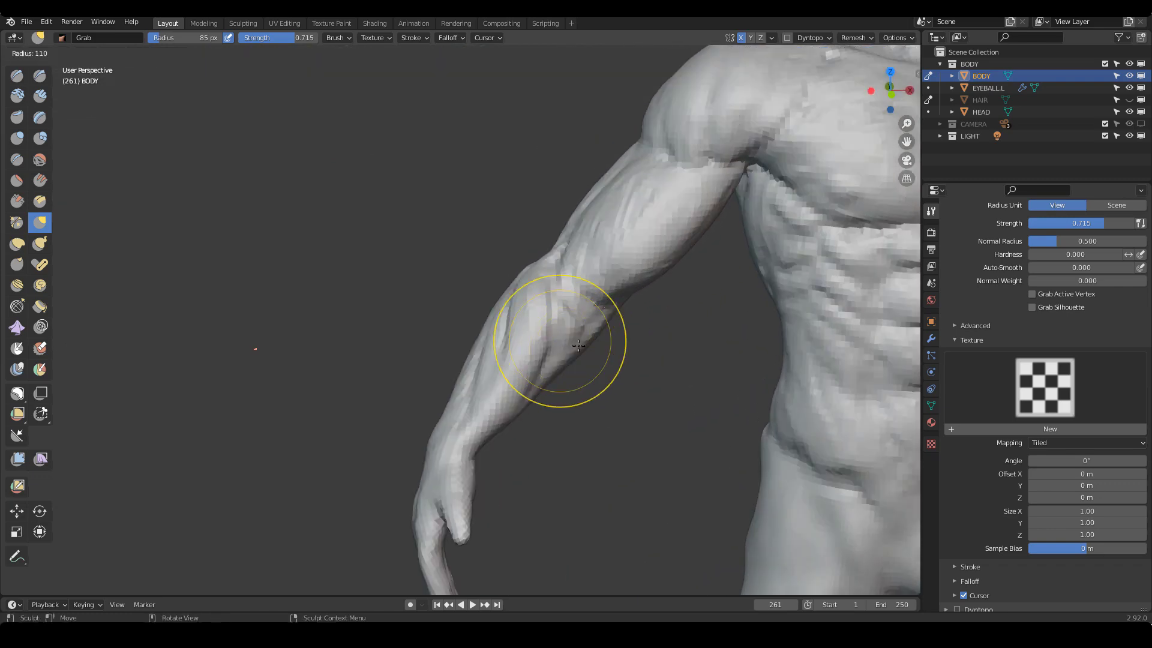
{"action": "left_click", "coordinate": [580, 346]}
{"action": "mouse_move", "coordinate": [480, 348]}
{"action": "left_mouse_down", "text": "alt"}
{"action": "mouse_move", "coordinate": [657, 361]}
{"action": "mouse_move", "coordinate": [611, 408]}
{"action": "mouse_move", "coordinate": [544, 363]}
{"action": "mouse_move", "coordinate": [622, 381]}
{"action": "mouse_move", "coordinate": [550, 379]}
{"action": "mouse_move", "coordinate": [640, 386]}
{"action": "mouse_move", "coordinate": [557, 374]}
{"action": "left_mouse_up", "text": "alt"}
{"action": "key", "text": "f"}
{"action": "left_click", "coordinate": [614, 381]}
{"action": "key", "text": "f"}
{"action": "left_click", "coordinate": [552, 379]}
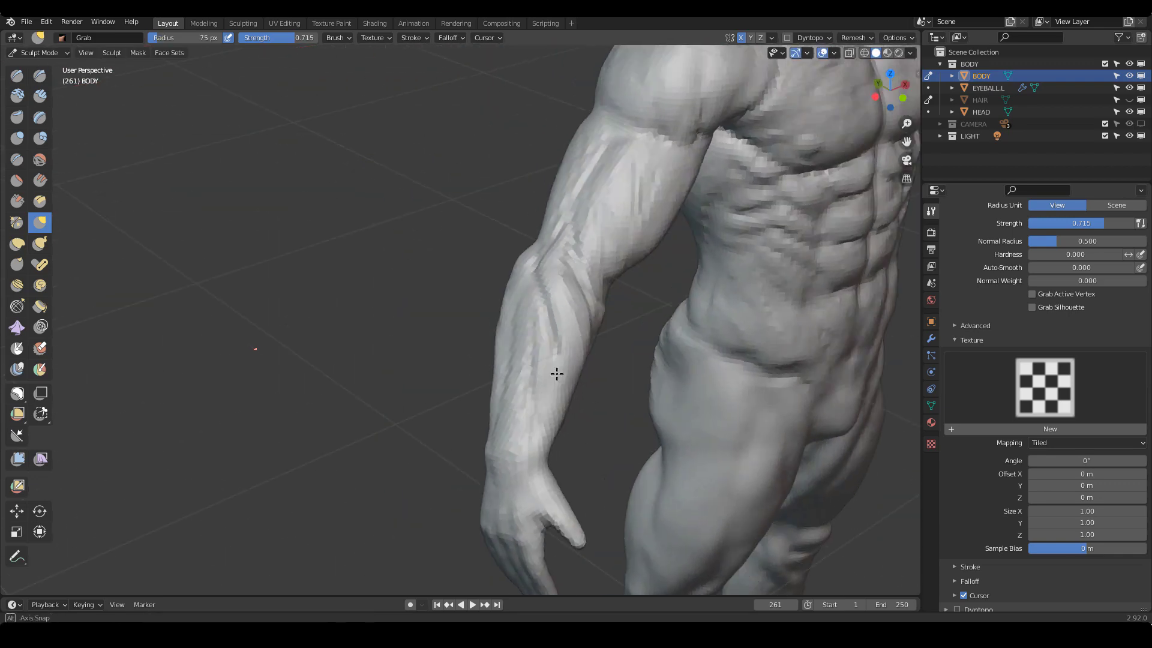
Add finer muscle strands along the outer forearm with Clay Strips, reducing the radius from 29 to 23 px
{"action": "mouse_move", "coordinate": [557, 374]}
{"action": "middle_mouse_down"}
{"action": "mouse_move", "coordinate": [580, 329]}
{"action": "mouse_move", "coordinate": [583, 366]}
{"action": "mouse_move", "coordinate": [510, 319]}
{"action": "mouse_move", "coordinate": [462, 324]}
{"action": "mouse_move", "coordinate": [431, 282]}
{"action": "mouse_move", "coordinate": [474, 348]}
{"action": "mouse_move", "coordinate": [550, 397]}
{"action": "mouse_move", "coordinate": [675, 376]}
{"action": "mouse_move", "coordinate": [550, 383]}
{"action": "mouse_move", "coordinate": [637, 386]}
{"action": "middle_mouse_up"}
{"action": "key", "text": "c"}
{"action": "key", "text": "f"}
{"action": "left_click", "coordinate": [462, 325]}
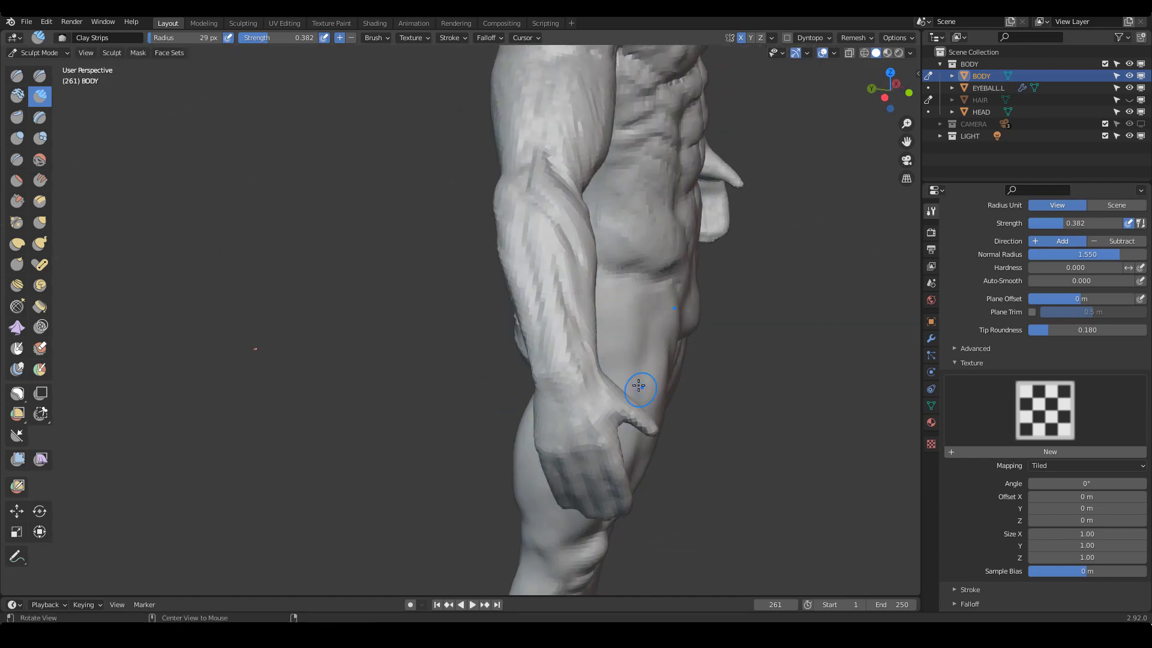
{"action": "key", "text": "f"}
{"action": "left_click", "coordinate": [551, 312]}
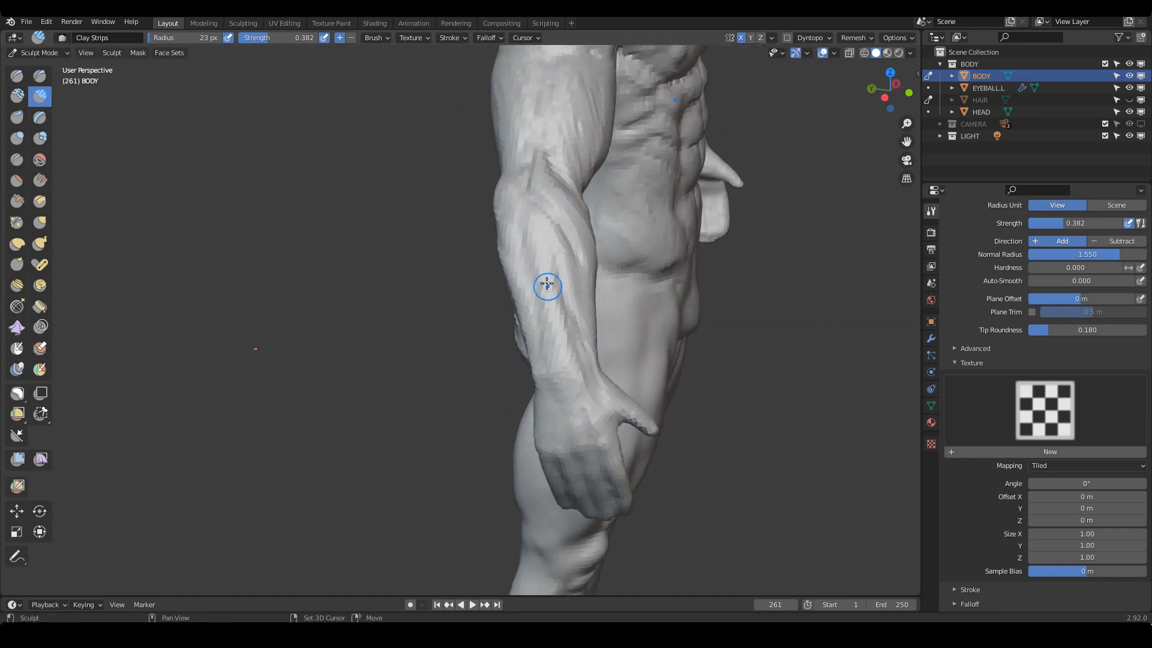
Continue the muscle strands along the forearm toward the wrist with Clay Strips at a radius of about 24 px
{"action": "mouse_move", "coordinate": [595, 415]}
{"action": "middle_mouse_down"}
{"action": "mouse_move", "coordinate": [583, 351]}
{"action": "mouse_move", "coordinate": [696, 353]}
{"action": "middle_mouse_up"}
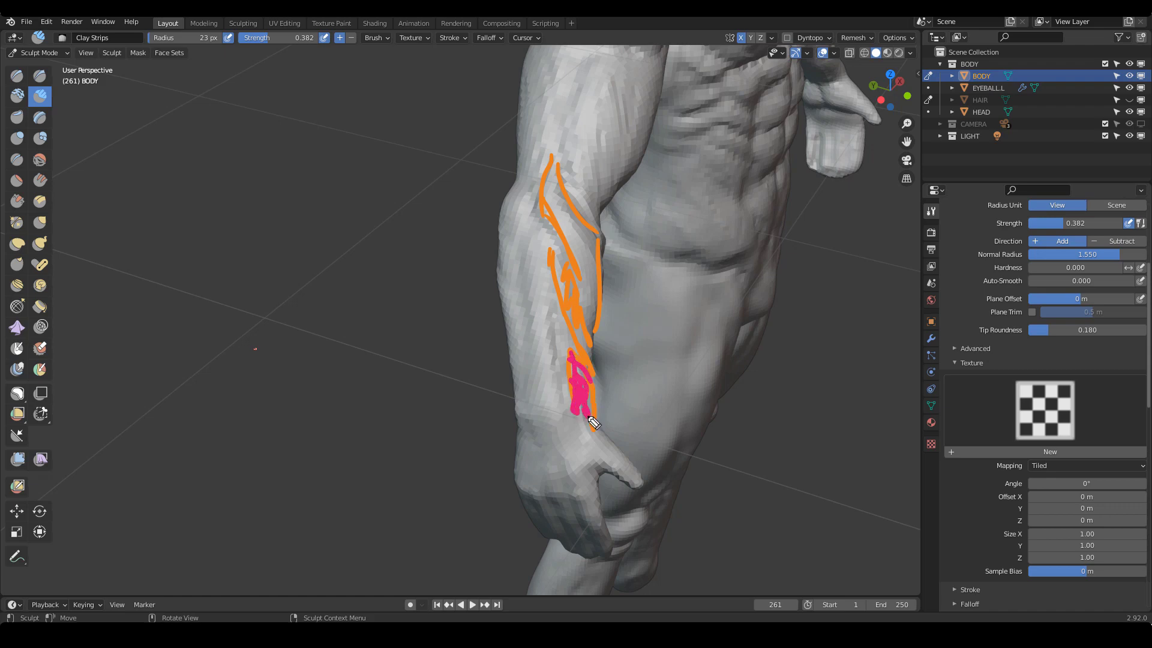
{"action": "left_click", "coordinate": [1072, 273]}
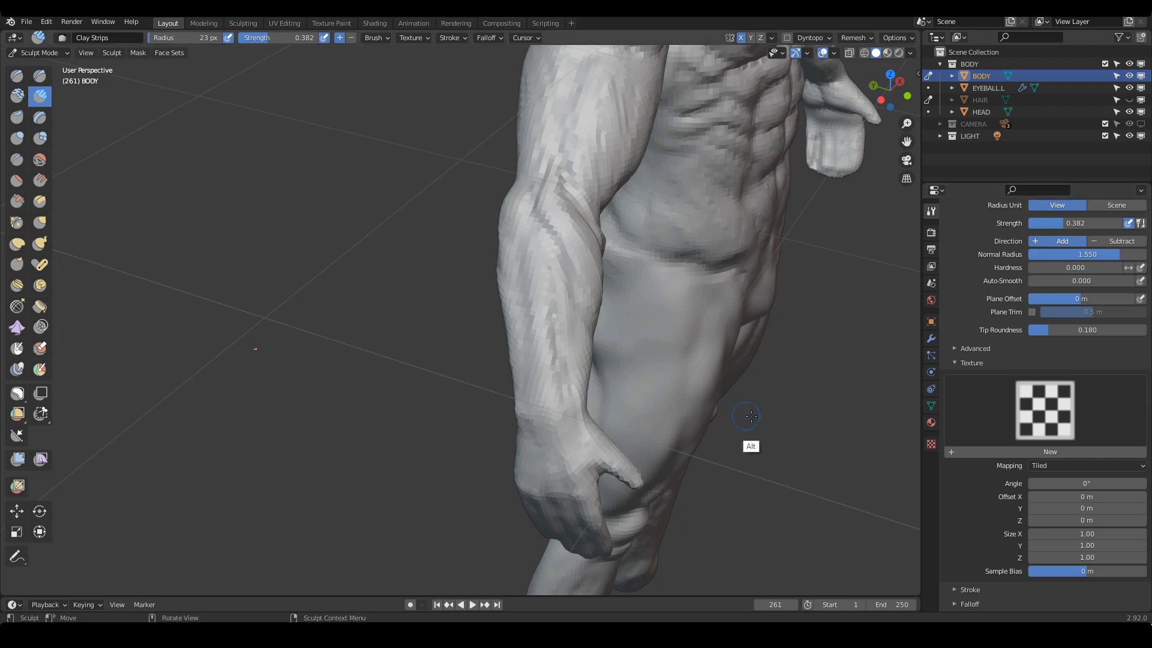
{"action": "scroll", "coordinate": [735, 453], "scroll_direction": "up", "scroll_amount": 3}
{"action": "middle_click_drag", "start_coordinate": [748, 442], "coordinate": [723, 462]}
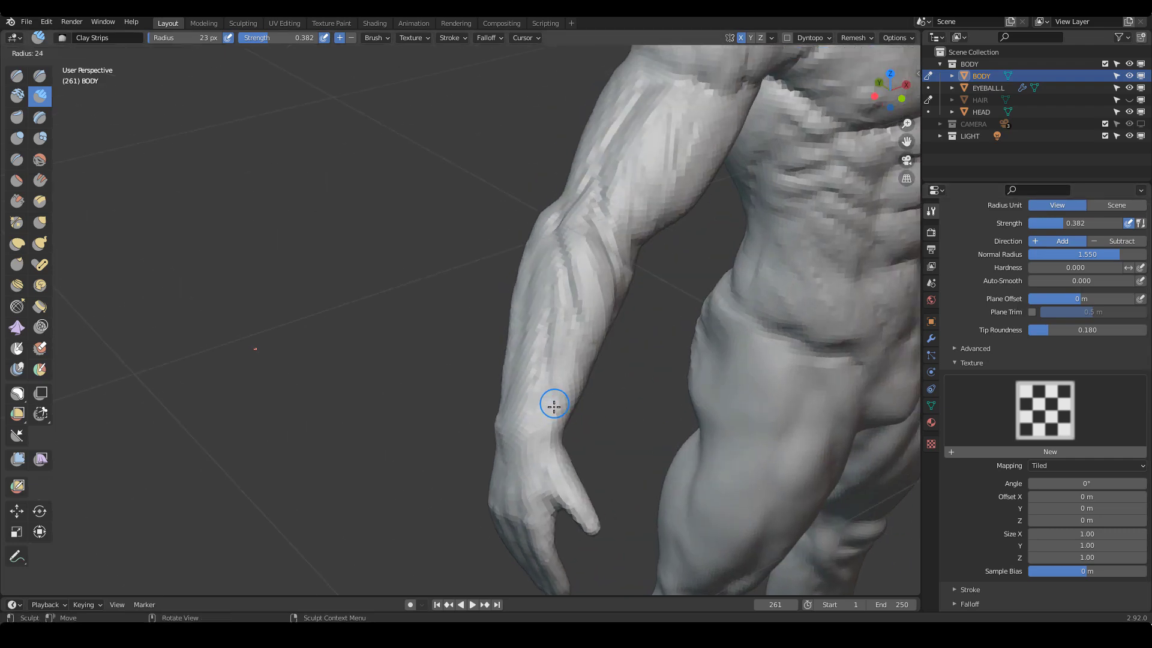
{"action": "mouse_move", "coordinate": [560, 381]}
{"action": "middle_mouse_down"}
{"action": "mouse_move", "coordinate": [551, 402]}
{"action": "mouse_move", "coordinate": [522, 391]}
{"action": "mouse_move", "coordinate": [544, 387]}
{"action": "mouse_move", "coordinate": [535, 380]}
{"action": "mouse_move", "coordinate": [492, 368]}
{"action": "mouse_move", "coordinate": [517, 408]}
{"action": "mouse_move", "coordinate": [557, 398]}
{"action": "mouse_move", "coordinate": [546, 336]}
{"action": "mouse_move", "coordinate": [555, 411]}
{"action": "mouse_move", "coordinate": [576, 420]}
{"action": "mouse_move", "coordinate": [597, 360]}
{"action": "mouse_move", "coordinate": [659, 415]}
{"action": "mouse_move", "coordinate": [601, 338]}
{"action": "middle_mouse_up"}
{"action": "key", "text": "shift+c"}
{"action": "key", "text": "f"}
{"action": "left_click", "coordinate": [534, 379]}
Reshape the forearm's inner contour above the wrist with the Grab brush at a 66 px radius
{"action": "key", "text": "g"}
{"action": "left_click_drag", "start_coordinate": [601, 337], "coordinate": [584, 337]}
{"action": "left_click_drag", "start_coordinate": [579, 312], "coordinate": [584, 316]}
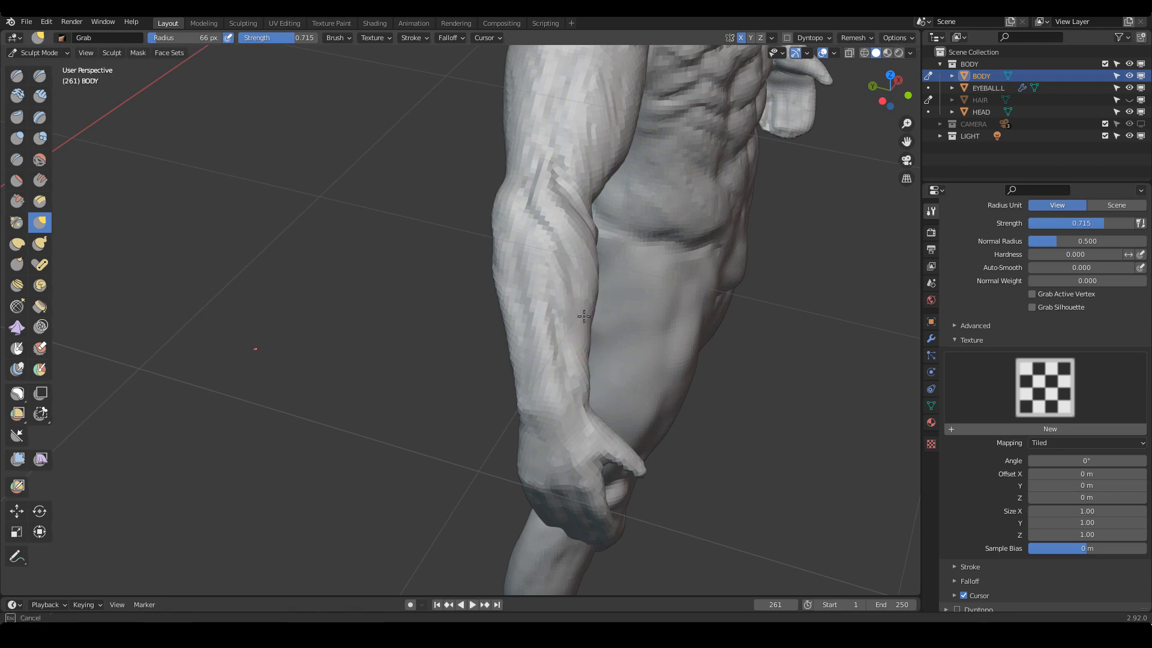
{"action": "middle_click_drag", "start_coordinate": [612, 314], "coordinate": [584, 323]}
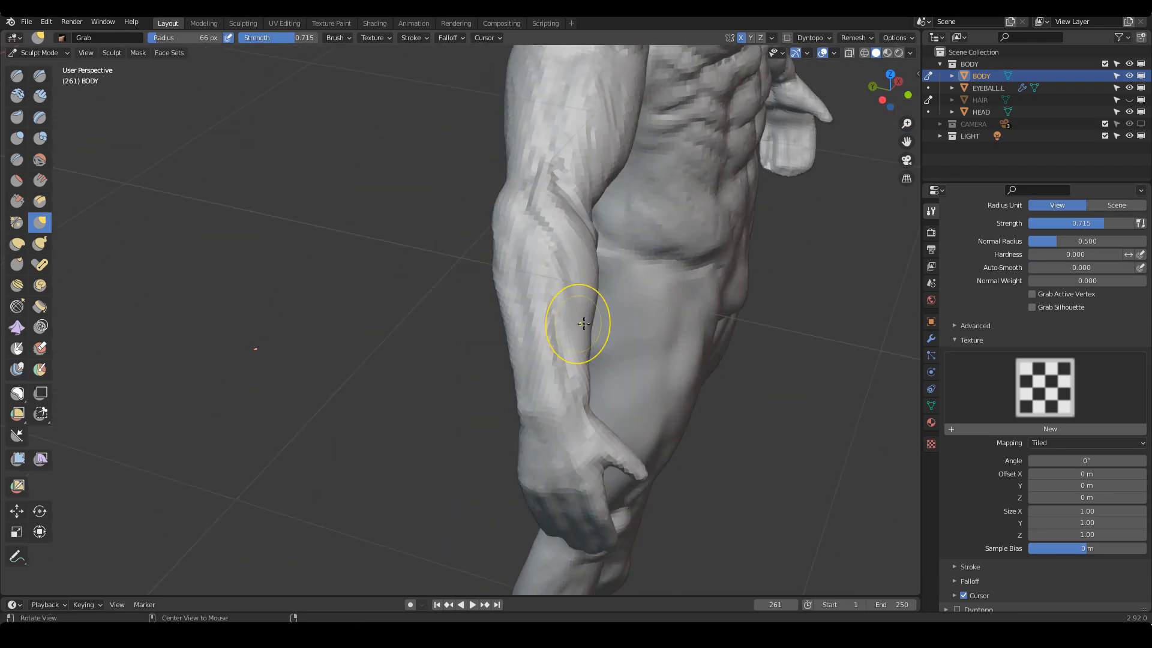
{"action": "mouse_move", "coordinate": [584, 323]}
{"action": "left_mouse_down", "text": "alt"}
{"action": "mouse_move", "coordinate": [594, 360]}
{"action": "mouse_move", "coordinate": [609, 355]}
{"action": "left_mouse_up", "text": "alt"}
Carve grooves between the forearm muscles from elbow to wrist with a subtracting Draw Sharp brush at 30 to 36 px
{"action": "key", "text": "d"}
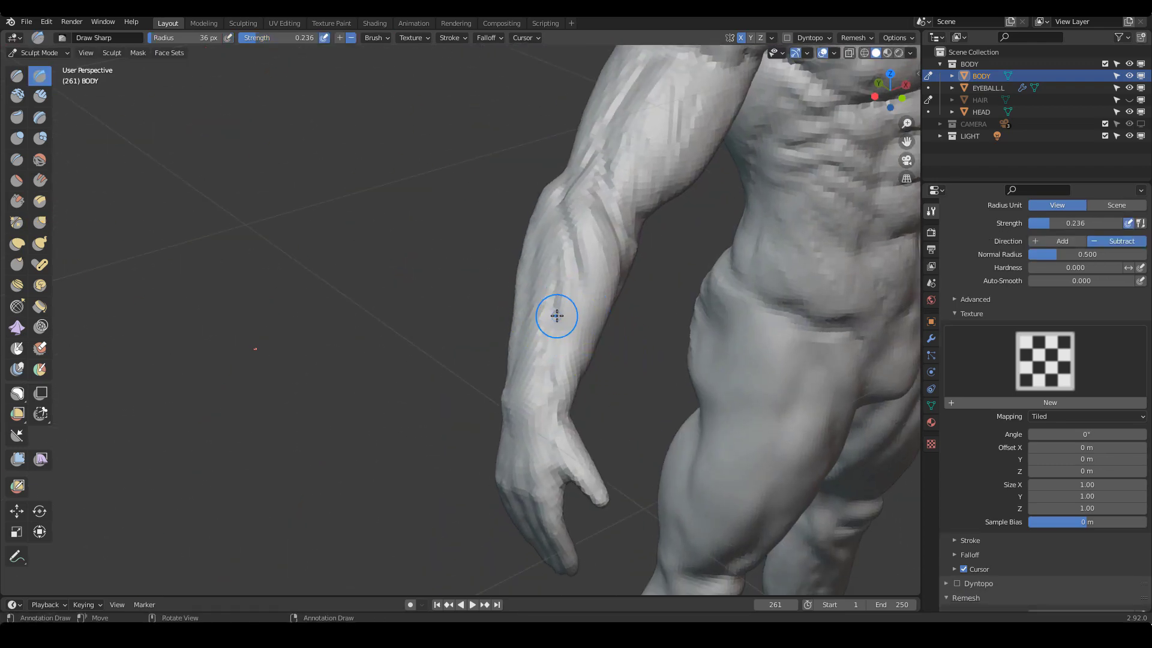
{"action": "key", "text": "f"}
{"action": "left_click", "coordinate": [579, 283]}
{"action": "mouse_move", "coordinate": [585, 287]}
{"action": "middle_mouse_down"}
{"action": "mouse_move", "coordinate": [556, 341]}
{"action": "mouse_move", "coordinate": [534, 304]}
{"action": "mouse_move", "coordinate": [592, 278]}
{"action": "mouse_move", "coordinate": [477, 303]}
{"action": "mouse_move", "coordinate": [496, 326]}
{"action": "mouse_move", "coordinate": [599, 318]}
{"action": "middle_mouse_up"}
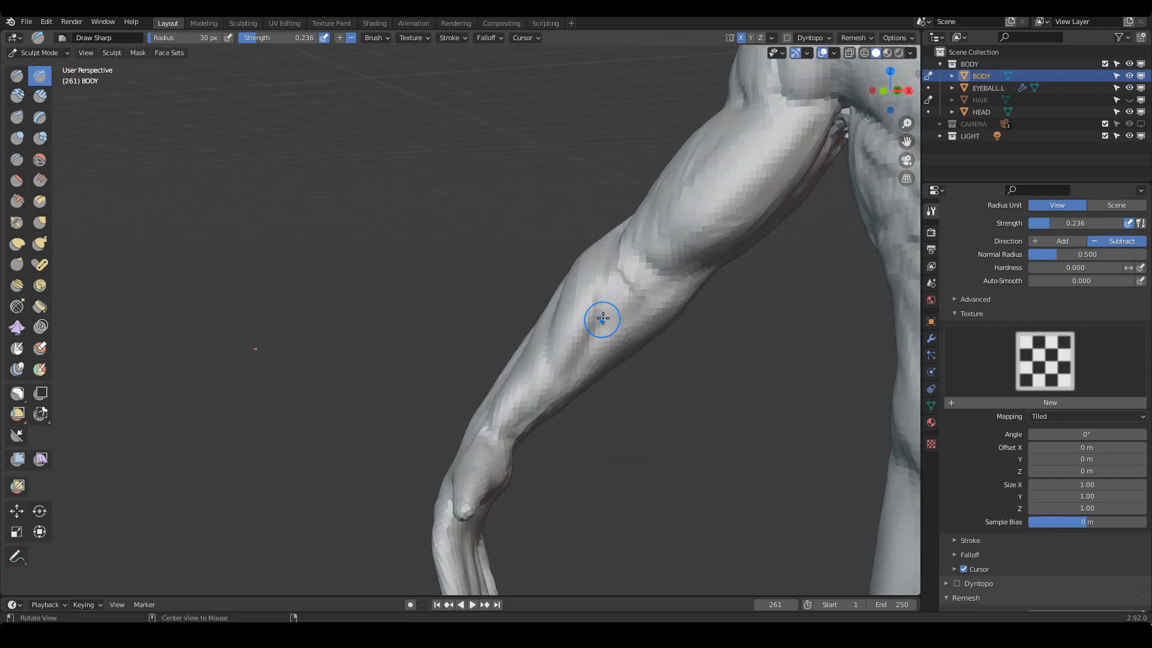
{"action": "key", "text": "f"}
{"action": "key", "text": "Escape"}
{"action": "middle_click_drag", "start_coordinate": [528, 394], "coordinate": [523, 342]}
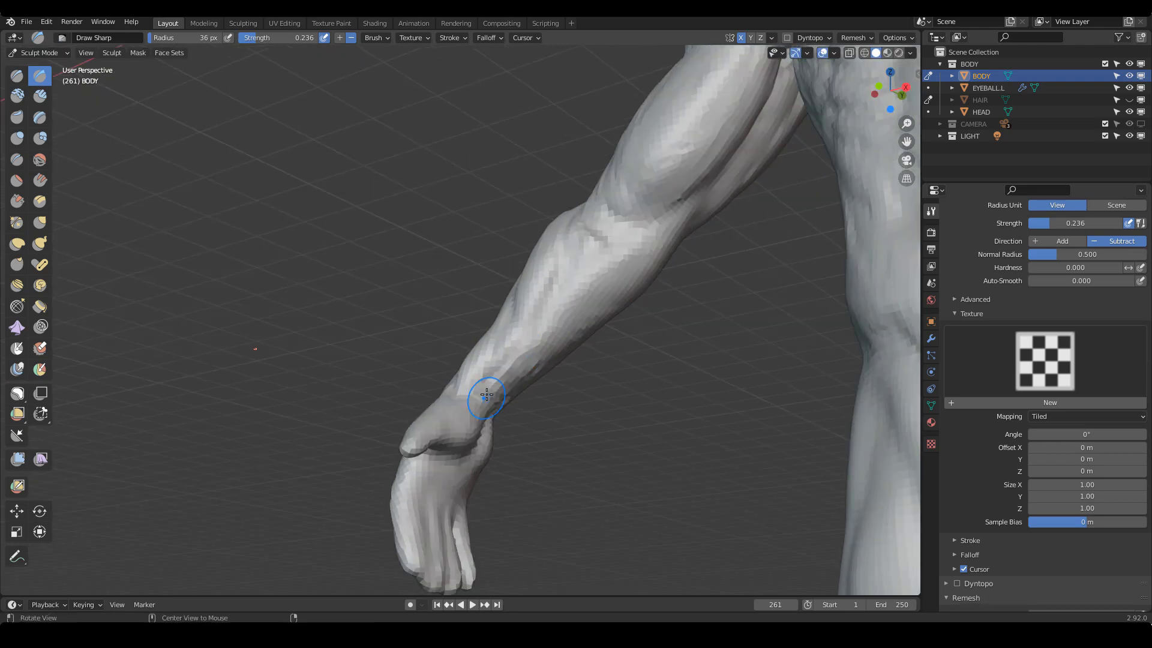
{"action": "mouse_move", "coordinate": [486, 394]}
{"action": "middle_mouse_down"}
{"action": "mouse_move", "coordinate": [477, 296]}
{"action": "mouse_move", "coordinate": [560, 360]}
{"action": "mouse_move", "coordinate": [525, 411]}
{"action": "mouse_move", "coordinate": [629, 468]}
{"action": "mouse_move", "coordinate": [532, 334]}
{"action": "mouse_move", "coordinate": [541, 284]}
{"action": "middle_mouse_up"}
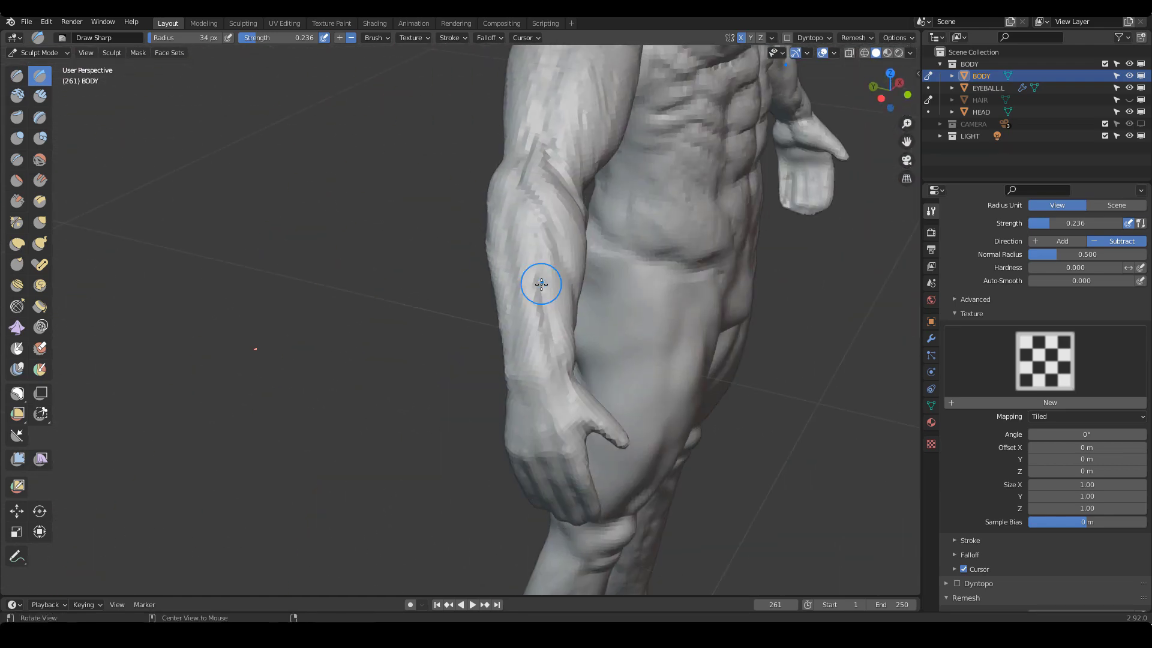
Adjust the wrist and forearm silhouette from several angles with the Grab brush at a radius of about 60 px
{"action": "key", "text": "g"}
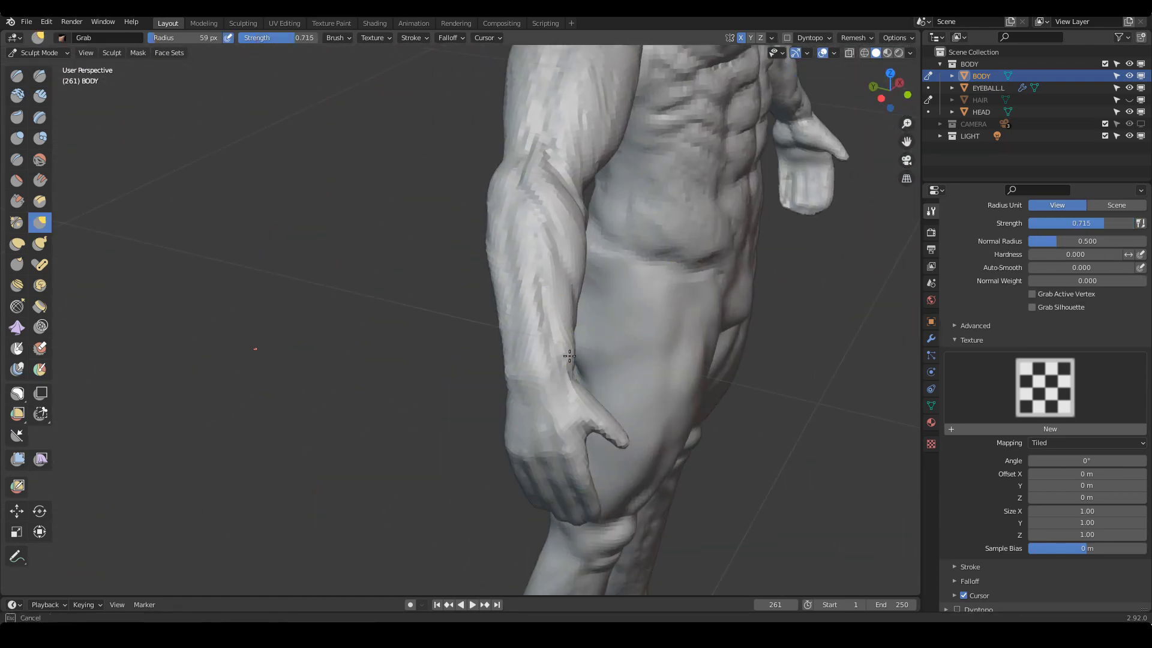
{"action": "middle_click_drag", "start_coordinate": [567, 361], "coordinate": [567, 366]}
{"action": "left_click_drag", "start_coordinate": [627, 368], "coordinate": [603, 310], "text": "alt"}
{"action": "mouse_move", "coordinate": [603, 310]}
{"action": "middle_mouse_down"}
{"action": "mouse_move", "coordinate": [570, 326]}
{"action": "mouse_move", "coordinate": [627, 318]}
{"action": "mouse_move", "coordinate": [571, 270]}
{"action": "mouse_move", "coordinate": [582, 300]}
{"action": "mouse_move", "coordinate": [572, 314]}
{"action": "middle_mouse_up"}
{"action": "key", "text": "f"}
{"action": "left_click", "coordinate": [591, 288]}
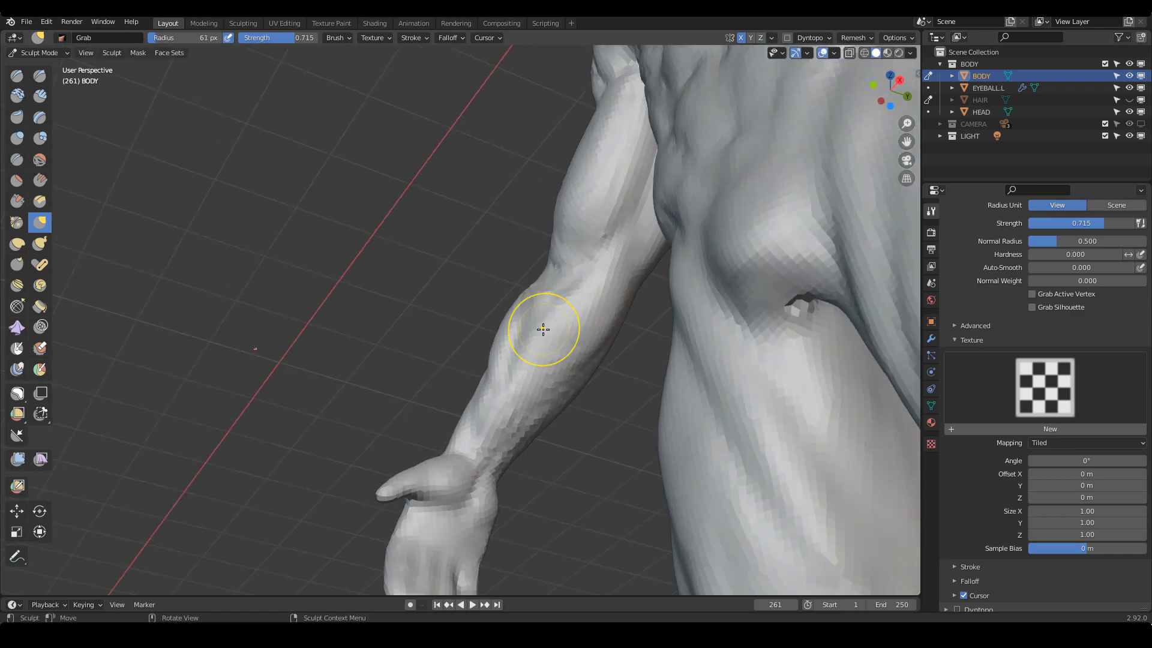
{"action": "mouse_move", "coordinate": [540, 352]}
{"action": "middle_mouse_down"}
{"action": "mouse_move", "coordinate": [694, 352]}
{"action": "mouse_move", "coordinate": [587, 360]}
{"action": "middle_mouse_up"}
Build up the inner elbow and upper forearm muscles with Clay Strips, using radii between 18 and 35 px
{"action": "key", "text": "c"}
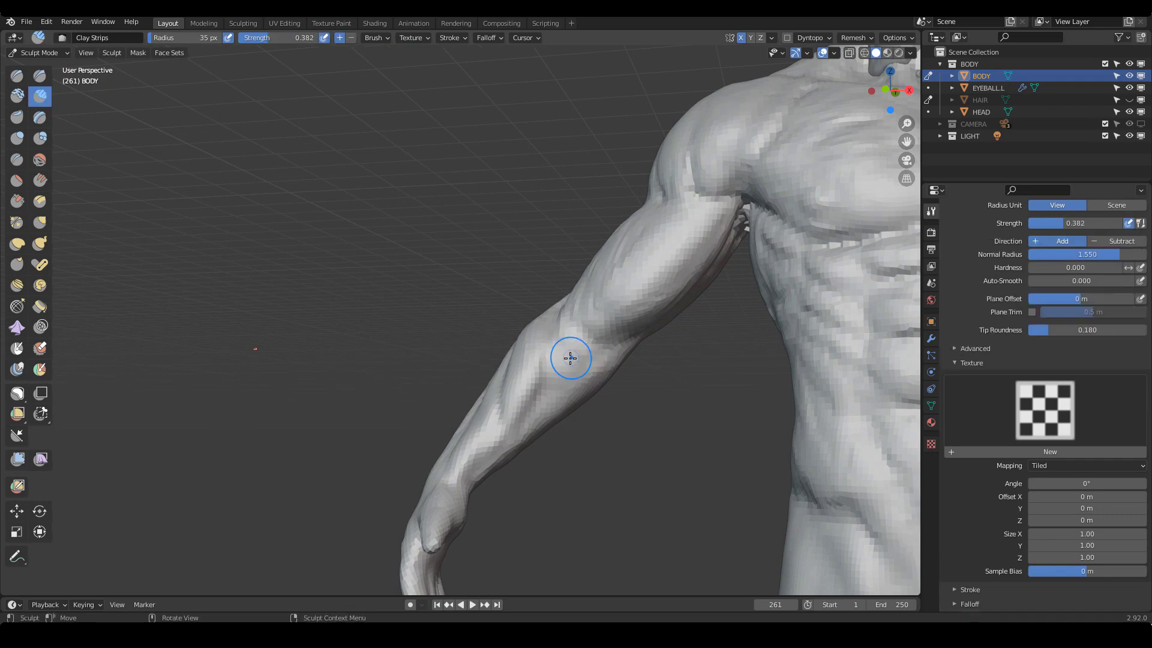
{"action": "left_click_drag", "start_coordinate": [566, 346], "coordinate": [561, 360]}
{"action": "middle_click_drag", "start_coordinate": [570, 360], "coordinate": [594, 362]}
{"action": "key", "text": "f"}
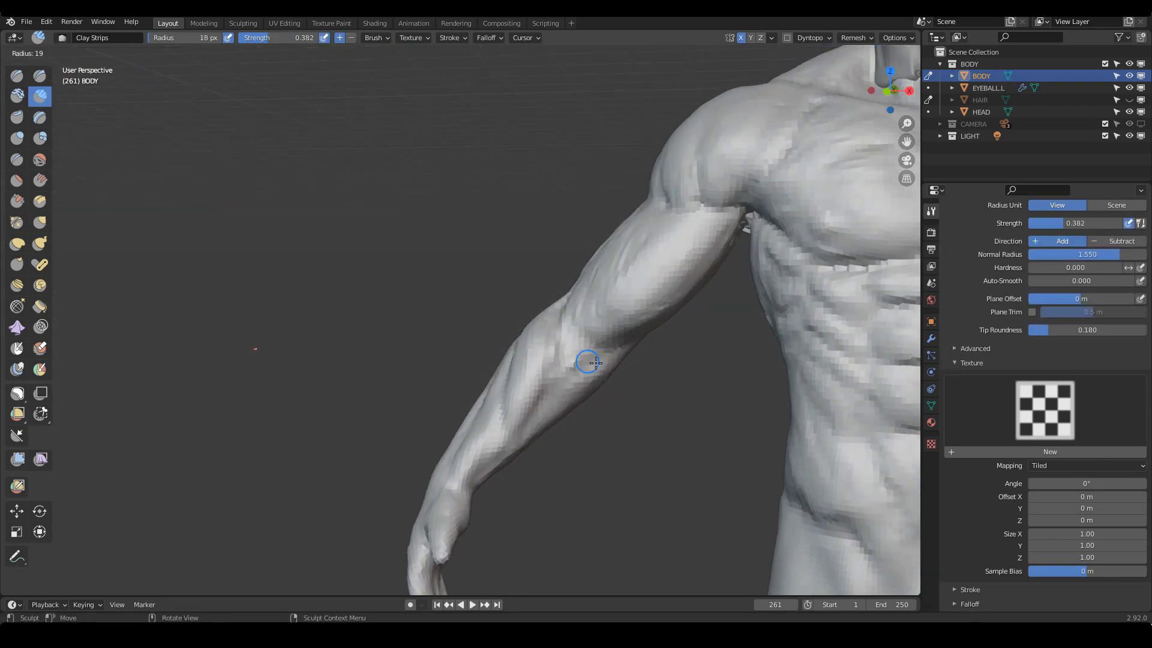
{"action": "left_click", "coordinate": [602, 362]}
{"action": "left_click_drag", "start_coordinate": [570, 351], "coordinate": [539, 412]}
{"action": "middle_click_drag", "start_coordinate": [558, 384], "coordinate": [608, 322]}
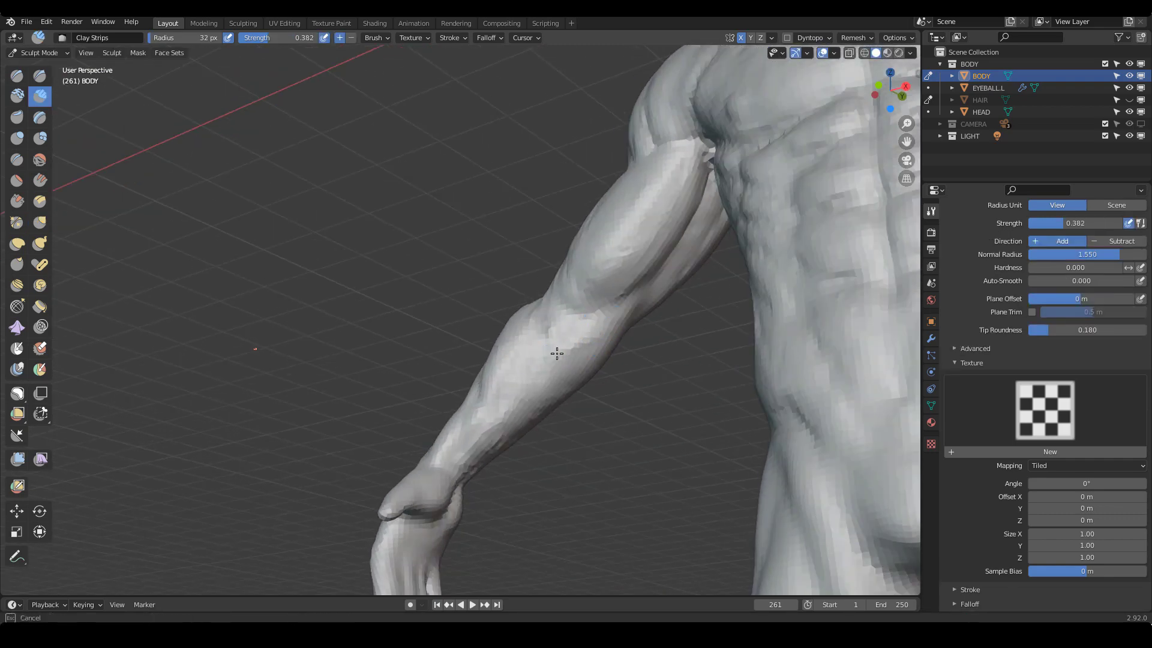
{"action": "middle_click_drag", "start_coordinate": [556, 354], "coordinate": [527, 342]}
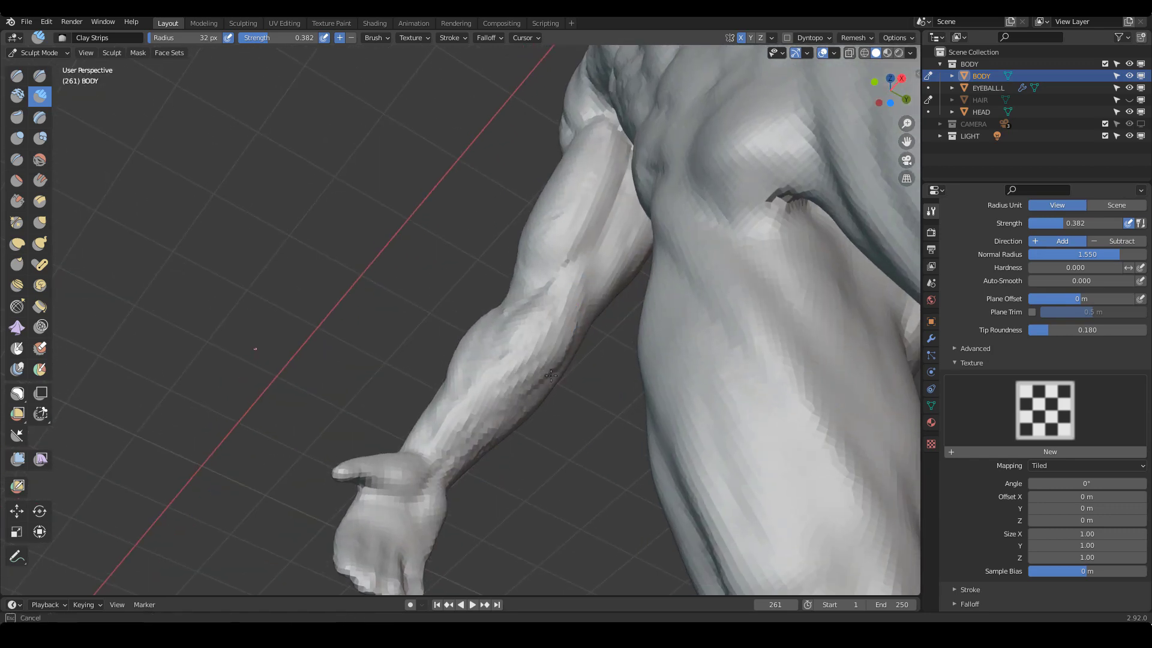
Add muscle strands on the underside of the upper arm toward the armpit with Clay Strips at about 24 to 32 px
{"action": "middle_click_drag", "start_coordinate": [597, 303], "coordinate": [612, 283]}
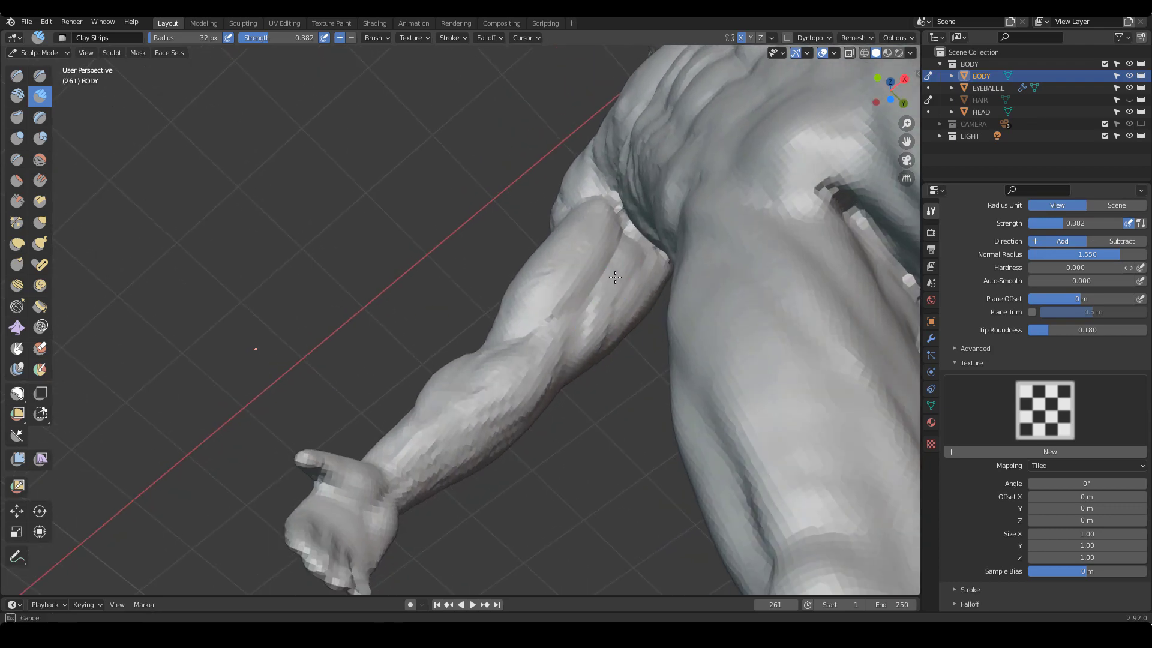
{"action": "left_click_drag", "start_coordinate": [650, 283], "coordinate": [627, 301]}
{"action": "mouse_move", "coordinate": [628, 300]}
{"action": "middle_mouse_down"}
{"action": "mouse_move", "coordinate": [637, 362]}
{"action": "mouse_move", "coordinate": [669, 322]}
{"action": "mouse_move", "coordinate": [652, 310]}
{"action": "middle_mouse_up"}
{"action": "key", "text": "f"}
{"action": "left_click", "coordinate": [660, 322]}
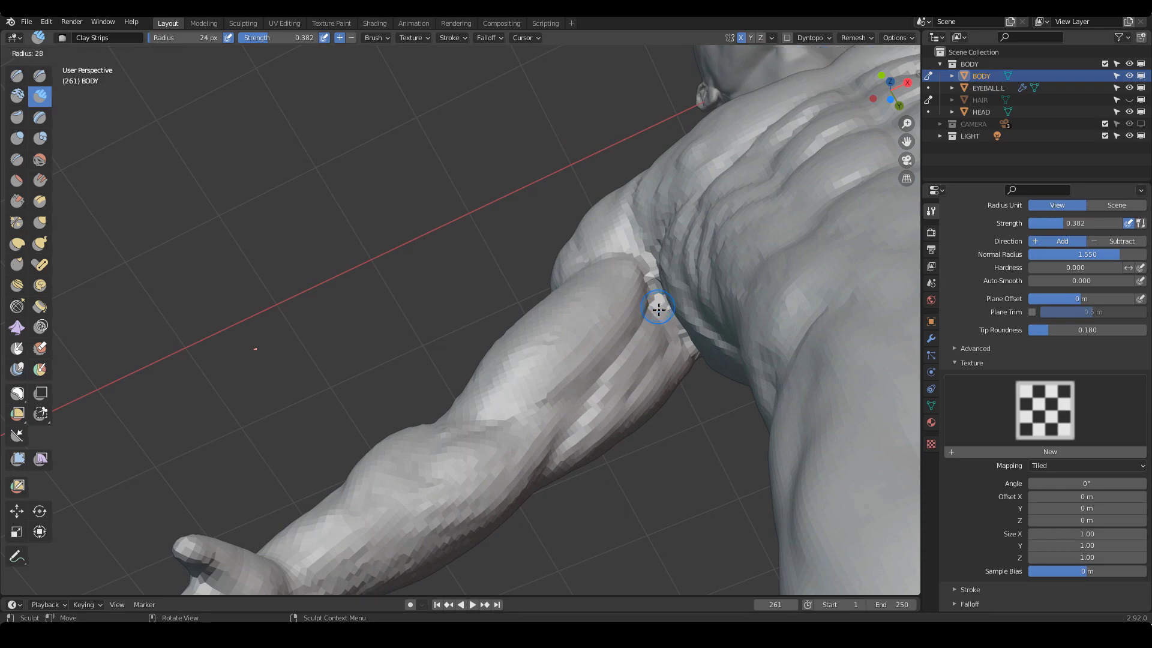
{"action": "key", "text": "f"}
{"action": "left_click", "coordinate": [658, 310]}
Carve the groove between biceps and triceps on the inner arm with Draw Sharp at 33 px and 0.400 strength
{"action": "key", "text": "2"}
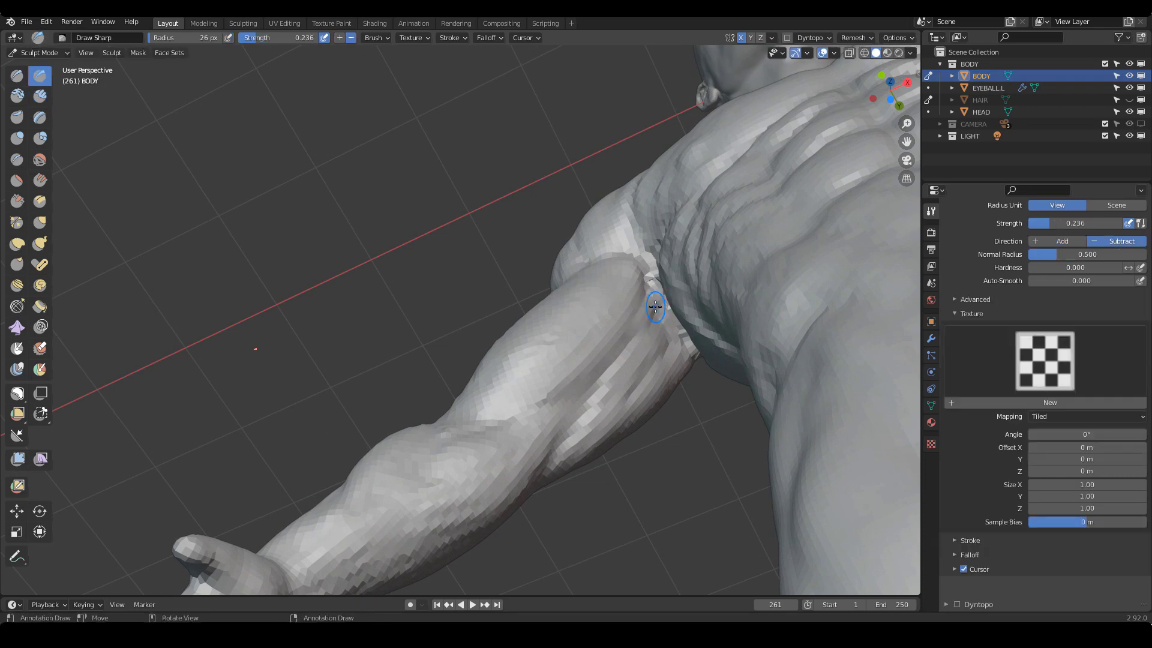
{"action": "mouse_move", "coordinate": [654, 304]}
{"action": "left_mouse_down"}
{"action": "mouse_move", "coordinate": [652, 272]}
{"action": "mouse_move", "coordinate": [597, 385]}
{"action": "left_mouse_up"}
{"action": "key", "text": "shift+f"}
{"action": "left_click", "coordinate": [626, 340]}
{"action": "mouse_move", "coordinate": [667, 308]}
{"action": "left_mouse_down"}
{"action": "mouse_move", "coordinate": [607, 365]}
{"action": "mouse_move", "coordinate": [548, 394]}
{"action": "mouse_move", "coordinate": [570, 415]}
{"action": "left_mouse_up"}
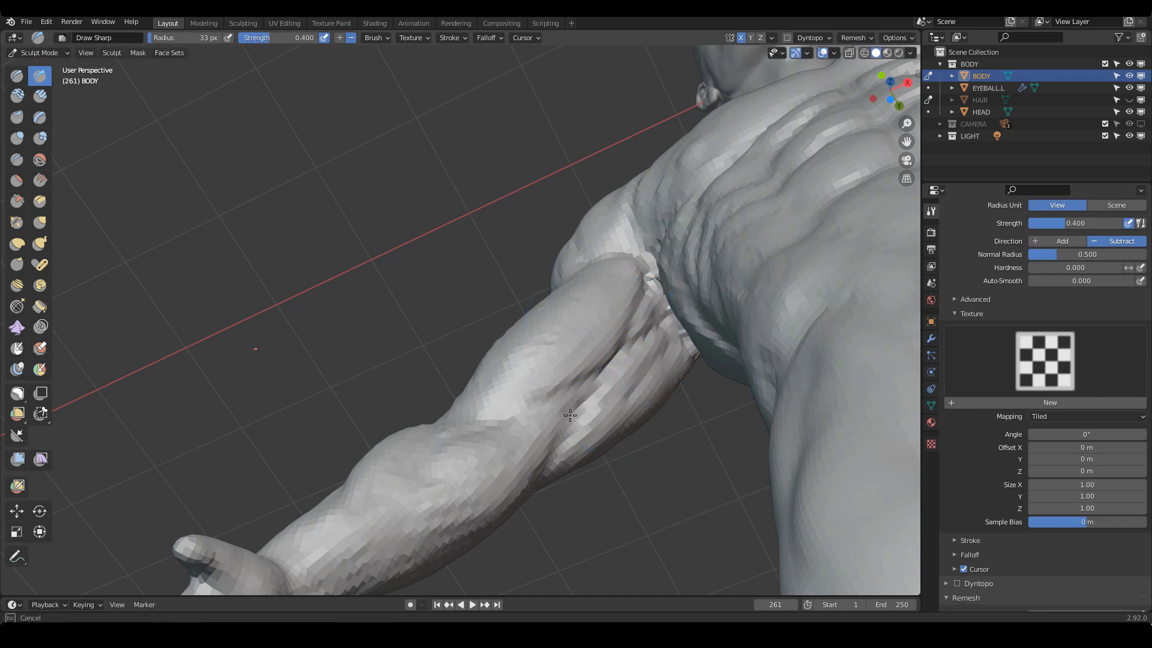
{"action": "mouse_move", "coordinate": [499, 429]}
{"action": "left_mouse_down"}
{"action": "mouse_move", "coordinate": [535, 398]}
{"action": "mouse_move", "coordinate": [514, 420]}
{"action": "mouse_move", "coordinate": [579, 414]}
{"action": "left_mouse_up"}
{"action": "scroll", "coordinate": [638, 388], "scroll_direction": "down", "scroll_amount": 1}
{"action": "middle_click_drag", "start_coordinate": [638, 389], "coordinate": [637, 327], "text": "shift"}
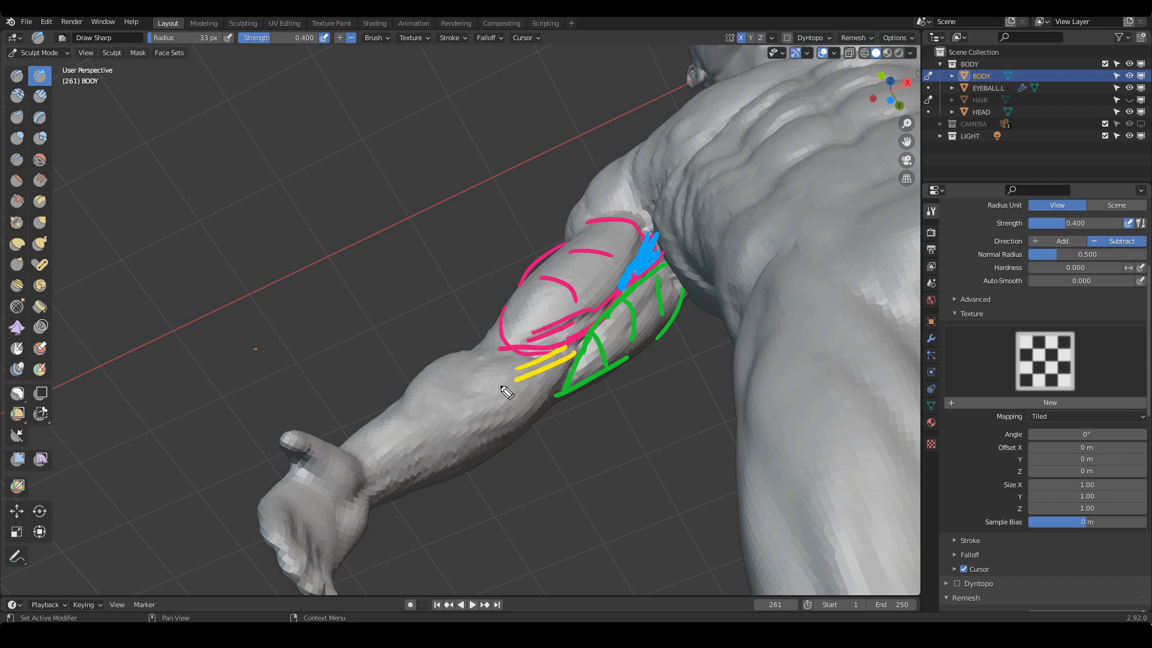
{"action": "left_click_drag", "start_coordinate": [468, 438], "coordinate": [543, 396]}
{"action": "mouse_move", "coordinate": [453, 471]}
{"action": "left_mouse_down"}
{"action": "mouse_move", "coordinate": [529, 424]}
{"action": "mouse_move", "coordinate": [403, 458]}
{"action": "left_mouse_up"}
{"action": "left_click_drag", "start_coordinate": [514, 427], "coordinate": [403, 488]}
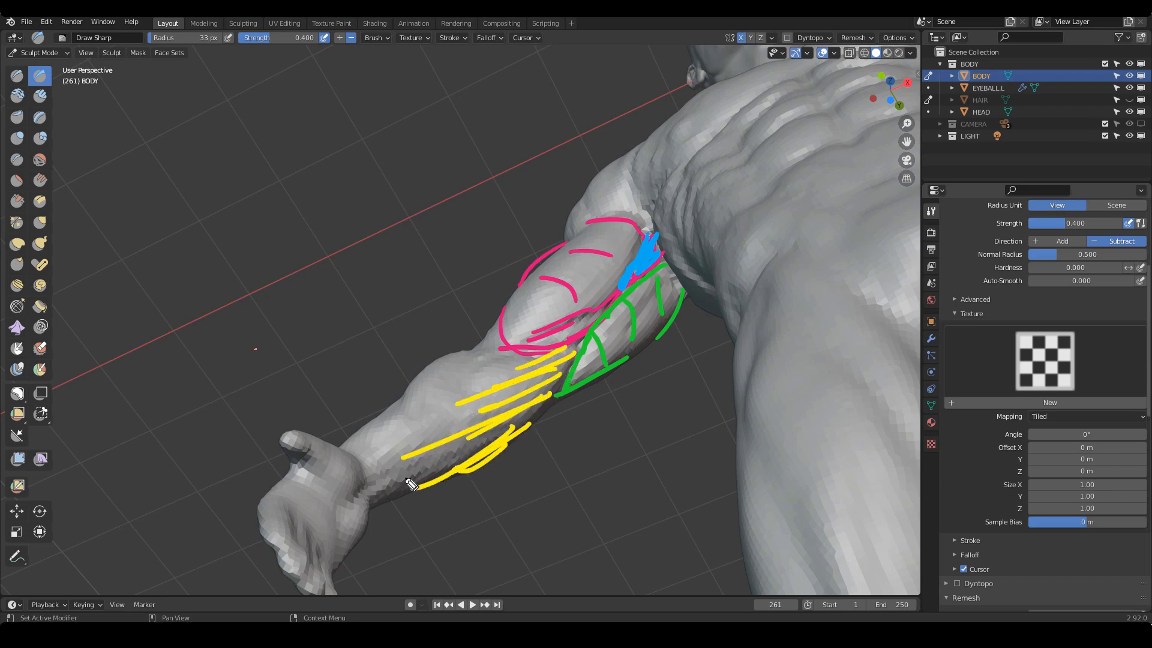
{"action": "left_click_drag", "start_coordinate": [500, 394], "coordinate": [373, 466]}
{"action": "left_click_drag", "start_coordinate": [523, 417], "coordinate": [380, 483]}
{"action": "left_click_drag", "start_coordinate": [505, 444], "coordinate": [389, 492]}
{"action": "left_click_drag", "start_coordinate": [532, 374], "coordinate": [373, 466]}
{"action": "mouse_move", "coordinate": [473, 385]}
{"action": "left_mouse_down"}
{"action": "mouse_move", "coordinate": [522, 401]}
{"action": "mouse_move", "coordinate": [434, 477]}
{"action": "left_mouse_up"}
{"action": "left_click_drag", "start_coordinate": [447, 436], "coordinate": [369, 489]}
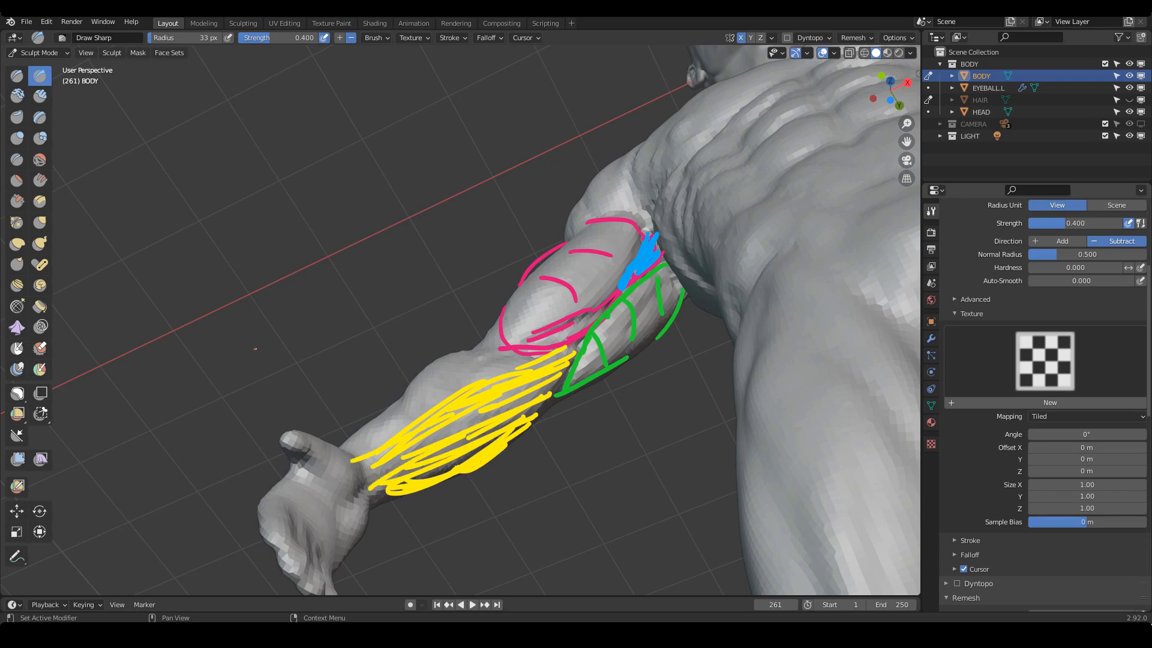
{"action": "key", "text": "Escape"}
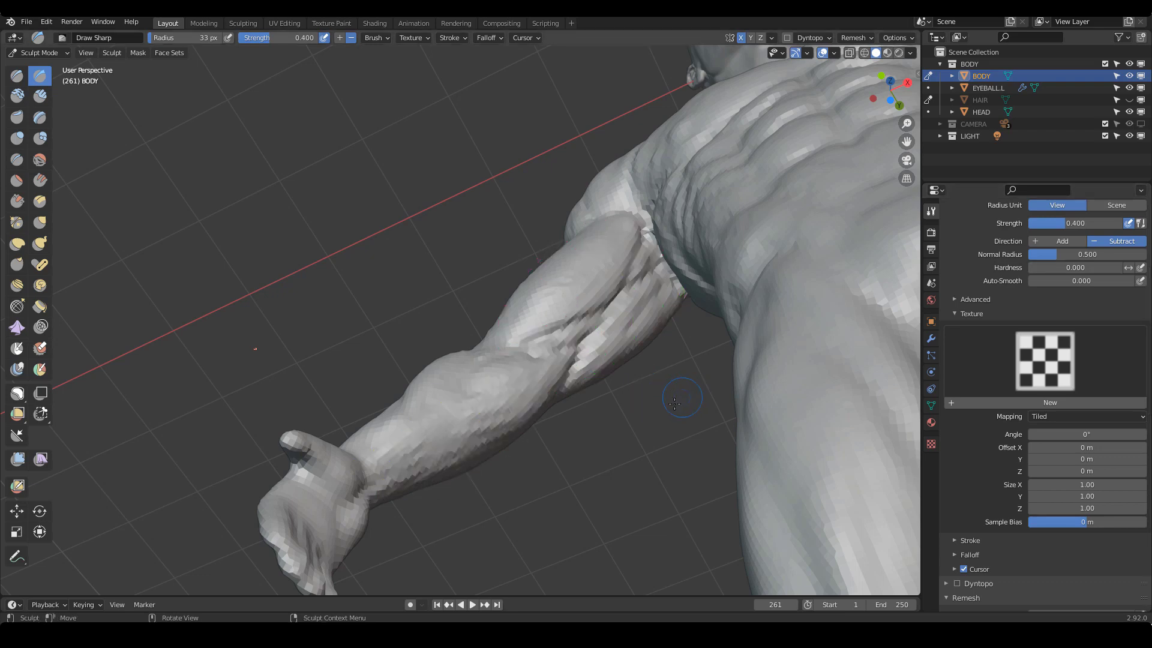
Build up the back of the upper arm below the armpit with Clay Strips at a 43 px radius
{"action": "mouse_move", "coordinate": [634, 415]}
{"action": "left_mouse_down", "text": "alt"}
{"action": "mouse_move", "coordinate": [625, 472]}
{"action": "mouse_move", "coordinate": [661, 387]}
{"action": "mouse_move", "coordinate": [616, 301]}
{"action": "mouse_move", "coordinate": [678, 295]}
{"action": "left_mouse_up", "text": "alt"}
{"action": "key", "text": "c"}
{"action": "key", "text": "f"}
{"action": "mouse_move", "coordinate": [540, 300]}
{"action": "left_mouse_down", "text": "alt"}
{"action": "mouse_move", "coordinate": [495, 299]}
{"action": "mouse_move", "coordinate": [476, 316]}
{"action": "mouse_move", "coordinate": [499, 343]}
{"action": "mouse_move", "coordinate": [510, 314]}
{"action": "left_mouse_up", "text": "alt"}
{"action": "left_click", "coordinate": [531, 303]}
{"action": "left_click_drag", "start_coordinate": [489, 281], "coordinate": [534, 327]}
{"action": "scroll", "coordinate": [491, 296], "scroll_direction": "up", "scroll_amount": 2}
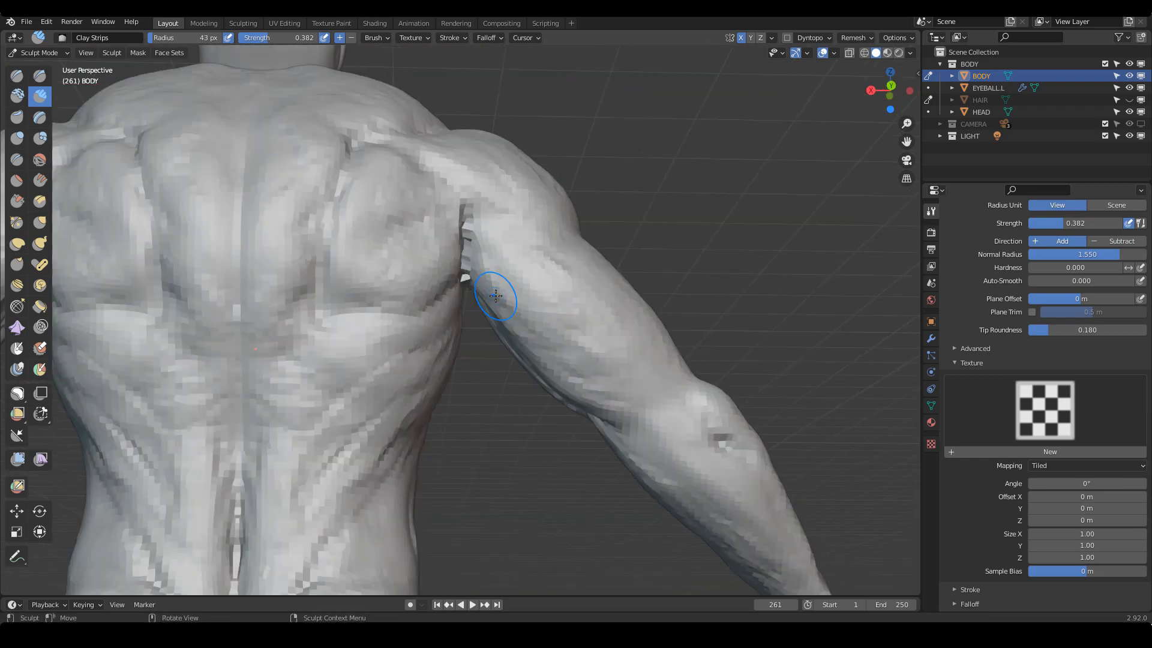
{"action": "left_click_drag", "start_coordinate": [744, 328], "coordinate": [708, 300], "text": "alt"}
{"action": "left_click_drag", "start_coordinate": [696, 252], "coordinate": [673, 269], "text": "ctrl+alt"}
Shape the triceps along the outer back of the upper arm with Clay Strips, starting at a 35 px radius
{"action": "key", "text": "f"}
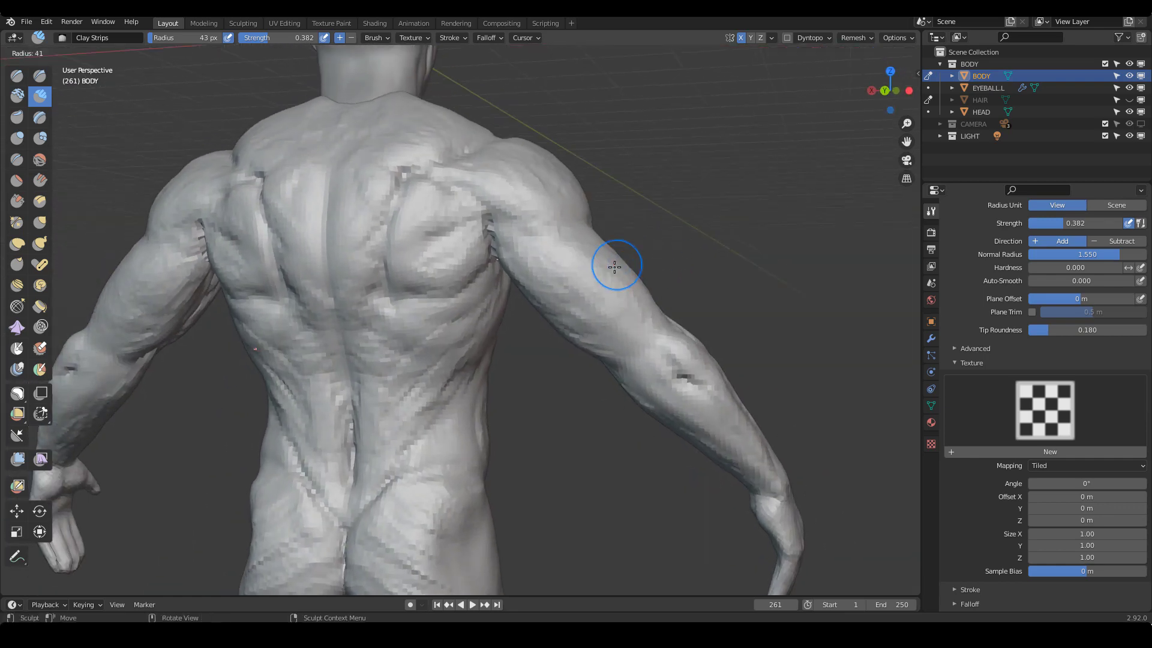
{"action": "left_click", "coordinate": [635, 265]}
{"action": "mouse_move", "coordinate": [571, 270]}
{"action": "left_mouse_down", "text": "alt"}
{"action": "mouse_move", "coordinate": [661, 276]}
{"action": "mouse_move", "coordinate": [592, 287]}
{"action": "left_mouse_up", "text": "alt"}
{"action": "left_click_drag", "start_coordinate": [576, 300], "coordinate": [622, 334]}
{"action": "middle_click_drag", "start_coordinate": [620, 335], "coordinate": [625, 327]}
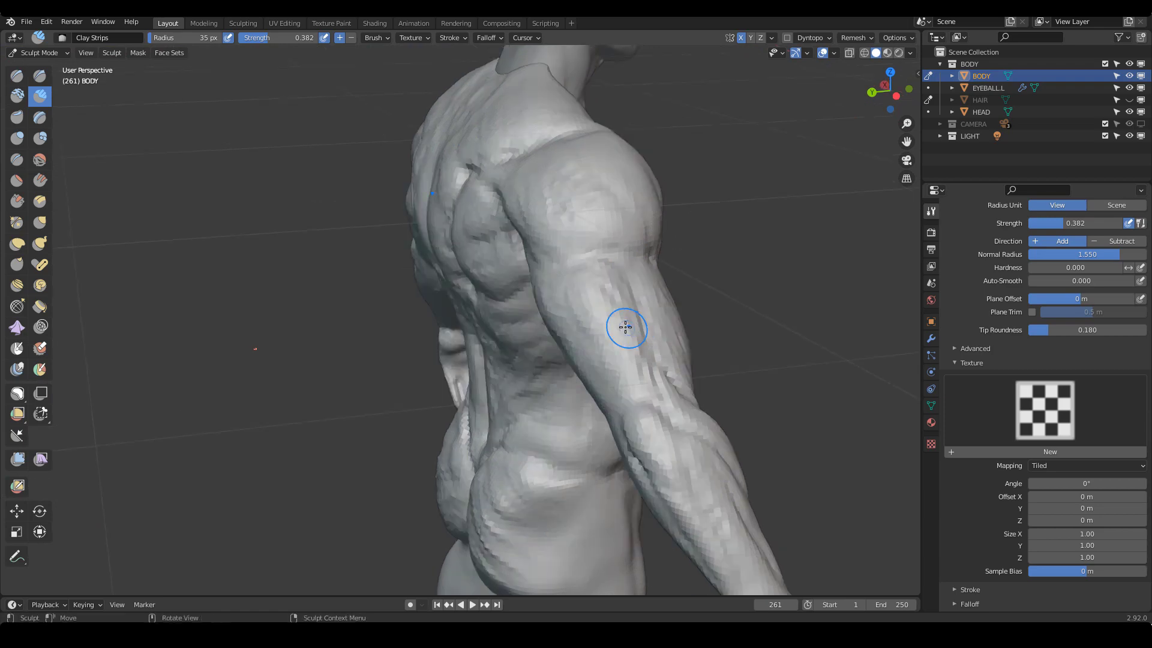
{"action": "left_click_drag", "start_coordinate": [575, 279], "coordinate": [636, 339]}
{"action": "key", "text": "f"}
{"action": "left_click", "coordinate": [646, 339]}
{"action": "middle_click_drag", "start_coordinate": [619, 337], "coordinate": [665, 327]}
{"action": "left_click_drag", "start_coordinate": [585, 257], "coordinate": [640, 318]}
{"action": "key", "text": "f"}
{"action": "left_click", "coordinate": [630, 317]}
{"action": "mouse_move", "coordinate": [681, 330]}
{"action": "middle_mouse_down"}
{"action": "mouse_move", "coordinate": [627, 339]}
{"action": "mouse_move", "coordinate": [606, 324]}
{"action": "middle_mouse_up"}
Add fine strands from the side of the triceps down toward the elbow with Clay Strips, starting at 18 px
{"action": "key", "text": "f"}
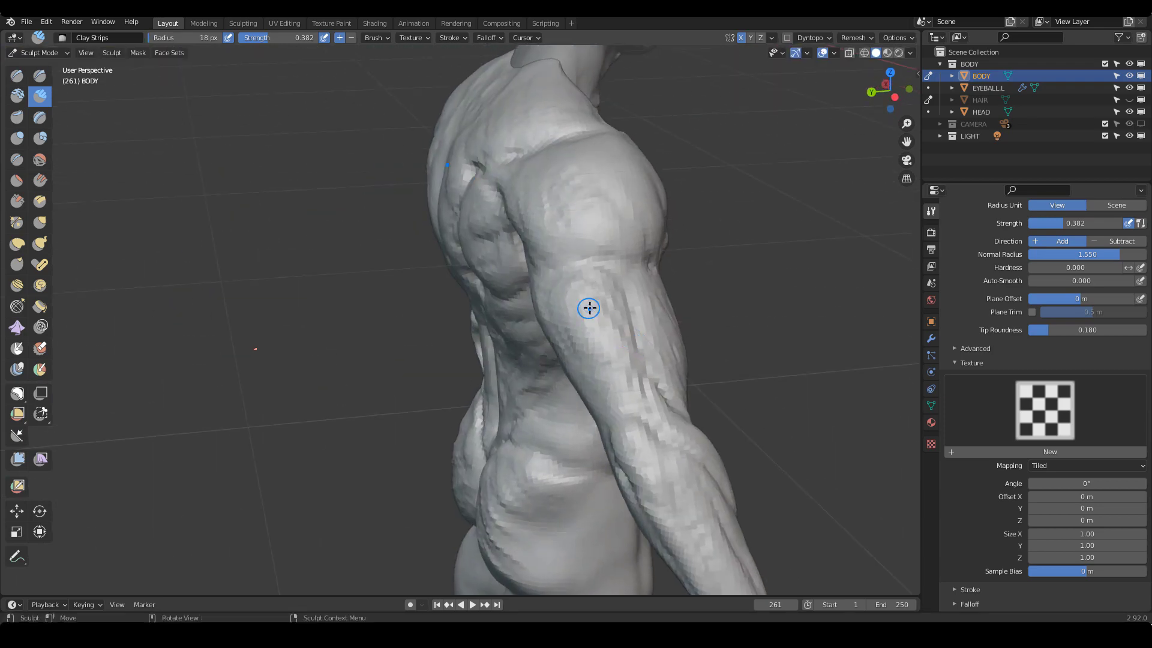
{"action": "left_click", "coordinate": [564, 276]}
{"action": "key", "text": "f"}
{"action": "left_click", "coordinate": [593, 354]}
{"action": "key", "text": "f"}
{"action": "left_click_drag", "start_coordinate": [594, 357], "coordinate": [651, 420]}
{"action": "left_click", "coordinate": [612, 368]}
{"action": "key", "text": "f"}
{"action": "left_click", "coordinate": [615, 377]}
{"action": "middle_click_drag", "start_coordinate": [654, 409], "coordinate": [744, 390]}
Add volume to the middle of the triceps from behind with Clay Strips at a 39 px radius
{"action": "key", "text": "f"}
{"action": "left_click", "coordinate": [640, 313]}
{"action": "mouse_move", "coordinate": [519, 287]}
{"action": "left_mouse_down"}
{"action": "mouse_move", "coordinate": [578, 301]}
{"action": "mouse_move", "coordinate": [565, 306]}
{"action": "mouse_move", "coordinate": [579, 318]}
{"action": "mouse_move", "coordinate": [635, 297]}
{"action": "left_mouse_up"}
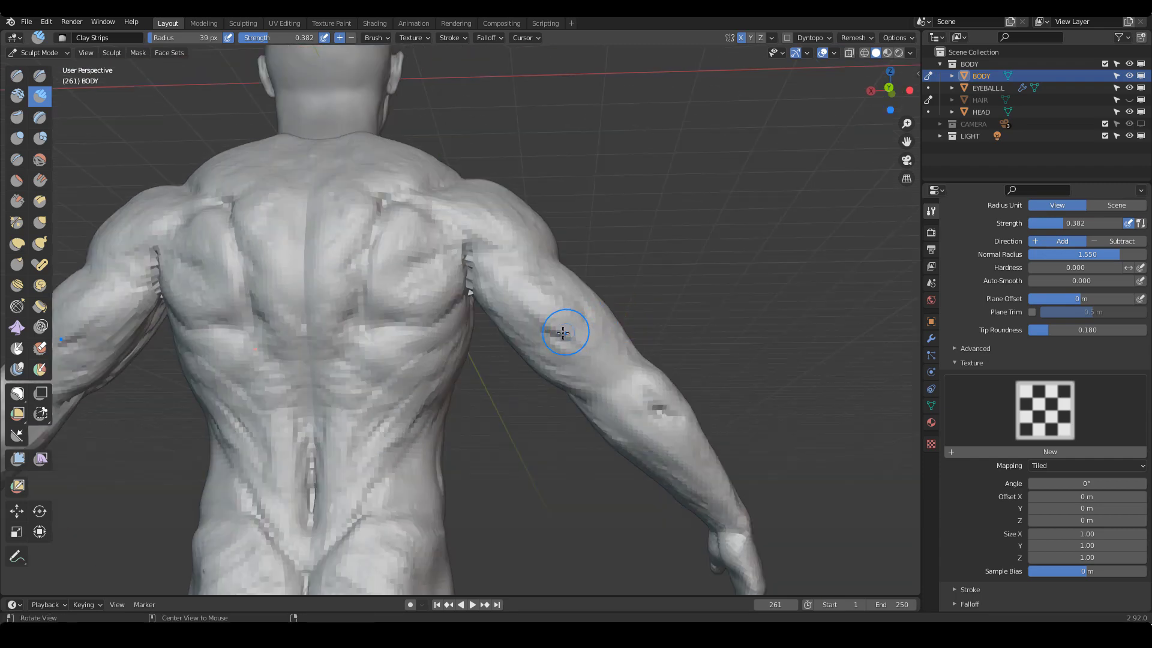
{"action": "left_click_drag", "start_coordinate": [563, 333], "coordinate": [558, 354]}
Refine the lower triceps and its tendon area above the elbow with Clay Strips, reducing the radius from 36 to 28 px
{"action": "mouse_move", "coordinate": [589, 357]}
{"action": "left_mouse_down", "text": "alt+shift"}
{"action": "mouse_move", "coordinate": [631, 330]}
{"action": "mouse_move", "coordinate": [608, 342]}
{"action": "mouse_move", "coordinate": [632, 358]}
{"action": "mouse_move", "coordinate": [578, 305]}
{"action": "mouse_move", "coordinate": [694, 380]}
{"action": "left_mouse_up", "text": "alt+shift"}
{"action": "key", "text": "f"}
{"action": "left_click", "coordinate": [630, 330]}
{"action": "key", "text": "f"}
{"action": "left_click", "coordinate": [628, 355]}
{"action": "key", "text": "f"}
{"action": "left_click", "coordinate": [612, 320]}
{"action": "key", "text": "f"}
{"action": "left_click", "coordinate": [646, 363]}
{"action": "mouse_move", "coordinate": [762, 318]}
{"action": "middle_mouse_down"}
{"action": "mouse_move", "coordinate": [711, 332]}
{"action": "mouse_move", "coordinate": [696, 318]}
{"action": "middle_mouse_up"}
{"action": "key", "text": "f"}
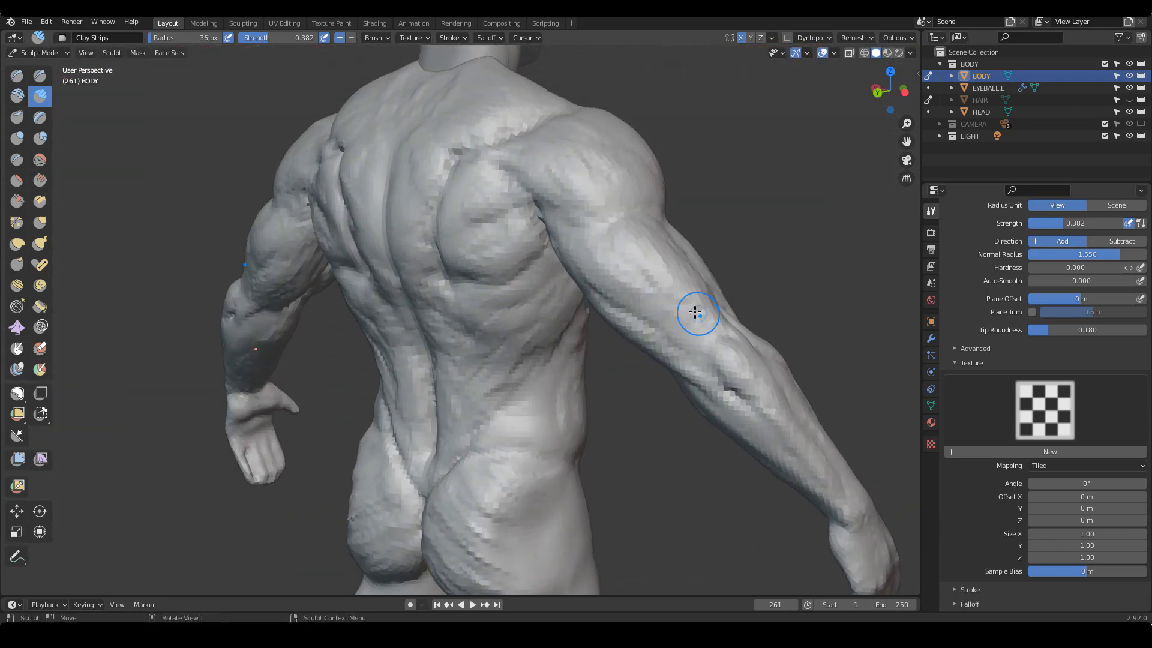
{"action": "mouse_move", "coordinate": [662, 301]}
{"action": "left_mouse_down"}
{"action": "mouse_move", "coordinate": [685, 315]}
{"action": "mouse_move", "coordinate": [690, 342]}
{"action": "mouse_move", "coordinate": [661, 298]}
{"action": "left_mouse_up"}
{"action": "middle_click_drag", "start_coordinate": [717, 343], "coordinate": [766, 351]}
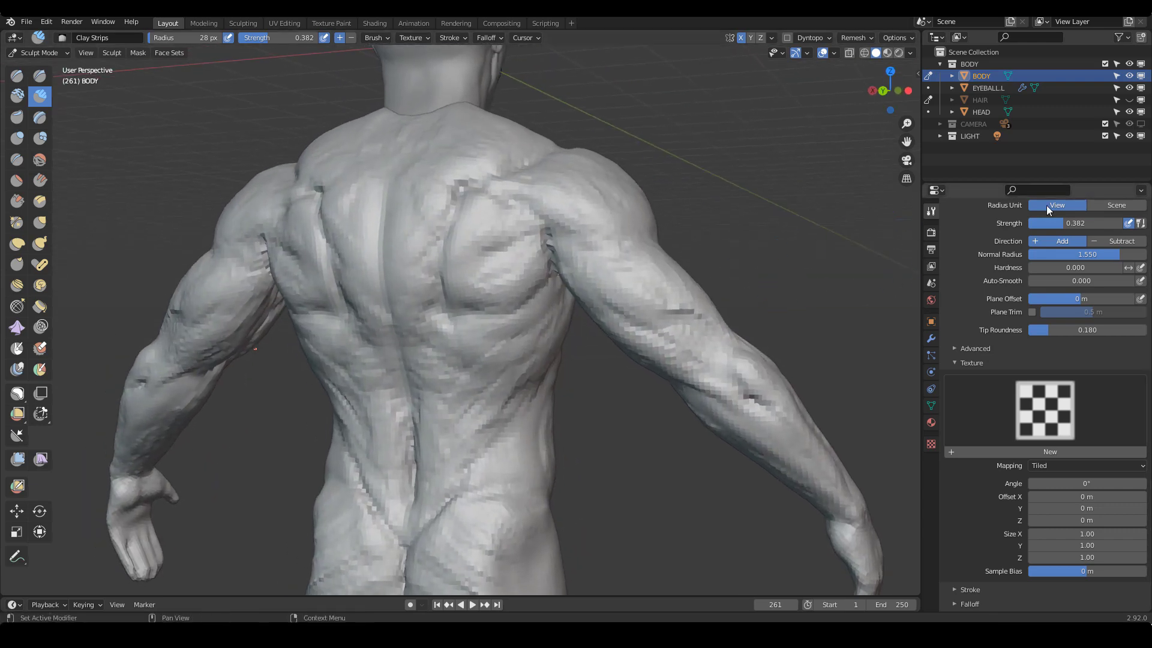
{"action": "left_click_drag", "start_coordinate": [593, 257], "coordinate": [616, 313]}
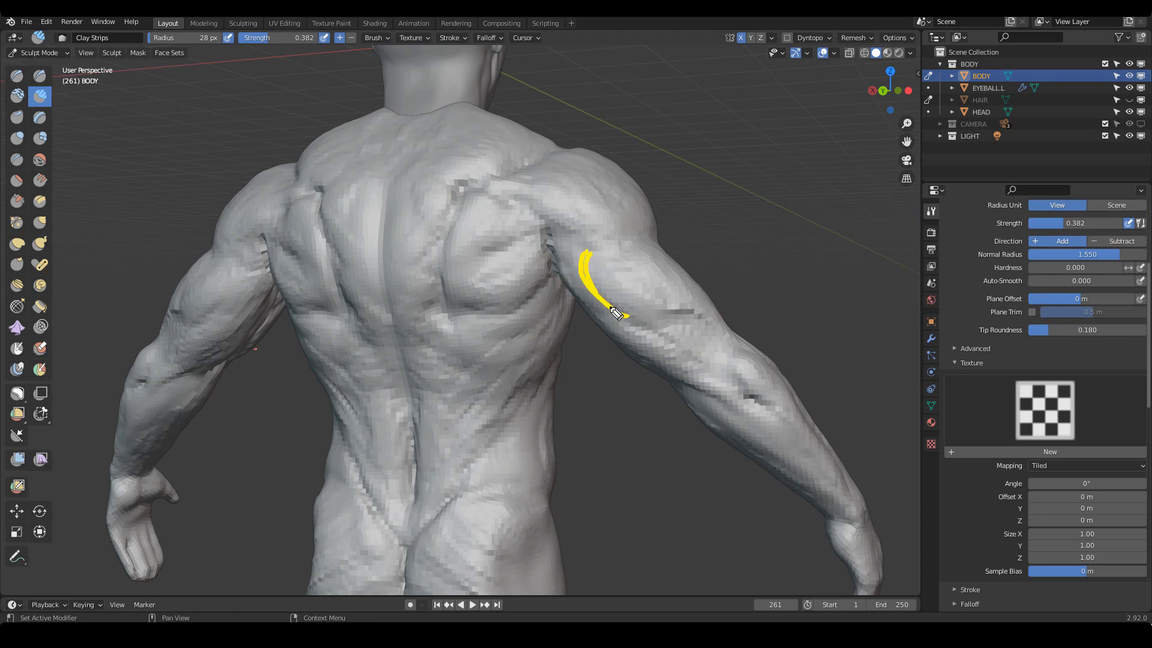
{"action": "left_click_drag", "start_coordinate": [618, 254], "coordinate": [670, 316]}
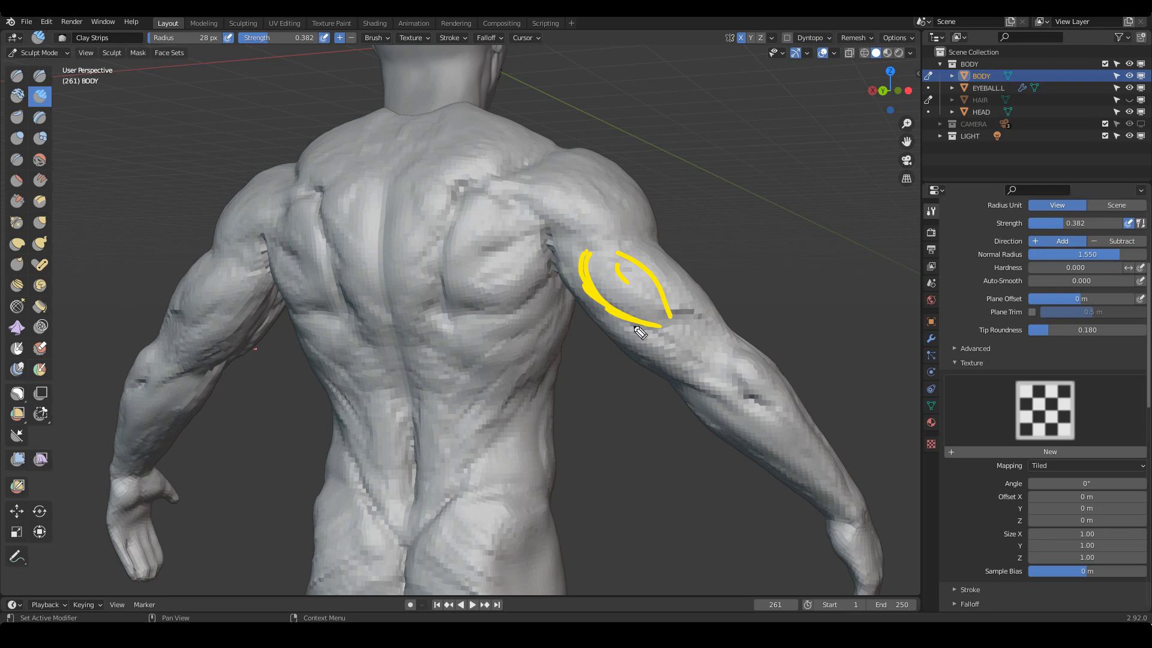
{"action": "left_click_drag", "start_coordinate": [621, 340], "coordinate": [672, 370]}
{"action": "mouse_move", "coordinate": [640, 319]}
{"action": "left_mouse_down"}
{"action": "mouse_move", "coordinate": [686, 365]}
{"action": "mouse_move", "coordinate": [724, 380]}
{"action": "left_mouse_up"}
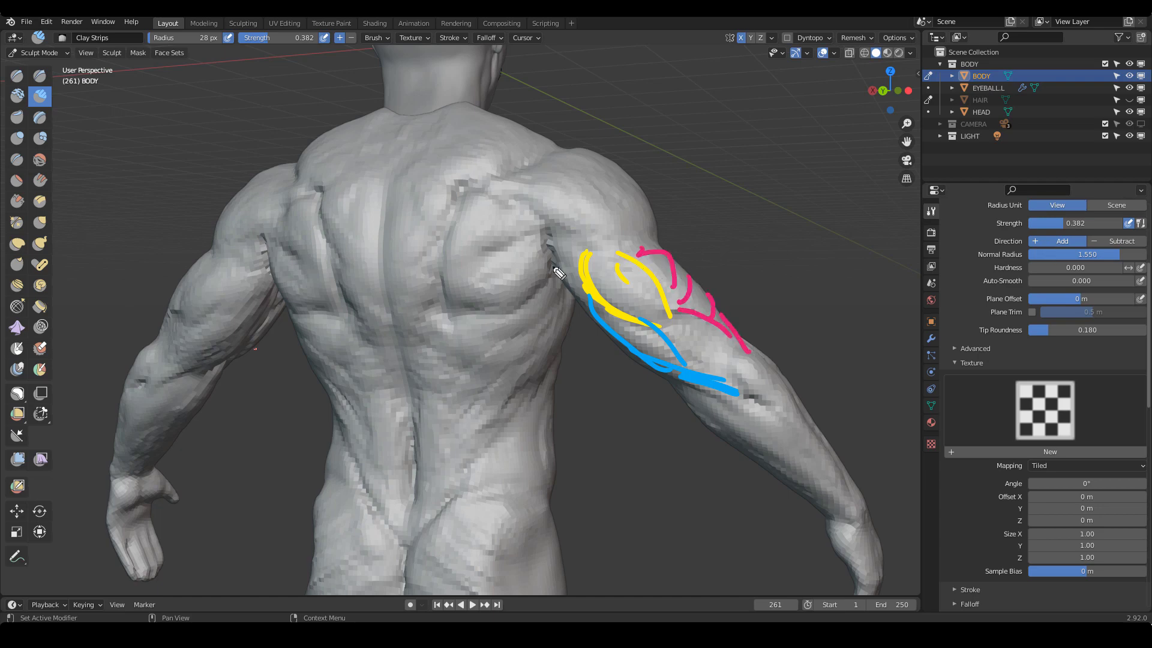
{"action": "left_click_drag", "start_coordinate": [656, 250], "coordinate": [771, 318]}
{"action": "left_click_drag", "start_coordinate": [675, 340], "coordinate": [585, 330]}
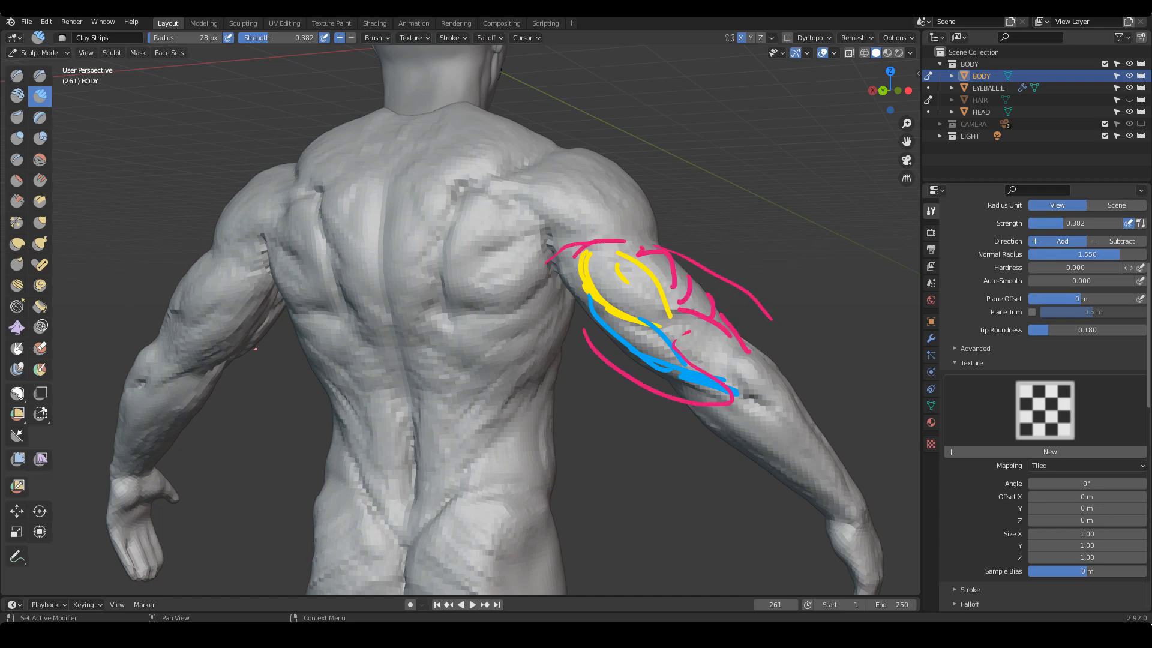
{"action": "key", "text": "Escape"}
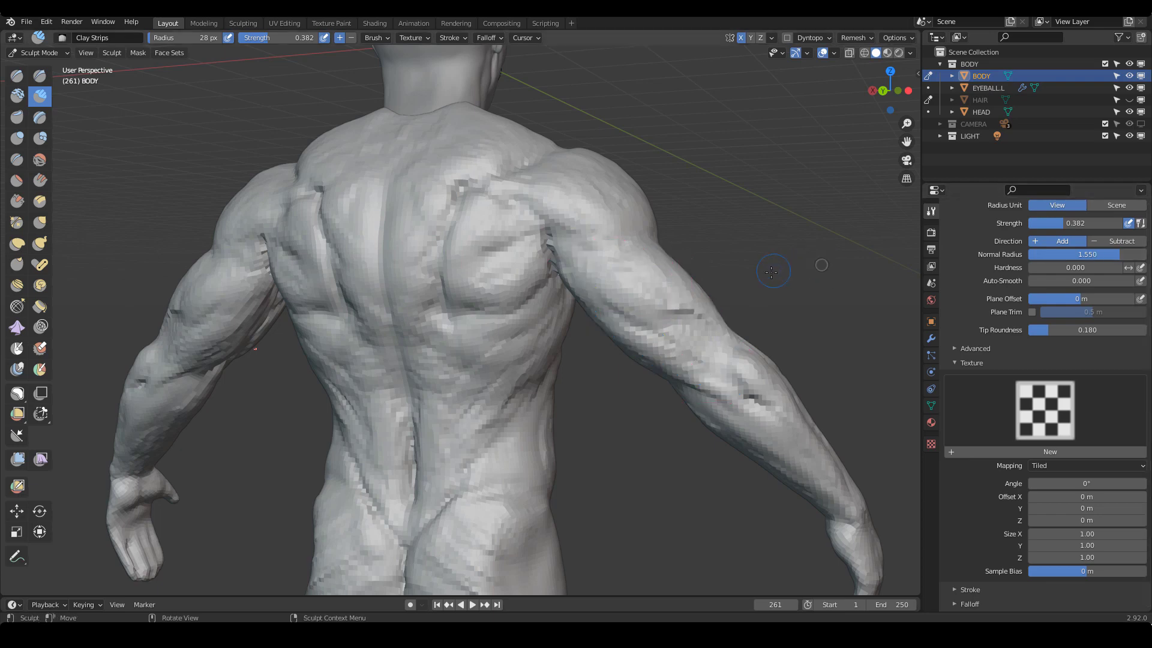
Build up the bony elbow and upper forearm from behind with Clay Strips, reducing the radius to 24 px
{"action": "middle_click_drag", "start_coordinate": [822, 264], "coordinate": [869, 235]}
{"action": "key", "text": "bracketright"}
{"action": "key", "text": "bracketright"}
{"action": "middle_click_drag", "start_coordinate": [561, 330], "coordinate": [583, 331]}
{"action": "mouse_move", "coordinate": [535, 305]}
{"action": "left_mouse_down"}
{"action": "mouse_move", "coordinate": [591, 342]}
{"action": "mouse_move", "coordinate": [609, 403]}
{"action": "left_mouse_up"}
{"action": "middle_click_drag", "start_coordinate": [609, 403], "coordinate": [728, 316]}
{"action": "key", "text": "f"}
{"action": "mouse_move", "coordinate": [729, 316]}
{"action": "left_mouse_down", "text": "alt"}
{"action": "mouse_move", "coordinate": [714, 326]}
{"action": "mouse_move", "coordinate": [681, 231]}
{"action": "left_mouse_up", "text": "alt"}
{"action": "left_click", "coordinate": [720, 327]}
{"action": "mouse_move", "coordinate": [612, 288]}
{"action": "left_mouse_down", "text": "alt"}
{"action": "mouse_move", "coordinate": [687, 296]}
{"action": "mouse_move", "coordinate": [676, 303]}
{"action": "mouse_move", "coordinate": [721, 325]}
{"action": "mouse_move", "coordinate": [650, 333]}
{"action": "left_mouse_up", "text": "alt"}
{"action": "key", "text": "bracketleft"}
{"action": "key", "text": "bracketleft"}
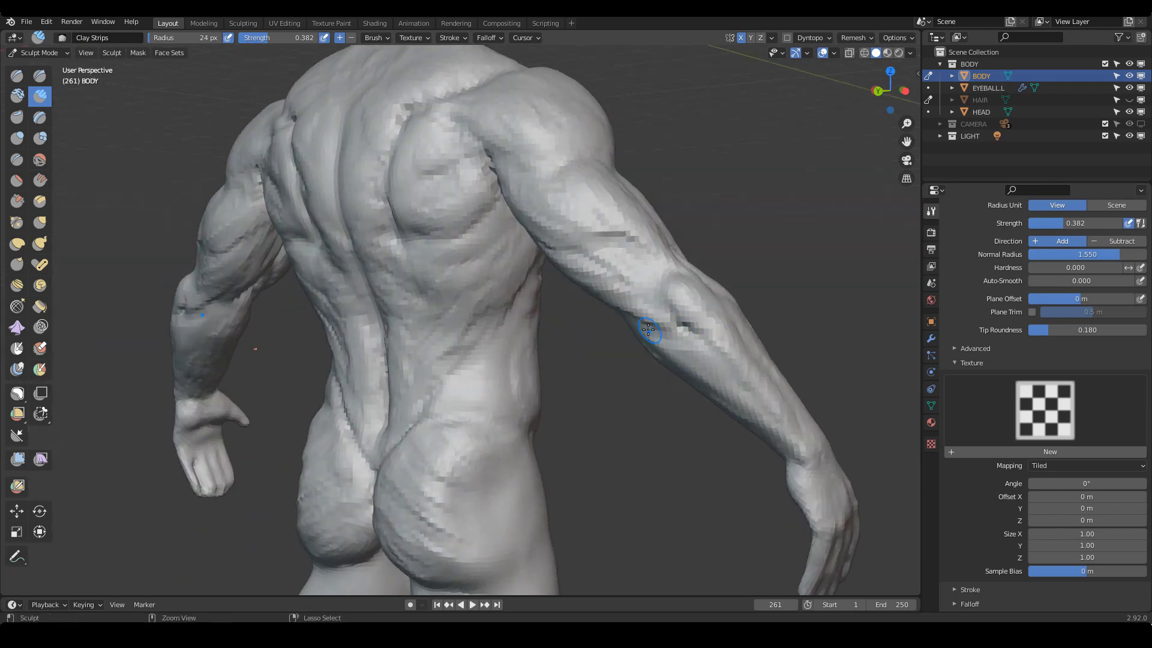
Refine the back of the elbow and the crease beneath it with Clay Strips at a 22 px radius
{"action": "mouse_move", "coordinate": [798, 342]}
{"action": "left_mouse_down", "text": "alt"}
{"action": "mouse_move", "coordinate": [739, 328]}
{"action": "mouse_move", "coordinate": [753, 319]}
{"action": "mouse_move", "coordinate": [735, 312]}
{"action": "mouse_move", "coordinate": [746, 309]}
{"action": "mouse_move", "coordinate": [747, 271]}
{"action": "mouse_move", "coordinate": [725, 376]}
{"action": "mouse_move", "coordinate": [801, 291]}
{"action": "mouse_move", "coordinate": [604, 259]}
{"action": "mouse_move", "coordinate": [581, 288]}
{"action": "mouse_move", "coordinate": [586, 314]}
{"action": "mouse_move", "coordinate": [650, 324]}
{"action": "mouse_move", "coordinate": [645, 303]}
{"action": "mouse_move", "coordinate": [586, 298]}
{"action": "mouse_move", "coordinate": [571, 265]}
{"action": "mouse_move", "coordinate": [570, 276]}
{"action": "mouse_move", "coordinate": [574, 294]}
{"action": "mouse_move", "coordinate": [636, 274]}
{"action": "left_mouse_up", "text": "alt"}
{"action": "key", "text": "bracketright"}
{"action": "key", "text": "bracketright"}
{"action": "key", "text": "bracketright"}
{"action": "key", "text": "bracketleft"}
{"action": "key", "text": "bracketleft"}
{"action": "key", "text": "bracketleft"}
{"action": "key", "text": "bracketleft"}
{"action": "scroll", "coordinate": [644, 301], "scroll_direction": "up", "scroll_amount": 3}
{"action": "left_click_drag", "start_coordinate": [554, 287], "coordinate": [547, 295]}
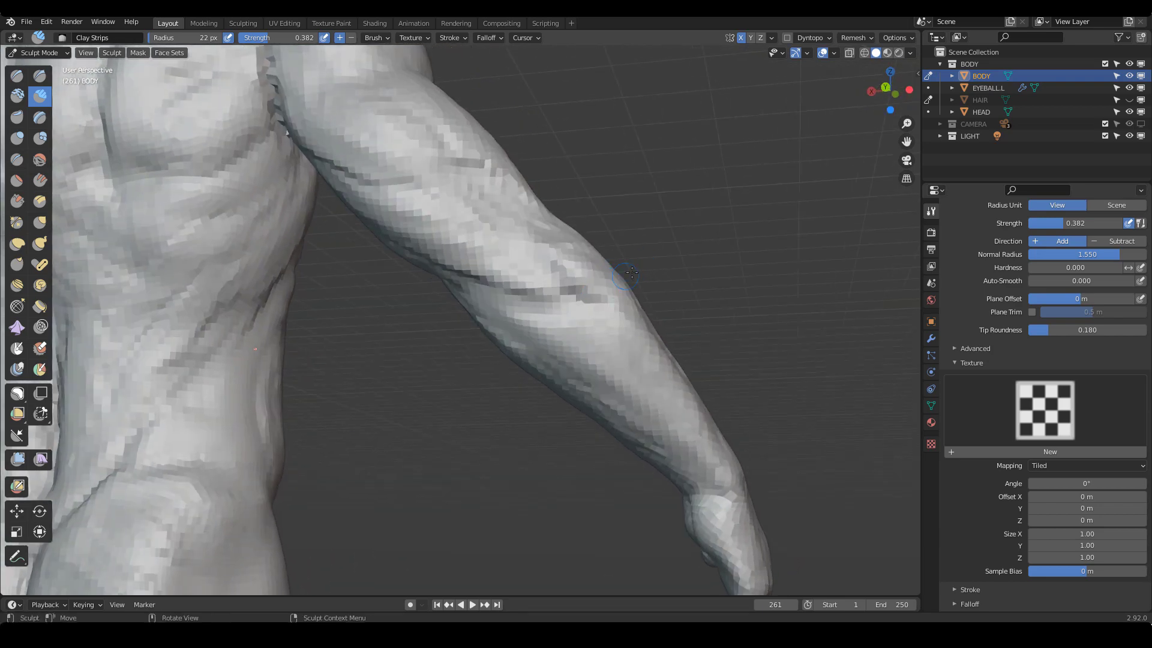
Sketch temporary outlines of the upper-arm bone in pink and the forearm bones in yellow and blue, and clear them
{"action": "scroll", "coordinate": [690, 270], "scroll_direction": "down", "scroll_amount": 3}
{"action": "mouse_move", "coordinate": [690, 270]}
{"action": "left_mouse_down", "text": "alt"}
{"action": "mouse_move", "coordinate": [642, 300]}
{"action": "mouse_move", "coordinate": [678, 326]}
{"action": "mouse_move", "coordinate": [660, 324]}
{"action": "left_mouse_up", "text": "alt"}
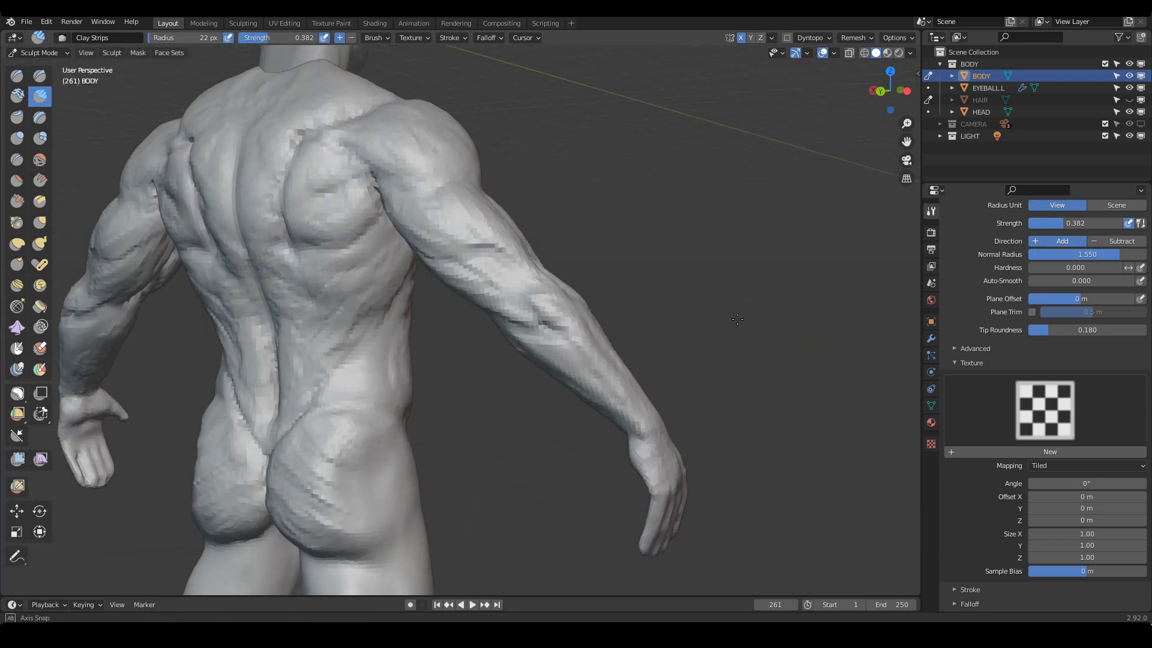
{"action": "scroll", "coordinate": [660, 324], "scroll_direction": "up", "scroll_amount": 4}
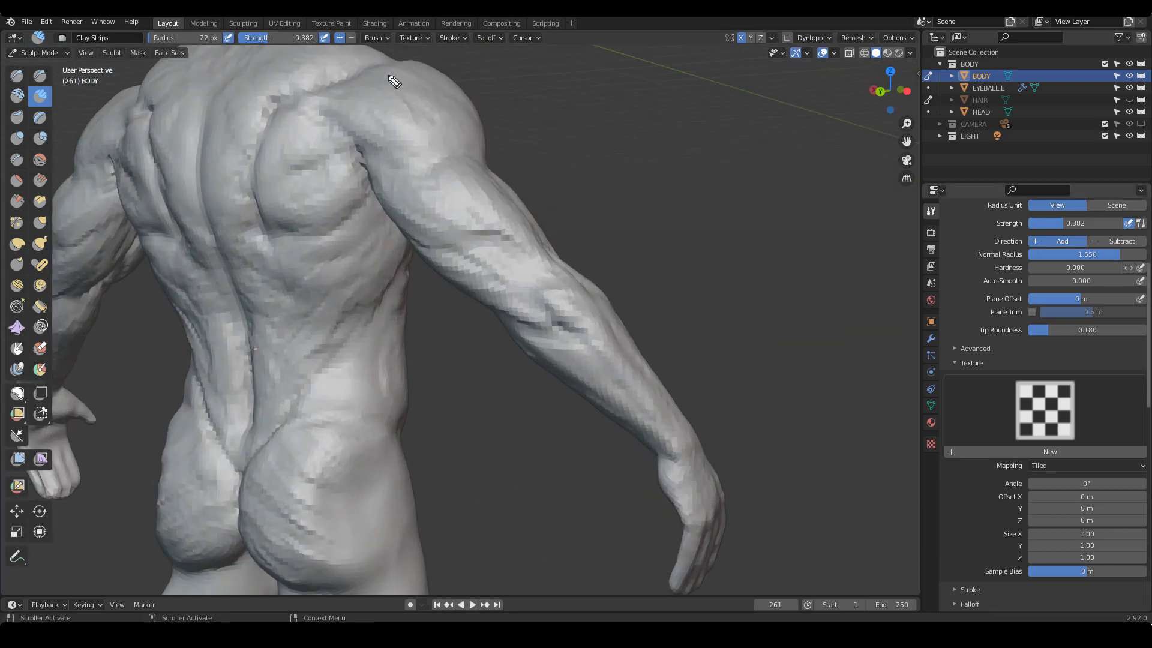
{"action": "left_click_drag", "start_coordinate": [373, 100], "coordinate": [420, 168]}
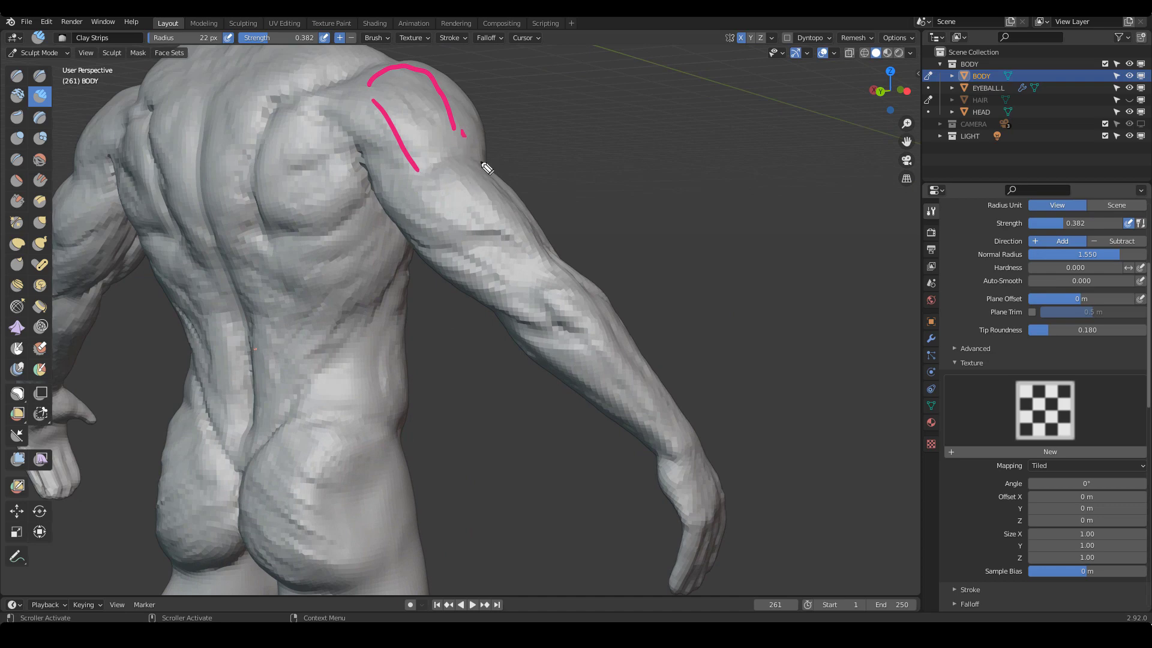
{"action": "left_click_drag", "start_coordinate": [462, 131], "coordinate": [558, 268]}
{"action": "left_click_drag", "start_coordinate": [418, 169], "coordinate": [515, 305]}
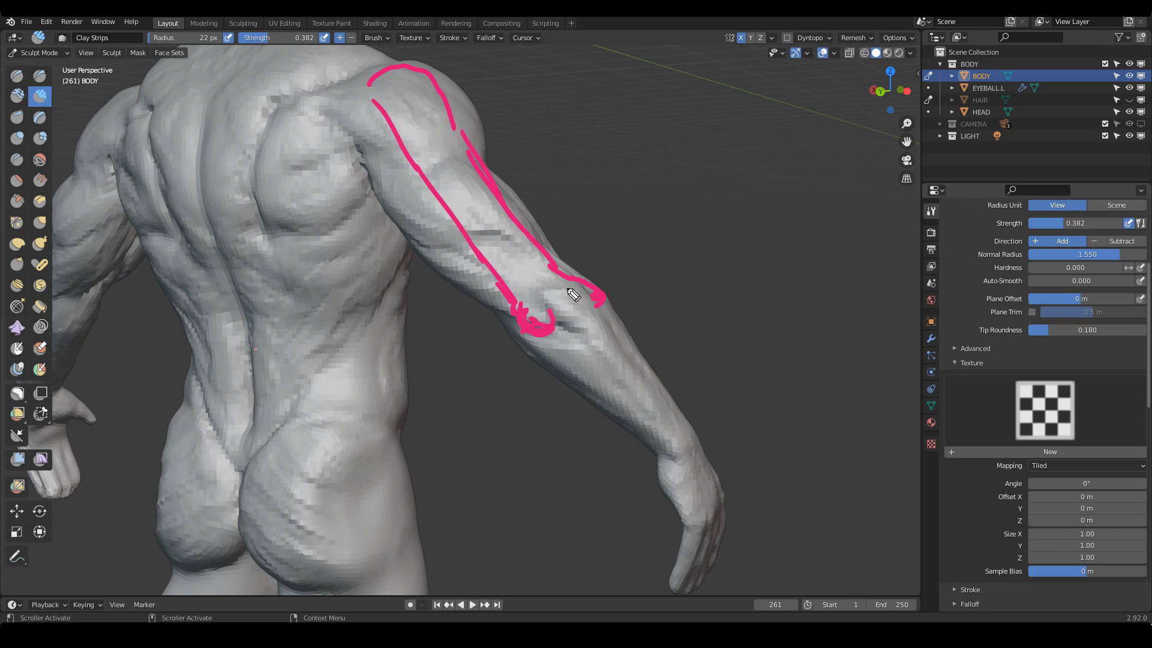
{"action": "mouse_move", "coordinate": [587, 290]}
{"action": "left_mouse_down"}
{"action": "mouse_move", "coordinate": [612, 375]}
{"action": "mouse_move", "coordinate": [660, 399]}
{"action": "left_mouse_up"}
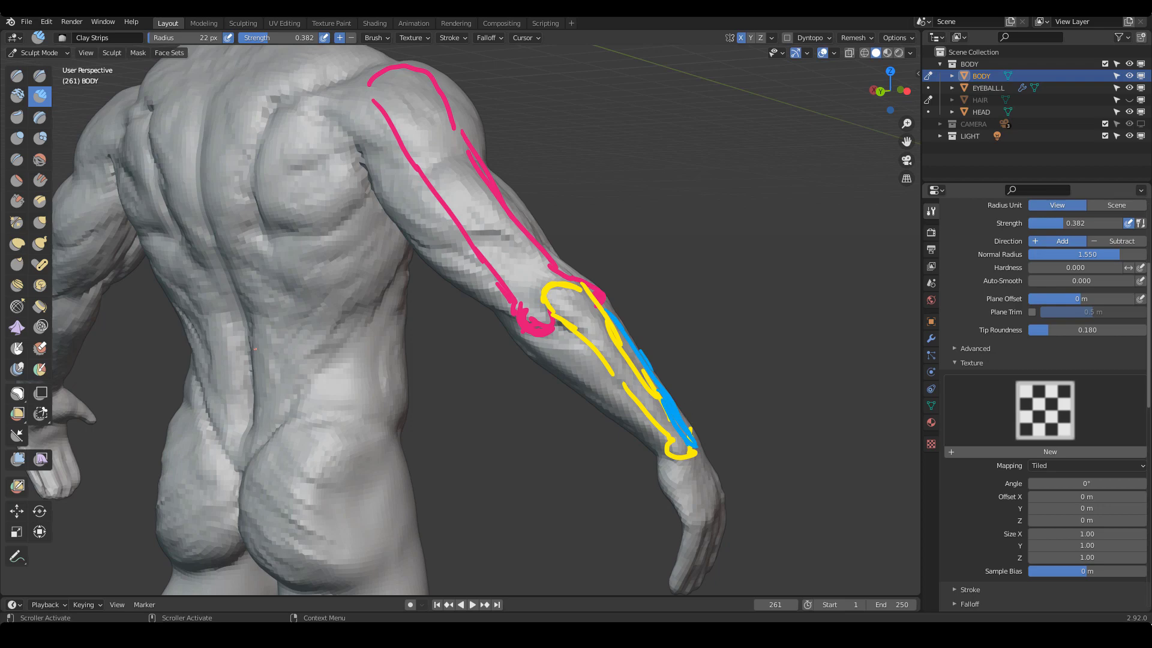
{"action": "key", "text": "Escape"}
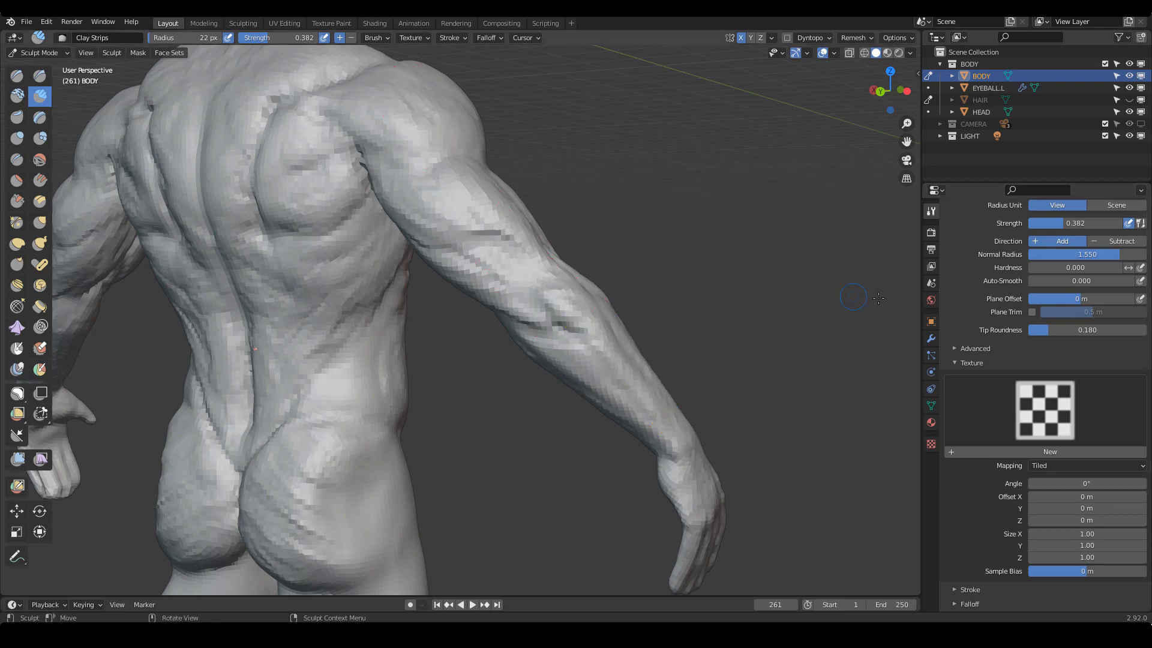
Sketch a temporary blue outline of the upper-arm bone from shoulder to elbow, and clear it
{"action": "mouse_move", "coordinate": [730, 293]}
{"action": "left_mouse_down", "text": "alt"}
{"action": "mouse_move", "coordinate": [689, 316]}
{"action": "mouse_move", "coordinate": [720, 318]}
{"action": "mouse_move", "coordinate": [728, 301]}
{"action": "mouse_move", "coordinate": [769, 367]}
{"action": "mouse_move", "coordinate": [784, 328]}
{"action": "left_mouse_up", "text": "alt"}
{"action": "left_click_drag", "start_coordinate": [400, 114], "coordinate": [480, 192]}
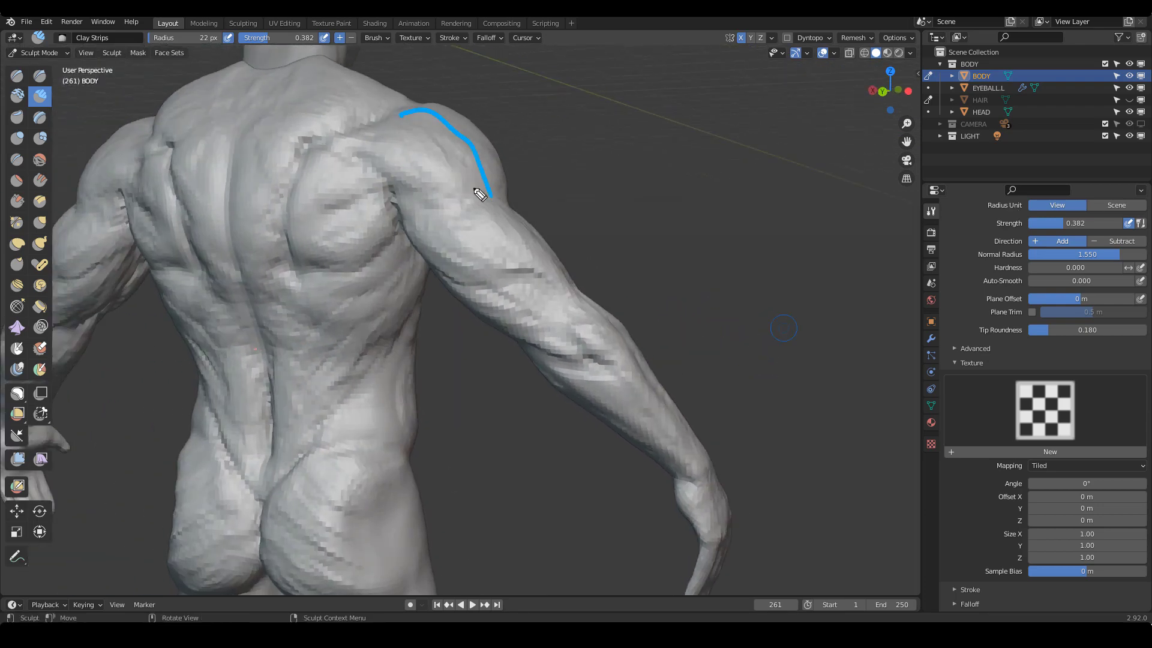
{"action": "left_click_drag", "start_coordinate": [406, 136], "coordinate": [468, 243]}
{"action": "mouse_move", "coordinate": [452, 117]}
{"action": "left_mouse_down"}
{"action": "mouse_move", "coordinate": [515, 239]}
{"action": "mouse_move", "coordinate": [569, 301]}
{"action": "left_mouse_up"}
{"action": "left_click_drag", "start_coordinate": [466, 240], "coordinate": [553, 334]}
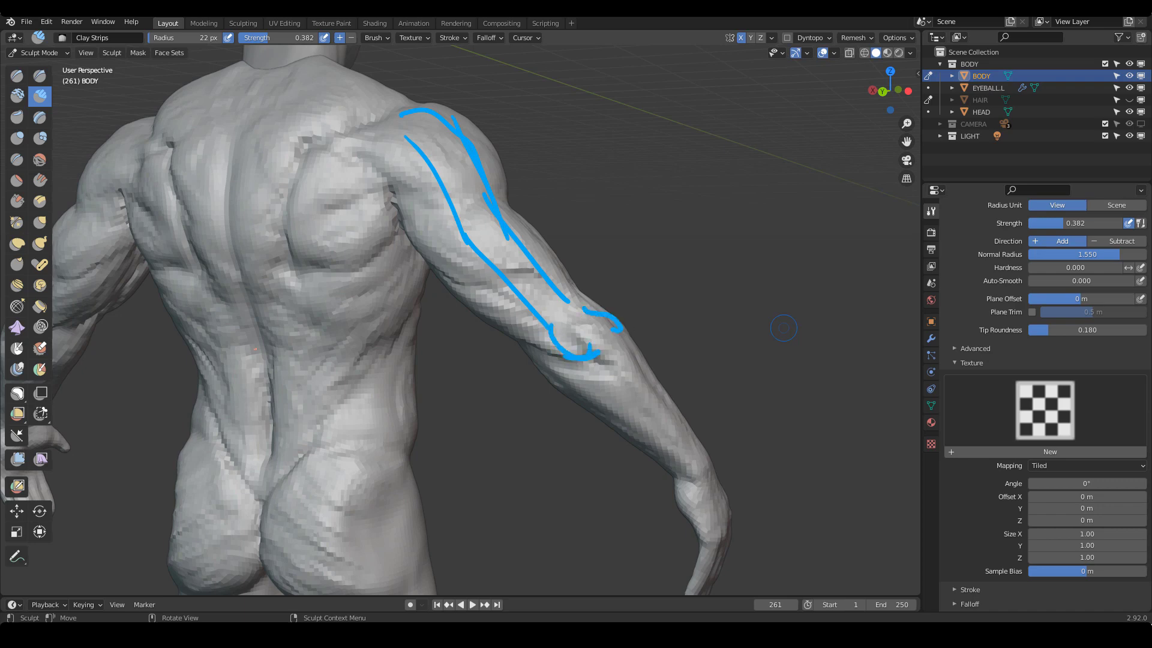
{"action": "left_click", "coordinate": [732, 280]}
{"action": "left_click_drag", "start_coordinate": [722, 346], "coordinate": [735, 353]}
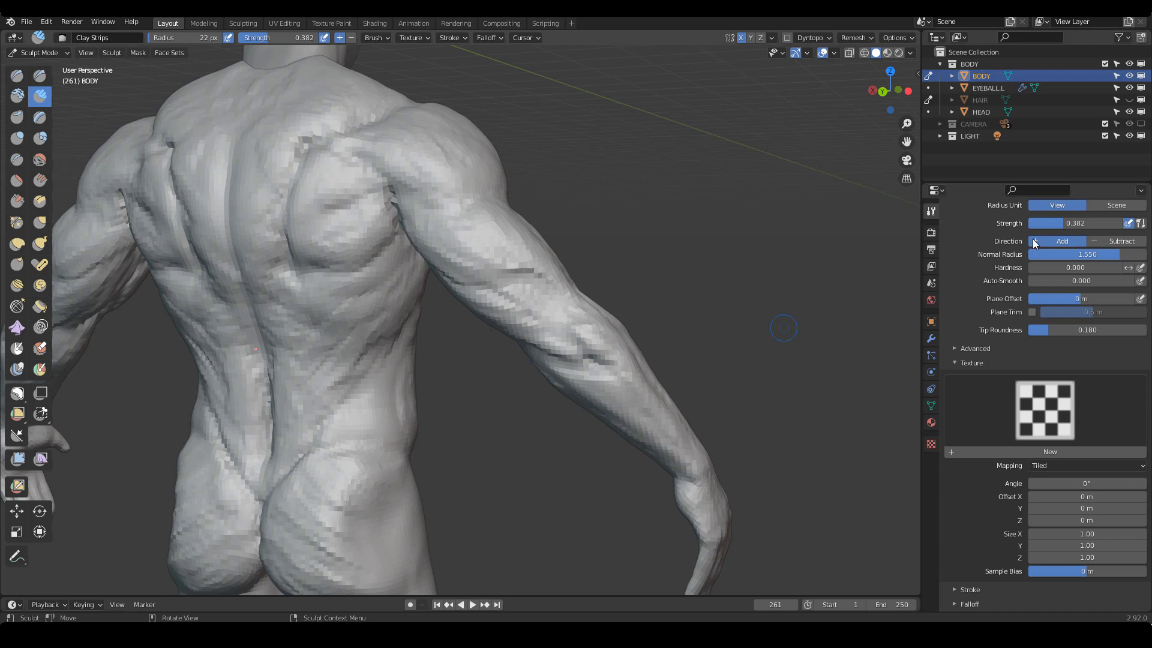
Shape the outer elbow and the start of the forearm from behind with Clay Strips
{"action": "mouse_move", "coordinate": [690, 333]}
{"action": "left_mouse_down", "text": "alt"}
{"action": "mouse_move", "coordinate": [709, 329]}
{"action": "mouse_move", "coordinate": [630, 354]}
{"action": "mouse_move", "coordinate": [643, 360]}
{"action": "left_mouse_up", "text": "alt"}
{"action": "key", "text": "f"}
{"action": "left_click", "coordinate": [646, 338]}
{"action": "key", "text": "f"}
{"action": "left_click", "coordinate": [638, 353]}
{"action": "left_click_drag", "start_coordinate": [655, 372], "coordinate": [733, 325], "text": "alt"}
Refine the forearm muscle just below the elbow with Clay Strips at a 22 px radius
{"action": "mouse_move", "coordinate": [625, 348]}
{"action": "left_mouse_down", "text": "alt"}
{"action": "mouse_move", "coordinate": [661, 352]}
{"action": "mouse_move", "coordinate": [649, 327]}
{"action": "left_mouse_up", "text": "alt"}
{"action": "mouse_move", "coordinate": [640, 353]}
{"action": "left_mouse_down"}
{"action": "mouse_move", "coordinate": [592, 357]}
{"action": "mouse_move", "coordinate": [605, 363]}
{"action": "left_mouse_up"}
{"action": "key", "text": "f"}
{"action": "left_click", "coordinate": [592, 358]}
{"action": "mouse_move", "coordinate": [604, 355]}
{"action": "left_mouse_down"}
{"action": "mouse_move", "coordinate": [618, 332]}
{"action": "mouse_move", "coordinate": [733, 334]}
{"action": "mouse_move", "coordinate": [751, 357]}
{"action": "mouse_move", "coordinate": [687, 317]}
{"action": "mouse_move", "coordinate": [598, 346]}
{"action": "left_mouse_up"}
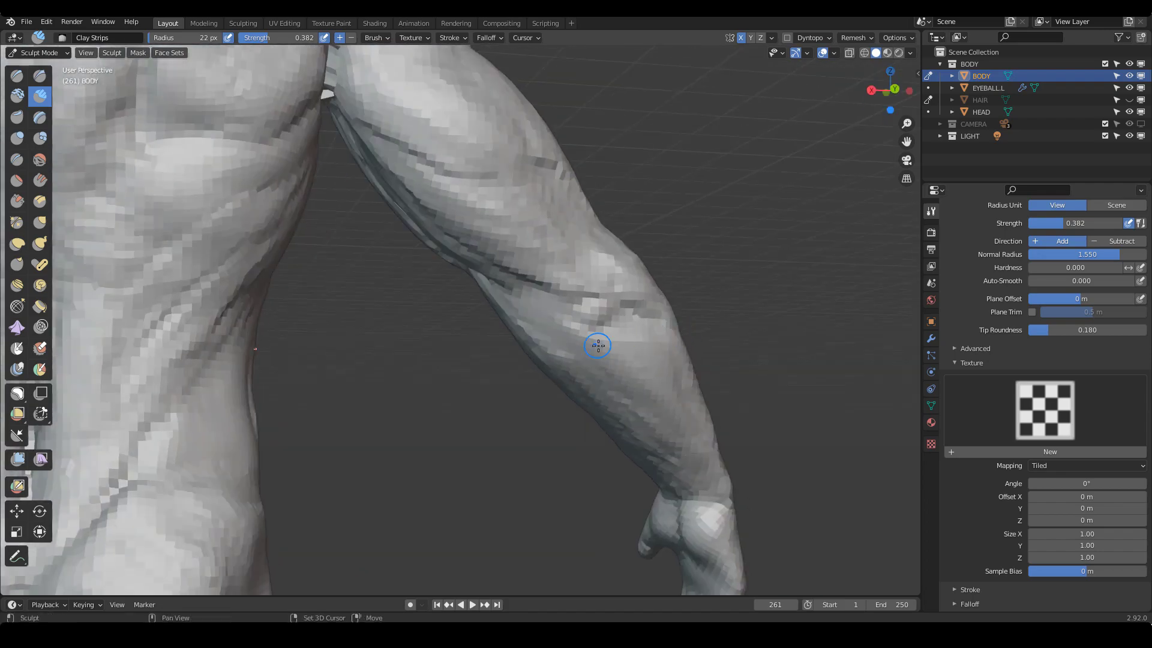
Refine the inner elbow and lower upper arm from the front with Clay Strips at a 29 px radius
{"action": "key", "text": "f"}
{"action": "left_click", "coordinate": [648, 338]}
{"action": "left_click_drag", "start_coordinate": [741, 351], "coordinate": [557, 336], "text": "alt"}
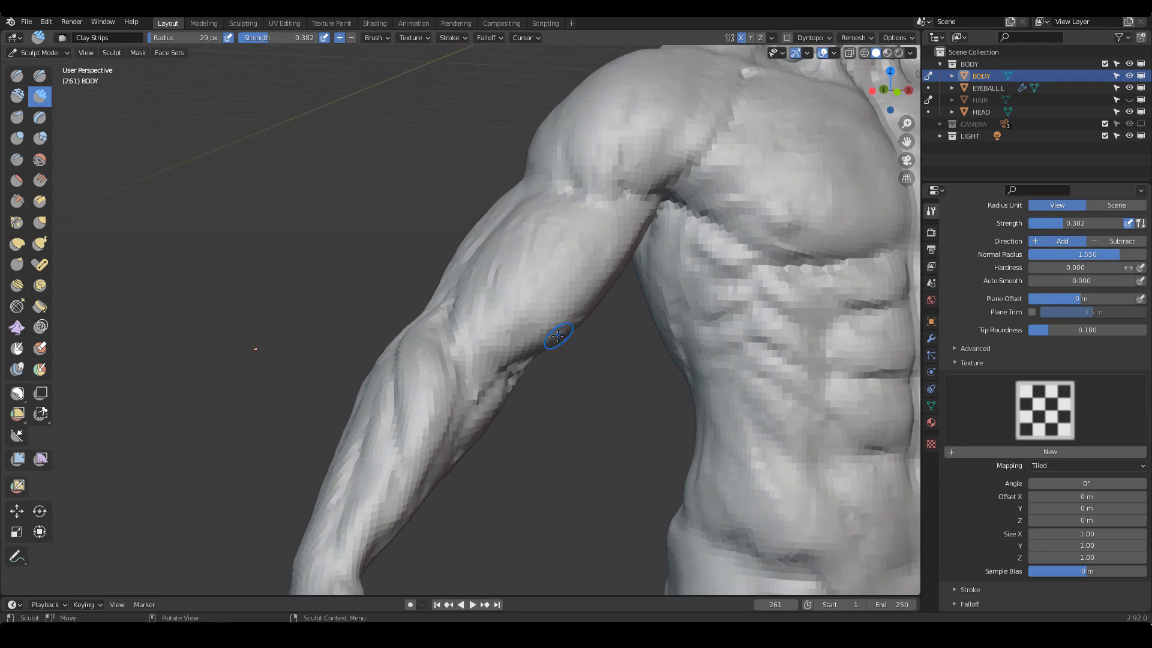
{"action": "left_click_drag", "start_coordinate": [477, 354], "coordinate": [560, 276], "text": "alt"}
{"action": "left_click_drag", "start_coordinate": [532, 350], "coordinate": [571, 278], "text": "alt"}
Carve grooves between the muscles on the outer arm with Draw Sharp at a 30 px radius
{"action": "key", "text": "shift+x"}
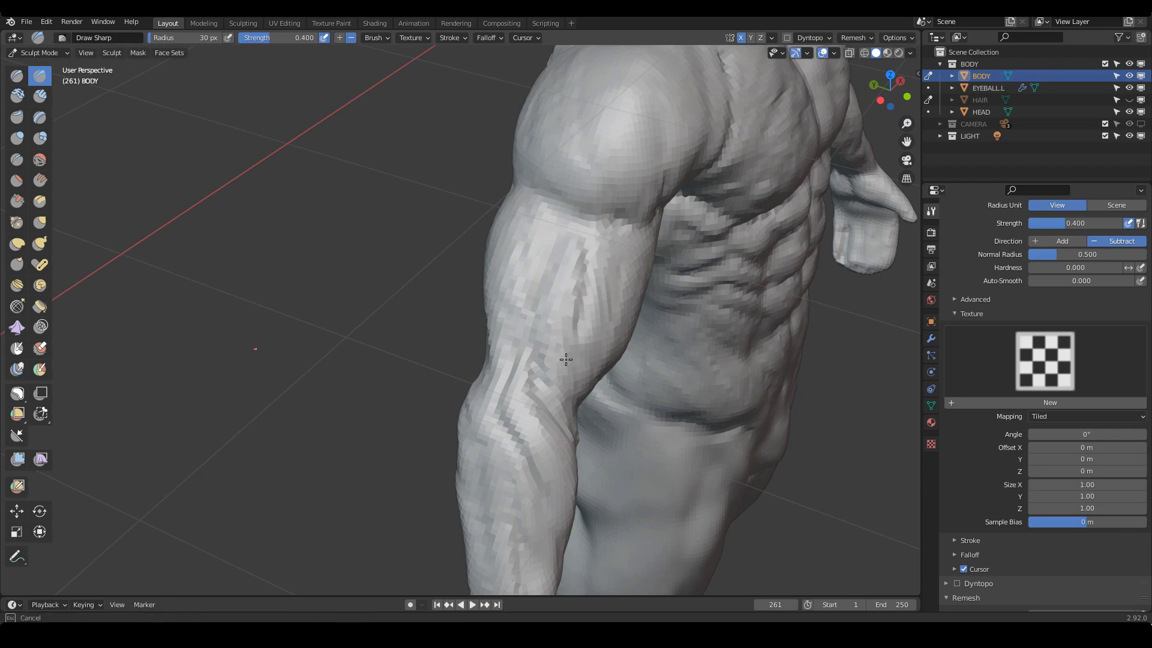
{"action": "left_click_drag", "start_coordinate": [566, 360], "coordinate": [571, 228], "text": "alt"}
{"action": "mouse_move", "coordinate": [530, 355]}
{"action": "left_mouse_down", "text": "alt"}
{"action": "mouse_move", "coordinate": [560, 286]}
{"action": "mouse_move", "coordinate": [540, 216]}
{"action": "mouse_move", "coordinate": [513, 218]}
{"action": "mouse_move", "coordinate": [625, 236]}
{"action": "mouse_move", "coordinate": [657, 290]}
{"action": "mouse_move", "coordinate": [612, 223]}
{"action": "mouse_move", "coordinate": [558, 285]}
{"action": "mouse_move", "coordinate": [596, 308]}
{"action": "mouse_move", "coordinate": [609, 386]}
{"action": "mouse_move", "coordinate": [644, 339]}
{"action": "mouse_move", "coordinate": [499, 247]}
{"action": "left_mouse_up", "text": "alt"}
Add form to the wrist and back of the hand with Clay Strips, reducing the radius to 17 px
{"action": "key", "text": "c"}
{"action": "scroll", "coordinate": [644, 339], "scroll_direction": "up", "scroll_amount": 3}
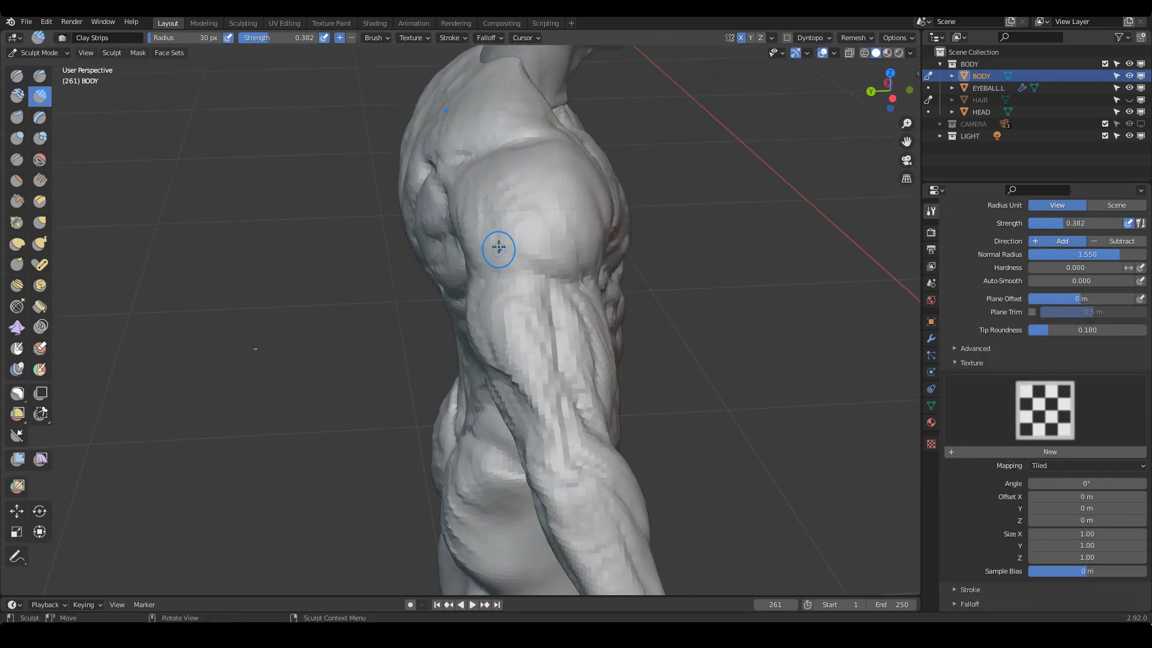
{"action": "scroll", "coordinate": [554, 276], "scroll_direction": "down", "scroll_amount": 3}
{"action": "mouse_move", "coordinate": [554, 276]}
{"action": "left_mouse_down", "text": "alt"}
{"action": "mouse_move", "coordinate": [596, 257]}
{"action": "mouse_move", "coordinate": [625, 317]}
{"action": "mouse_move", "coordinate": [624, 330]}
{"action": "mouse_move", "coordinate": [607, 326]}
{"action": "mouse_move", "coordinate": [658, 334]}
{"action": "mouse_move", "coordinate": [596, 328]}
{"action": "mouse_move", "coordinate": [545, 297]}
{"action": "left_mouse_up", "text": "alt"}
{"action": "scroll", "coordinate": [625, 272], "scroll_direction": "up", "scroll_amount": 4}
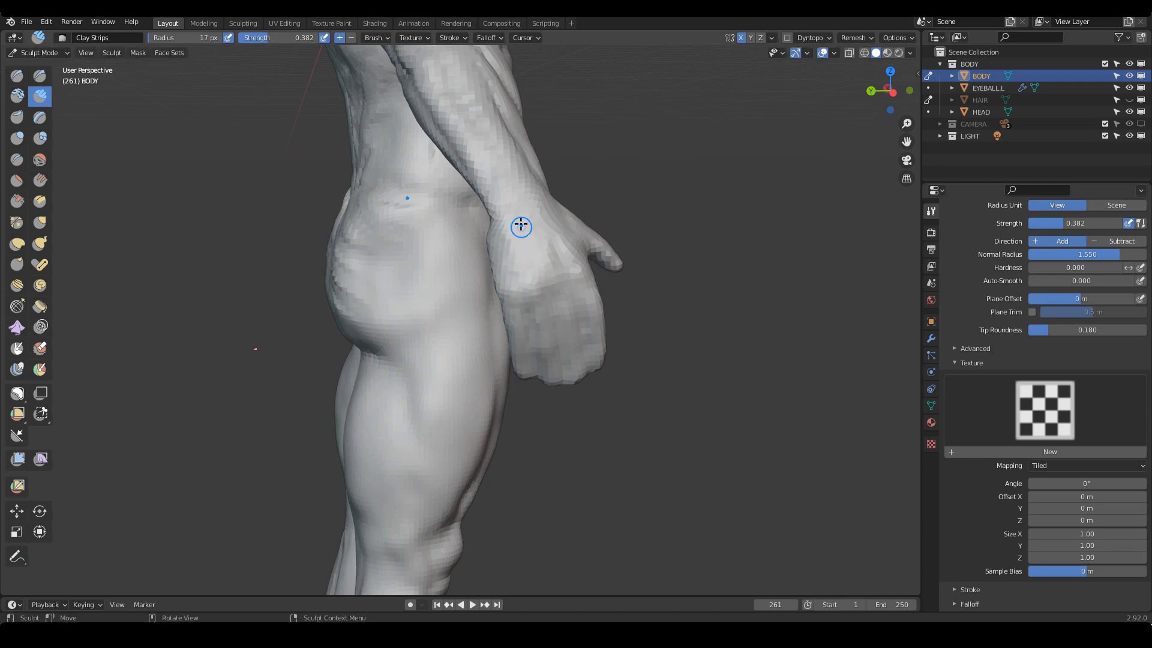
{"action": "left_click_drag", "start_coordinate": [563, 305], "coordinate": [553, 288], "text": "alt"}
Refine the tendons across the wrist and back of the hand with the Draw brush at a 22 px radius
{"action": "key", "text": "x"}
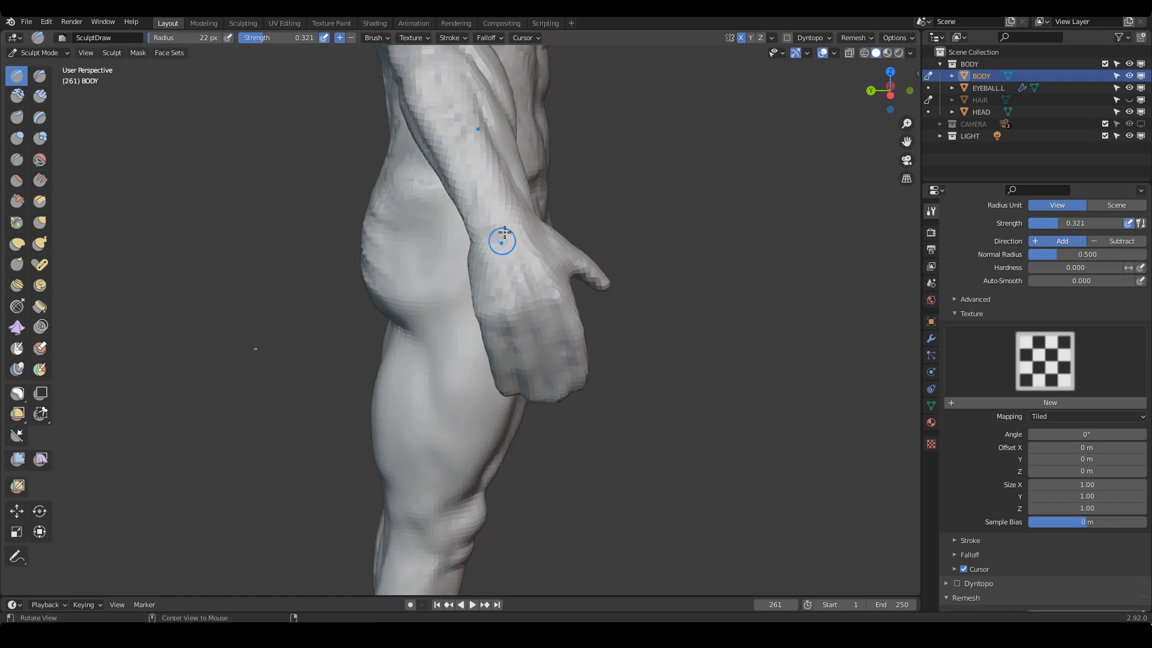
{"action": "left_click_drag", "start_coordinate": [496, 205], "coordinate": [544, 334], "text": "alt"}
{"action": "mouse_move", "coordinate": [619, 286]}
{"action": "left_mouse_down", "text": "alt"}
{"action": "mouse_move", "coordinate": [675, 323]}
{"action": "mouse_move", "coordinate": [655, 346]}
{"action": "mouse_move", "coordinate": [675, 244]}
{"action": "mouse_move", "coordinate": [549, 303]}
{"action": "mouse_move", "coordinate": [573, 309]}
{"action": "mouse_move", "coordinate": [619, 360]}
{"action": "left_mouse_up", "text": "alt"}
Reshape the thumb and its base with the Grab brush at a 56 px radius
{"action": "key", "text": "g"}
{"action": "key", "text": "f"}
{"action": "left_click", "coordinate": [552, 300]}
{"action": "key", "text": "f"}
{"action": "left_click", "coordinate": [581, 321]}
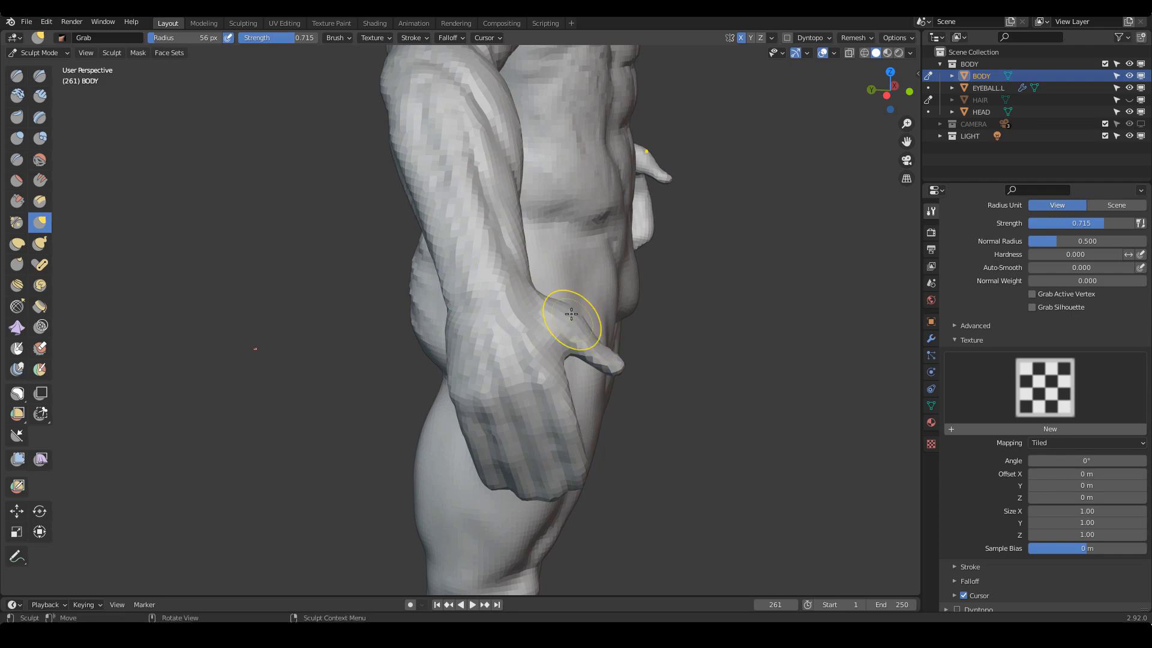
{"action": "scroll", "coordinate": [609, 331], "scroll_direction": "down", "scroll_amount": 1}
{"action": "mouse_move", "coordinate": [609, 331]}
{"action": "middle_mouse_down"}
{"action": "mouse_move", "coordinate": [628, 329]}
{"action": "mouse_move", "coordinate": [619, 332]}
{"action": "middle_mouse_up"}
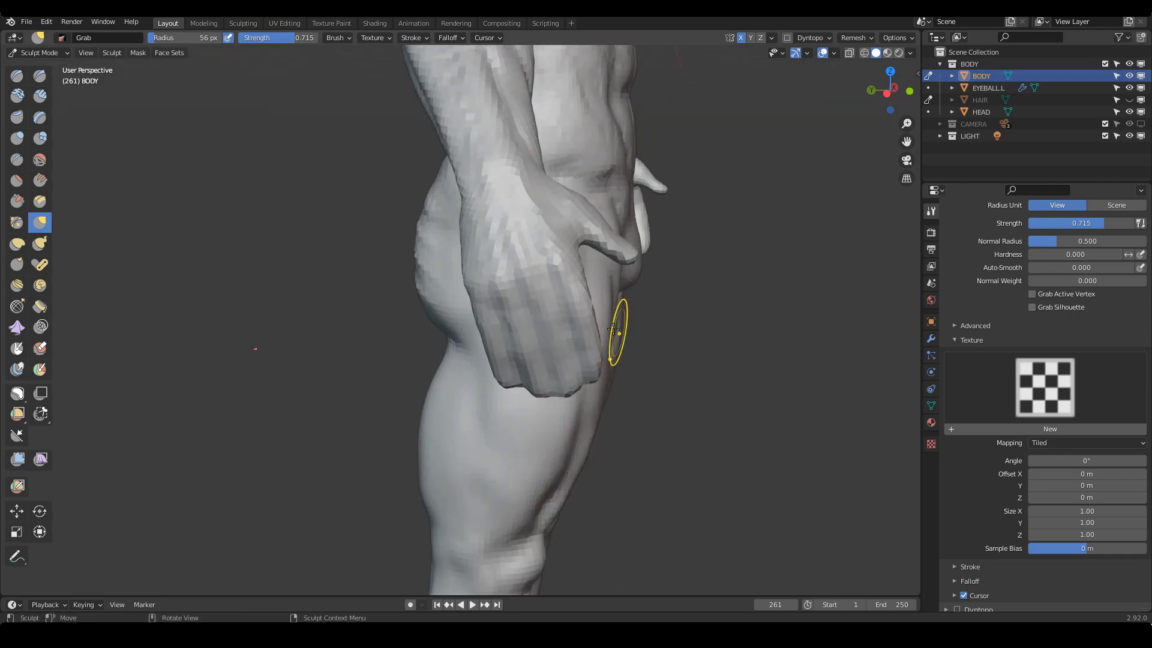
Sketch temporary blue guide lines tapering from the wrist past the fingertips, and clear them
{"action": "scroll", "coordinate": [685, 280], "scroll_direction": "down", "scroll_amount": 1}
{"action": "middle_click_drag", "start_coordinate": [698, 292], "coordinate": [721, 330], "text": "shift"}
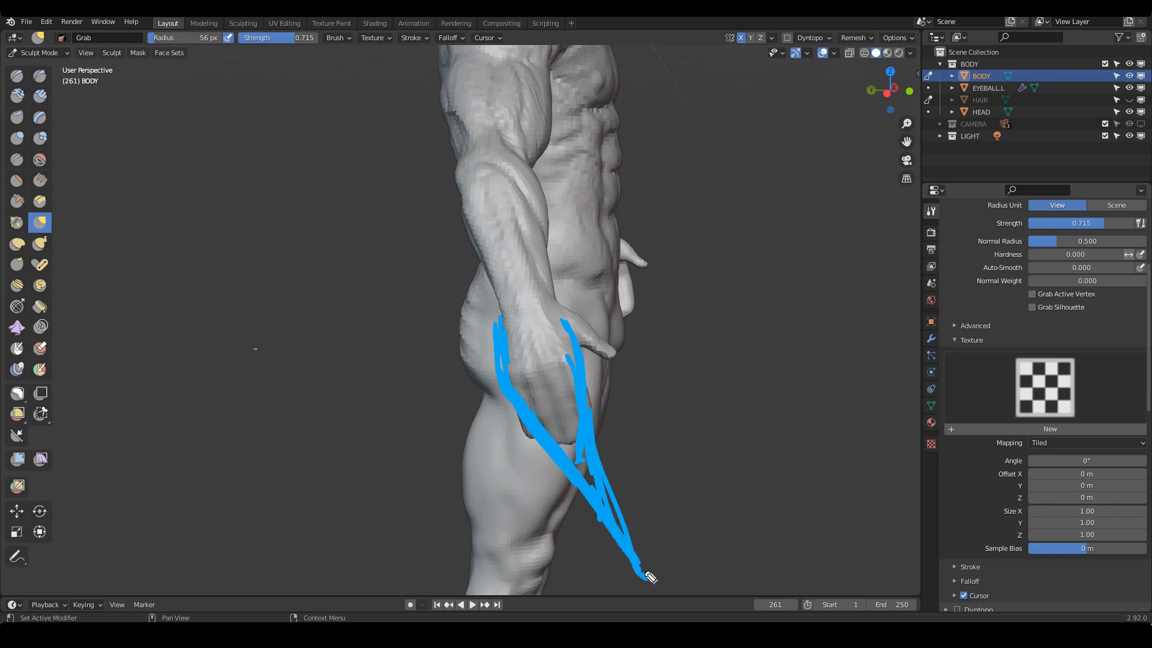
{"action": "key", "text": "Escape"}
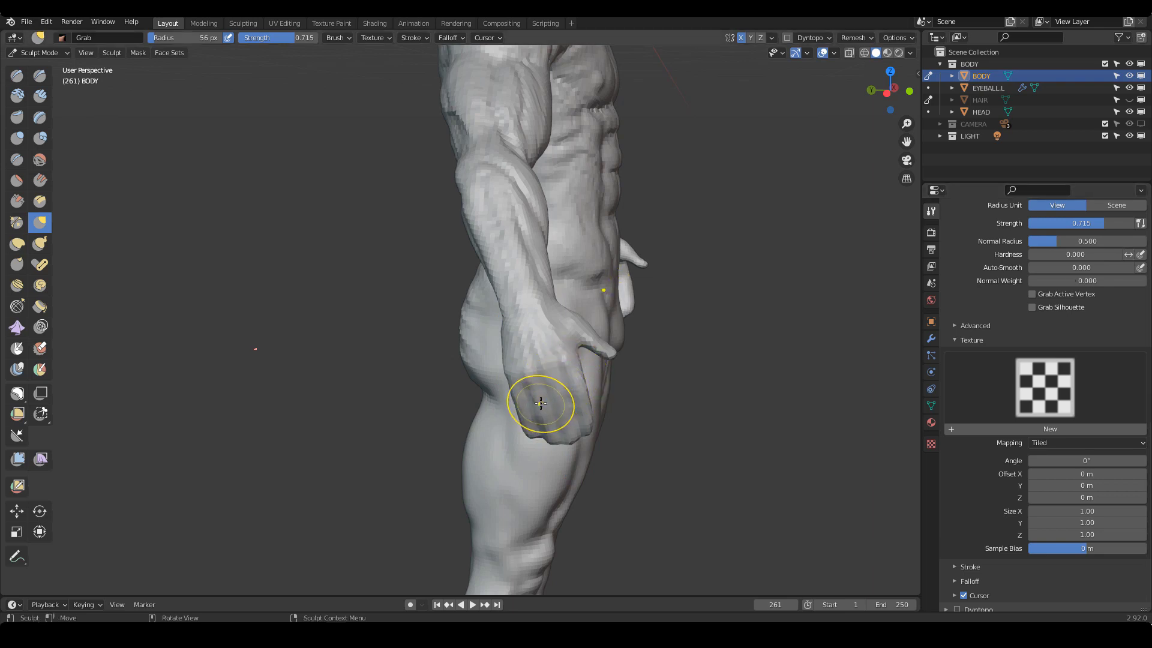
Adjust the shape of the fingers and hand with the Grab brush, using radii of 92 px and 83 px
{"action": "key", "text": "f"}
{"action": "left_click", "coordinate": [569, 403]}
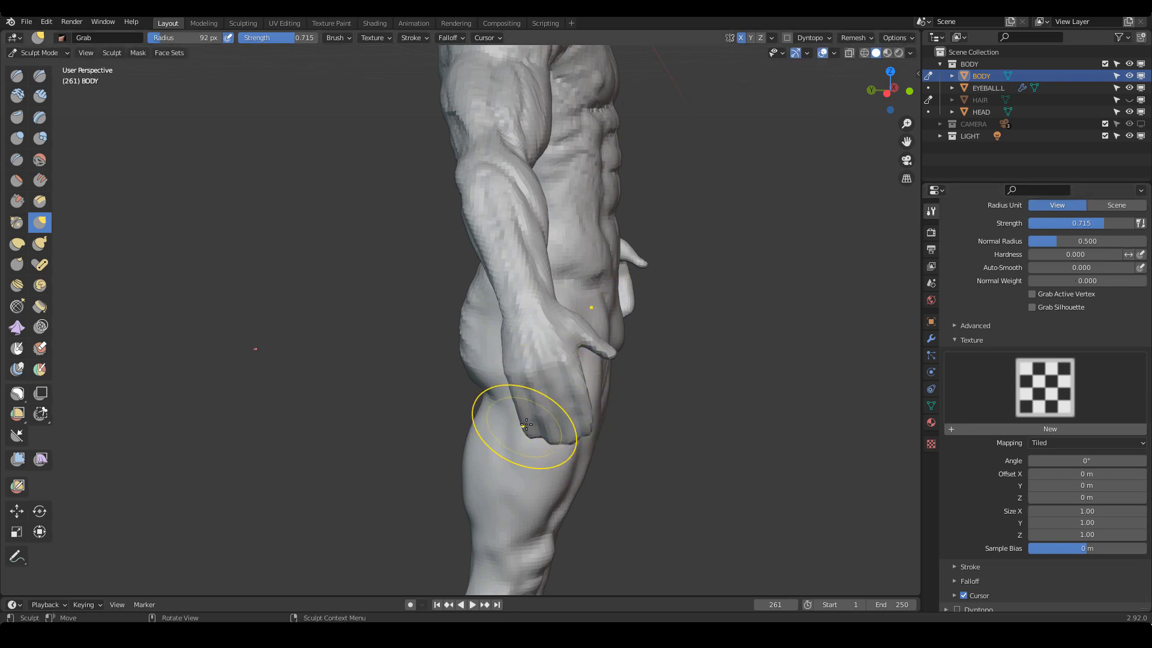
{"action": "mouse_move", "coordinate": [524, 424]}
{"action": "left_mouse_down"}
{"action": "mouse_move", "coordinate": [583, 424]}
{"action": "mouse_move", "coordinate": [529, 422]}
{"action": "left_mouse_up"}
{"action": "key", "text": "f"}
{"action": "left_click", "coordinate": [574, 427]}
{"action": "left_click_drag", "start_coordinate": [654, 384], "coordinate": [656, 393], "text": "ctrl+alt"}
{"action": "middle_click_drag", "start_coordinate": [656, 393], "coordinate": [586, 380]}
{"action": "left_click_drag", "start_coordinate": [585, 381], "coordinate": [580, 282], "text": "ctrl+alt"}
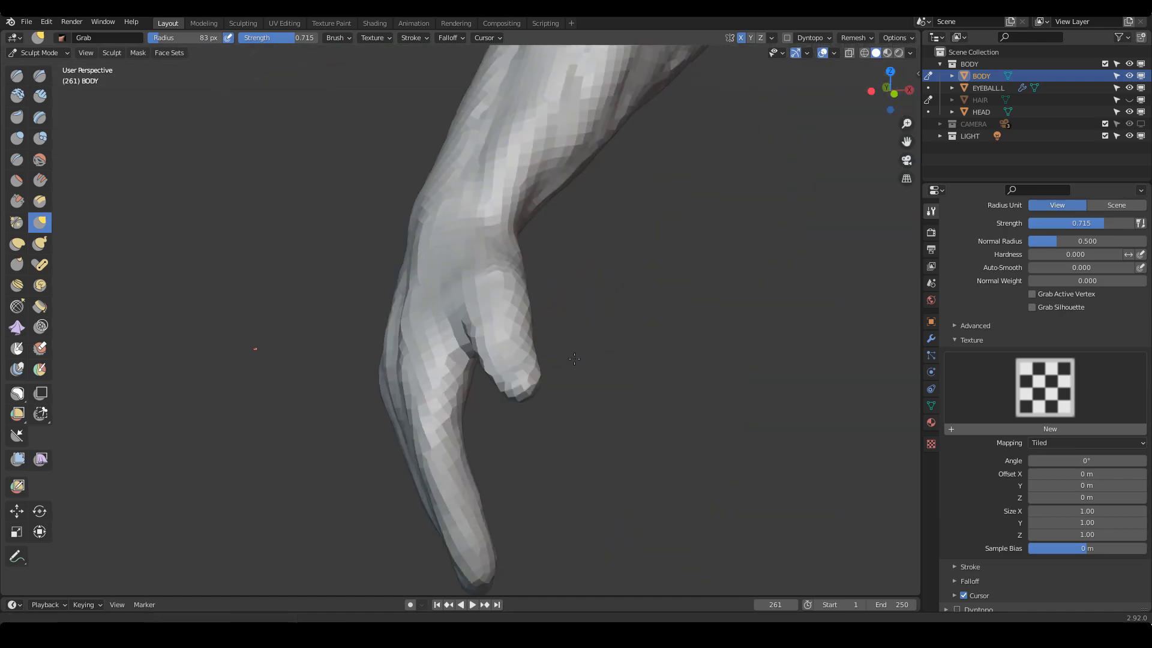
{"action": "left_click_drag", "start_coordinate": [577, 336], "coordinate": [636, 444], "text": "ctrl+alt"}
Examine the hand's shape and the arm and torso proportions from the front
{"action": "left_click_drag", "start_coordinate": [714, 258], "coordinate": [634, 291], "text": "alt+shift"}
{"action": "left_click_drag", "start_coordinate": [635, 291], "coordinate": [552, 362], "text": "ctrl+alt"}
{"action": "key", "text": "KP_1"}
{"action": "left_click_drag", "start_coordinate": [432, 304], "coordinate": [420, 192], "text": "alt+shift"}
{"action": "left_click_drag", "start_coordinate": [420, 192], "coordinate": [589, 306], "text": "alt+shift"}
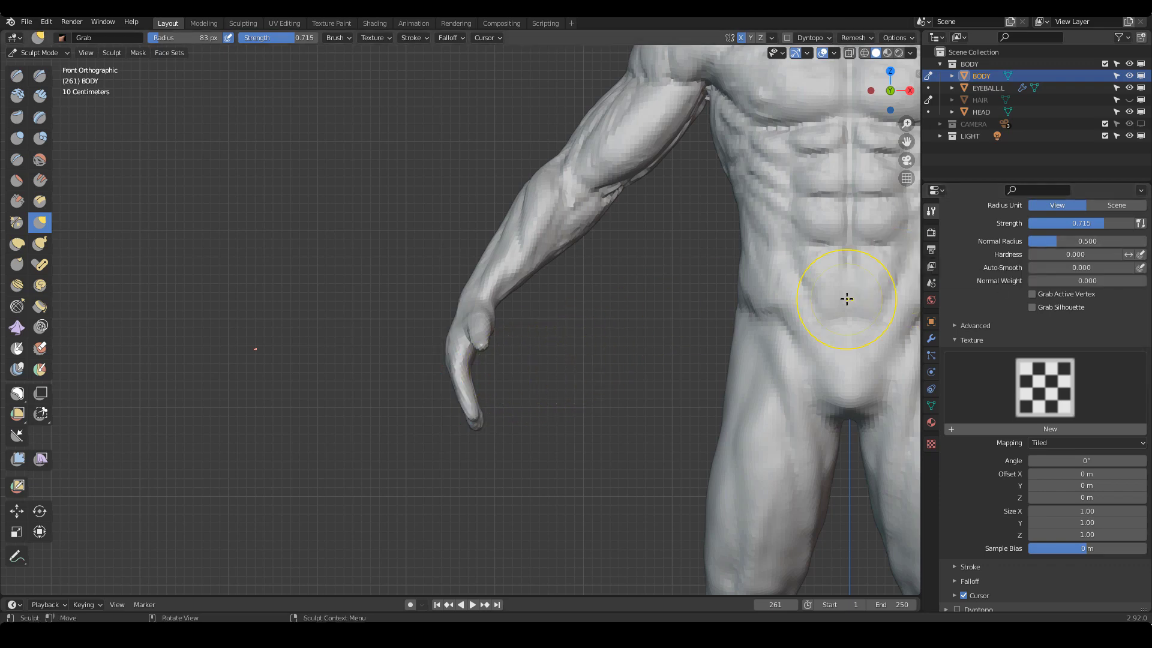
{"action": "middle_click_drag", "start_coordinate": [561, 376], "coordinate": [672, 371]}
{"action": "key", "text": "KP_Decimal"}
{"action": "mouse_move", "coordinate": [714, 316]}
{"action": "middle_mouse_down"}
{"action": "mouse_move", "coordinate": [667, 337]}
{"action": "mouse_move", "coordinate": [672, 381]}
{"action": "mouse_move", "coordinate": [683, 346]}
{"action": "mouse_move", "coordinate": [672, 375]}
{"action": "middle_mouse_up"}
{"action": "mouse_move", "coordinate": [630, 384]}
{"action": "middle_mouse_down", "text": "shift"}
{"action": "mouse_move", "coordinate": [651, 339]}
{"action": "mouse_move", "coordinate": [628, 354]}
{"action": "mouse_move", "coordinate": [640, 378]}
{"action": "mouse_move", "coordinate": [633, 315]}
{"action": "middle_mouse_up", "text": "shift"}
Build up the groin and lower abdomen with Clay Strips, starting at 55 px and reducing the radius to 30 px
{"action": "key", "text": "c"}
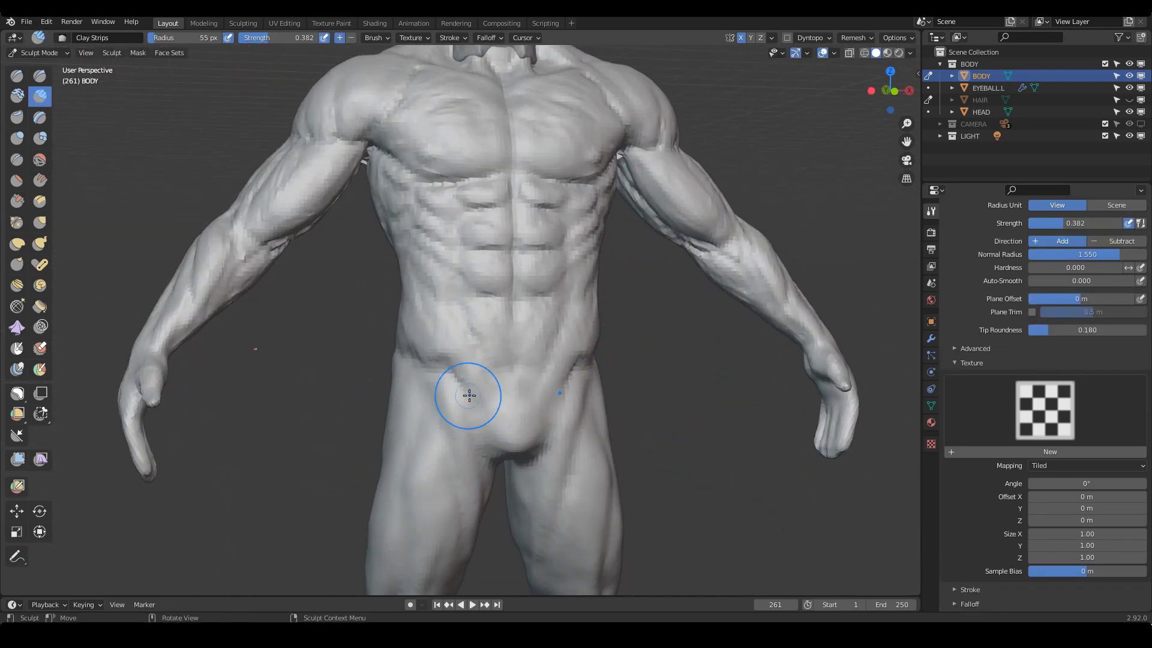
{"action": "key", "text": "f"}
{"action": "left_click", "coordinate": [457, 394]}
{"action": "mouse_move", "coordinate": [468, 383]}
{"action": "left_mouse_down"}
{"action": "mouse_move", "coordinate": [479, 368]}
{"action": "mouse_move", "coordinate": [491, 415]}
{"action": "mouse_move", "coordinate": [534, 429]}
{"action": "left_mouse_up"}
{"action": "key", "text": "f"}
{"action": "left_click", "coordinate": [480, 343]}
Add volume to the lower abdominal muscles with Clay Strips, starting at a 46 px radius
{"action": "scroll", "coordinate": [593, 331], "scroll_direction": "up", "scroll_amount": 1}
{"action": "middle_click_drag", "start_coordinate": [594, 330], "coordinate": [574, 349], "text": "shift"}
{"action": "key", "text": "f"}
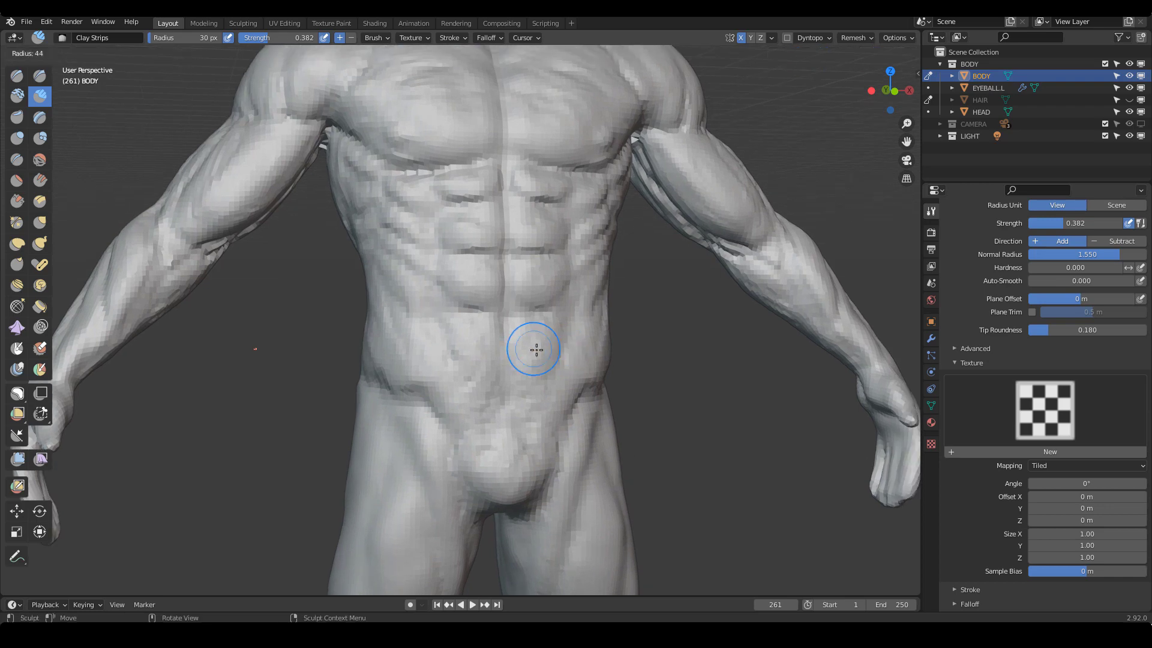
{"action": "left_click", "coordinate": [563, 347]}
{"action": "left_click_drag", "start_coordinate": [489, 342], "coordinate": [508, 358]}
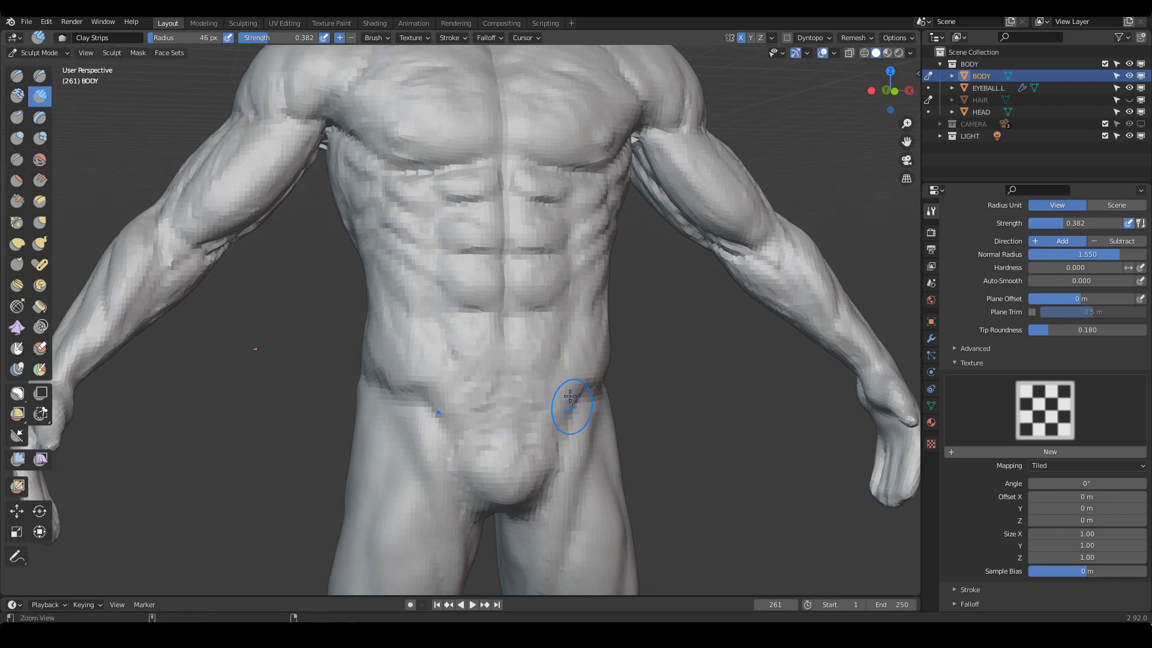
{"action": "mouse_move", "coordinate": [570, 396]}
{"action": "middle_mouse_down", "text": "ctrl"}
{"action": "mouse_move", "coordinate": [556, 340]}
{"action": "mouse_move", "coordinate": [566, 322]}
{"action": "middle_mouse_up", "text": "ctrl"}
{"action": "key", "text": "f"}
{"action": "left_click", "coordinate": [554, 322]}
{"action": "left_click_drag", "start_coordinate": [528, 321], "coordinate": [535, 331]}
Sharpen the muscle creases around the lower edge of the deltoid with Draw Sharp at a 19 px radius
{"action": "key", "text": "ctrl+shift+d"}
{"action": "key", "text": "f"}
{"action": "left_click", "coordinate": [544, 330]}
{"action": "middle_click_drag", "start_coordinate": [608, 326], "coordinate": [595, 360], "text": "ctrl"}
{"action": "mouse_move", "coordinate": [595, 360]}
{"action": "middle_mouse_down"}
{"action": "mouse_move", "coordinate": [577, 361]}
{"action": "mouse_move", "coordinate": [573, 334]}
{"action": "mouse_move", "coordinate": [605, 411]}
{"action": "mouse_move", "coordinate": [600, 335]}
{"action": "mouse_move", "coordinate": [571, 303]}
{"action": "middle_mouse_up"}
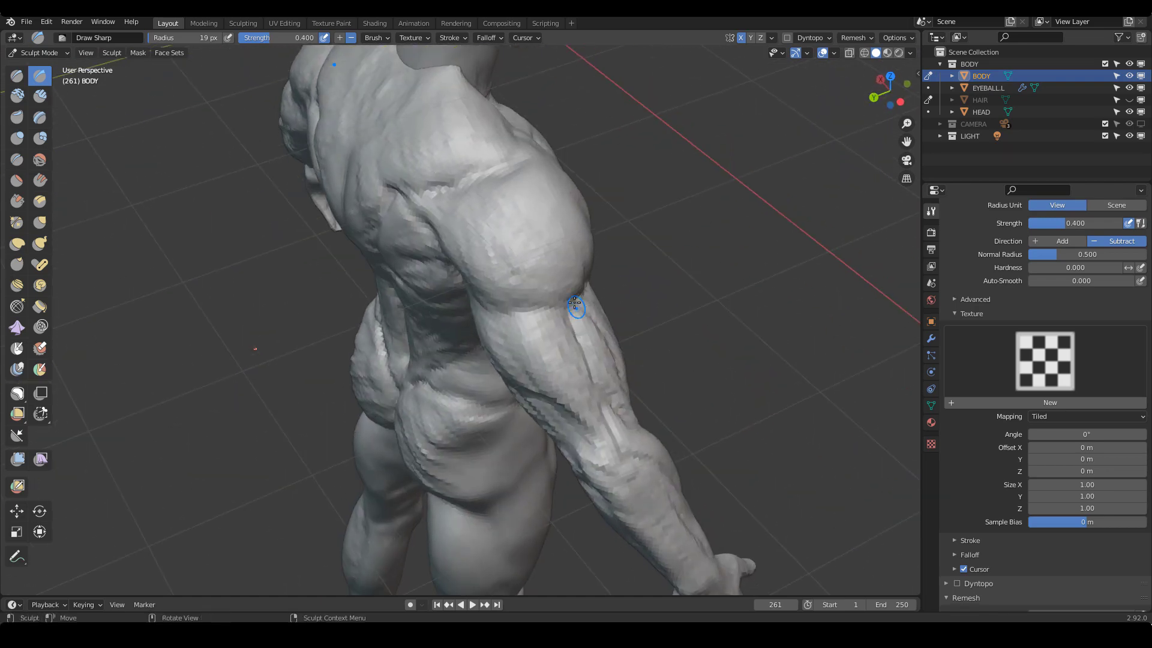
Add muscle strands to the top and outer side of the deltoid with Clay Strips at a 21 px radius
{"action": "key", "text": "c"}
{"action": "middle_click_drag", "start_coordinate": [527, 214], "coordinate": [517, 247]}
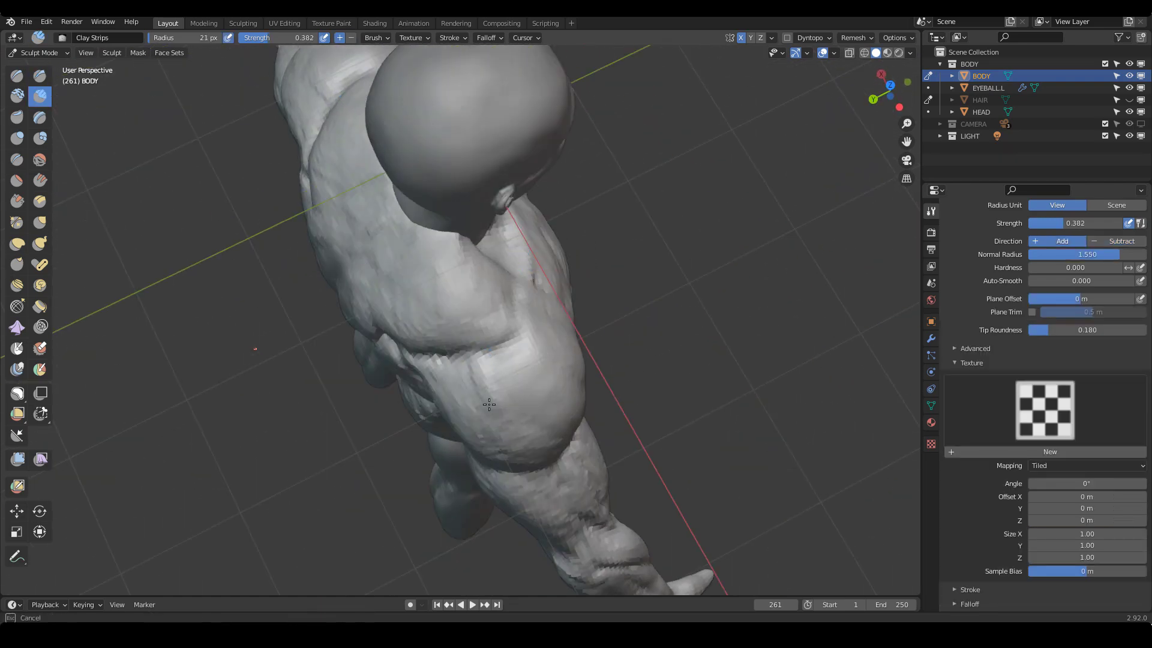
{"action": "middle_click_drag", "start_coordinate": [489, 405], "coordinate": [504, 324]}
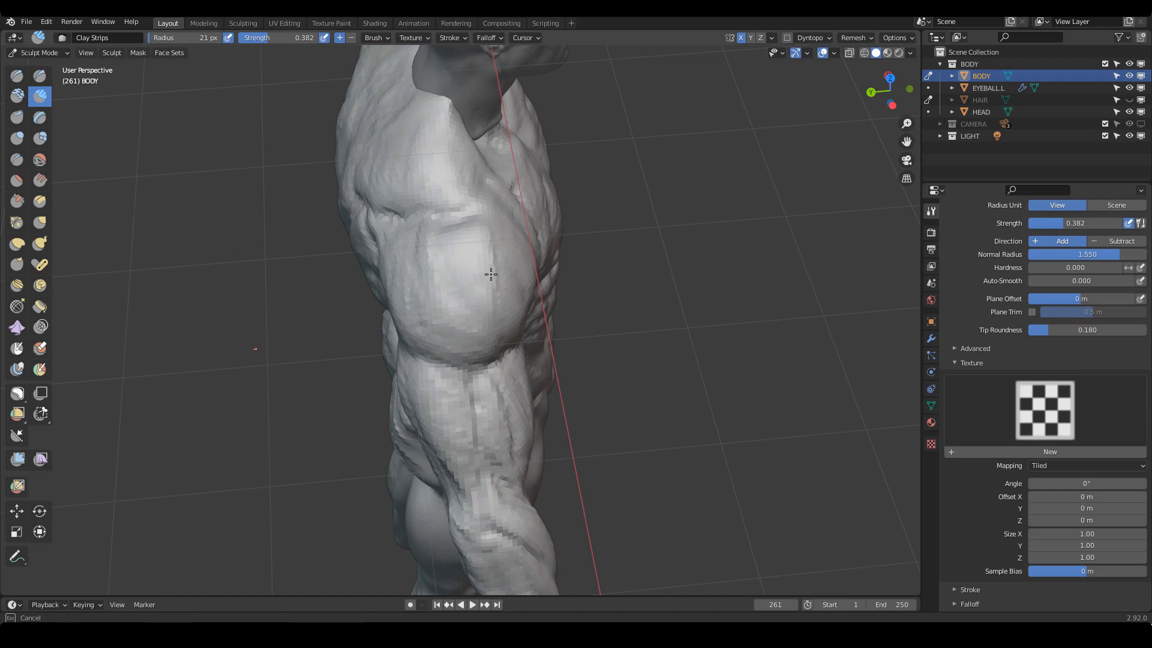
{"action": "middle_click_drag", "start_coordinate": [487, 375], "coordinate": [554, 294]}
Build up the front of the deltoid and its transition to the chest with Clay Strips at a 23 px radius
{"action": "key", "text": "f"}
{"action": "left_click", "coordinate": [531, 267]}
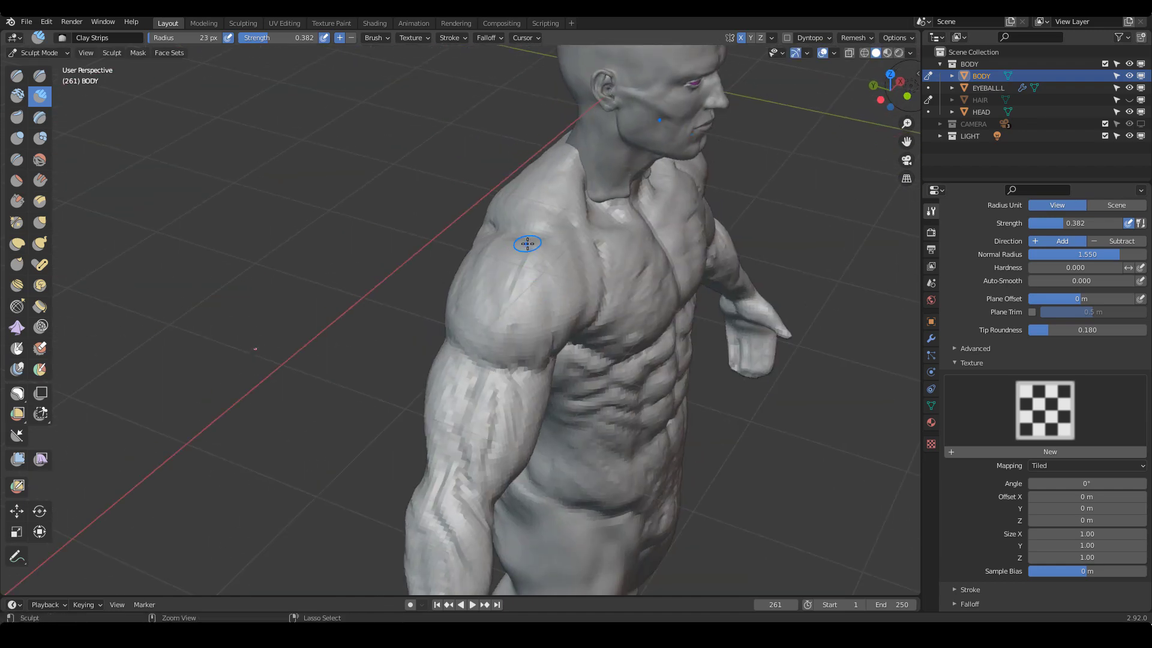
{"action": "middle_click_drag", "start_coordinate": [514, 343], "coordinate": [537, 266]}
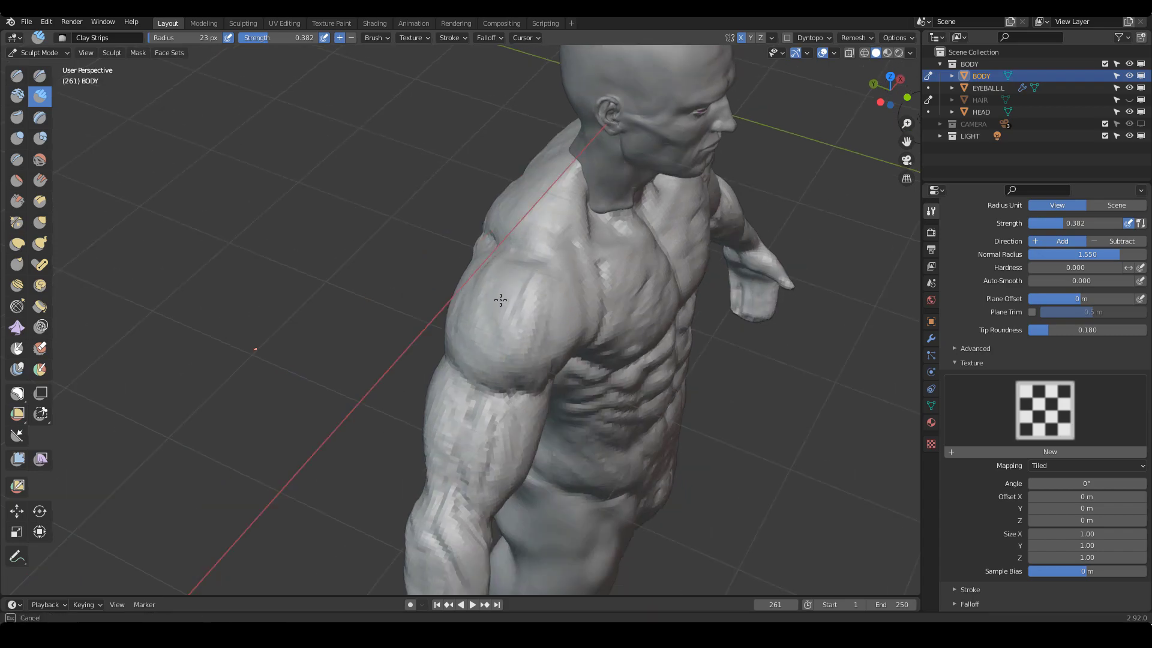
{"action": "middle_click_drag", "start_coordinate": [501, 300], "coordinate": [503, 381]}
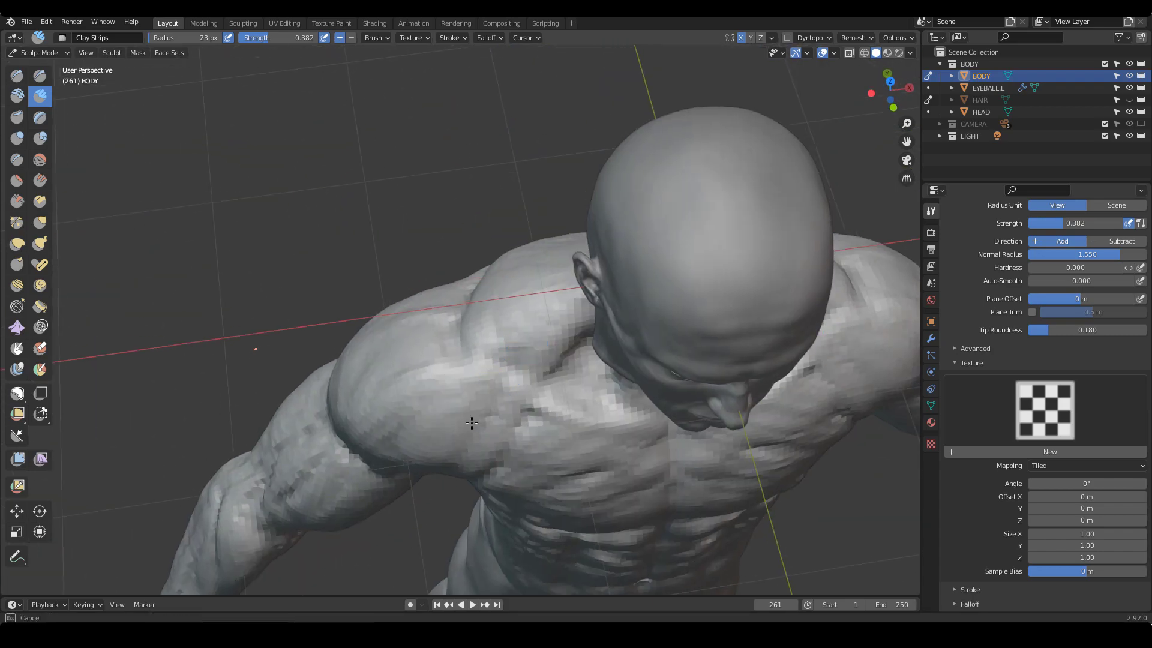
{"action": "mouse_move", "coordinate": [472, 424]}
{"action": "middle_mouse_down"}
{"action": "mouse_move", "coordinate": [478, 386]}
{"action": "mouse_move", "coordinate": [544, 295]}
{"action": "middle_mouse_up"}
Soften and round out the glutes with the Draw brush at a 60 px radius
{"action": "middle_click_drag", "start_coordinate": [416, 382], "coordinate": [585, 384]}
{"action": "middle_click_drag", "start_coordinate": [585, 384], "coordinate": [456, 347], "text": "shift"}
{"action": "middle_click_drag", "start_coordinate": [456, 347], "coordinate": [396, 336], "text": "shift"}
{"action": "middle_click_drag", "start_coordinate": [396, 336], "coordinate": [586, 340]}
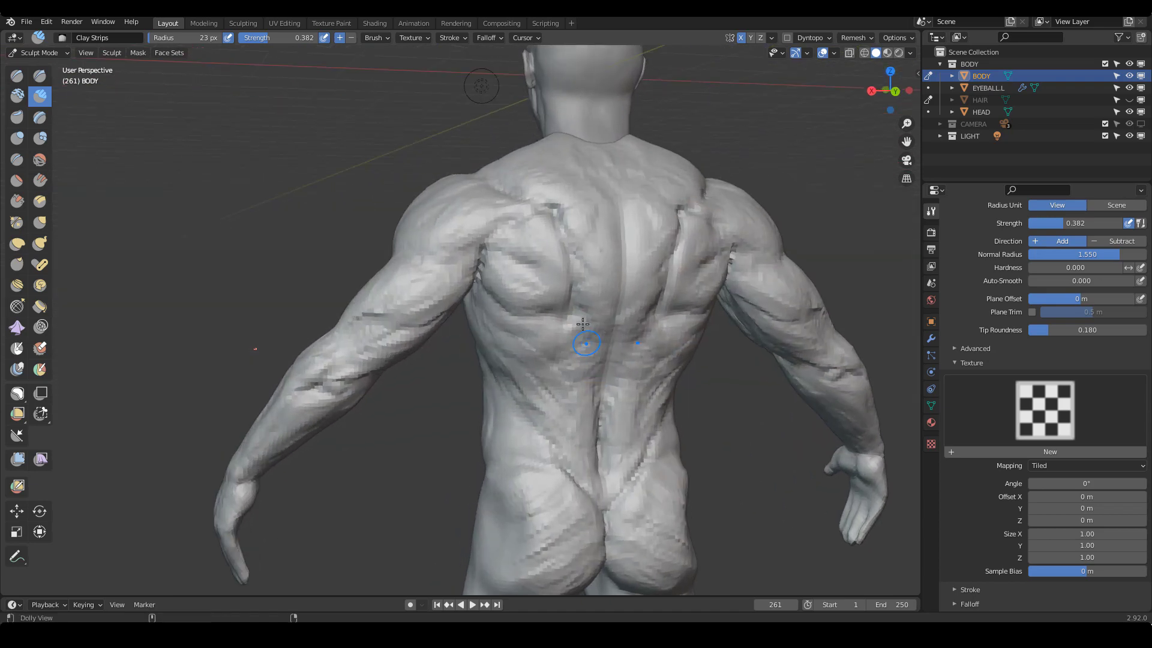
{"action": "mouse_move", "coordinate": [510, 273]}
{"action": "middle_mouse_down", "text": "shift"}
{"action": "mouse_move", "coordinate": [595, 373]}
{"action": "mouse_move", "coordinate": [558, 349]}
{"action": "mouse_move", "coordinate": [543, 366]}
{"action": "mouse_move", "coordinate": [561, 356]}
{"action": "middle_mouse_up", "text": "shift"}
{"action": "mouse_move", "coordinate": [533, 395]}
{"action": "middle_mouse_down"}
{"action": "mouse_move", "coordinate": [558, 372]}
{"action": "mouse_move", "coordinate": [516, 360]}
{"action": "mouse_move", "coordinate": [540, 348]}
{"action": "mouse_move", "coordinate": [525, 337]}
{"action": "mouse_move", "coordinate": [576, 335]}
{"action": "mouse_move", "coordinate": [506, 362]}
{"action": "mouse_move", "coordinate": [674, 386]}
{"action": "mouse_move", "coordinate": [542, 350]}
{"action": "mouse_move", "coordinate": [546, 331]}
{"action": "mouse_move", "coordinate": [514, 334]}
{"action": "mouse_move", "coordinate": [473, 289]}
{"action": "middle_mouse_up"}
{"action": "mouse_move", "coordinate": [552, 275]}
{"action": "middle_mouse_down"}
{"action": "mouse_move", "coordinate": [537, 362]}
{"action": "mouse_move", "coordinate": [458, 347]}
{"action": "mouse_move", "coordinate": [507, 304]}
{"action": "mouse_move", "coordinate": [669, 321]}
{"action": "mouse_move", "coordinate": [586, 326]}
{"action": "mouse_move", "coordinate": [476, 303]}
{"action": "middle_mouse_up"}
{"action": "scroll", "coordinate": [566, 329], "scroll_direction": "up", "scroll_amount": 2}
{"action": "key", "text": "x"}
{"action": "key", "text": "f"}
{"action": "left_click", "coordinate": [522, 323]}
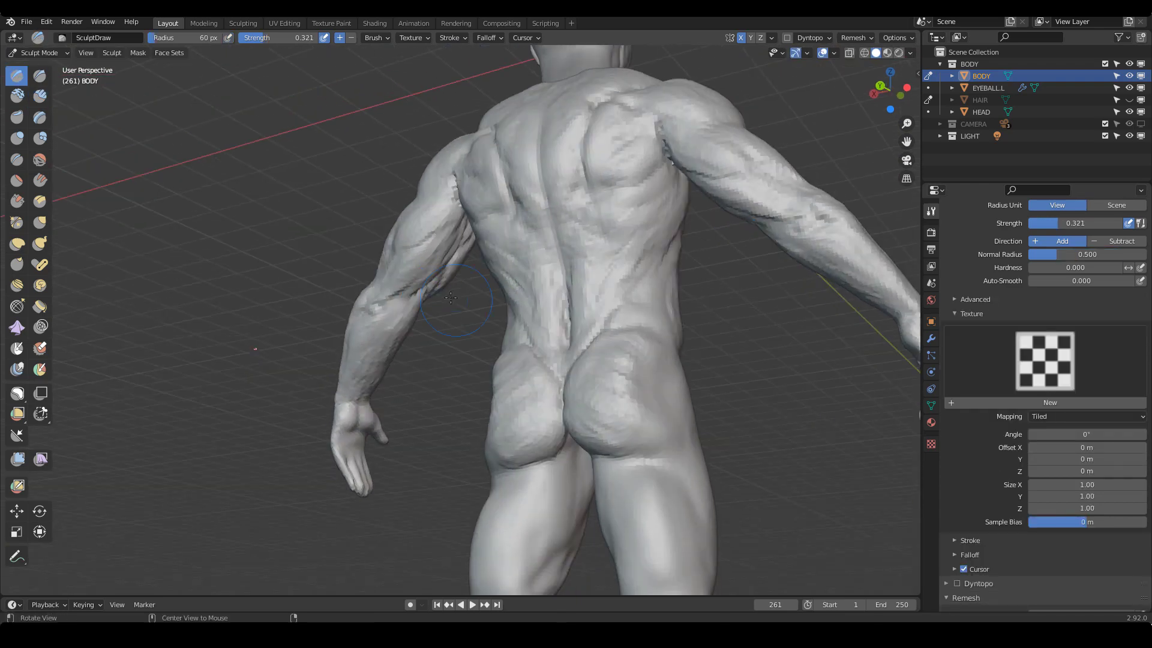
Undo the last Draw stroke and lower the Draw brush strength to 0.145
{"action": "left_click_drag", "start_coordinate": [461, 243], "coordinate": [427, 289]}
{"action": "key", "text": "ctrl+z"}
{"action": "key", "text": "shift+f"}
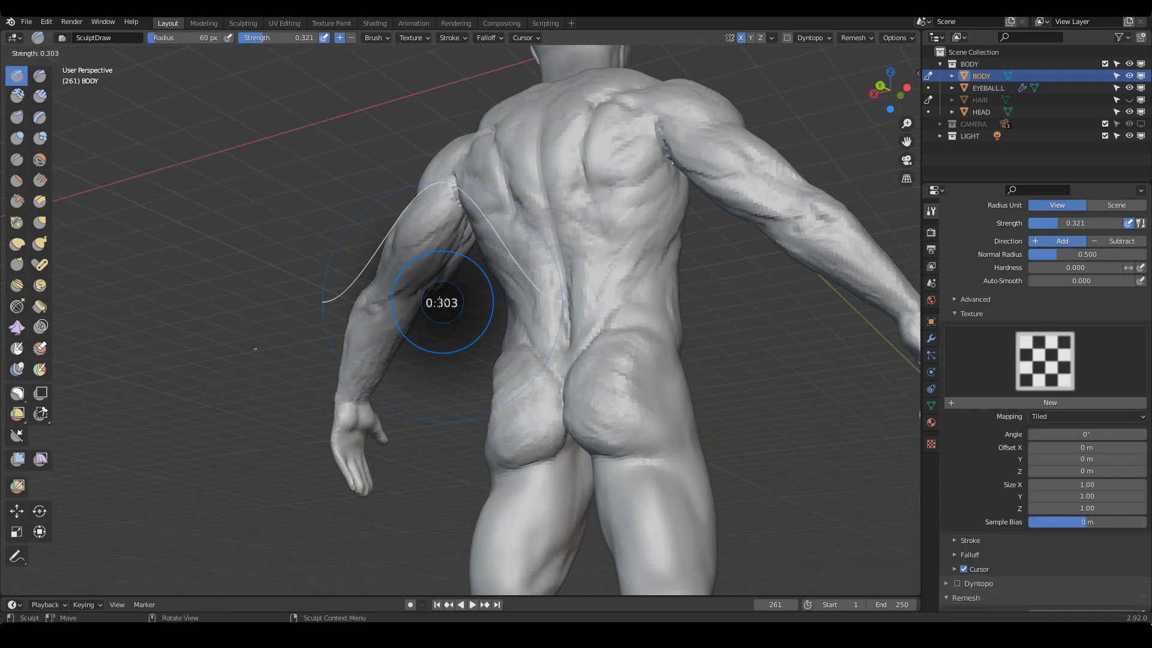
{"action": "left_click", "coordinate": [446, 246]}
Add clay below the lower abdominal crease with Clay Strips at a 27 px radius
{"action": "middle_click_drag", "start_coordinate": [396, 335], "coordinate": [642, 341]}
{"action": "scroll", "coordinate": [615, 337], "scroll_direction": "up", "scroll_amount": 1}
{"action": "scroll", "coordinate": [607, 378], "scroll_direction": "up", "scroll_amount": 3}
{"action": "scroll", "coordinate": [660, 376], "scroll_direction": "down", "scroll_amount": 1}
{"action": "middle_click_drag", "start_coordinate": [662, 382], "coordinate": [611, 384], "text": "shift"}
{"action": "scroll", "coordinate": [645, 417], "scroll_direction": "up", "scroll_amount": 2}
{"action": "key", "text": "f"}
{"action": "left_click", "coordinate": [474, 391]}
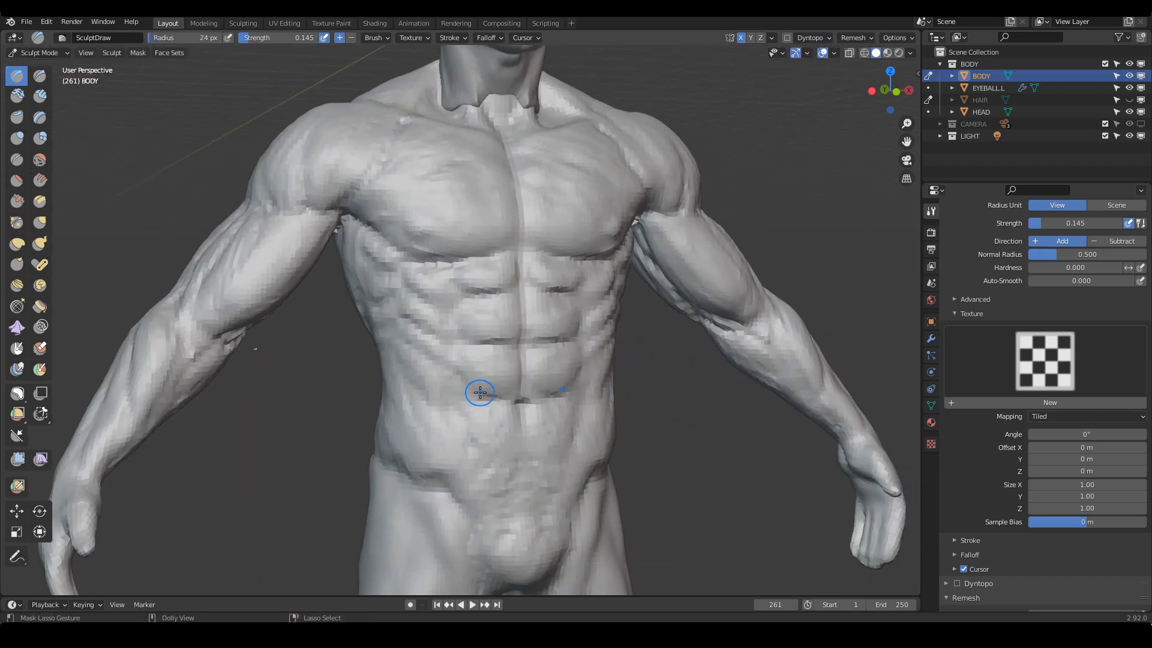
{"action": "key", "text": "c"}
{"action": "left_click_drag", "start_coordinate": [484, 393], "coordinate": [475, 418]}
Remesh the body with a voxel size of 0.04 m
{"action": "mouse_move", "coordinate": [517, 409]}
{"action": "middle_mouse_down", "text": "ctrl"}
{"action": "mouse_move", "coordinate": [522, 391]}
{"action": "mouse_move", "coordinate": [543, 404]}
{"action": "middle_mouse_up", "text": "ctrl"}
{"action": "middle_click_drag", "start_coordinate": [548, 360], "coordinate": [618, 111], "text": "ctrl"}
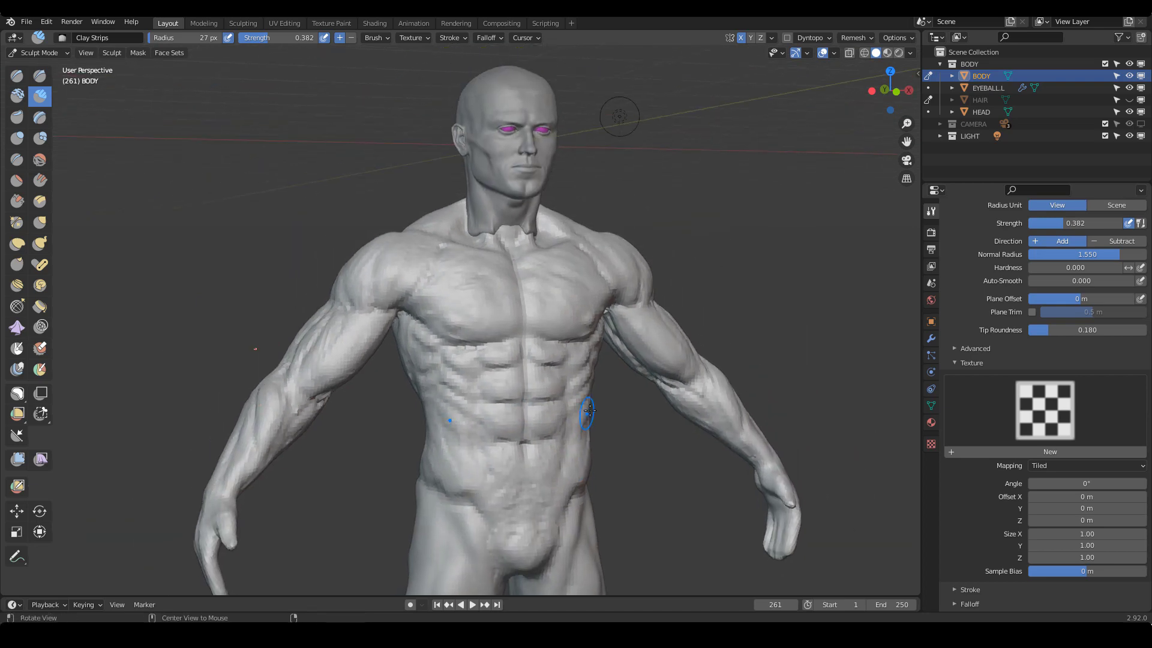
{"action": "scroll", "coordinate": [1045, 508], "scroll_direction": "down", "scroll_amount": 5}
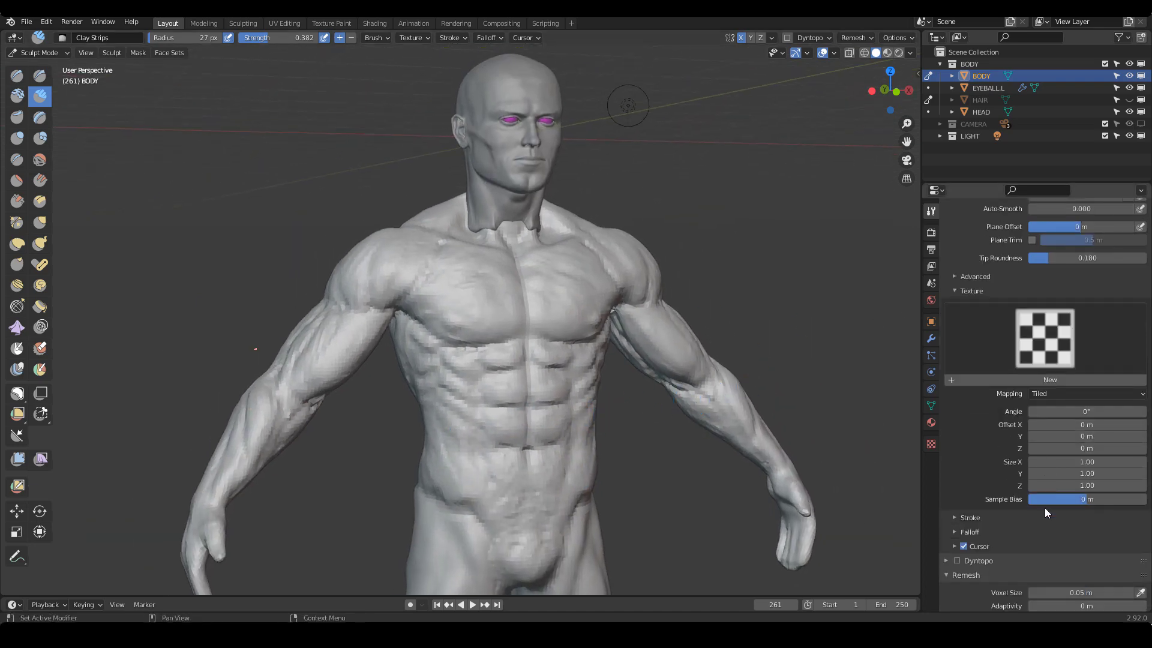
{"action": "left_click", "coordinate": [1092, 546]}
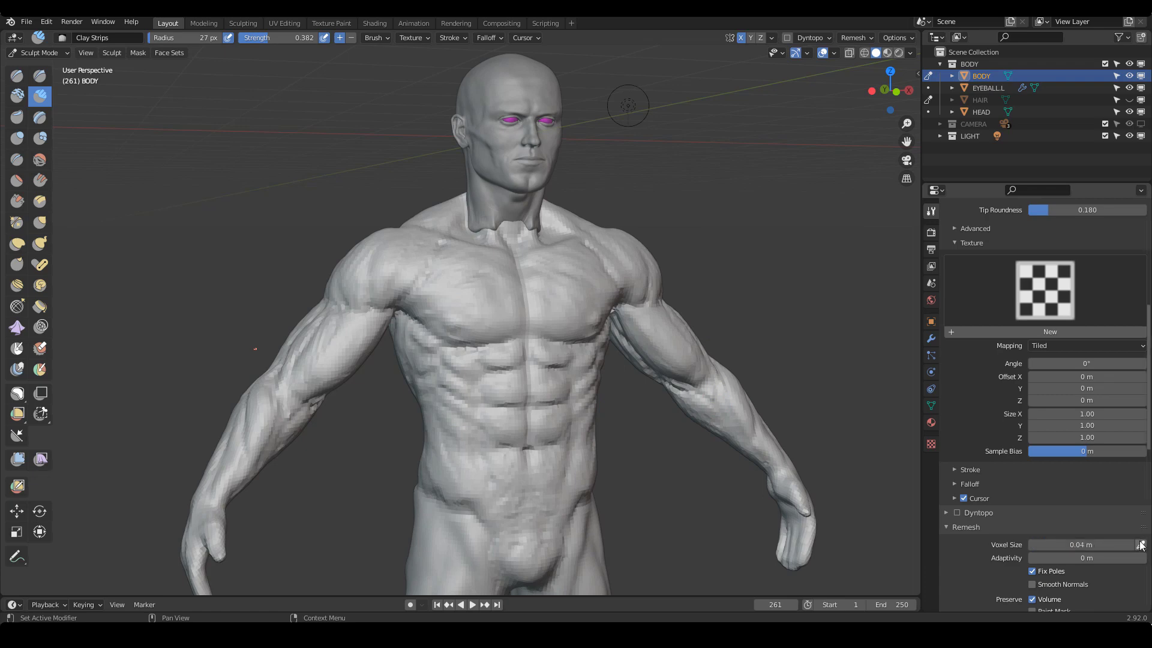
{"action": "scroll", "coordinate": [900, 408], "scroll_direction": "down", "scroll_amount": 2}
{"action": "scroll", "coordinate": [1028, 462], "scroll_direction": "down", "scroll_amount": 4}
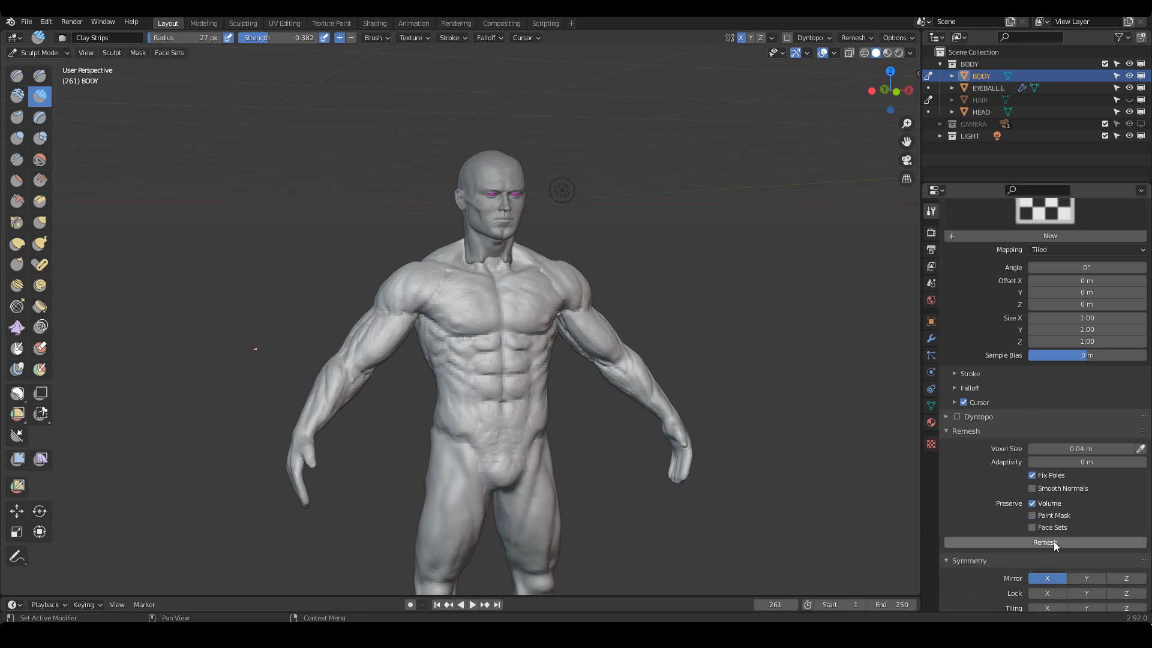
{"action": "left_click", "coordinate": [1053, 541]}
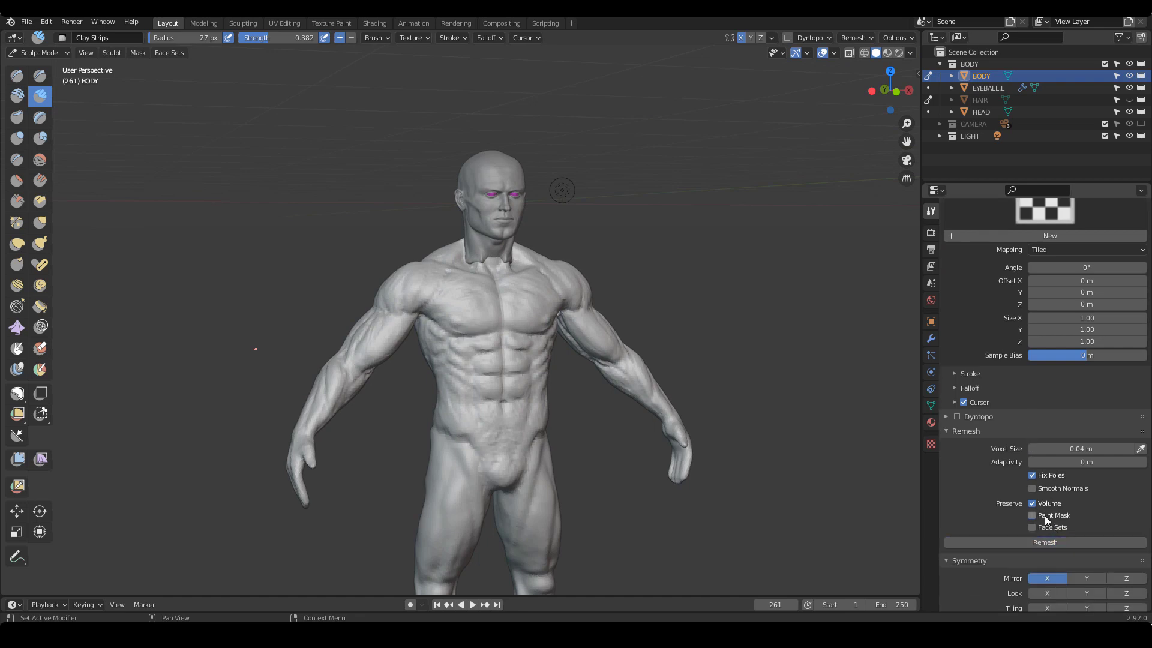
Soften the abdomen, upper chest and shoulders with the Smooth brush at a 59 px radius and 0.127 strength
{"action": "scroll", "coordinate": [523, 351], "scroll_direction": "up", "scroll_amount": 4}
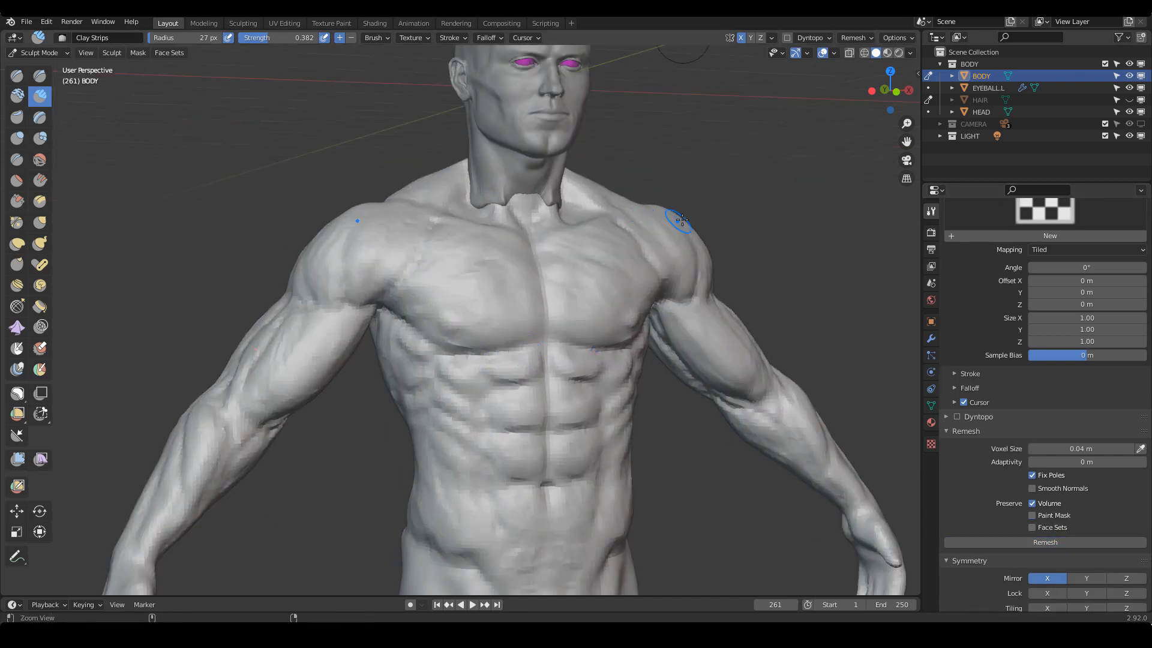
{"action": "middle_click_drag", "start_coordinate": [679, 220], "coordinate": [630, 286], "text": "ctrl"}
{"action": "middle_click_drag", "start_coordinate": [630, 287], "coordinate": [621, 243], "text": "shift"}
{"action": "key", "text": "f"}
{"action": "left_click", "coordinate": [509, 290]}
{"action": "scroll", "coordinate": [503, 292], "scroll_direction": "up", "scroll_amount": 1}
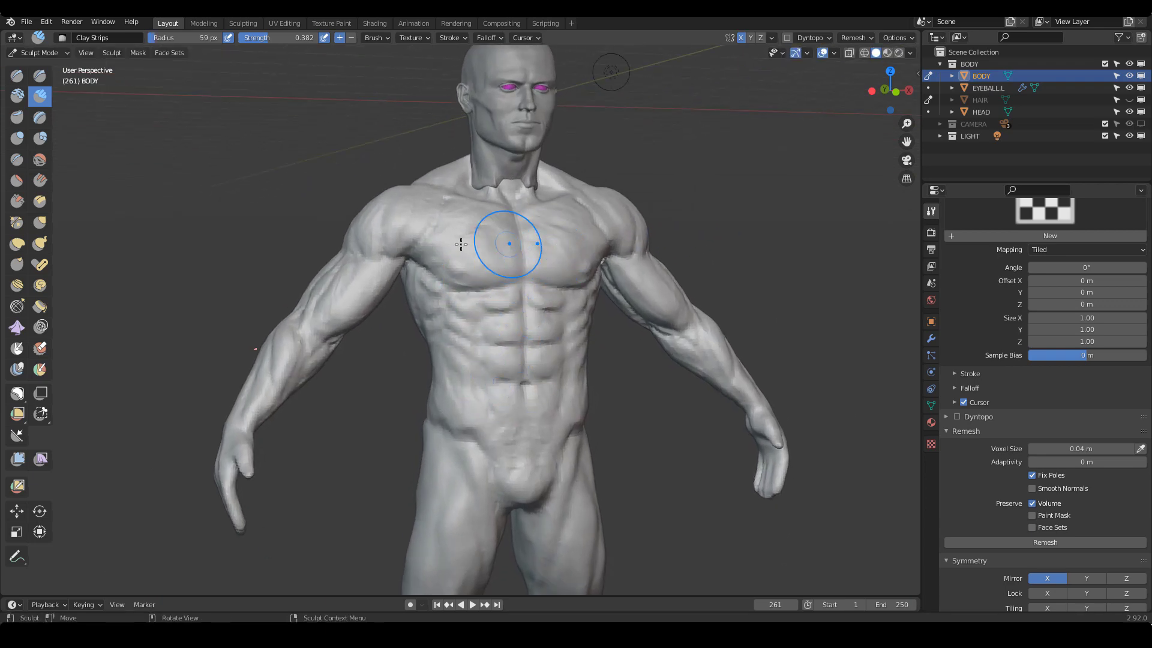
{"action": "left_click", "coordinate": [38, 161]}
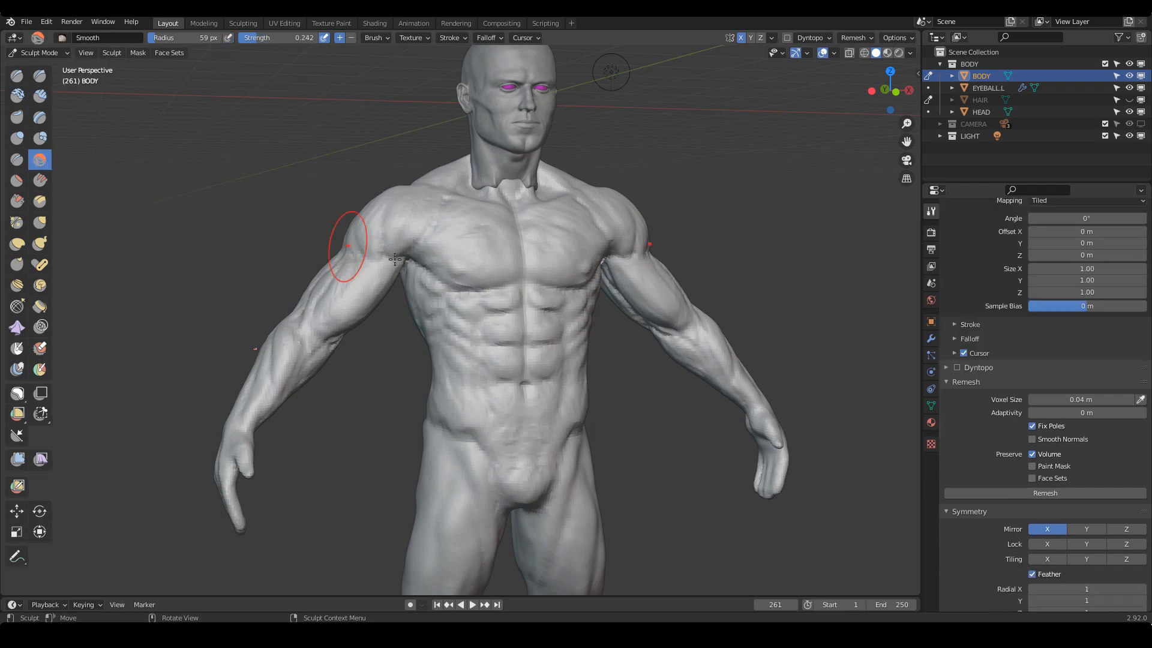
{"action": "key", "text": "shift+f"}
{"action": "left_click", "coordinate": [503, 405]}
{"action": "mouse_move", "coordinate": [503, 405]}
{"action": "left_mouse_down"}
{"action": "mouse_move", "coordinate": [512, 333]}
{"action": "mouse_move", "coordinate": [455, 378]}
{"action": "left_mouse_up"}
{"action": "left_click_drag", "start_coordinate": [405, 209], "coordinate": [522, 202]}
Smooth the muscles of the back with the Smooth brush at a 90 px radius
{"action": "mouse_move", "coordinate": [712, 245]}
{"action": "middle_mouse_down"}
{"action": "mouse_move", "coordinate": [664, 256]}
{"action": "mouse_move", "coordinate": [606, 242]}
{"action": "mouse_move", "coordinate": [678, 296]}
{"action": "mouse_move", "coordinate": [534, 294]}
{"action": "mouse_move", "coordinate": [403, 250]}
{"action": "middle_mouse_up"}
{"action": "middle_click_drag", "start_coordinate": [250, 392], "coordinate": [328, 236]}
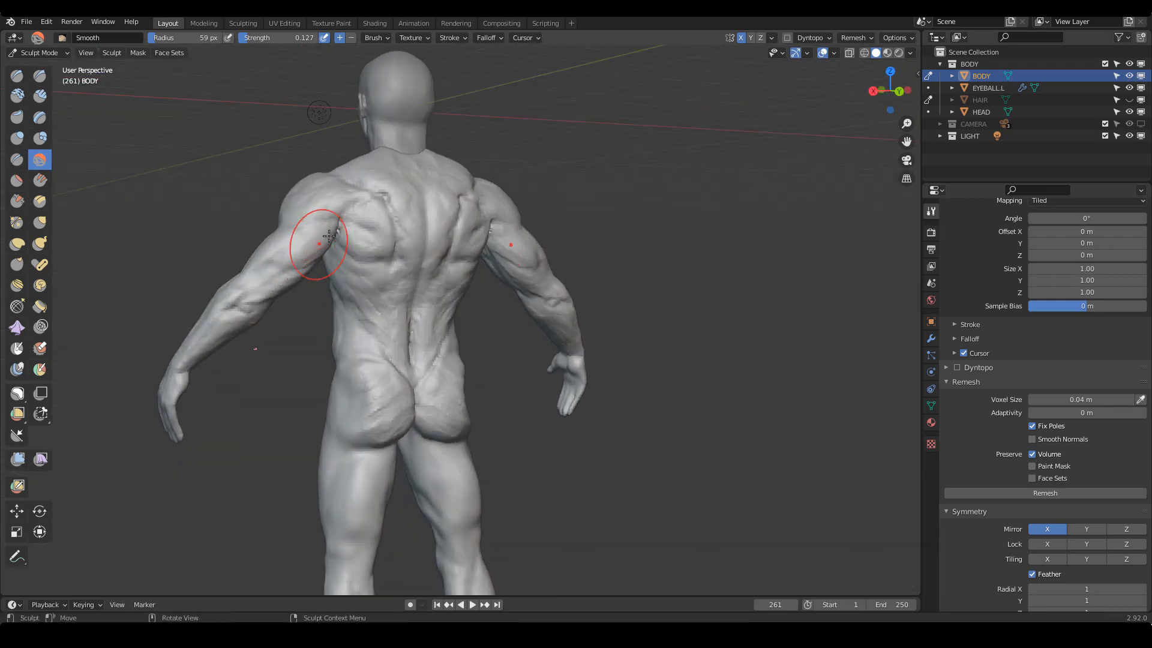
{"action": "middle_click_drag", "start_coordinate": [408, 206], "coordinate": [399, 275]}
{"action": "key", "text": "f"}
{"action": "left_click", "coordinate": [413, 174]}
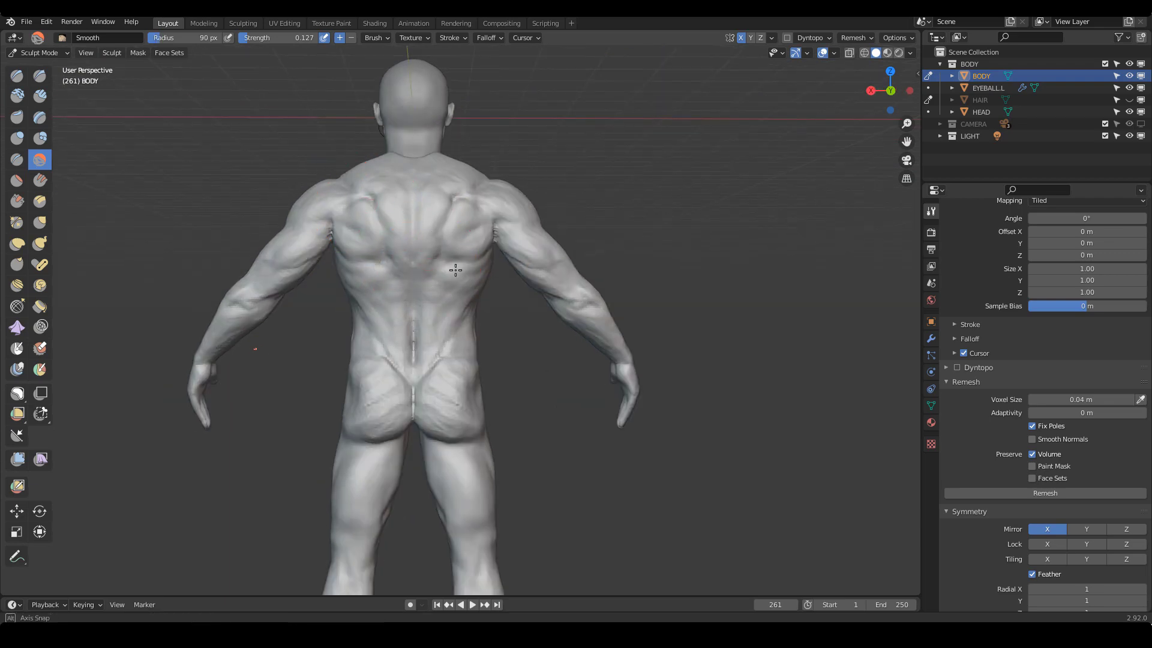
{"action": "middle_click_drag", "start_coordinate": [412, 265], "coordinate": [502, 352]}
Examine the smoothed torso, arms and glutes from the front, back and sides
{"action": "key", "text": "g"}
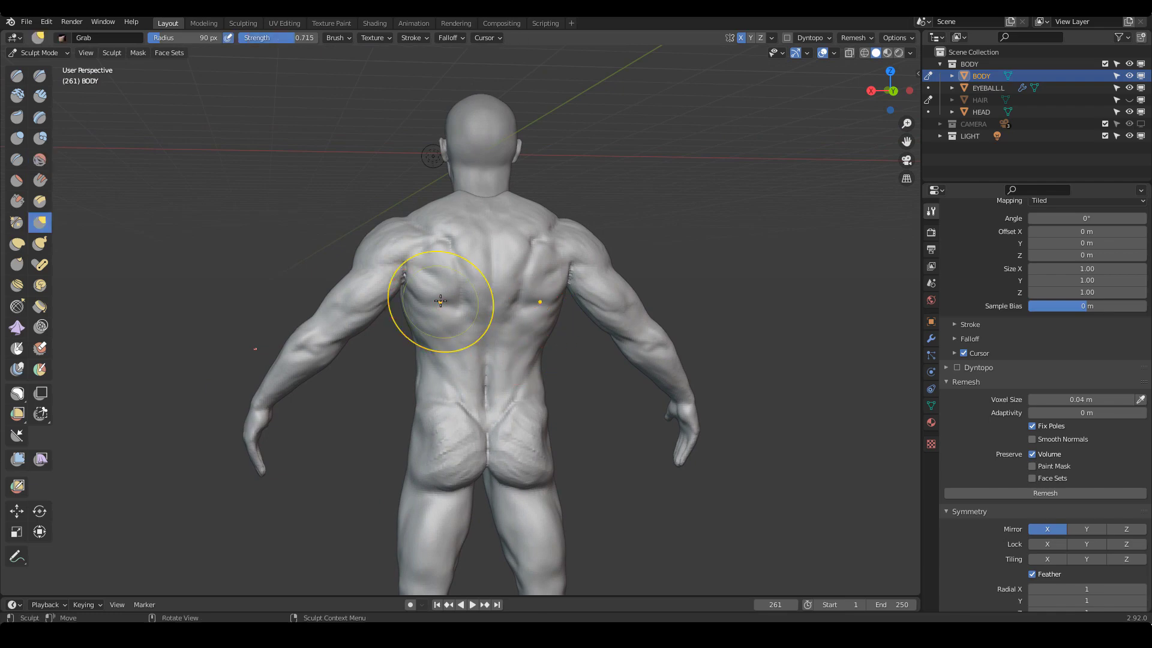
{"action": "key", "text": "f"}
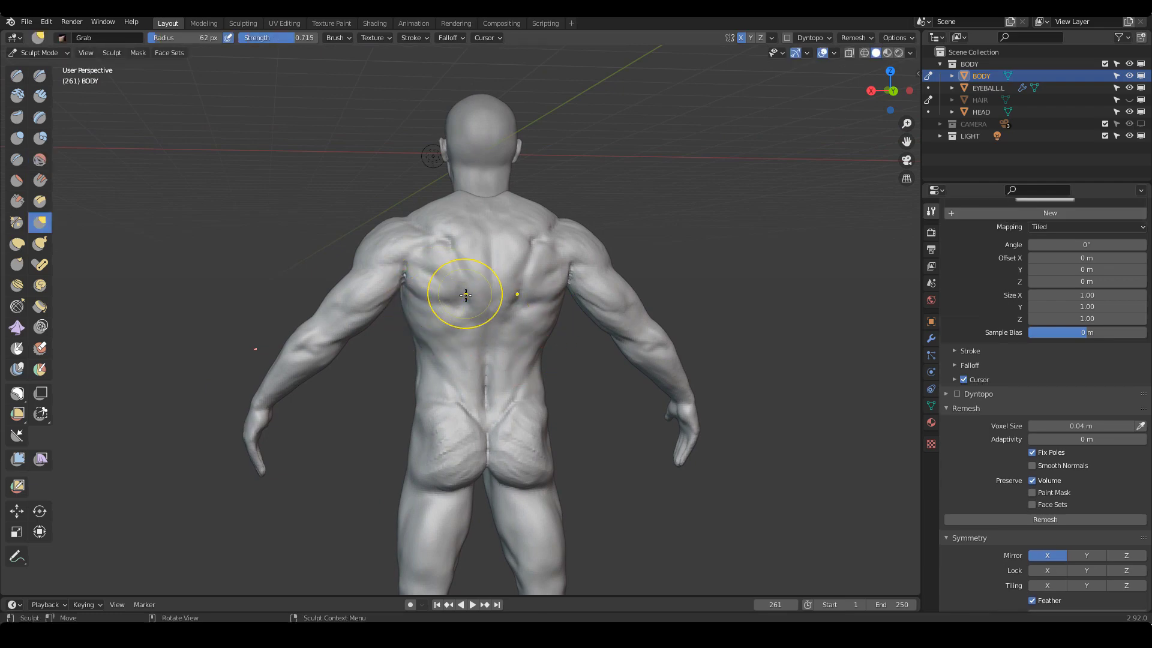
{"action": "mouse_move", "coordinate": [475, 297]}
{"action": "middle_mouse_down"}
{"action": "mouse_move", "coordinate": [504, 337]}
{"action": "mouse_move", "coordinate": [455, 310]}
{"action": "mouse_move", "coordinate": [471, 327]}
{"action": "mouse_move", "coordinate": [403, 218]}
{"action": "mouse_move", "coordinate": [610, 285]}
{"action": "middle_mouse_up"}
{"action": "key", "text": "x"}
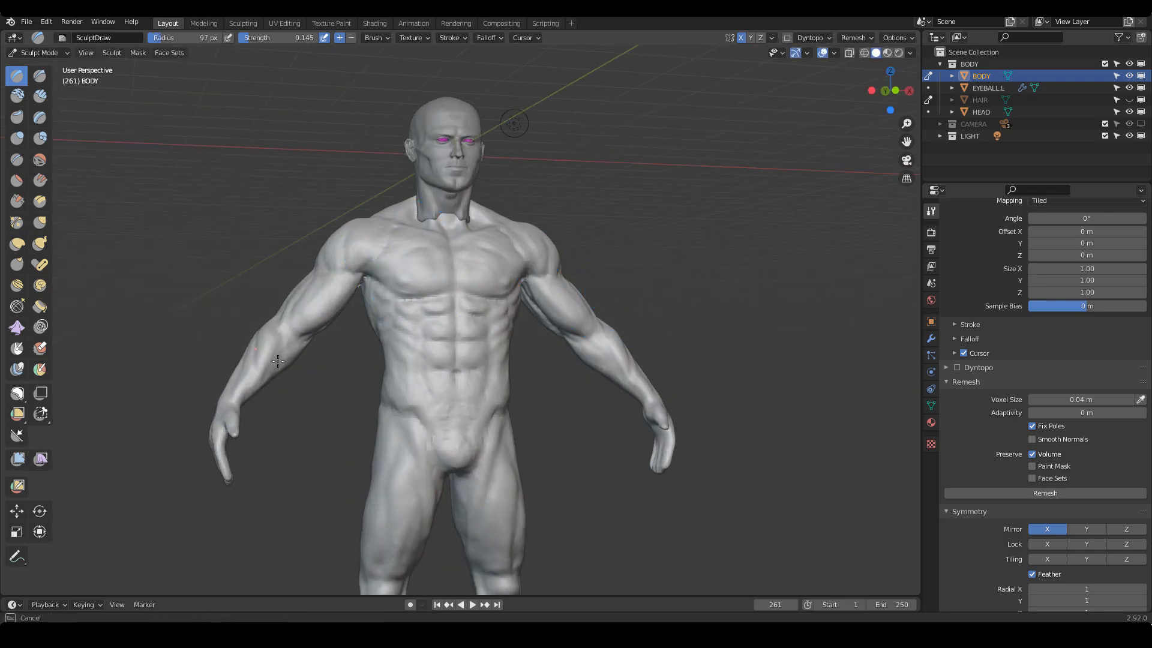
{"action": "middle_click_drag", "start_coordinate": [278, 361], "coordinate": [491, 298]}
{"action": "mouse_move", "coordinate": [553, 228]}
{"action": "middle_mouse_down"}
{"action": "mouse_move", "coordinate": [492, 378]}
{"action": "mouse_move", "coordinate": [455, 335]}
{"action": "mouse_move", "coordinate": [553, 269]}
{"action": "middle_mouse_up"}
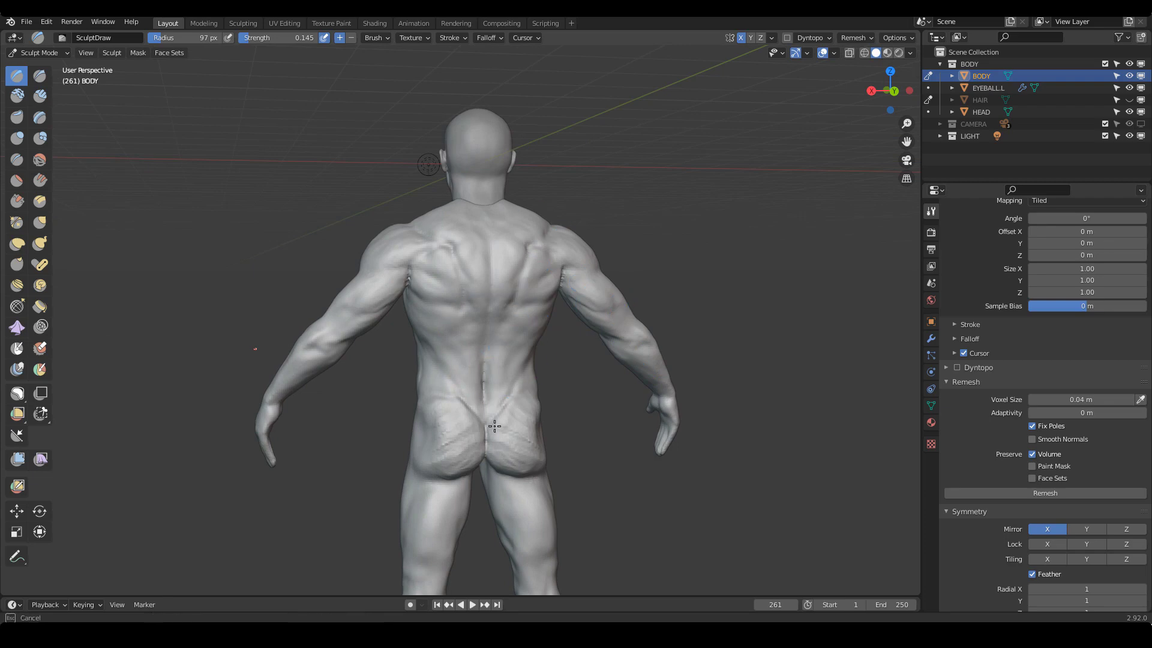
{"action": "middle_click_drag", "start_coordinate": [495, 426], "coordinate": [534, 422]}
{"action": "left_click_drag", "start_coordinate": [477, 453], "coordinate": [603, 373], "text": "alt"}
{"action": "mouse_move", "coordinate": [547, 319]}
{"action": "left_mouse_down", "text": "ctrl+alt"}
{"action": "mouse_move", "coordinate": [585, 357]}
{"action": "mouse_move", "coordinate": [661, 359]}
{"action": "mouse_move", "coordinate": [674, 414]}
{"action": "left_mouse_up", "text": "ctrl+alt"}
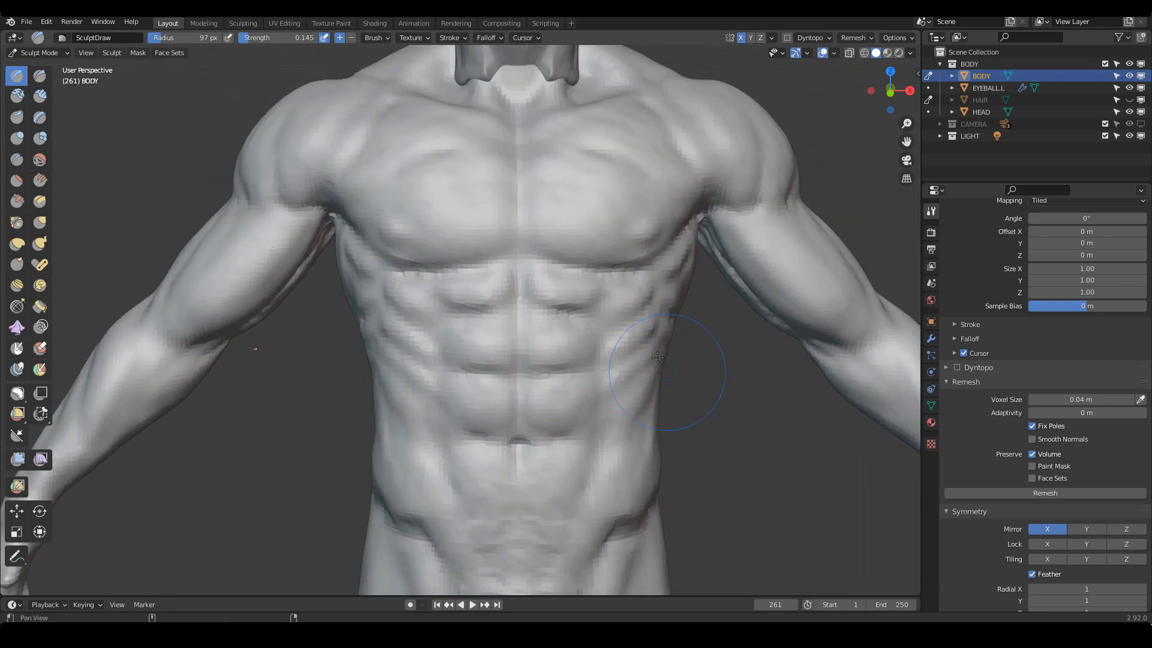
{"action": "mouse_move", "coordinate": [618, 366]}
{"action": "left_mouse_down", "text": "alt"}
{"action": "mouse_move", "coordinate": [645, 350]}
{"action": "mouse_move", "coordinate": [618, 360]}
{"action": "mouse_move", "coordinate": [662, 383]}
{"action": "left_mouse_up", "text": "alt"}
{"action": "left_click_drag", "start_coordinate": [662, 383], "coordinate": [668, 337], "text": "ctrl+alt"}
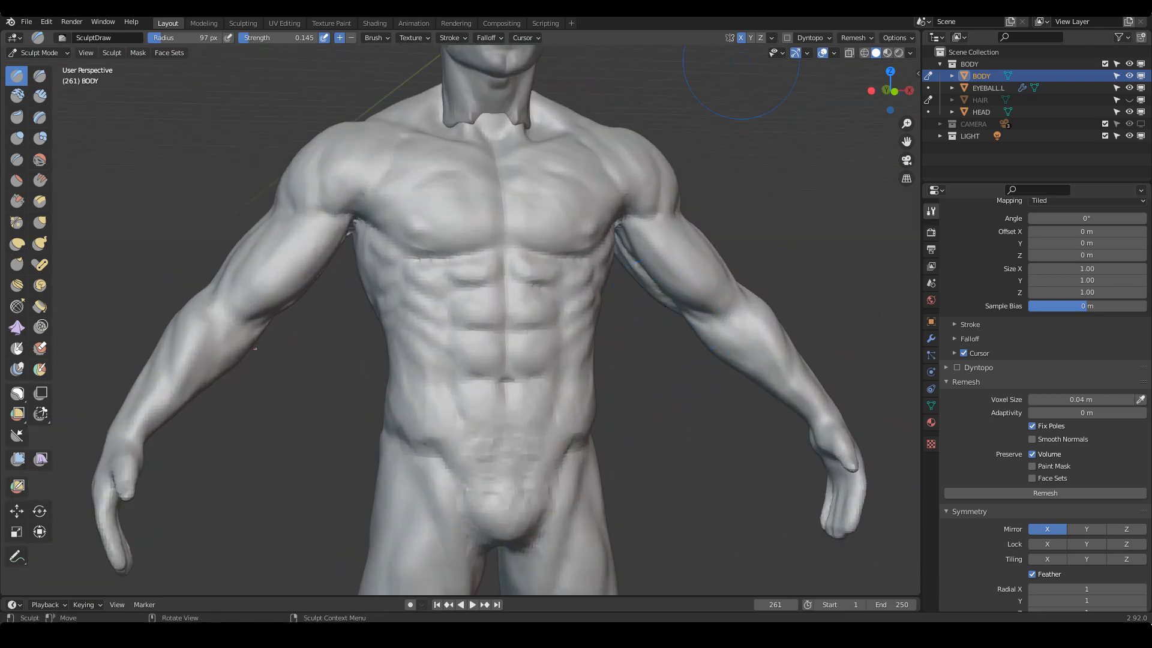
{"action": "left_click_drag", "start_coordinate": [636, 258], "coordinate": [564, 308], "text": "ctrl+alt"}
{"action": "mouse_move", "coordinate": [657, 366]}
{"action": "left_mouse_down", "text": "alt"}
{"action": "mouse_move", "coordinate": [676, 374]}
{"action": "mouse_move", "coordinate": [495, 254]}
{"action": "mouse_move", "coordinate": [492, 273]}
{"action": "left_mouse_up", "text": "alt"}
{"action": "mouse_move", "coordinate": [760, 234]}
{"action": "left_mouse_down", "text": "ctrl+alt"}
{"action": "mouse_move", "coordinate": [764, 272]}
{"action": "mouse_move", "coordinate": [771, 215]}
{"action": "left_mouse_up", "text": "ctrl+alt"}
{"action": "mouse_move", "coordinate": [760, 179]}
{"action": "middle_mouse_down"}
{"action": "mouse_move", "coordinate": [772, 193]}
{"action": "mouse_move", "coordinate": [760, 204]}
{"action": "middle_mouse_up"}
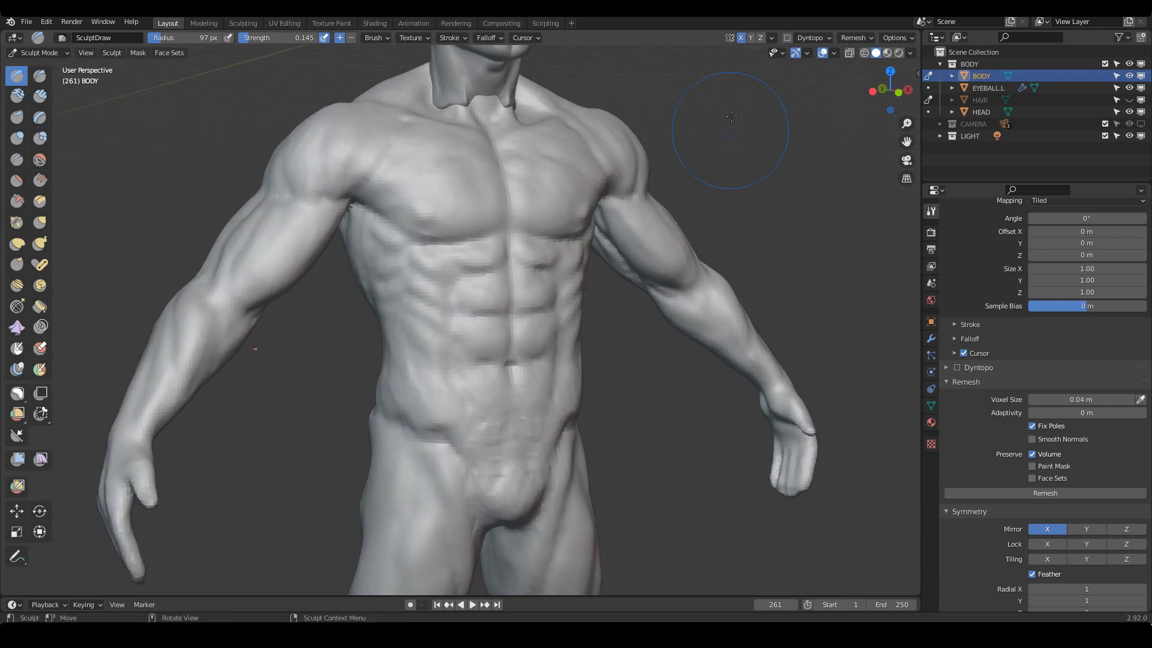
Turn off X-axis mirroring for asymmetric sculpting
{"action": "left_click", "coordinate": [741, 39]}
{"action": "middle_click_drag", "start_coordinate": [778, 354], "coordinate": [810, 359]}
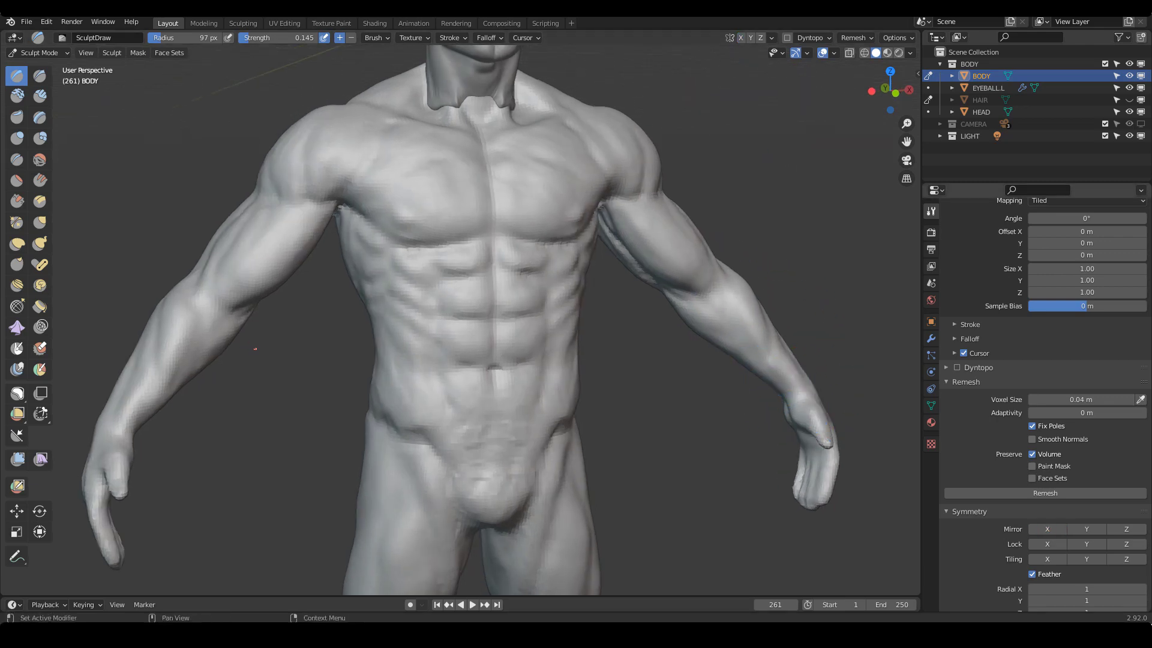
{"action": "scroll", "coordinate": [699, 379], "scroll_direction": "up", "scroll_amount": 4}
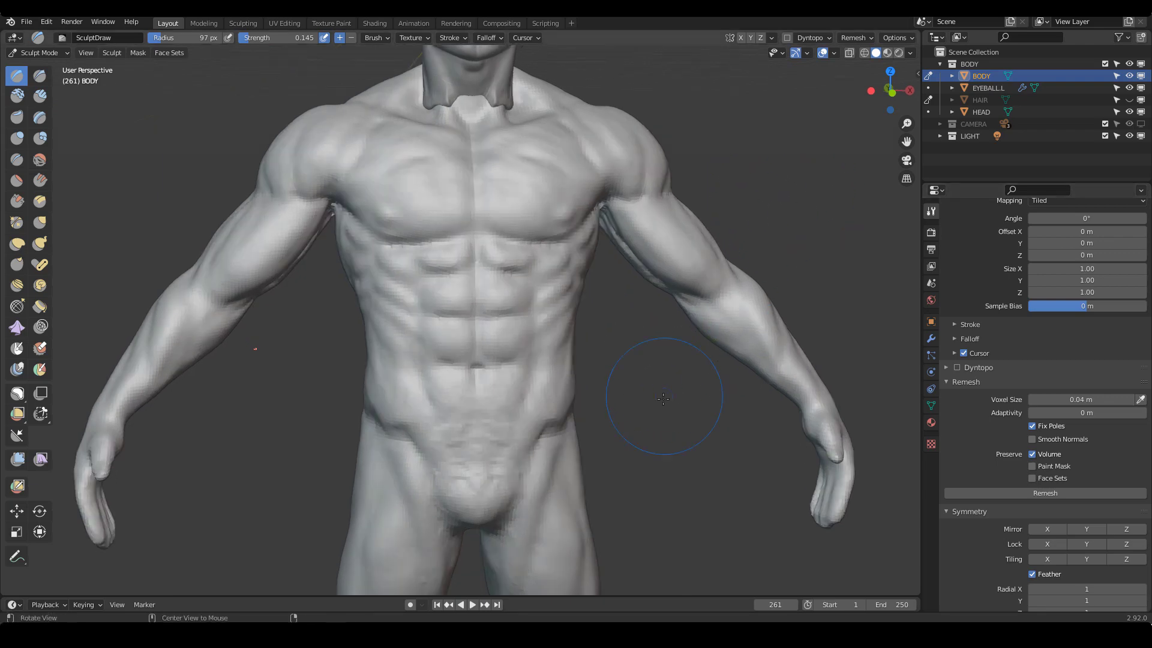
Rework the crease below the upper abdominal block on the model's right with Clay Strips at 42 and 31 px radii
{"action": "key", "text": "c"}
{"action": "scroll", "coordinate": [588, 294], "scroll_direction": "up", "scroll_amount": 2}
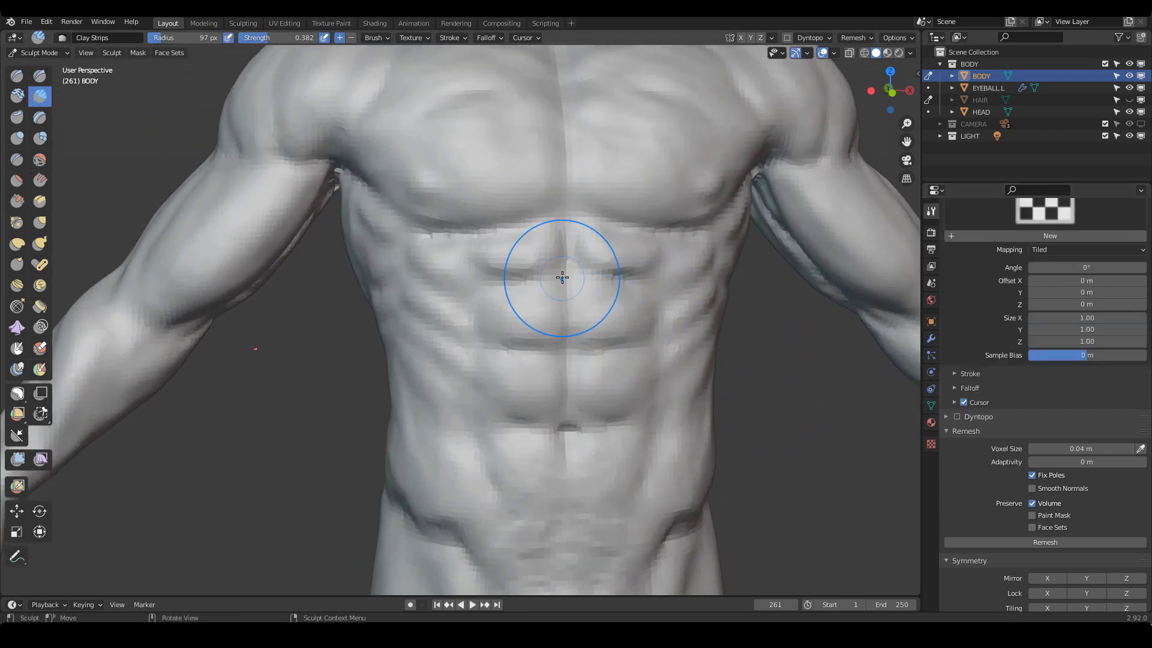
{"action": "scroll", "coordinate": [550, 280], "scroll_direction": "up", "scroll_amount": 1}
{"action": "middle_click_drag", "start_coordinate": [579, 279], "coordinate": [565, 298], "text": "shift"}
{"action": "key", "text": "f"}
{"action": "left_click", "coordinate": [558, 292]}
{"action": "left_click_drag", "start_coordinate": [555, 292], "coordinate": [521, 286]}
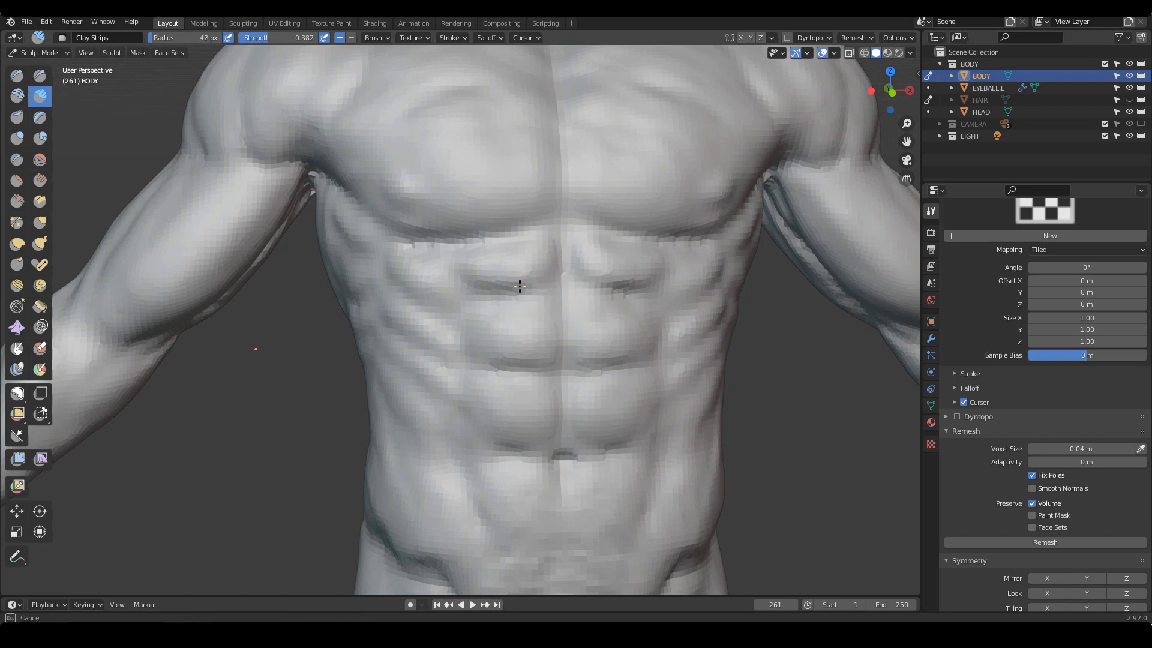
{"action": "key", "text": "f"}
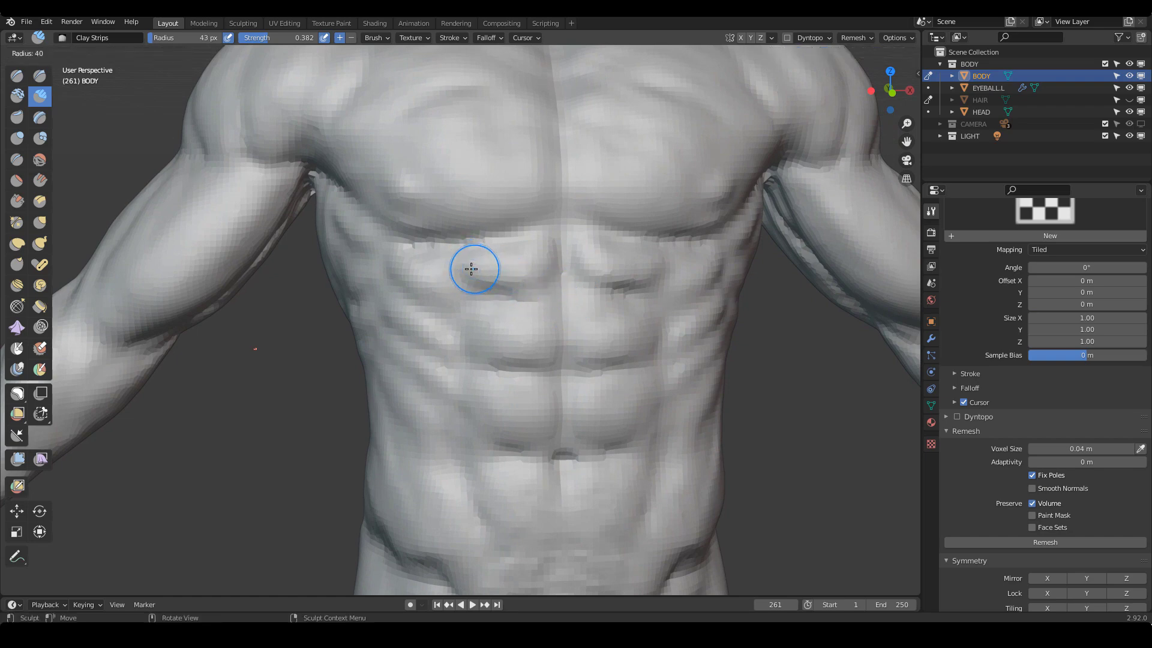
{"action": "left_click", "coordinate": [471, 258]}
{"action": "left_click_drag", "start_coordinate": [499, 273], "coordinate": [537, 294]}
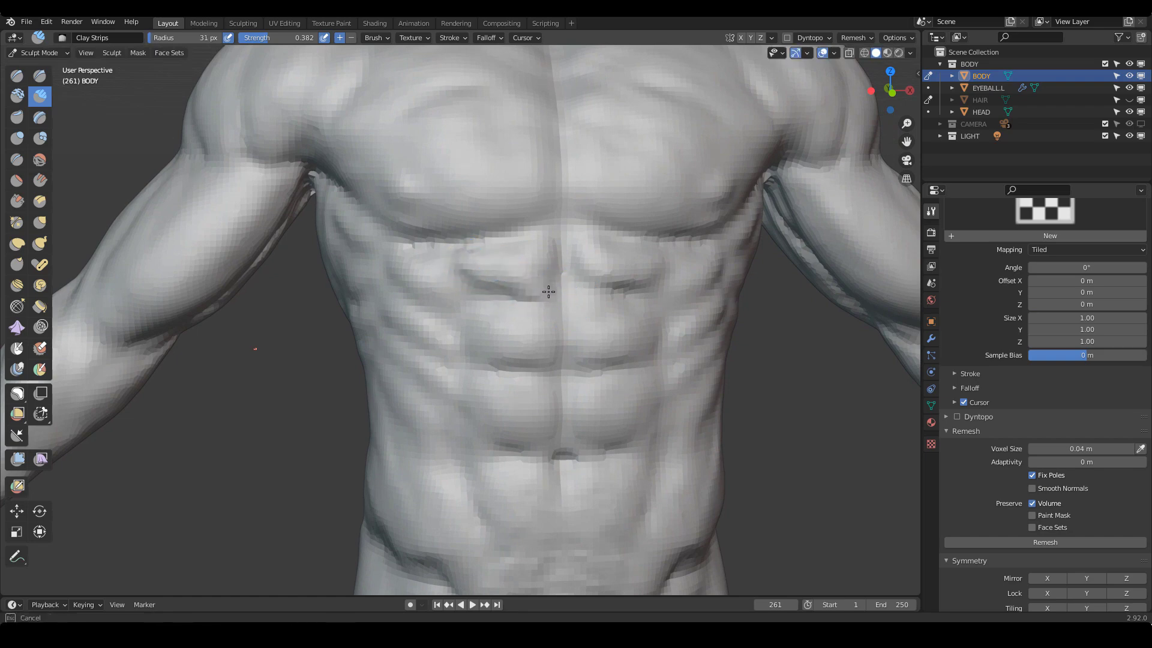
Vary the crease below the upper abdominal block on the model's left with small Clay Strips strokes
{"action": "key", "text": "f"}
{"action": "left_click", "coordinate": [611, 281]}
{"action": "middle_click_drag", "start_coordinate": [614, 282], "coordinate": [597, 288]}
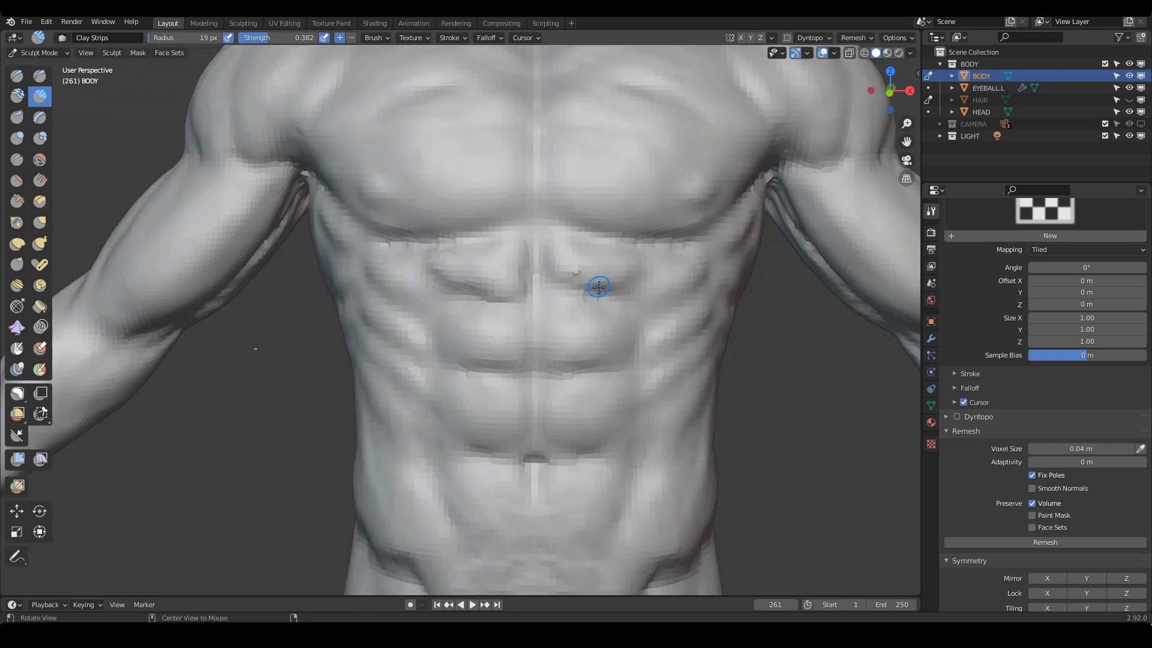
{"action": "key", "text": "f"}
{"action": "left_click", "coordinate": [585, 281]}
{"action": "mouse_move", "coordinate": [543, 278]}
{"action": "left_mouse_down"}
{"action": "mouse_move", "coordinate": [585, 292]}
{"action": "mouse_move", "coordinate": [609, 282]}
{"action": "left_mouse_up"}
Reshape the second row of abdominal blocks and their lower creases asymmetrically with larger Clay Strips strokes
{"action": "mouse_move", "coordinate": [609, 283]}
{"action": "middle_mouse_down", "text": "shift"}
{"action": "mouse_move", "coordinate": [612, 296]}
{"action": "mouse_move", "coordinate": [627, 292]}
{"action": "middle_mouse_up", "text": "shift"}
{"action": "key", "text": "f"}
{"action": "left_click", "coordinate": [636, 295]}
{"action": "mouse_move", "coordinate": [530, 301]}
{"action": "left_mouse_down"}
{"action": "mouse_move", "coordinate": [546, 322]}
{"action": "mouse_move", "coordinate": [506, 321]}
{"action": "left_mouse_up"}
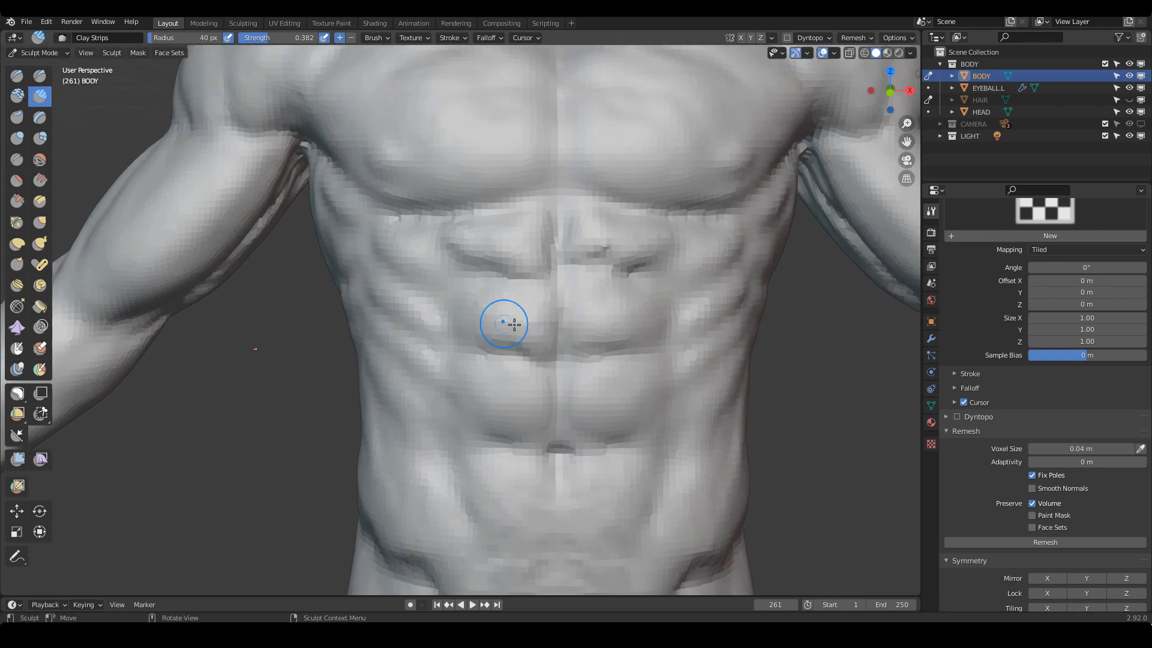
{"action": "mouse_move", "coordinate": [596, 337]}
{"action": "left_mouse_down"}
{"action": "mouse_move", "coordinate": [602, 352]}
{"action": "mouse_move", "coordinate": [618, 336]}
{"action": "mouse_move", "coordinate": [600, 360]}
{"action": "mouse_move", "coordinate": [639, 357]}
{"action": "left_mouse_up"}
Blend the second abdominal block on the model's left with the Smooth brush at a 34 px radius and 0.291 strength
{"action": "left_click", "coordinate": [46, 159]}
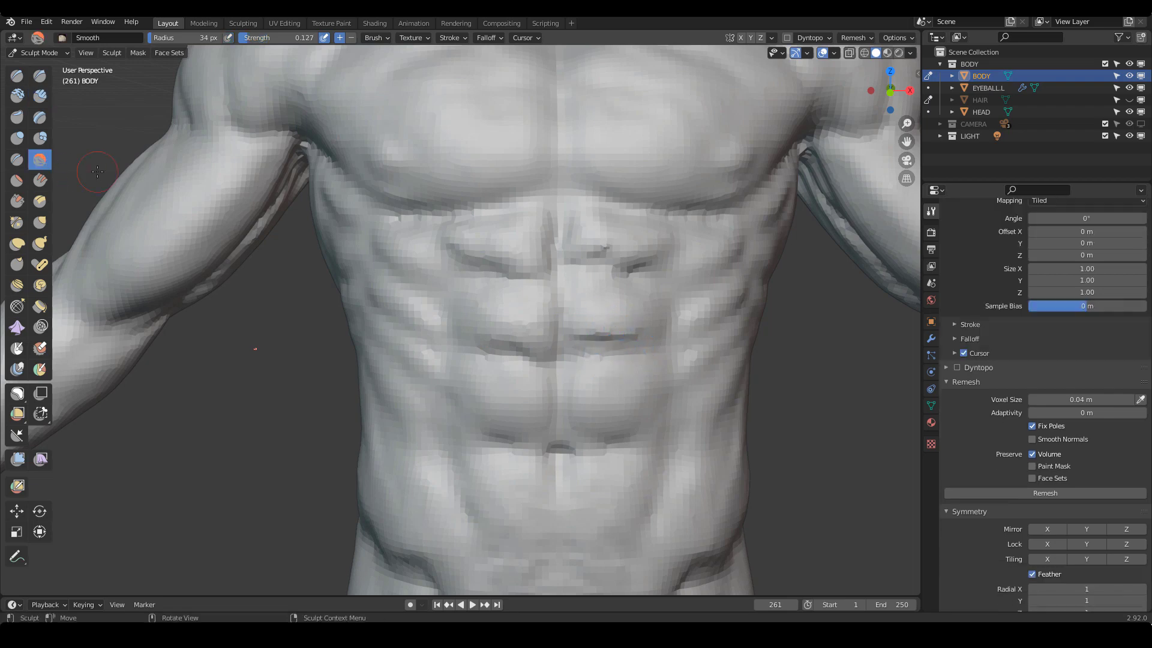
{"action": "mouse_move", "coordinate": [633, 356]}
{"action": "left_mouse_down", "text": "shift"}
{"action": "mouse_move", "coordinate": [617, 323]}
{"action": "mouse_move", "coordinate": [576, 333]}
{"action": "mouse_move", "coordinate": [648, 301]}
{"action": "mouse_move", "coordinate": [620, 289]}
{"action": "mouse_move", "coordinate": [641, 326]}
{"action": "left_mouse_up", "text": "shift"}
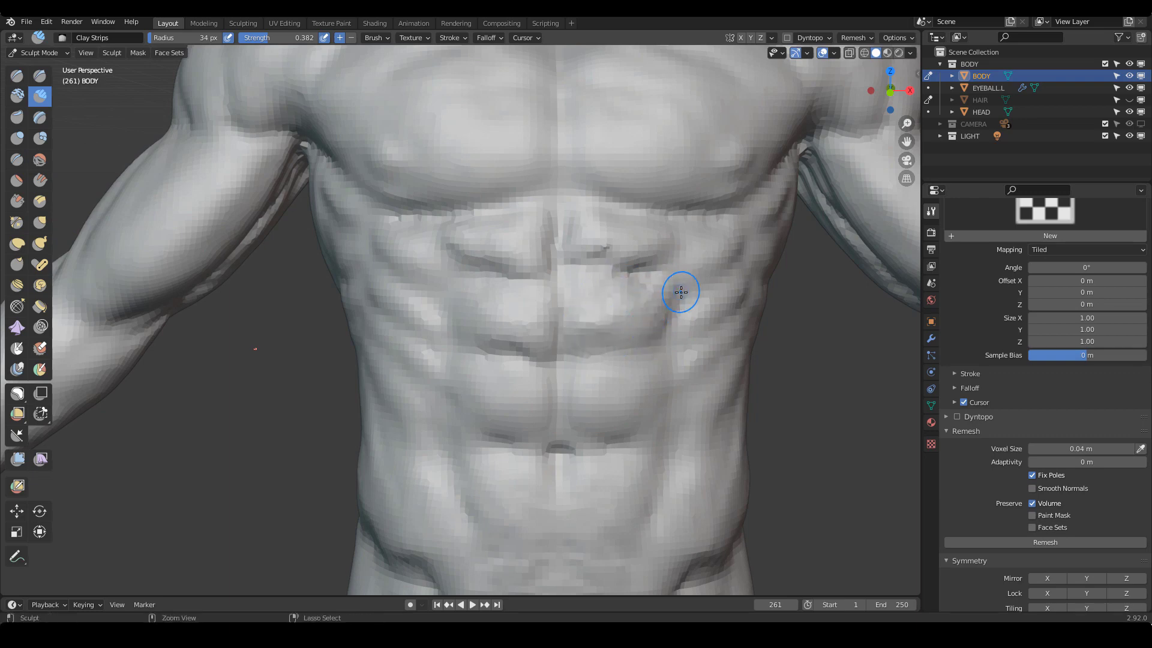
{"action": "key", "text": "ctrl+z"}
{"action": "left_click", "coordinate": [39, 160]}
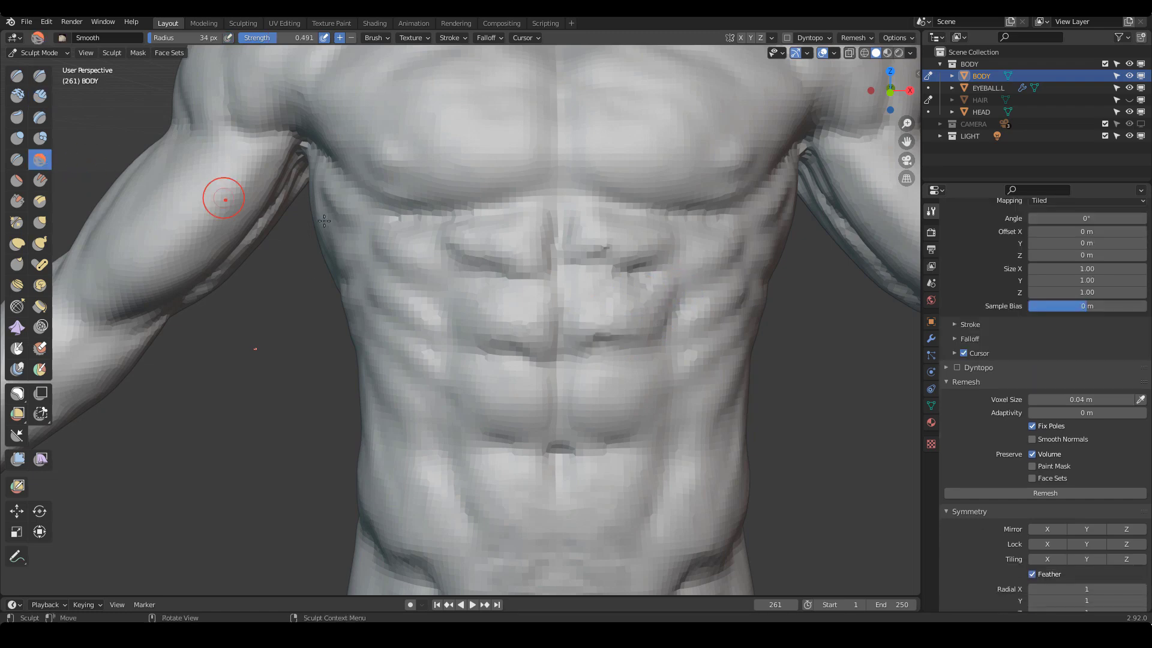
{"action": "key", "text": "shift+f"}
{"action": "left_click", "coordinate": [585, 279]}
{"action": "mouse_move", "coordinate": [607, 289]}
{"action": "left_mouse_down", "text": "shift"}
{"action": "mouse_move", "coordinate": [610, 323]}
{"action": "mouse_move", "coordinate": [646, 328]}
{"action": "left_mouse_up", "text": "shift"}
{"action": "key", "text": "shift+f"}
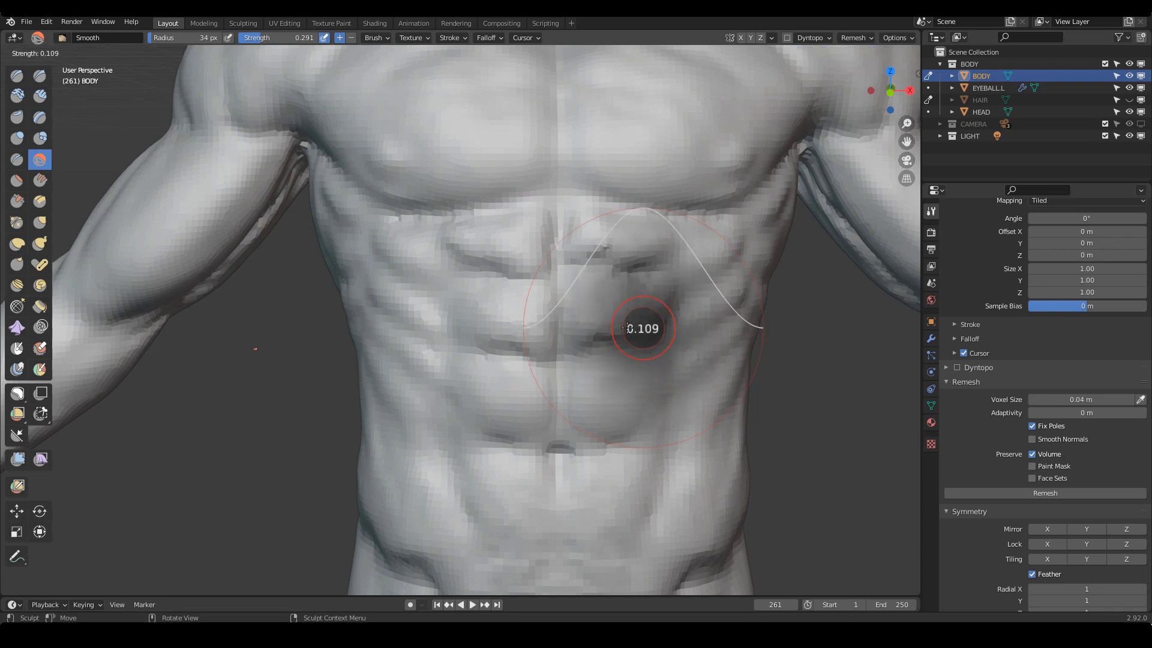
{"action": "left_click", "coordinate": [630, 332]}
Roughen the second abdominal block on the model's left and its midline groove with Clay Strips at 19 and 25 px radii
{"action": "key", "text": "c"}
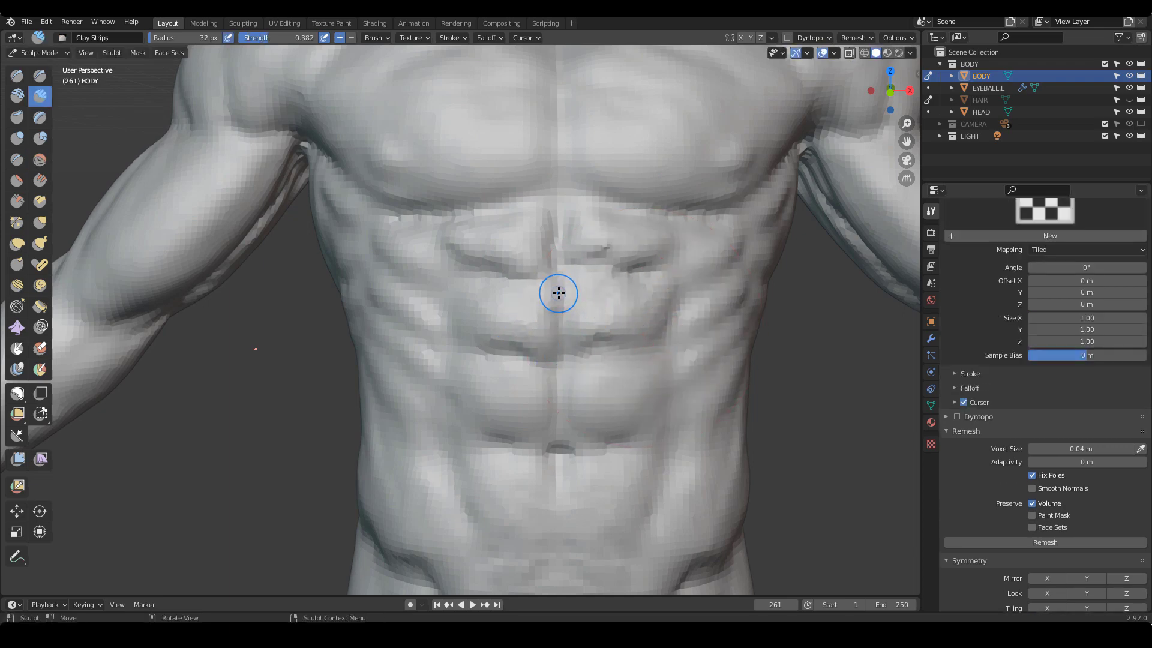
{"action": "key", "text": "f"}
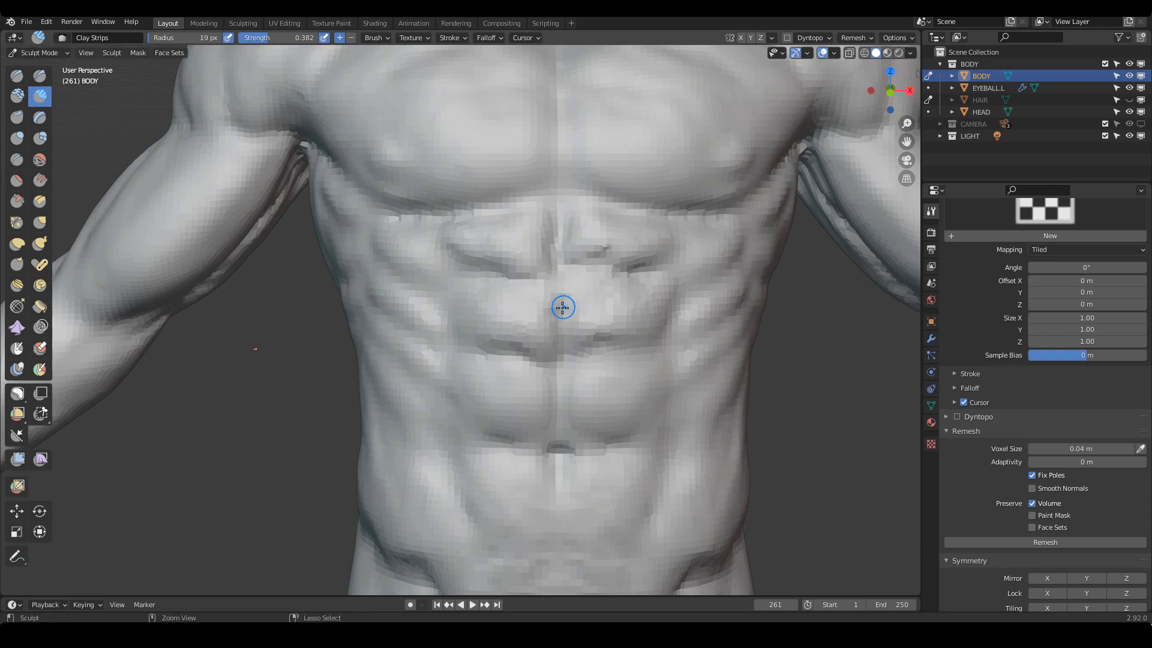
{"action": "left_click", "coordinate": [579, 288]}
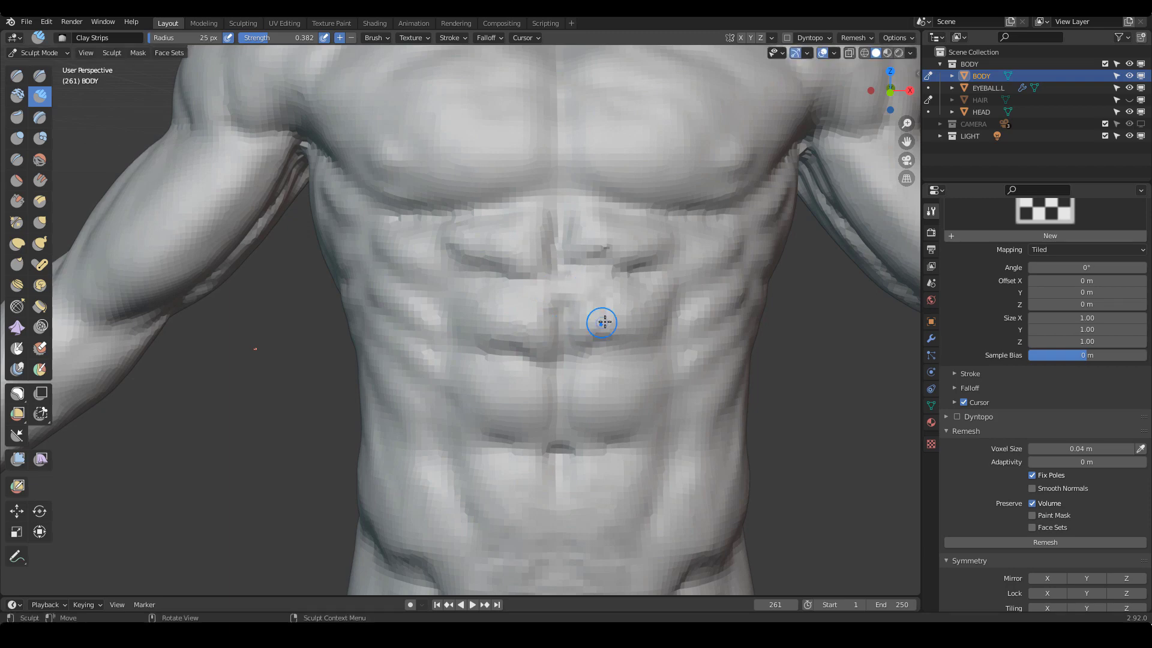
{"action": "mouse_move", "coordinate": [599, 322]}
{"action": "middle_mouse_down"}
{"action": "mouse_move", "coordinate": [658, 301]}
{"action": "mouse_move", "coordinate": [586, 267]}
{"action": "middle_mouse_up"}
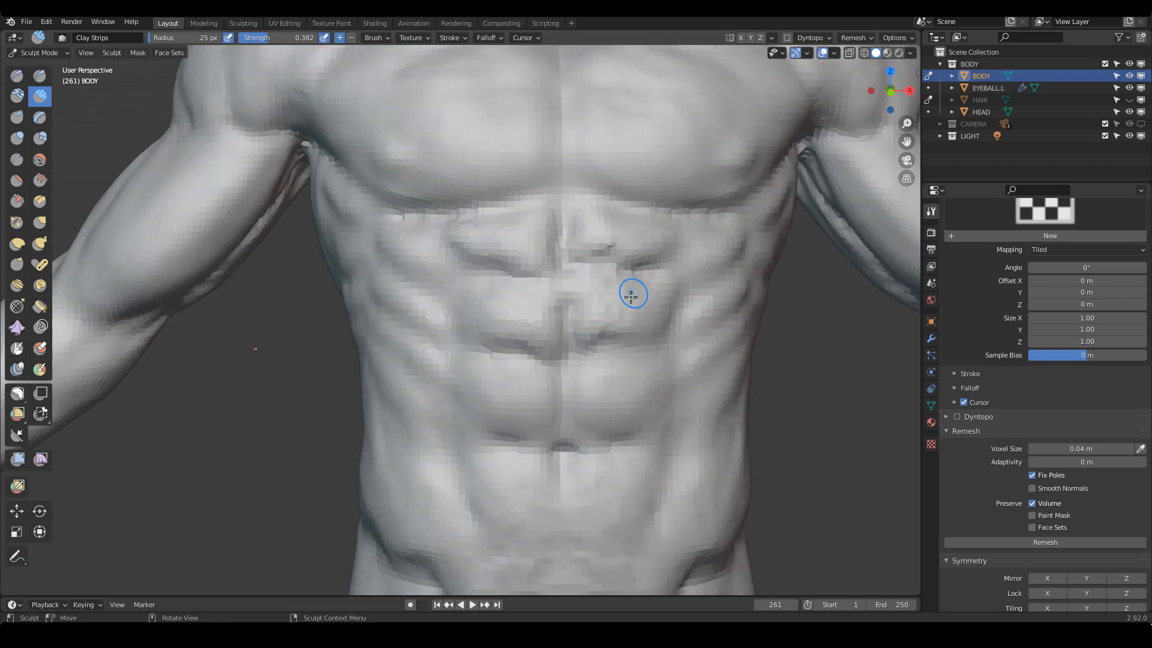
Reshape the third row of abdominal blocks and the adjoining oblique on the model's left using Clay Strips at radii of 27 to 32 px
{"action": "middle_click_drag", "start_coordinate": [662, 324], "coordinate": [588, 339]}
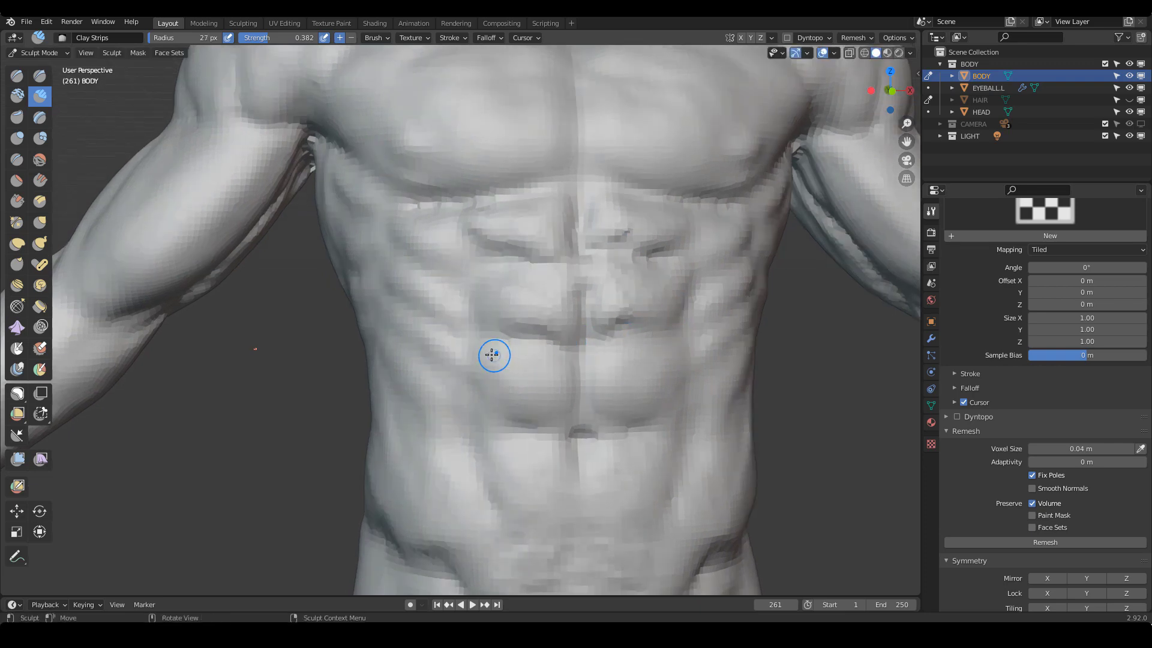
{"action": "mouse_move", "coordinate": [484, 351]}
{"action": "left_mouse_down"}
{"action": "mouse_move", "coordinate": [479, 364]}
{"action": "mouse_move", "coordinate": [521, 412]}
{"action": "mouse_move", "coordinate": [524, 367]}
{"action": "left_mouse_up"}
{"action": "mouse_move", "coordinate": [528, 349]}
{"action": "left_mouse_down"}
{"action": "mouse_move", "coordinate": [506, 401]}
{"action": "mouse_move", "coordinate": [528, 410]}
{"action": "left_mouse_up"}
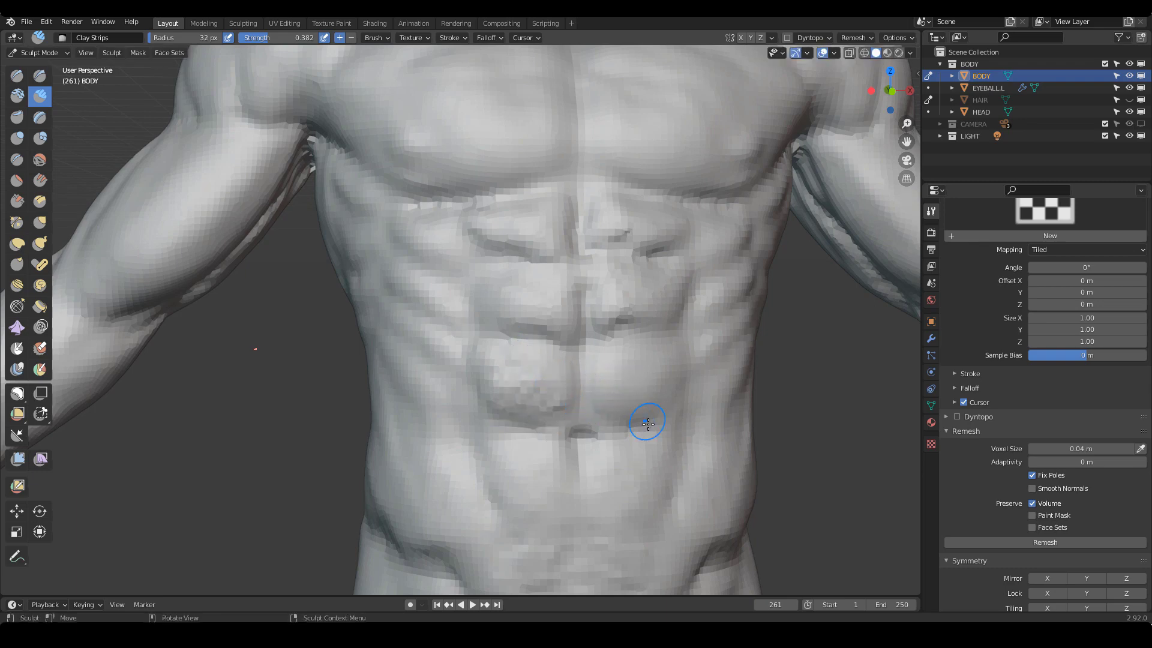
{"action": "mouse_move", "coordinate": [650, 404]}
{"action": "left_mouse_down"}
{"action": "mouse_move", "coordinate": [628, 390]}
{"action": "mouse_move", "coordinate": [676, 360]}
{"action": "mouse_move", "coordinate": [659, 358]}
{"action": "mouse_move", "coordinate": [708, 289]}
{"action": "left_mouse_up"}
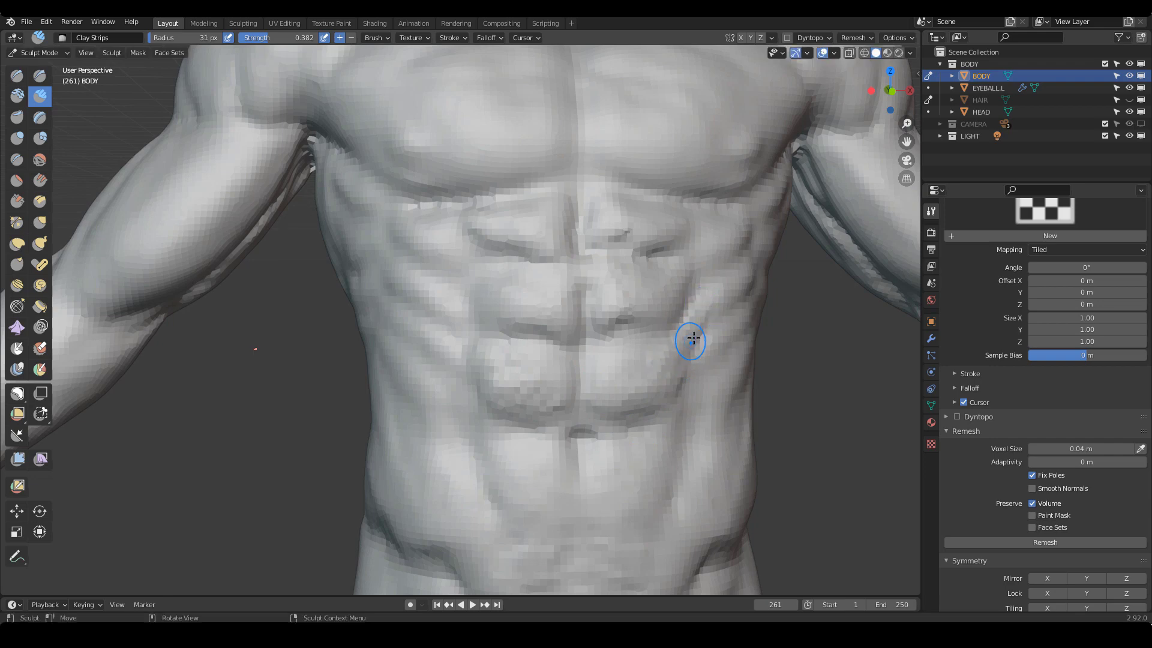
{"action": "left_click_drag", "start_coordinate": [693, 339], "coordinate": [706, 330]}
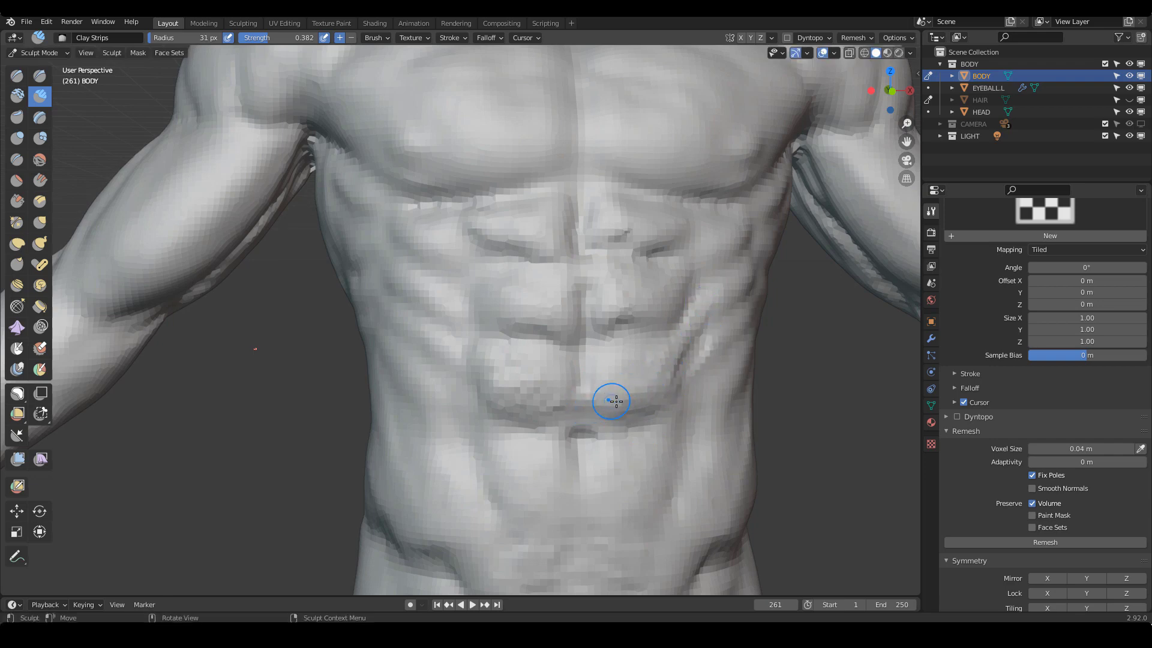
Sculpt uneven forms across the lower abdomen below the navel with Clay Strips at a 31 px radius
{"action": "middle_click_drag", "start_coordinate": [638, 401], "coordinate": [636, 376], "text": "shift"}
{"action": "left_click_drag", "start_coordinate": [504, 407], "coordinate": [468, 402]}
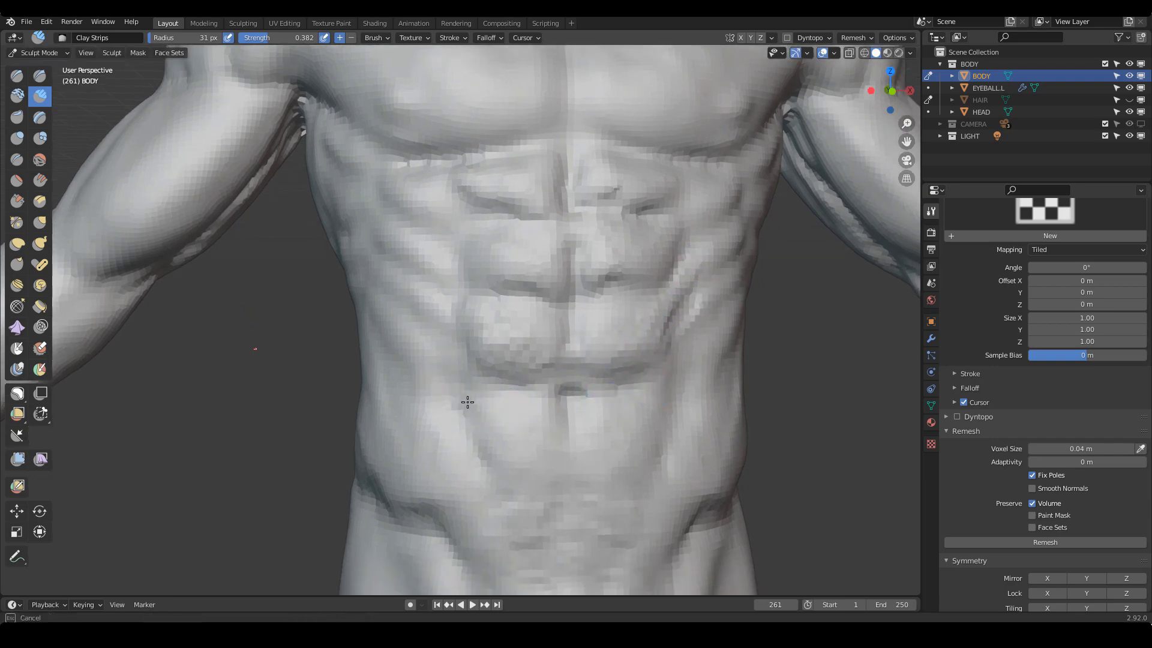
{"action": "mouse_move", "coordinate": [555, 468]}
{"action": "left_mouse_down"}
{"action": "mouse_move", "coordinate": [649, 396]}
{"action": "mouse_move", "coordinate": [671, 424]}
{"action": "mouse_move", "coordinate": [657, 390]}
{"action": "left_mouse_up"}
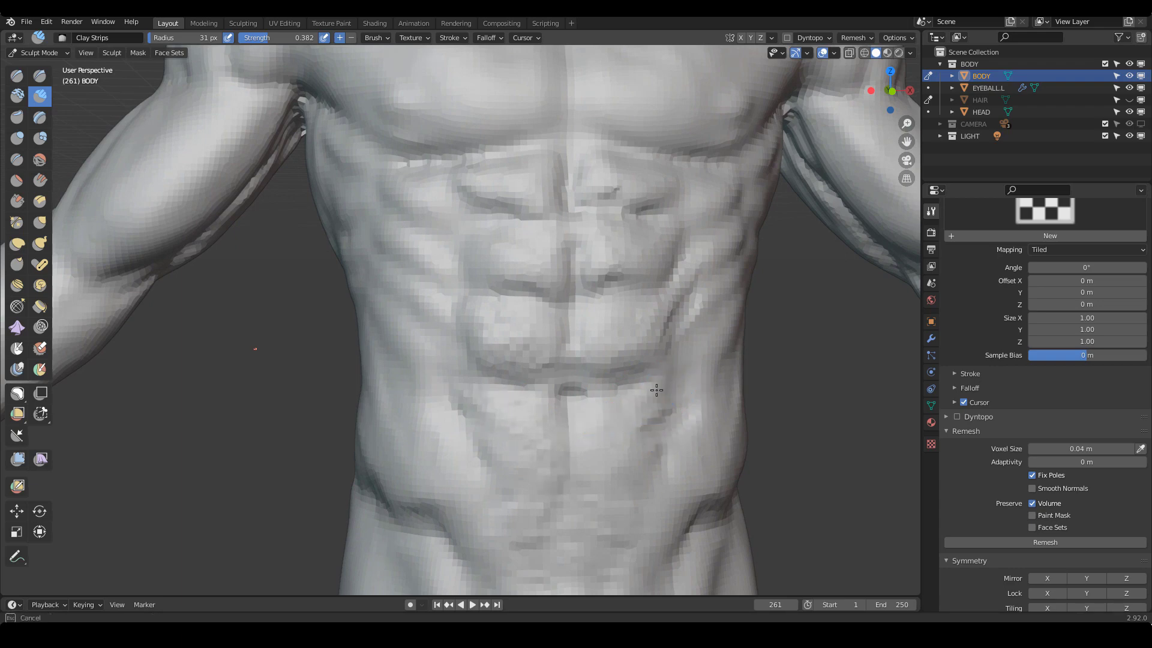
{"action": "mouse_move", "coordinate": [583, 405]}
{"action": "left_mouse_down"}
{"action": "mouse_move", "coordinate": [588, 437]}
{"action": "mouse_move", "coordinate": [572, 415]}
{"action": "mouse_move", "coordinate": [570, 486]}
{"action": "left_mouse_up"}
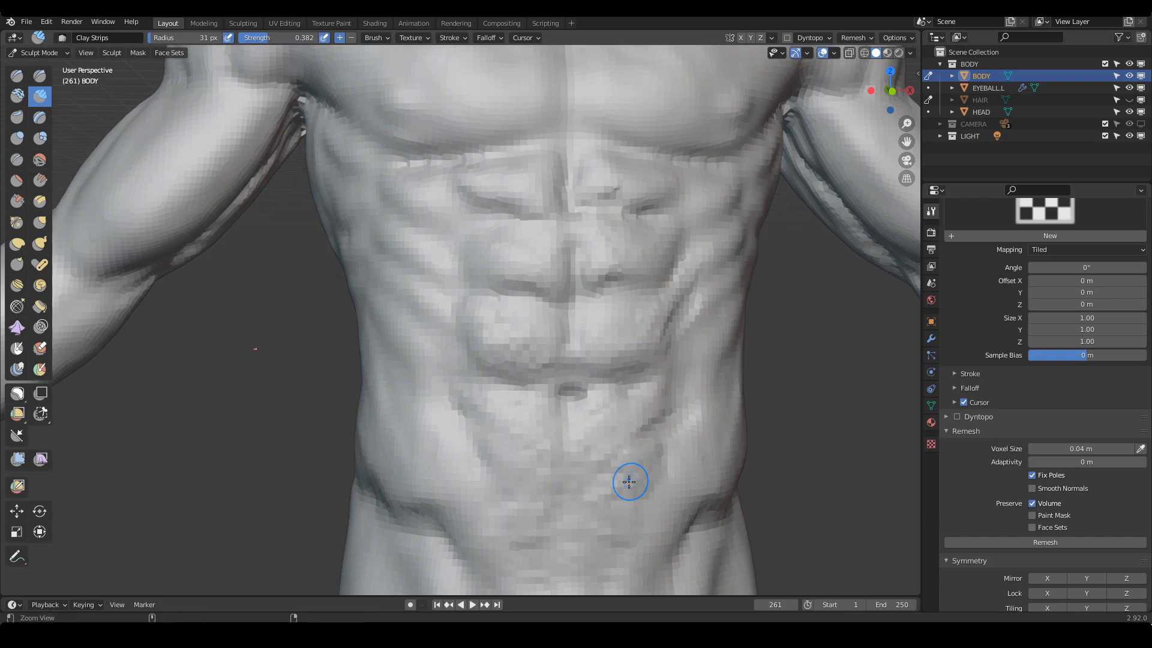
Define the creases above both hips and the lower oblique on the model's right with Clay Strips at 31 px
{"action": "middle_click_drag", "start_coordinate": [625, 480], "coordinate": [529, 438]}
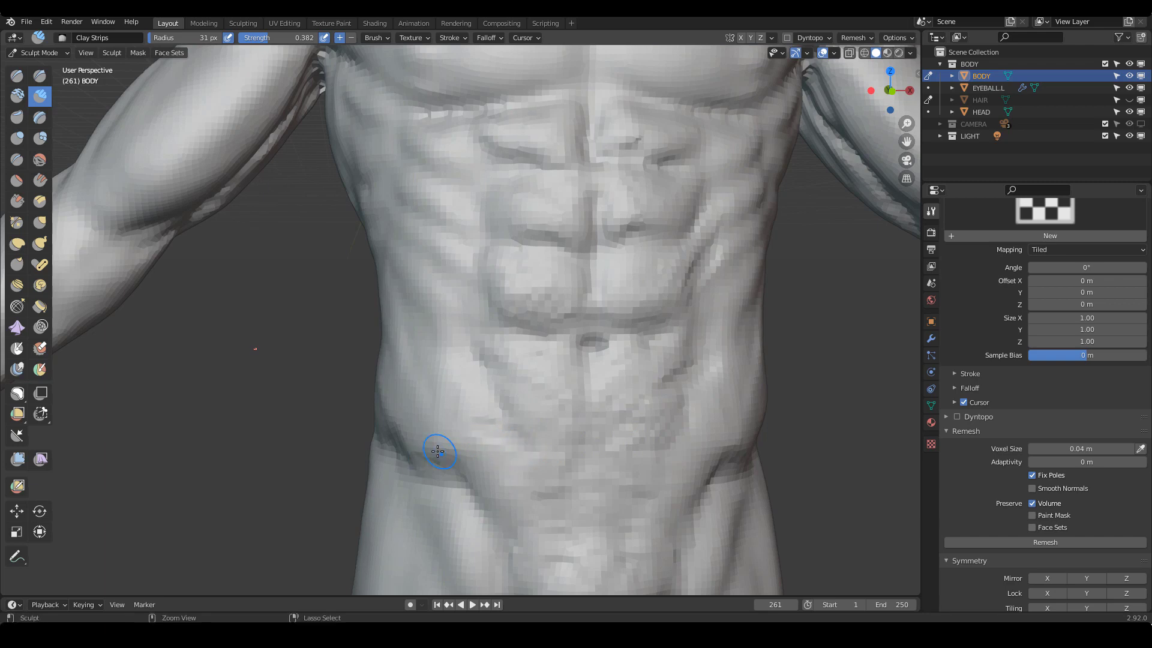
{"action": "mouse_move", "coordinate": [450, 445]}
{"action": "left_mouse_down"}
{"action": "mouse_move", "coordinate": [432, 406]}
{"action": "mouse_move", "coordinate": [754, 422]}
{"action": "mouse_move", "coordinate": [717, 446]}
{"action": "mouse_move", "coordinate": [722, 419]}
{"action": "mouse_move", "coordinate": [707, 445]}
{"action": "mouse_move", "coordinate": [720, 420]}
{"action": "mouse_move", "coordinate": [714, 444]}
{"action": "left_mouse_up"}
{"action": "middle_click_drag", "start_coordinate": [735, 423], "coordinate": [720, 454], "text": "ctrl"}
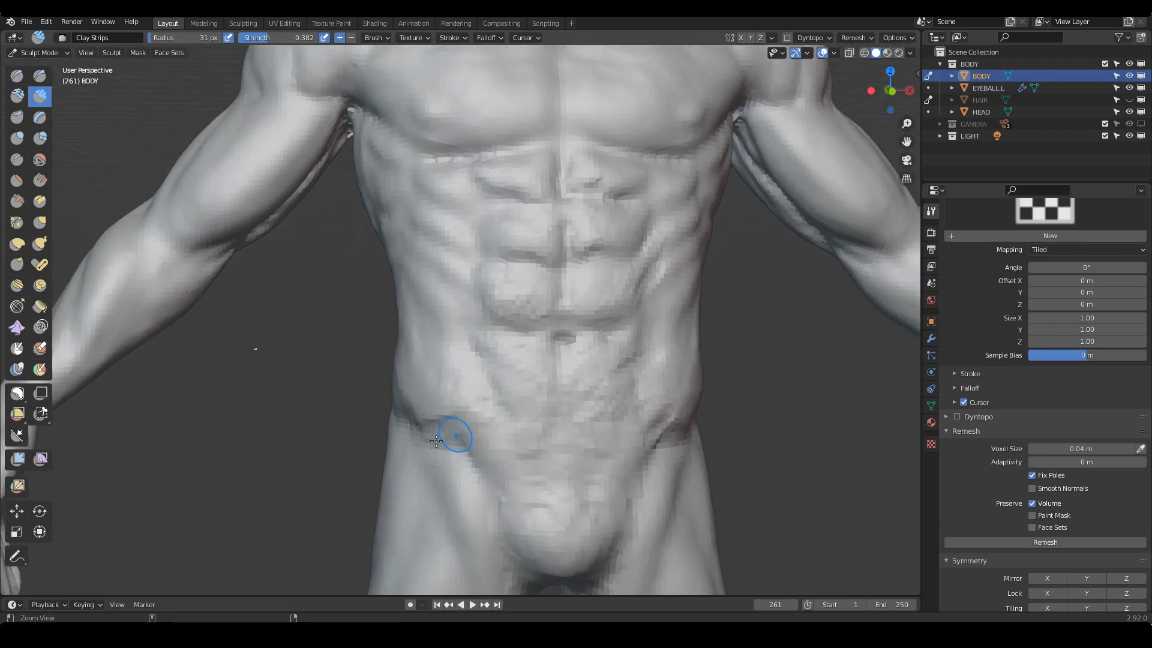
{"action": "left_click_drag", "start_coordinate": [432, 404], "coordinate": [482, 369]}
Build up the outer part of the second abdominal block on the model's left with Clay Strips
{"action": "middle_click_drag", "start_coordinate": [663, 237], "coordinate": [590, 305], "text": "shift"}
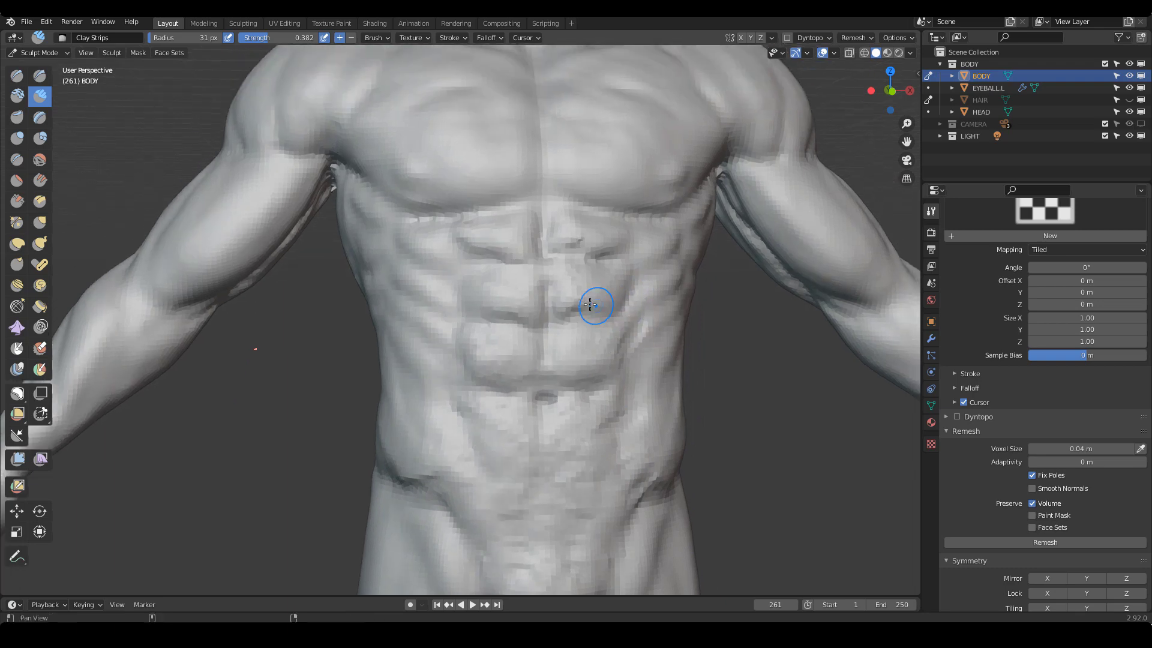
{"action": "left_click_drag", "start_coordinate": [595, 306], "coordinate": [632, 290]}
{"action": "mouse_move", "coordinate": [644, 325]}
{"action": "middle_mouse_down", "text": "ctrl"}
{"action": "mouse_move", "coordinate": [648, 312]}
{"action": "mouse_move", "coordinate": [678, 329]}
{"action": "middle_mouse_up", "text": "ctrl"}
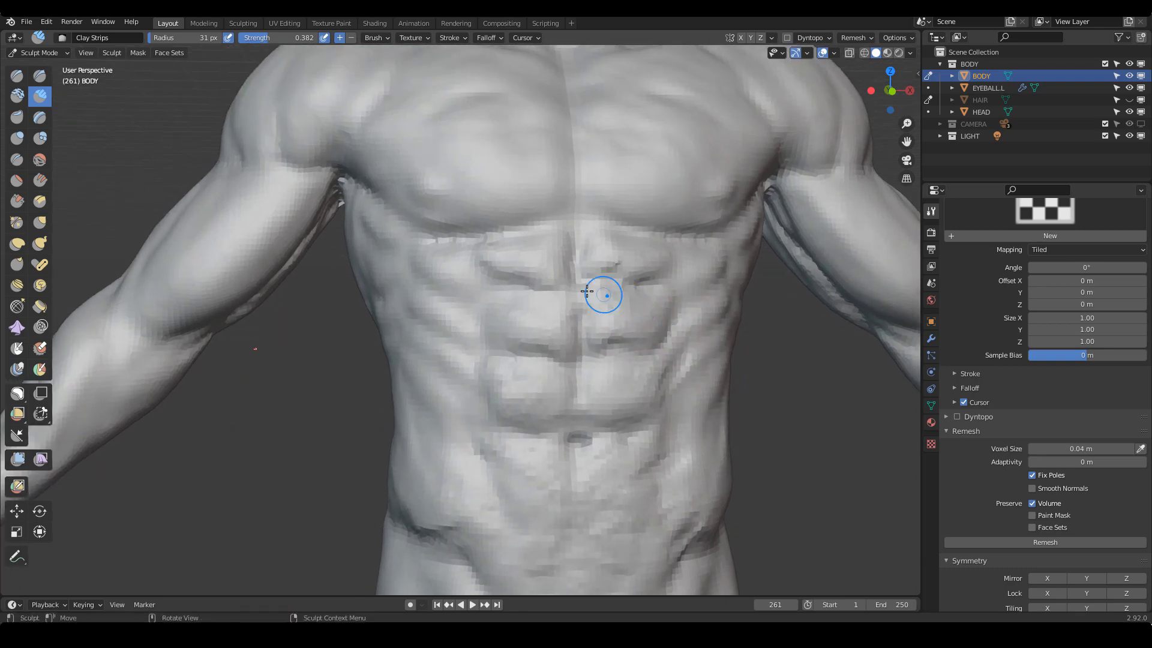
Sharpen the horizontal creases between the abdominal blocks on both sides with Draw Sharp at a 20 px radius and 0.400 strength
{"action": "key", "text": "ctrl+shift+d"}
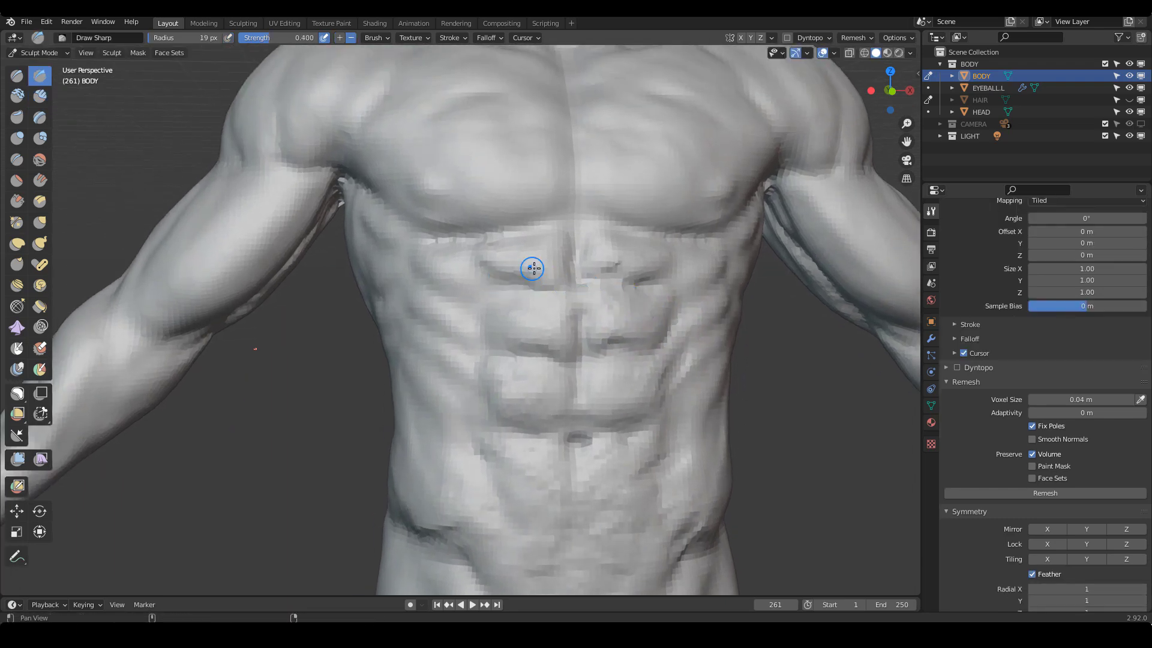
{"action": "middle_click_drag", "start_coordinate": [532, 268], "coordinate": [541, 285], "text": "shift"}
{"action": "left_click_drag", "start_coordinate": [495, 286], "coordinate": [564, 307]}
{"action": "key", "text": "f"}
{"action": "left_click", "coordinate": [533, 304]}
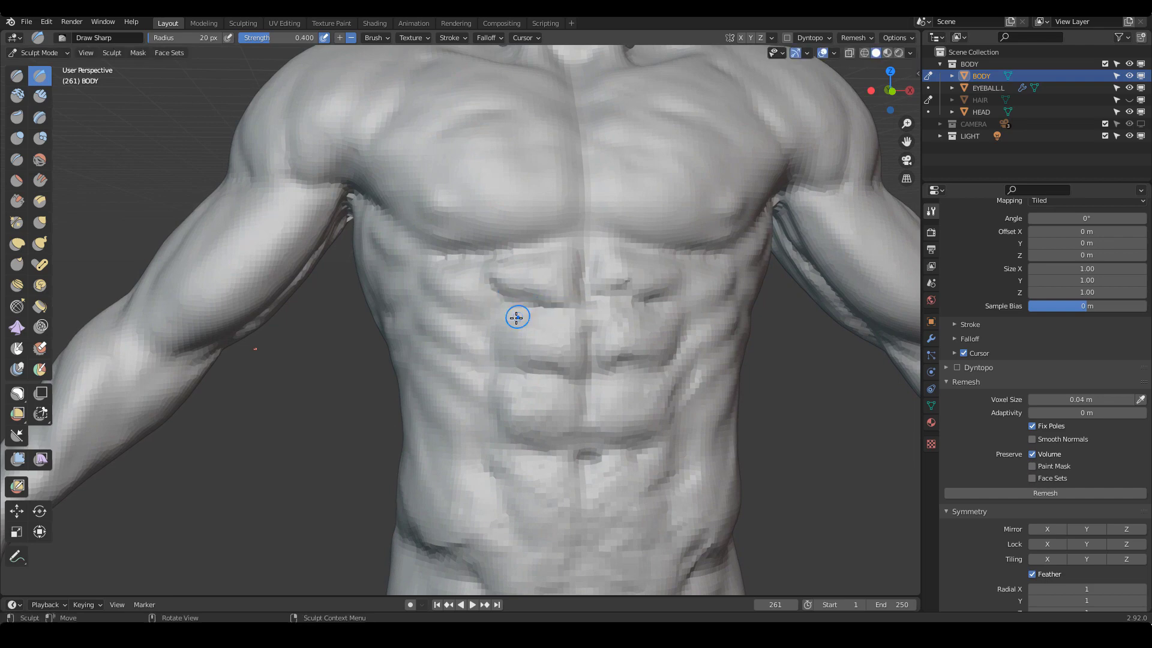
{"action": "mouse_move", "coordinate": [605, 375]}
{"action": "left_mouse_down"}
{"action": "mouse_move", "coordinate": [629, 359]}
{"action": "mouse_move", "coordinate": [658, 369]}
{"action": "left_mouse_up"}
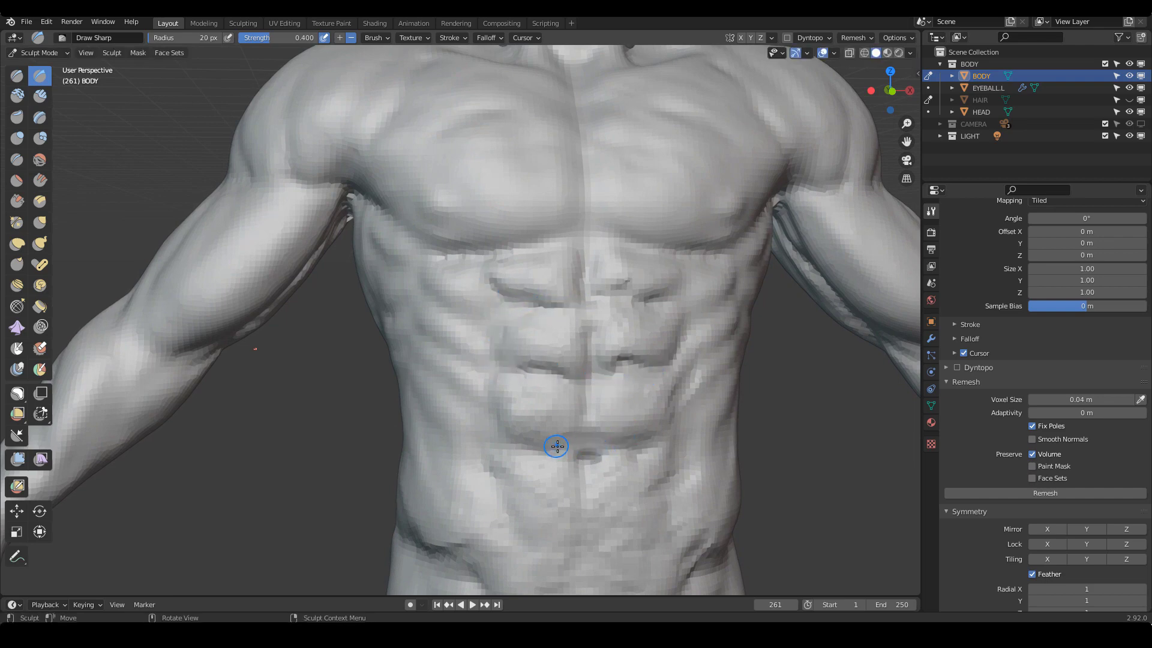
{"action": "mouse_move", "coordinate": [499, 439]}
{"action": "left_mouse_down"}
{"action": "mouse_move", "coordinate": [578, 443]}
{"action": "mouse_move", "coordinate": [574, 459]}
{"action": "mouse_move", "coordinate": [515, 452]}
{"action": "left_mouse_up"}
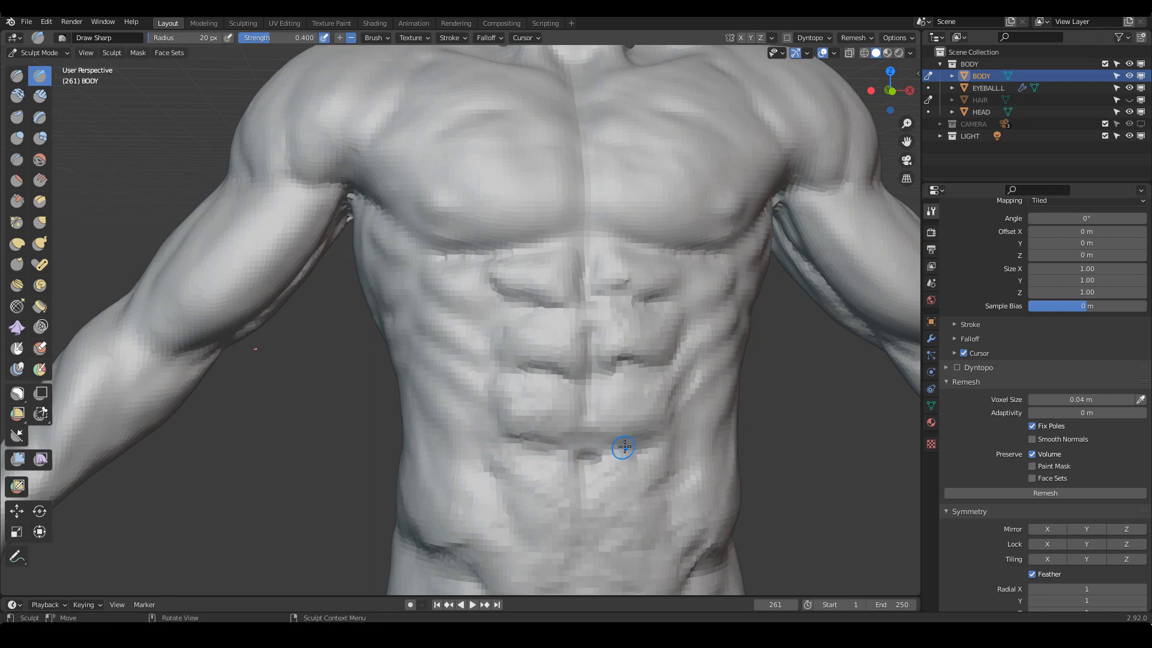
{"action": "middle_click_drag", "start_coordinate": [682, 429], "coordinate": [515, 276]}
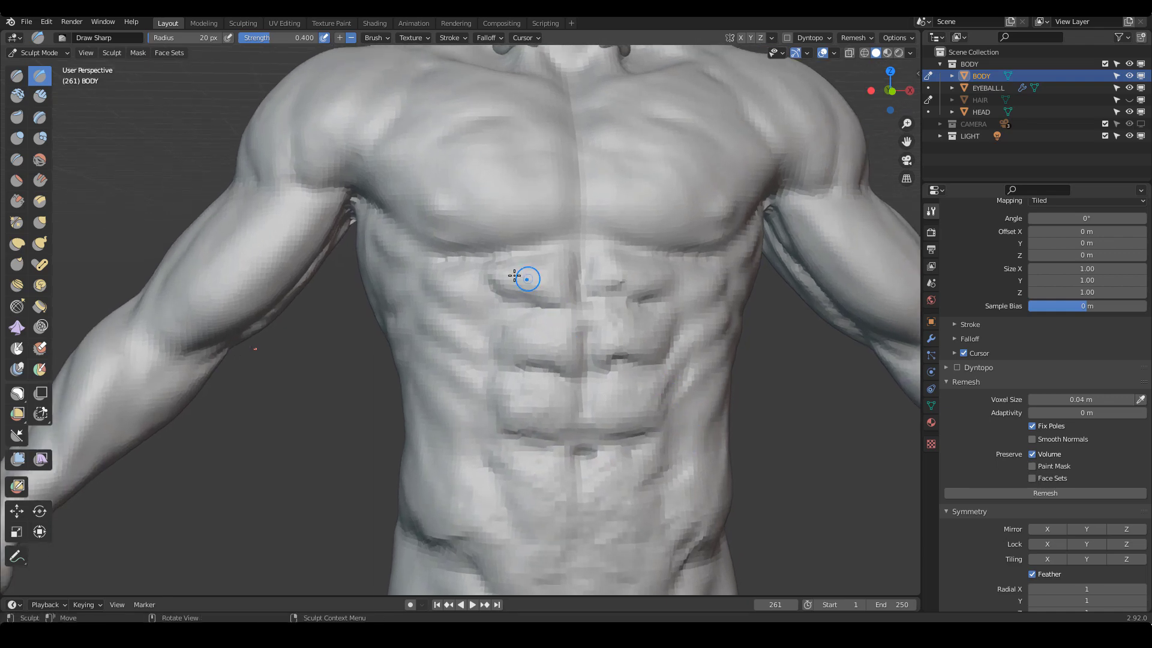
Sculpt the serratus and rib strips on the model's right flank with Clay Strips at a 26 px radius
{"action": "key", "text": "c"}
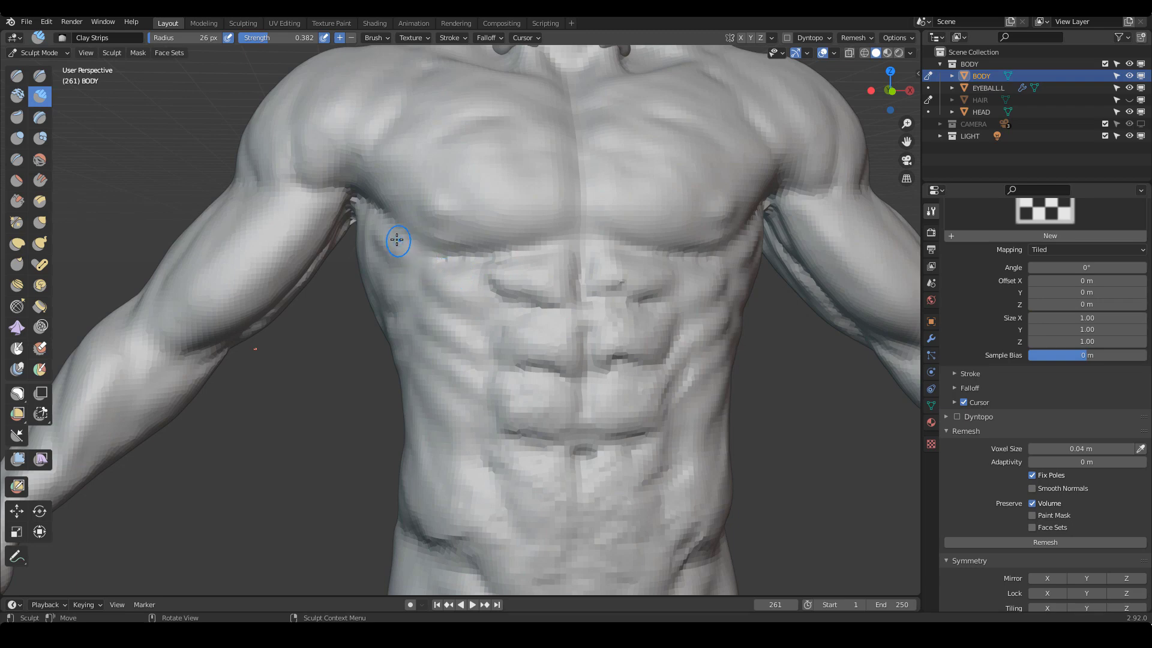
{"action": "middle_click_drag", "start_coordinate": [398, 240], "coordinate": [488, 257]}
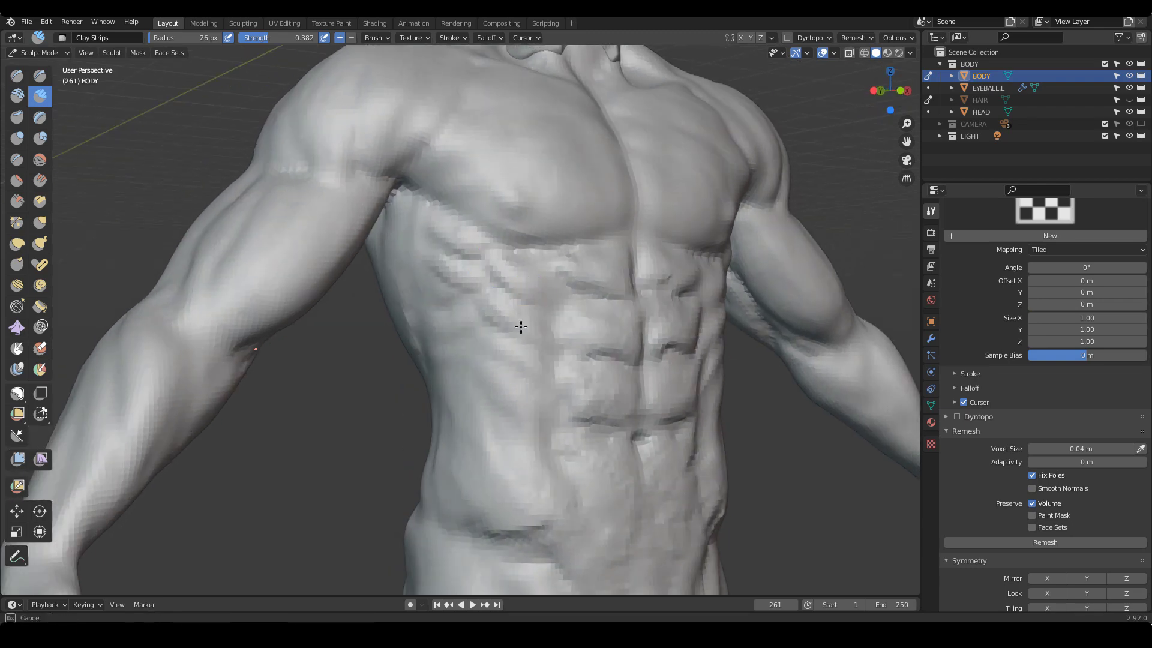
{"action": "mouse_move", "coordinate": [520, 310]}
{"action": "middle_mouse_down"}
{"action": "mouse_move", "coordinate": [490, 328]}
{"action": "mouse_move", "coordinate": [493, 341]}
{"action": "middle_mouse_up"}
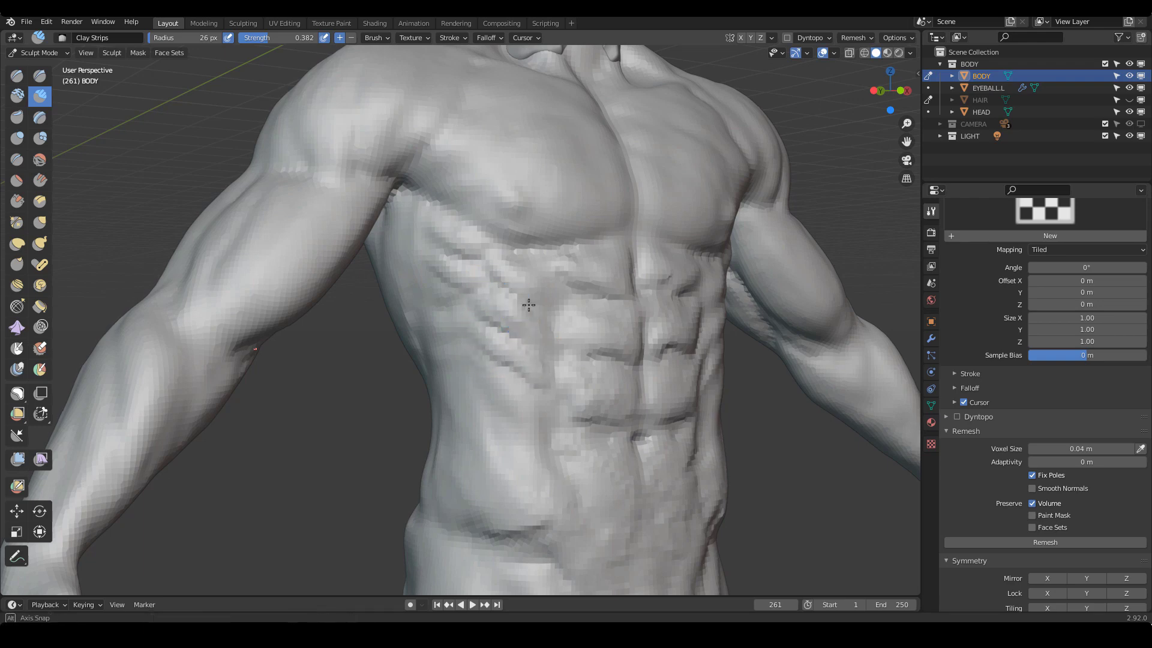
{"action": "middle_click_drag", "start_coordinate": [528, 305], "coordinate": [543, 310]}
{"action": "left_click_drag", "start_coordinate": [521, 308], "coordinate": [495, 297]}
{"action": "mouse_move", "coordinate": [489, 312]}
{"action": "left_mouse_down"}
{"action": "mouse_move", "coordinate": [520, 360]}
{"action": "mouse_move", "coordinate": [504, 334]}
{"action": "left_mouse_up"}
{"action": "mouse_move", "coordinate": [456, 298]}
{"action": "left_mouse_down"}
{"action": "mouse_move", "coordinate": [470, 309]}
{"action": "mouse_move", "coordinate": [475, 343]}
{"action": "left_mouse_up"}
{"action": "middle_click_drag", "start_coordinate": [474, 330], "coordinate": [646, 294]}
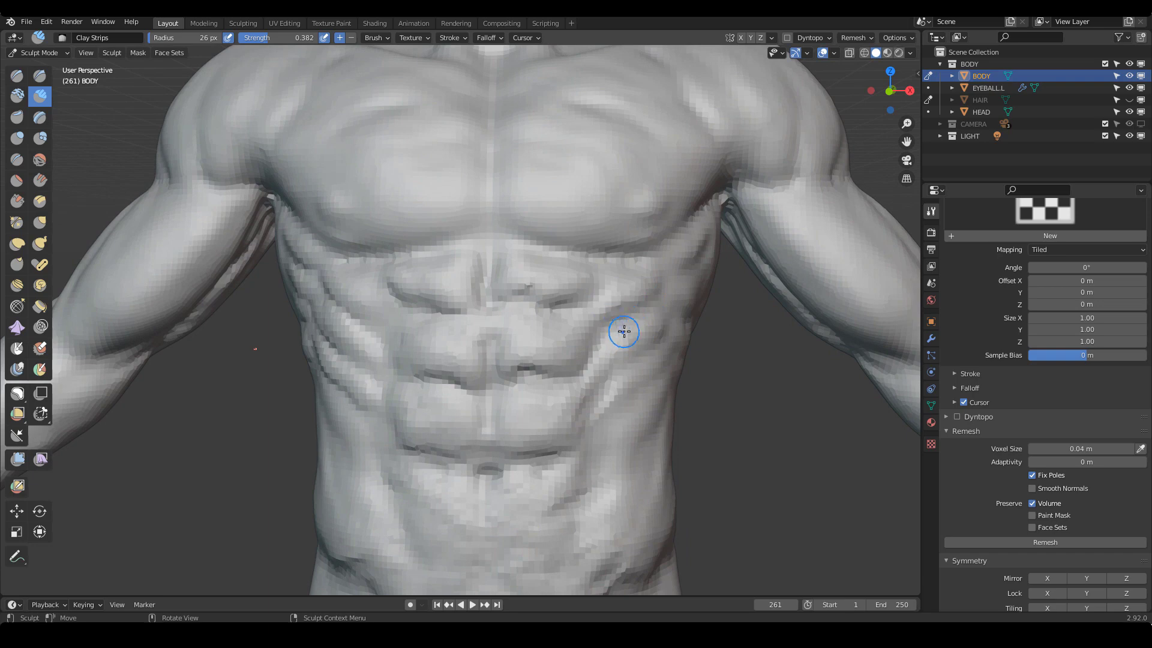
Sculpt differing serratus and rib strips on the model's left flank with Clay Strips at a 26 px radius
{"action": "left_click_drag", "start_coordinate": [624, 332], "coordinate": [644, 336]}
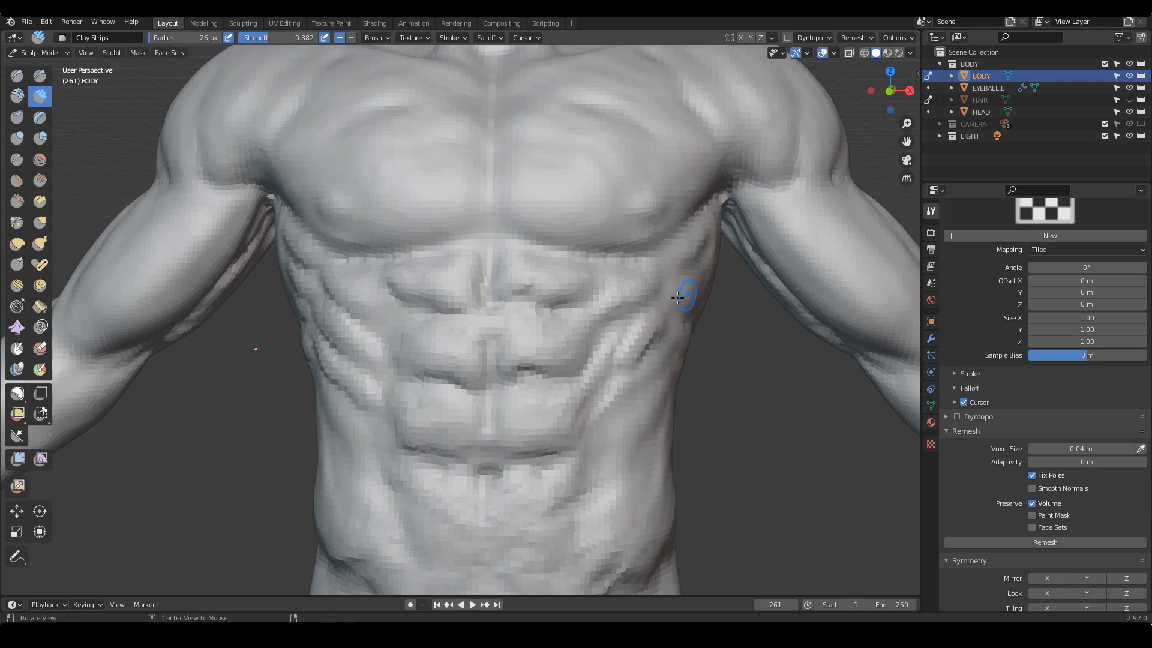
{"action": "middle_click_drag", "start_coordinate": [678, 298], "coordinate": [625, 265]}
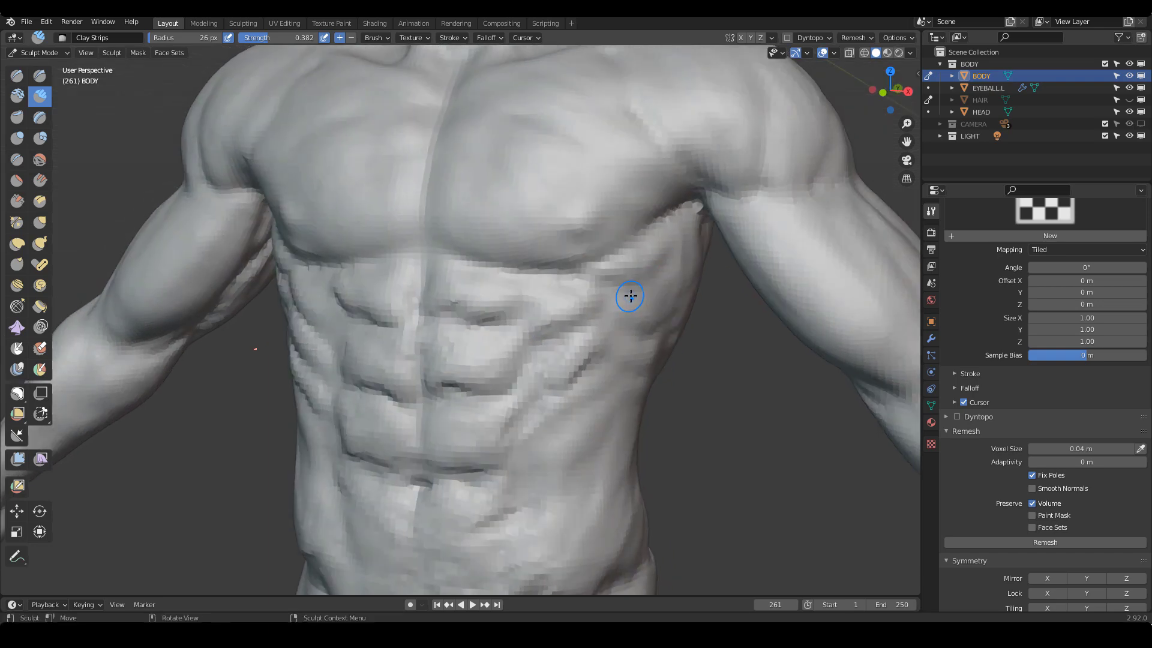
{"action": "left_click_drag", "start_coordinate": [600, 314], "coordinate": [622, 300]}
{"action": "left_click_drag", "start_coordinate": [606, 313], "coordinate": [634, 325]}
{"action": "mouse_move", "coordinate": [596, 358]}
{"action": "left_mouse_down"}
{"action": "mouse_move", "coordinate": [610, 336]}
{"action": "mouse_move", "coordinate": [632, 362]}
{"action": "mouse_move", "coordinate": [648, 300]}
{"action": "left_mouse_up"}
{"action": "middle_click_drag", "start_coordinate": [658, 337], "coordinate": [696, 300]}
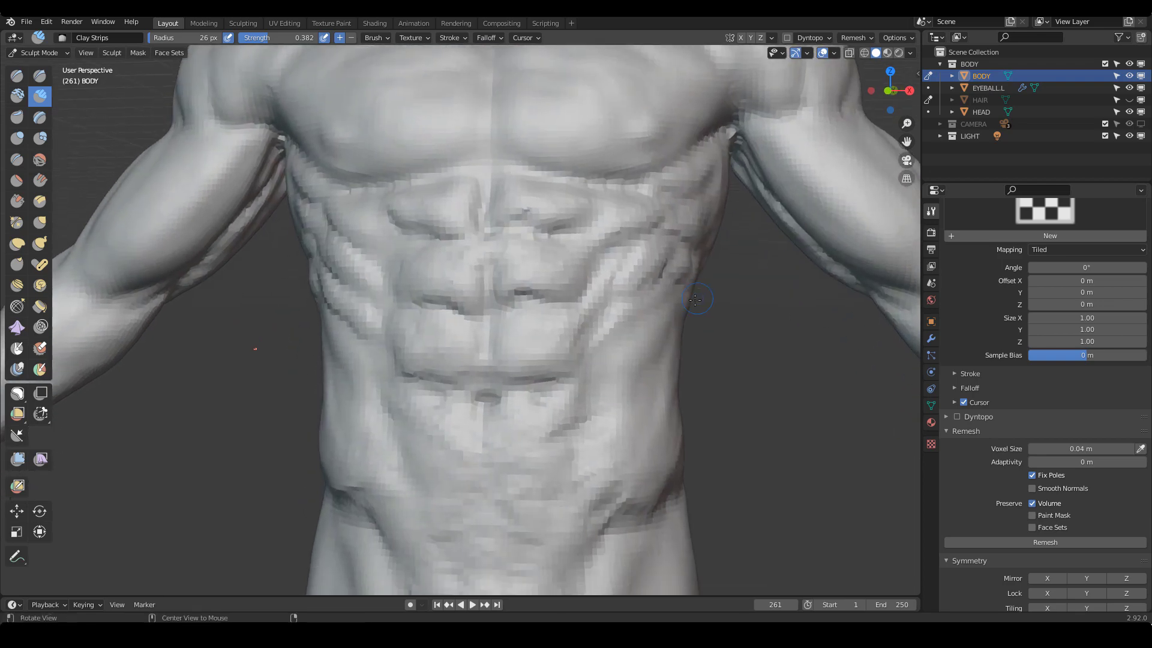
Refine the oblique on the model's left and the neighbouring abdominal surface with further strokes
{"action": "mouse_move", "coordinate": [653, 303]}
{"action": "left_mouse_down"}
{"action": "mouse_move", "coordinate": [612, 352]}
{"action": "mouse_move", "coordinate": [616, 385]}
{"action": "mouse_move", "coordinate": [644, 387]}
{"action": "left_mouse_up"}
{"action": "left_click_drag", "start_coordinate": [647, 383], "coordinate": [654, 359], "text": "ctrl+alt"}
{"action": "left_click_drag", "start_coordinate": [654, 359], "coordinate": [661, 372], "text": "ctrl+alt"}
{"action": "mouse_move", "coordinate": [484, 364]}
{"action": "left_mouse_down", "text": "ctrl+alt"}
{"action": "mouse_move", "coordinate": [478, 306]}
{"action": "mouse_move", "coordinate": [504, 366]}
{"action": "left_mouse_up", "text": "ctrl+alt"}
{"action": "left_click_drag", "start_coordinate": [525, 336], "coordinate": [550, 290], "text": "ctrl+alt"}
Add fibre-like Clay Strips strokes to the inner pectorals along the sternum, using a 36 px radius
{"action": "left_click_drag", "start_coordinate": [571, 259], "coordinate": [576, 288], "text": "alt+shift"}
{"action": "mouse_move", "coordinate": [553, 233]}
{"action": "left_mouse_down"}
{"action": "mouse_move", "coordinate": [544, 240]}
{"action": "mouse_move", "coordinate": [596, 278]}
{"action": "mouse_move", "coordinate": [566, 272]}
{"action": "mouse_move", "coordinate": [600, 274]}
{"action": "left_mouse_up"}
{"action": "key", "text": "f"}
{"action": "left_click", "coordinate": [599, 272]}
{"action": "left_click_drag", "start_coordinate": [534, 243], "coordinate": [522, 246]}
{"action": "left_click_drag", "start_coordinate": [524, 244], "coordinate": [503, 242]}
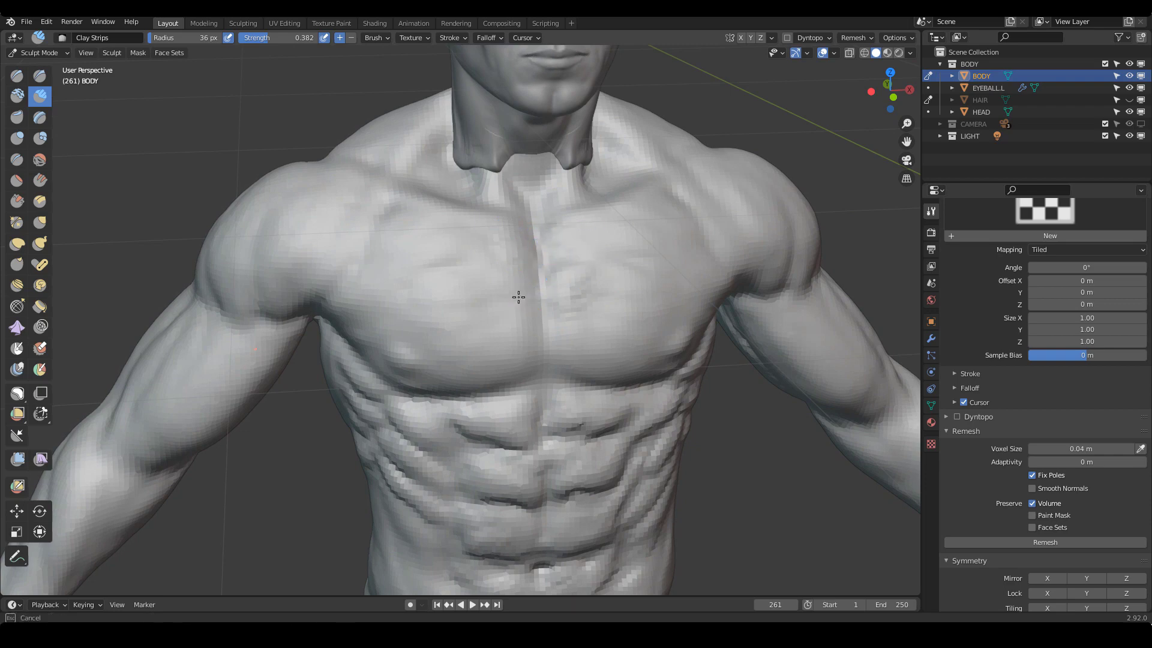
{"action": "mouse_move", "coordinate": [498, 315]}
{"action": "left_mouse_down"}
{"action": "mouse_move", "coordinate": [542, 311]}
{"action": "mouse_move", "coordinate": [517, 321]}
{"action": "left_mouse_up"}
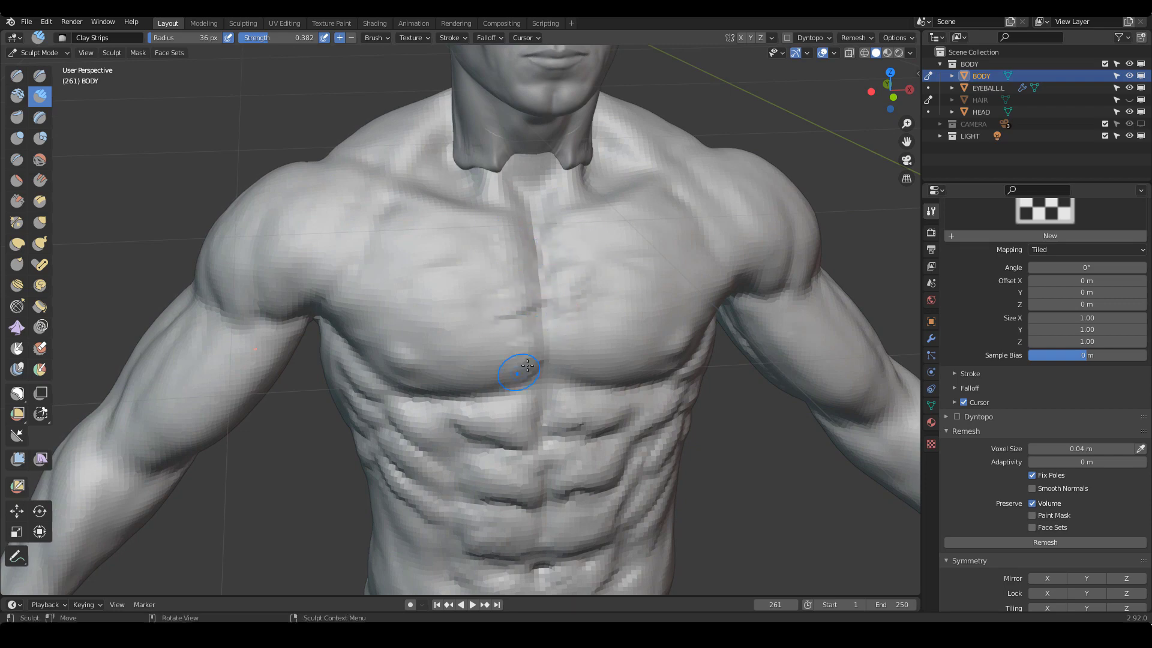
{"action": "left_click_drag", "start_coordinate": [501, 364], "coordinate": [556, 330], "text": "alt"}
{"action": "middle_click_drag", "start_coordinate": [549, 350], "coordinate": [594, 322]}
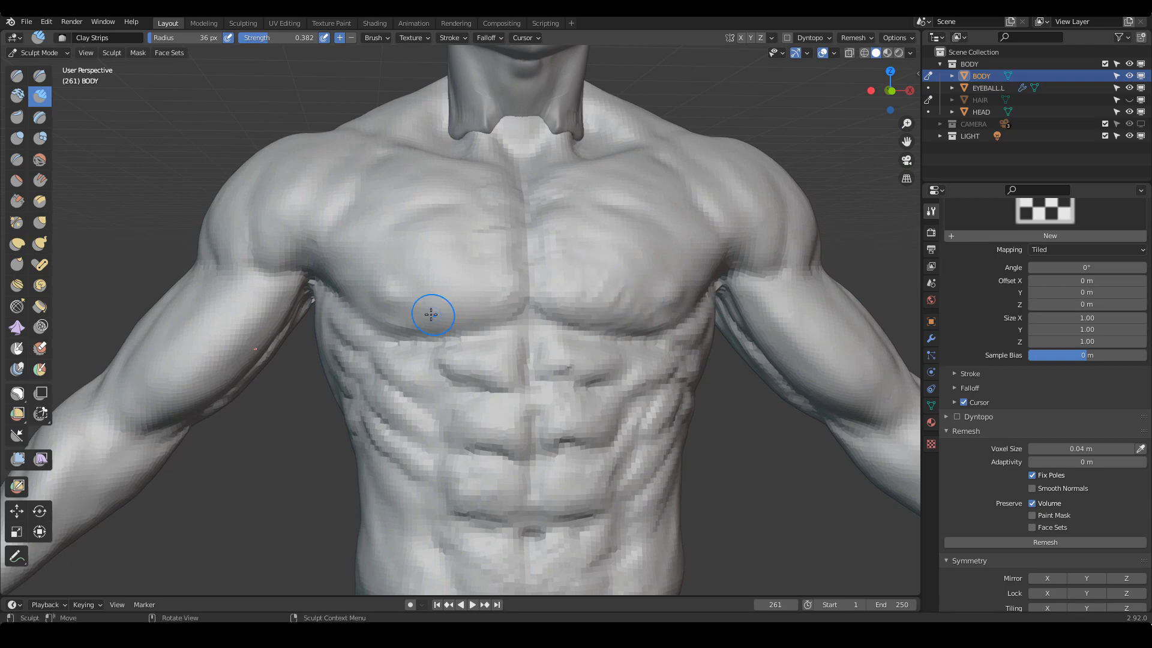
Texture the lower and outer edges of both pectorals with Clay Strips at a 36 px radius
{"action": "middle_click_drag", "start_coordinate": [498, 286], "coordinate": [401, 254]}
{"action": "mouse_move", "coordinate": [401, 255]}
{"action": "left_mouse_down"}
{"action": "mouse_move", "coordinate": [416, 302]}
{"action": "mouse_move", "coordinate": [454, 304]}
{"action": "mouse_move", "coordinate": [388, 276]}
{"action": "left_mouse_up"}
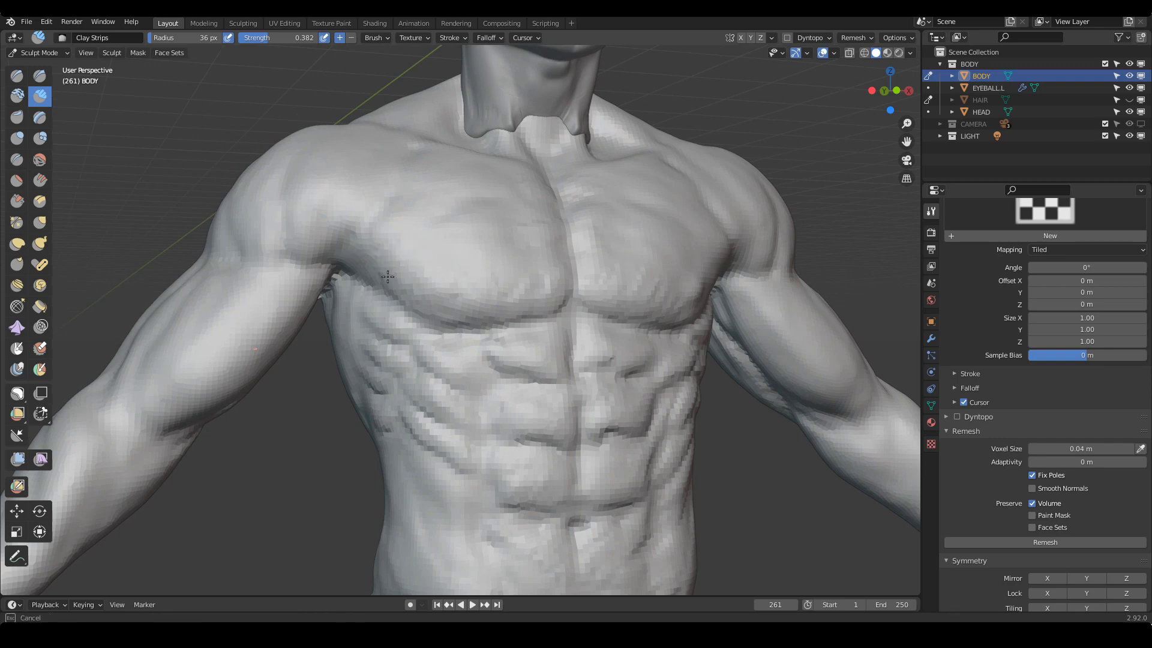
{"action": "middle_click_drag", "start_coordinate": [475, 275], "coordinate": [586, 300]}
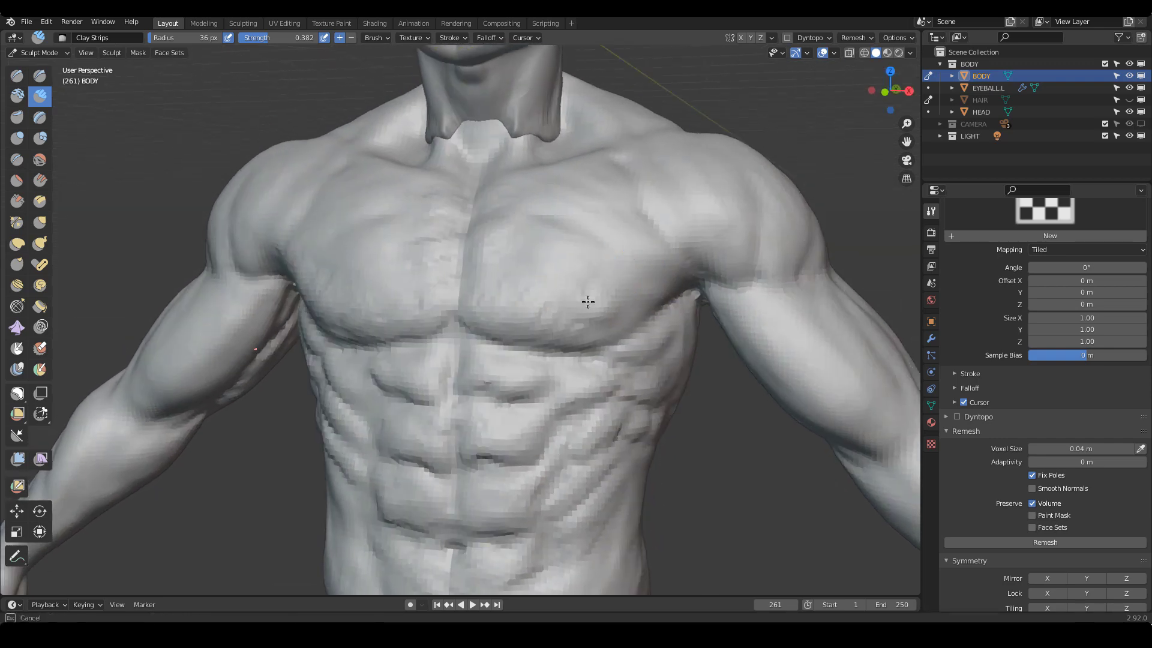
{"action": "left_click_drag", "start_coordinate": [592, 322], "coordinate": [567, 334]}
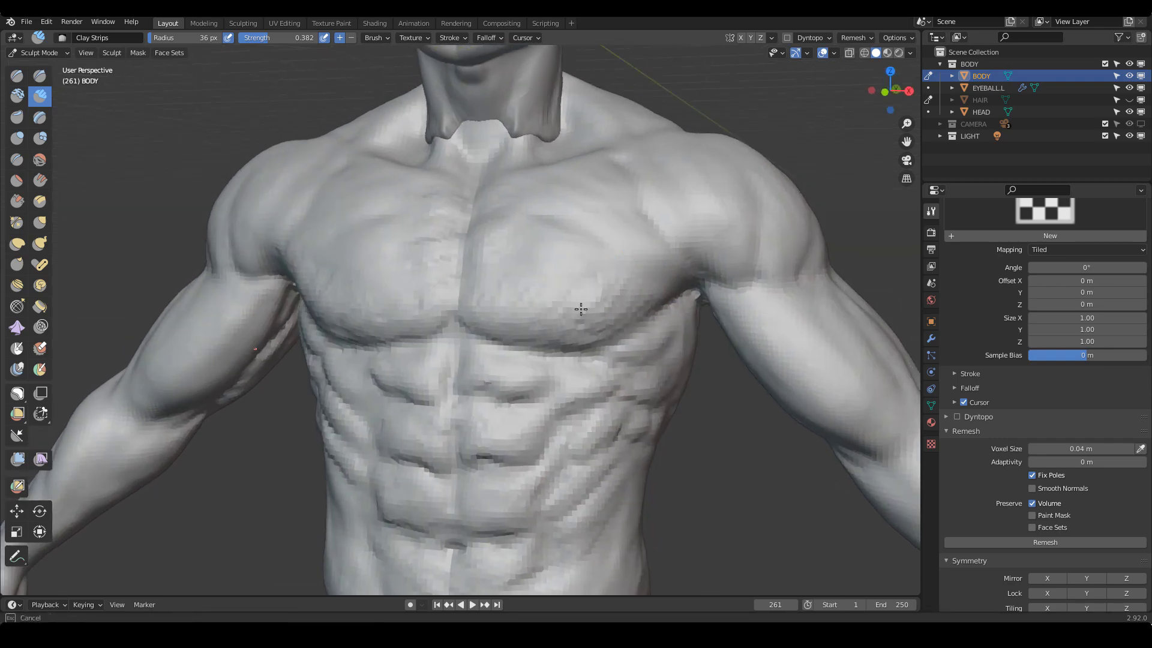
{"action": "left_click_drag", "start_coordinate": [661, 292], "coordinate": [651, 293]}
Add Clay Strips strokes to the model's right pectoral and left ribs at a 36 px radius
{"action": "scroll", "coordinate": [630, 312], "scroll_direction": "down", "scroll_amount": 2}
{"action": "middle_click_drag", "start_coordinate": [610, 332], "coordinate": [660, 318]}
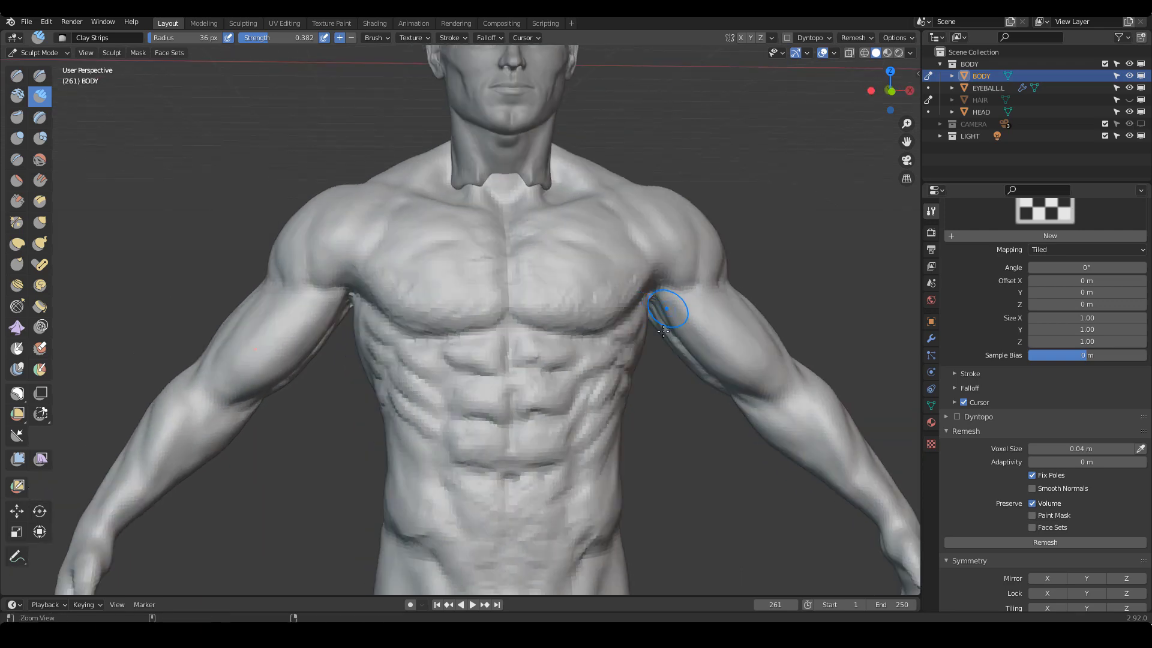
{"action": "scroll", "coordinate": [667, 315], "scroll_direction": "down", "scroll_amount": 2}
{"action": "scroll", "coordinate": [465, 240], "scroll_direction": "up", "scroll_amount": 1}
{"action": "left_click_drag", "start_coordinate": [466, 264], "coordinate": [481, 245]}
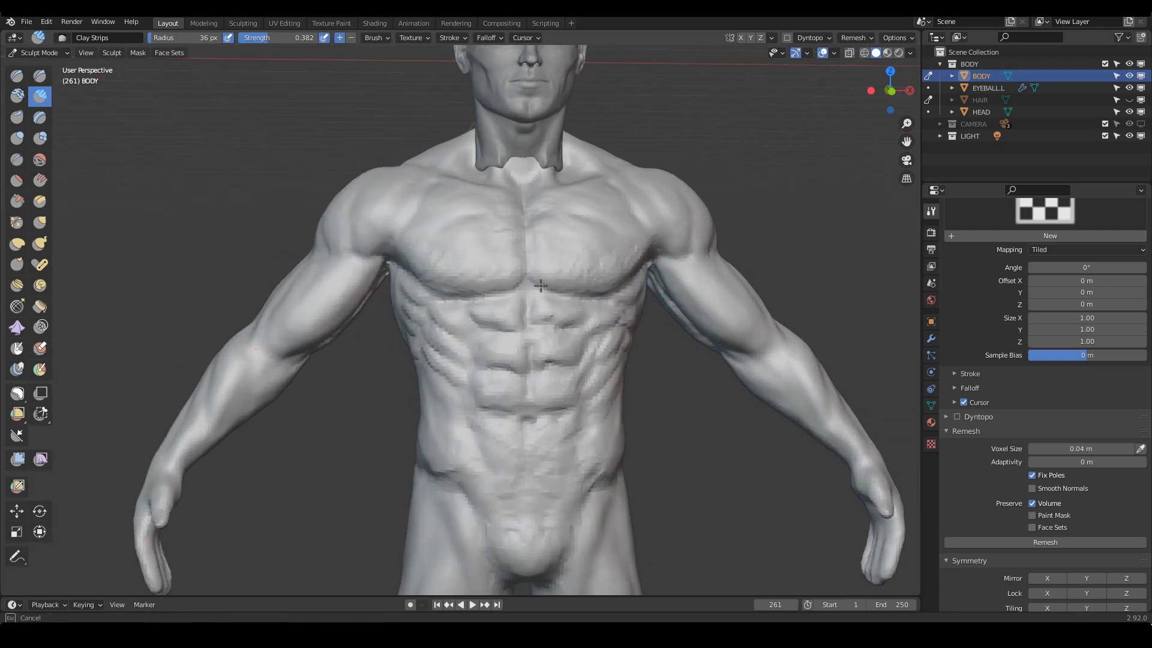
{"action": "left_click_drag", "start_coordinate": [613, 309], "coordinate": [596, 331]}
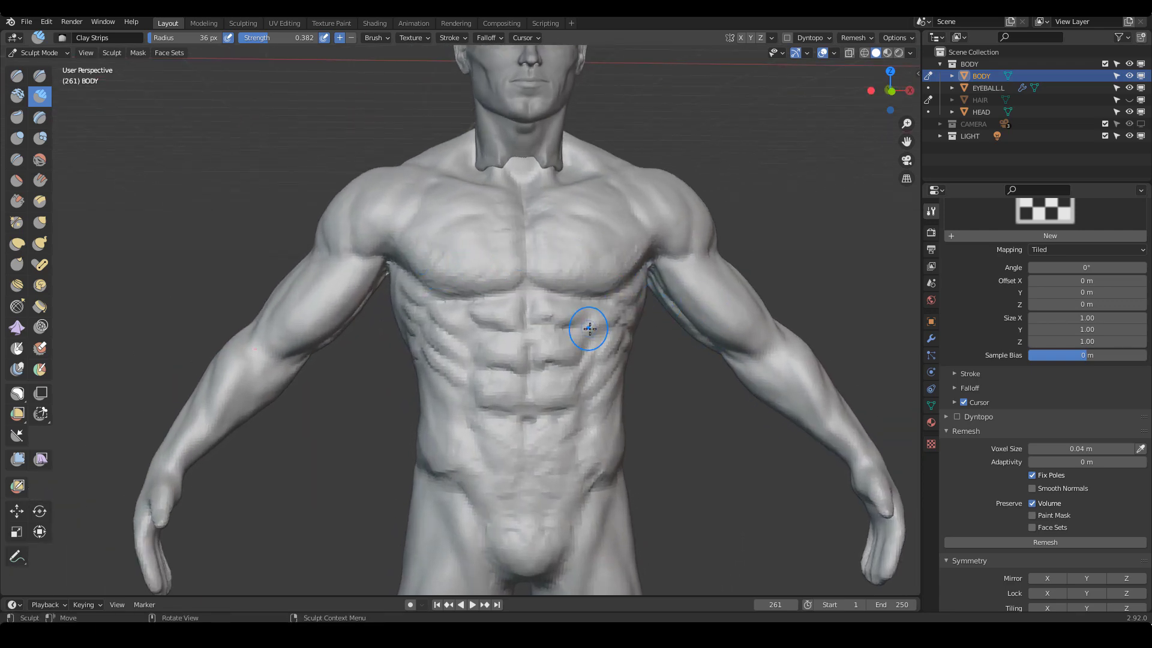
Soften the chest and abdominal surface texture with the brush radius set to 70 px
{"action": "key", "text": "f"}
{"action": "left_click", "coordinate": [610, 330]}
{"action": "left_click_drag", "start_coordinate": [541, 411], "coordinate": [537, 416]}
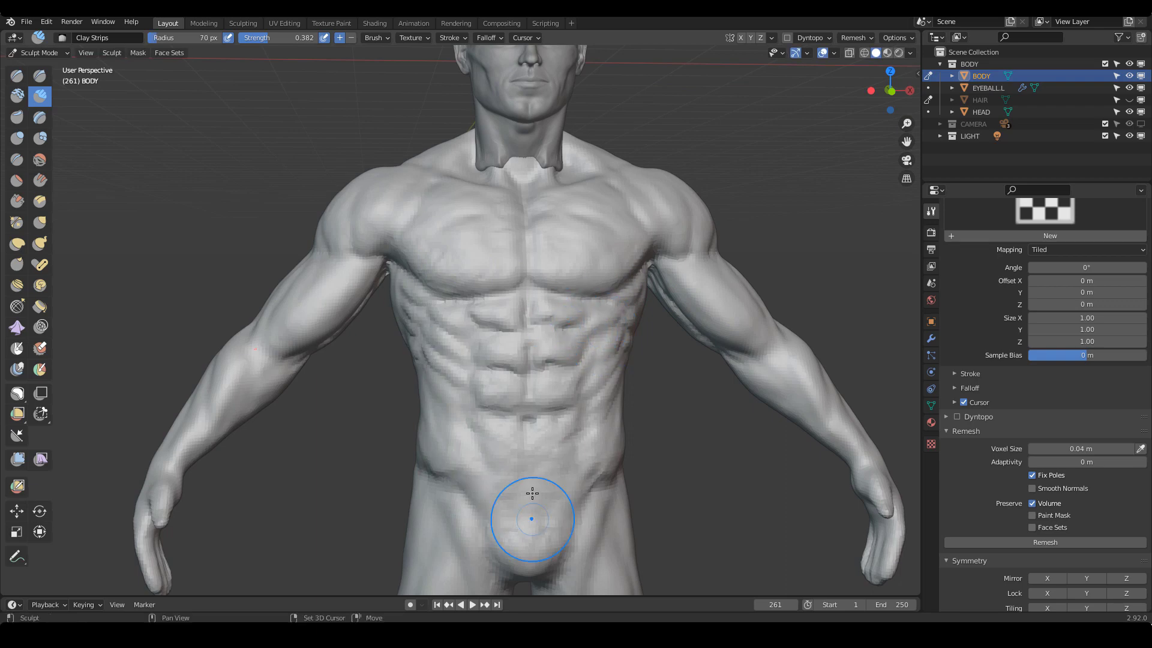
{"action": "scroll", "coordinate": [527, 514], "scroll_direction": "down", "scroll_amount": 1}
{"action": "scroll", "coordinate": [534, 328], "scroll_direction": "up", "scroll_amount": 3}
{"action": "scroll", "coordinate": [495, 304], "scroll_direction": "down", "scroll_amount": 4}
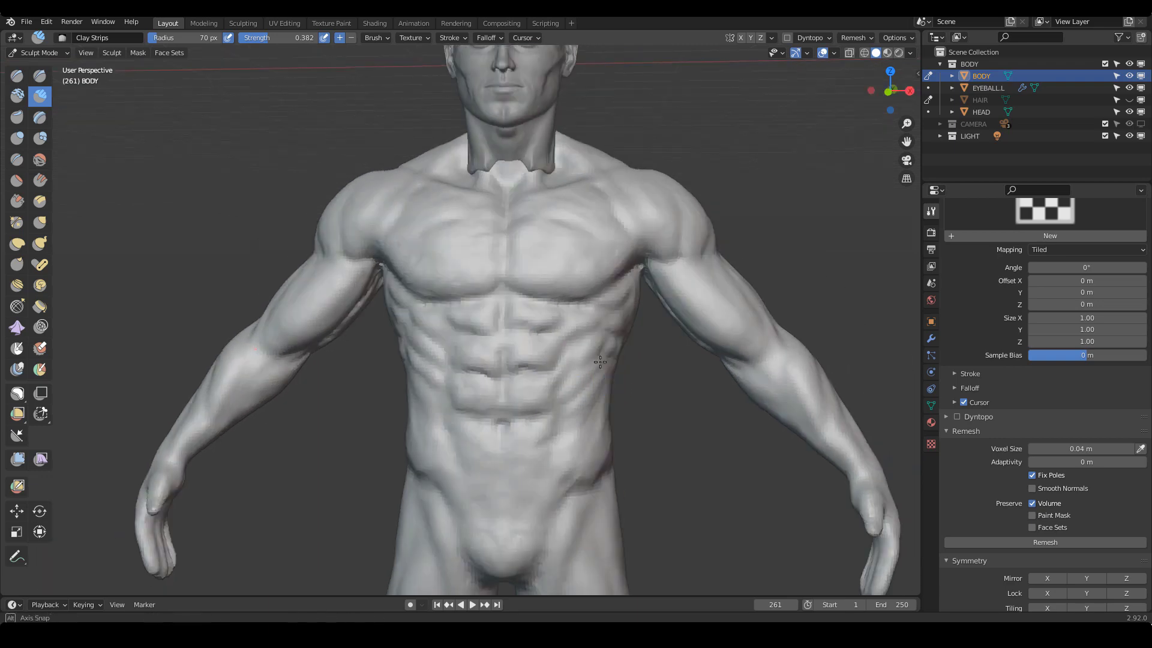
Carve a vertical crease behind the serratus below the model's left armpit with Draw Sharp, starting at a 25 px radius
{"action": "mouse_move", "coordinate": [494, 304]}
{"action": "middle_mouse_down"}
{"action": "mouse_move", "coordinate": [576, 297]}
{"action": "mouse_move", "coordinate": [658, 310]}
{"action": "mouse_move", "coordinate": [674, 330]}
{"action": "mouse_move", "coordinate": [600, 311]}
{"action": "middle_mouse_up"}
{"action": "scroll", "coordinate": [610, 293], "scroll_direction": "up", "scroll_amount": 3}
{"action": "scroll", "coordinate": [643, 312], "scroll_direction": "up", "scroll_amount": 1}
{"action": "key", "text": "f"}
{"action": "left_click", "coordinate": [583, 311]}
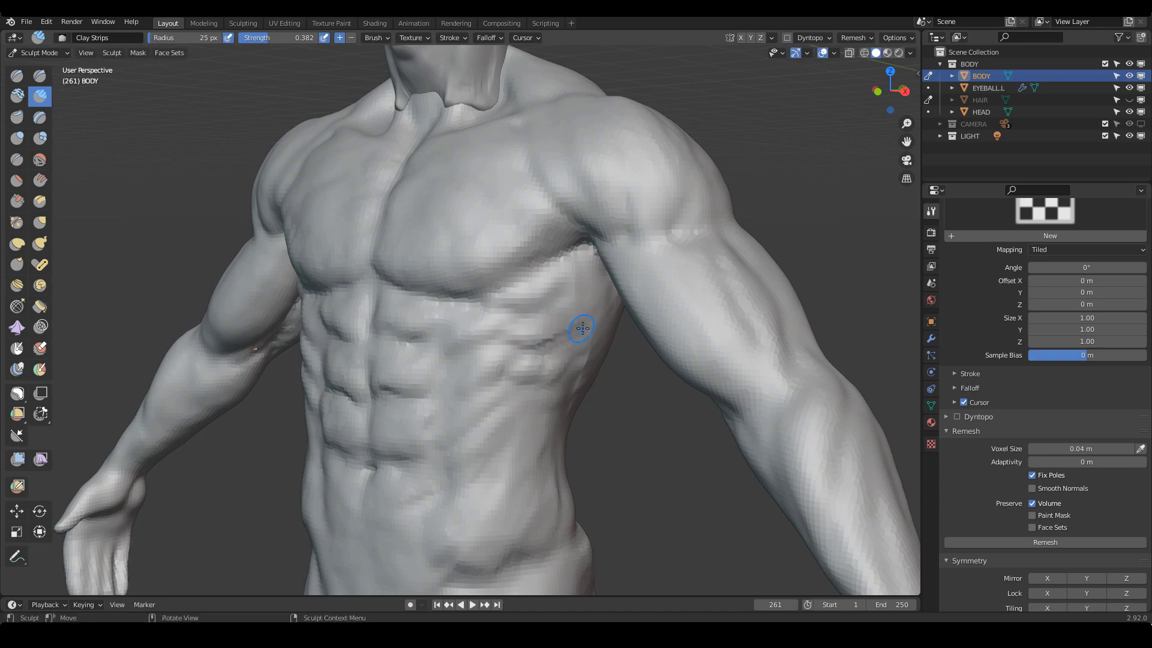
{"action": "key", "text": "ctrl+shift+d"}
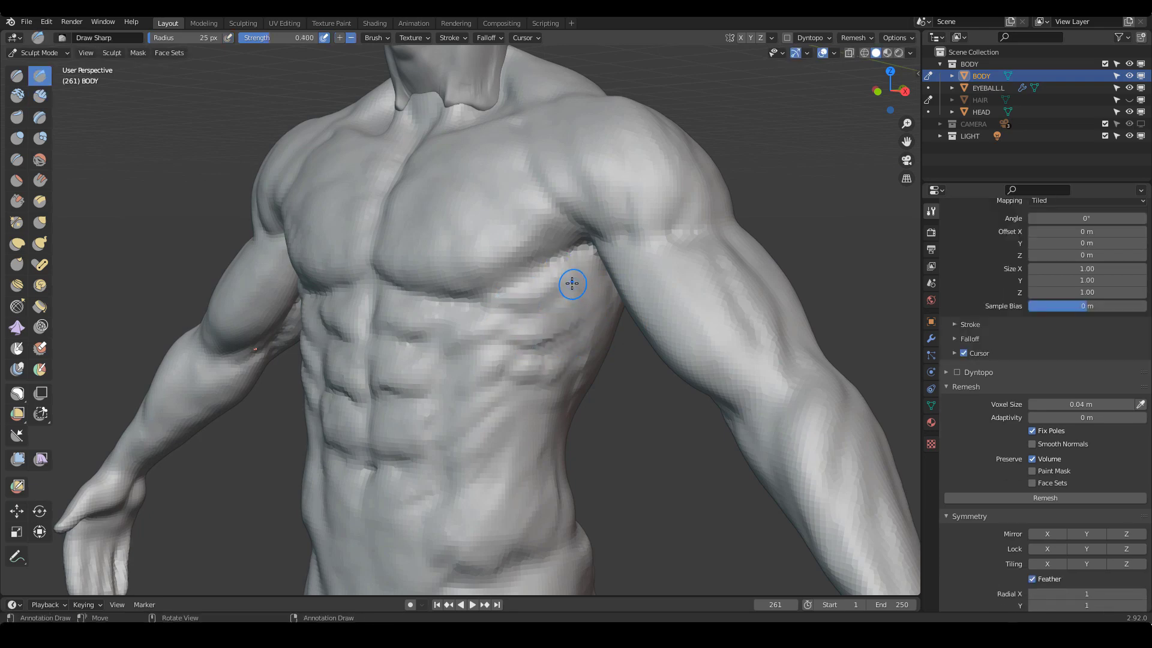
{"action": "left_click_drag", "start_coordinate": [564, 271], "coordinate": [576, 330]}
{"action": "left_click_drag", "start_coordinate": [562, 268], "coordinate": [576, 336]}
{"action": "middle_click_drag", "start_coordinate": [576, 351], "coordinate": [554, 264]}
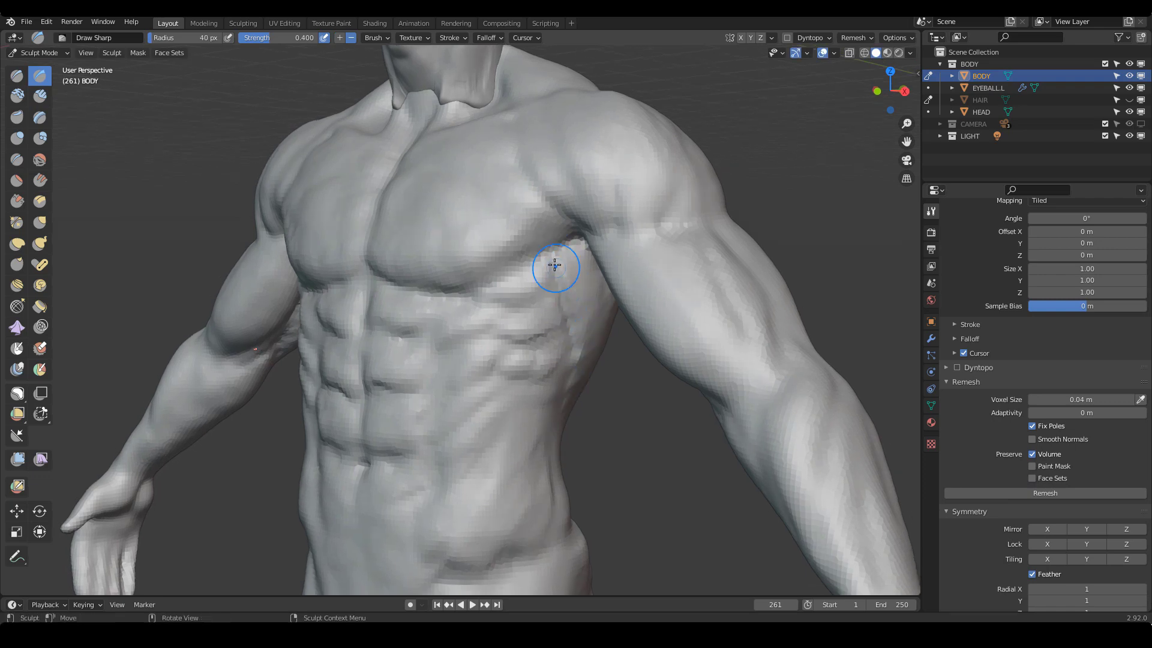
Define the matching crease behind the serratus on the model's right flank and switch to Clay Strips
{"action": "middle_click_drag", "start_coordinate": [585, 352], "coordinate": [496, 278]}
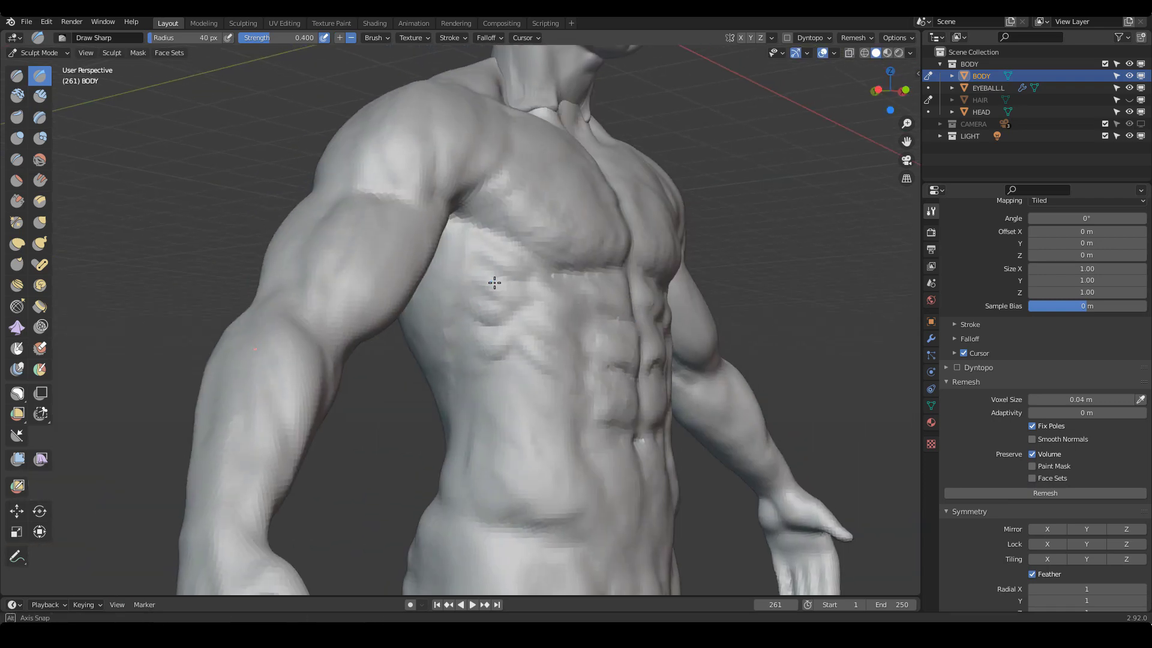
{"action": "mouse_move", "coordinate": [481, 226]}
{"action": "middle_mouse_down"}
{"action": "mouse_move", "coordinate": [481, 291]}
{"action": "mouse_move", "coordinate": [657, 307]}
{"action": "mouse_move", "coordinate": [514, 289]}
{"action": "mouse_move", "coordinate": [634, 331]}
{"action": "mouse_move", "coordinate": [582, 338]}
{"action": "mouse_move", "coordinate": [445, 296]}
{"action": "middle_mouse_up"}
{"action": "key", "text": "c"}
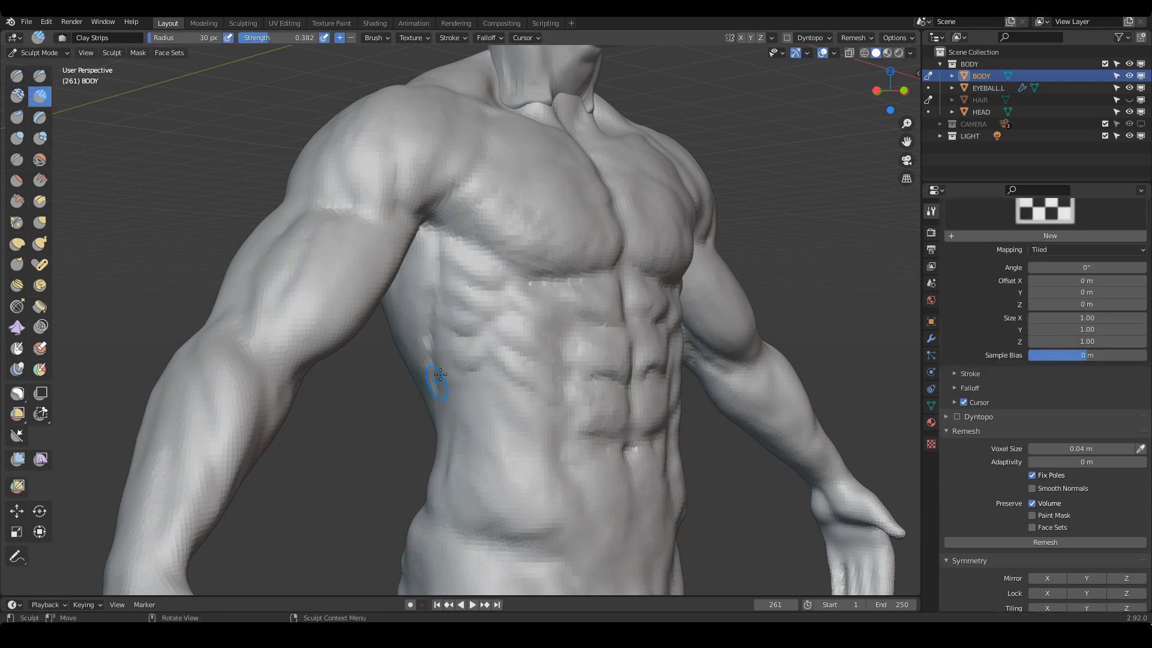
Examine the torso detail and overall body proportions from front and three-quarter views, both close up and from a distance
{"action": "middle_click_drag", "start_coordinate": [441, 374], "coordinate": [558, 331]}
{"action": "middle_click_drag", "start_coordinate": [694, 338], "coordinate": [728, 355], "text": "ctrl"}
{"action": "middle_click_drag", "start_coordinate": [691, 368], "coordinate": [747, 376]}
{"action": "scroll", "coordinate": [999, 408], "scroll_direction": "down", "scroll_amount": 5}
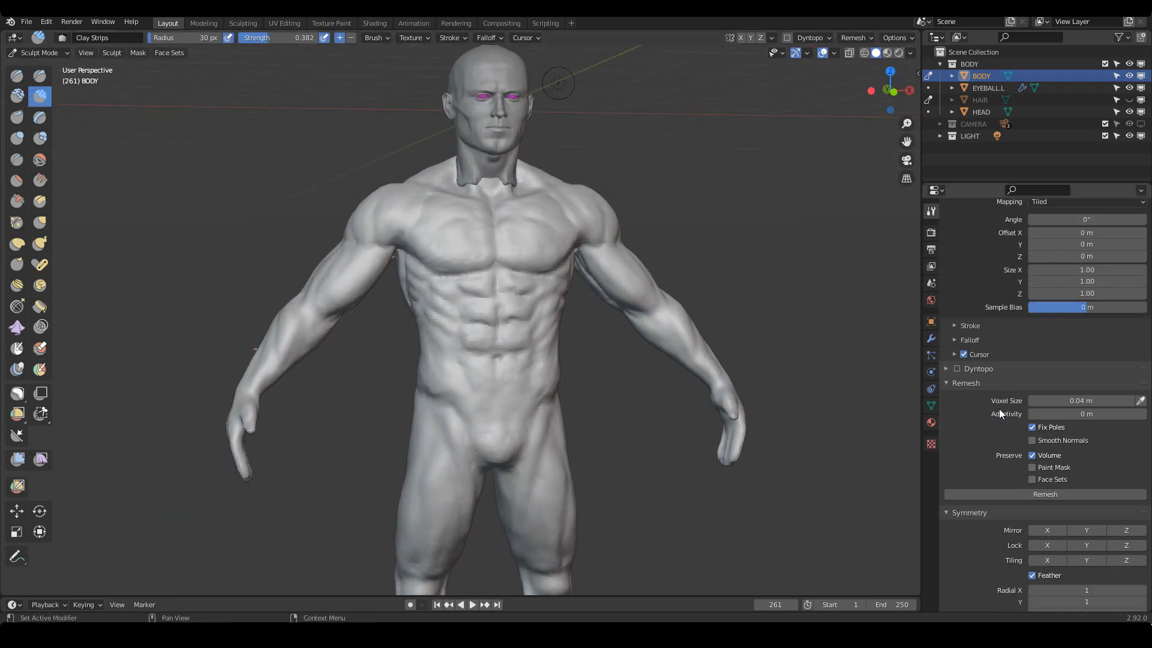
{"action": "left_click", "coordinate": [1072, 398]}
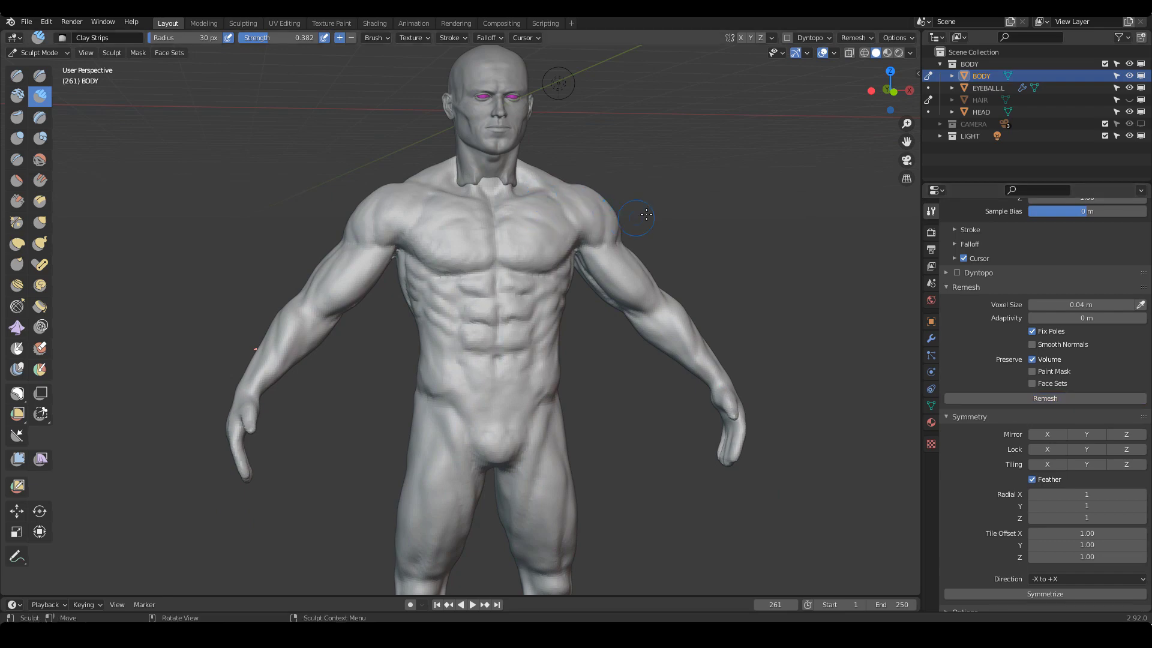
{"action": "scroll", "coordinate": [724, 273], "scroll_direction": "up", "scroll_amount": 4}
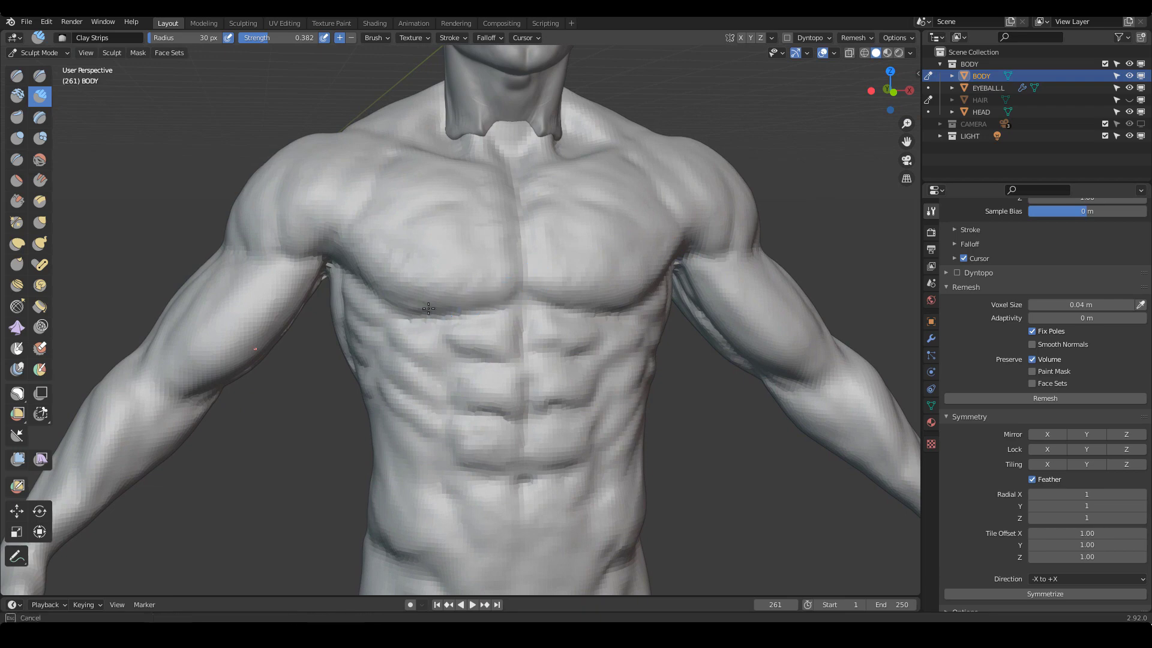
{"action": "scroll", "coordinate": [579, 252], "scroll_direction": "down", "scroll_amount": 6}
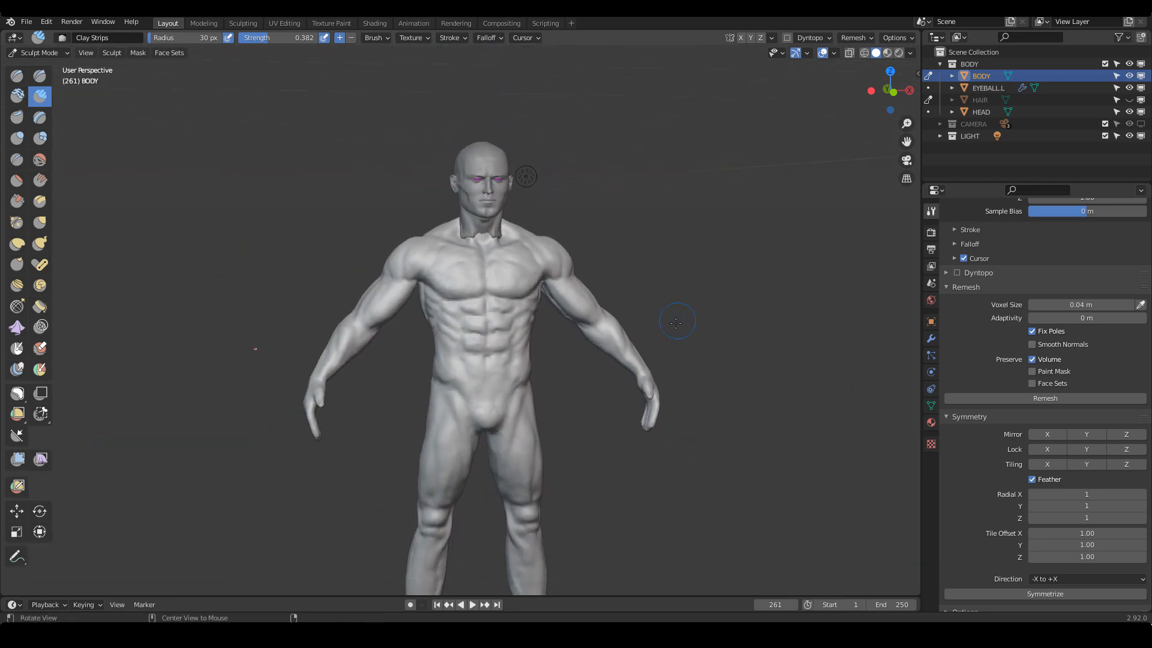
{"action": "scroll", "coordinate": [684, 318], "scroll_direction": "up", "scroll_amount": 3}
{"action": "middle_click_drag", "start_coordinate": [699, 305], "coordinate": [747, 370], "text": "shift"}
{"action": "left_click_drag", "start_coordinate": [747, 370], "coordinate": [738, 336], "text": "alt"}
{"action": "left_click_drag", "start_coordinate": [614, 411], "coordinate": [624, 403], "text": "ctrl+alt"}
{"action": "mouse_move", "coordinate": [603, 447]}
{"action": "middle_mouse_down", "text": "ctrl"}
{"action": "mouse_move", "coordinate": [646, 440]}
{"action": "mouse_move", "coordinate": [604, 364]}
{"action": "mouse_move", "coordinate": [568, 394]}
{"action": "middle_mouse_up", "text": "ctrl"}
Set the Clay Strips brush radius to 17 px
{"action": "key", "text": "f"}
{"action": "left_click", "coordinate": [521, 400]}
{"action": "middle_click_drag", "start_coordinate": [663, 342], "coordinate": [684, 369], "text": "shift"}
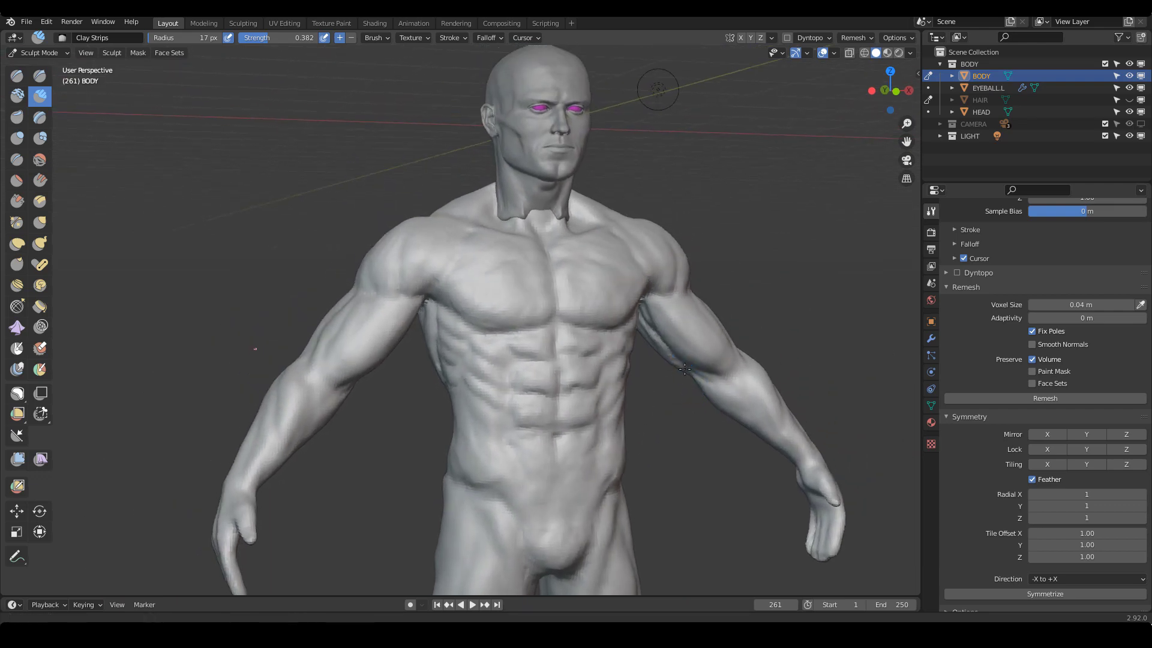
{"action": "mouse_move", "coordinate": [542, 354]}
{"action": "middle_mouse_down"}
{"action": "mouse_move", "coordinate": [525, 358]}
{"action": "mouse_move", "coordinate": [550, 368]}
{"action": "mouse_move", "coordinate": [513, 356]}
{"action": "middle_mouse_up"}
{"action": "middle_click_drag", "start_coordinate": [673, 371], "coordinate": [686, 349], "text": "ctrl"}
Switch the body from Sculpt Mode to Object Mode and deselect it
{"action": "key", "text": "ctrl+Tab"}
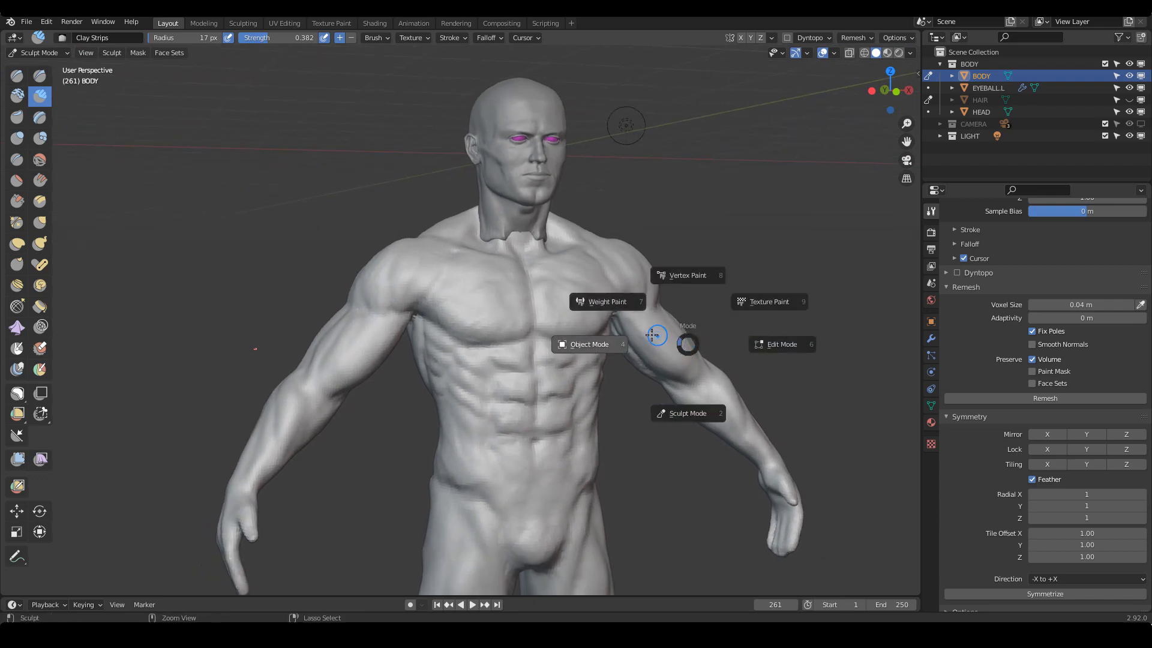
{"action": "left_click", "coordinate": [599, 339]}
{"action": "left_click", "coordinate": [729, 264]}
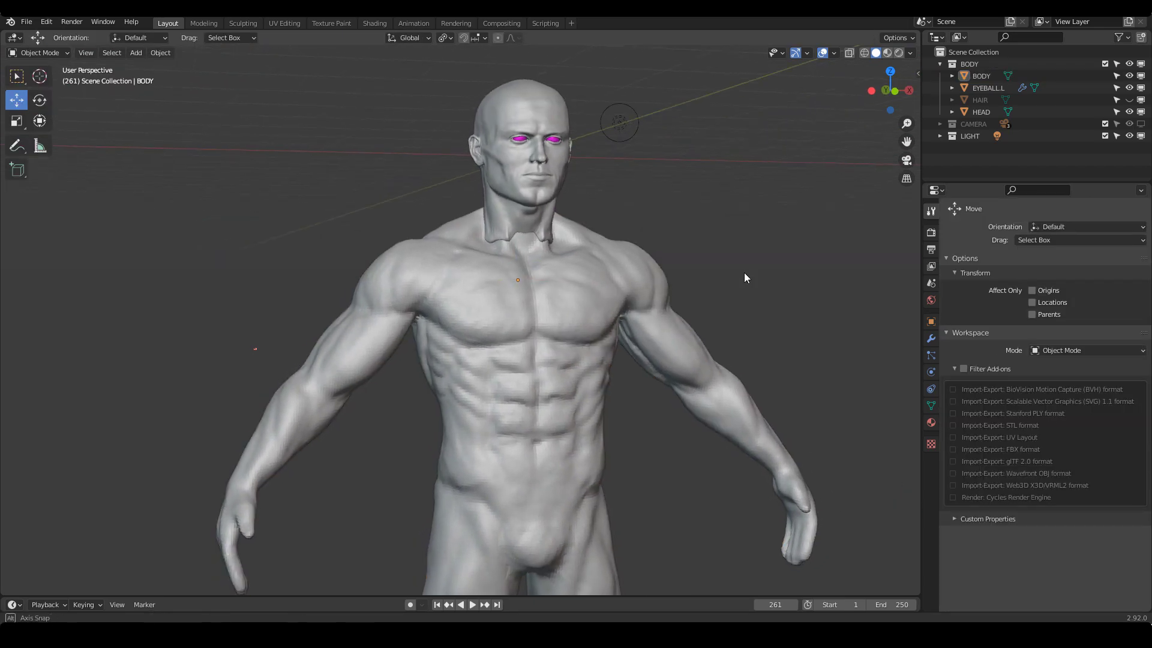
{"action": "middle_click_drag", "start_coordinate": [755, 273], "coordinate": [748, 312]}
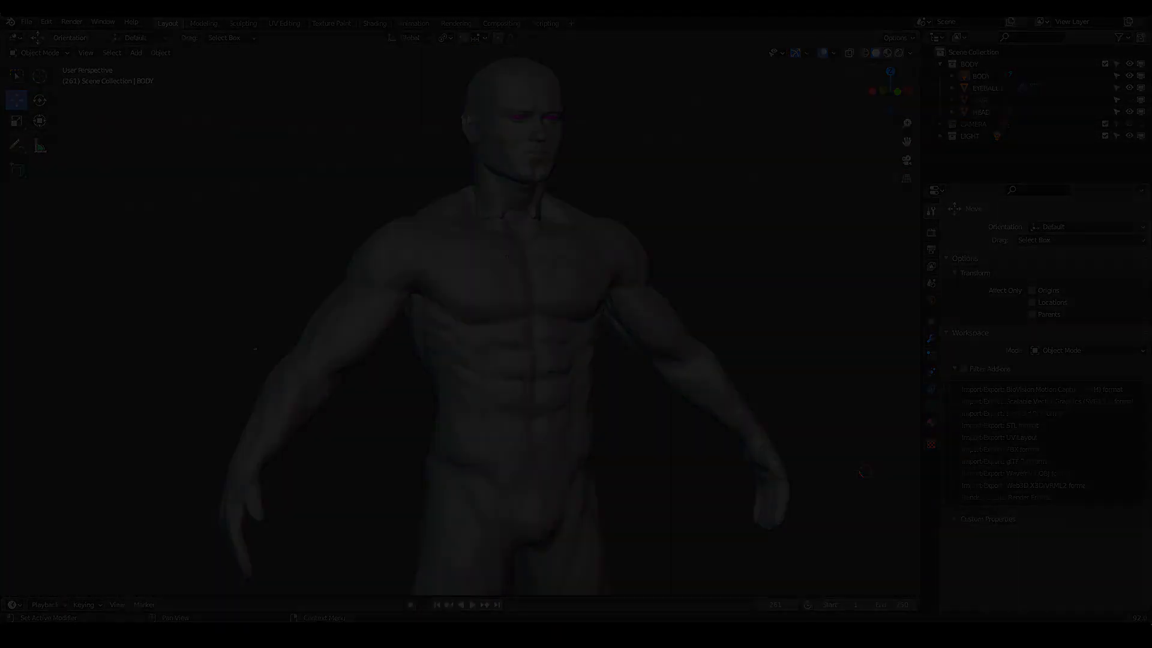